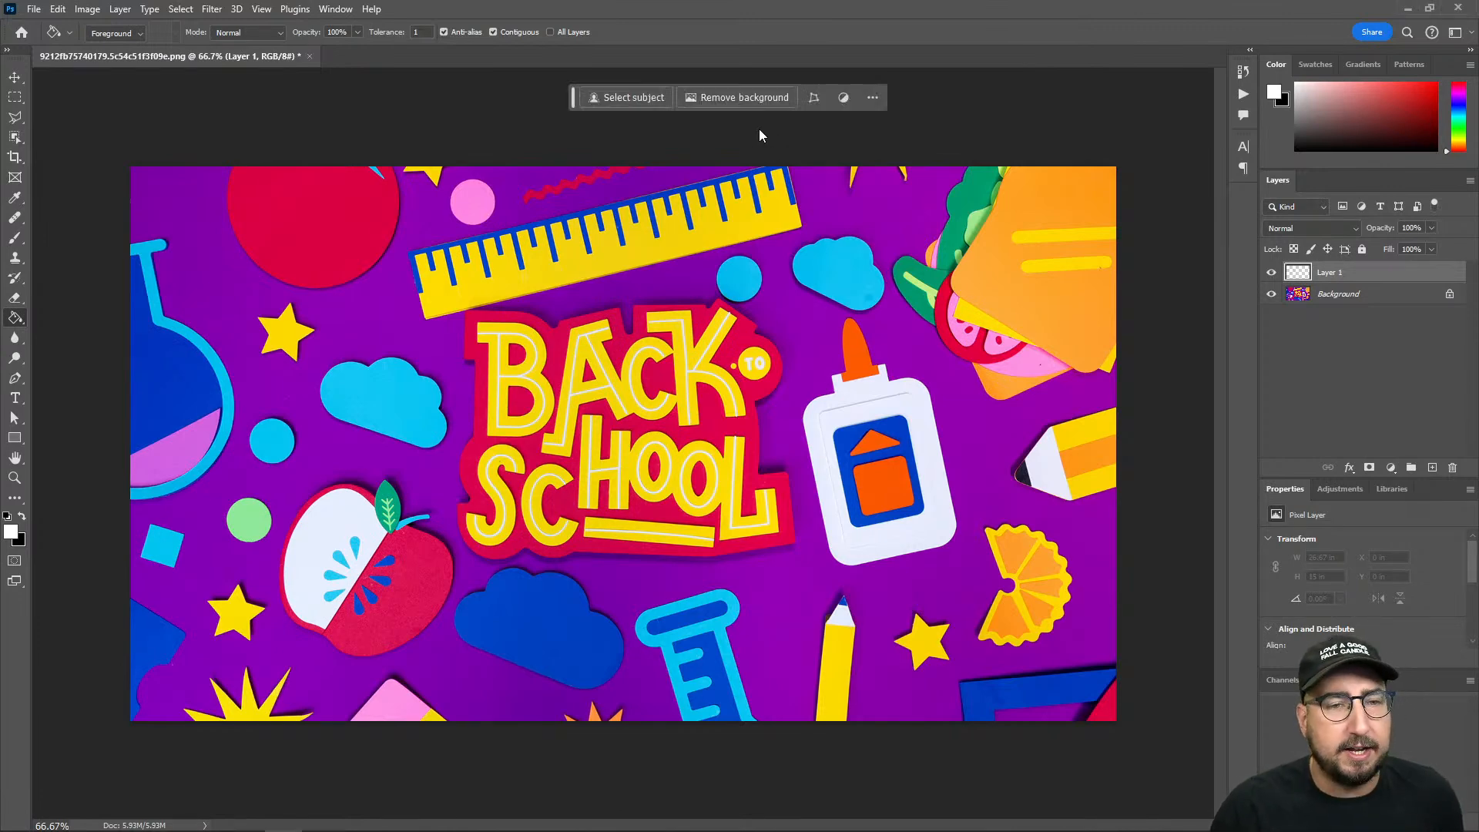
Step: Select the whole canvas and run Generative Fill on it with the prompt "clay"
key(ctrl+a)
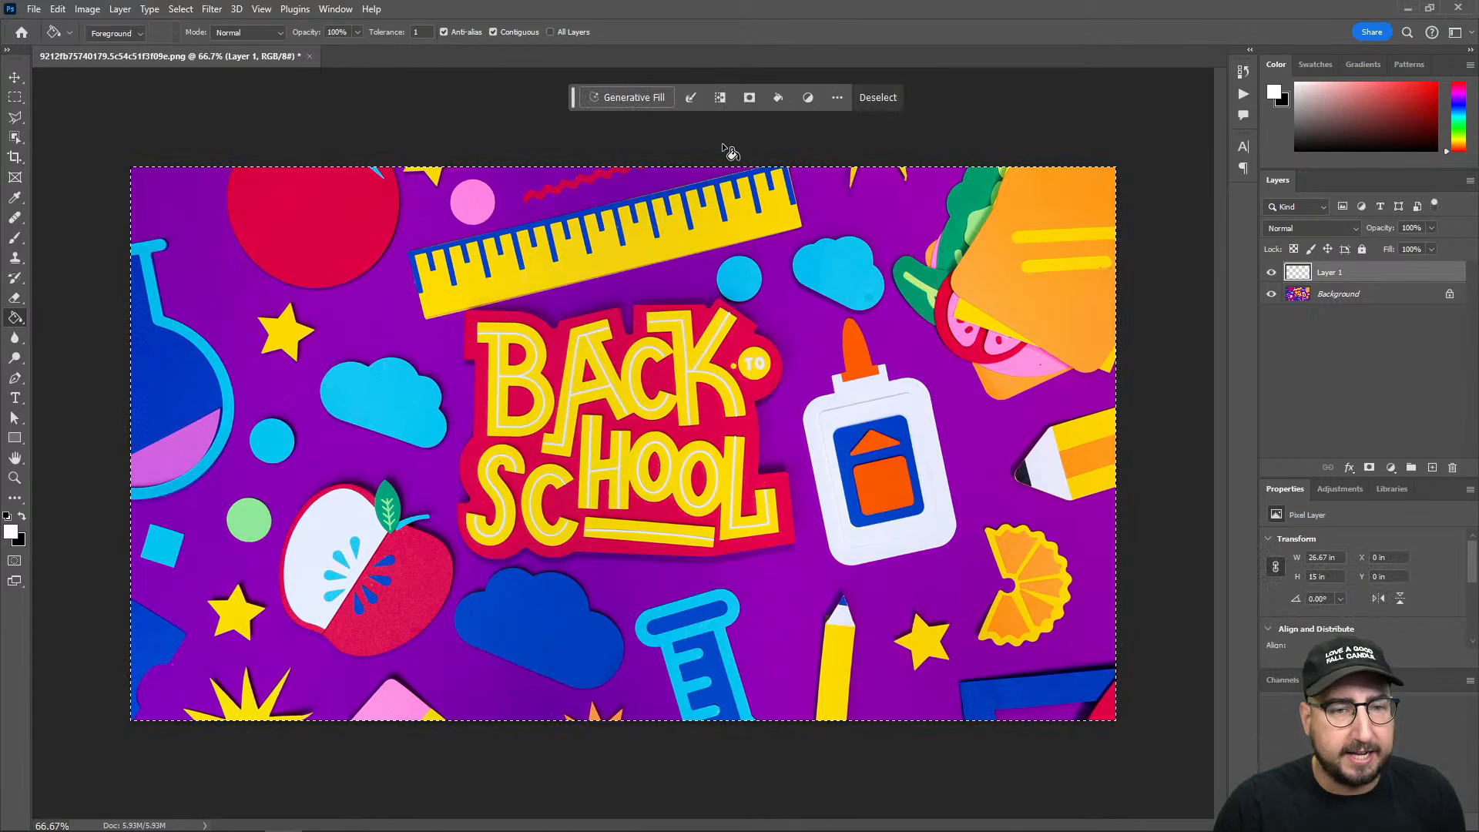
click(648, 99)
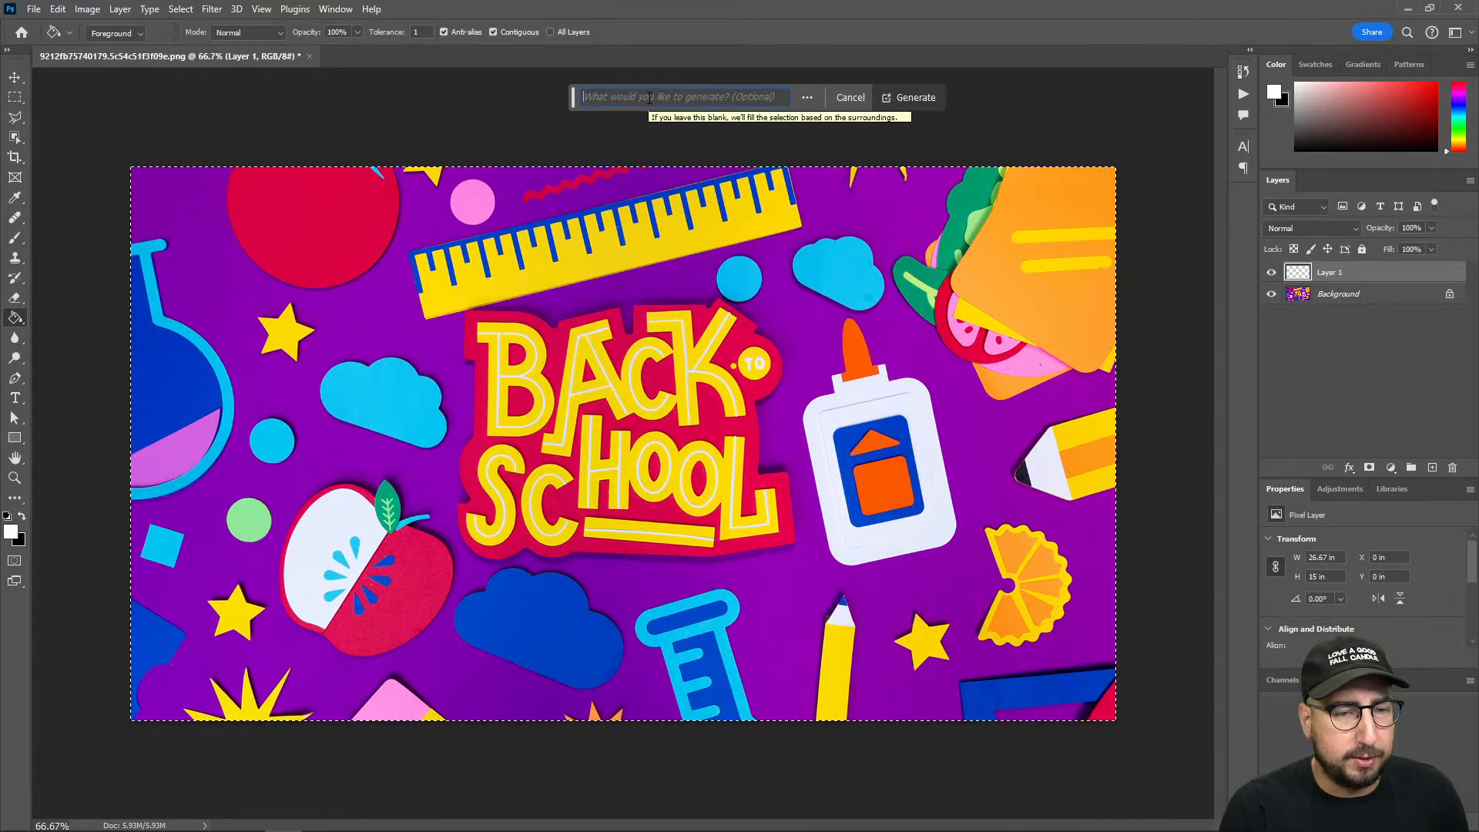
text(clay)
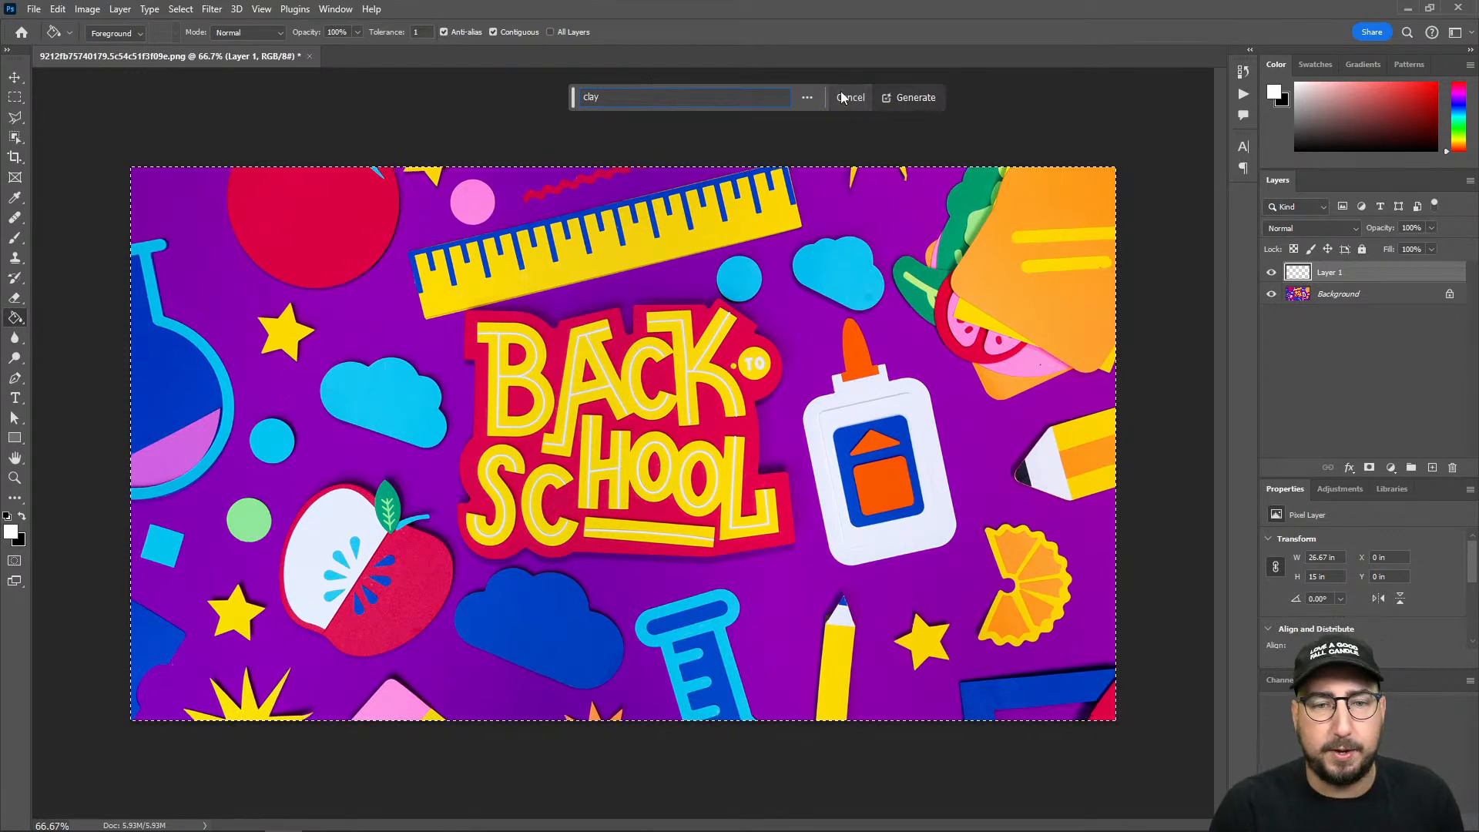
click(908, 100)
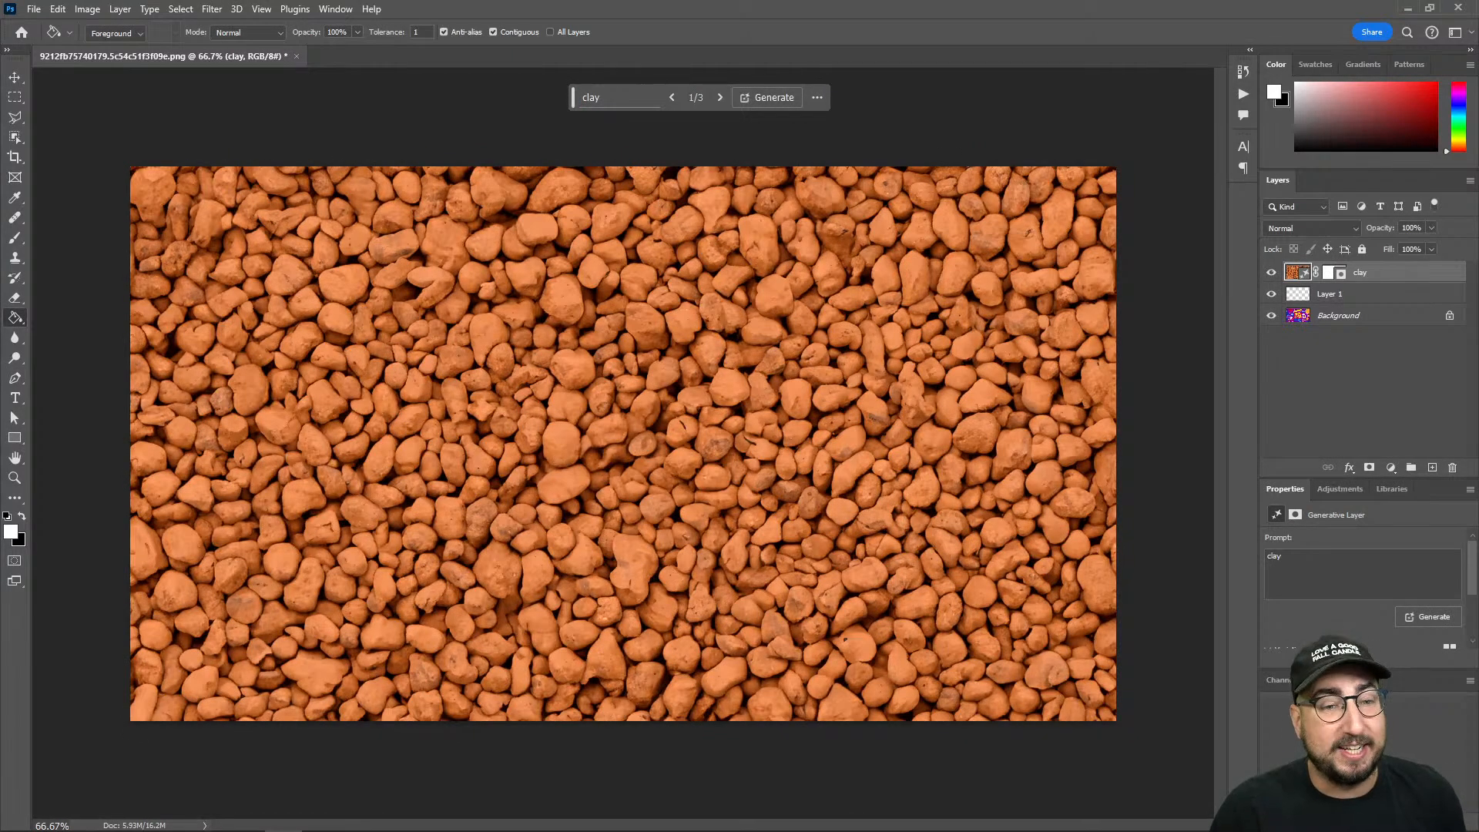
Step: Look through all three generated clay variations and delete the generative layer
click(716, 101)
click(716, 101)
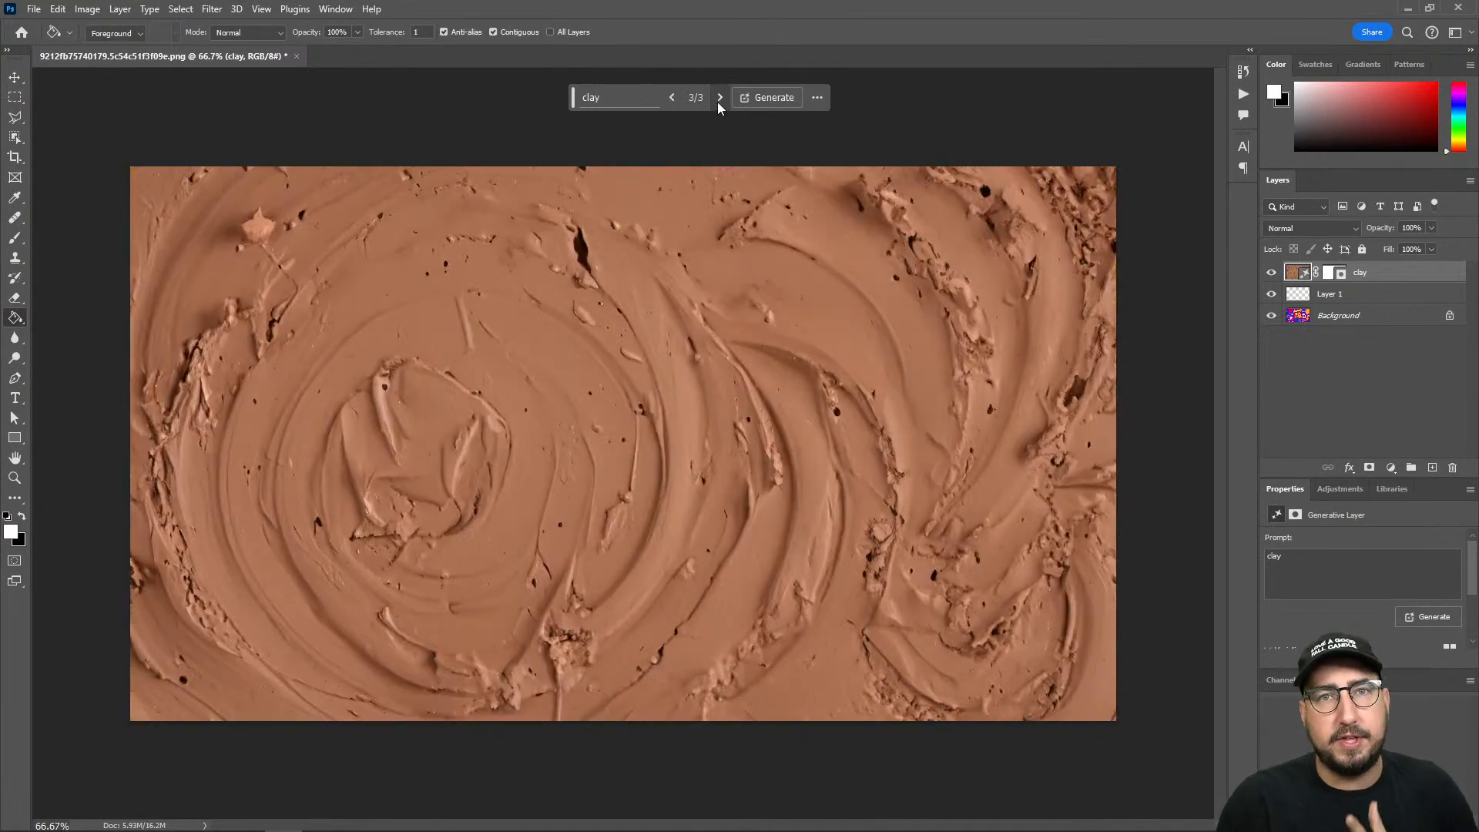
click(677, 100)
click(677, 100)
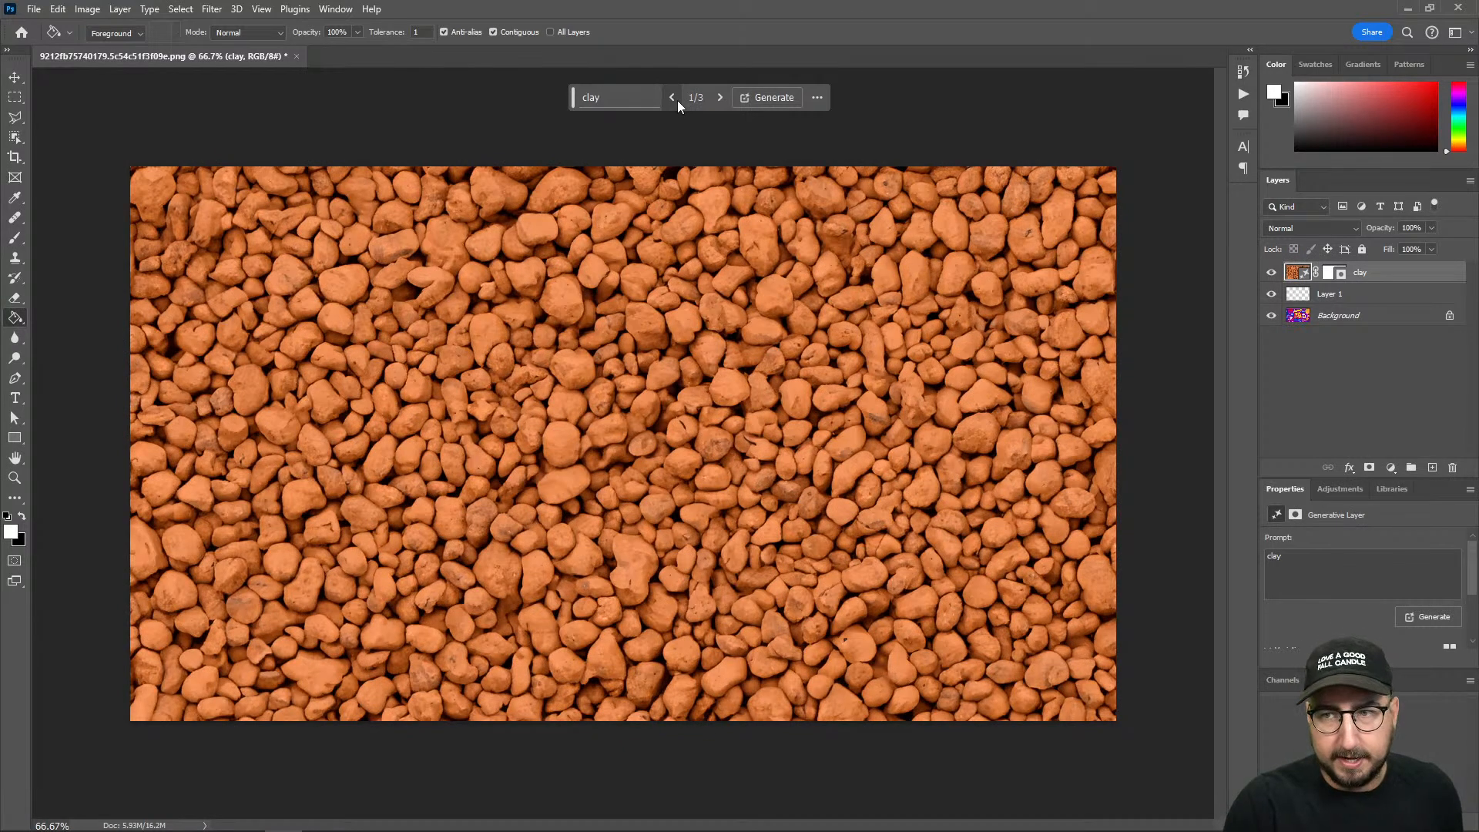
key(Delete)
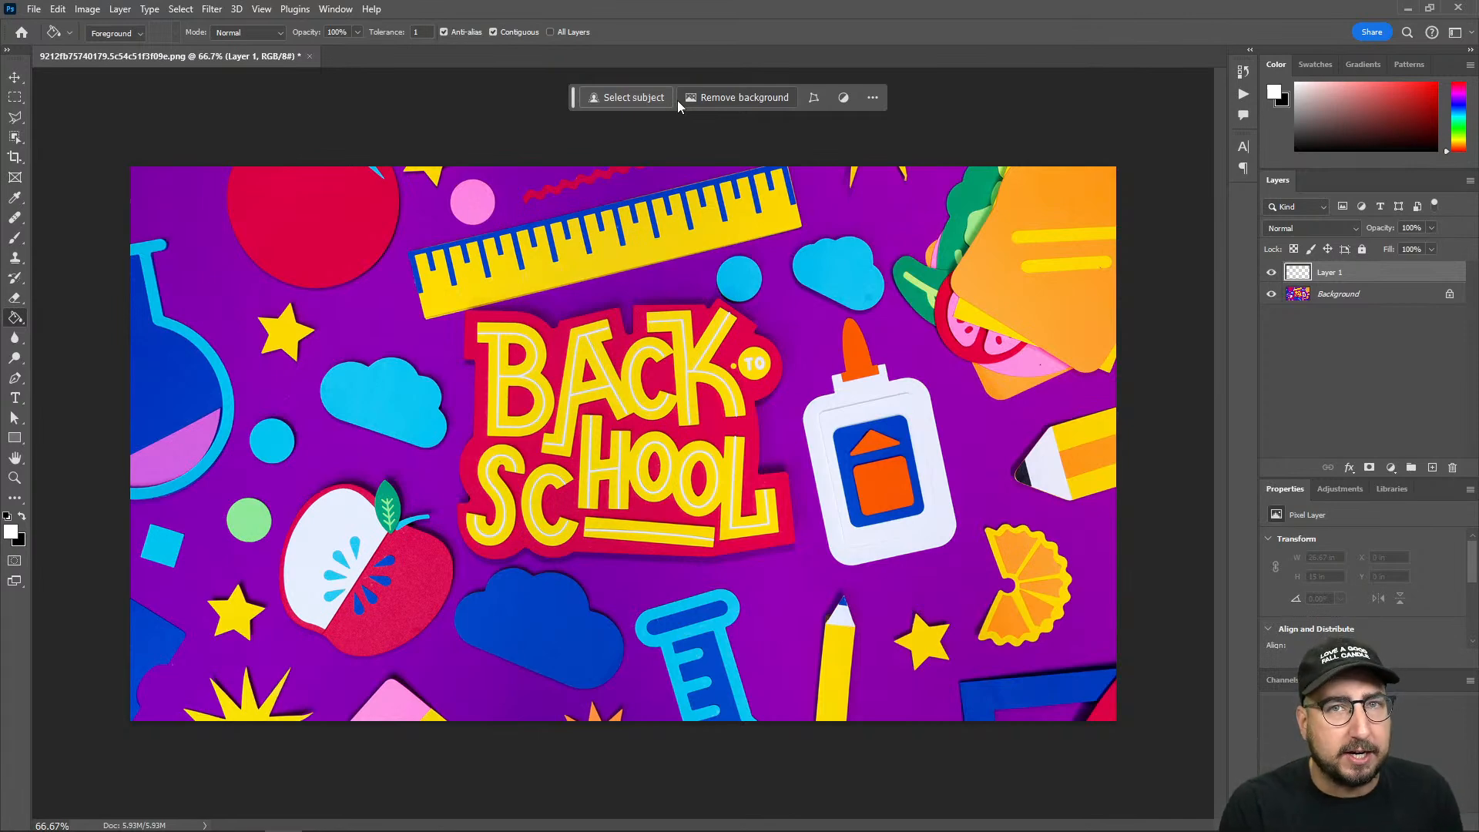
Step: Add a new layer with default settings and fill the whole canvas with black in Quick Mask mode
key(ctrl+shift+n)
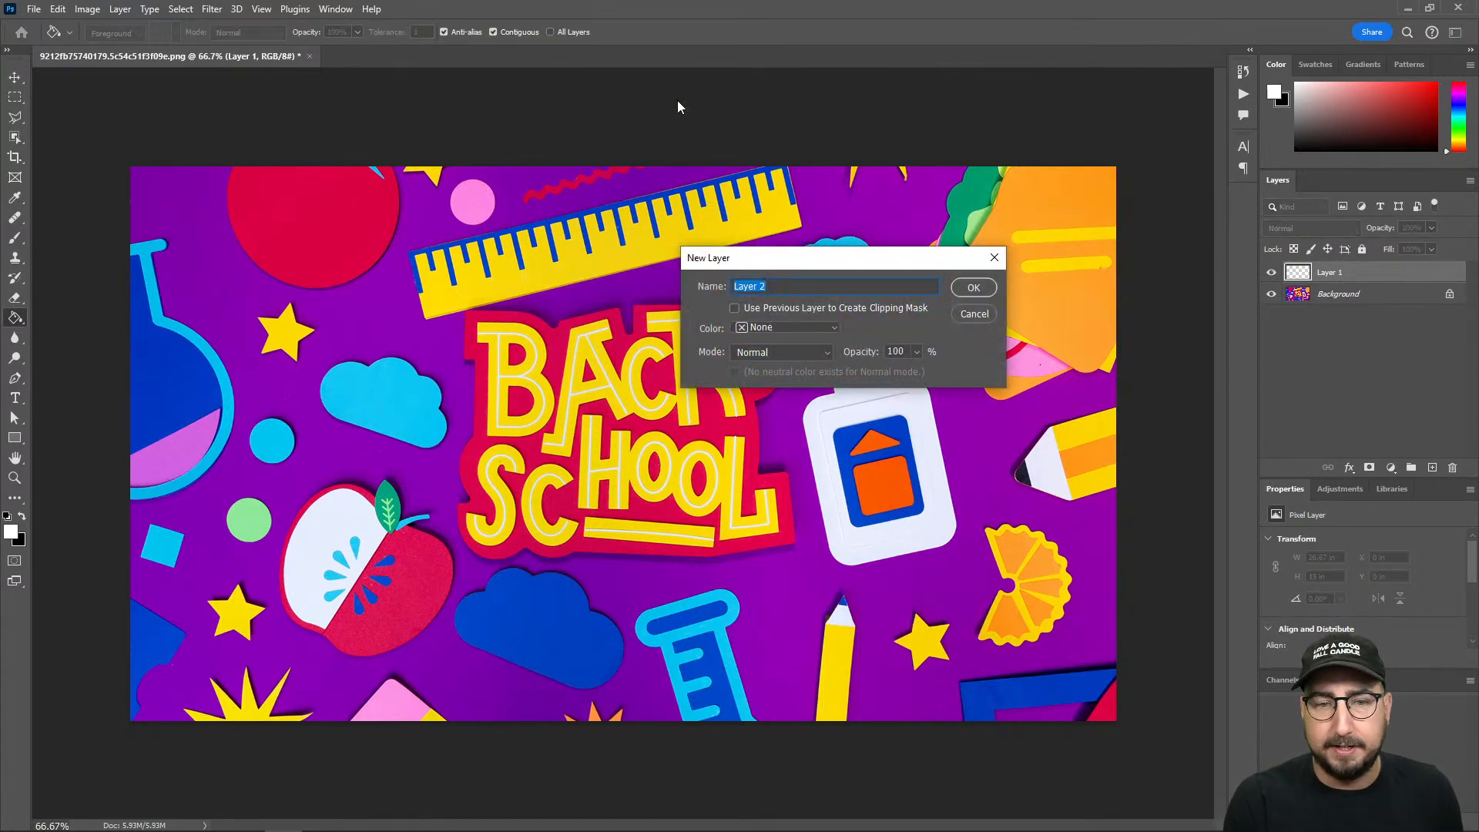
key(Return)
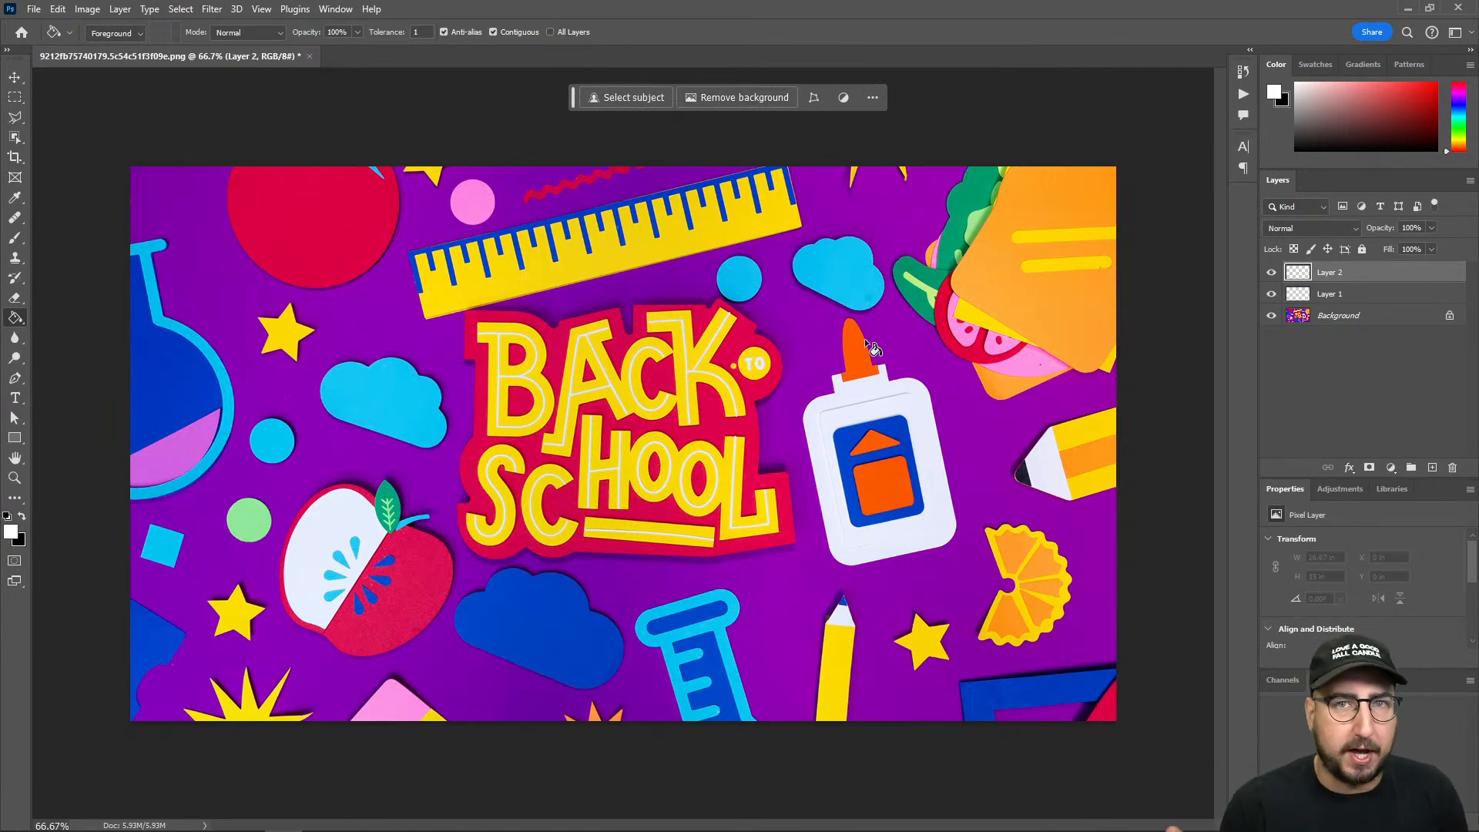
key(d)
key(q)
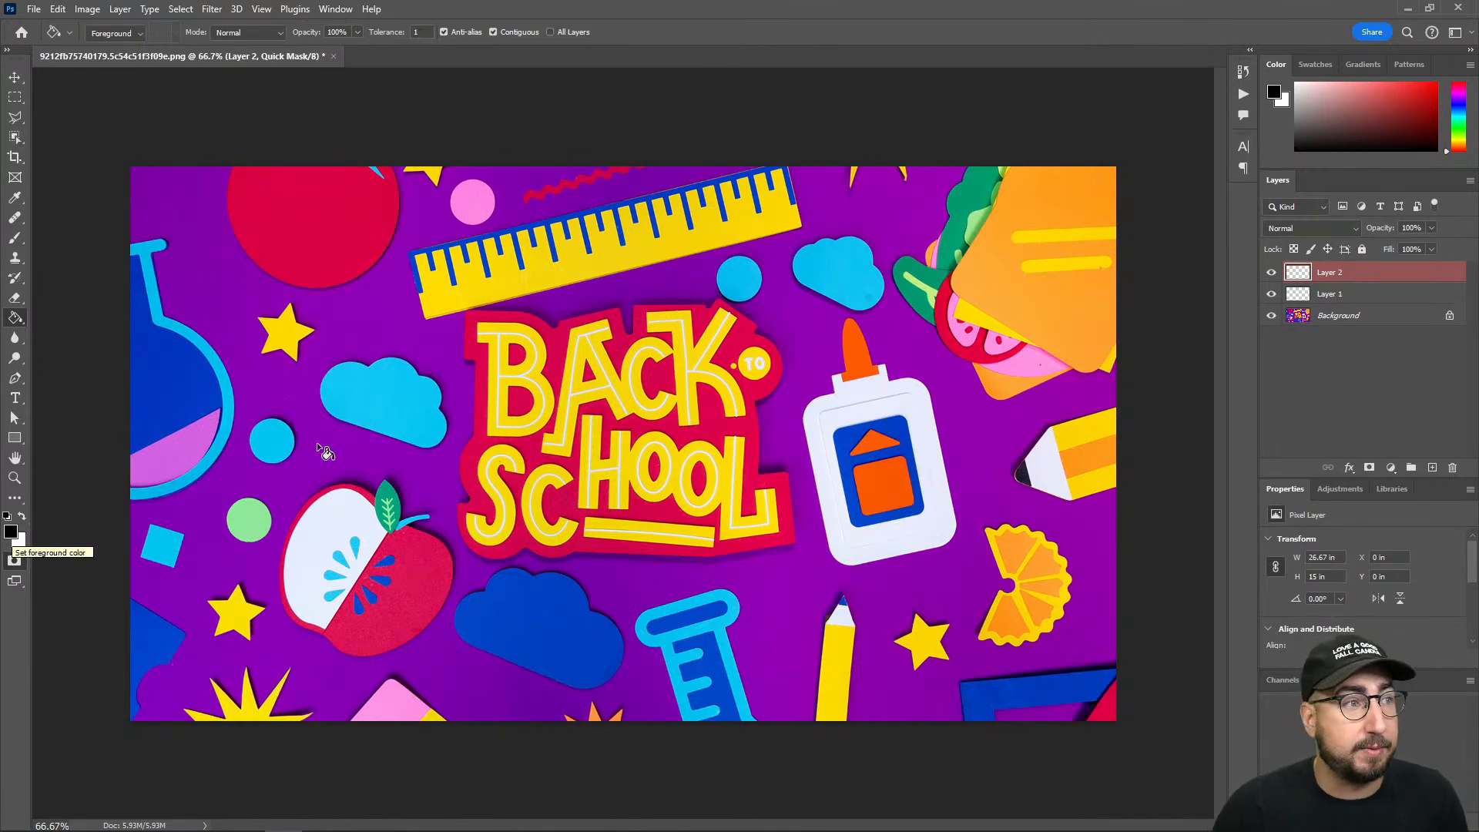
click(741, 340)
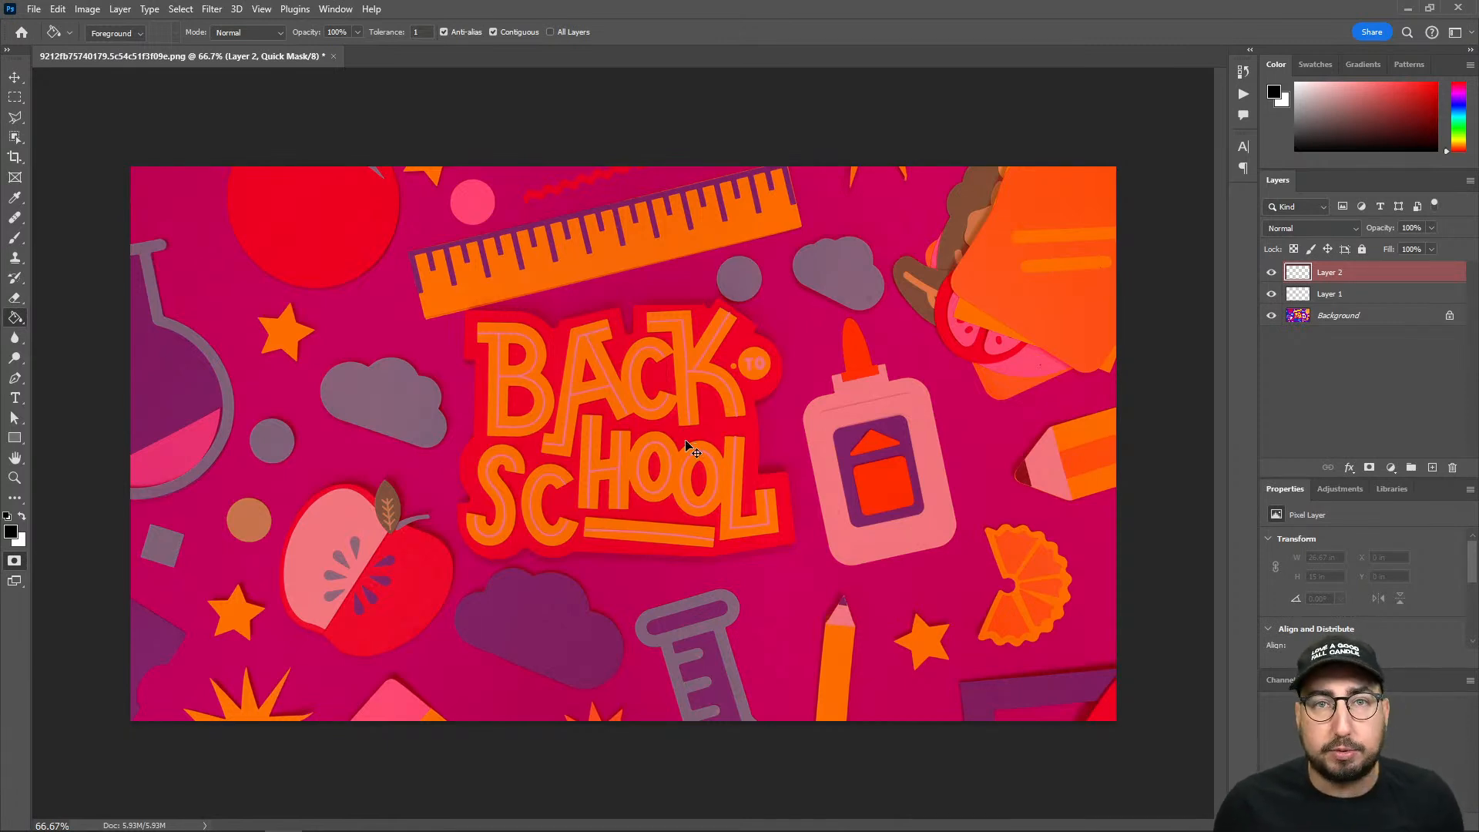
Step: Fade the Quick Mask fill to 50% opacity in Normal mode
key(ctrl+shift+f)
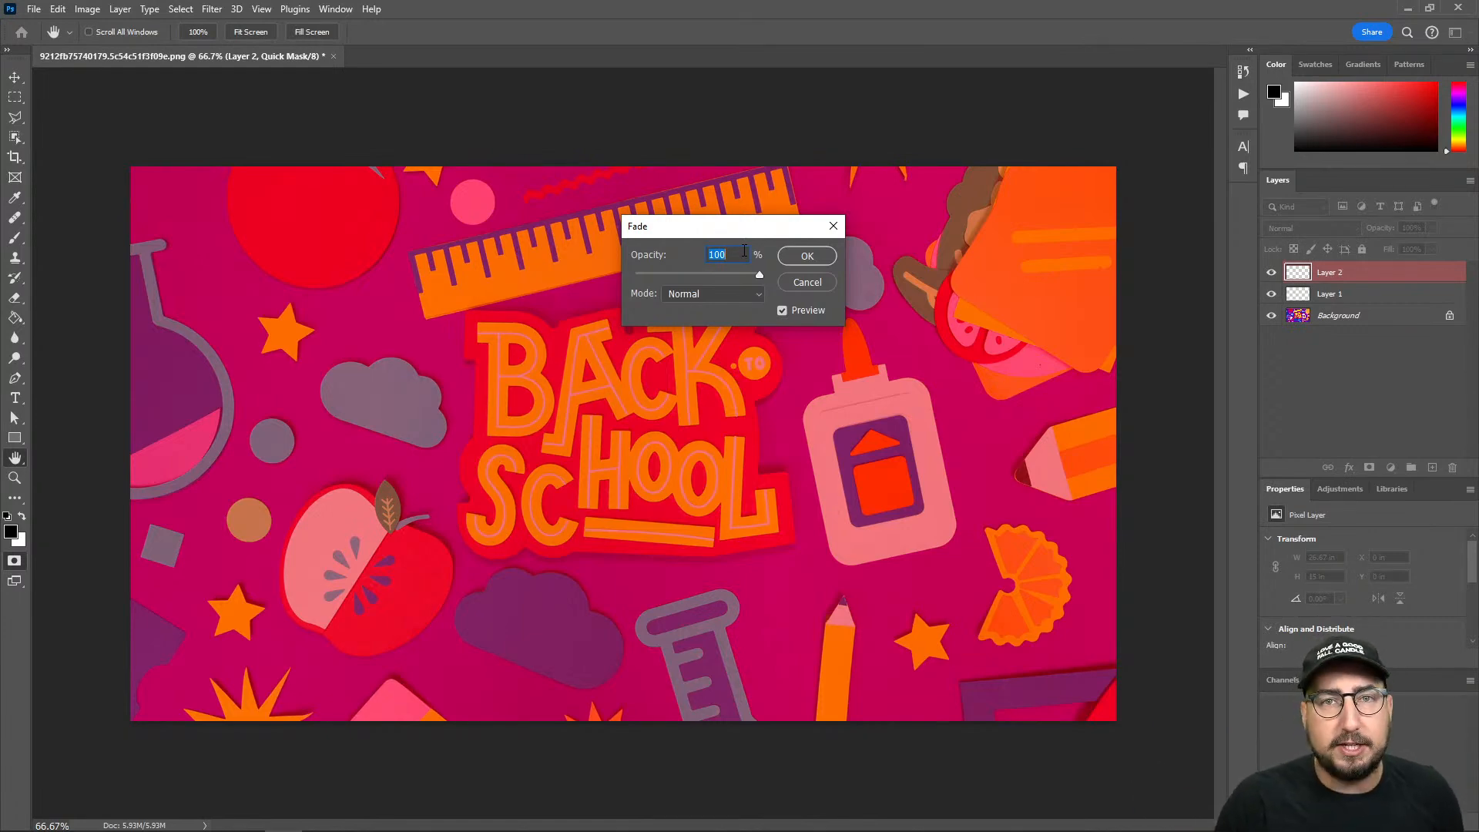
text(50)
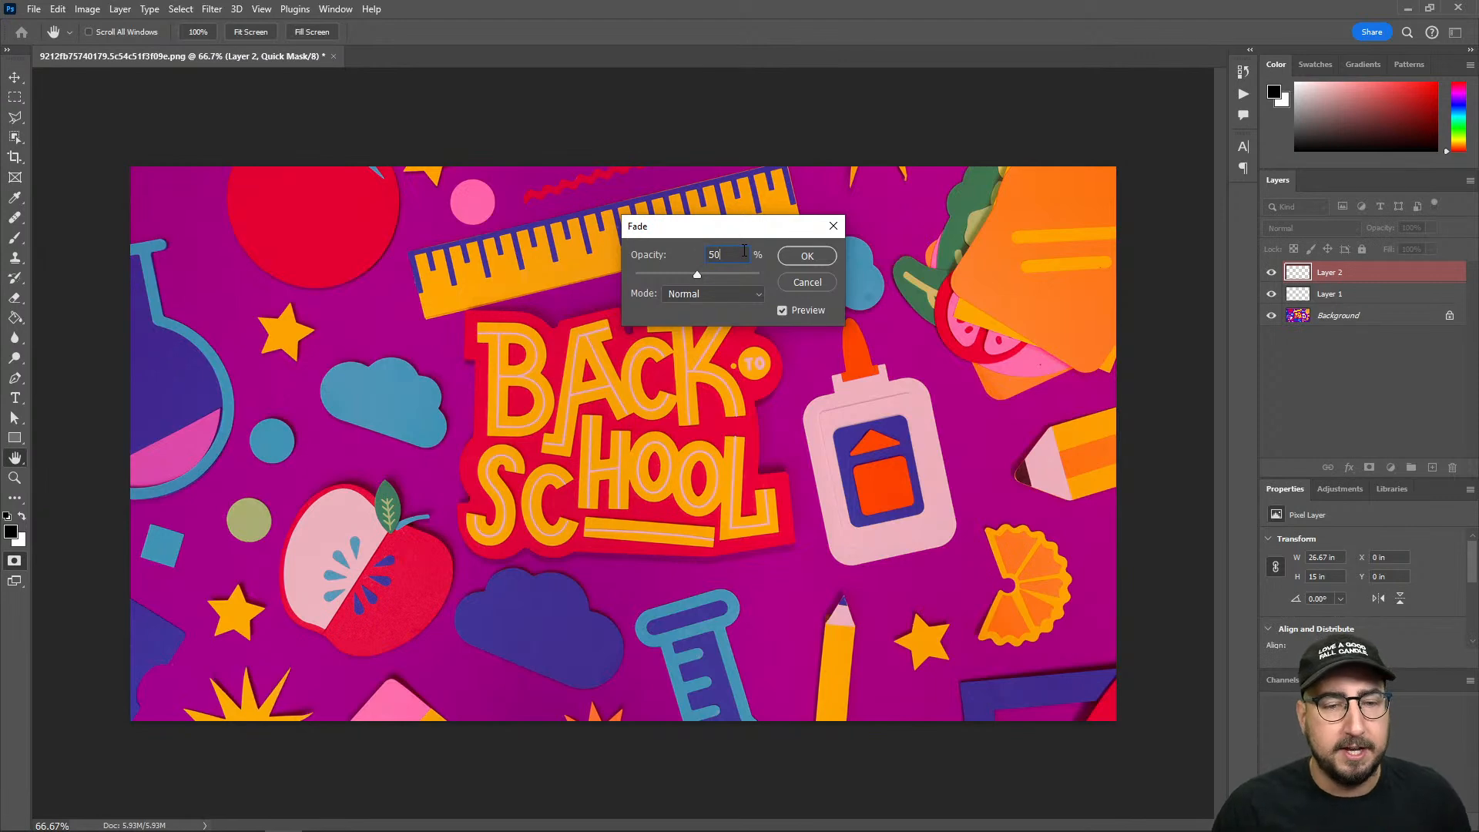
click(804, 257)
key(g)
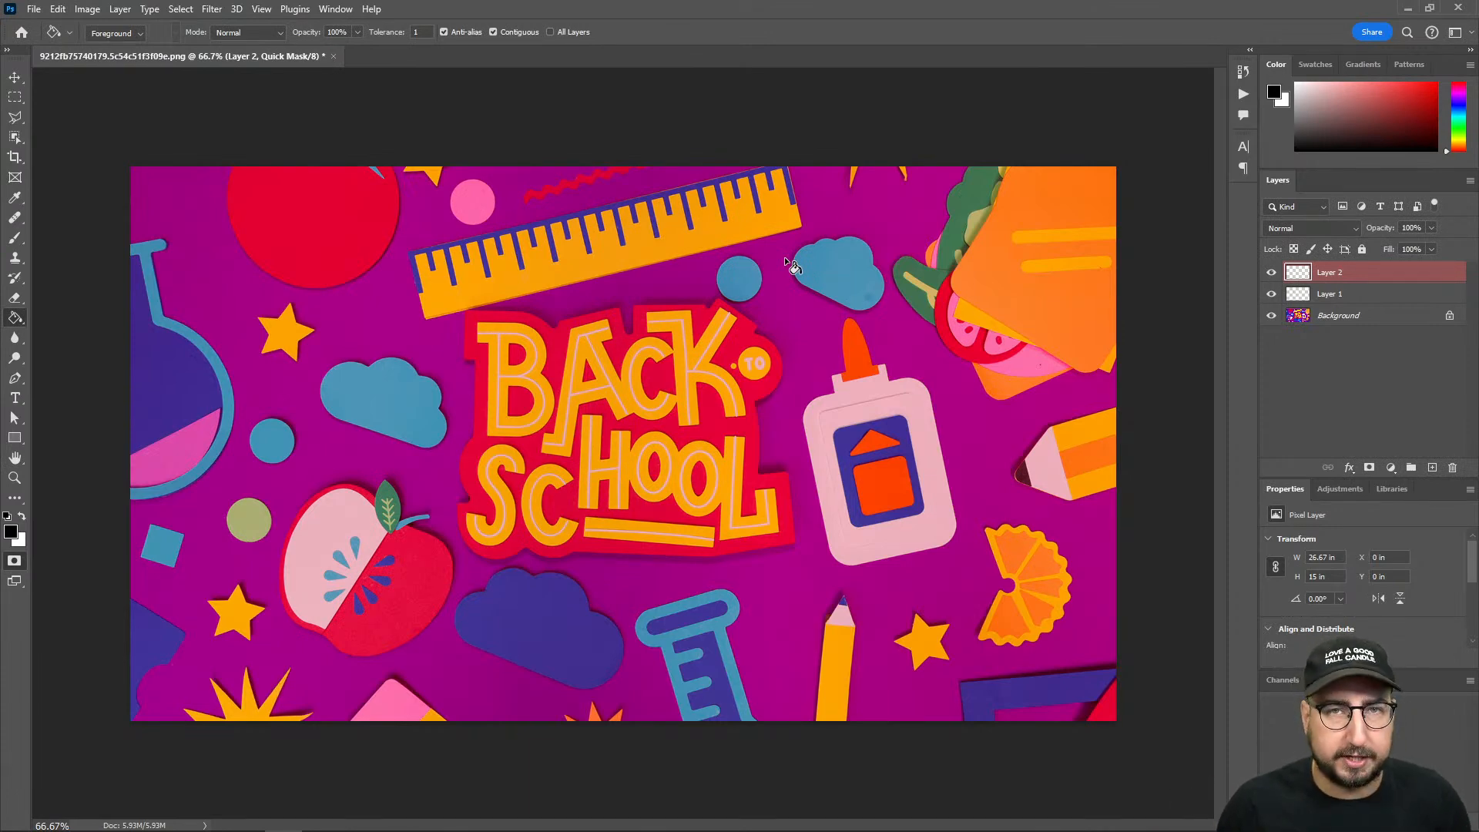
Step: Convert the 50% Quick Mask into a selection and run Generative Fill with the prompt "colored clay"
key(q)
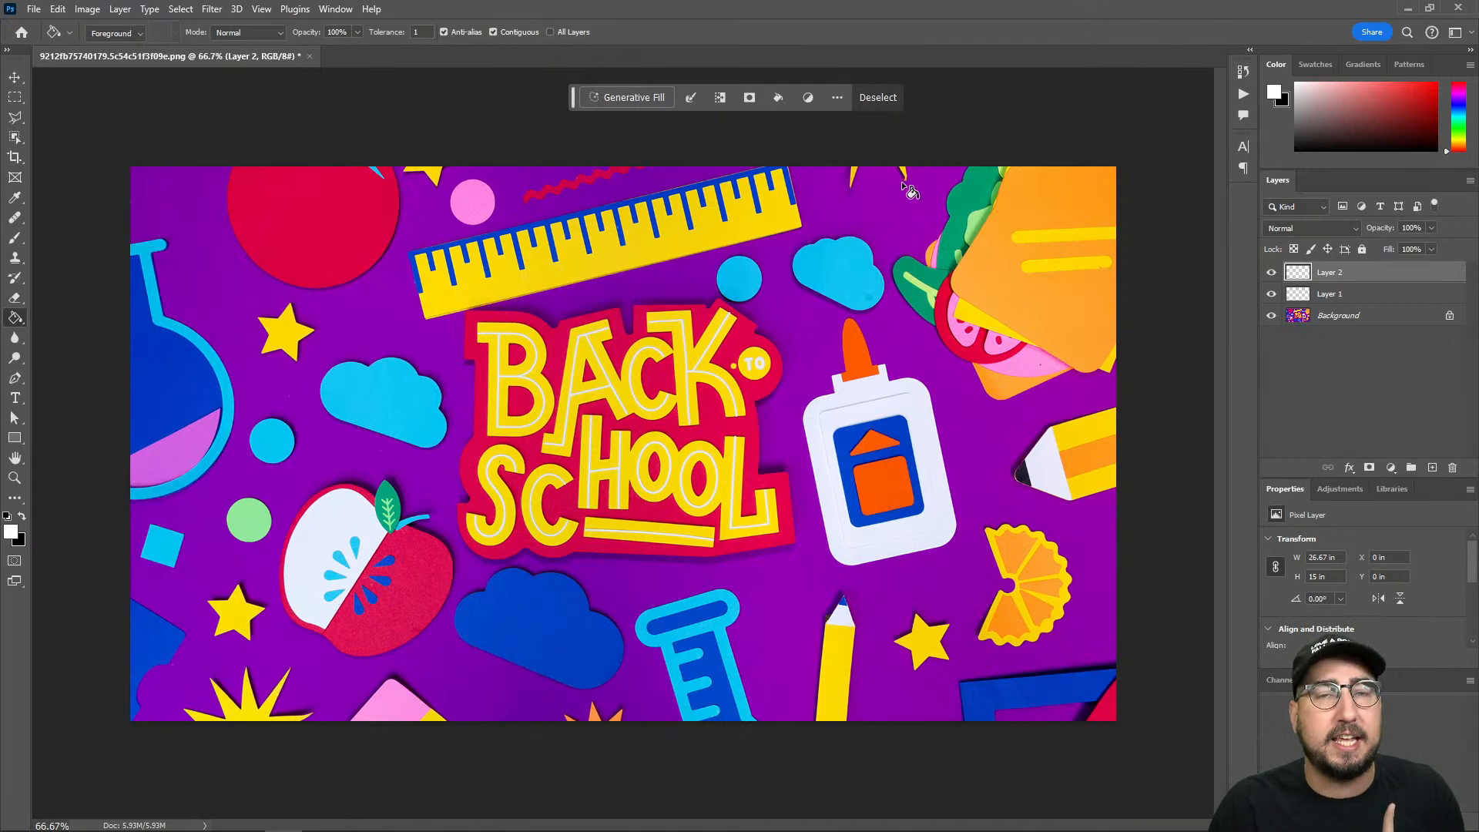
click(625, 99)
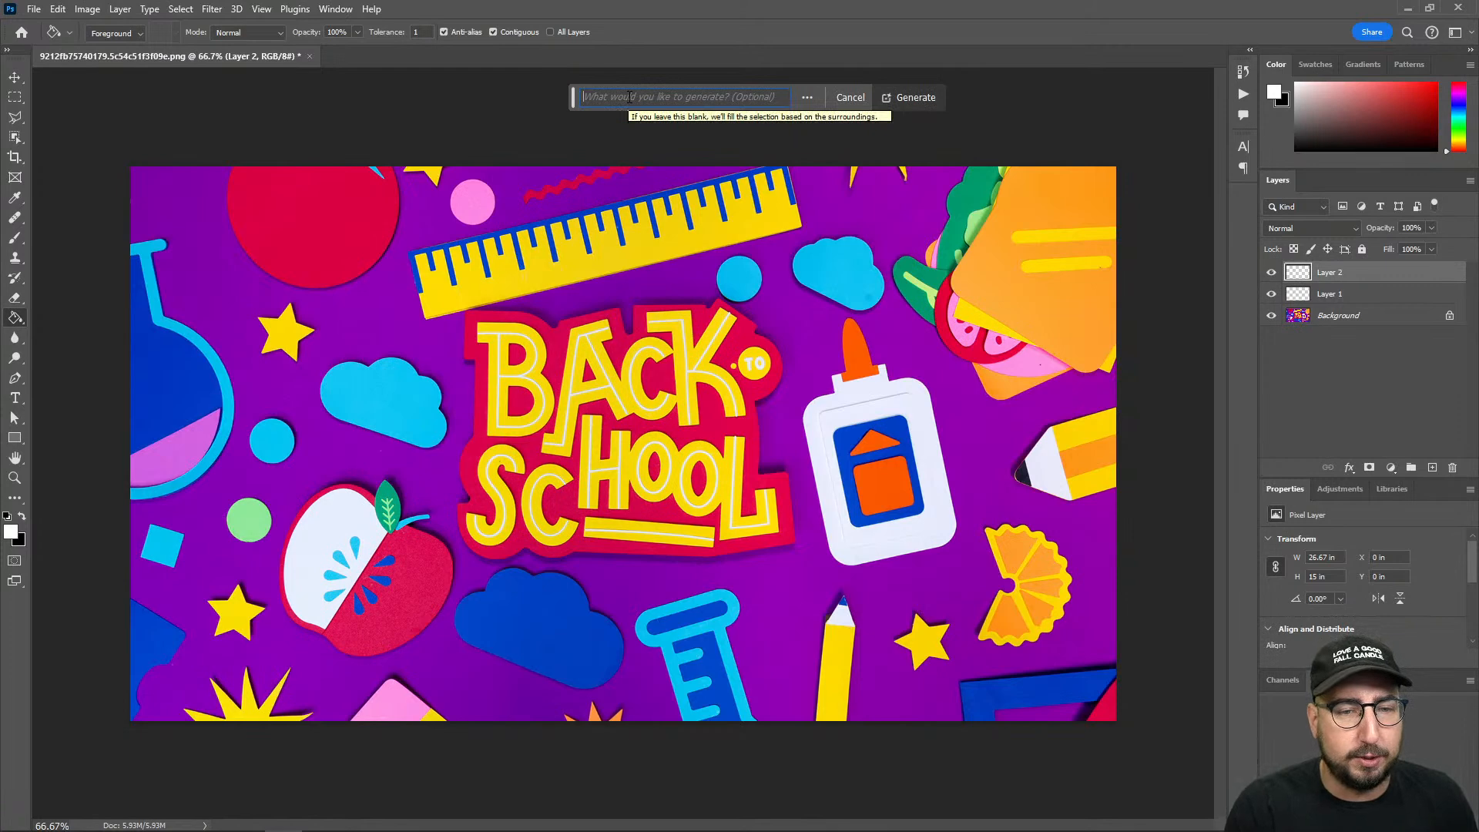
text(colore)
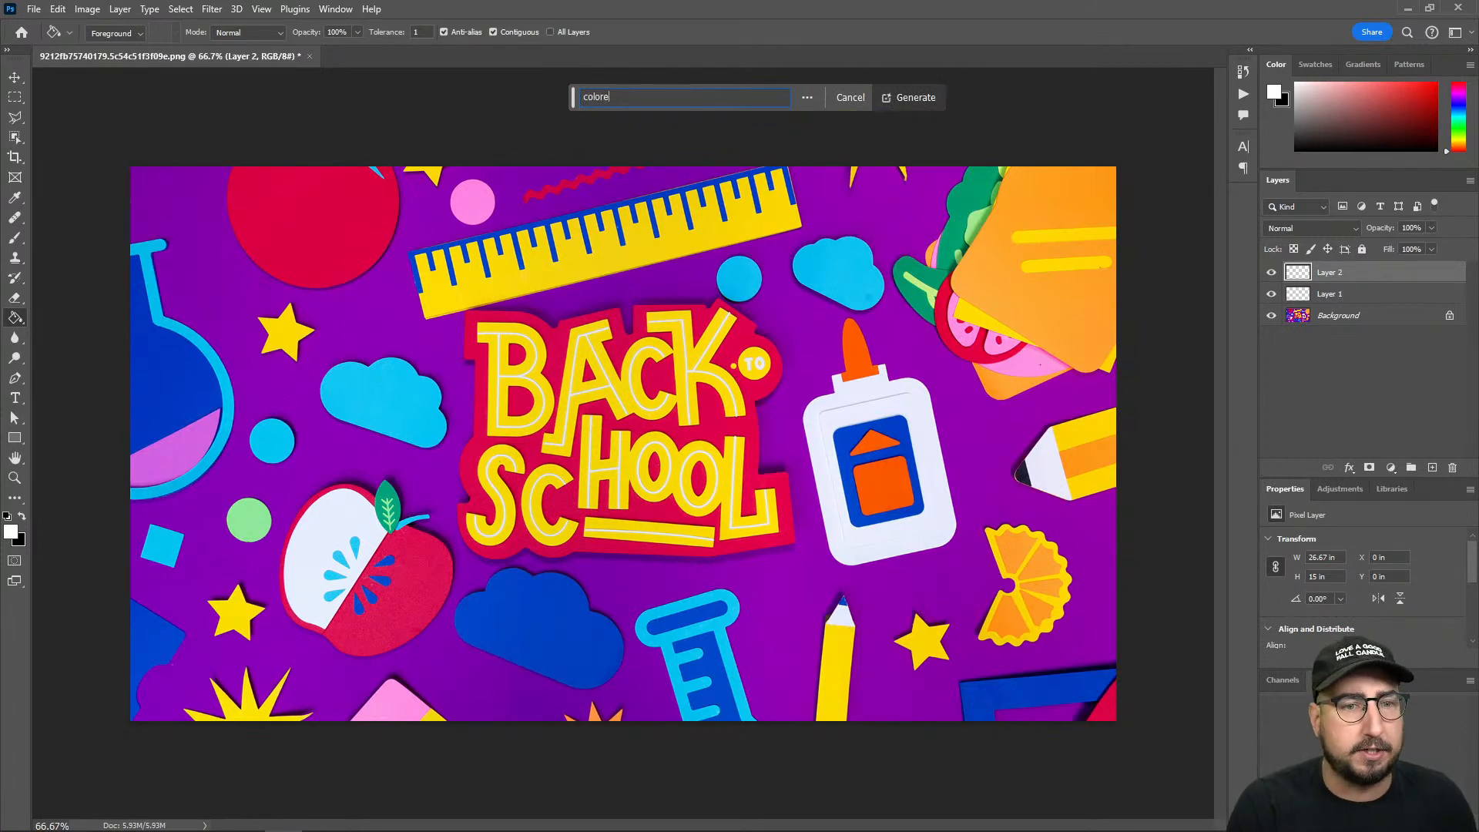
text(d clay)
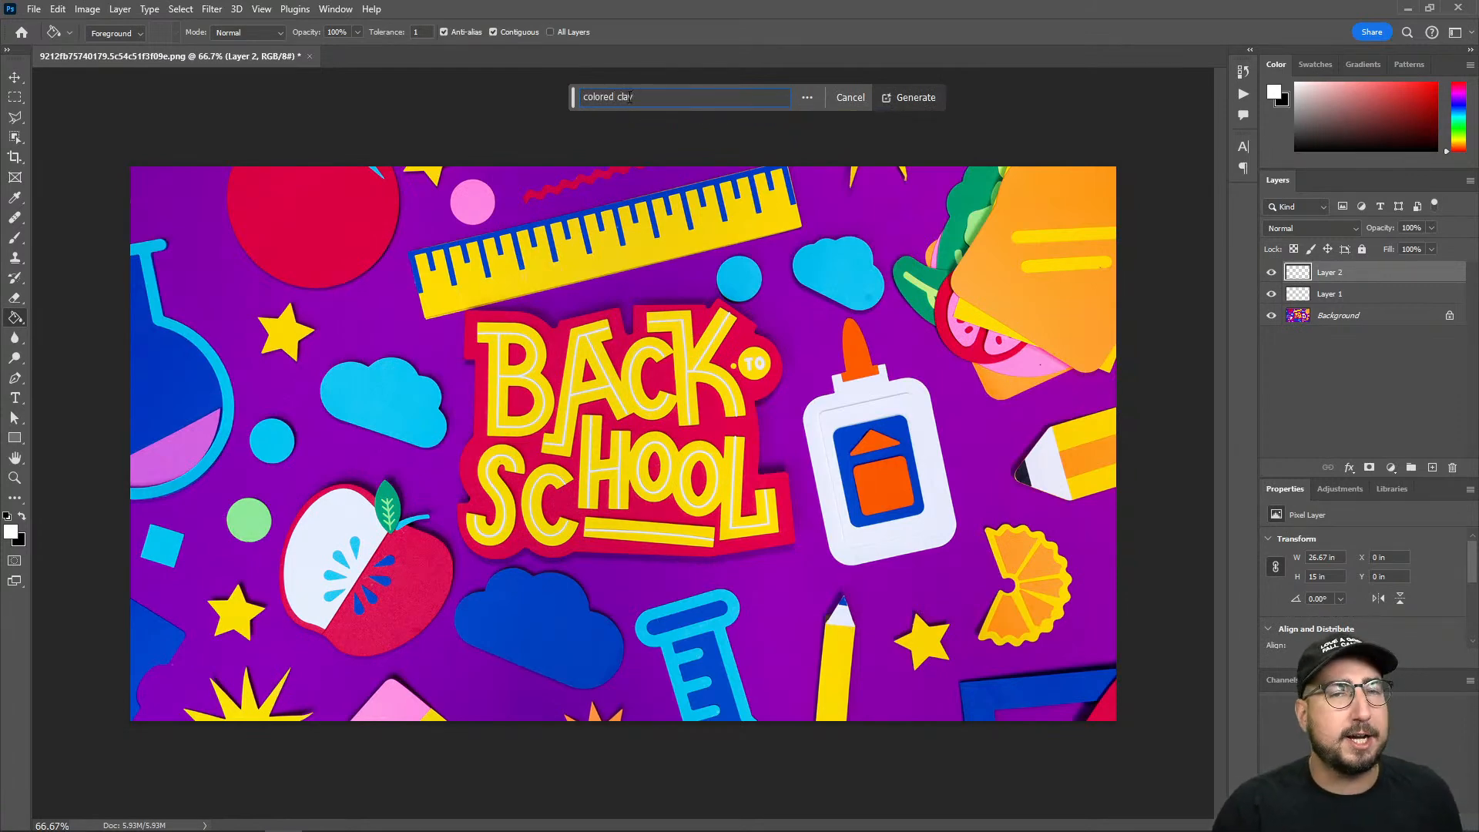
click(915, 97)
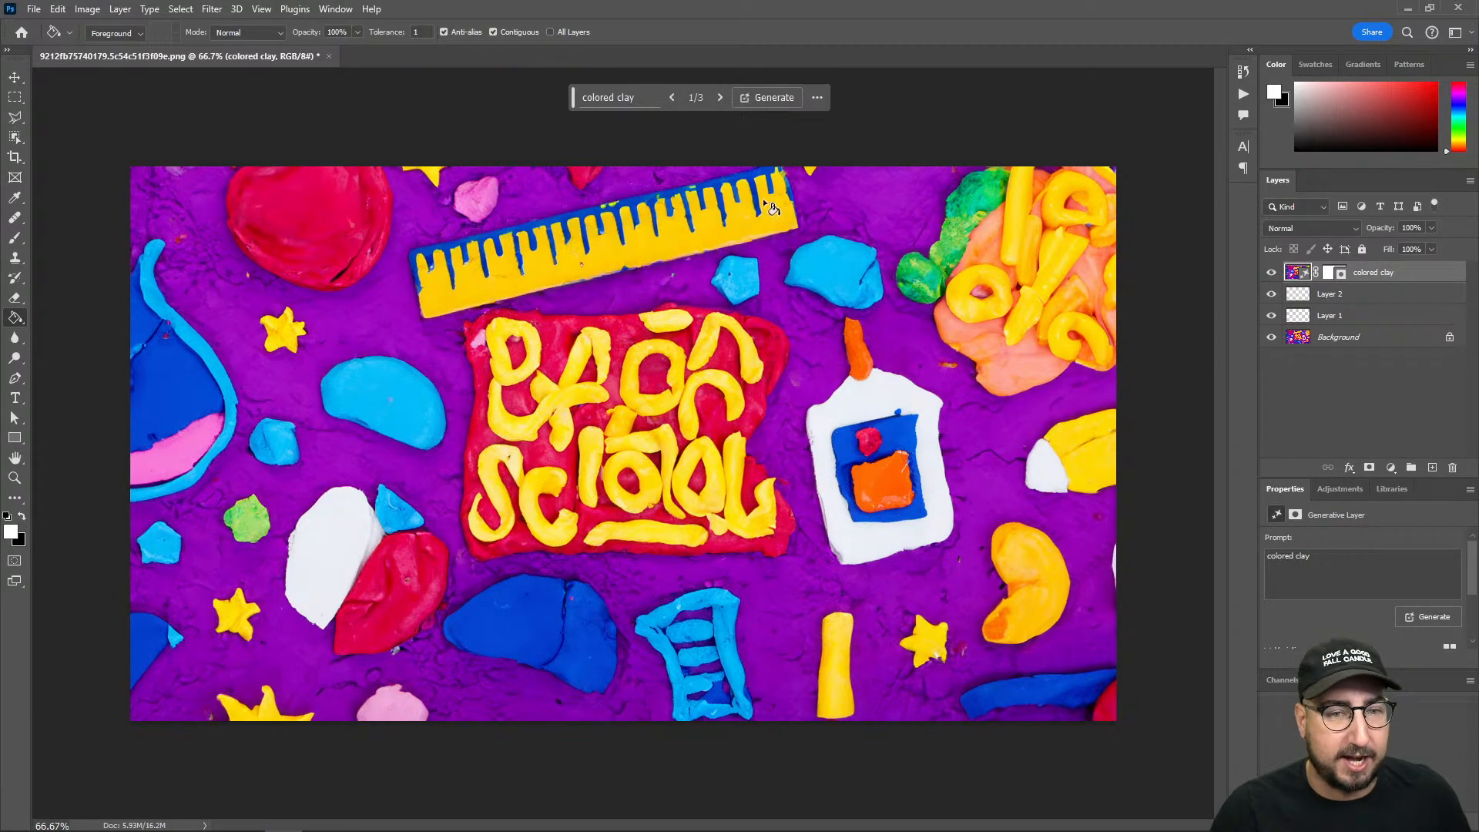
Step: Compare the colored clay variations, examine the third one's lettering and shapes up close, and undo the generated fill
click(720, 98)
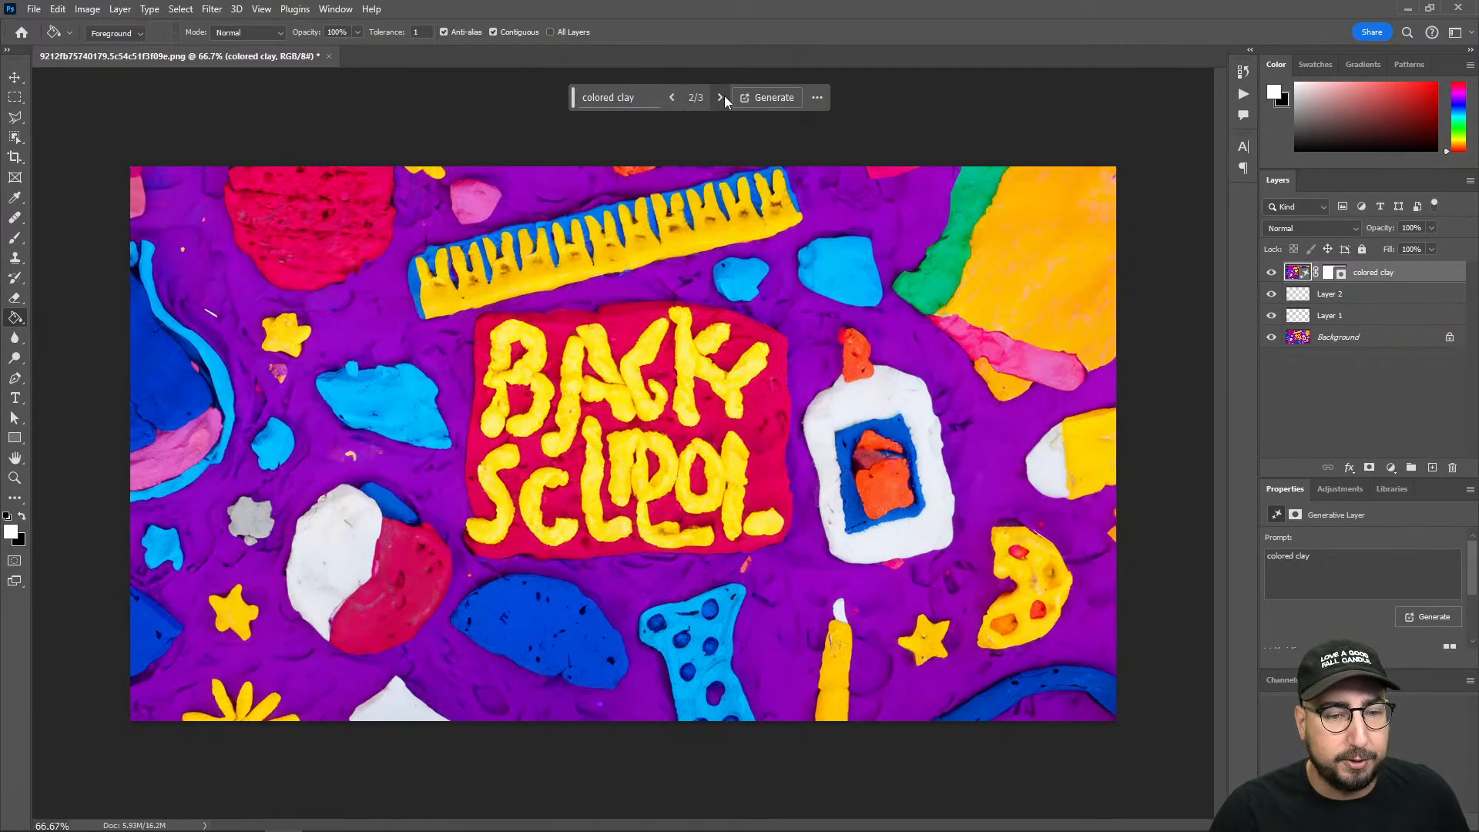
click(720, 98)
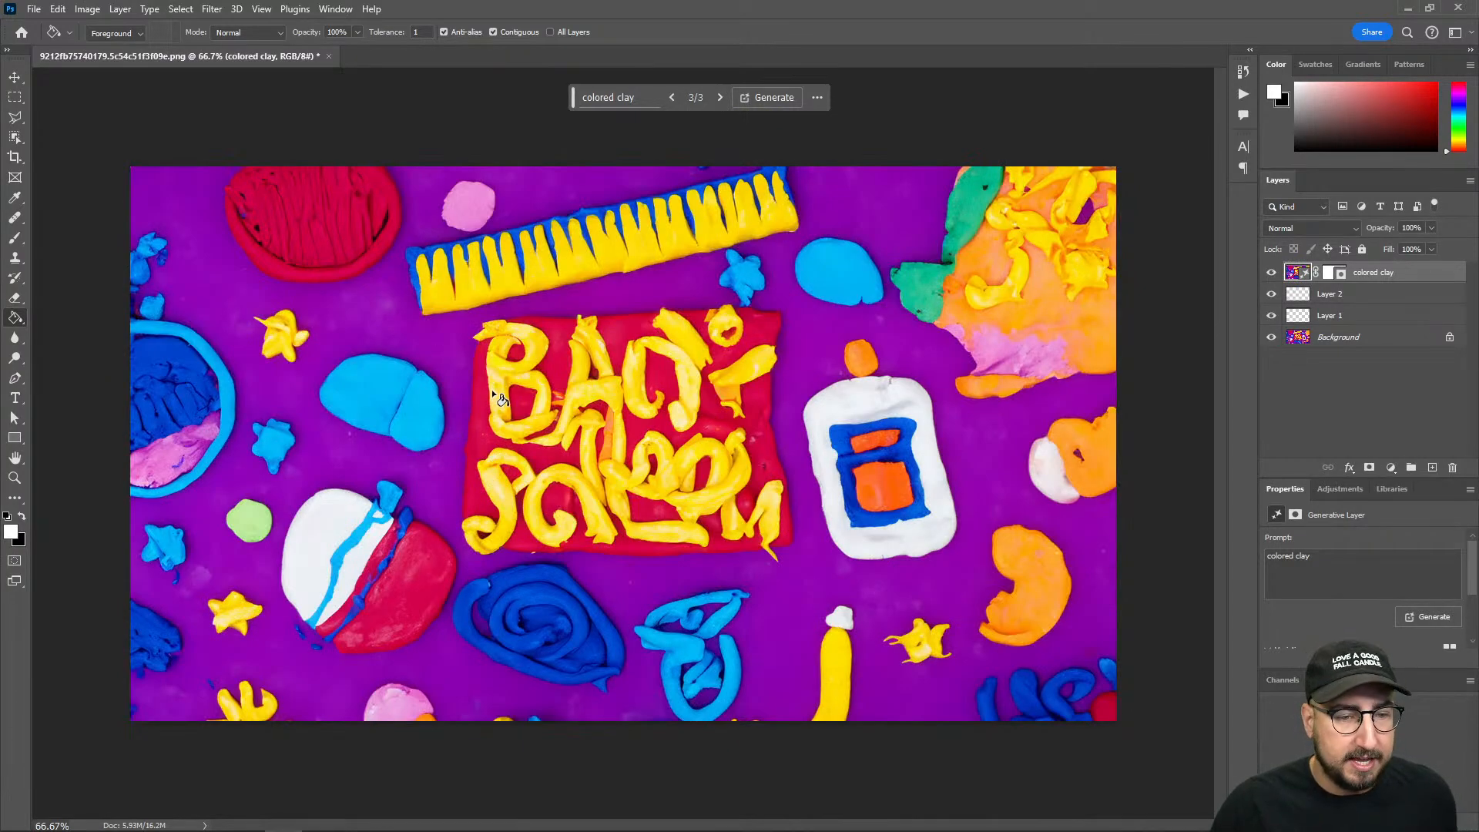
key(z)
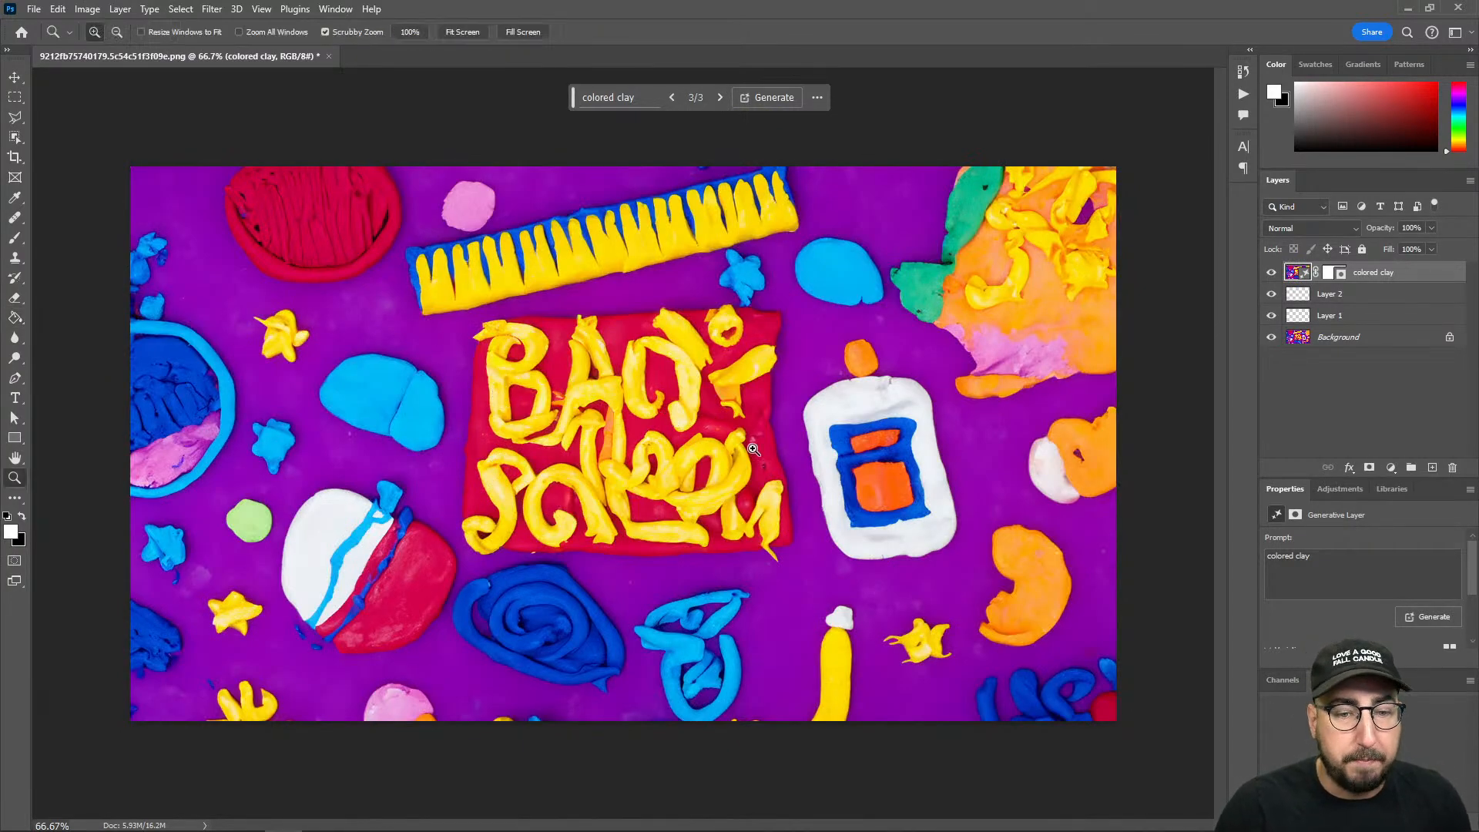
click(758, 449)
click(782, 447)
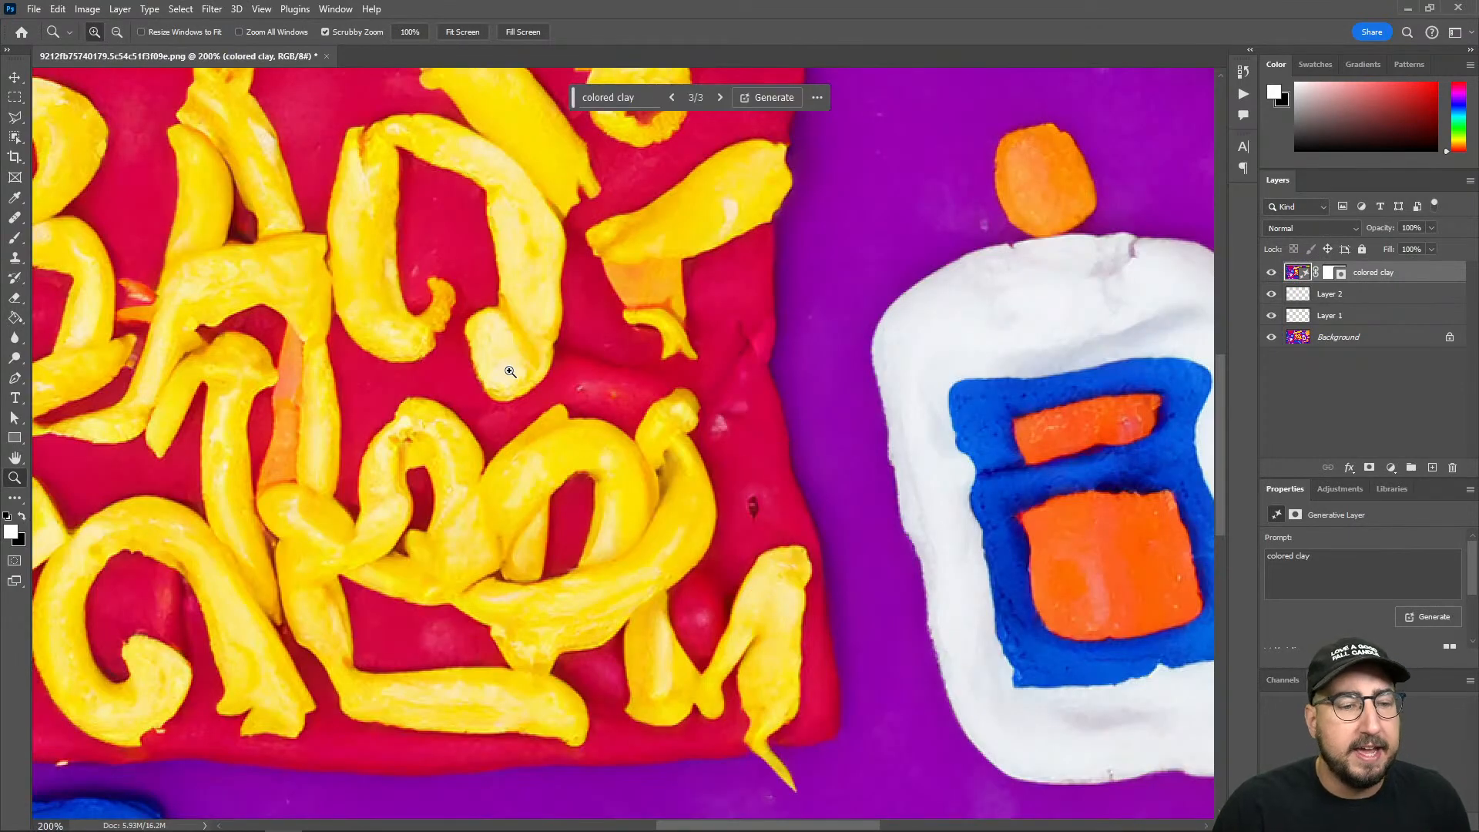
alt+click(628, 386)
drag(345, 352, 739, 393)
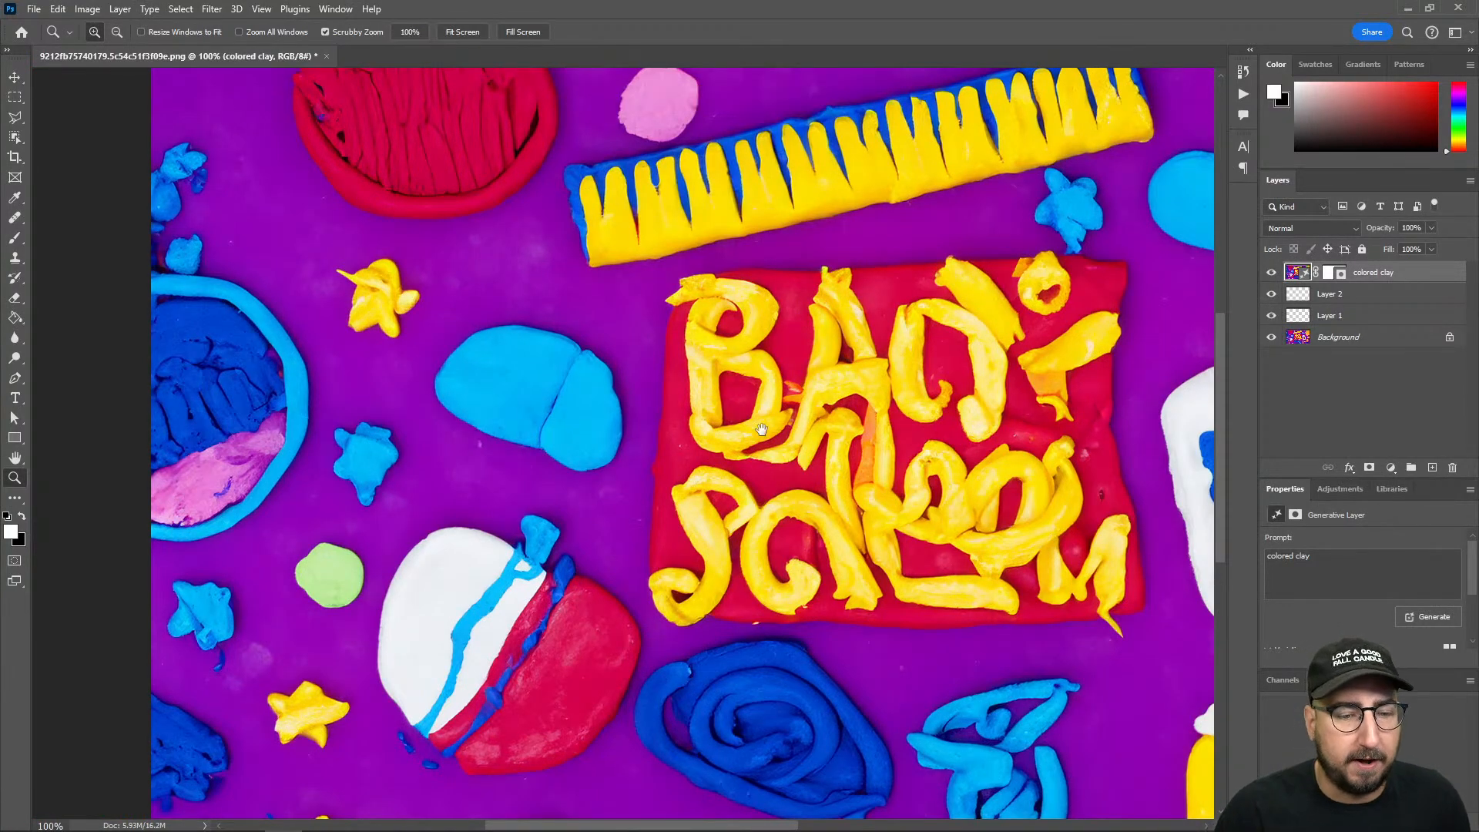
drag(739, 393, 503, 237)
drag(648, 377, 474, 595)
alt+click(504, 566)
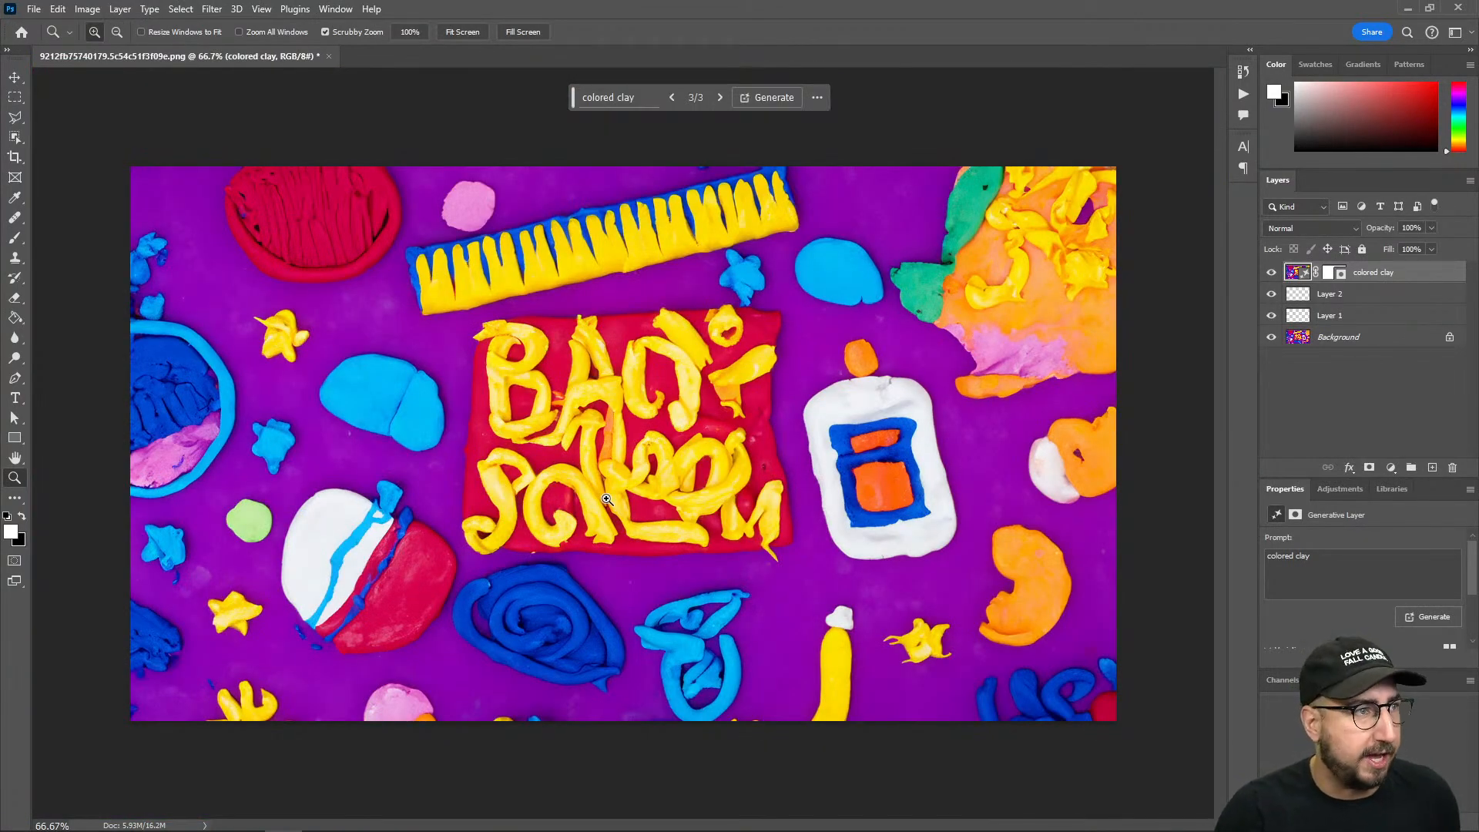
key(ctrl+z)
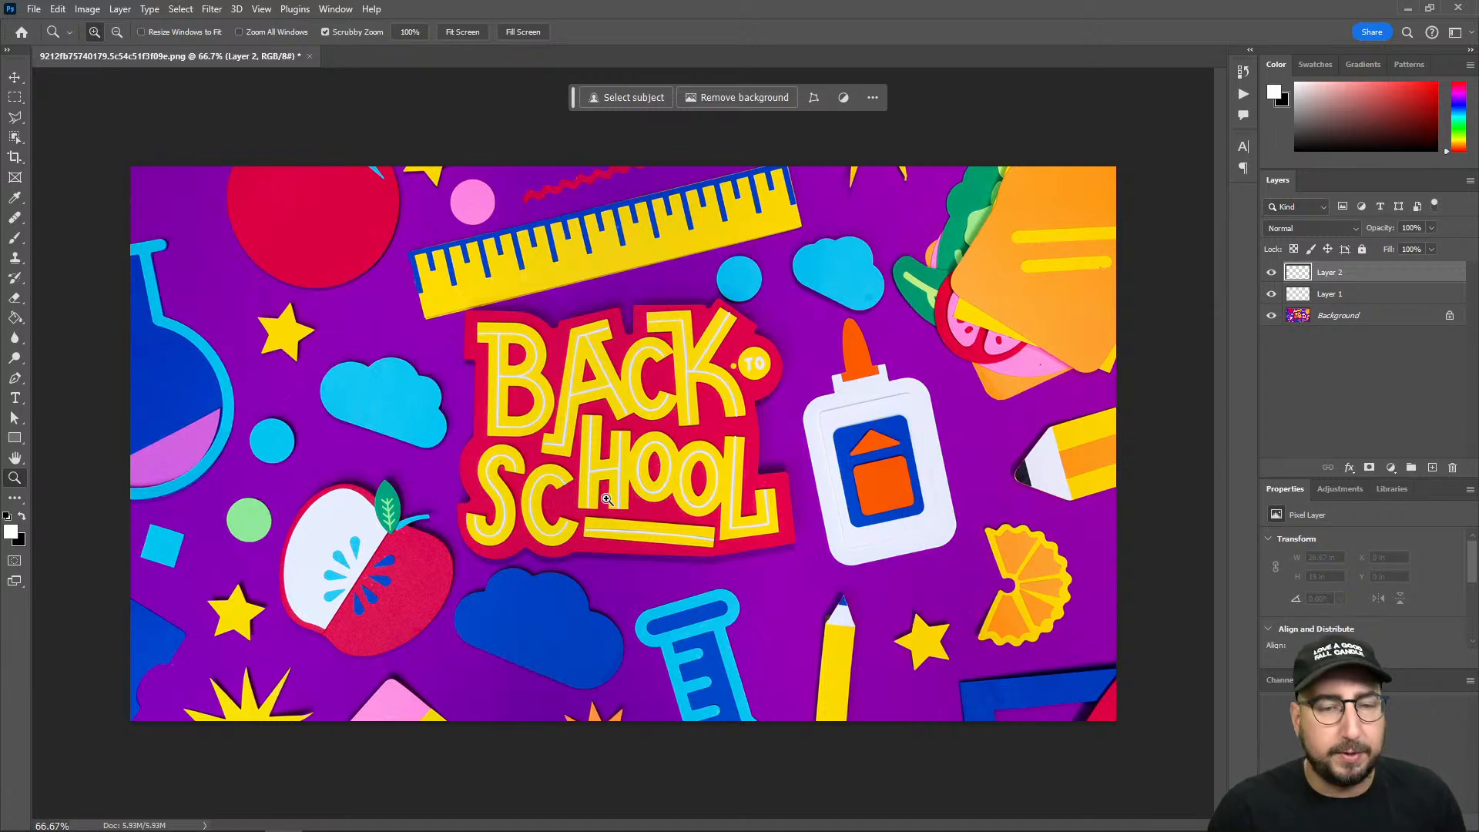
Step: Restore the default colors and fill a fresh Quick Mask over the entire canvas with black
key(d)
key(q)
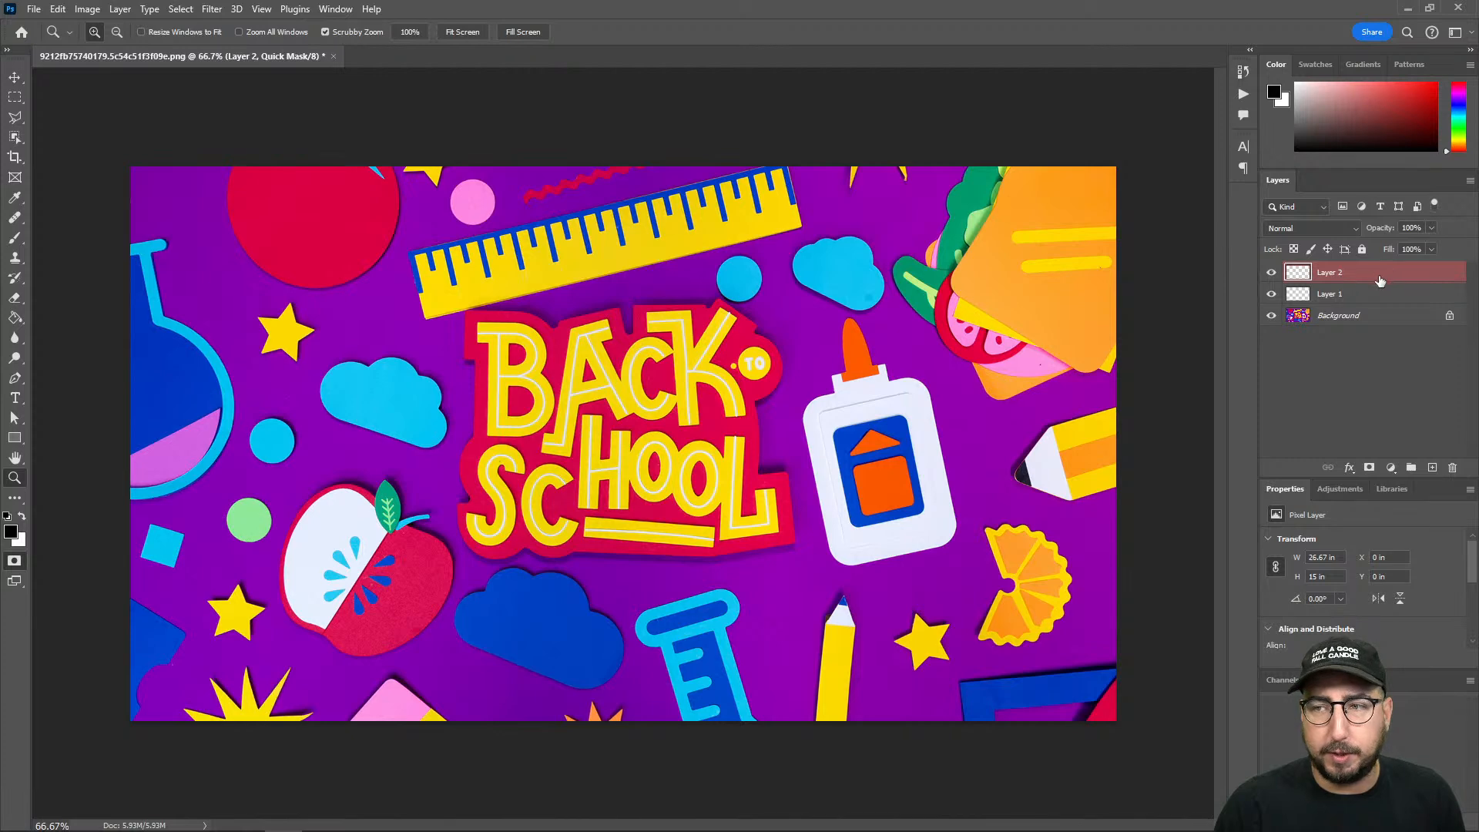
key(g)
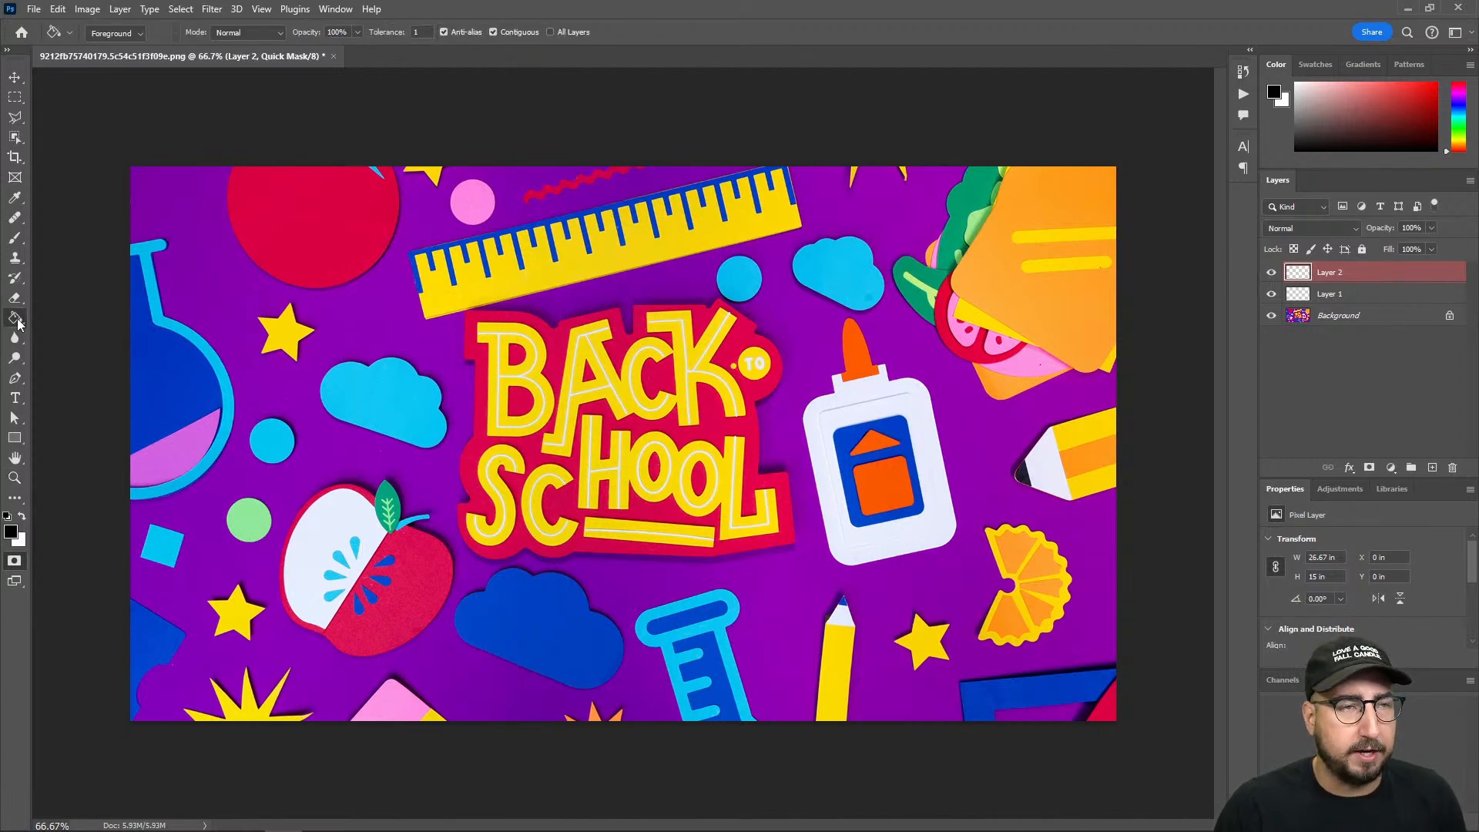
click(691, 362)
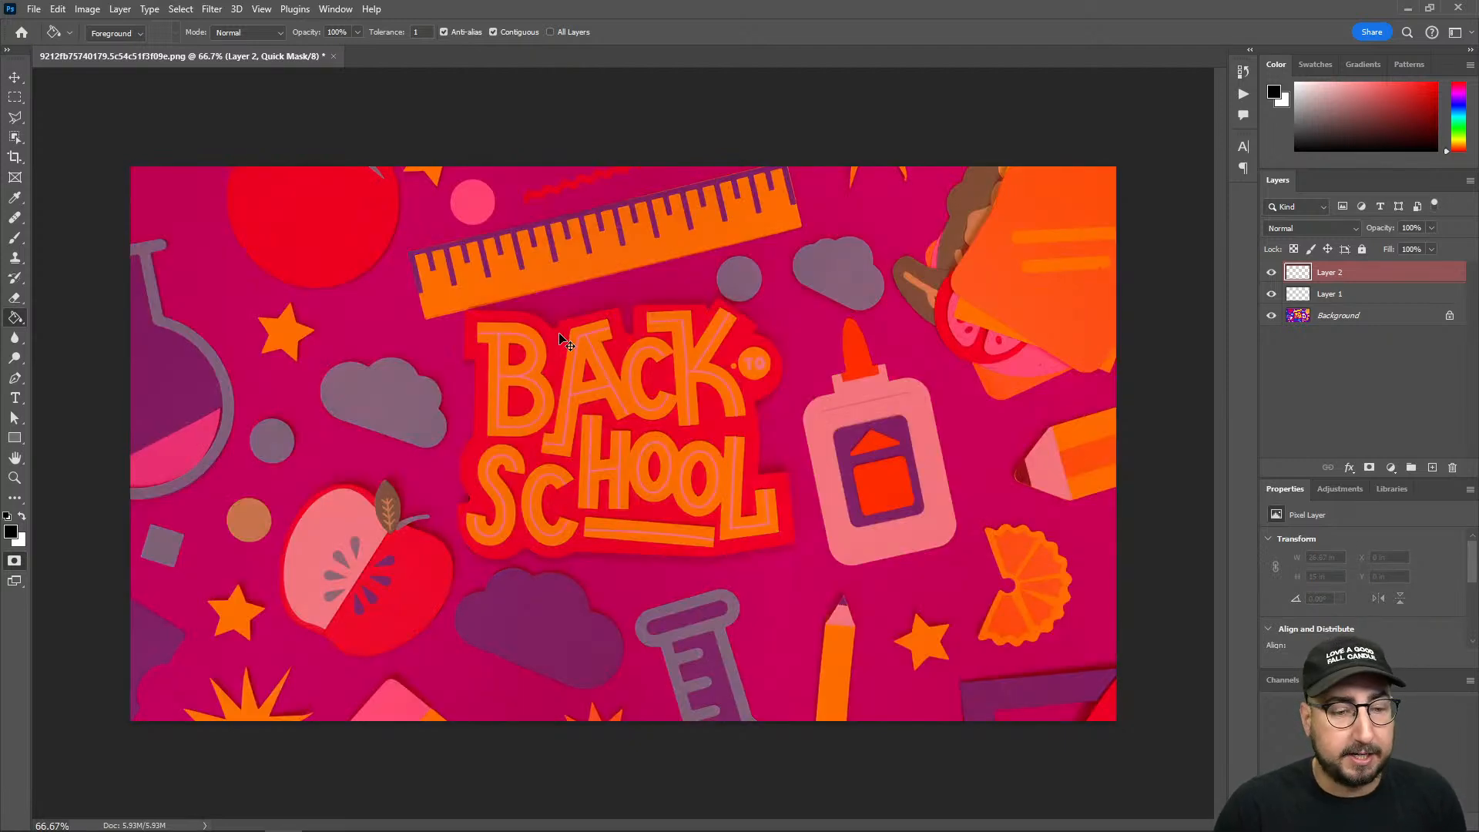
Step: Fade the new Quick Mask fill to 75% opacity
key(ctrl+shift+f)
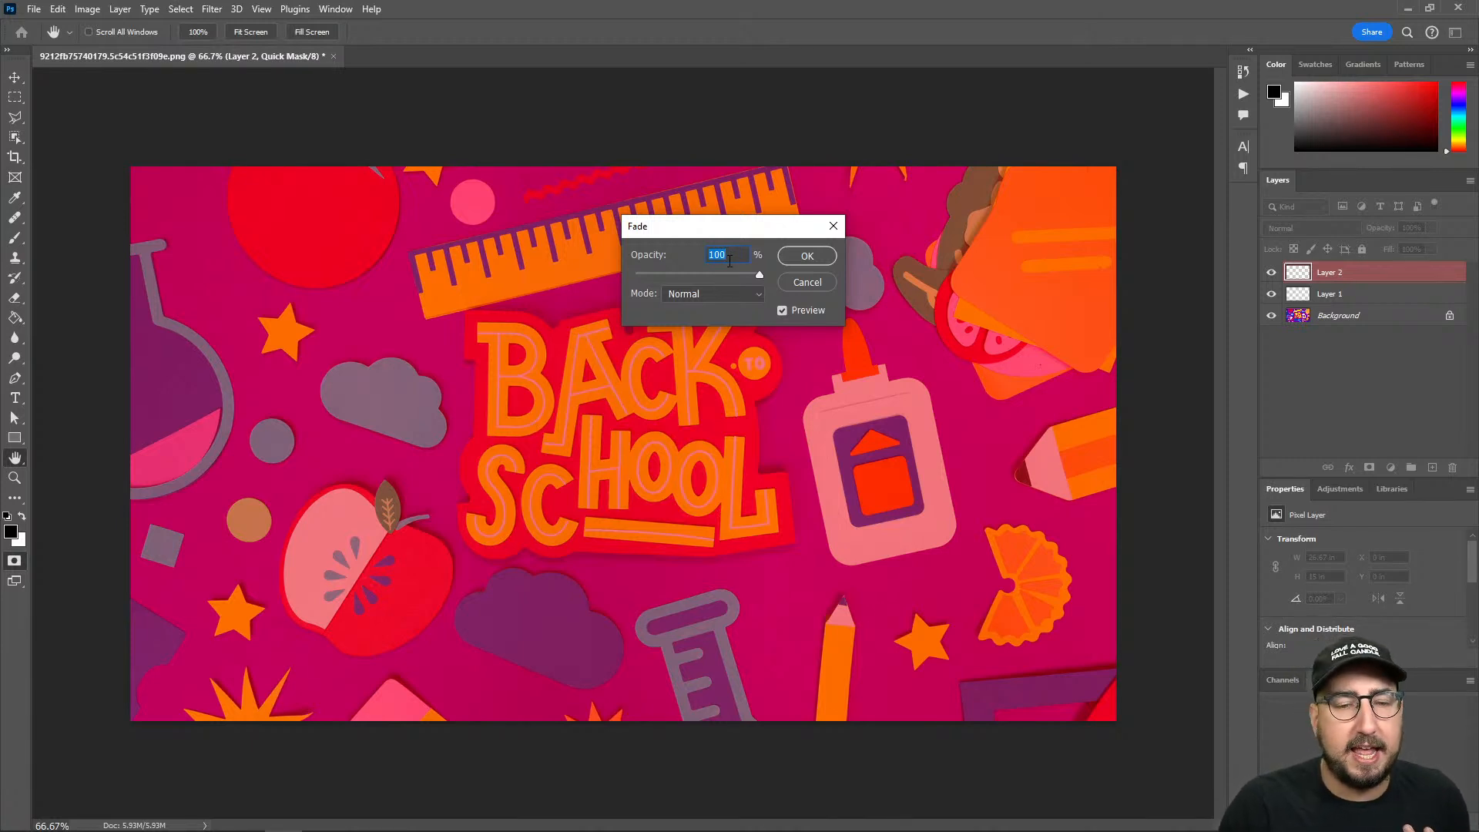
text(80)
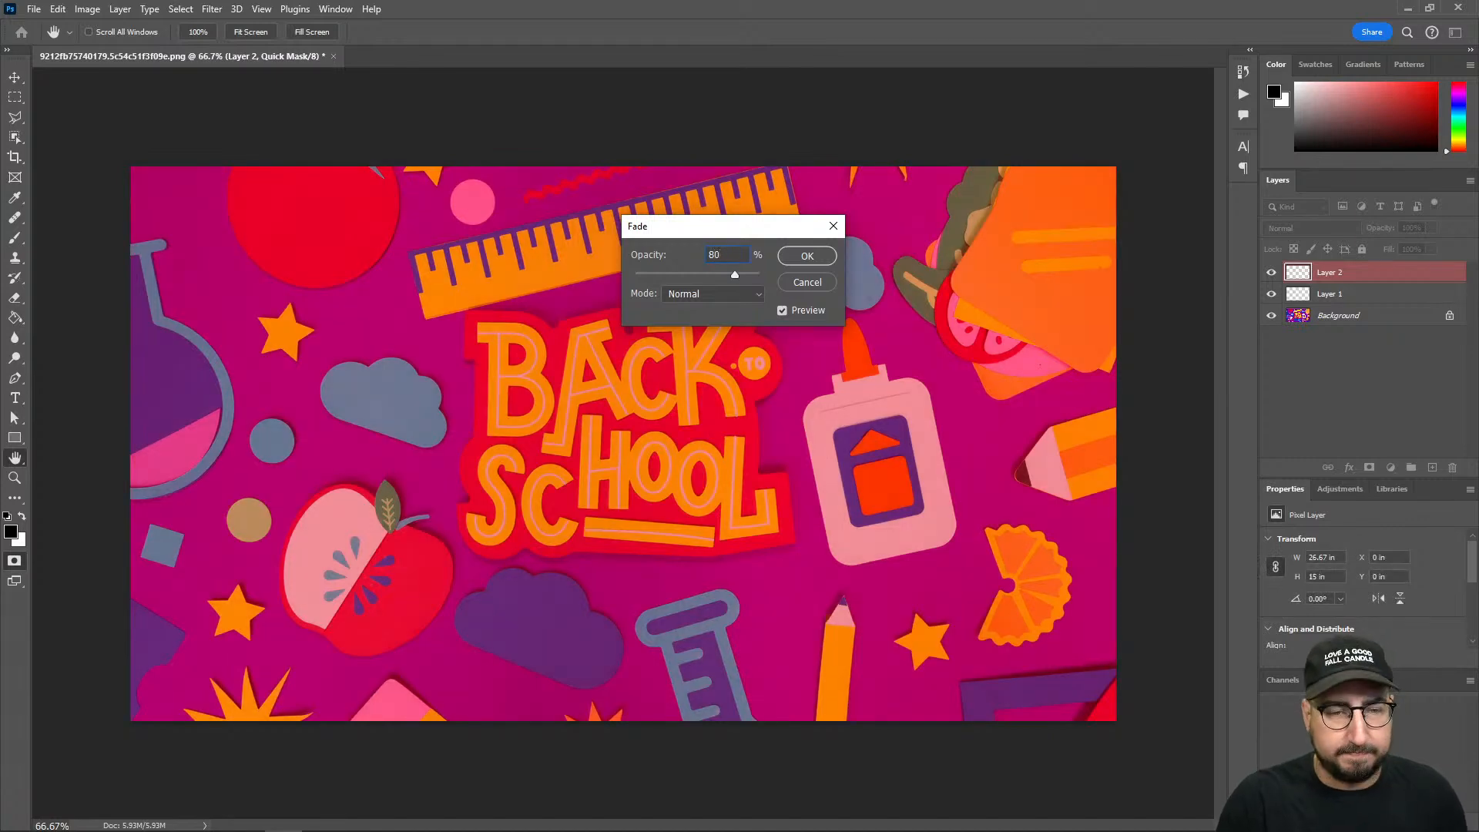
key(BackSpace)
key(BackSpace)
text(75)
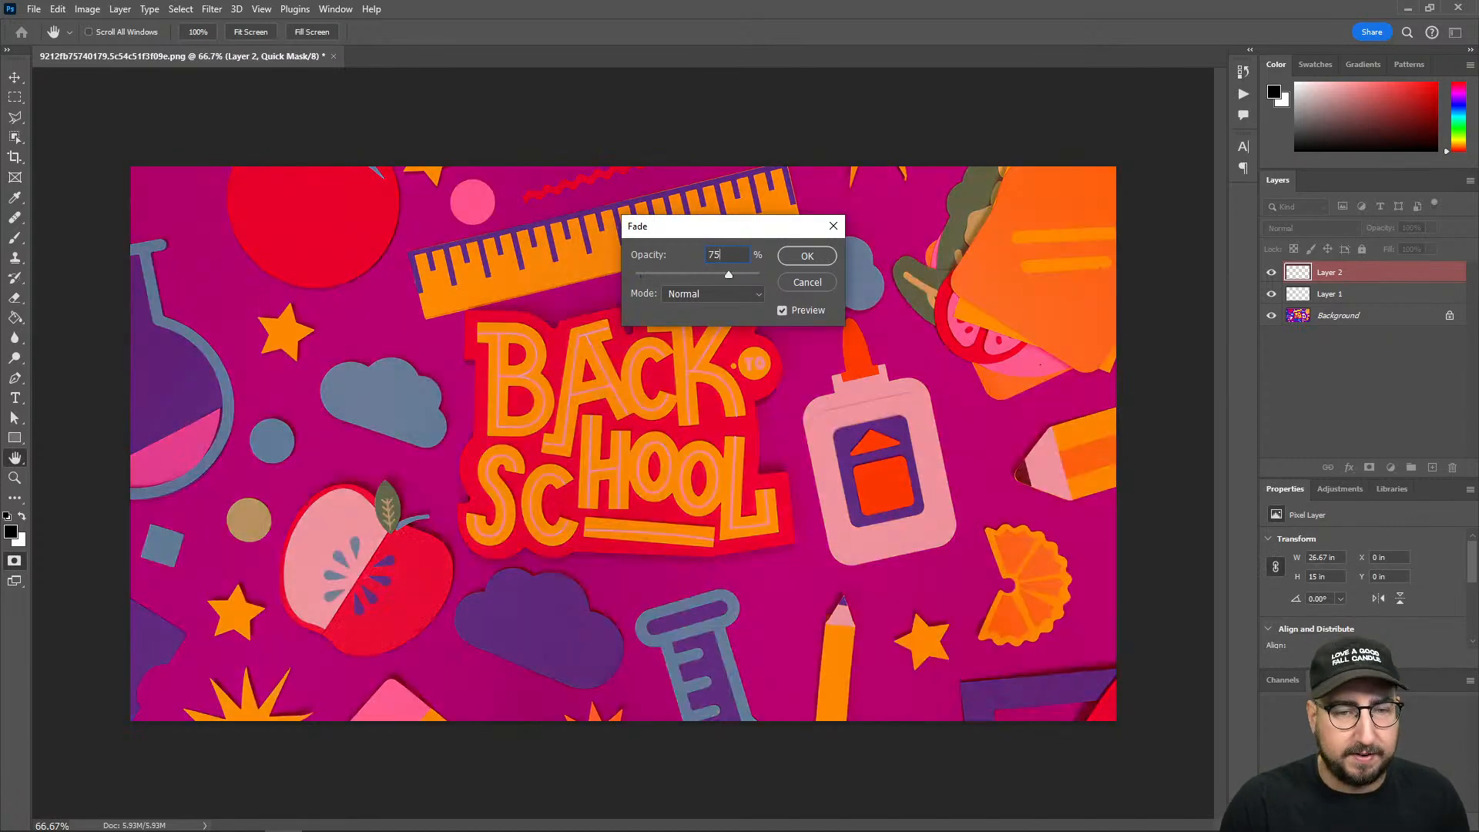
click(806, 259)
key(g)
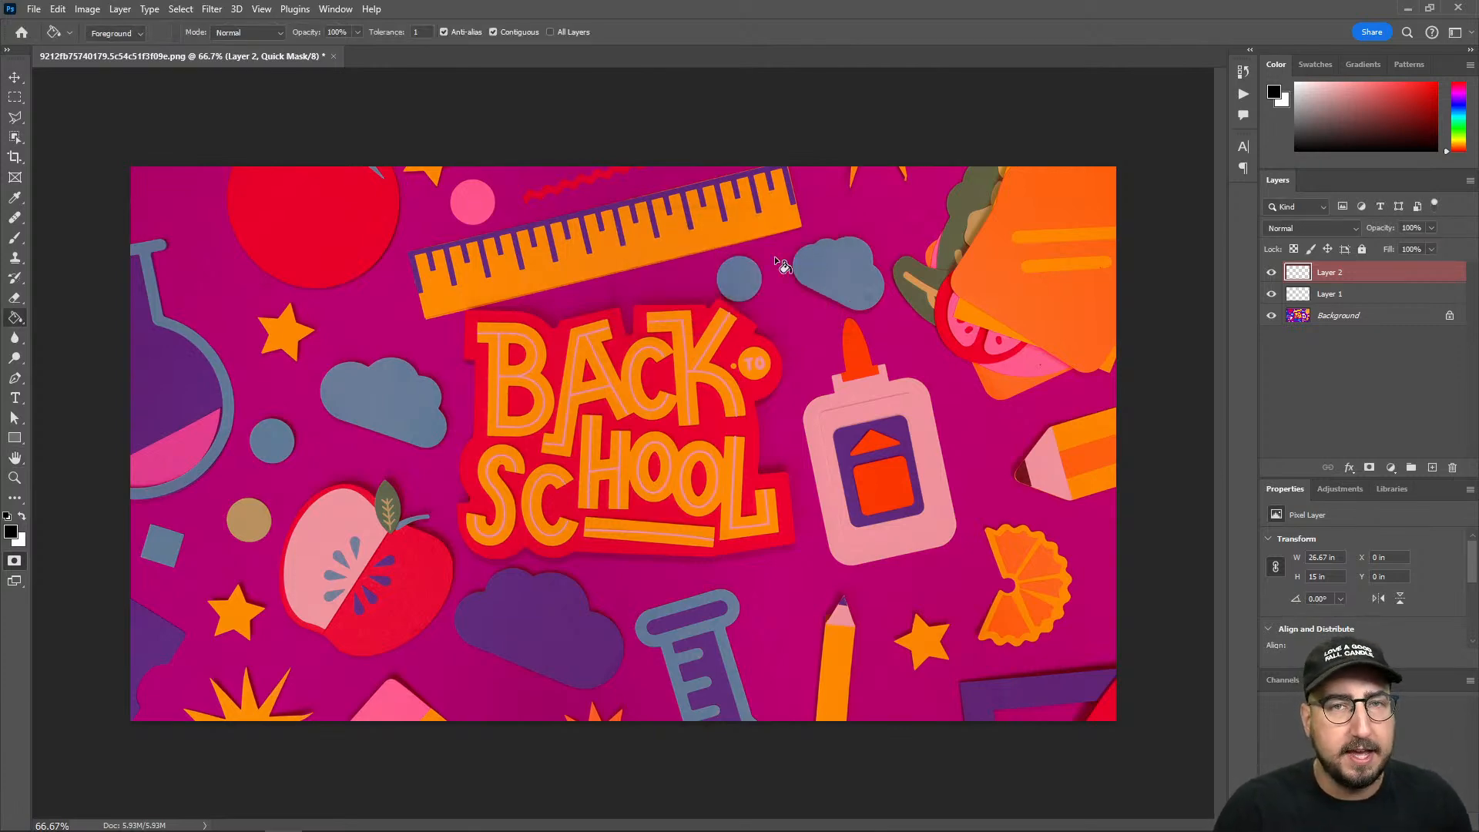
Step: Convert the 75% Quick Mask into a selection and run Generative Fill with the prompt "colored clay"
key(q)
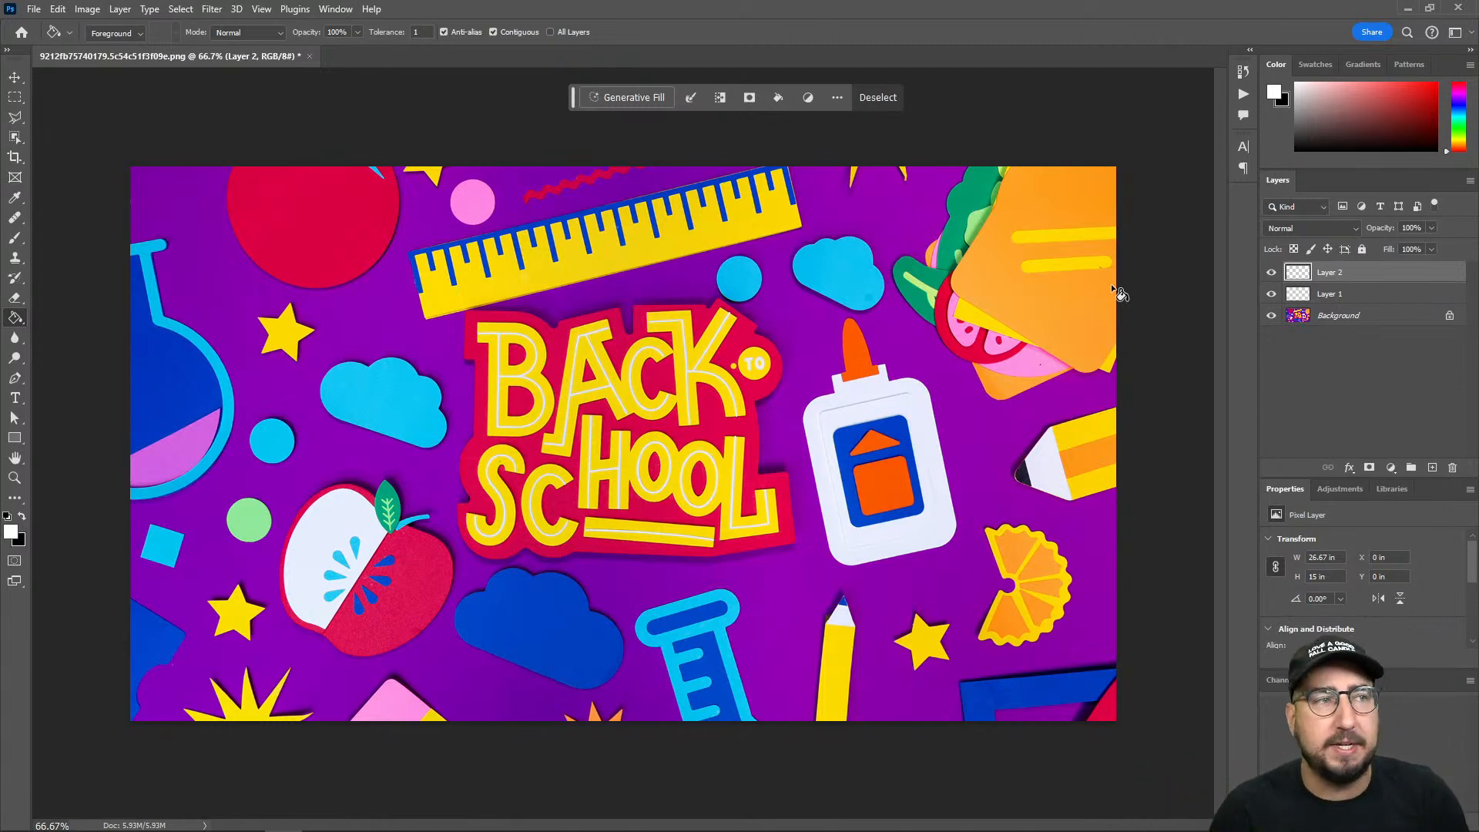
click(630, 98)
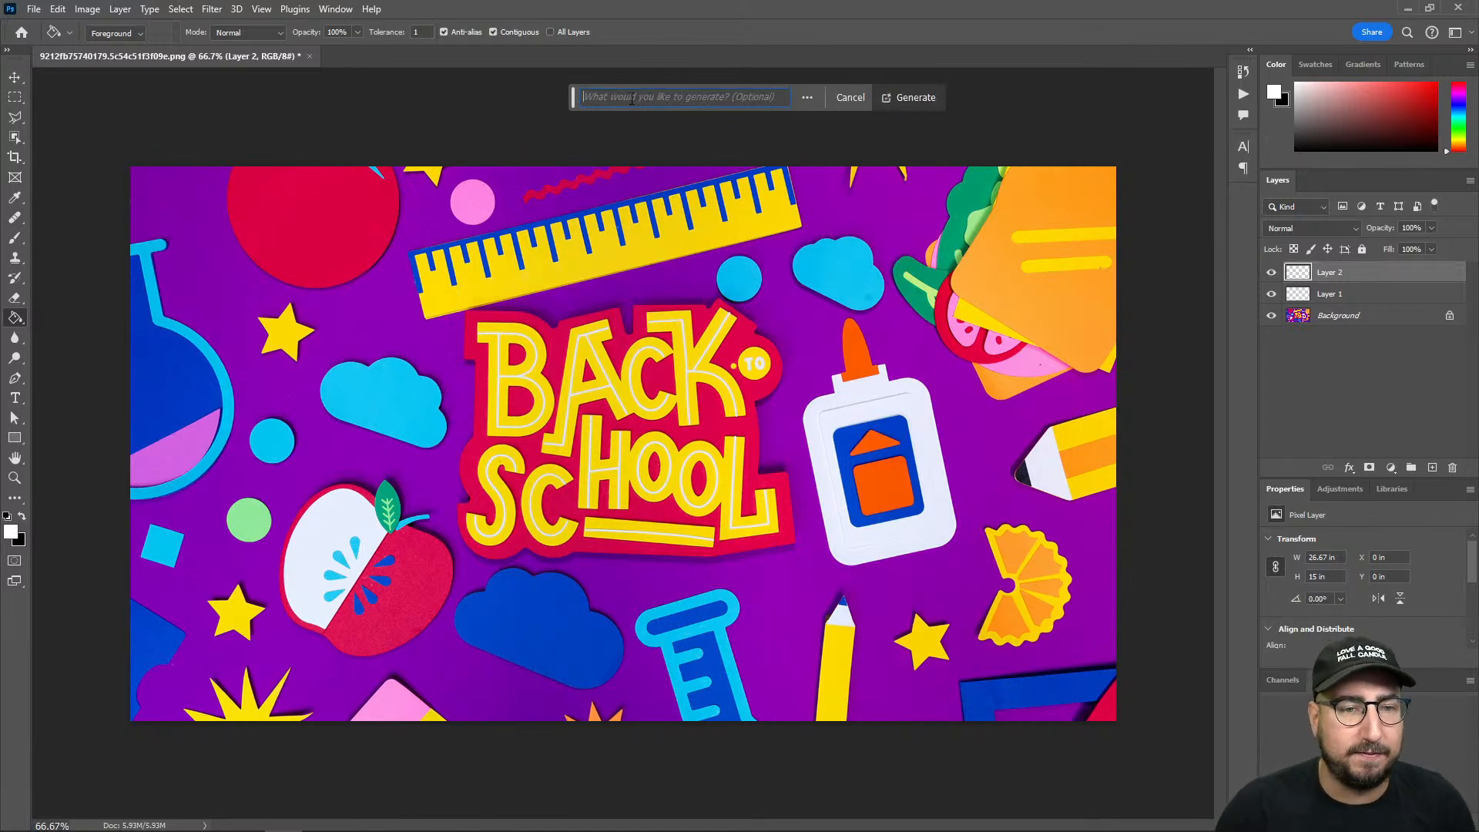
text(colored clay)
key(Return)
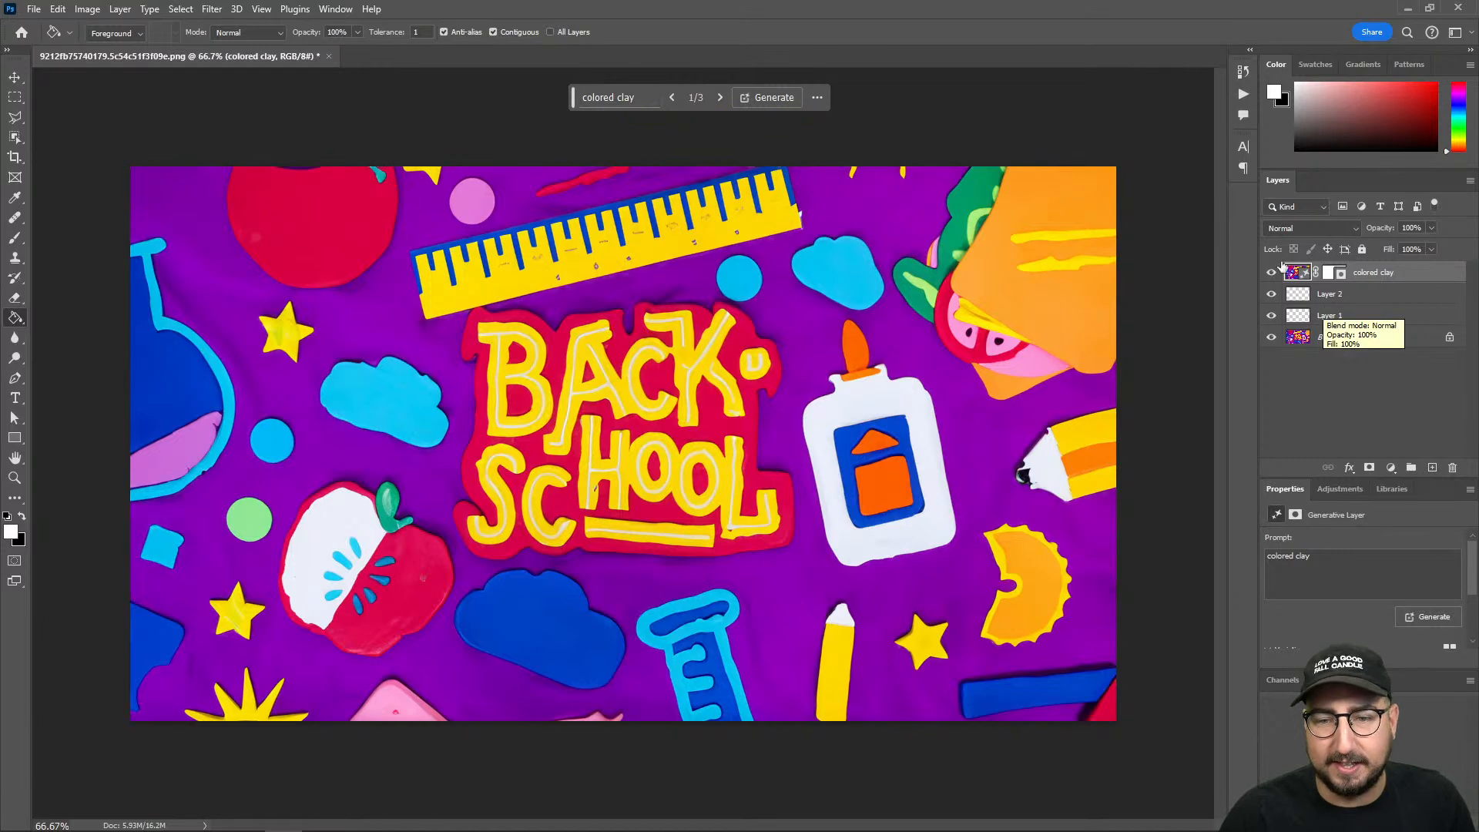
Step: Go through the colored clay variations to the third one and examine its ruler, lettering, cloud and sandwich up close
click(715, 101)
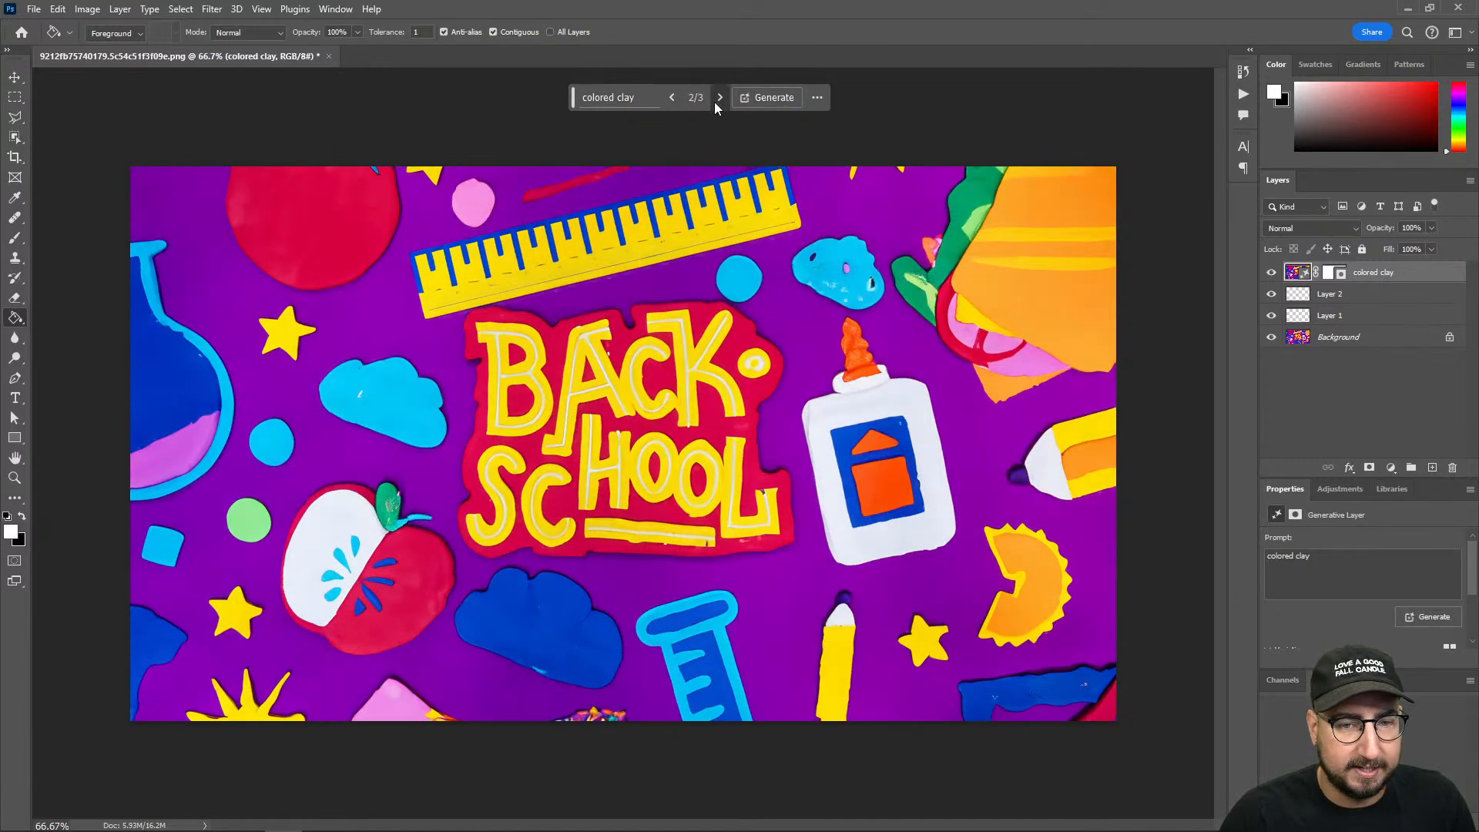
click(718, 99)
key(z)
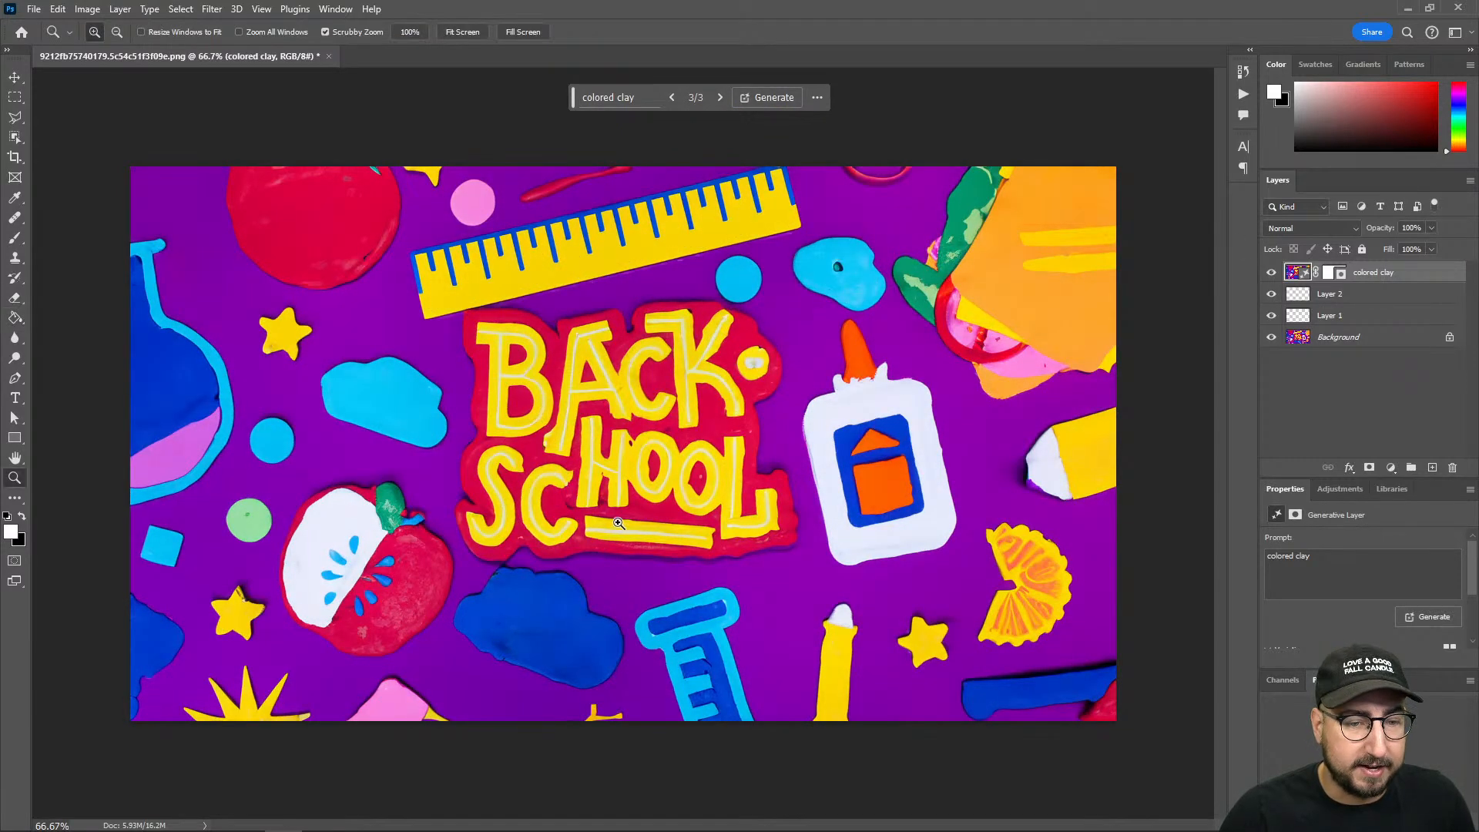
click(614, 520)
click(599, 416)
drag(599, 397, 1040, 140)
drag(589, 406, 783, 328)
drag(337, 432, 610, 712)
scroll(593, 616, up, 6)
scroll(603, 580, right, 2)
scroll(796, 589, down, 2)
scroll(796, 589, right, 10)
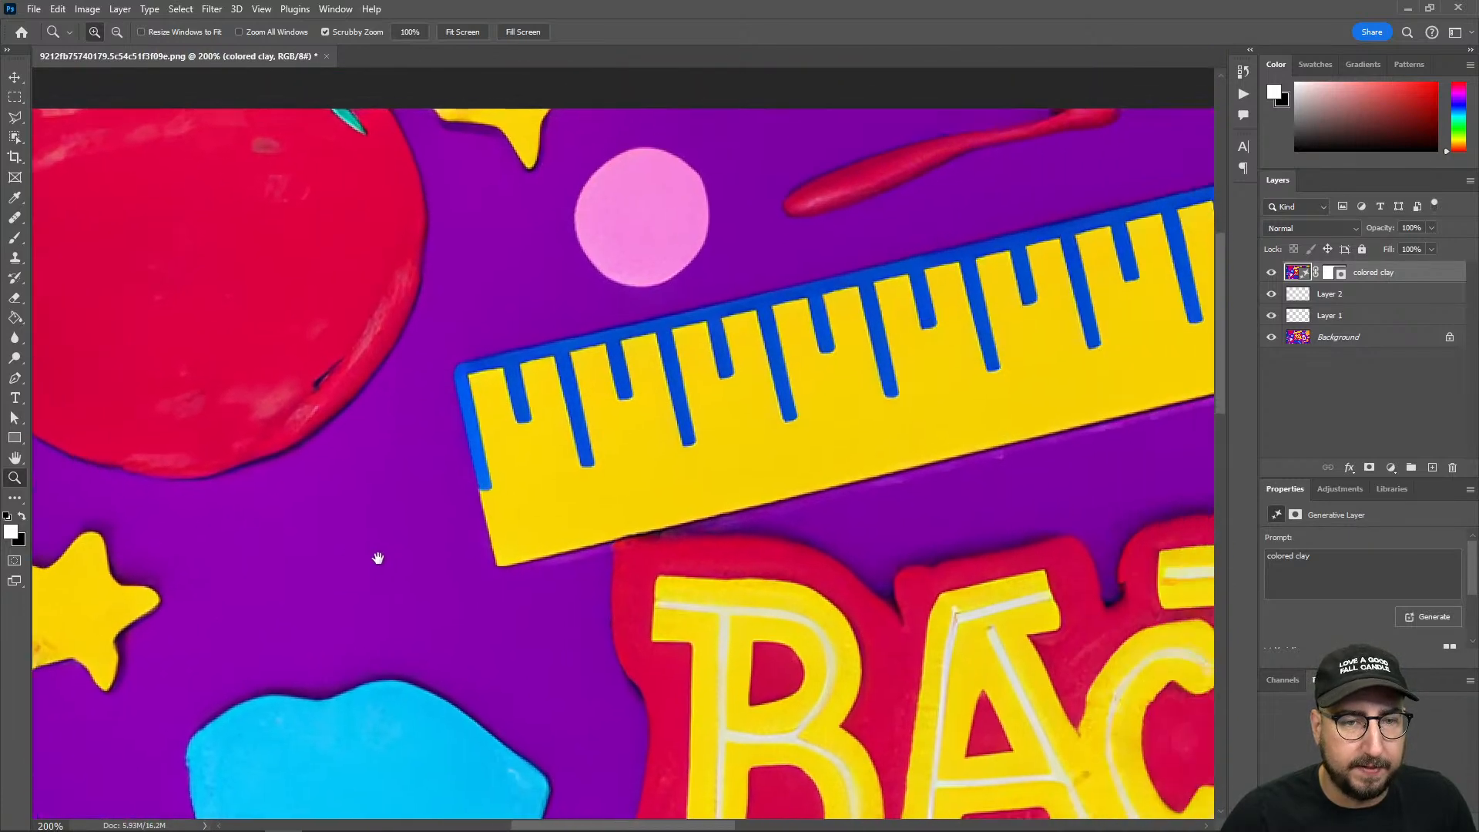
scroll(693, 470, right, 8)
scroll(693, 470, down, 1)
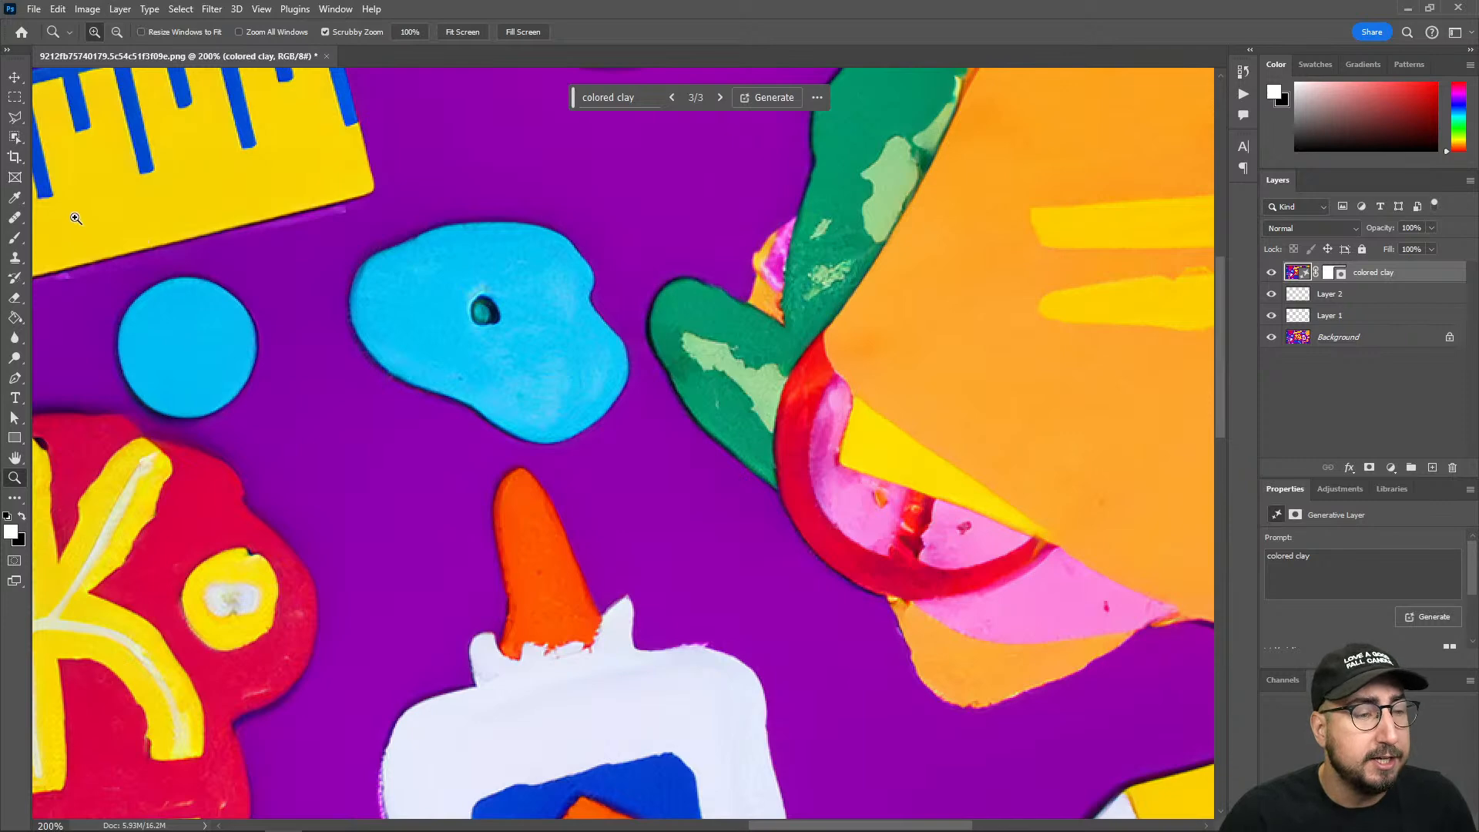
Step: Switch to the Remove Tool from the group of healing tools
click(16, 298)
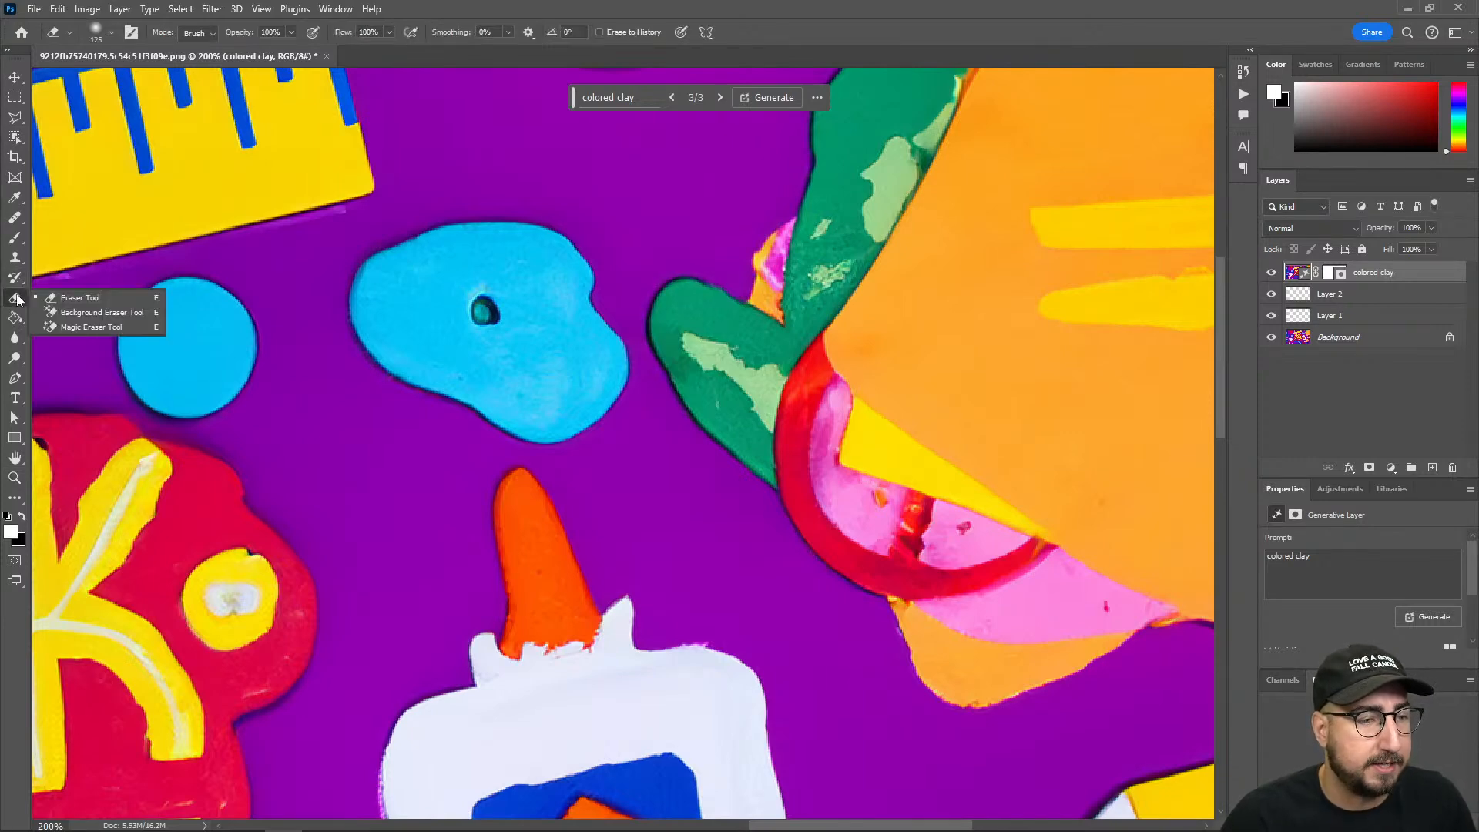
click(20, 223)
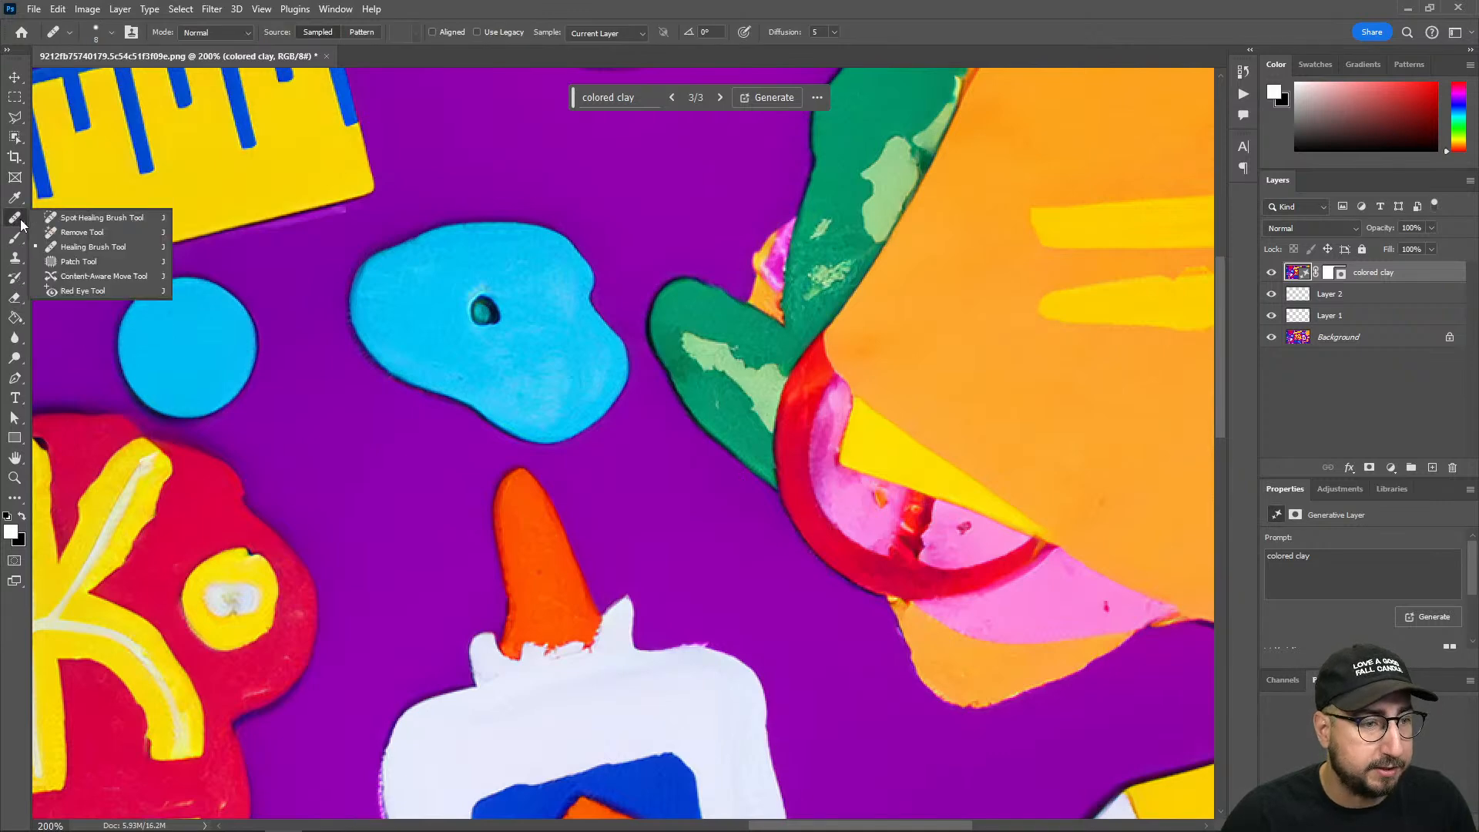
click(81, 231)
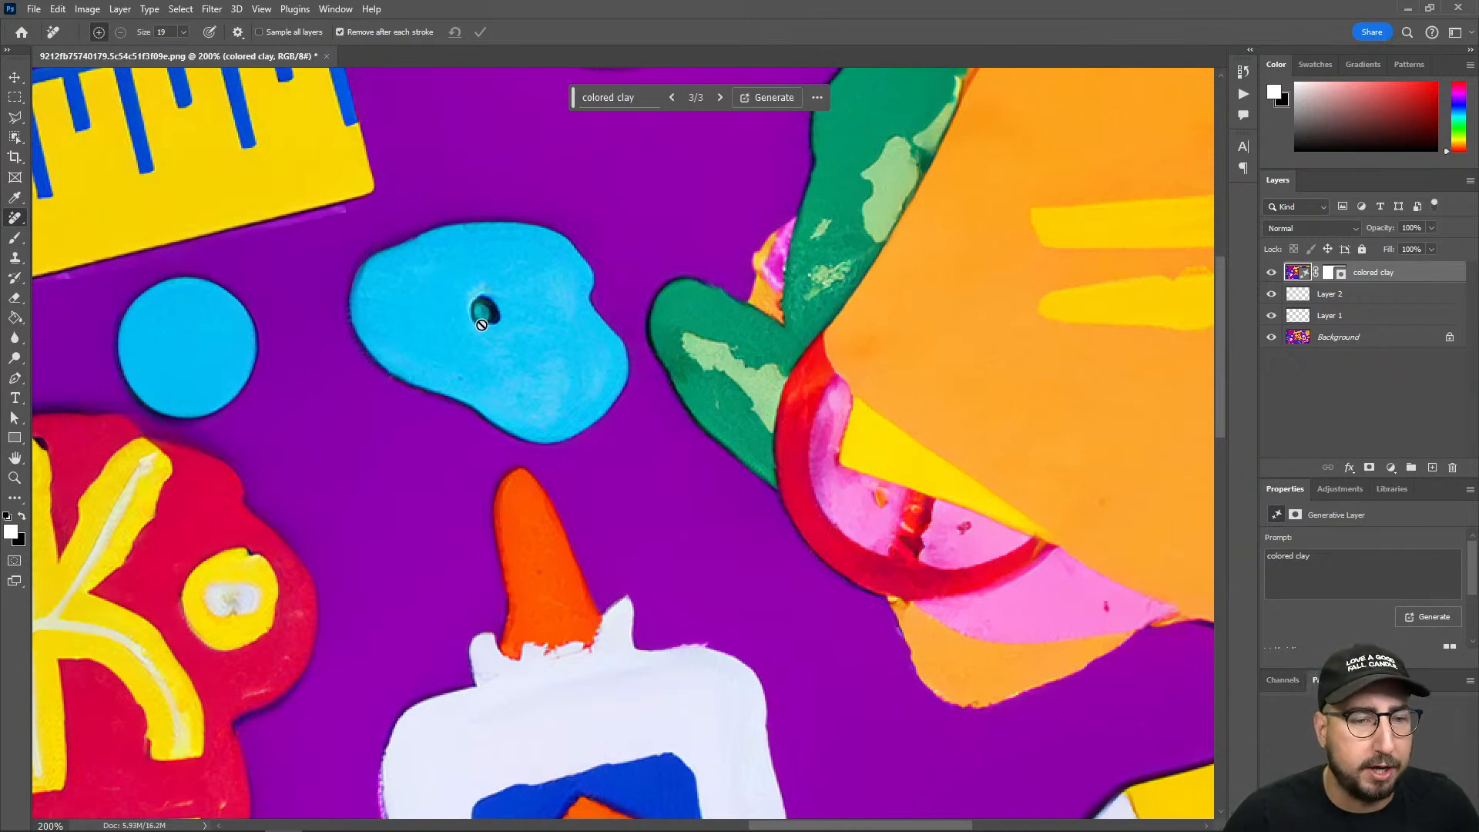
Step: Examine the sandwich, glue bottle, pencils, orange slice and Back to School lettering up close, ending on the whole artwork
drag(960, 408, 748, 503)
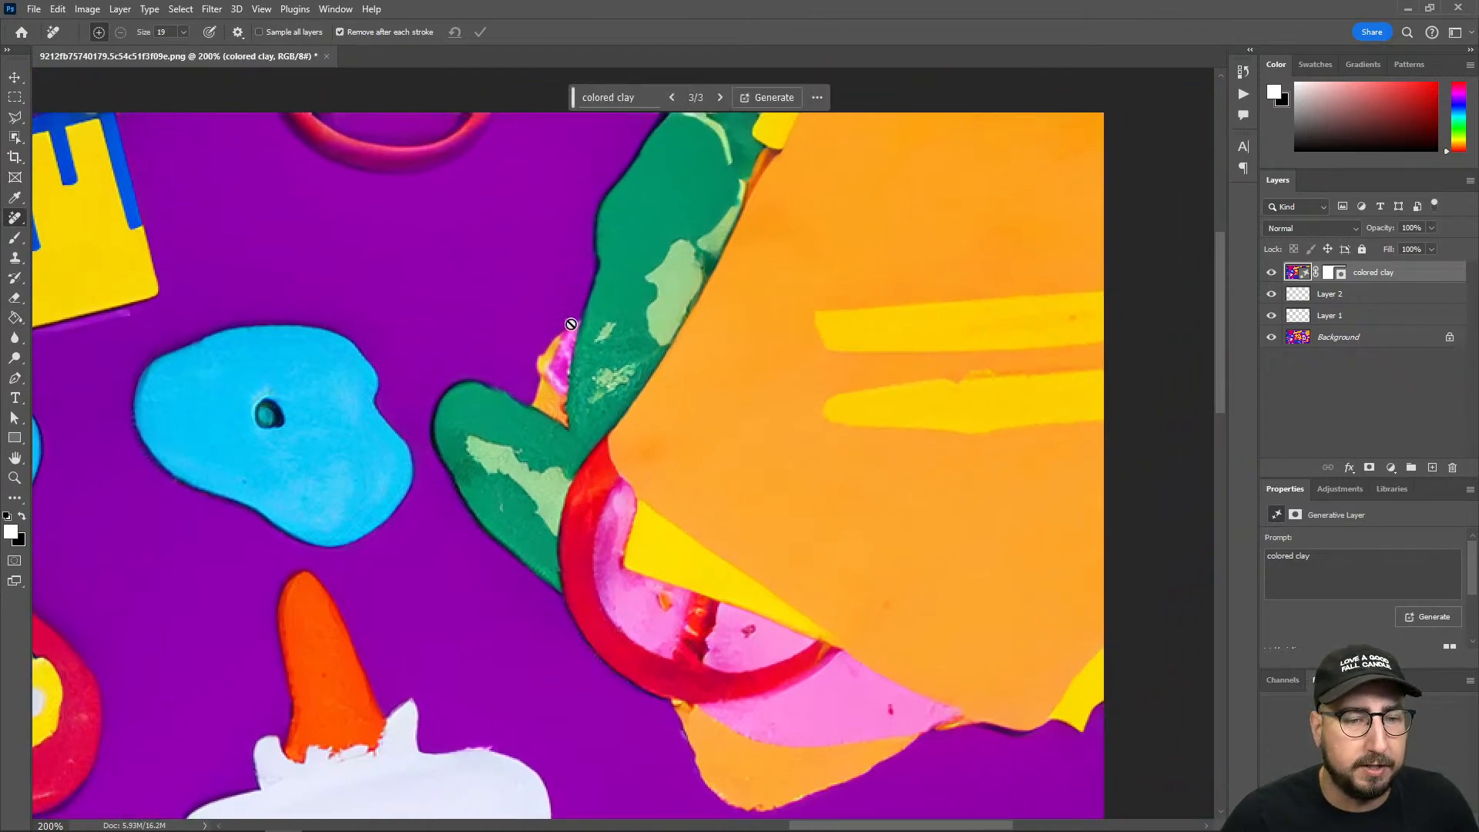
scroll(752, 436, down, 10)
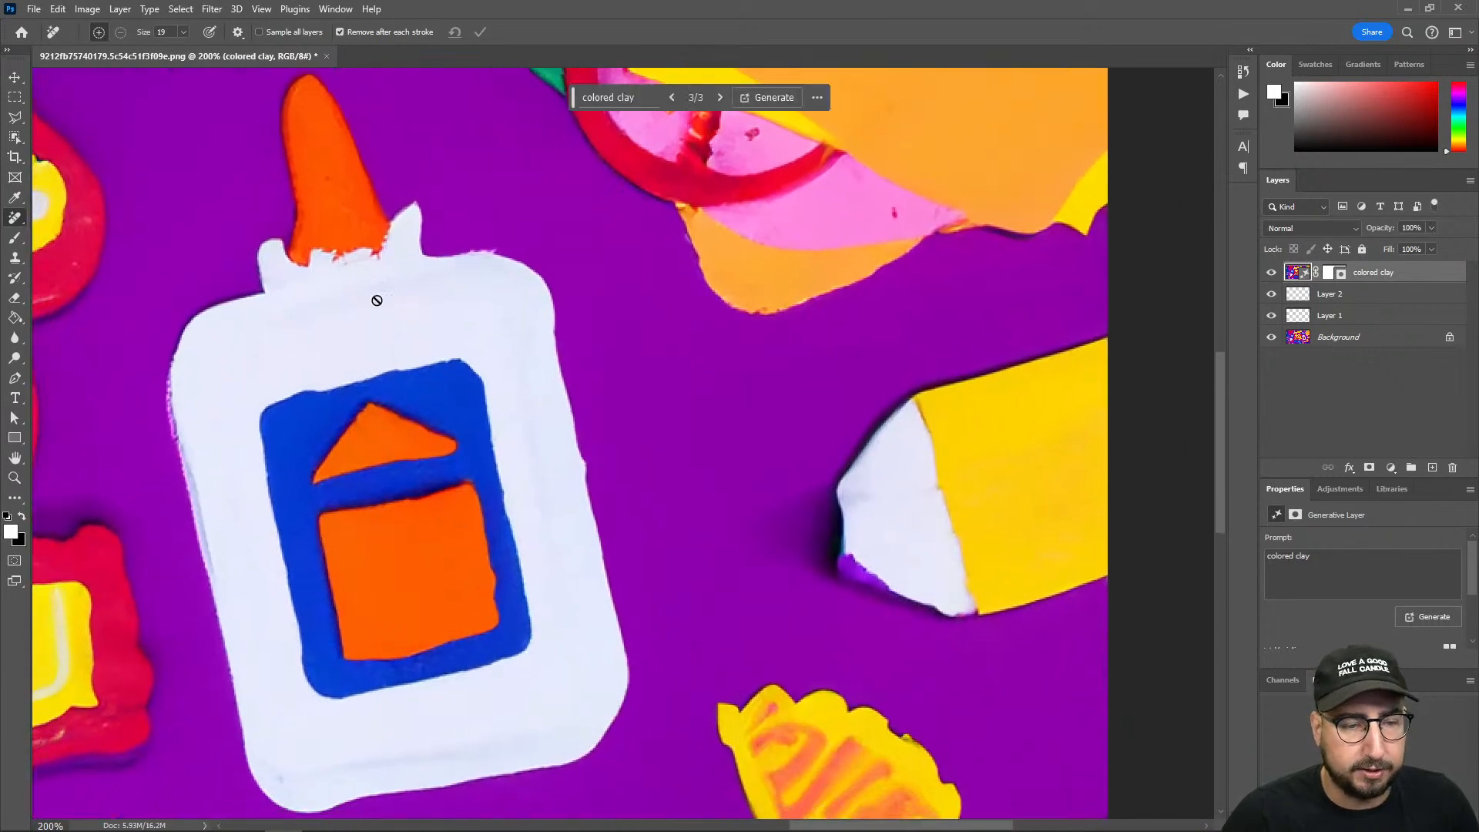
scroll(528, 476, down, 5)
scroll(545, 496, down, 5)
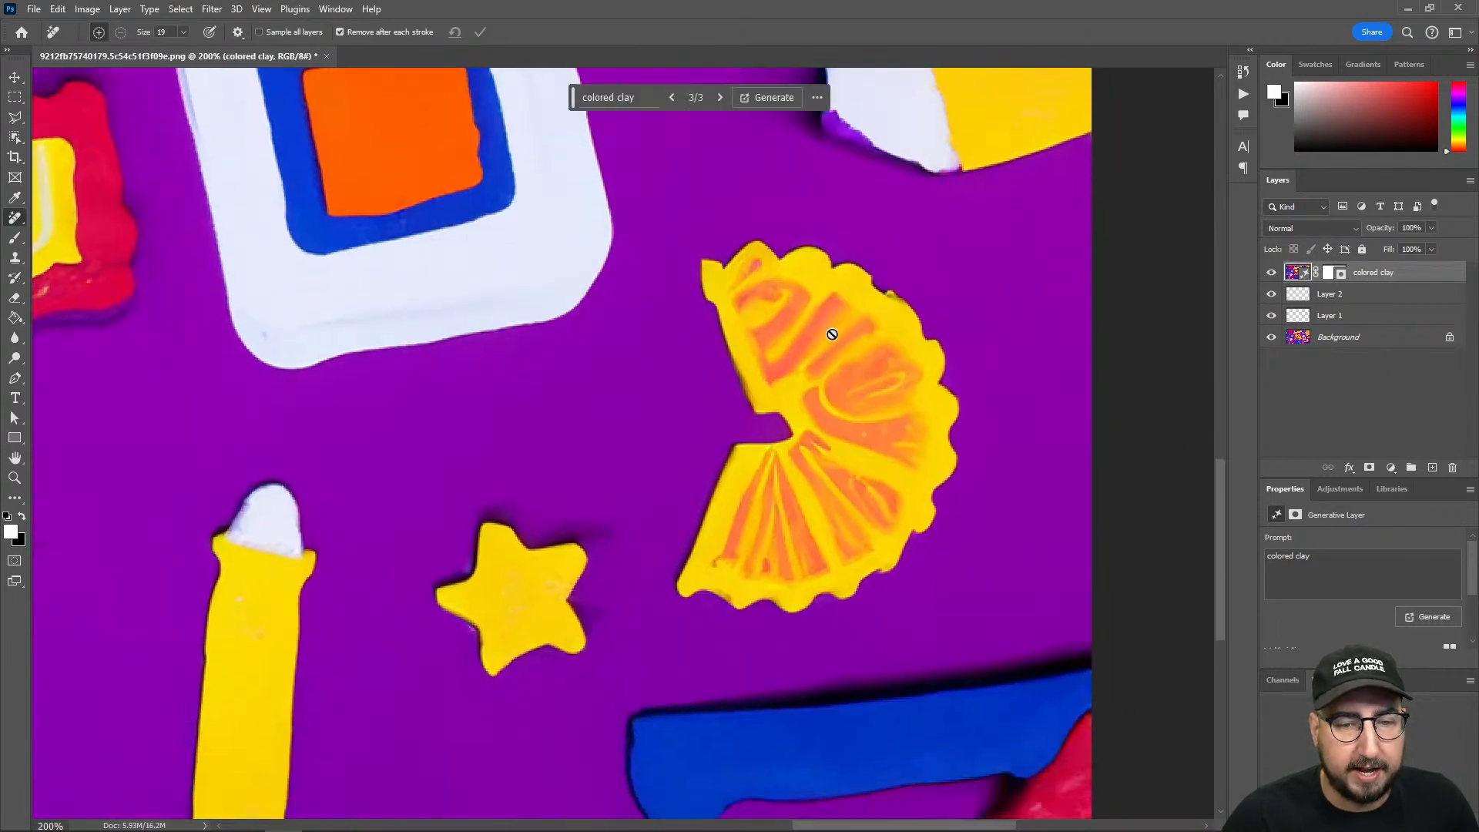
drag(660, 537, 931, 465)
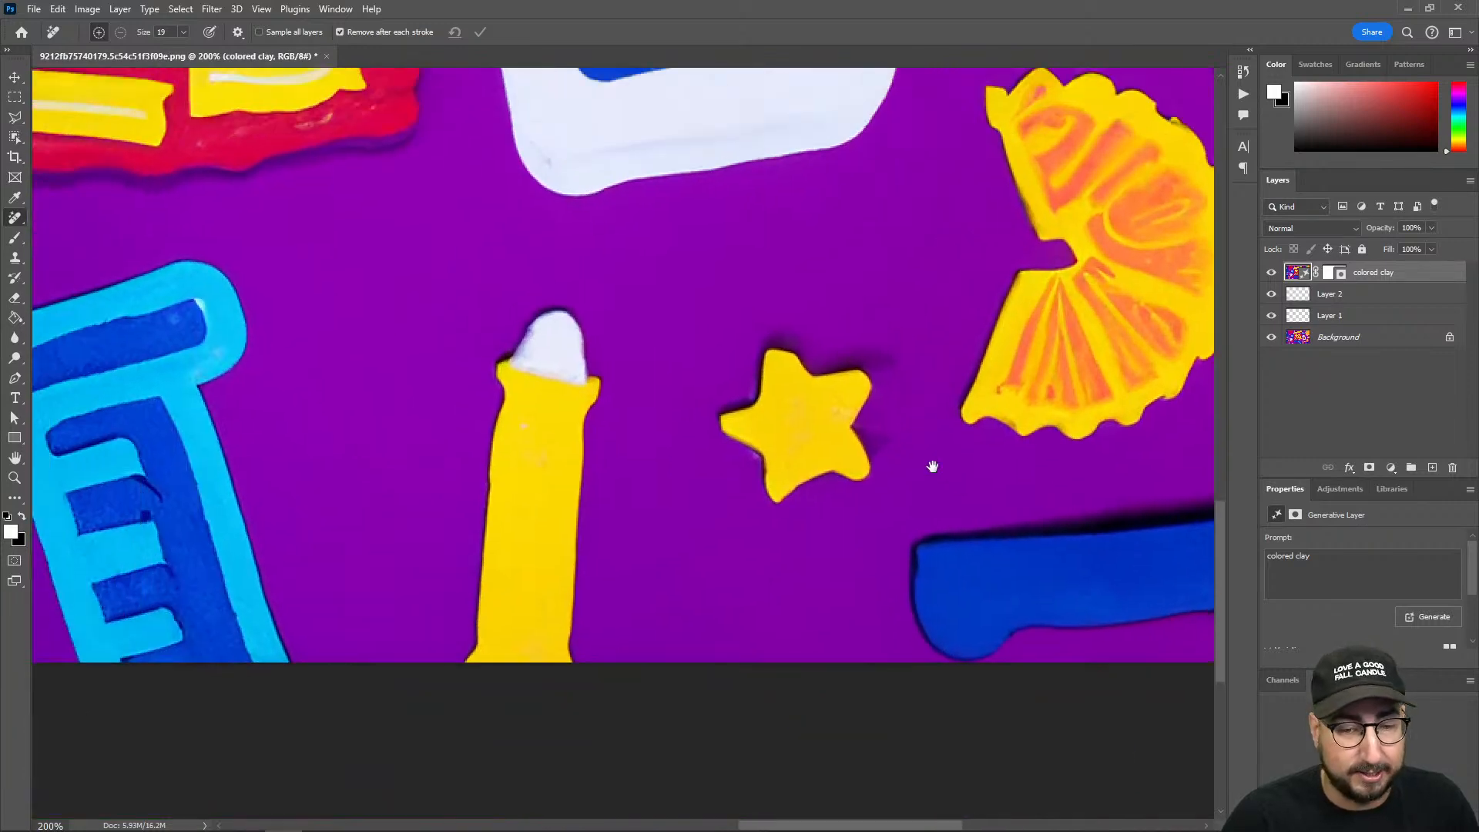
drag(485, 460, 701, 620)
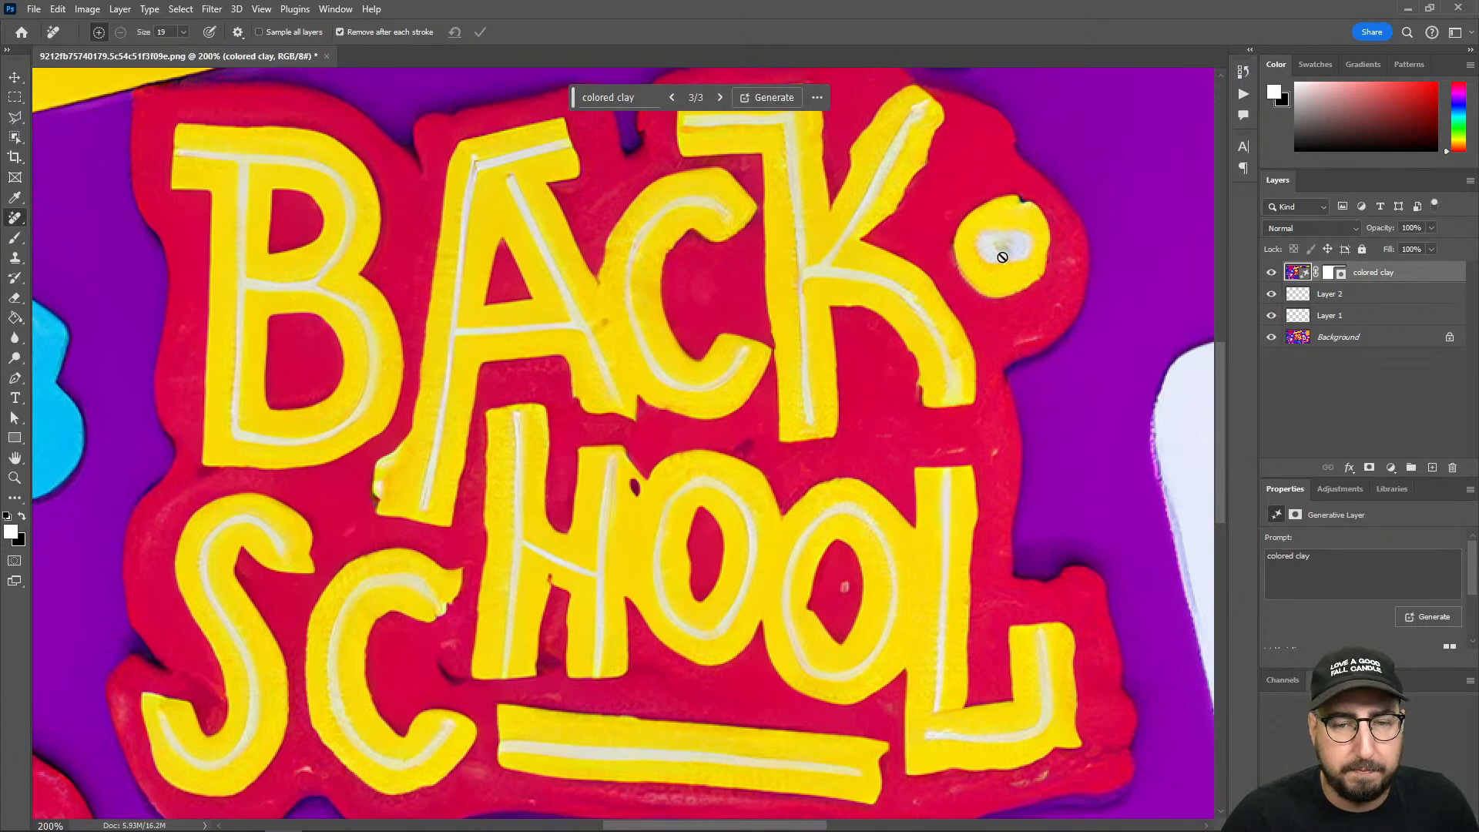
key(z)
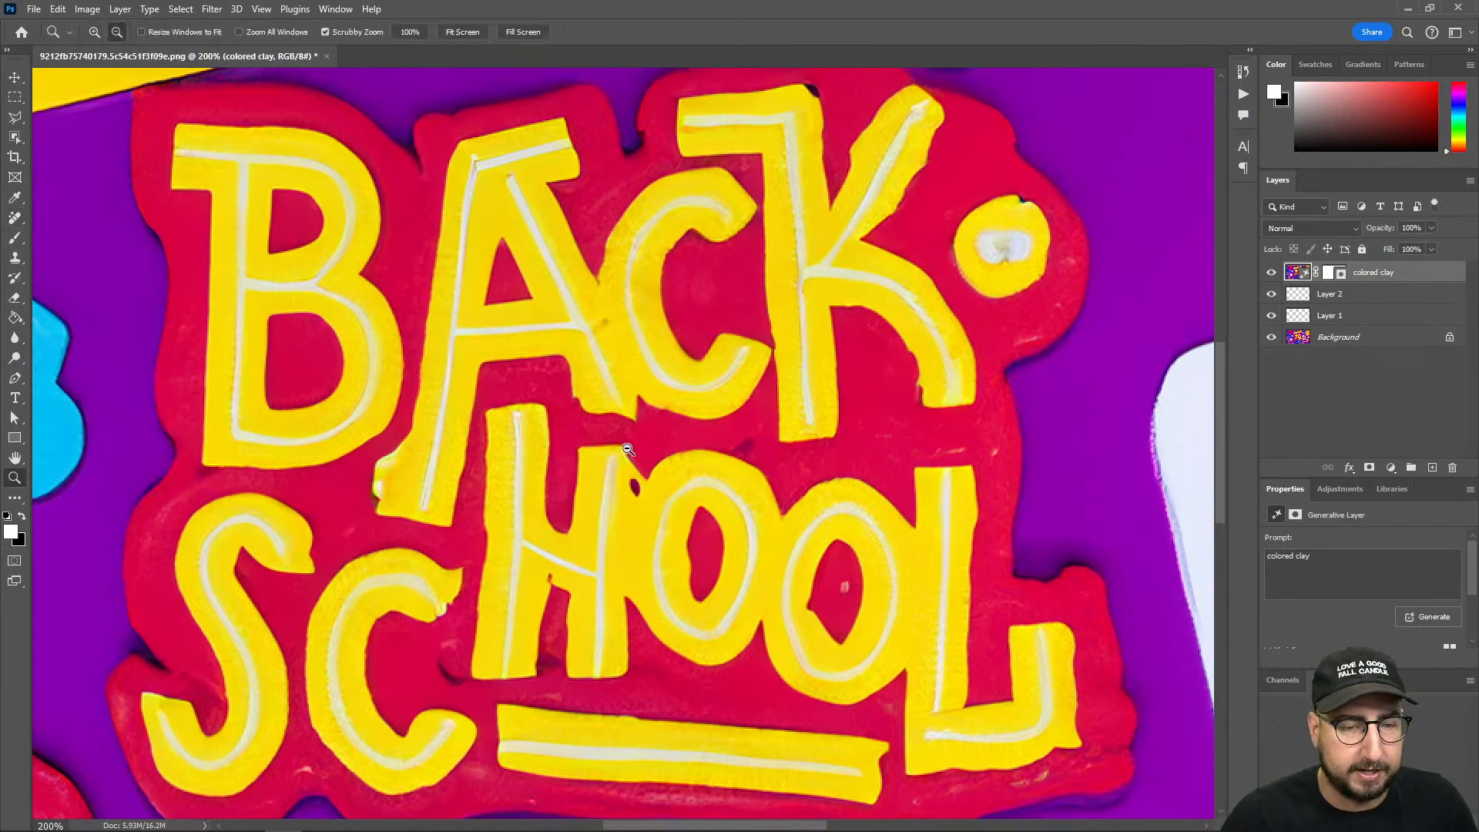
alt+click(613, 452)
alt+click(612, 451)
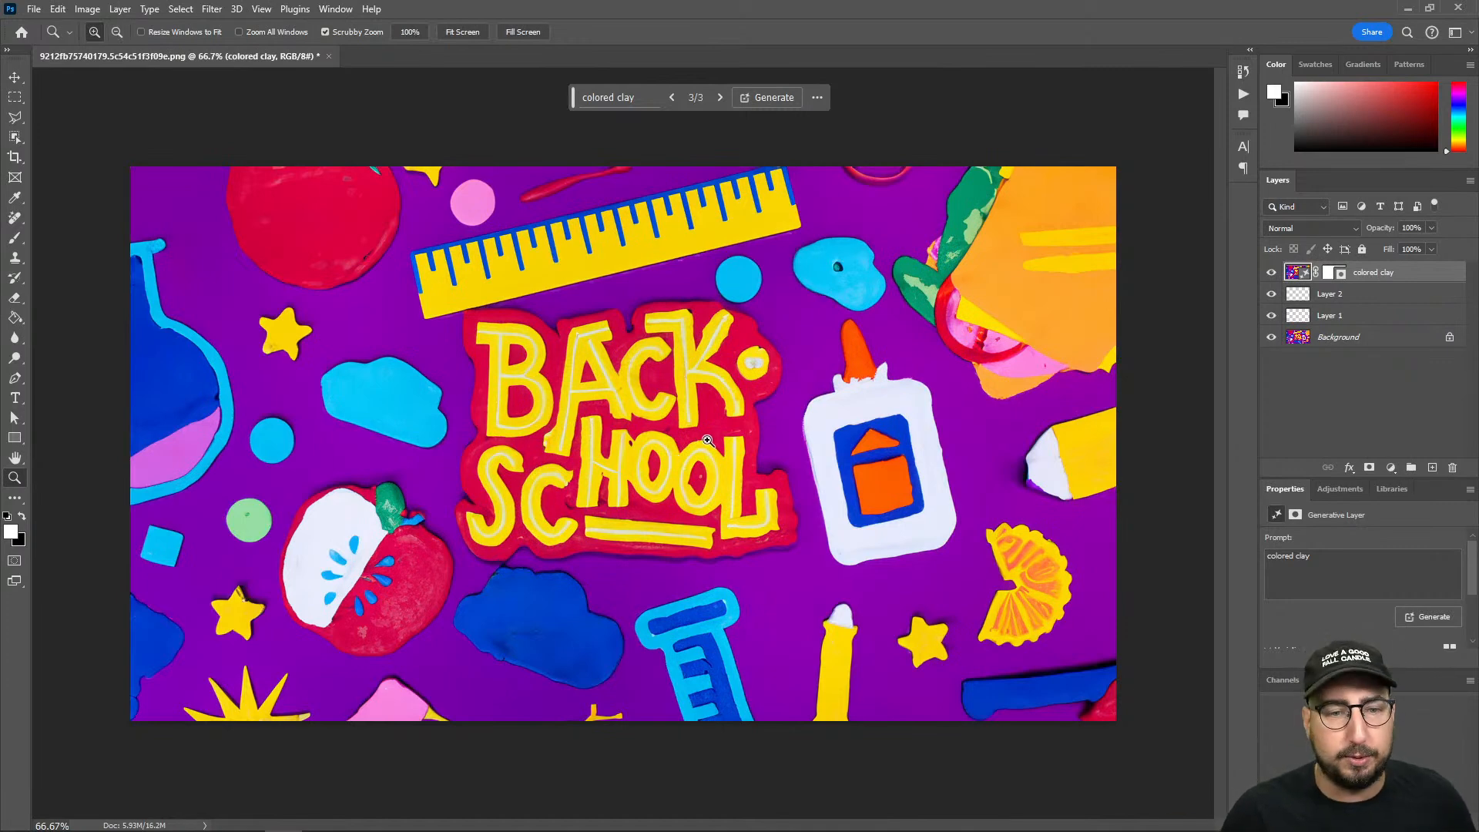
Step: Hide the colored clay layer and fill a fresh Quick Mask on Layer 2 with black, using the default colors
click(1271, 272)
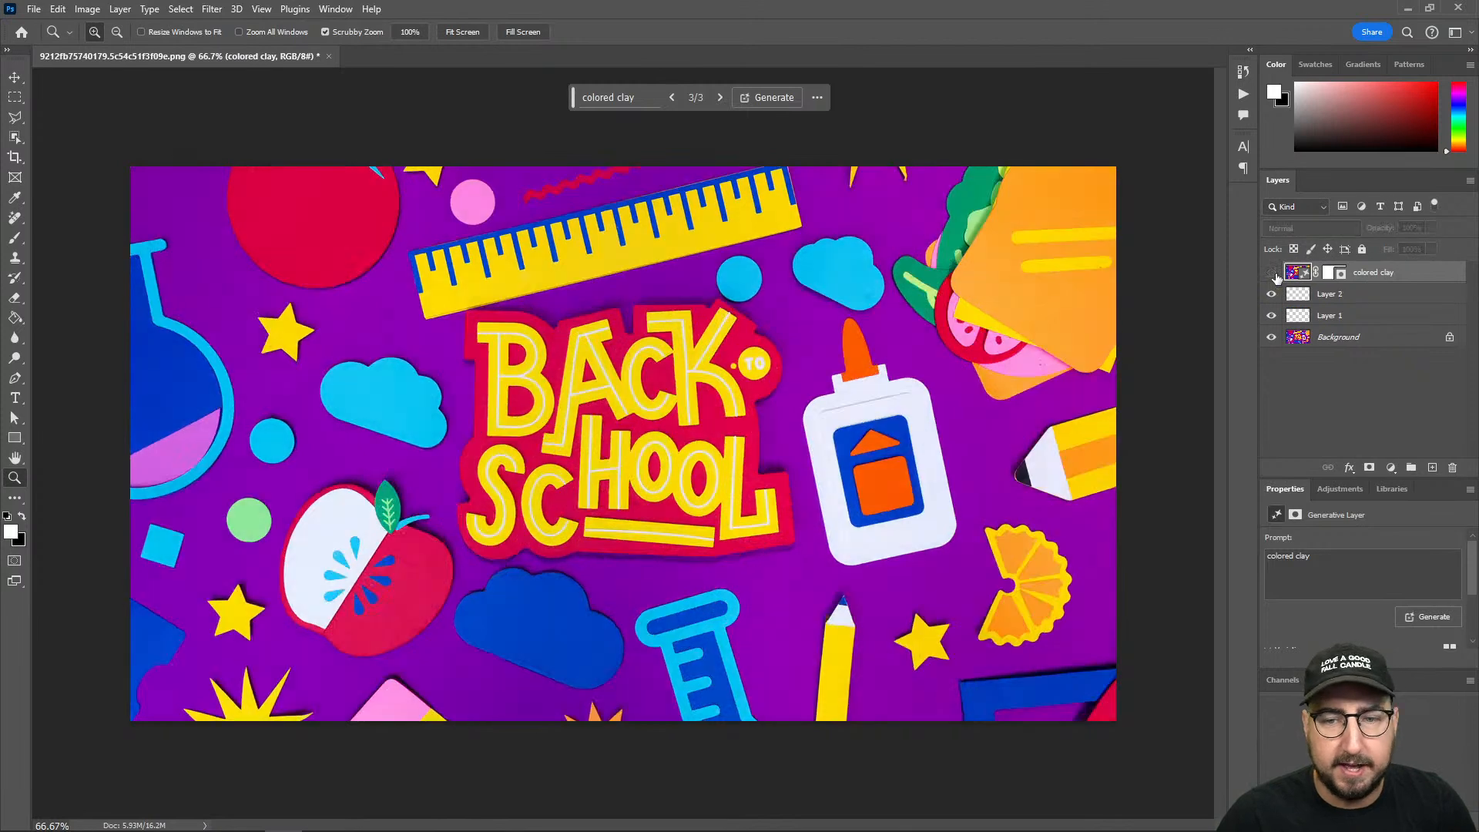
click(1350, 301)
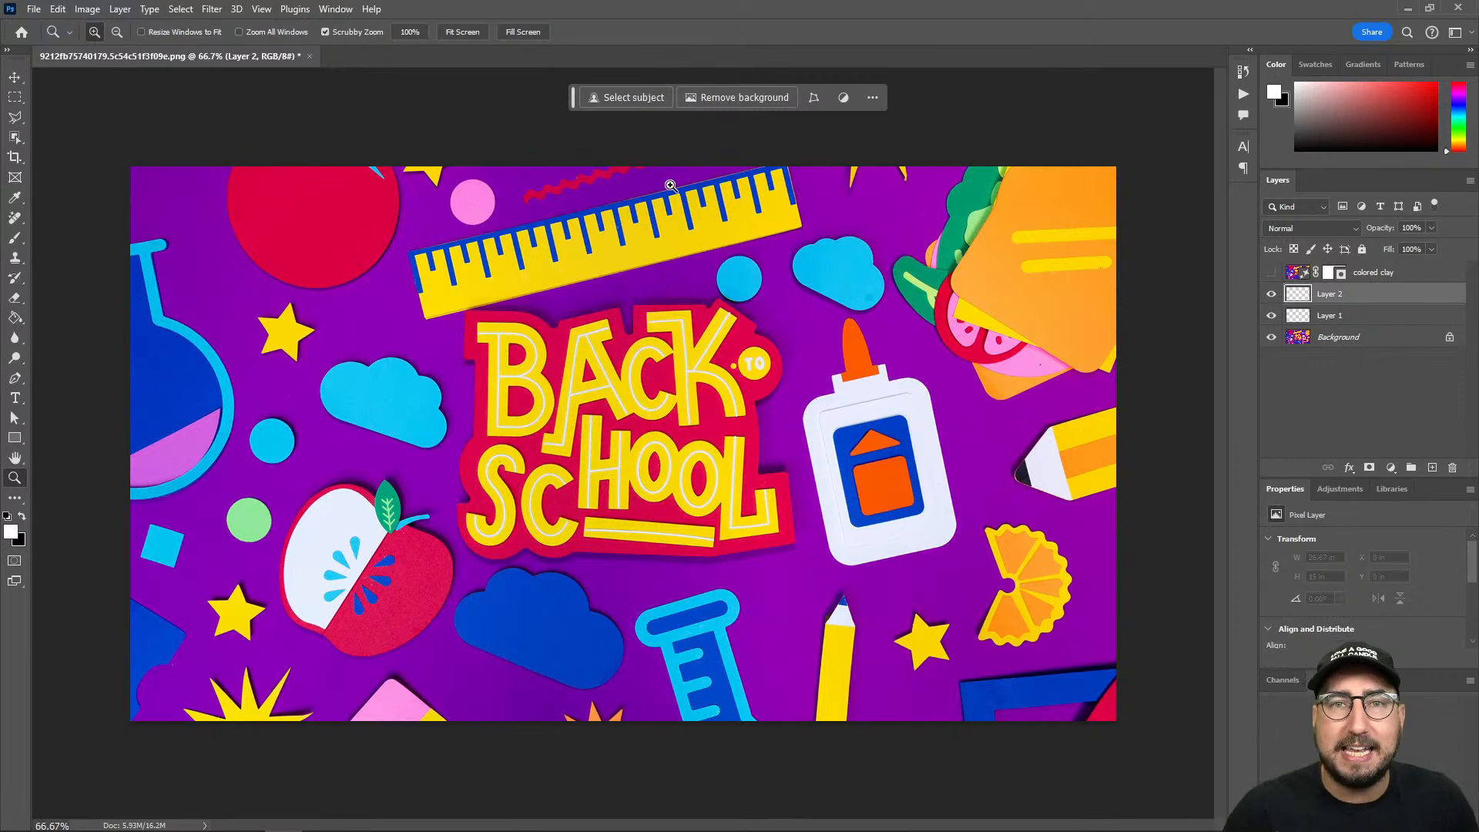
key(d)
key(q)
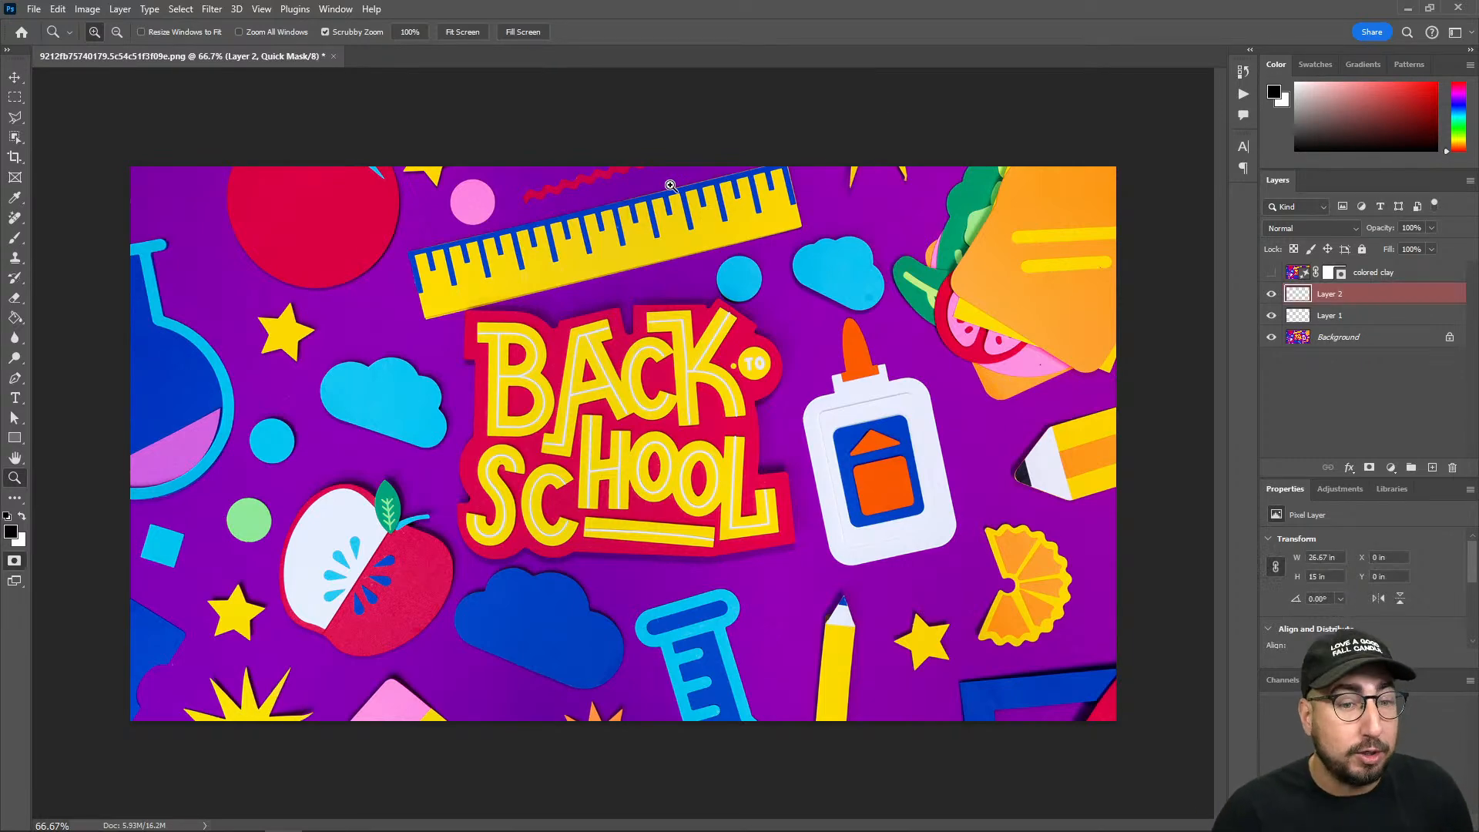
key(g)
click(545, 328)
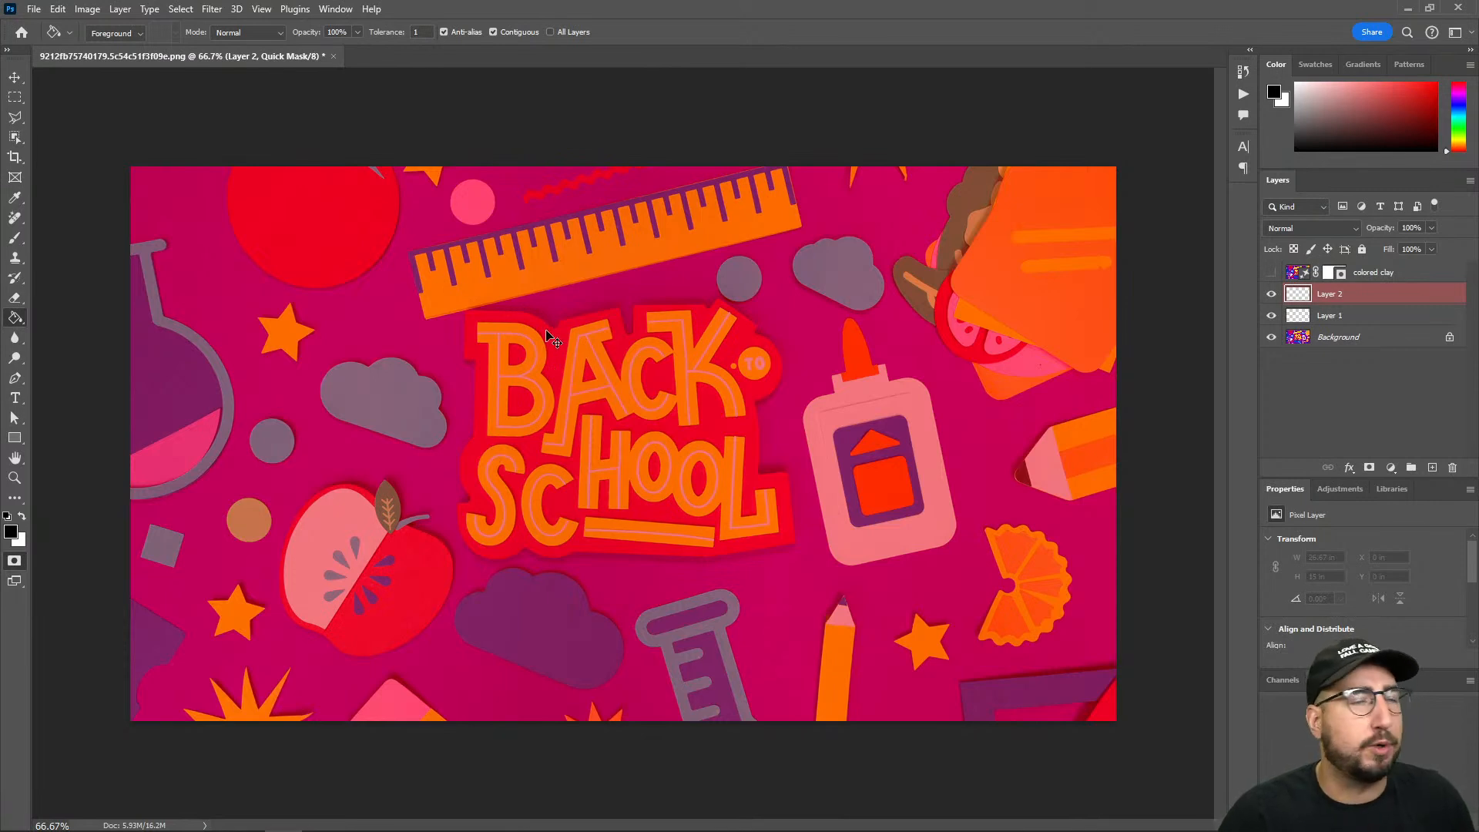
Step: Fade the Quick Mask fill on Layer 2 to 65% opacity
key(ctrl+shift+f)
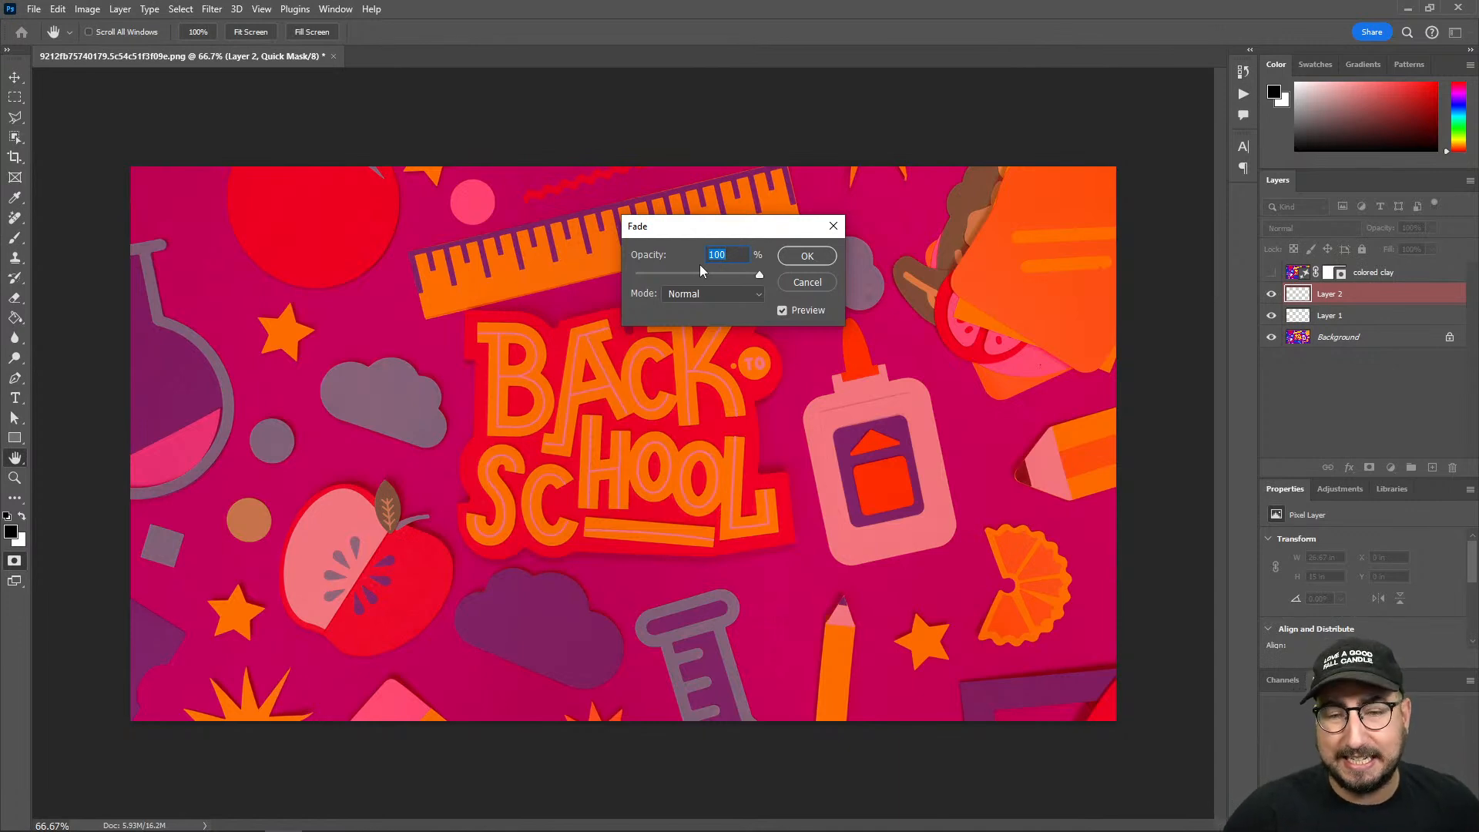
text(65)
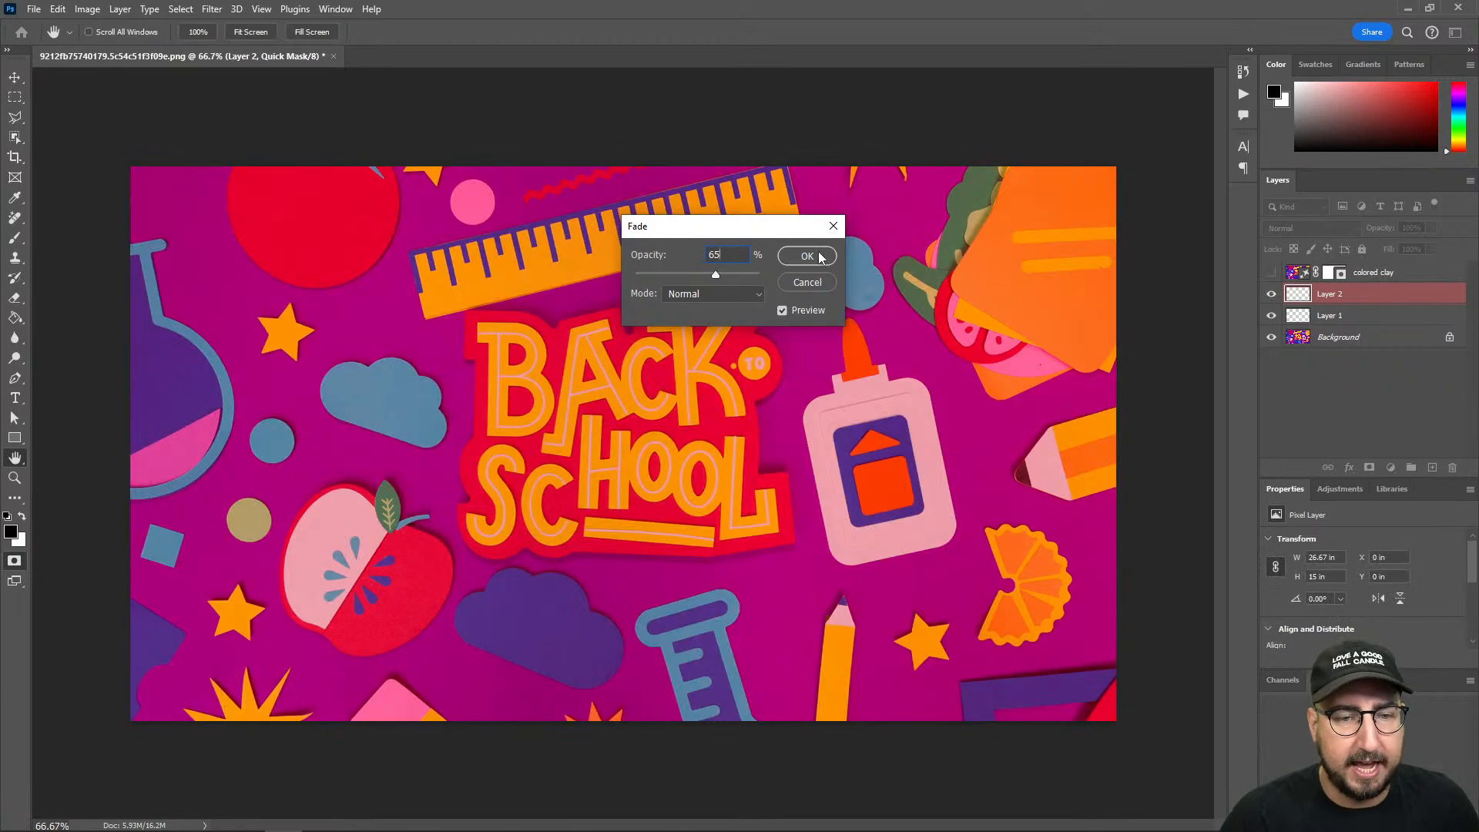
click(806, 256)
key(g)
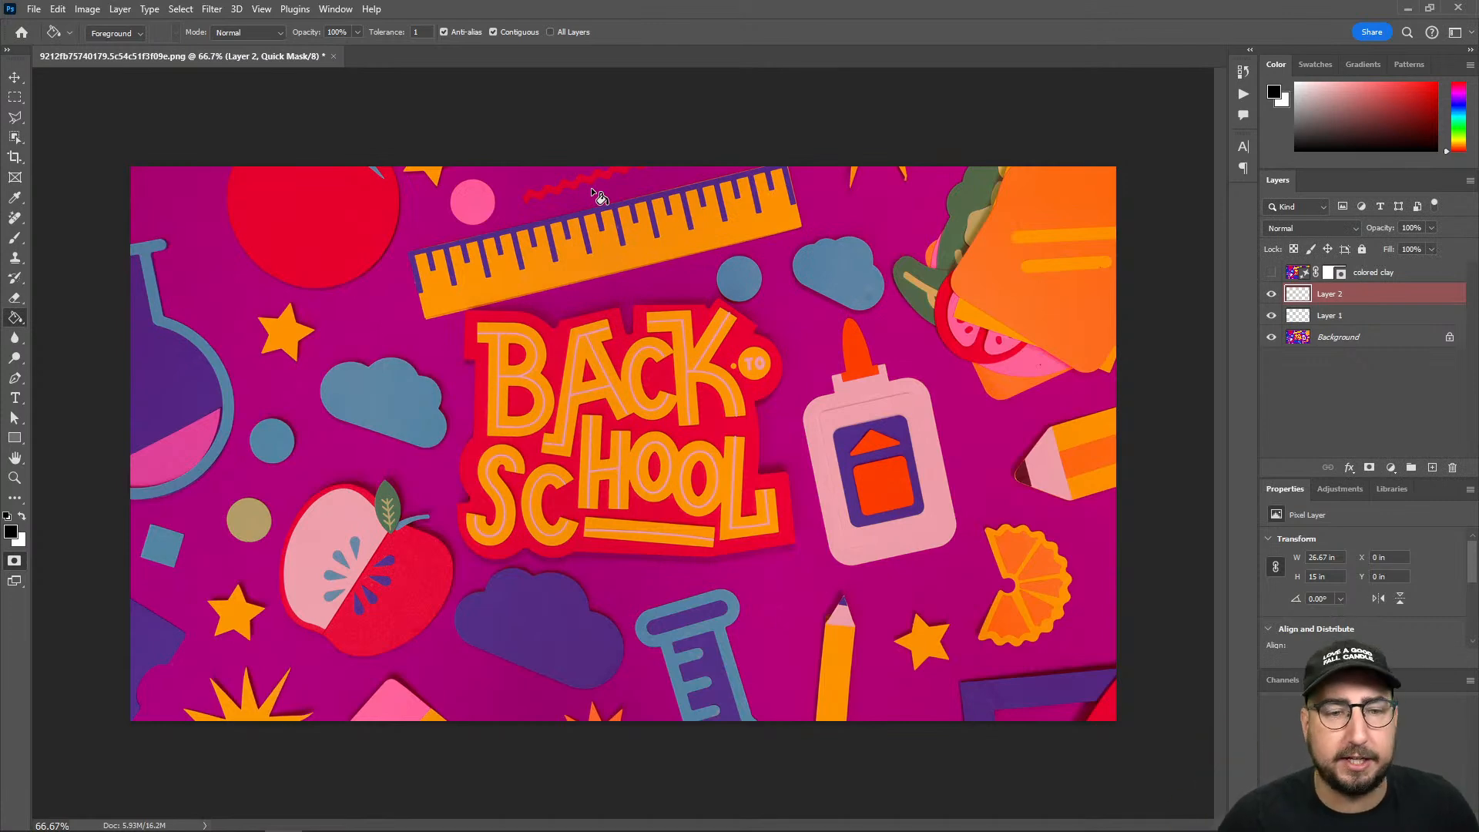
Step: Convert the 65% Quick Mask into a selection and run Generative Fill with the prompt "colored clay"
key(q)
click(616, 98)
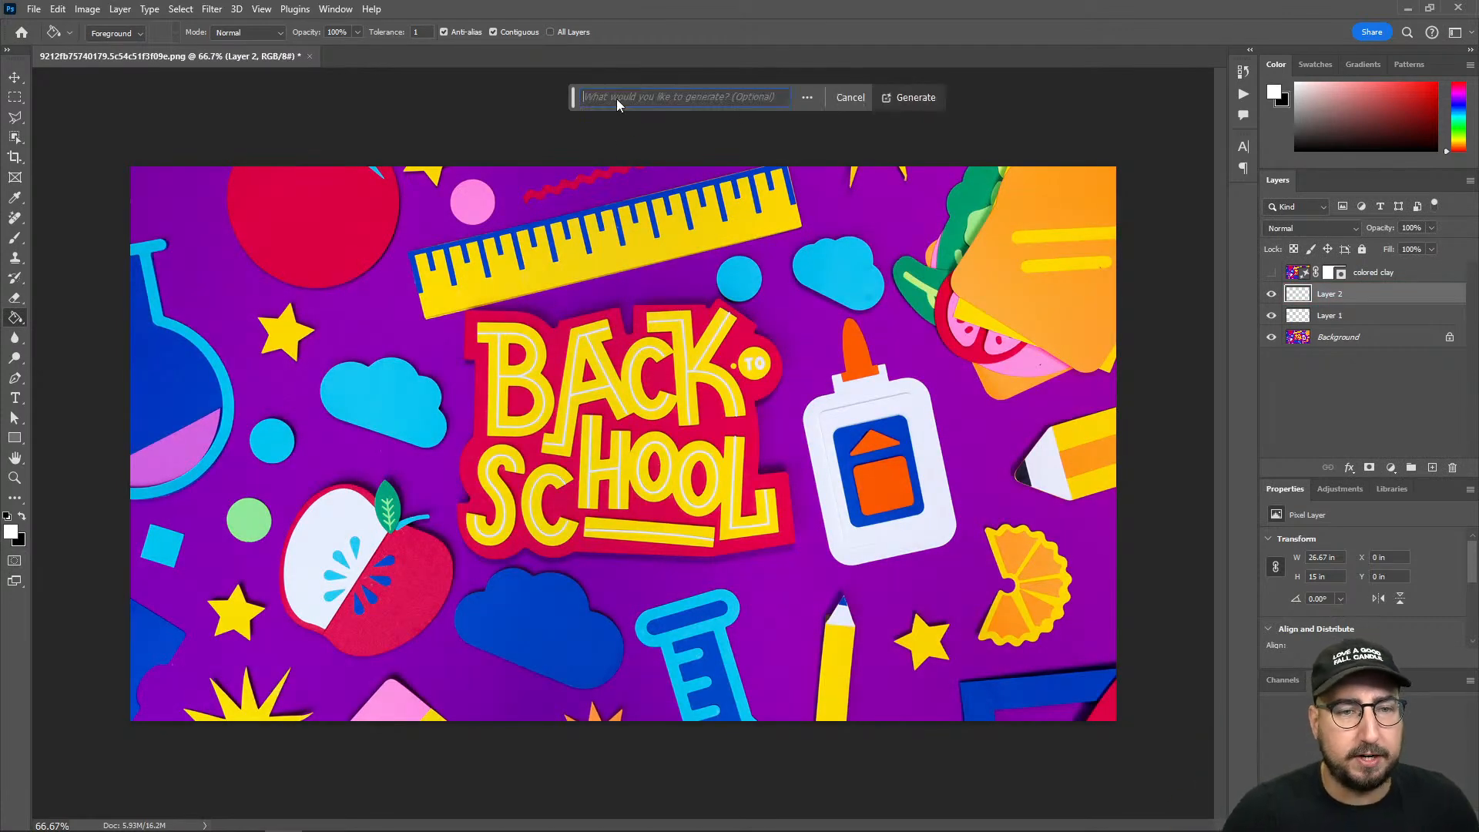
text(colored c)
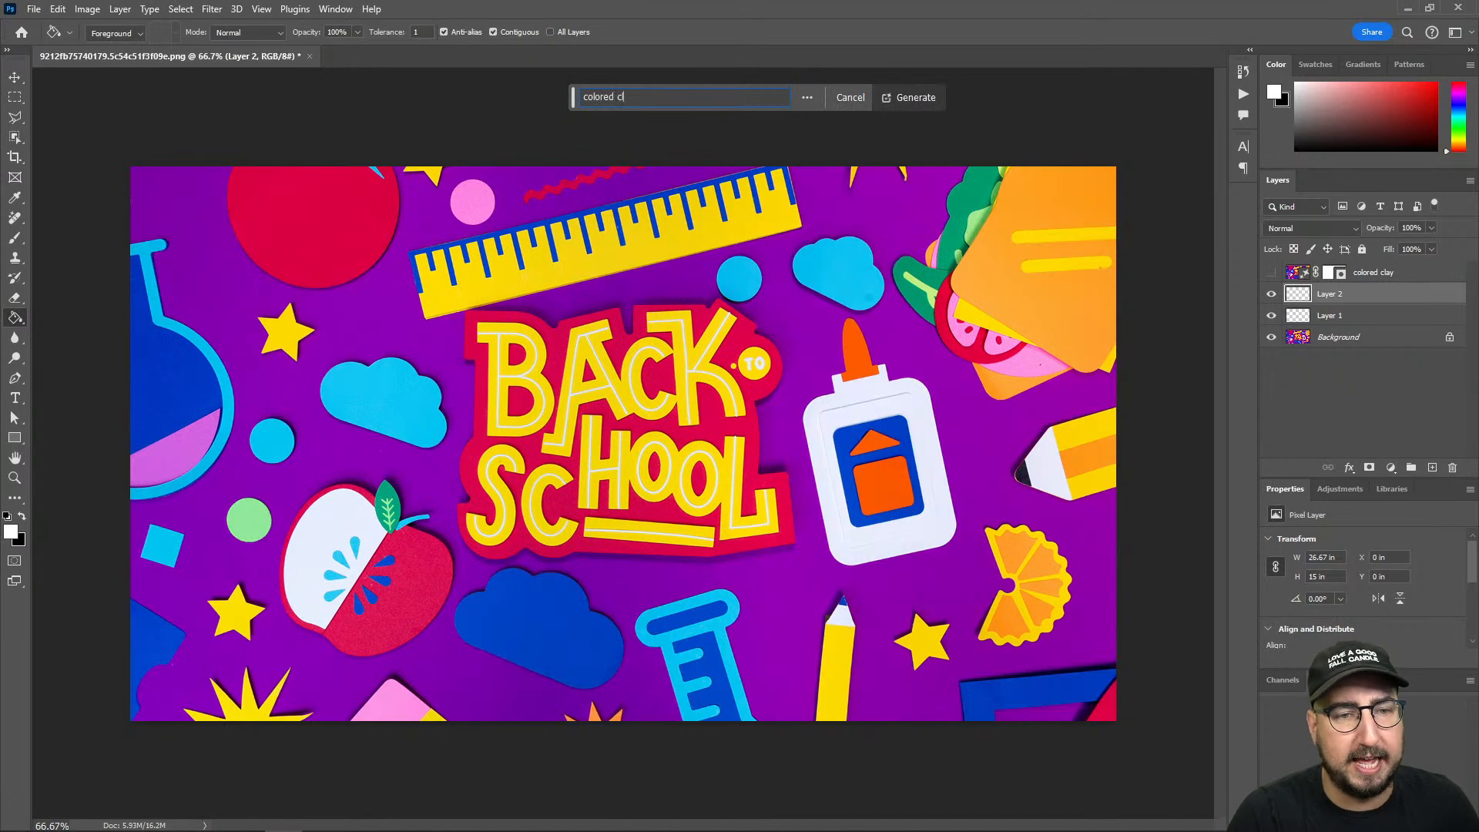
text(lay)
key(Return)
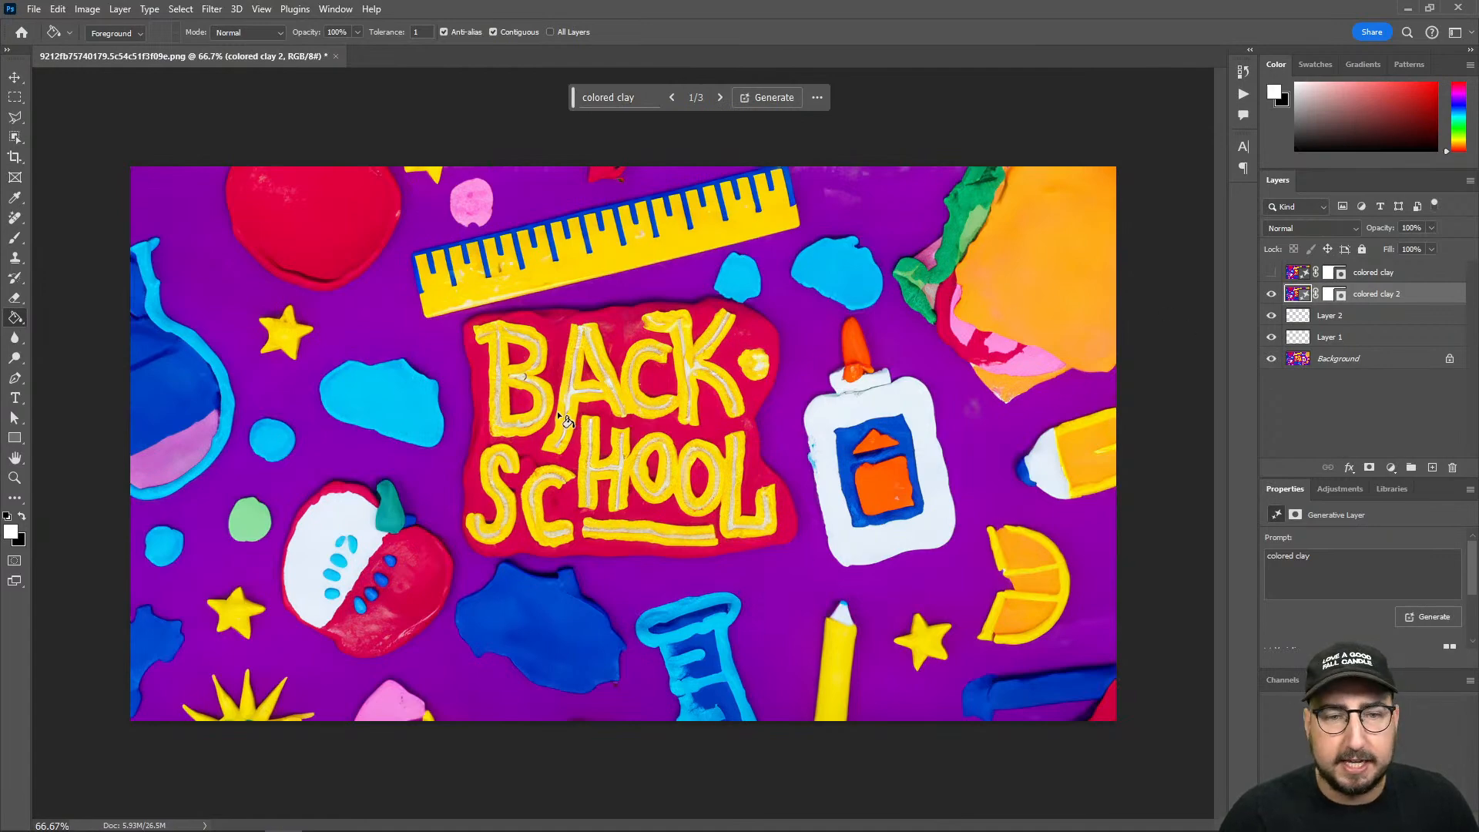
Step: Enlarge the artwork in full screen mode and compare the two colored clay layers by toggling the upper one's visibility
key(f)
key(z)
click(644, 404)
drag(707, 479, 539, 489)
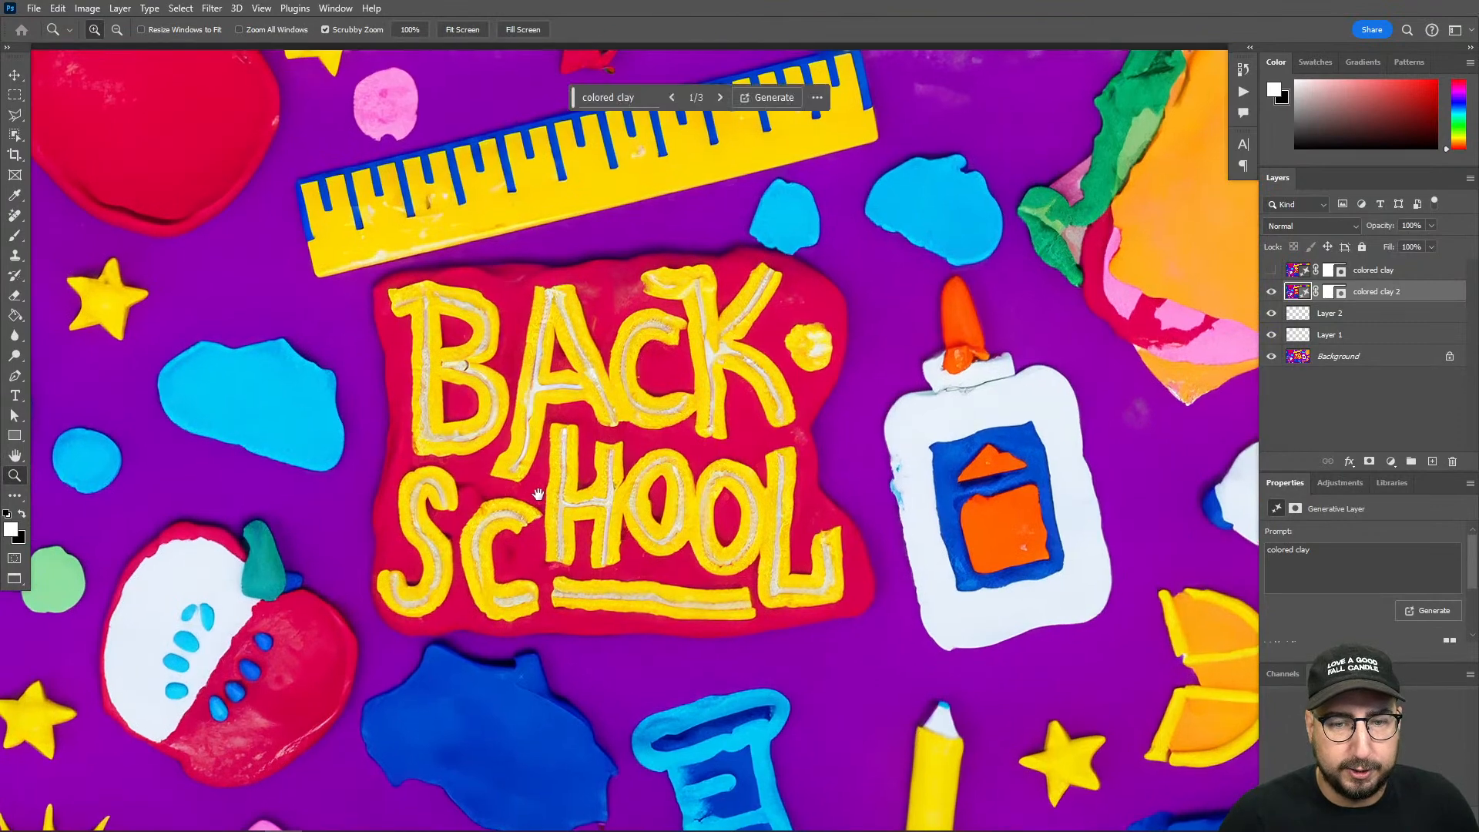
click(1273, 271)
click(1272, 271)
click(1272, 271)
click(1272, 271)
click(1272, 272)
click(1273, 271)
click(1272, 272)
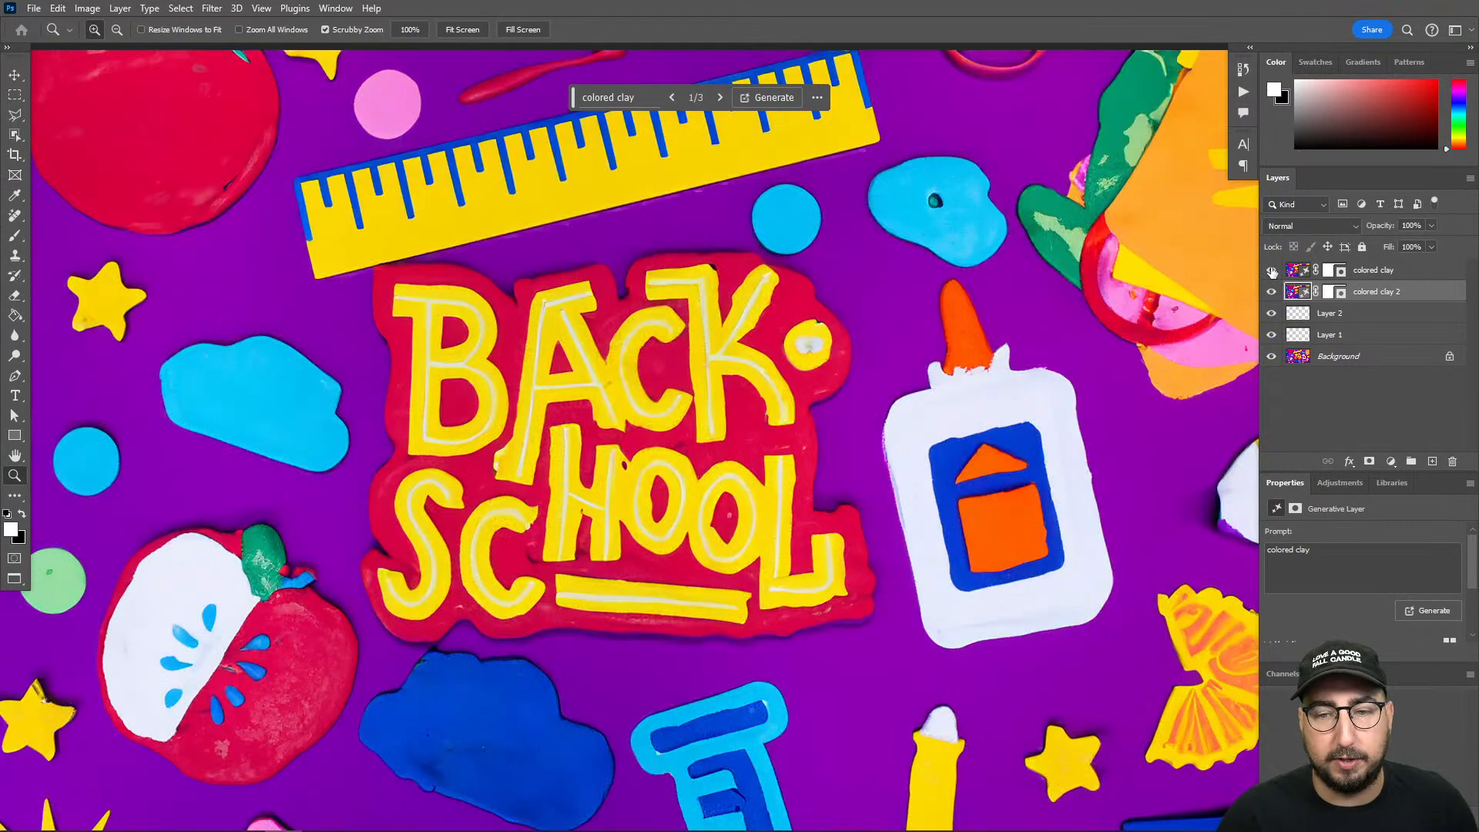
Step: Compare the ruler's clay texture between the two colored clay layers up close, leaving the upper layer hidden
click(599, 174)
click(590, 196)
drag(550, 241, 933, 515)
drag(753, 491, 768, 478)
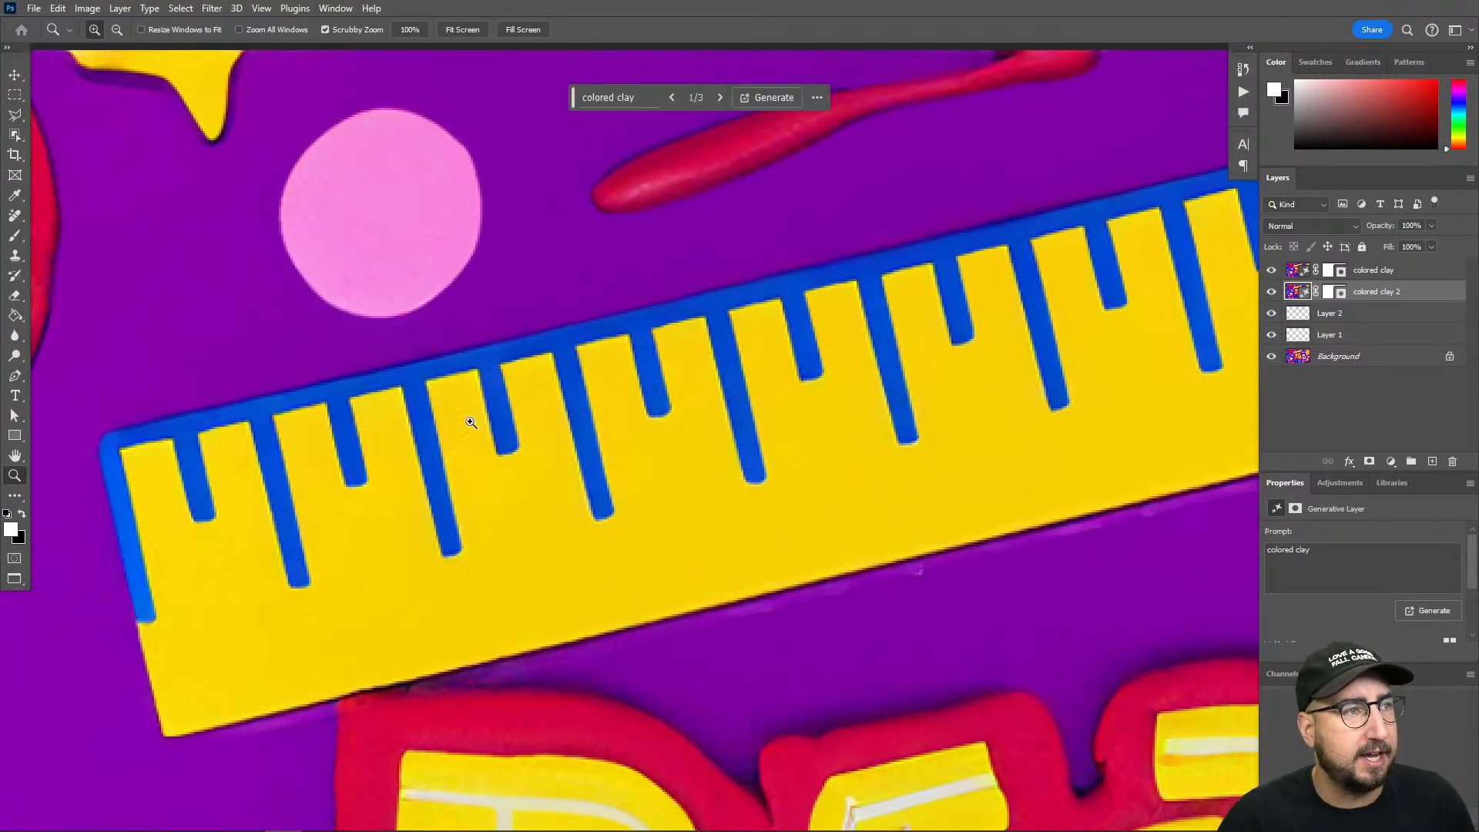
click(1272, 270)
click(1272, 269)
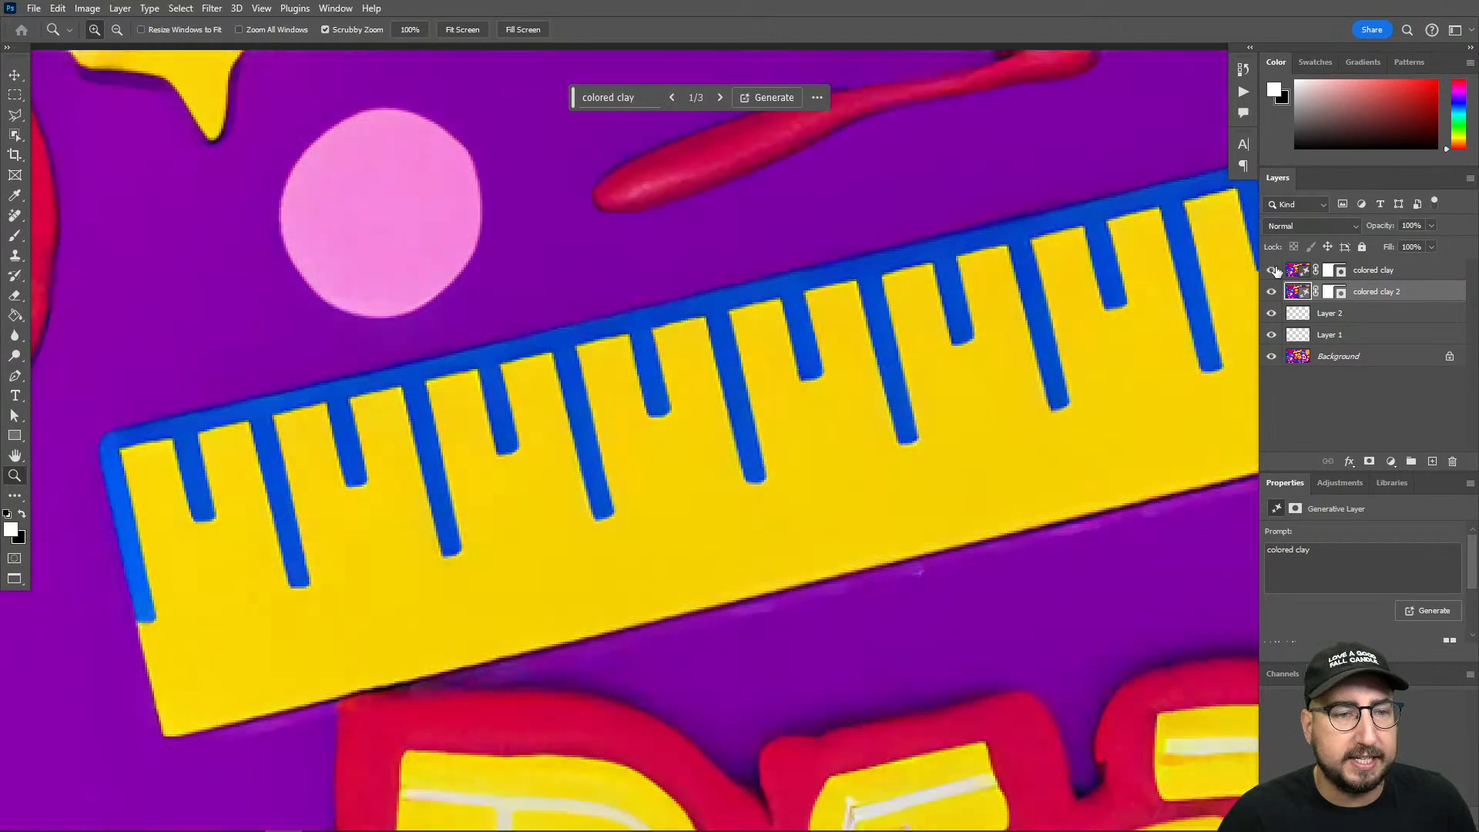
click(1276, 271)
click(1276, 271)
click(1277, 271)
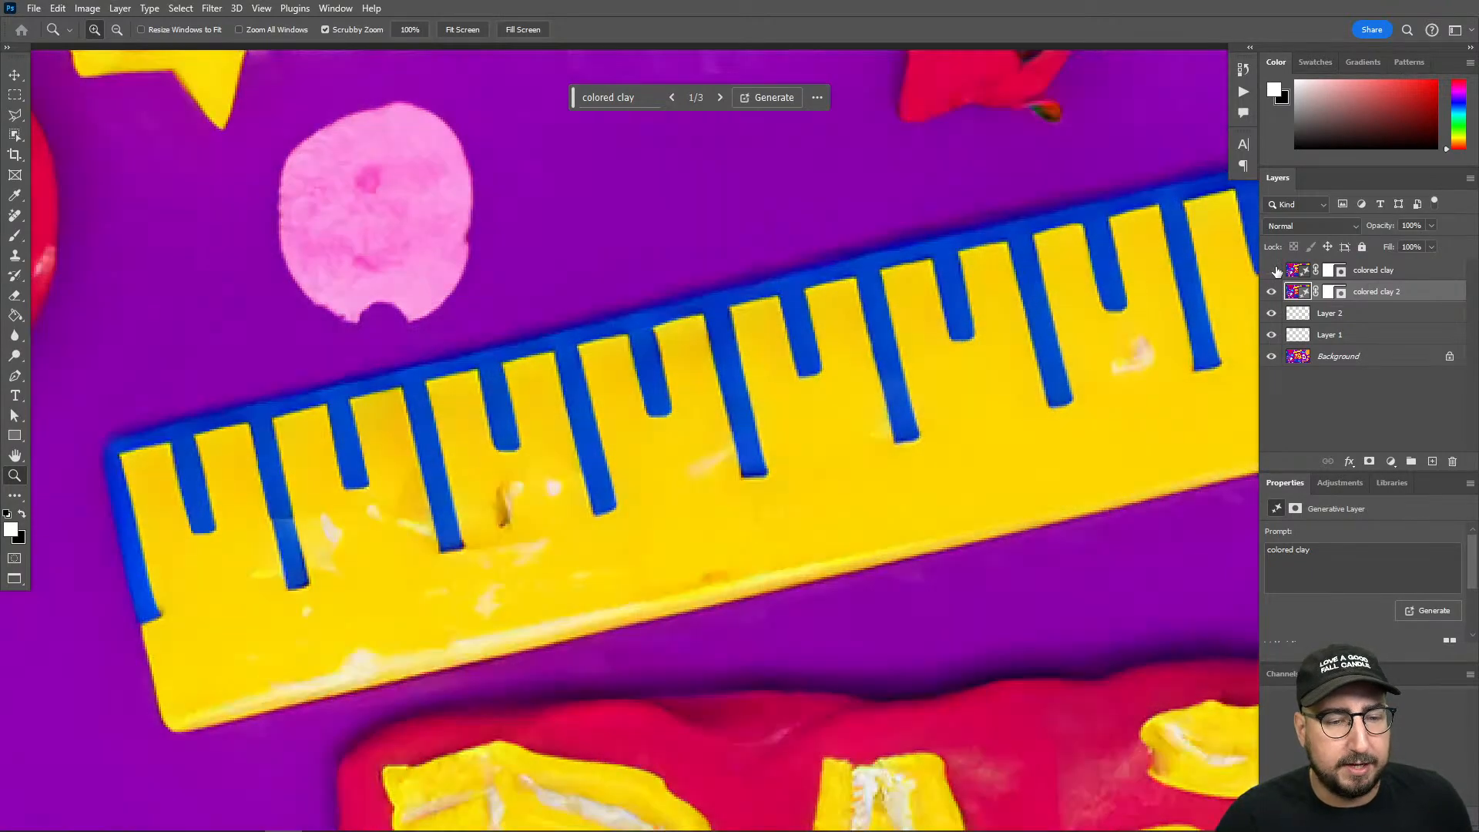
click(1276, 271)
click(1276, 271)
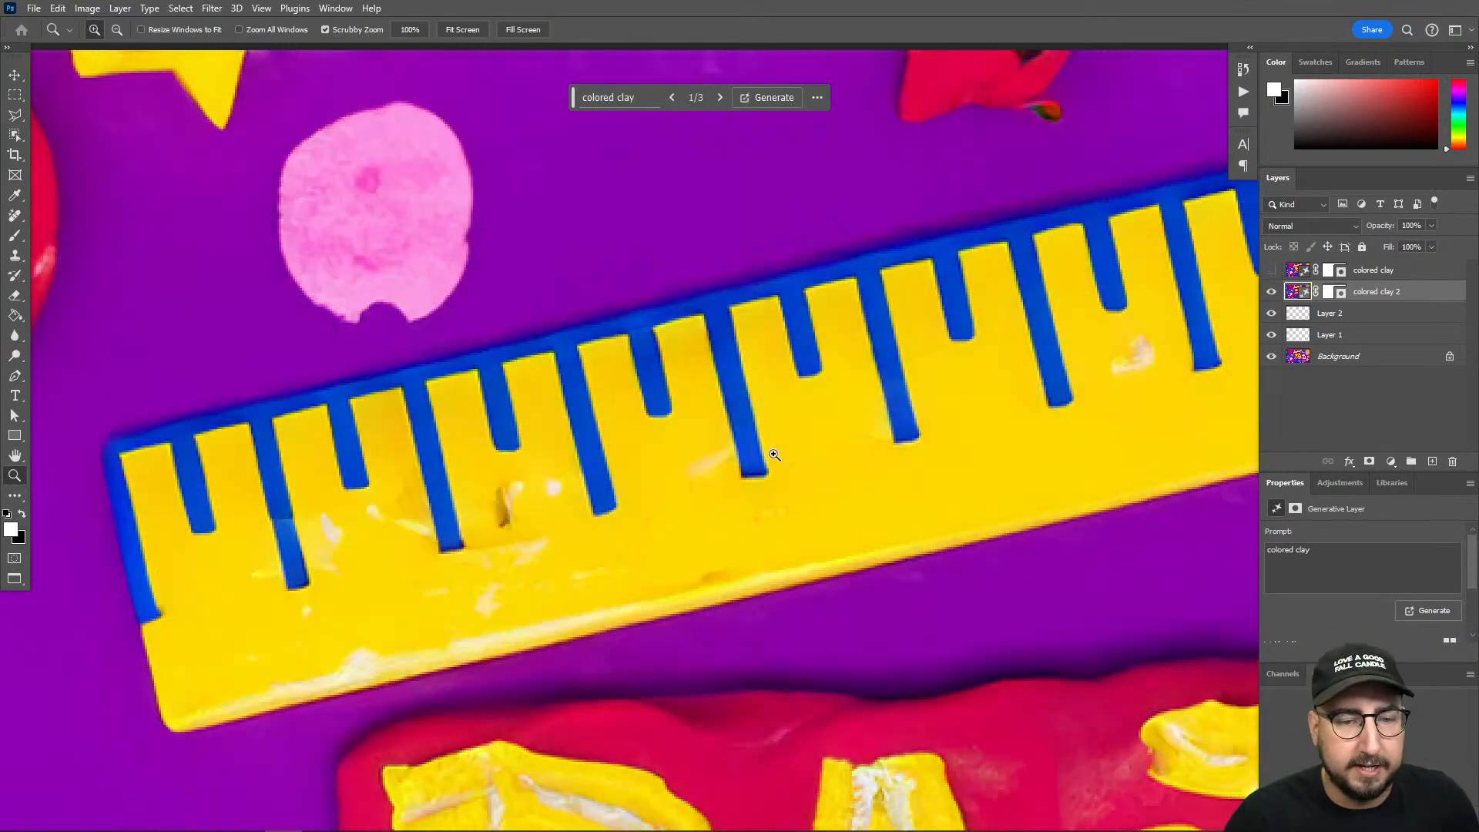
Step: Compare both colored clay layers across the whole artwork by showing and hiding the upper one
scroll(774, 512, down, 5)
drag(821, 609, 626, 350)
click(1271, 271)
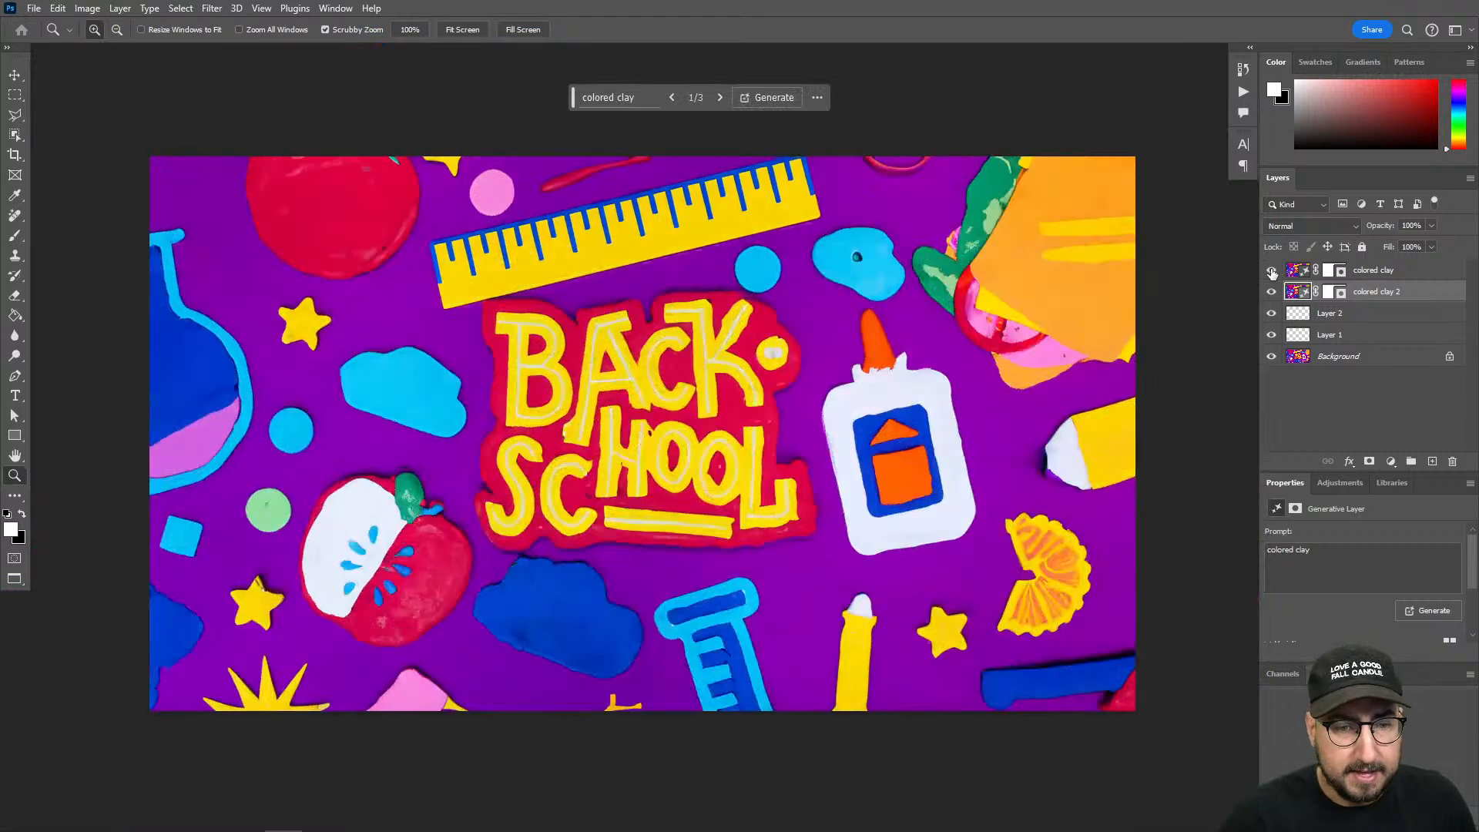
click(1271, 272)
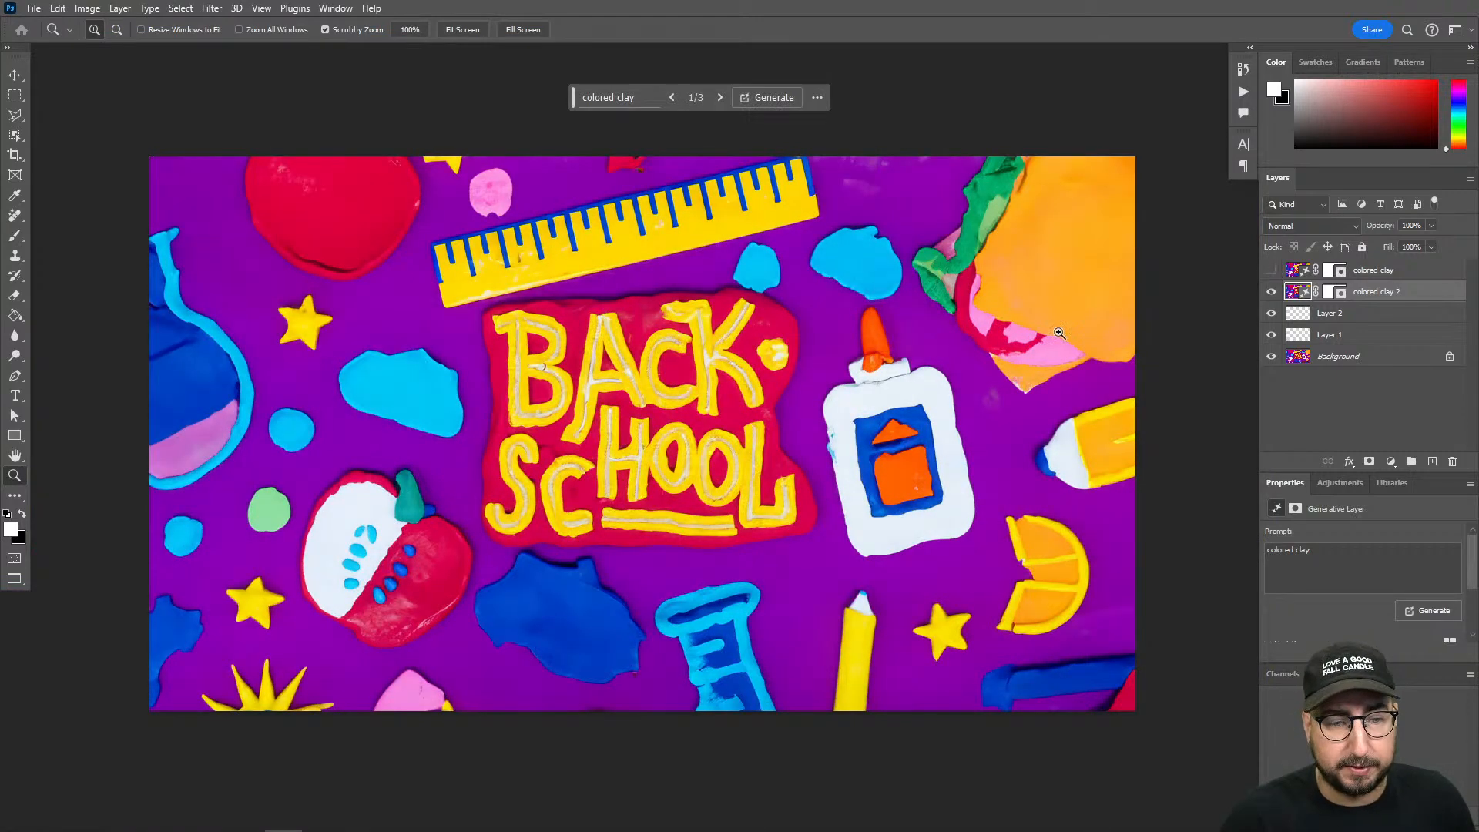
Step: Examine the clay texture of the Back to School lettering up close on the lower colored clay layer
click(637, 472)
click(637, 470)
drag(650, 127, 550, 277)
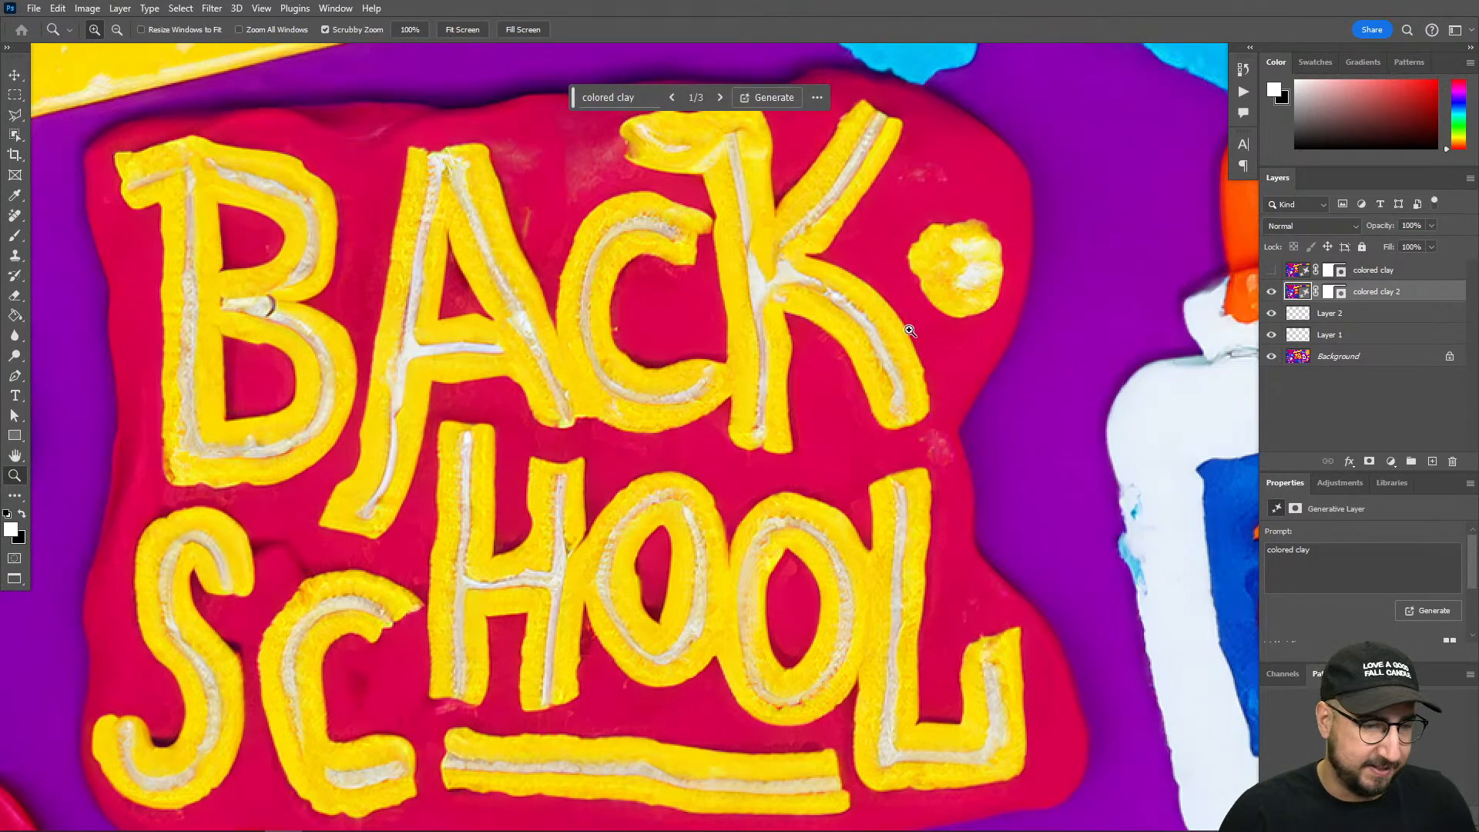
alt+click(811, 508)
alt+click(811, 508)
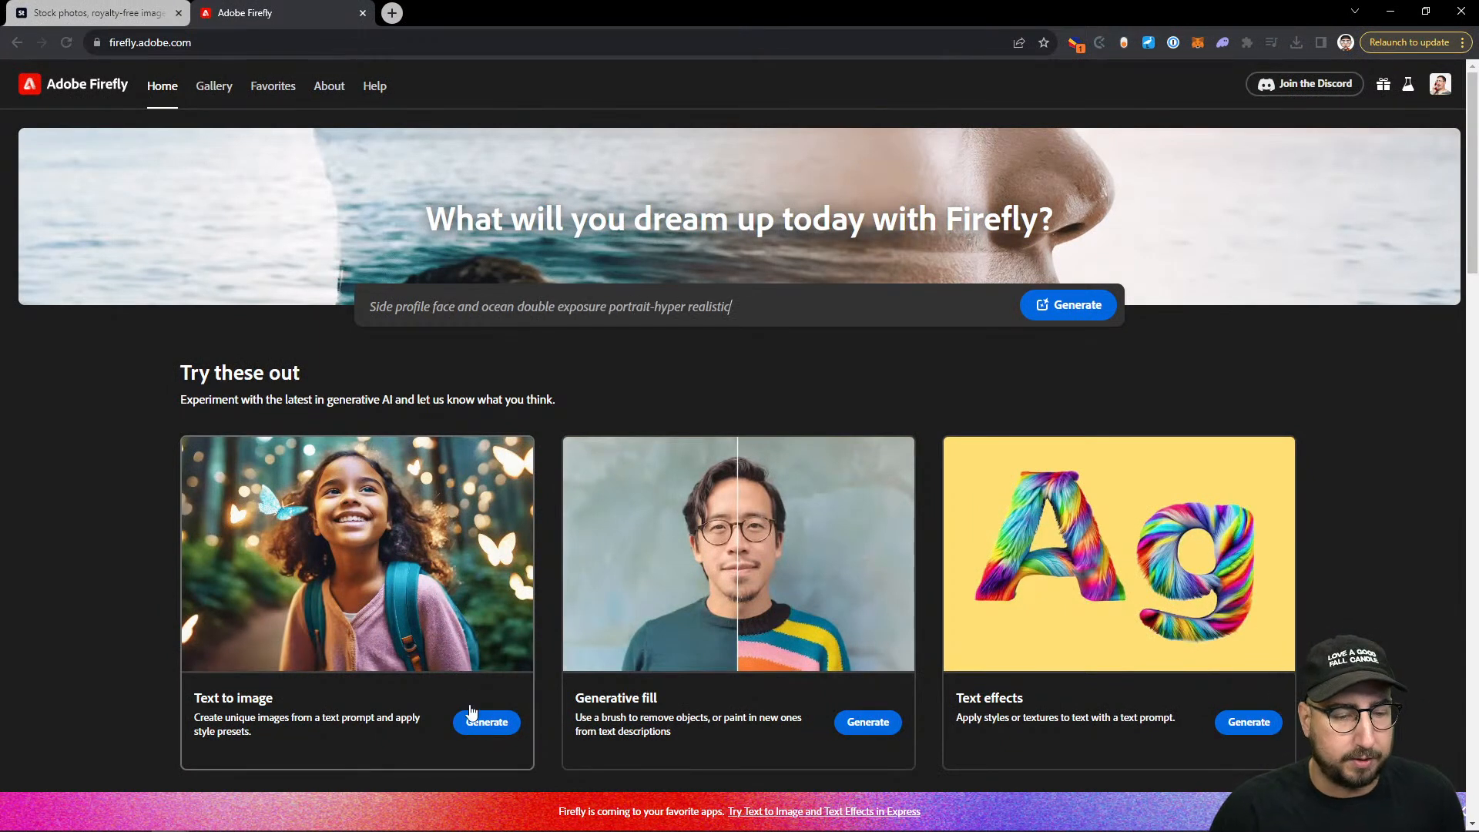
Step: In Adobe Firefly's Text to image, enter the prompt "living room at christmas with a fireplace, christmas tree, gifts, a wreath, candles, and a chair,"
click(487, 722)
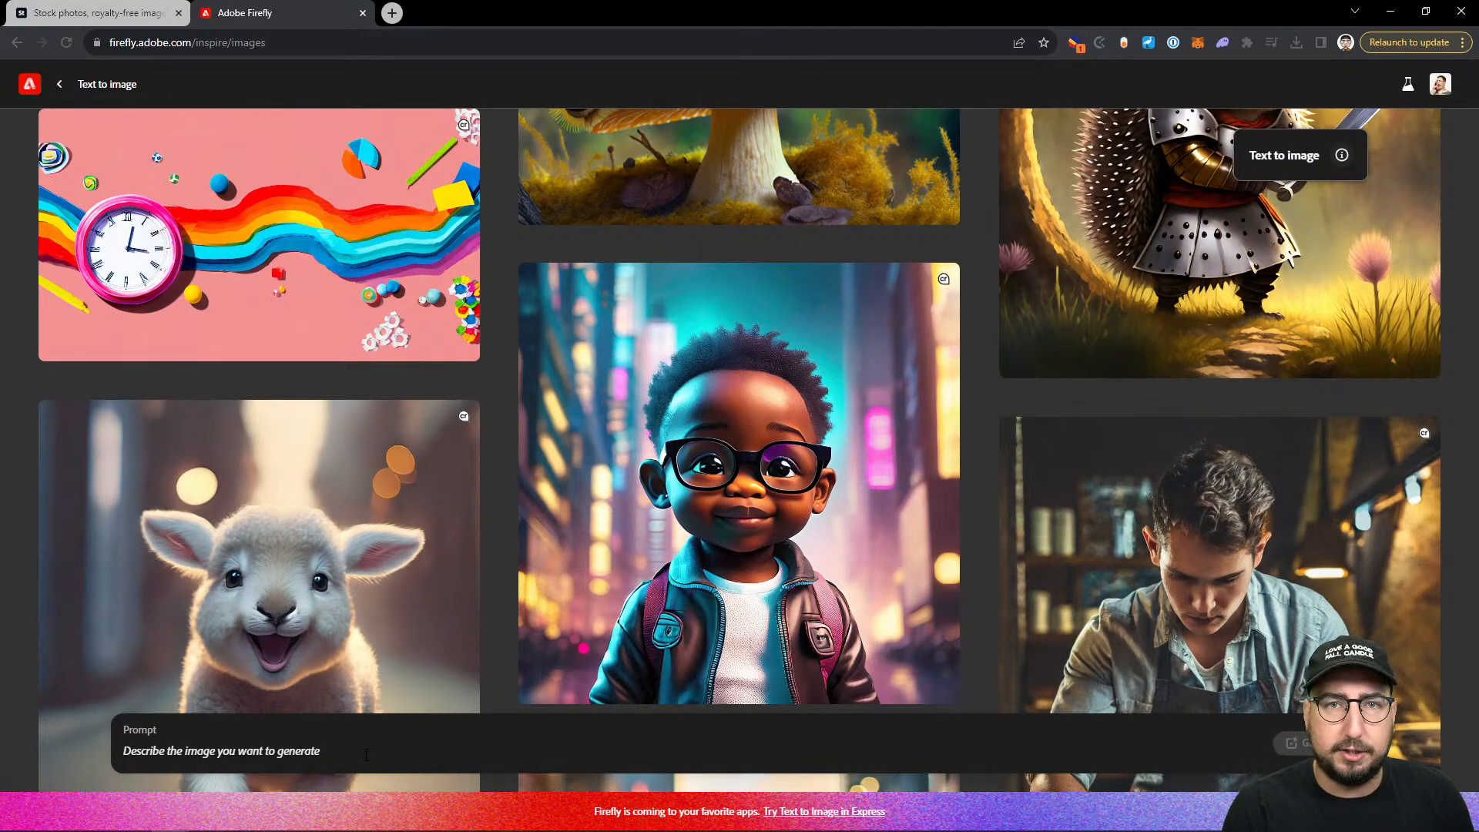
text(living room)
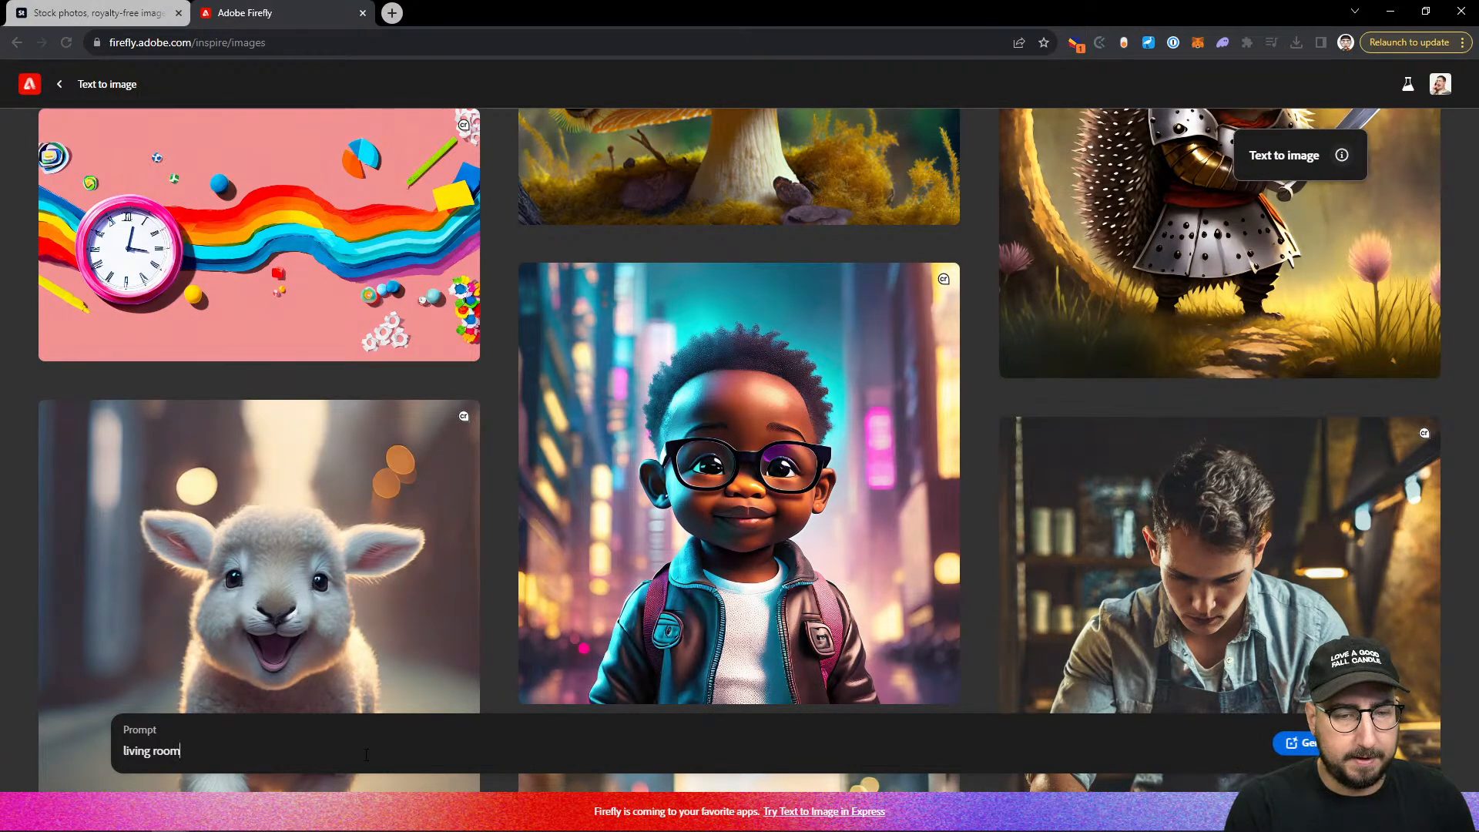
text( at christmas)
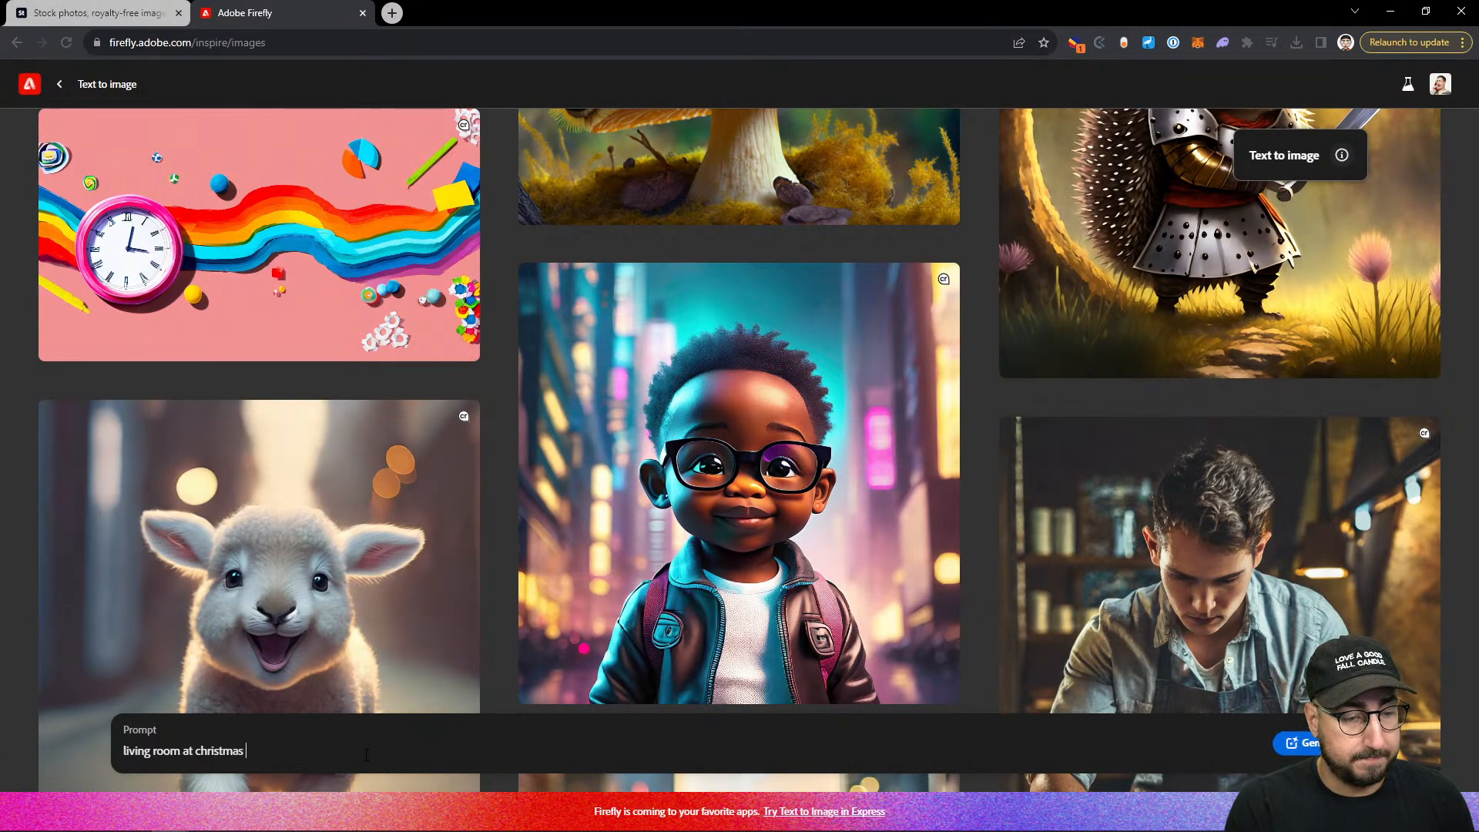
text( with a fireplace, christmas )
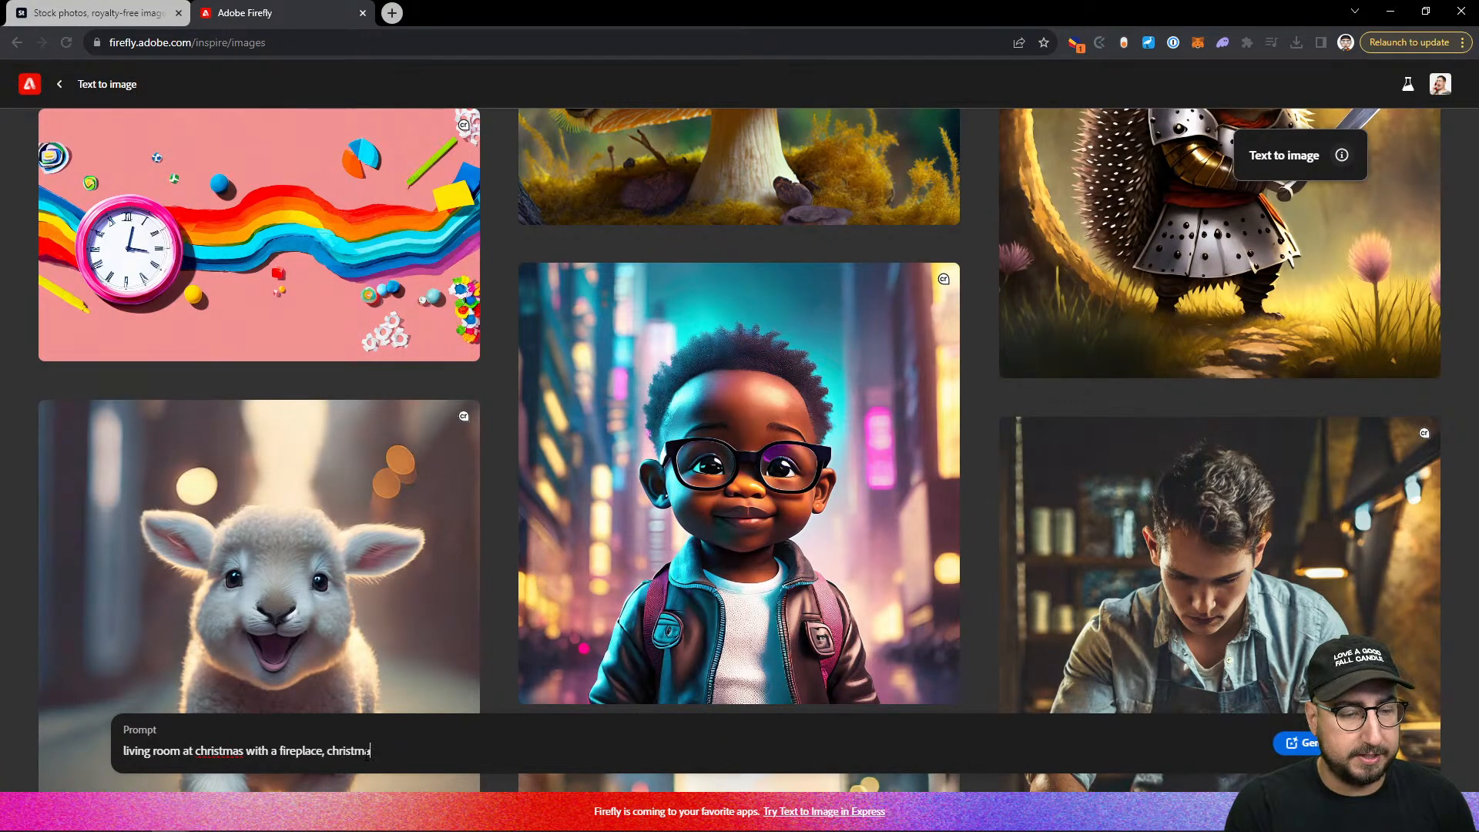
text(tree)
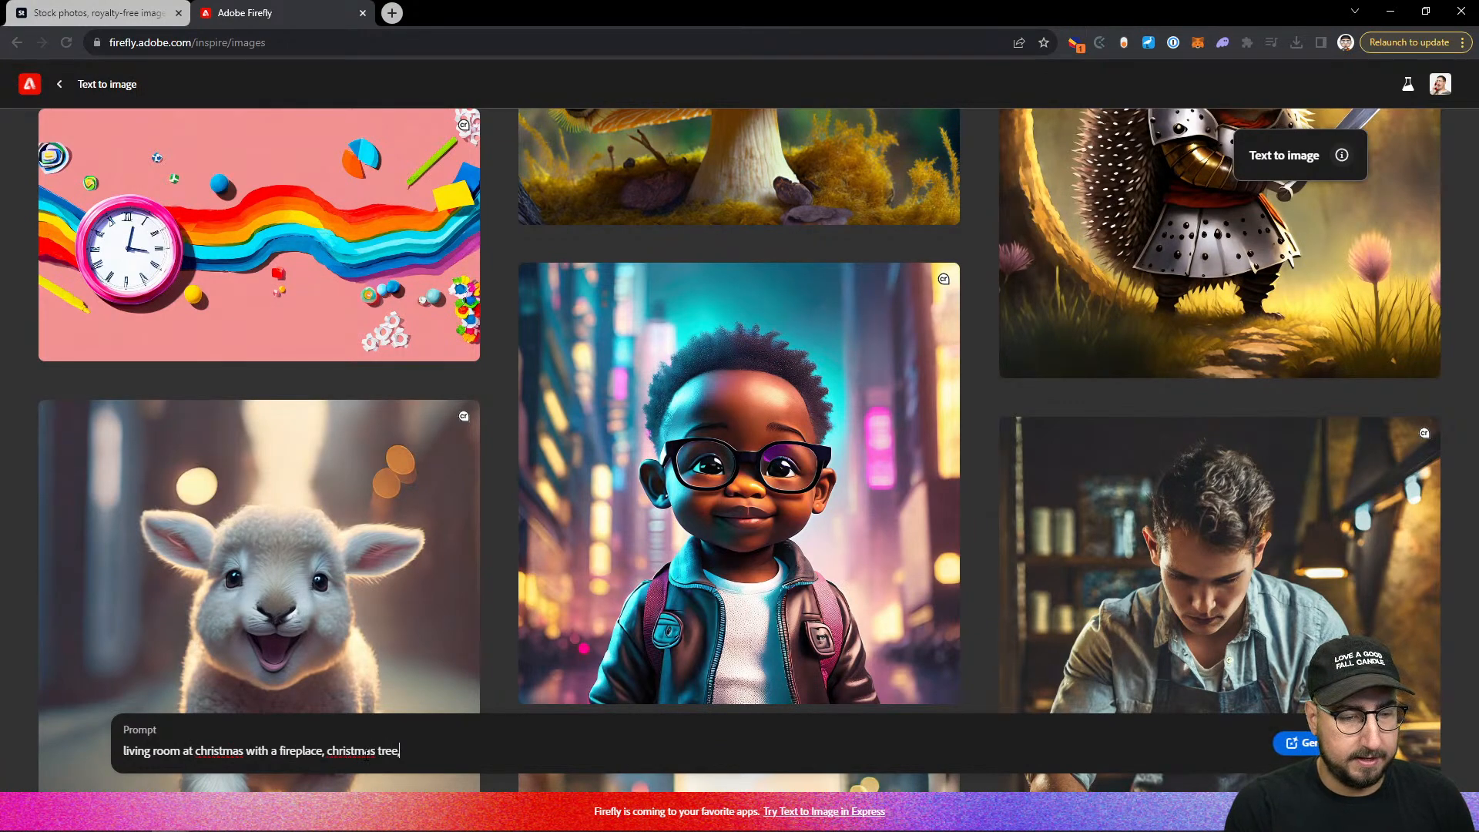
text(, gifts, a)
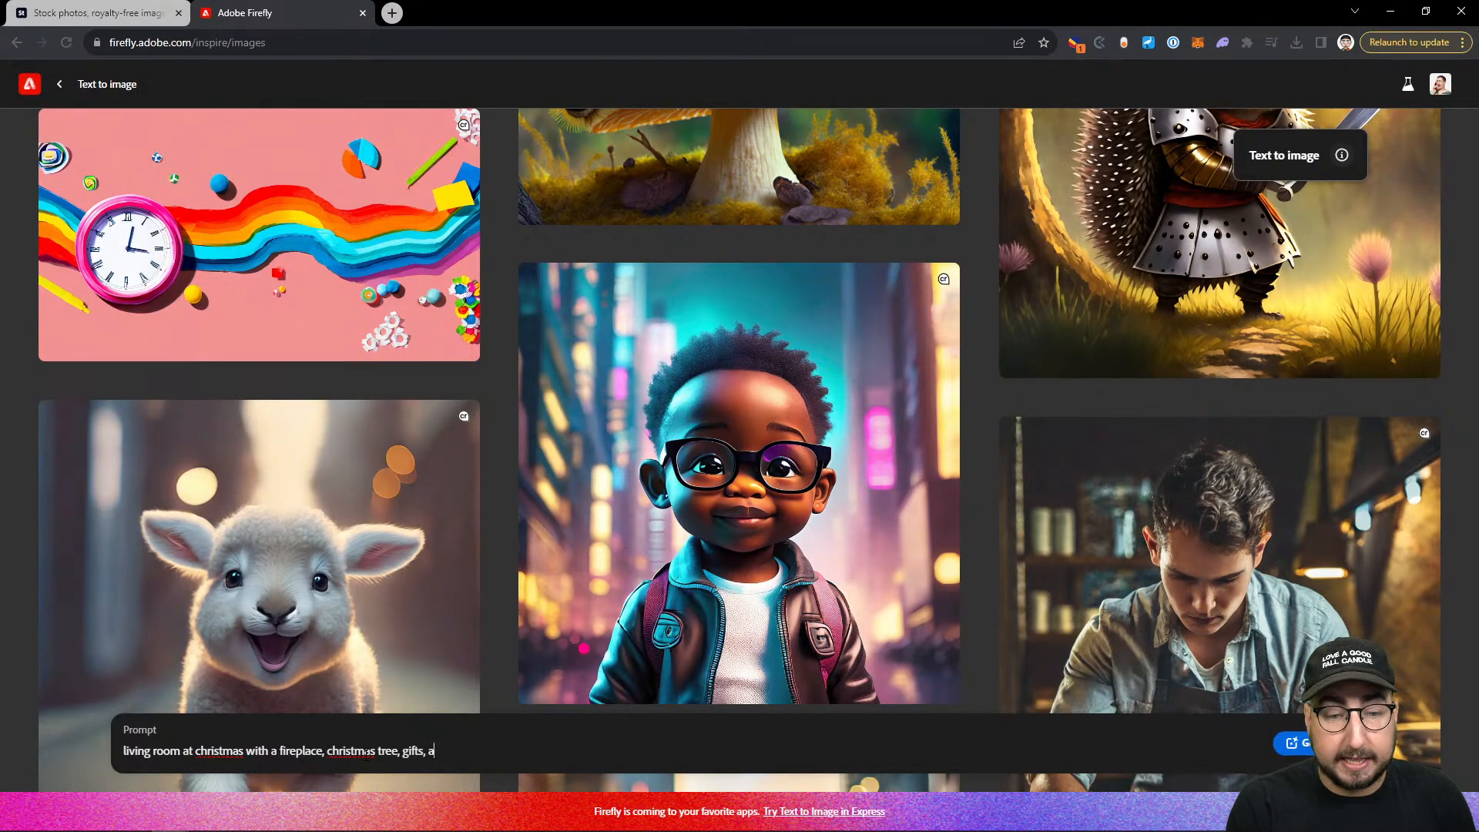
text( wreath)
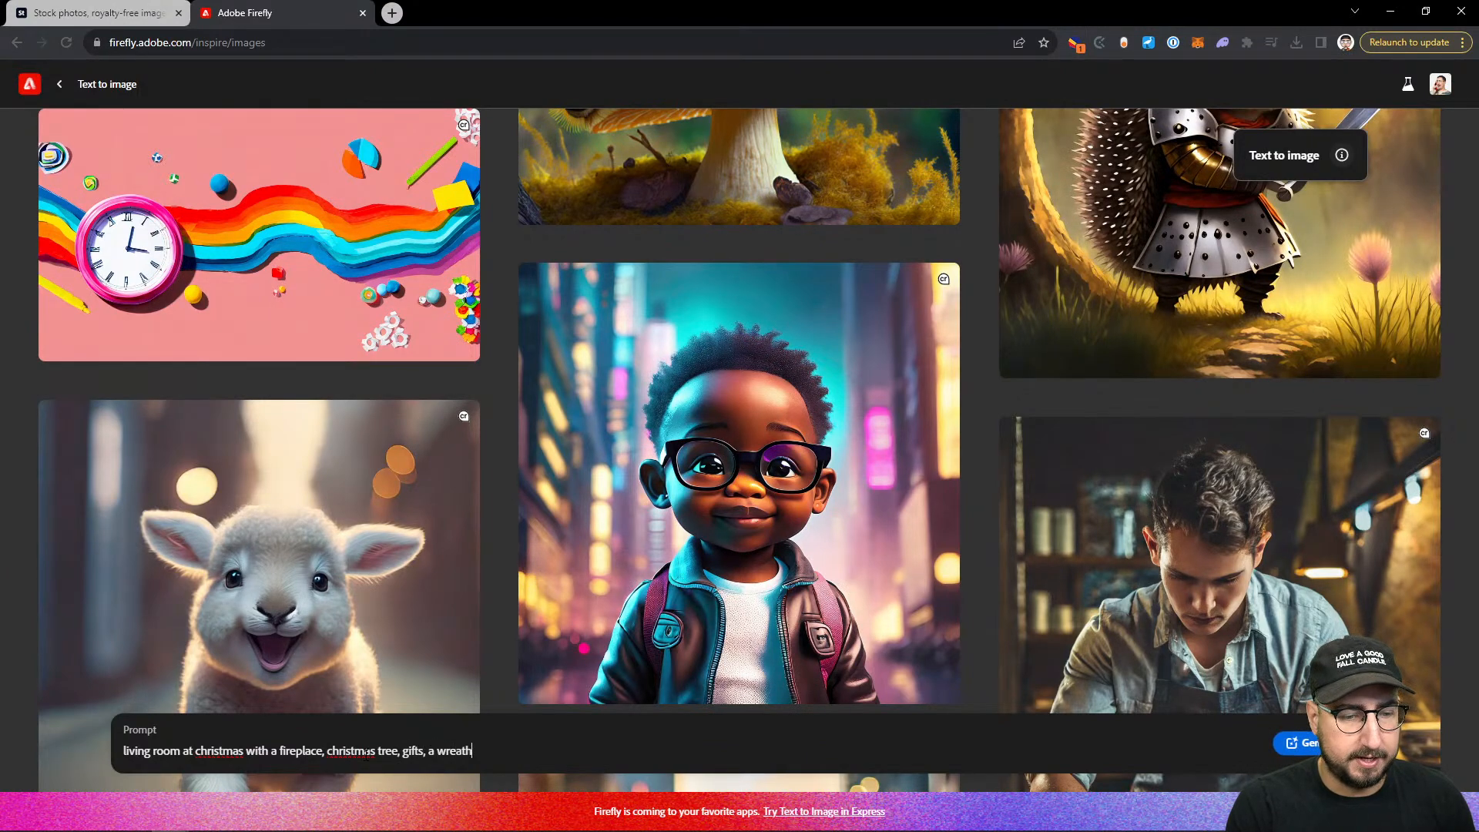
text(, candles, and a chair,)
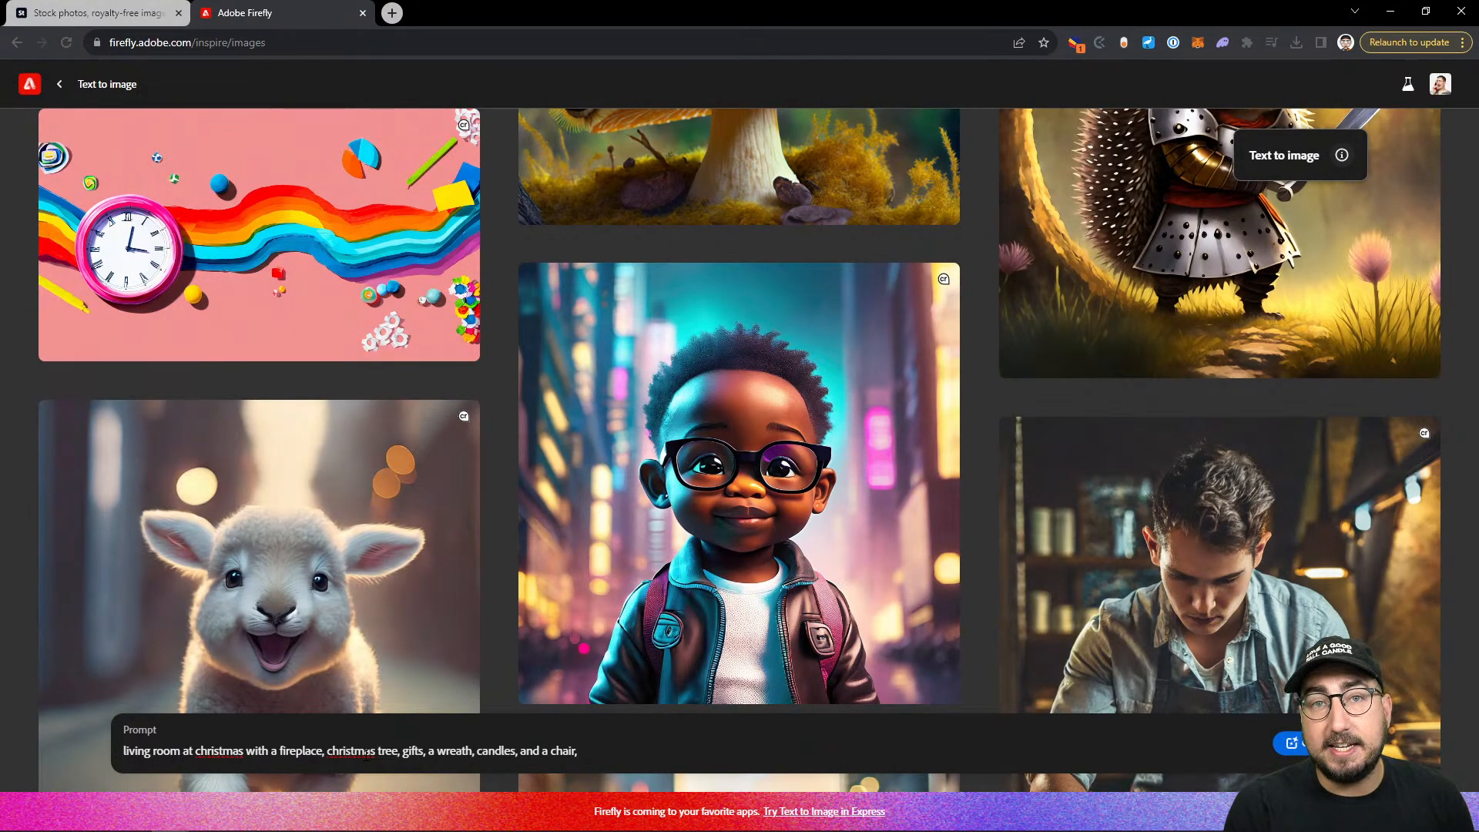
Step: Complete the prompt with "line art sketch, pencil drawing" and generate the images
text(line )
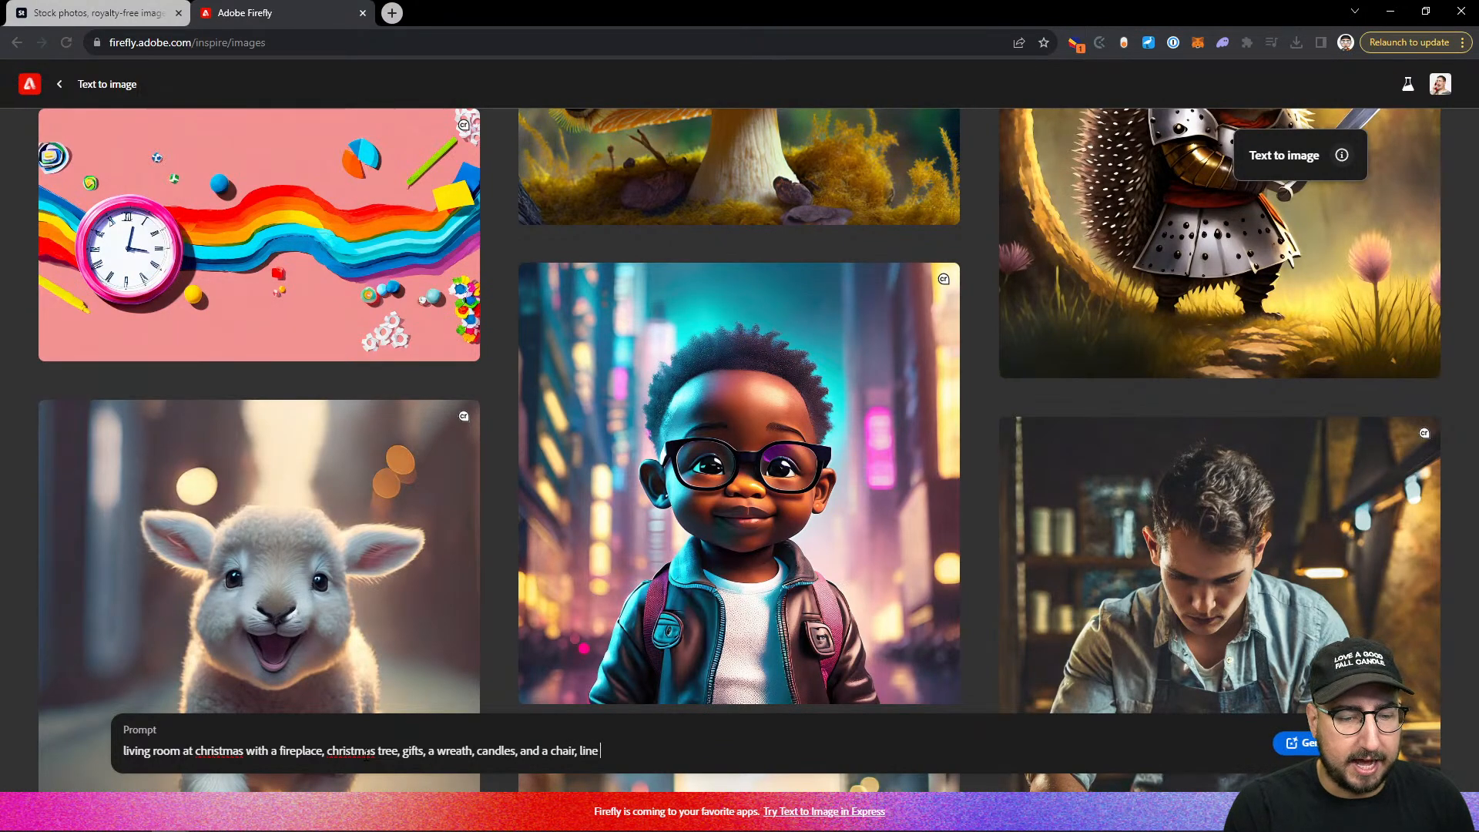
text(art sketch, panci)
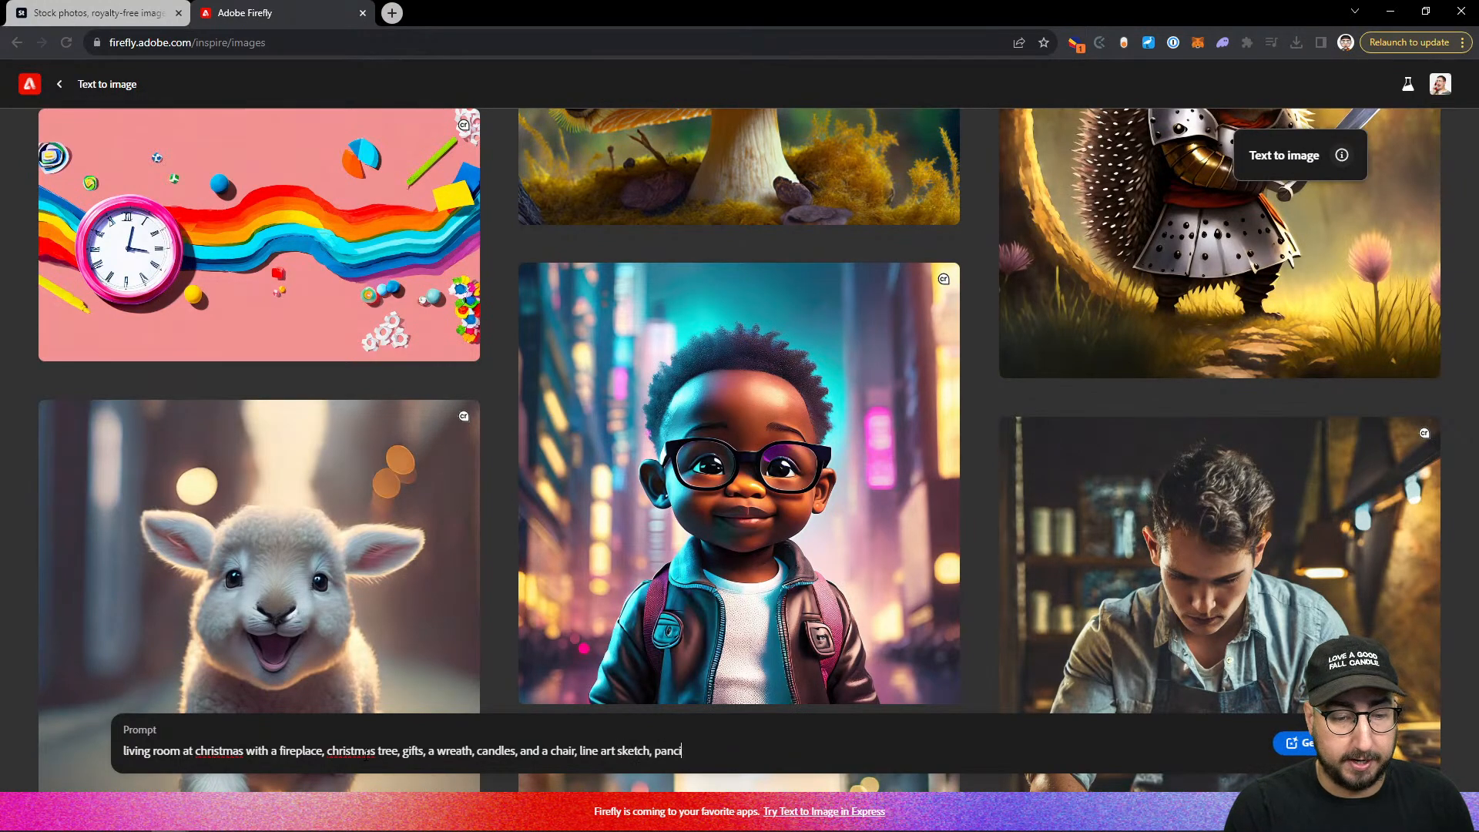
key(BackSpace)
key(BackSpace)
text(encil drawing)
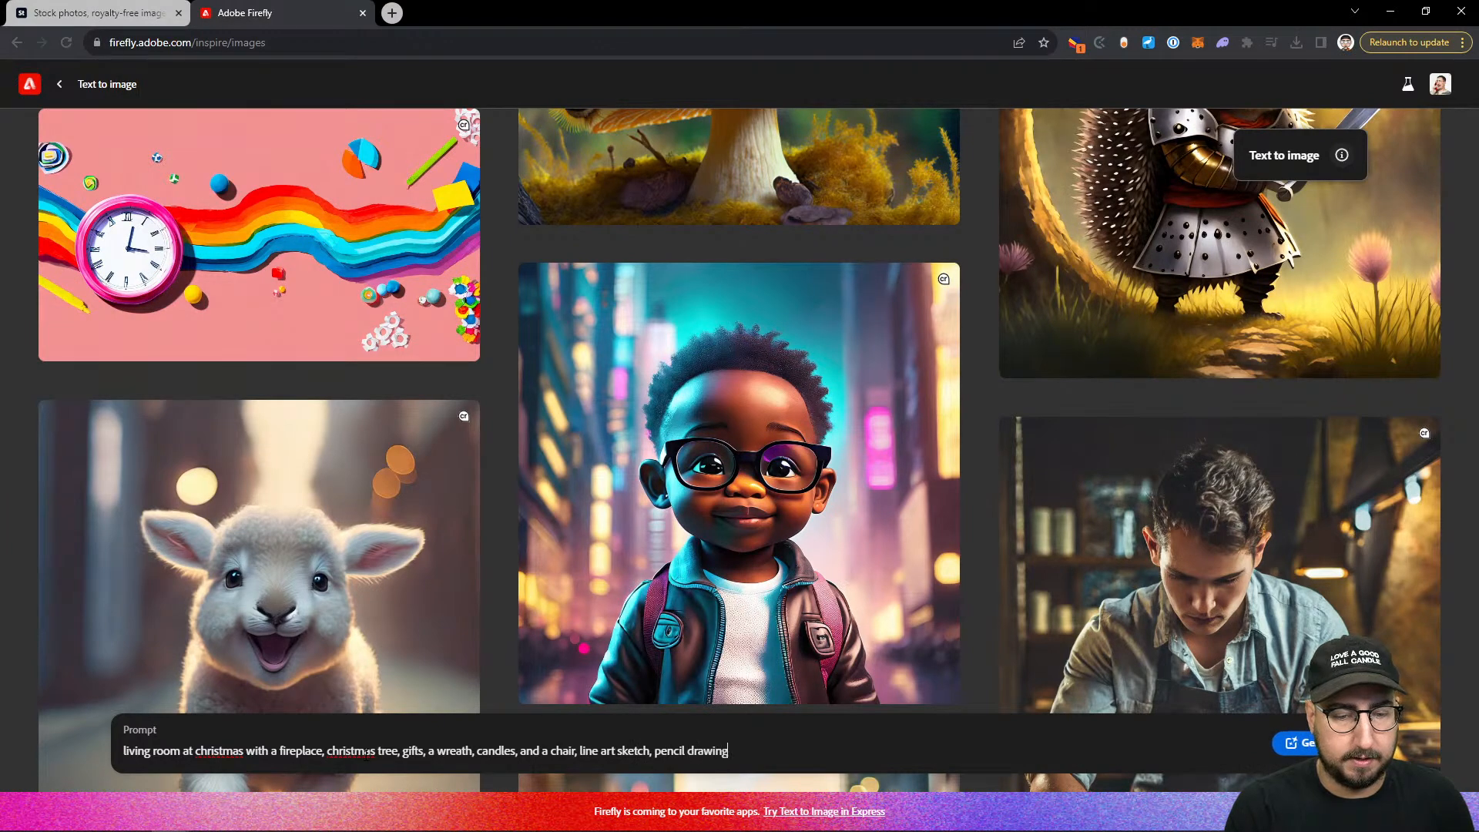
key(Return)
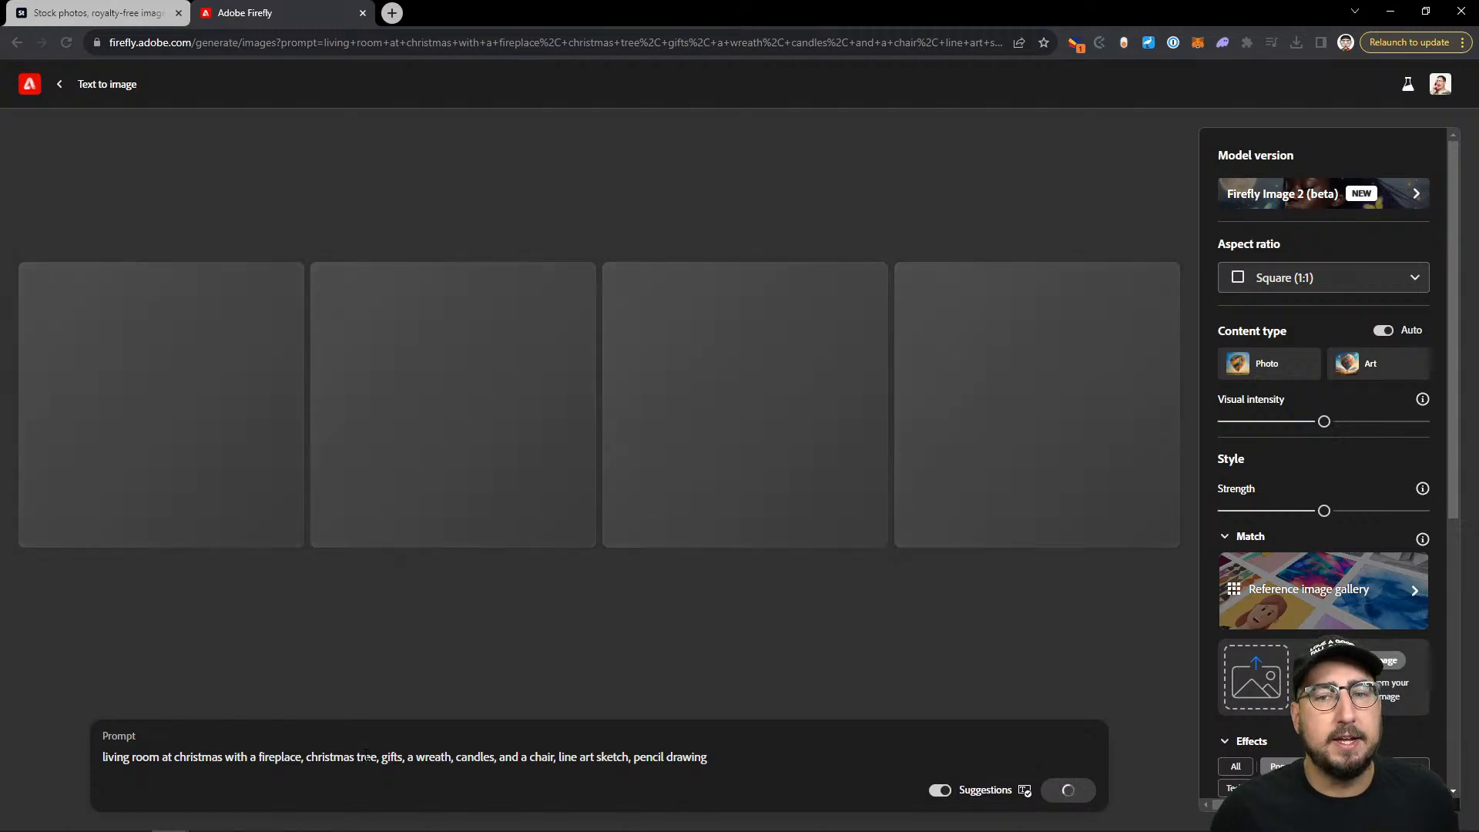
Step: Set the aspect ratio to Widescreen (16:9) and generate the living room sketches again
click(1264, 279)
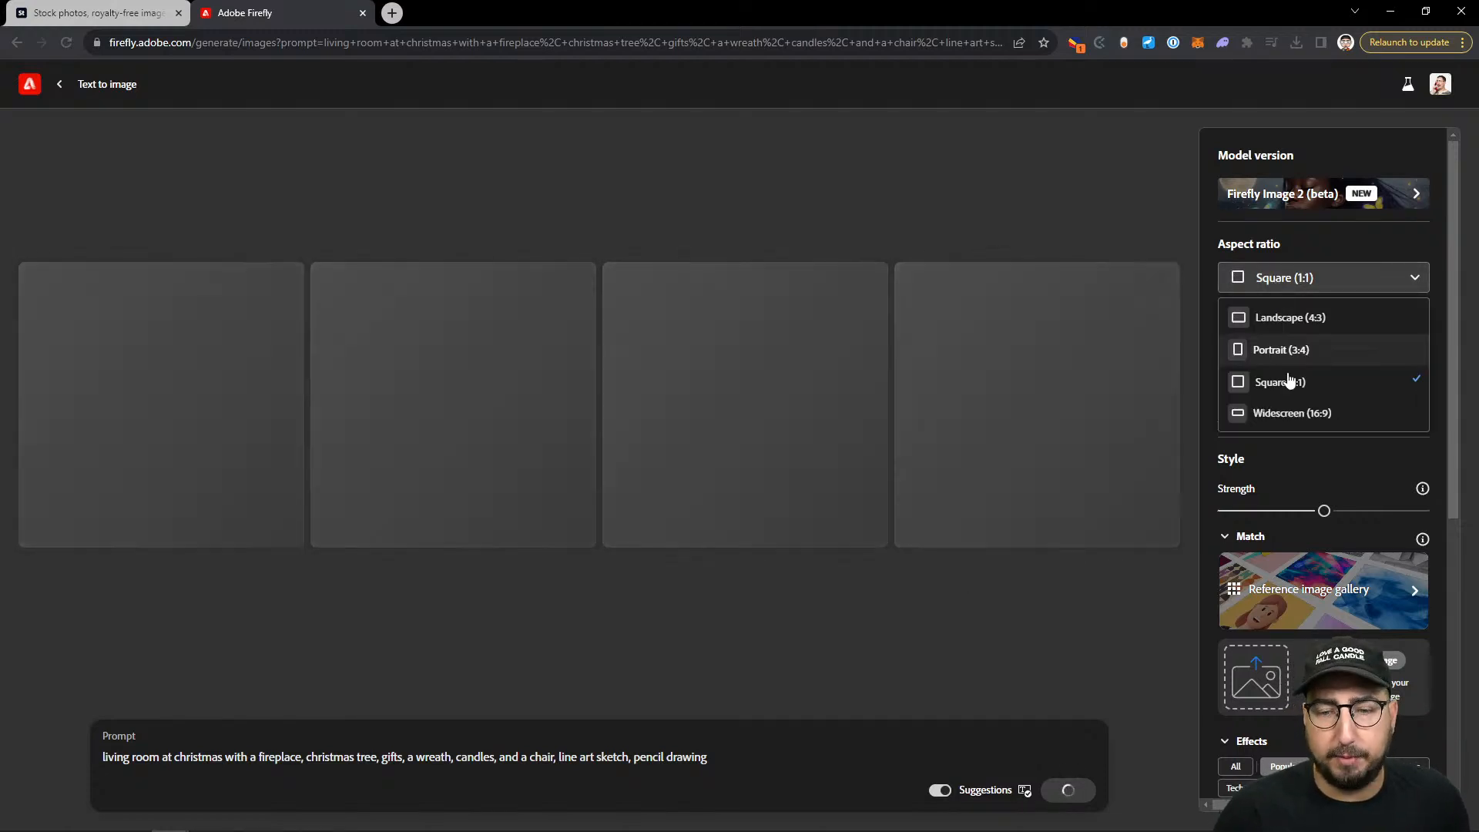
click(1283, 413)
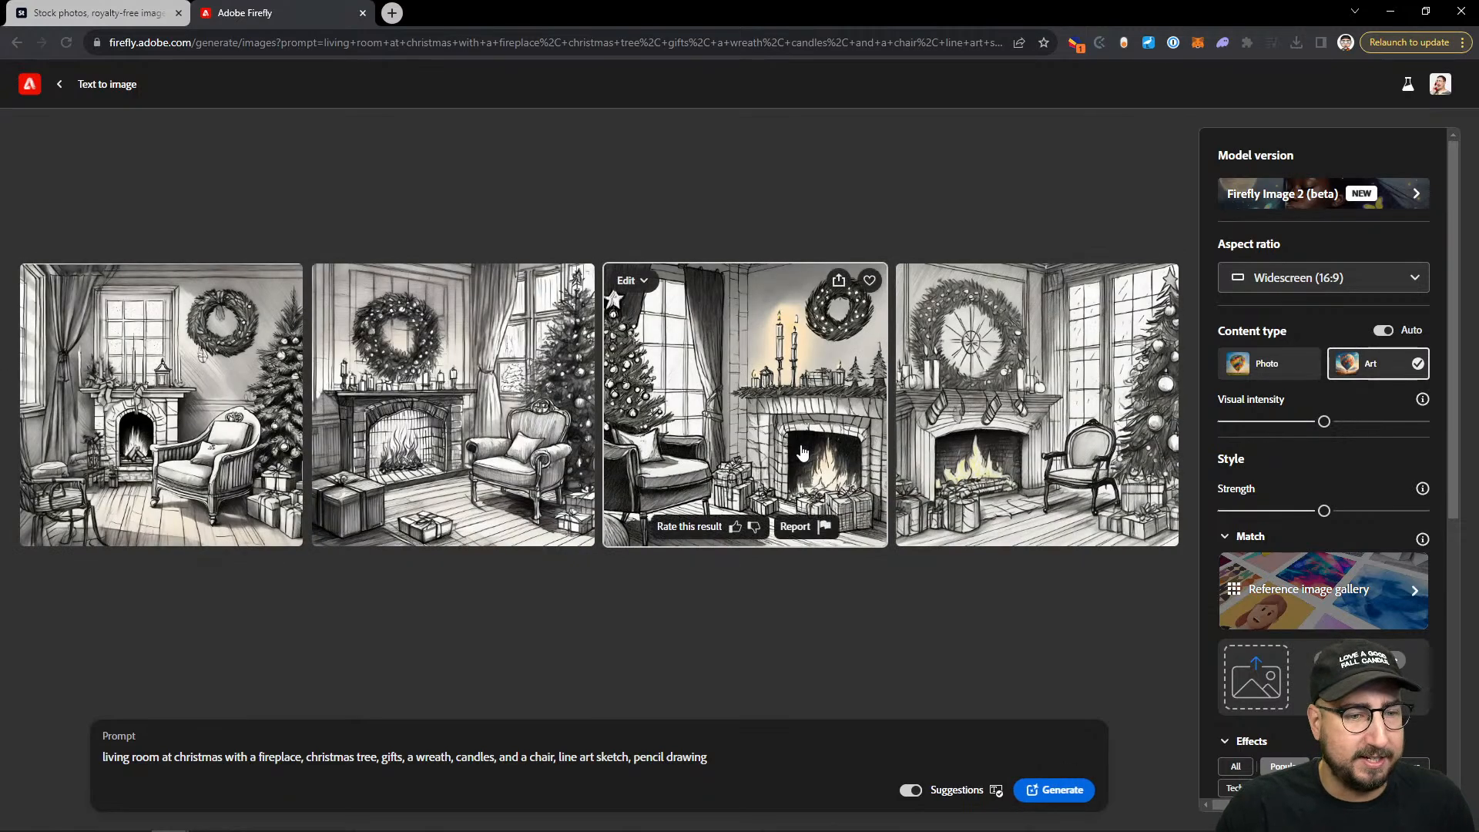
click(1057, 792)
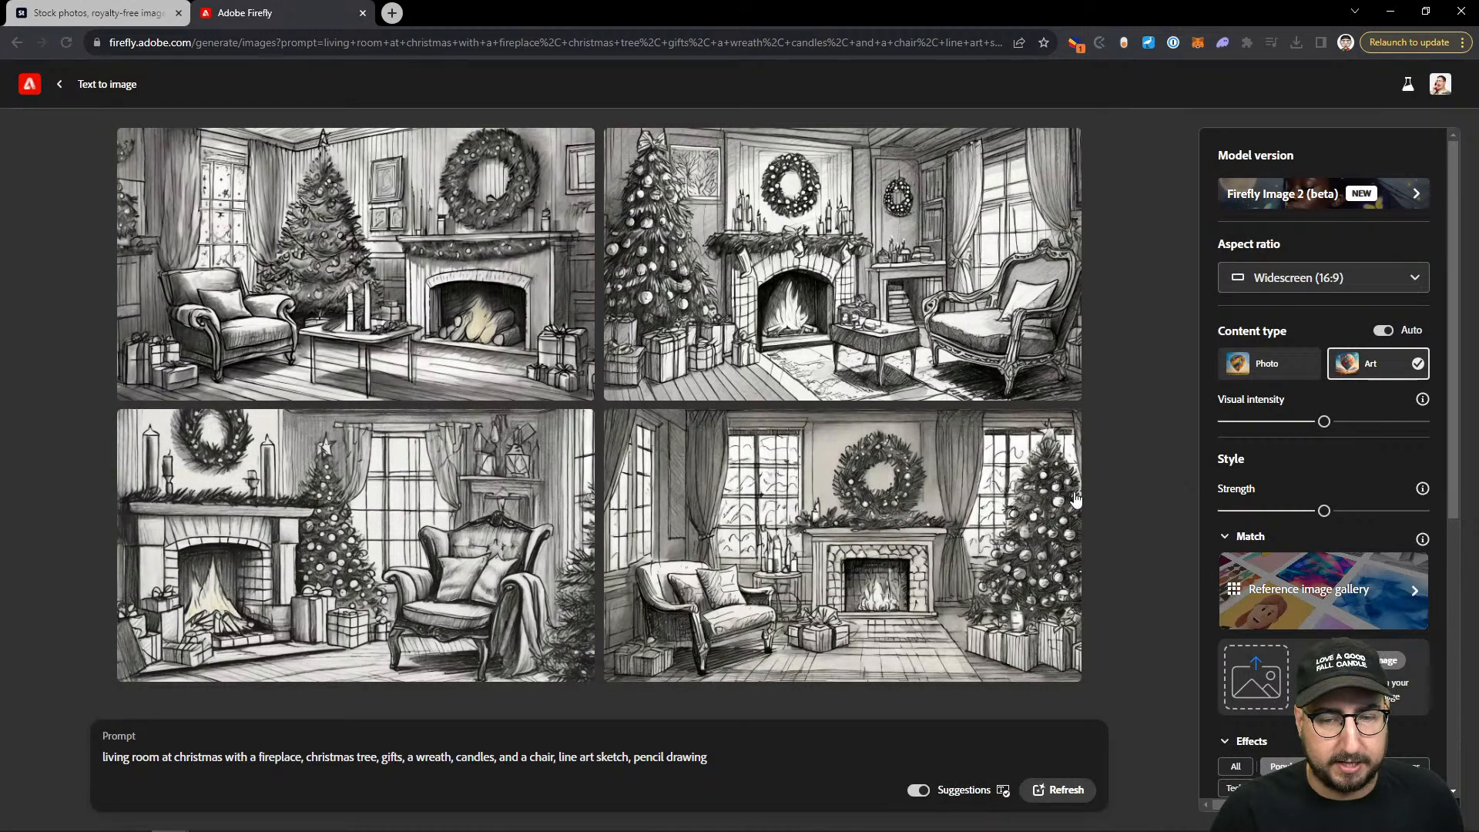
Step: Enlarge the sketch with the tree beside the central fireplace and the ornate armchair by the window, and copy the image
mouse_move(938, 499)
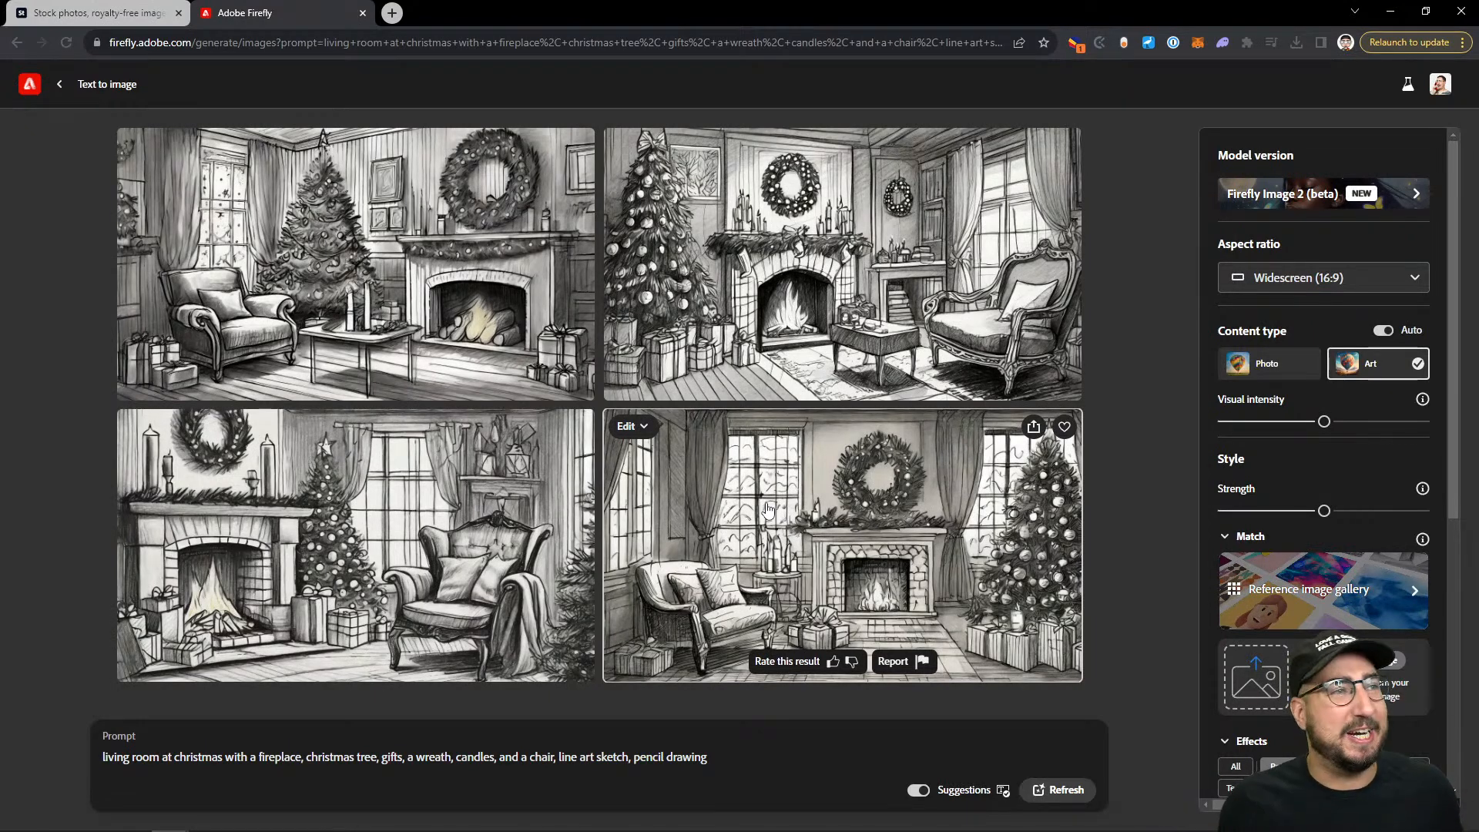
click(828, 271)
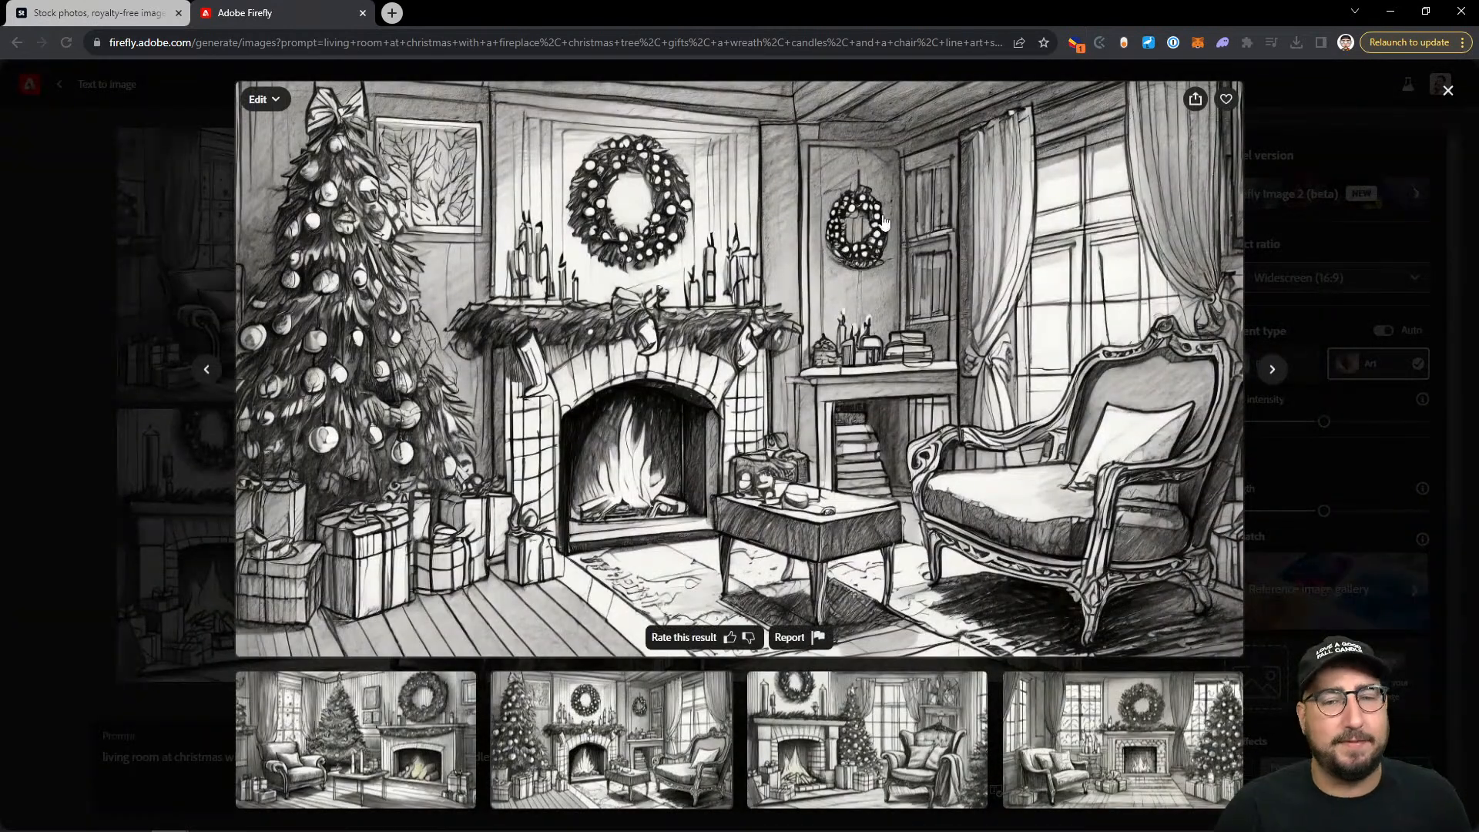
click(1195, 100)
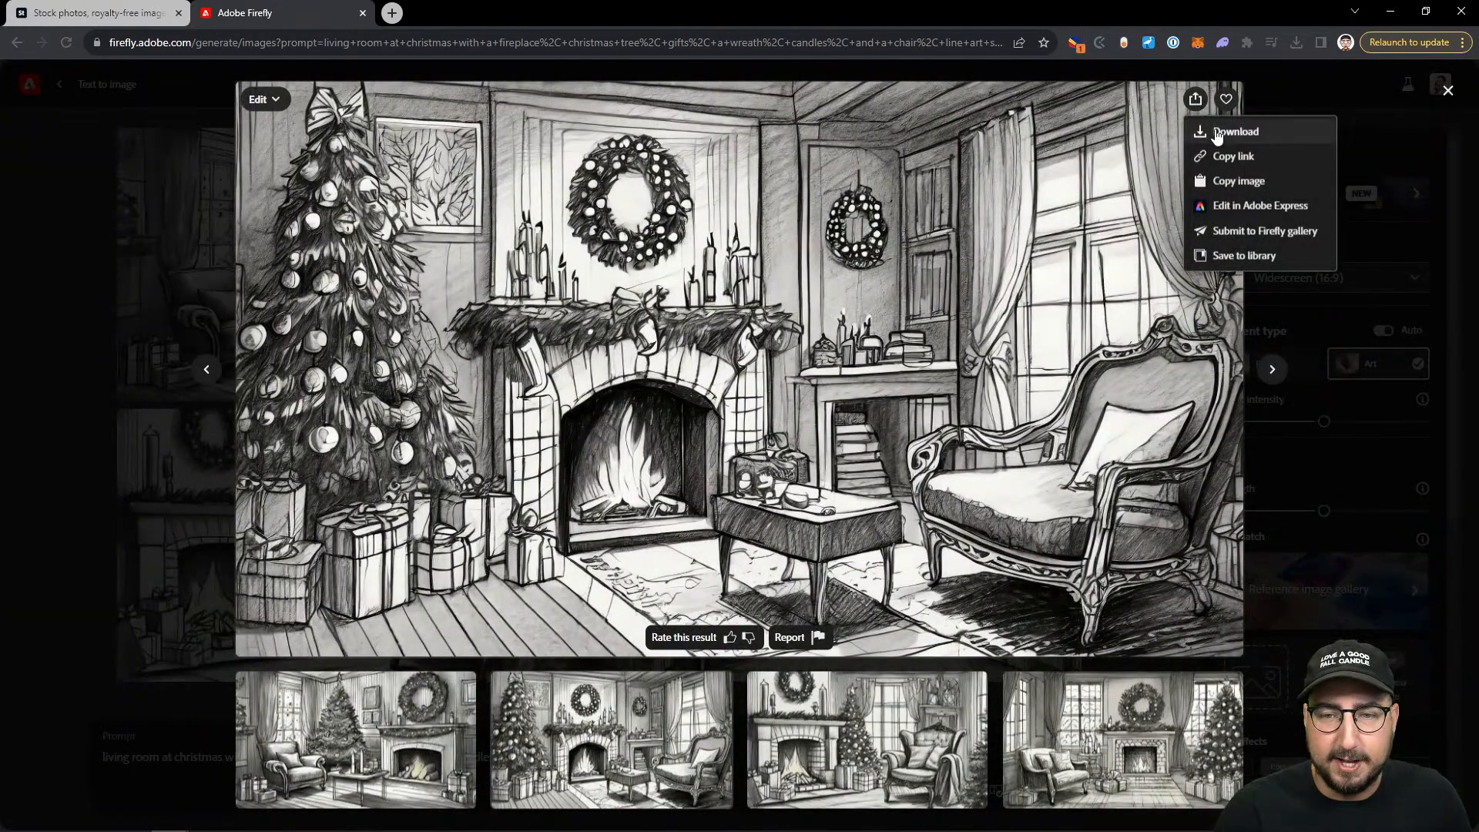
click(1235, 182)
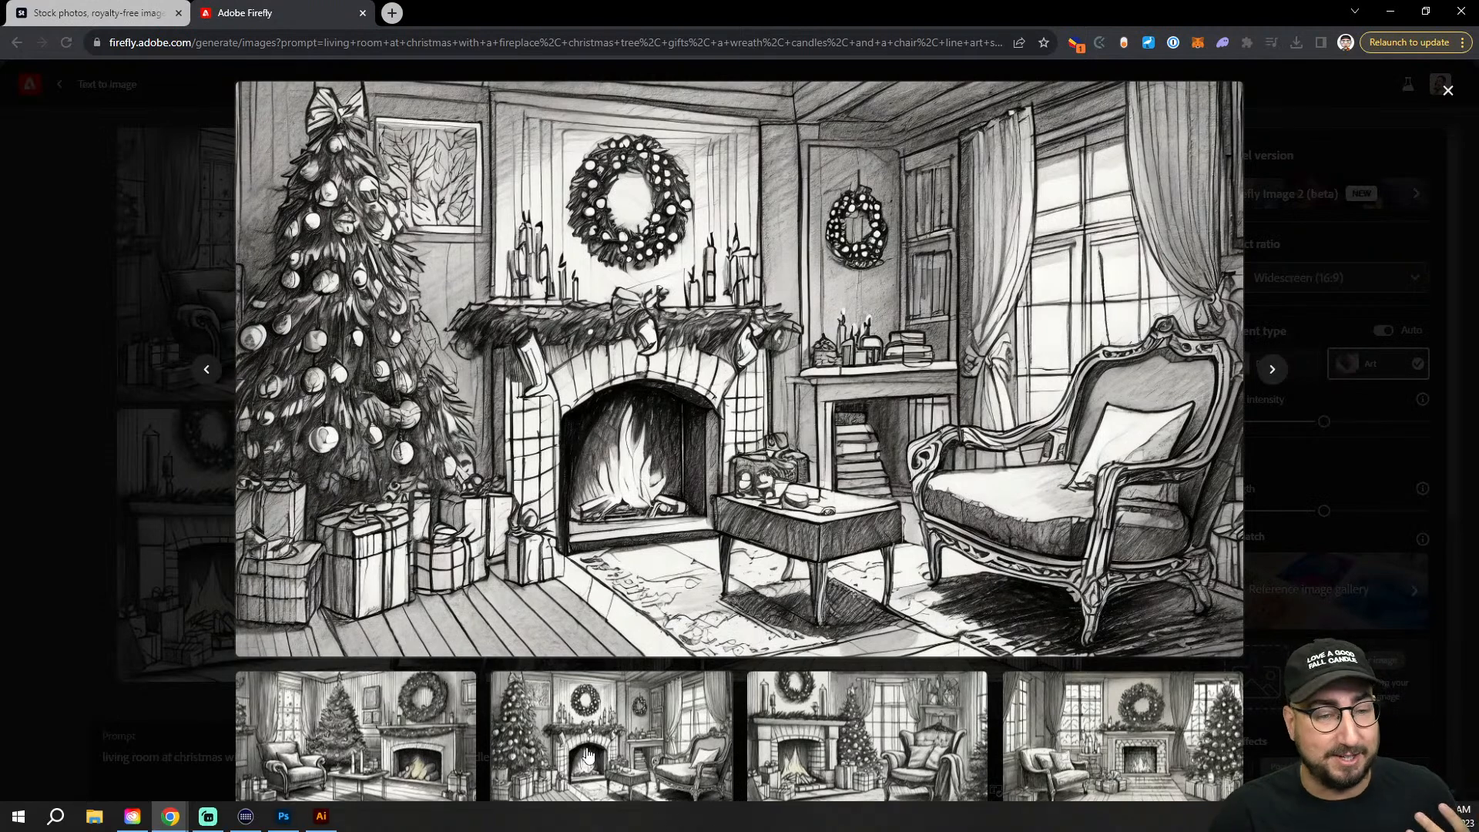
Step: Switch to Photoshop, create a new document at the copied image's size and paste the living room sketch into it
click(295, 818)
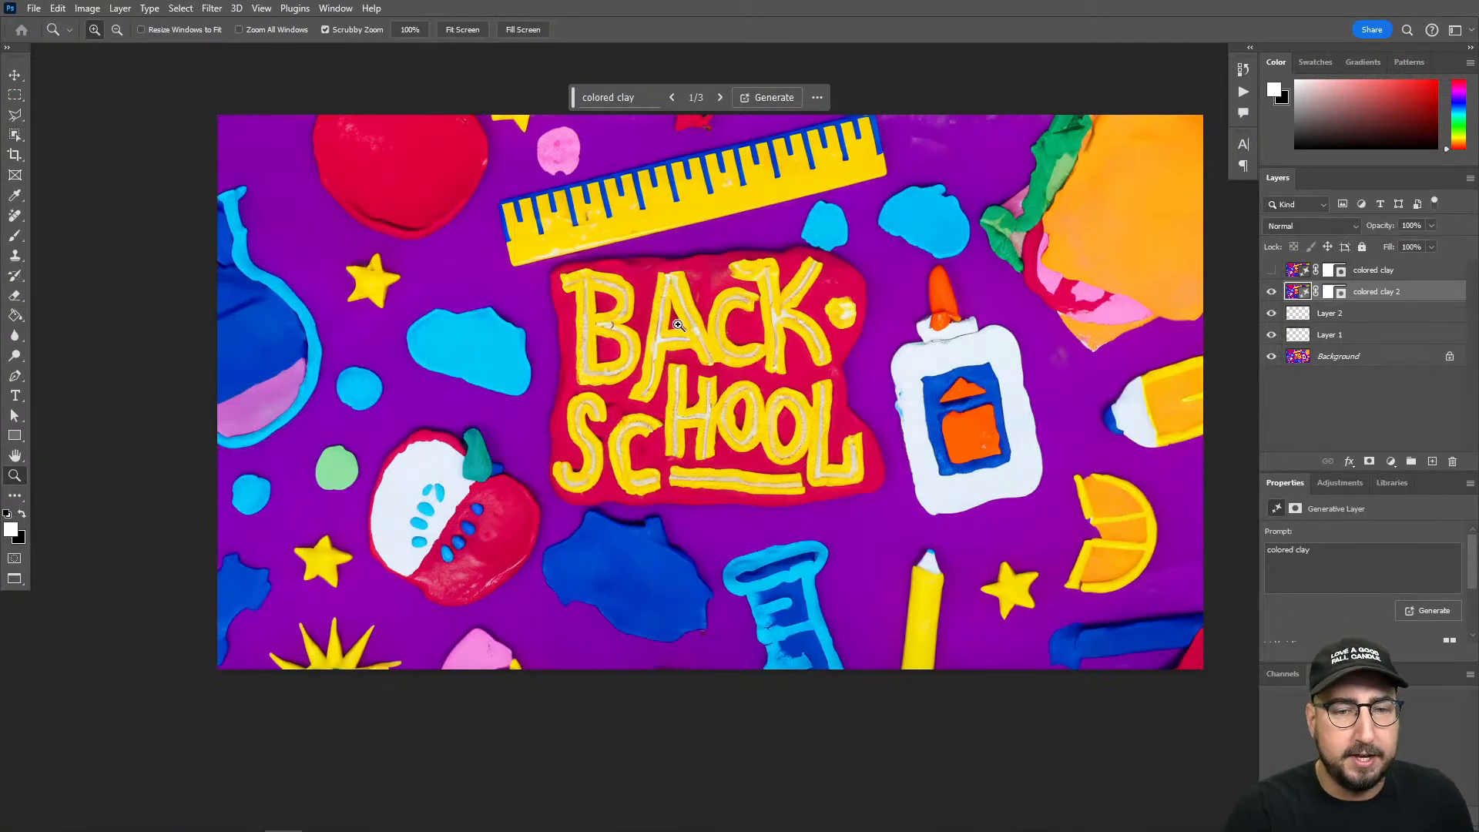
key(ctrl+n)
key(Return)
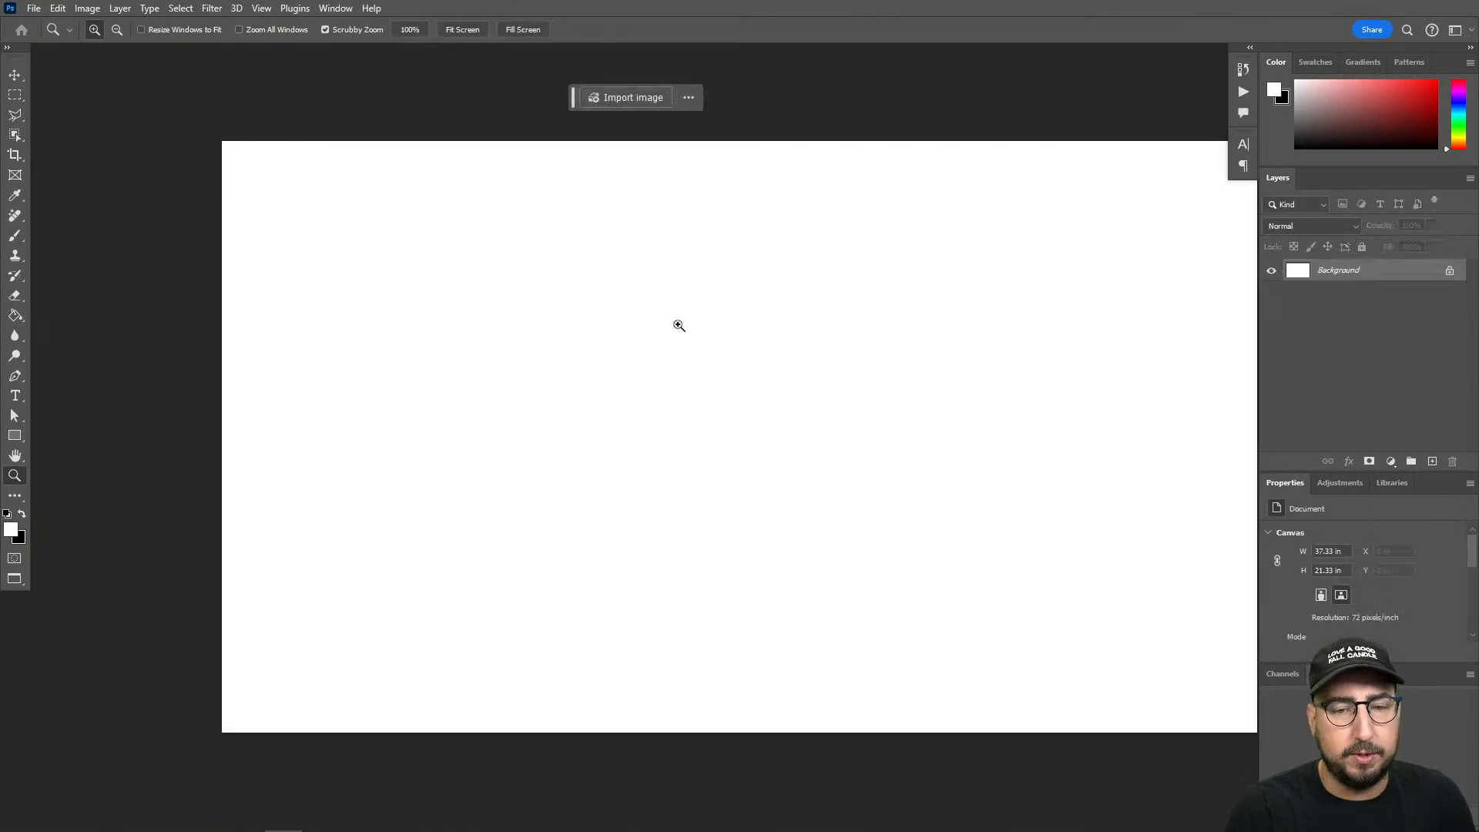
key(ctrl+v)
drag(678, 325, 600, 303)
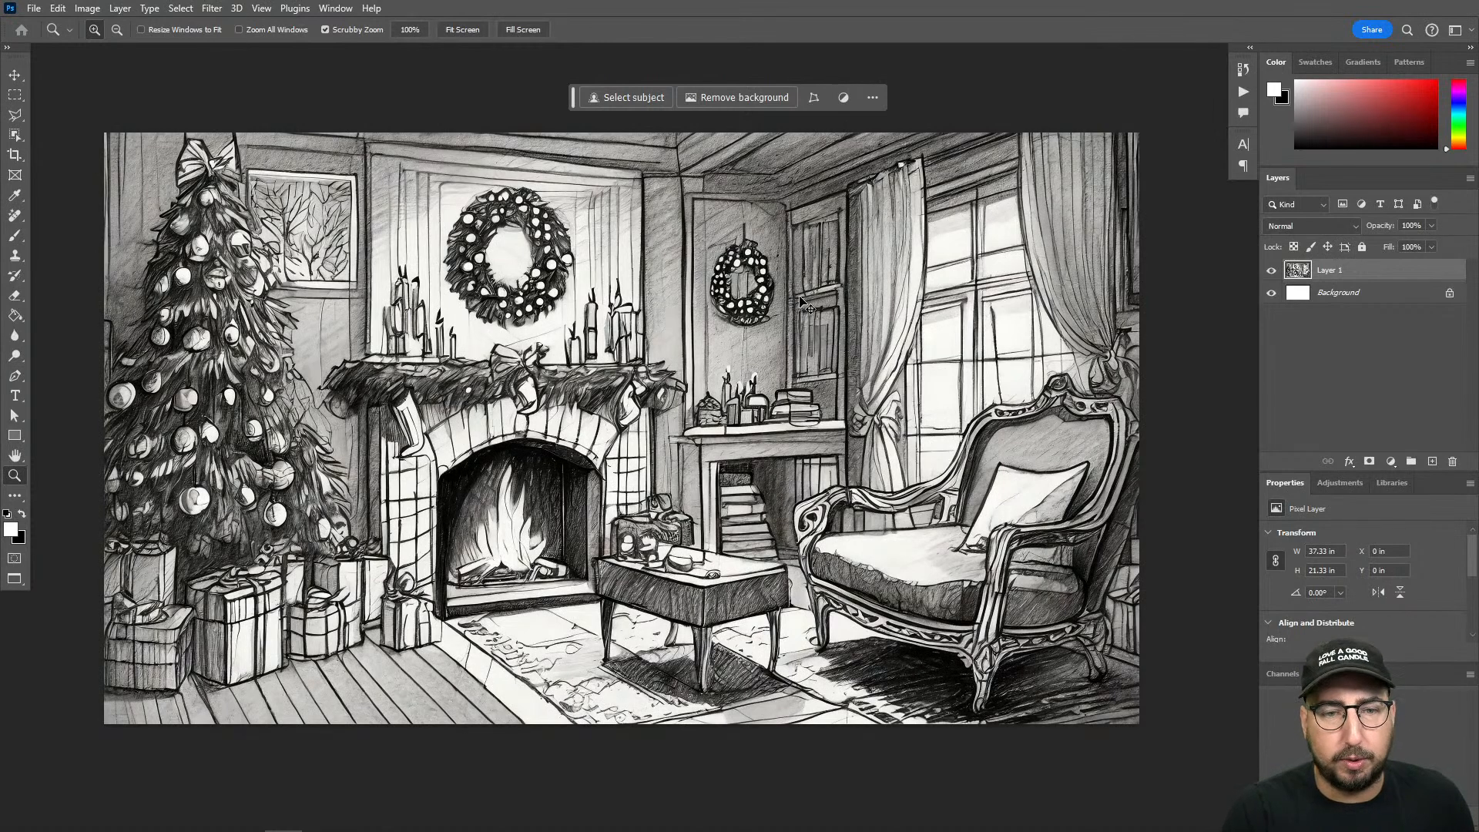
Step: Add a blank layer above the sketch and fill the whole canvas with black in Quick Mask mode
key(ctrl+shift+n)
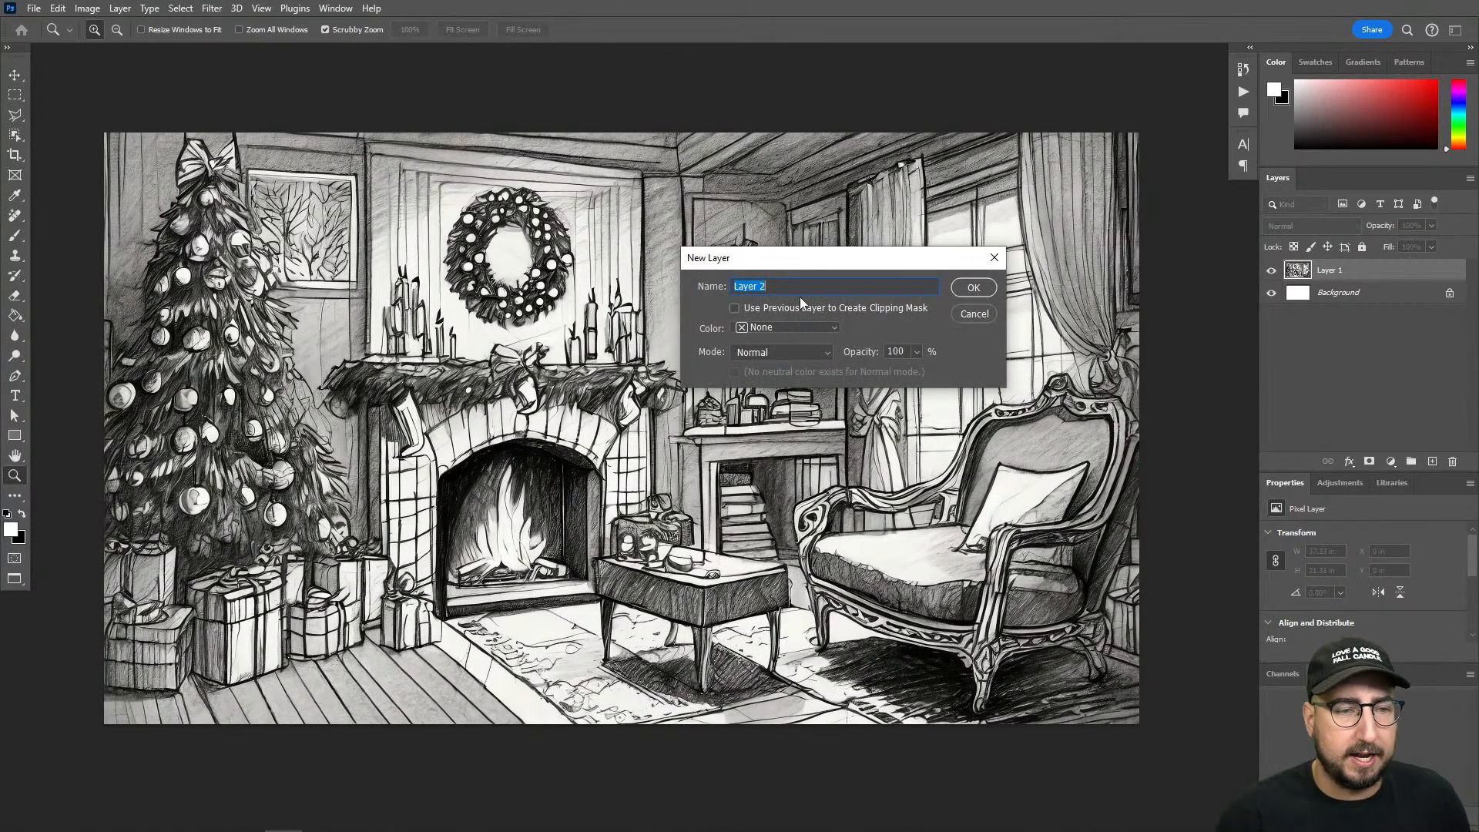
click(973, 289)
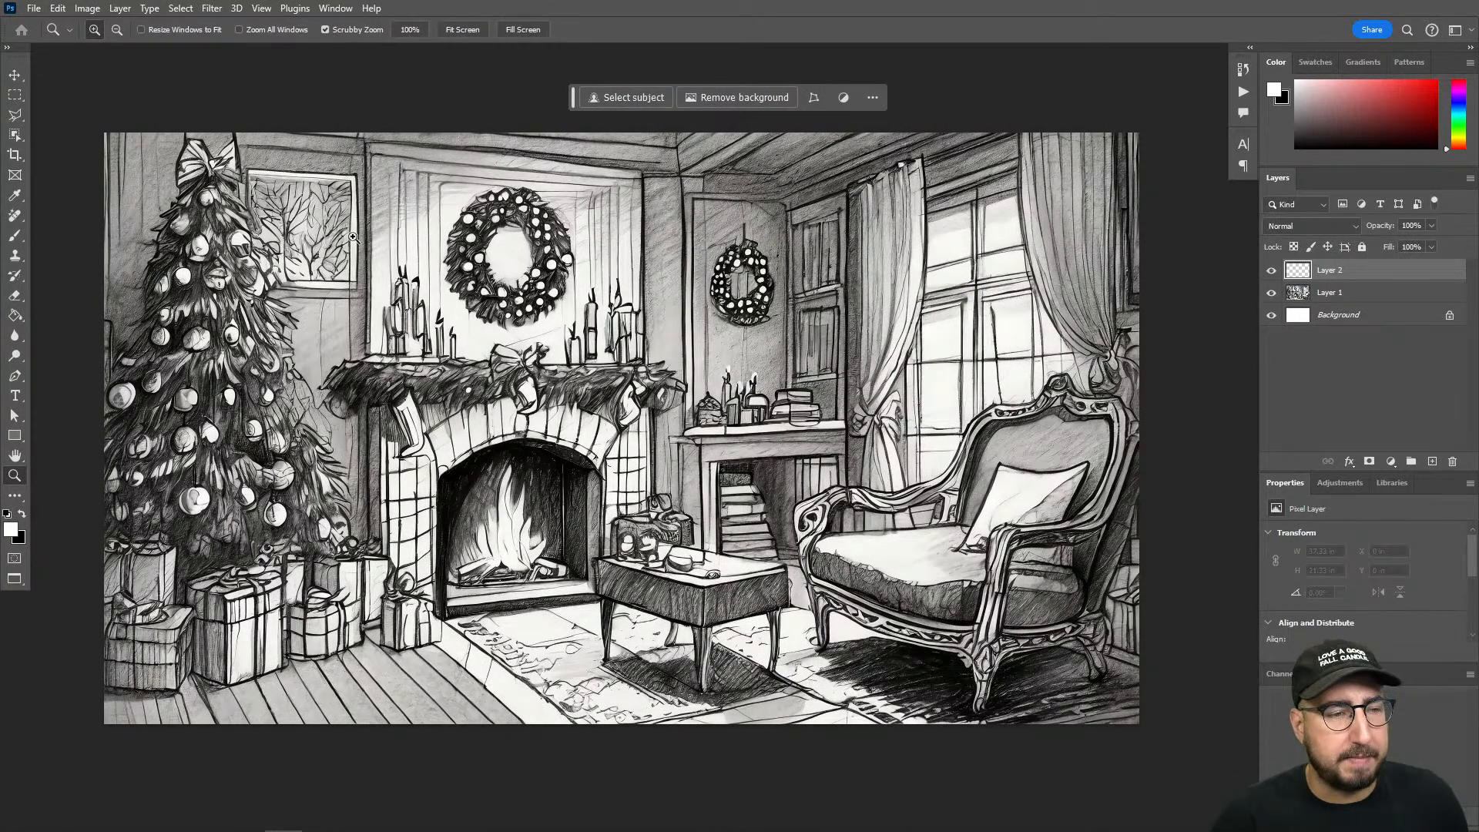
key(d)
key(q)
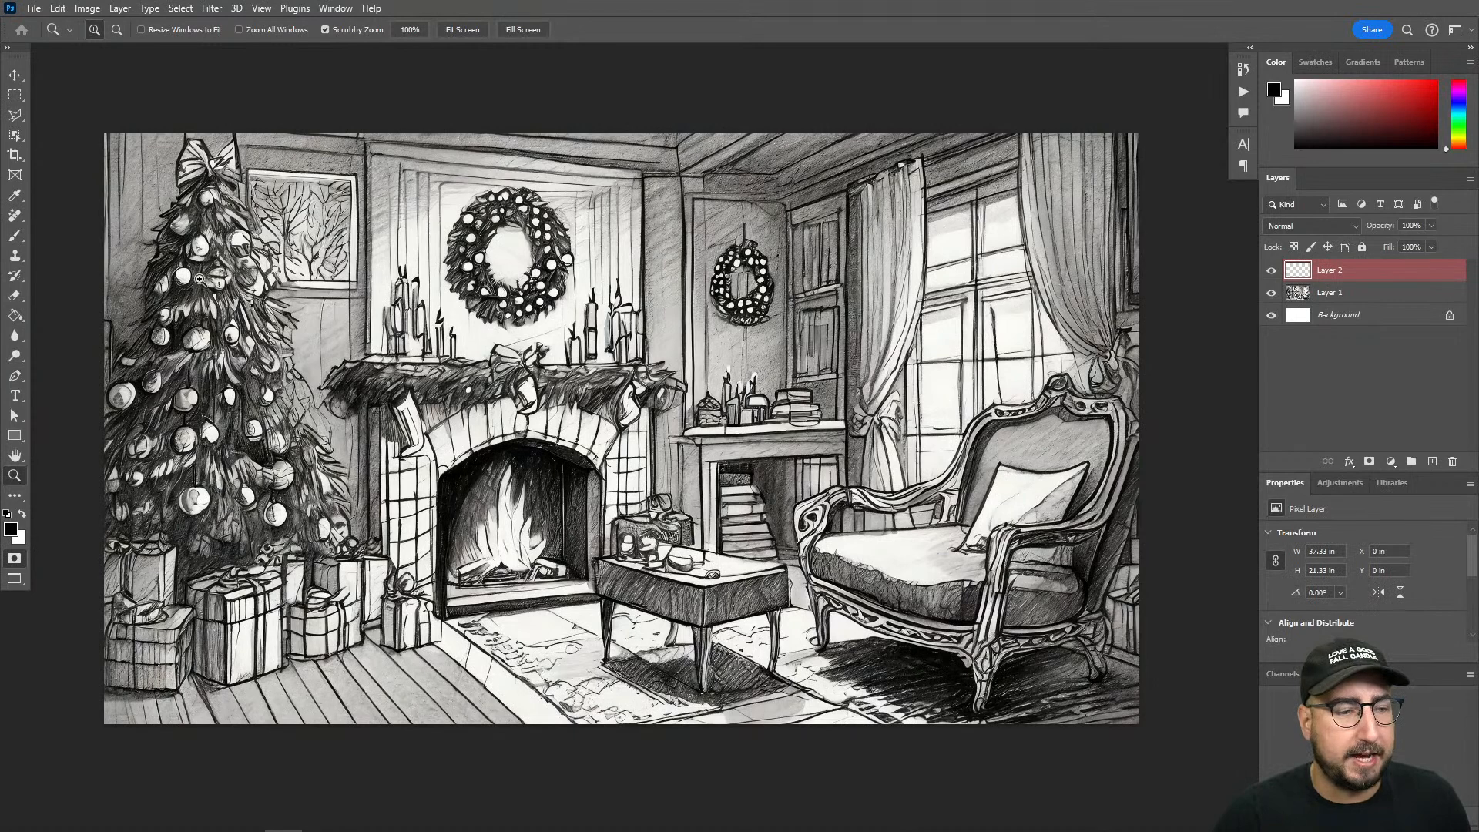
key(g)
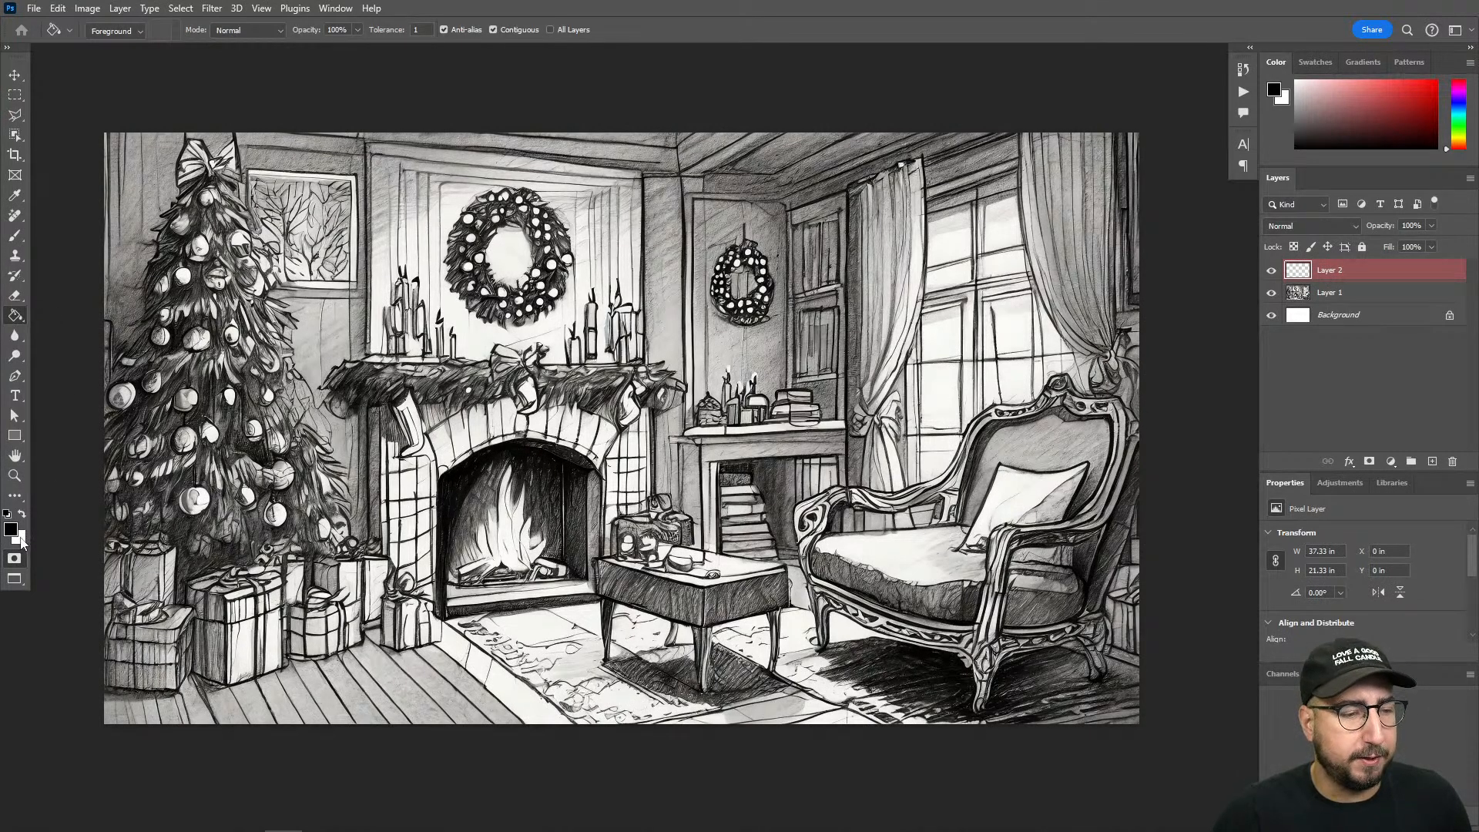
key(q)
click(649, 334)
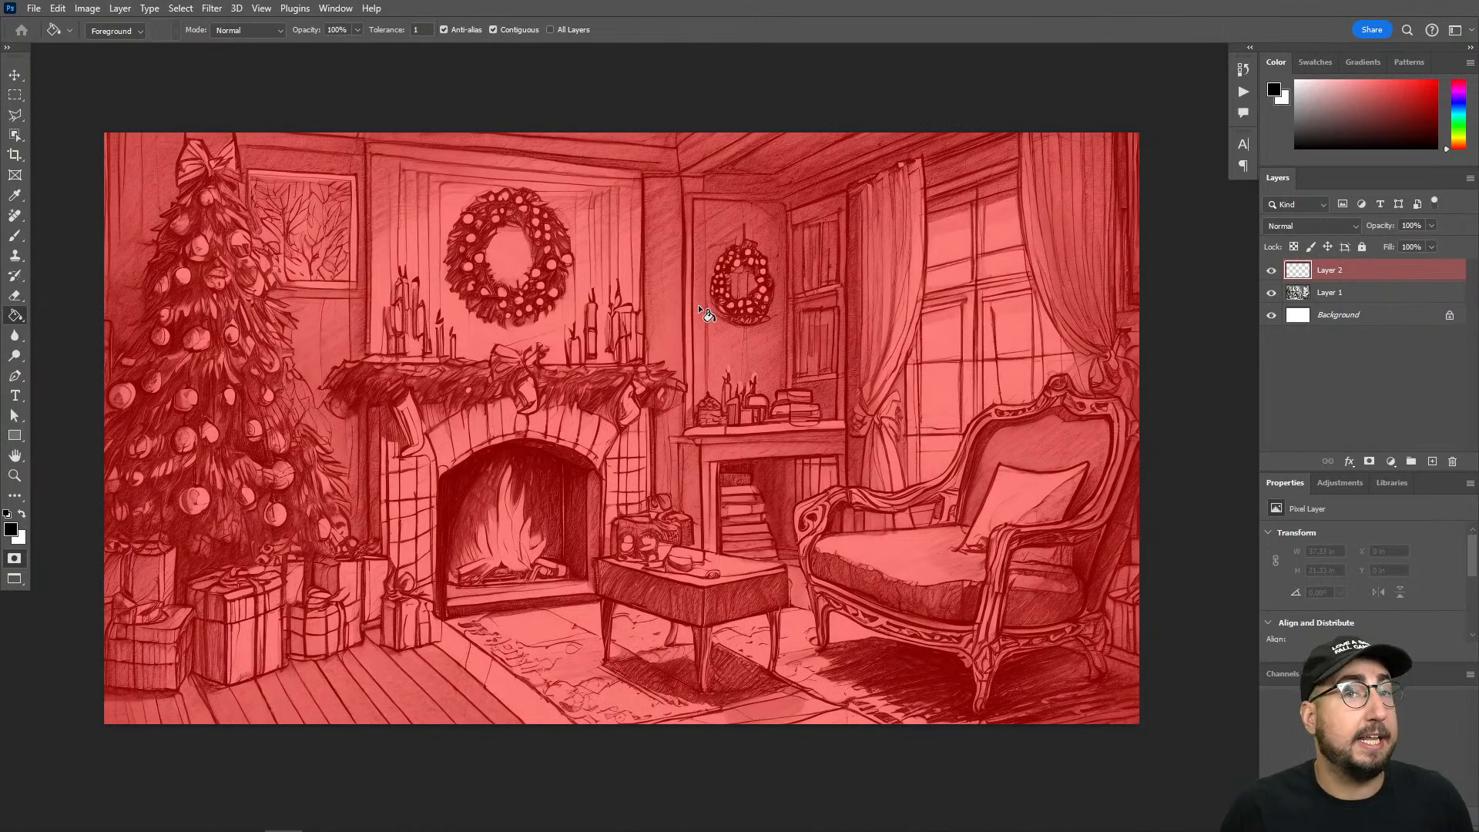
Step: Fade the Quick Mask fill to 90% opacity and convert the mask into a selection
key(ctrl+shift+f)
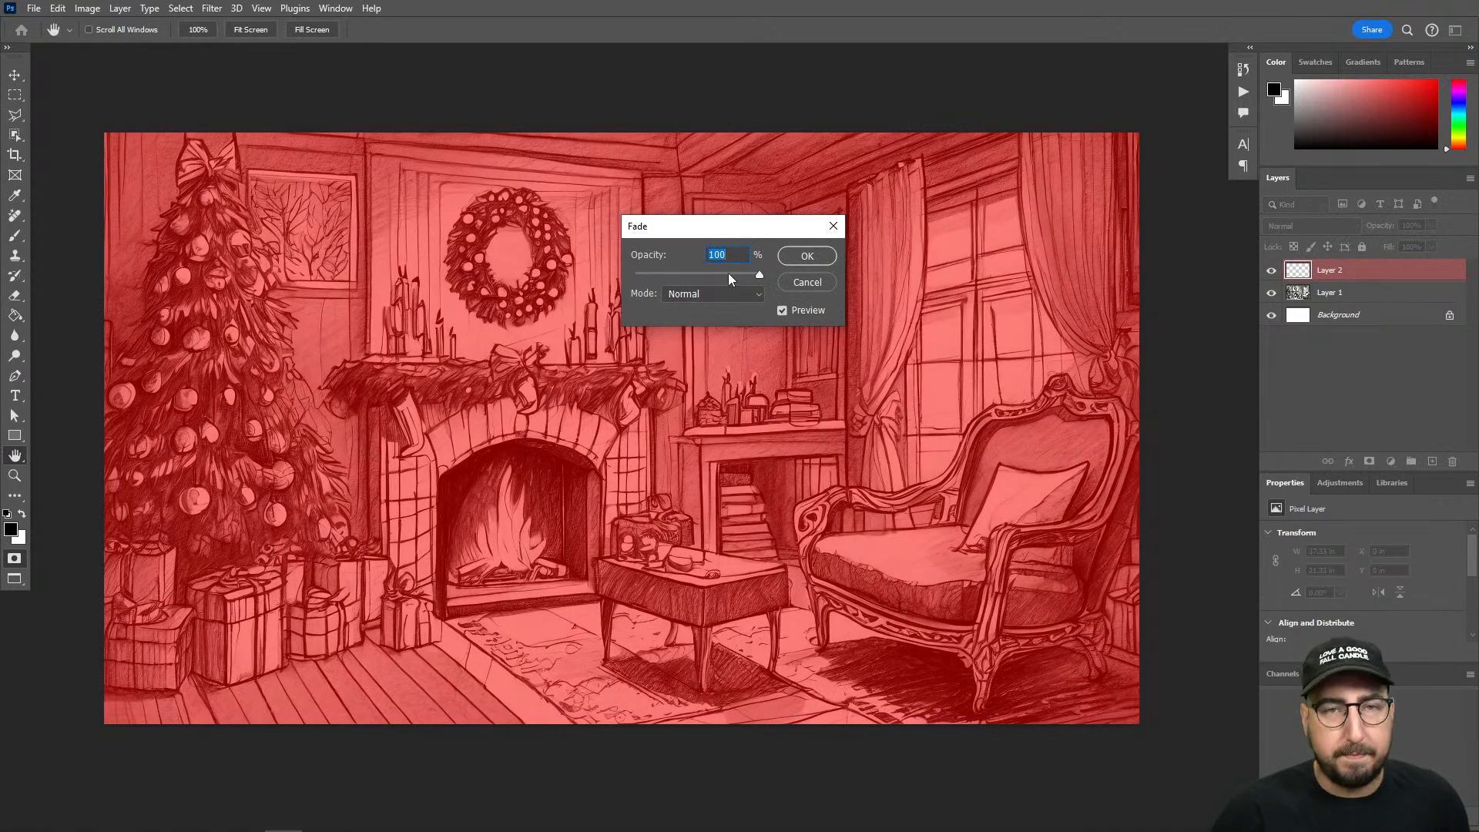
text(90)
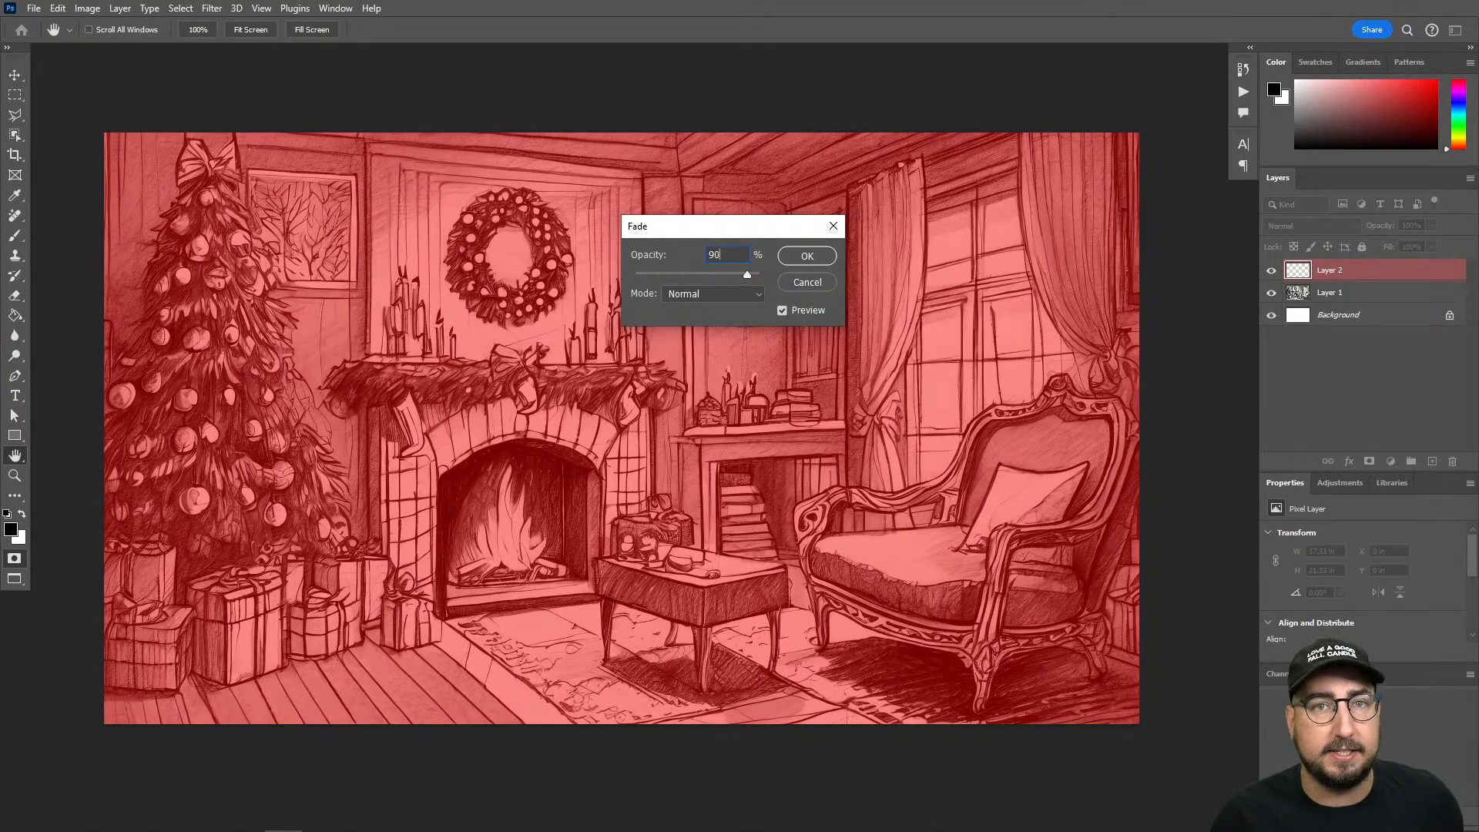
click(811, 254)
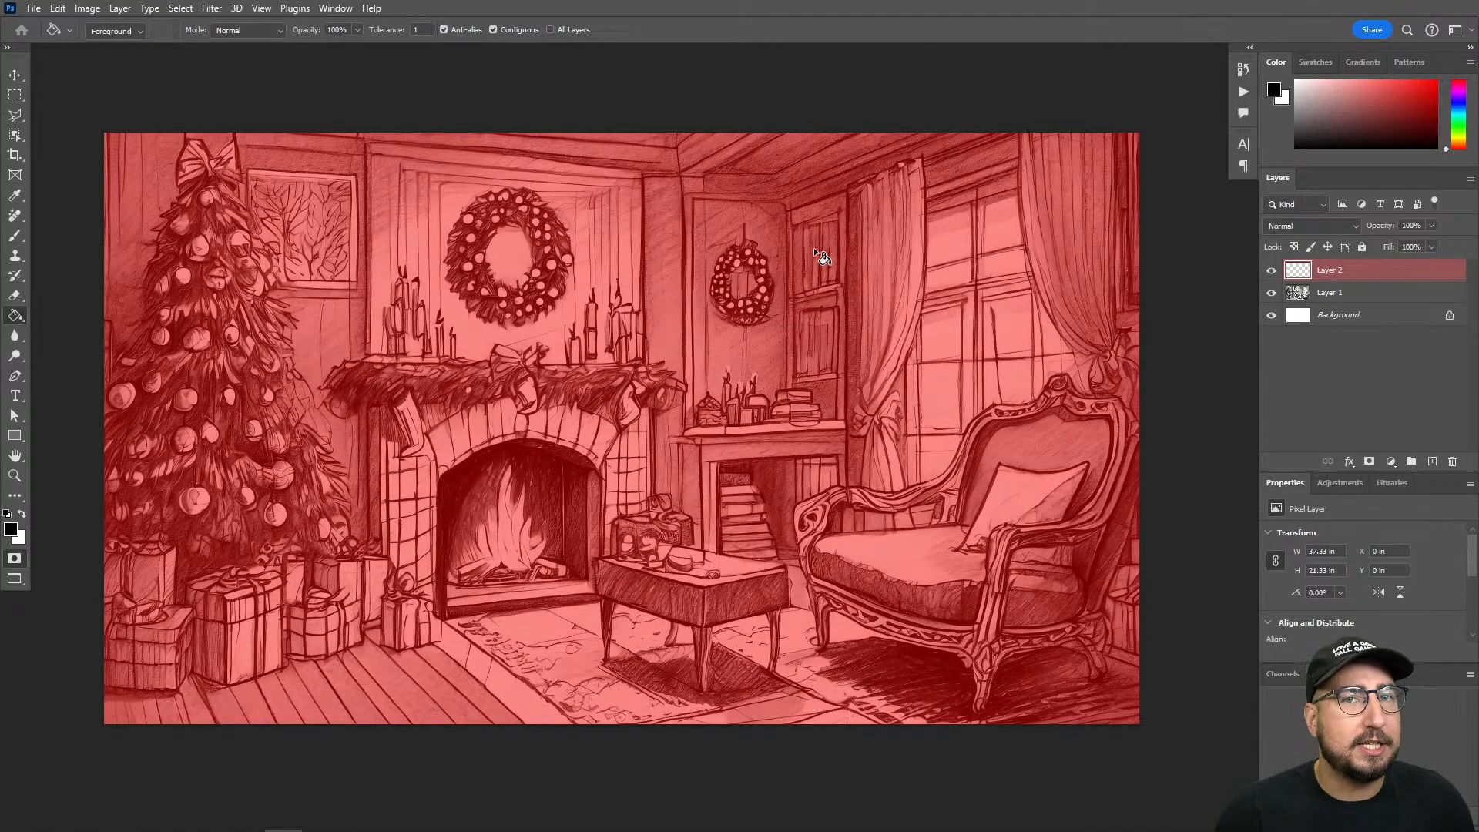
key(q)
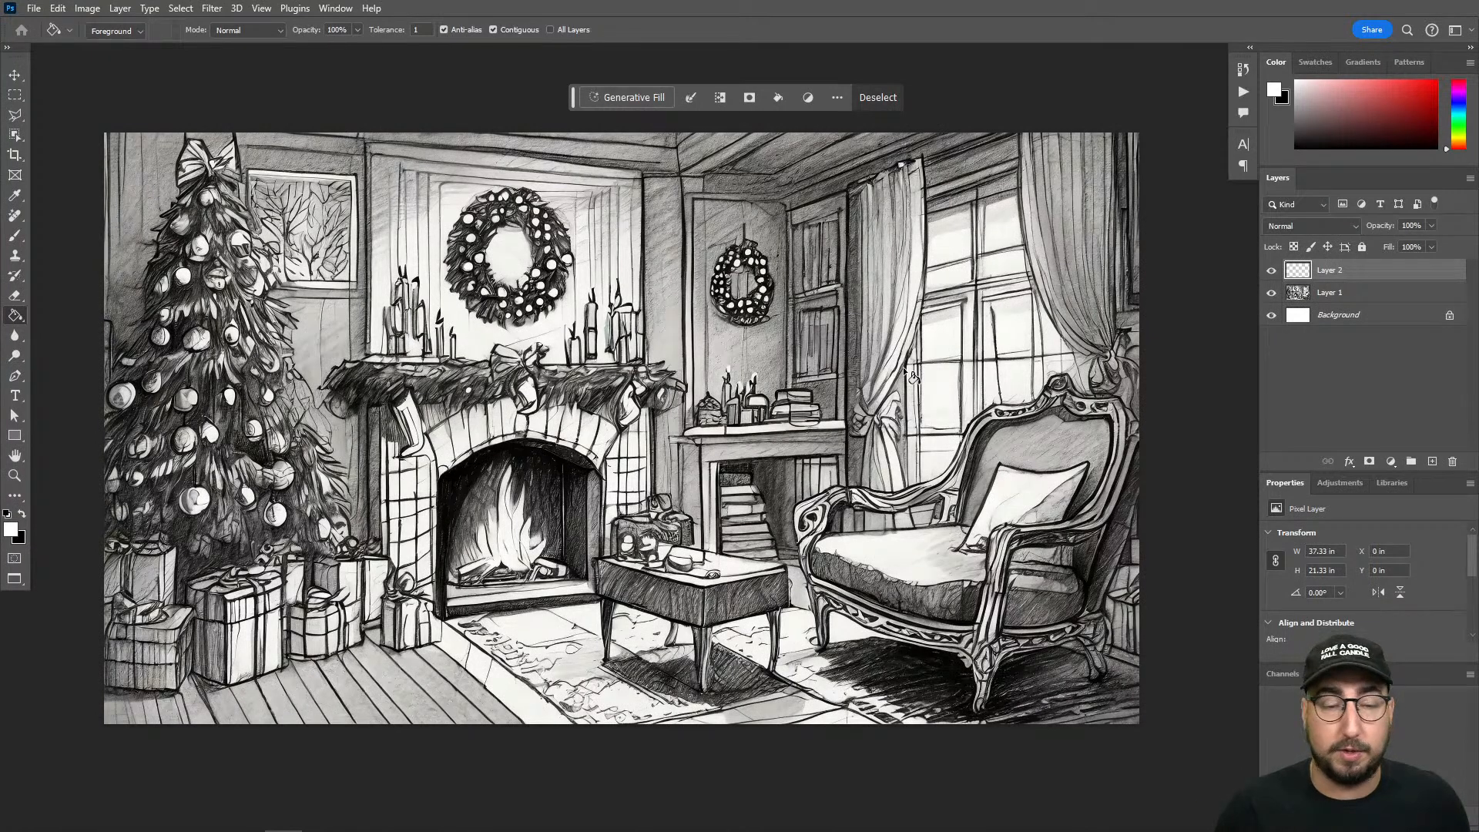
Step: Start a Generative Fill prompt with "living room with christmas tree and gifts on the left, a fireplace with a wreath over it,"
click(636, 97)
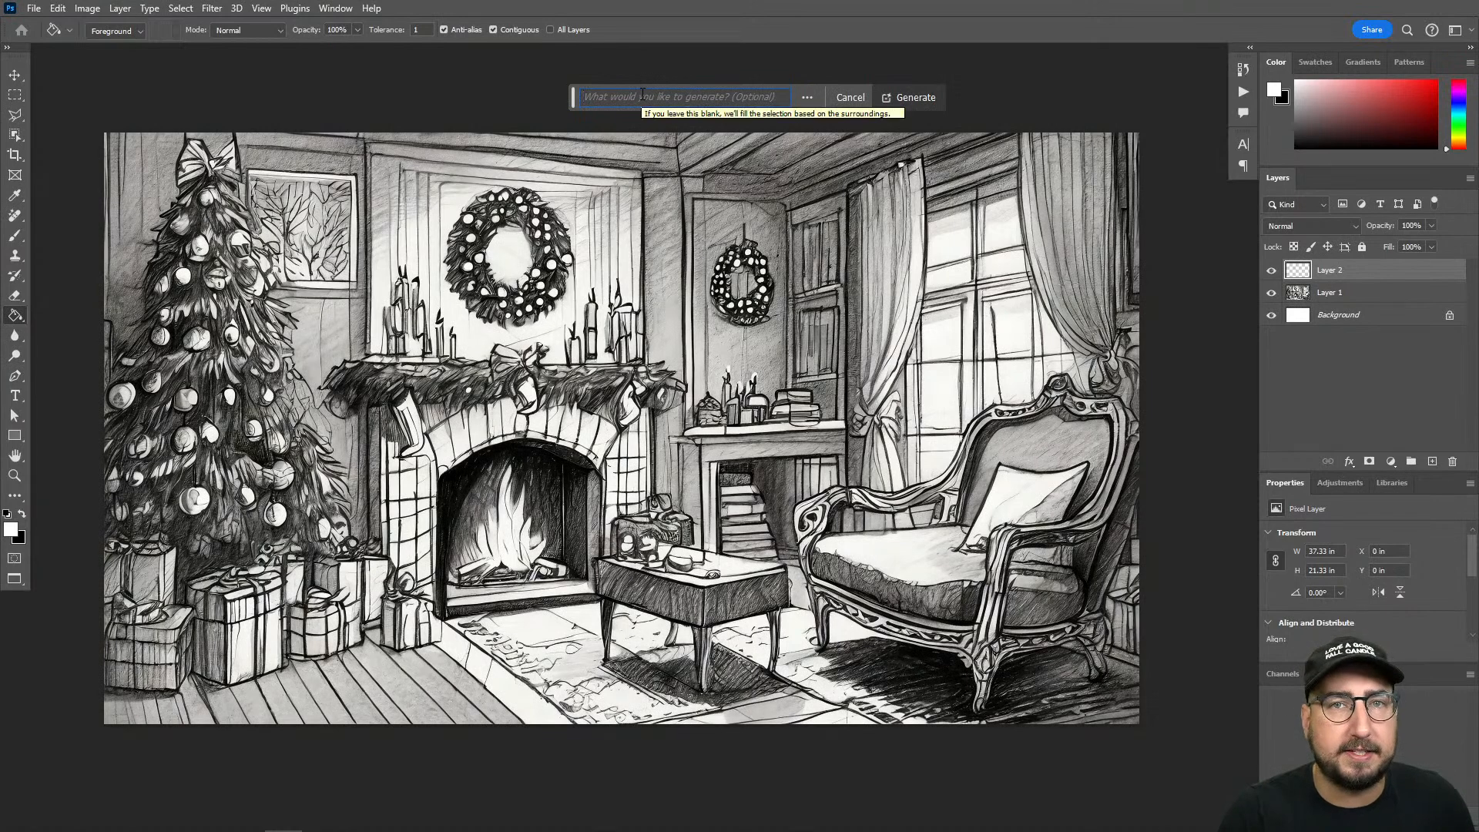
text(living)
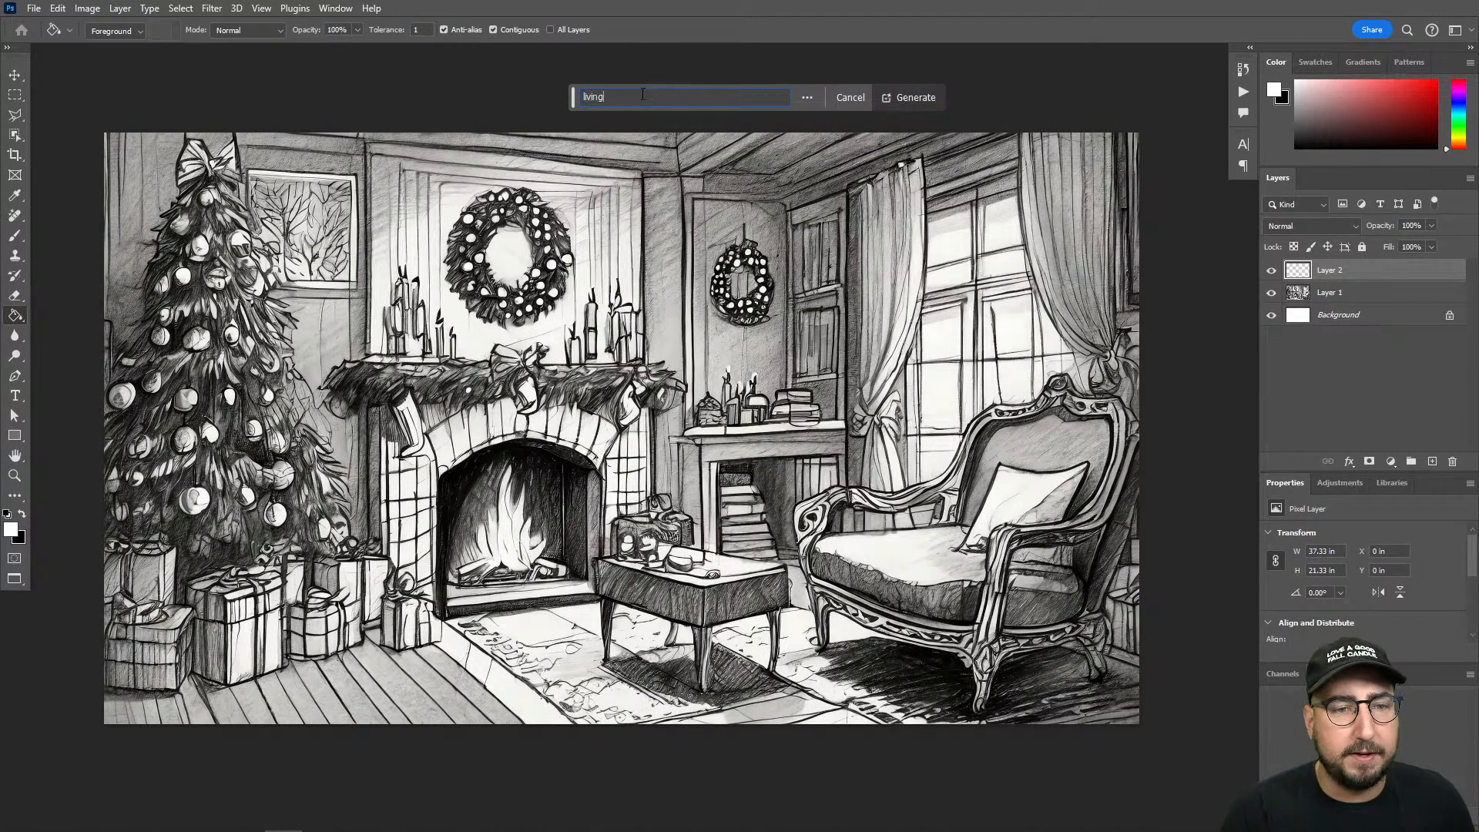
text( room wit)
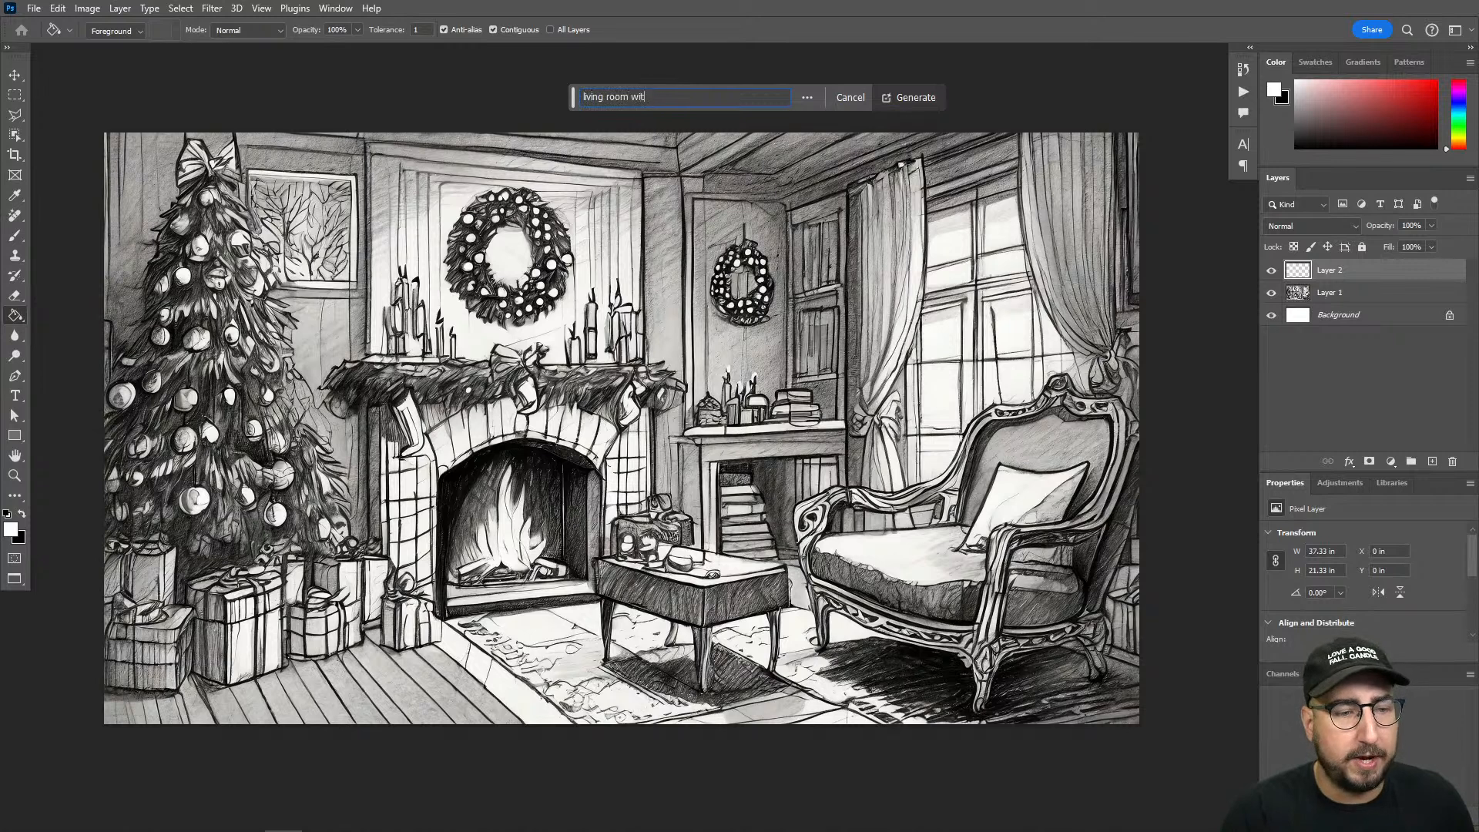
text(h christmas and)
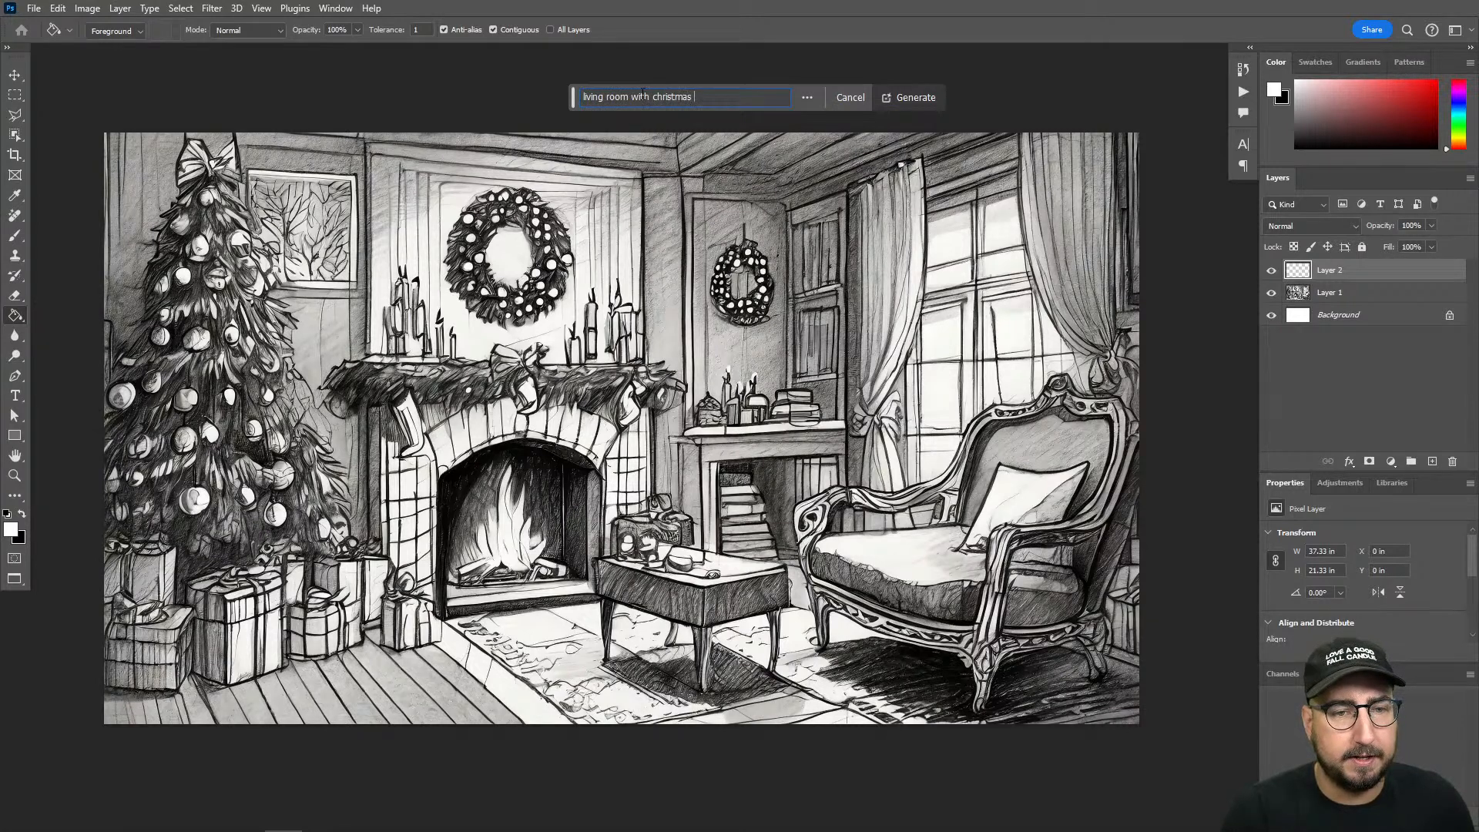
key(BackSpace)
key(BackSpace)
key(BackSpace)
key(BackSpace)
text(tree )
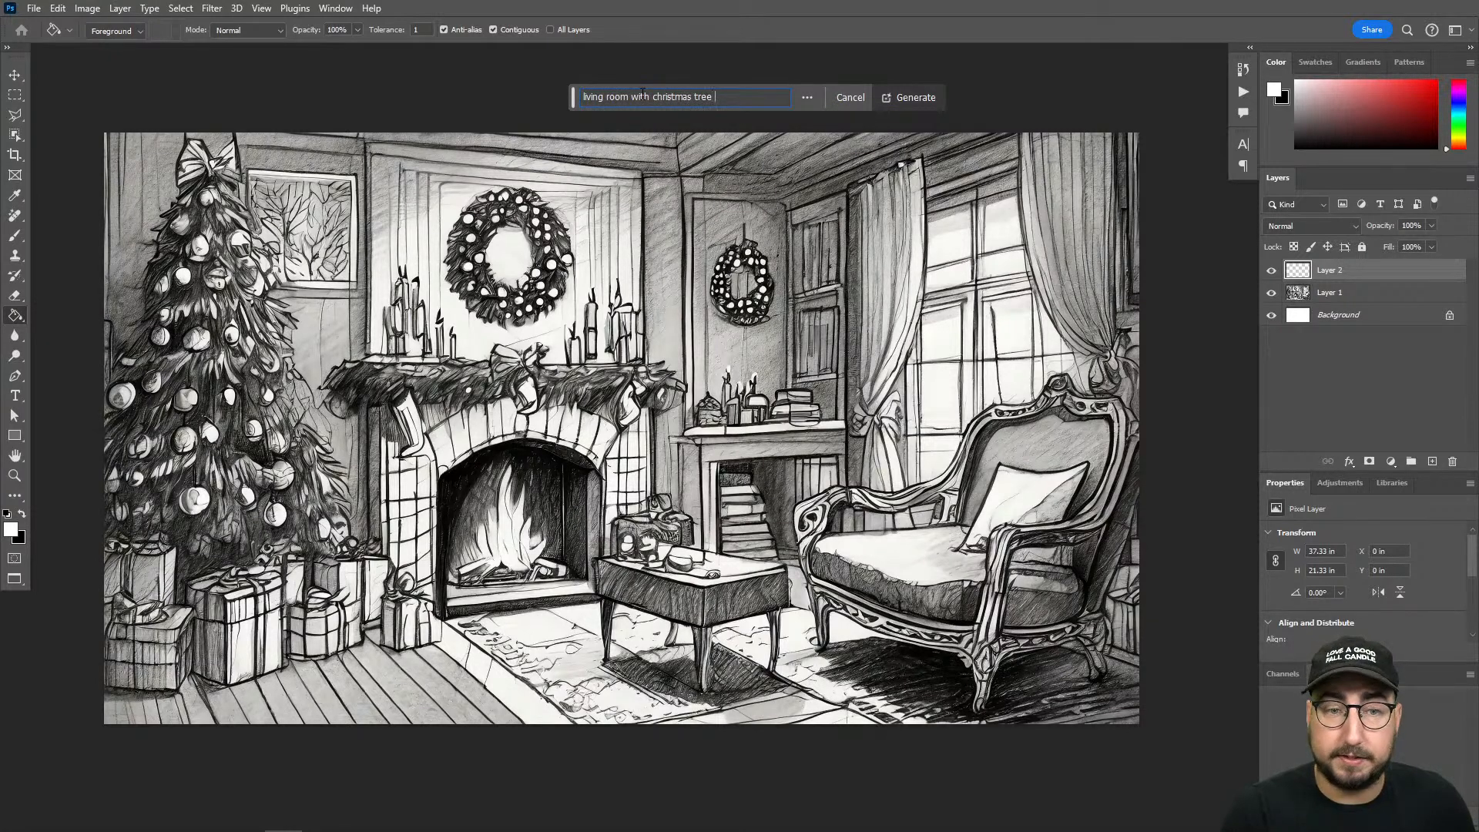
text(and giftto the)
key(BackSpace)
key(BackSpace)
key(BackSpace)
key(BackSpace)
key(BackSpace)
key(BackSpace)
text(on the left, a fireplace with a wraeath over it, )
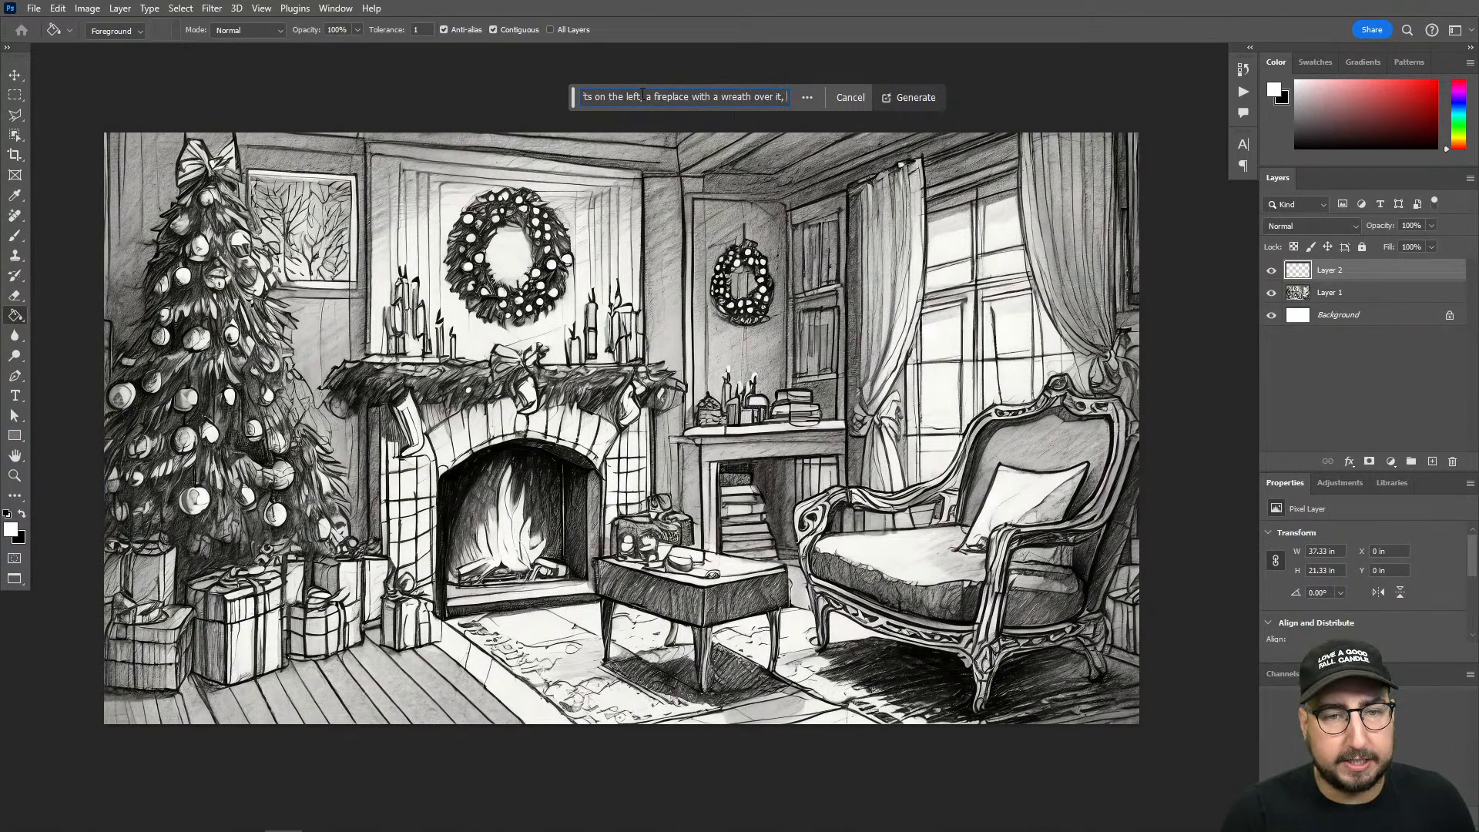
Step: Finish the prompt with "chair in front of a window, photorealistic, perfect shot, warm lighting" and generate the fill
text(a bit)
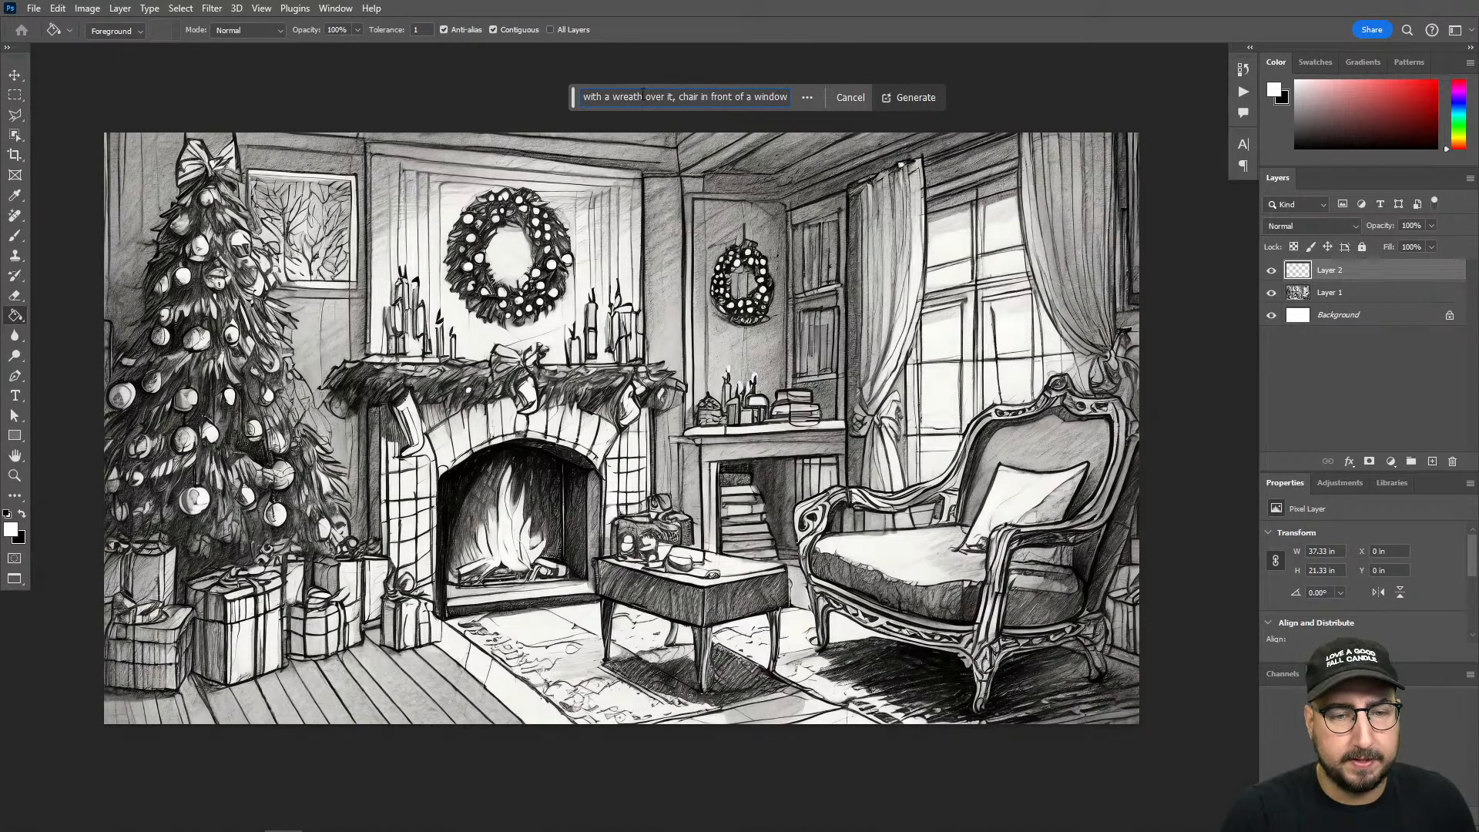
text(, photorealist)
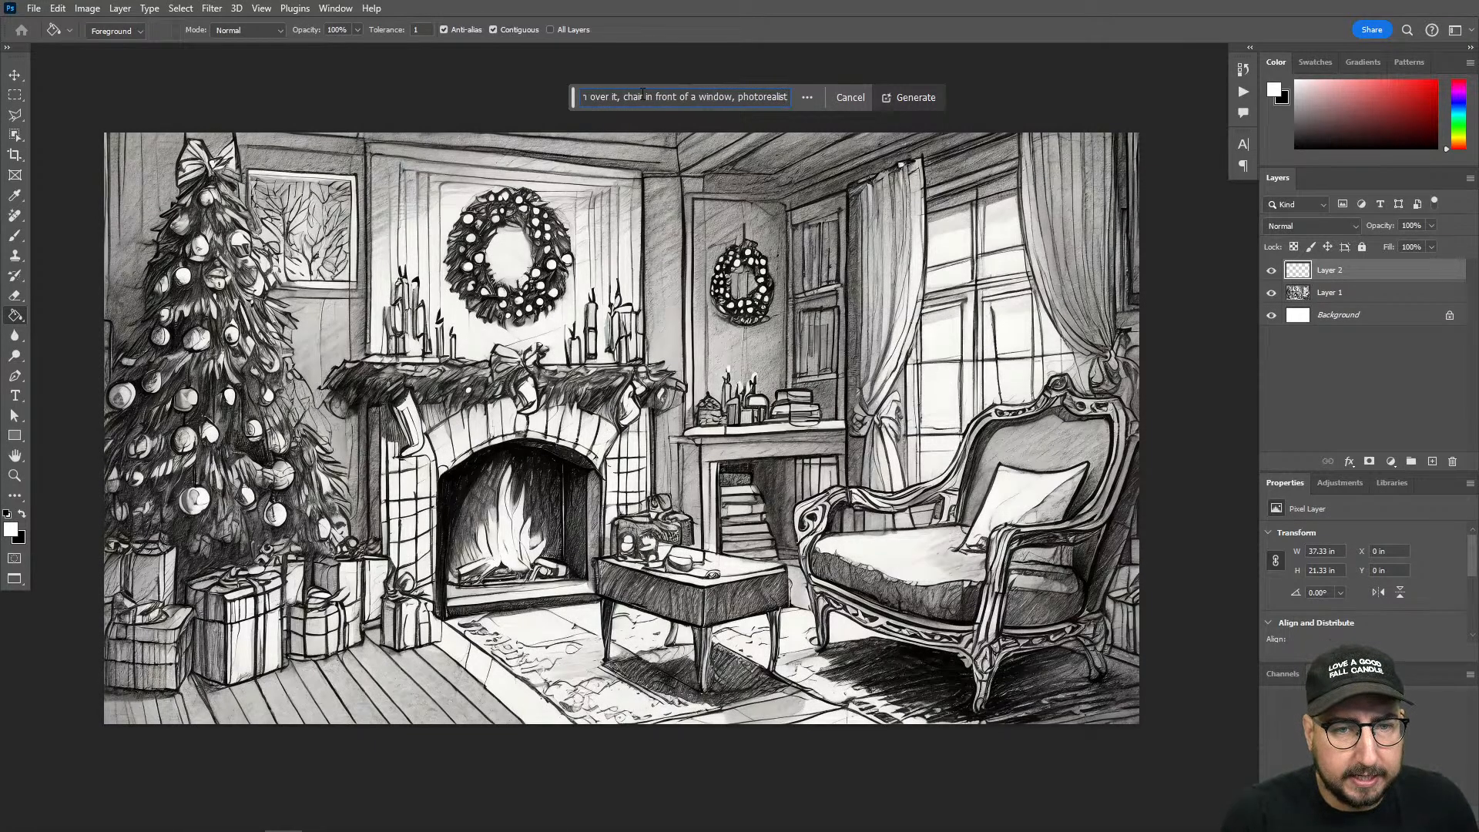
text(ic, pe)
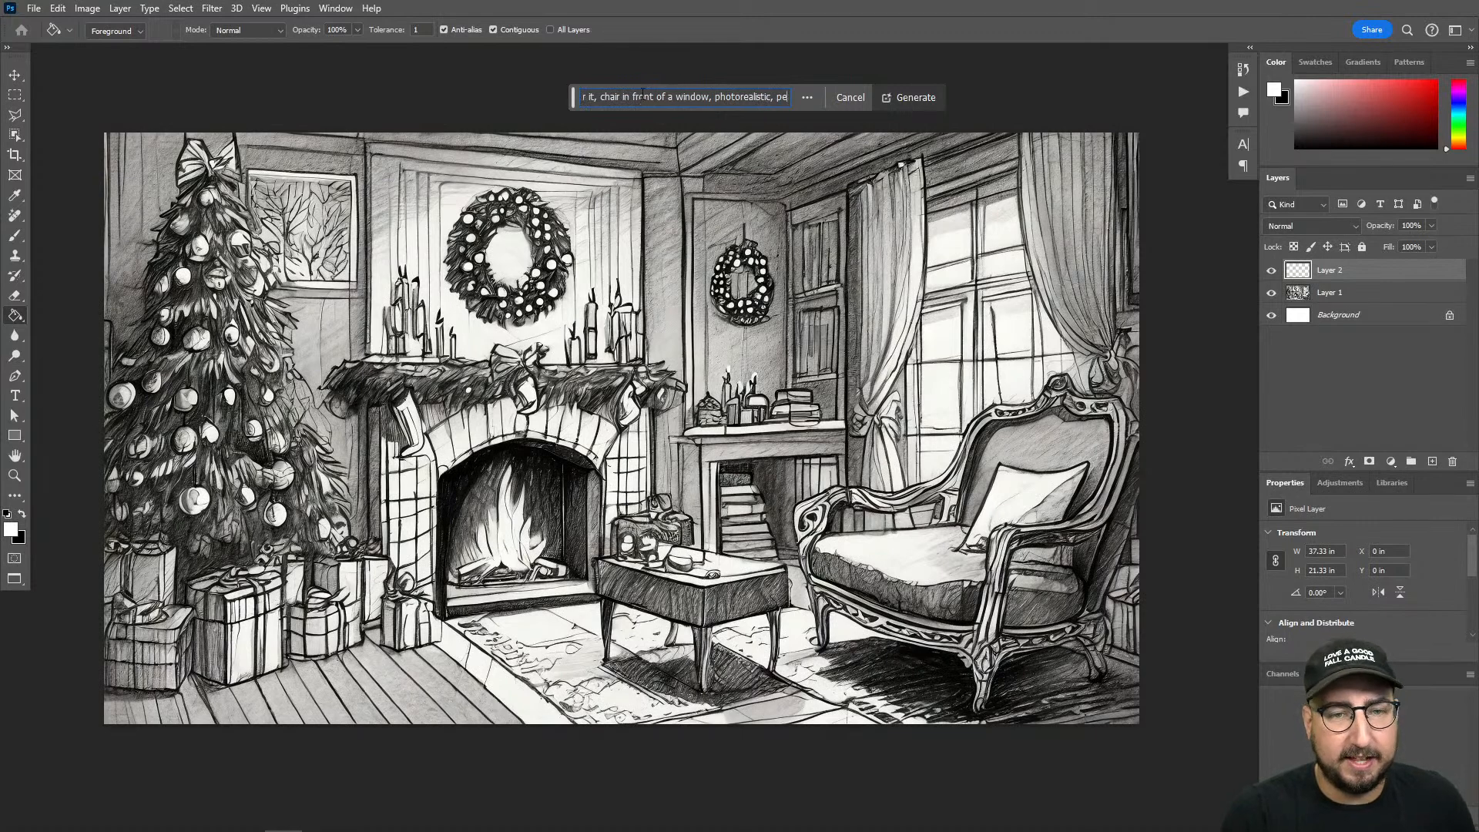
text(rfect shot,)
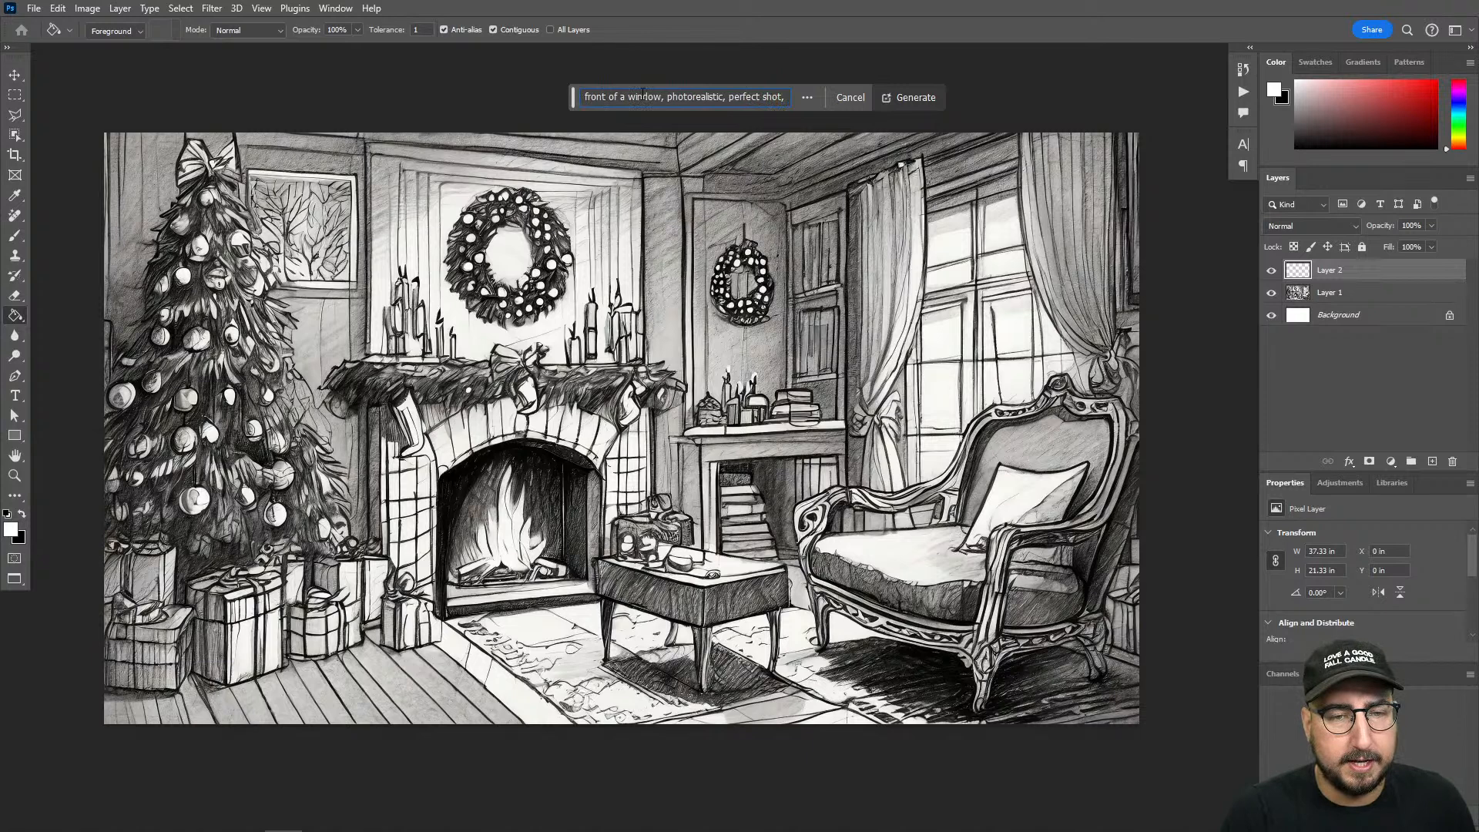
text( warm lighting)
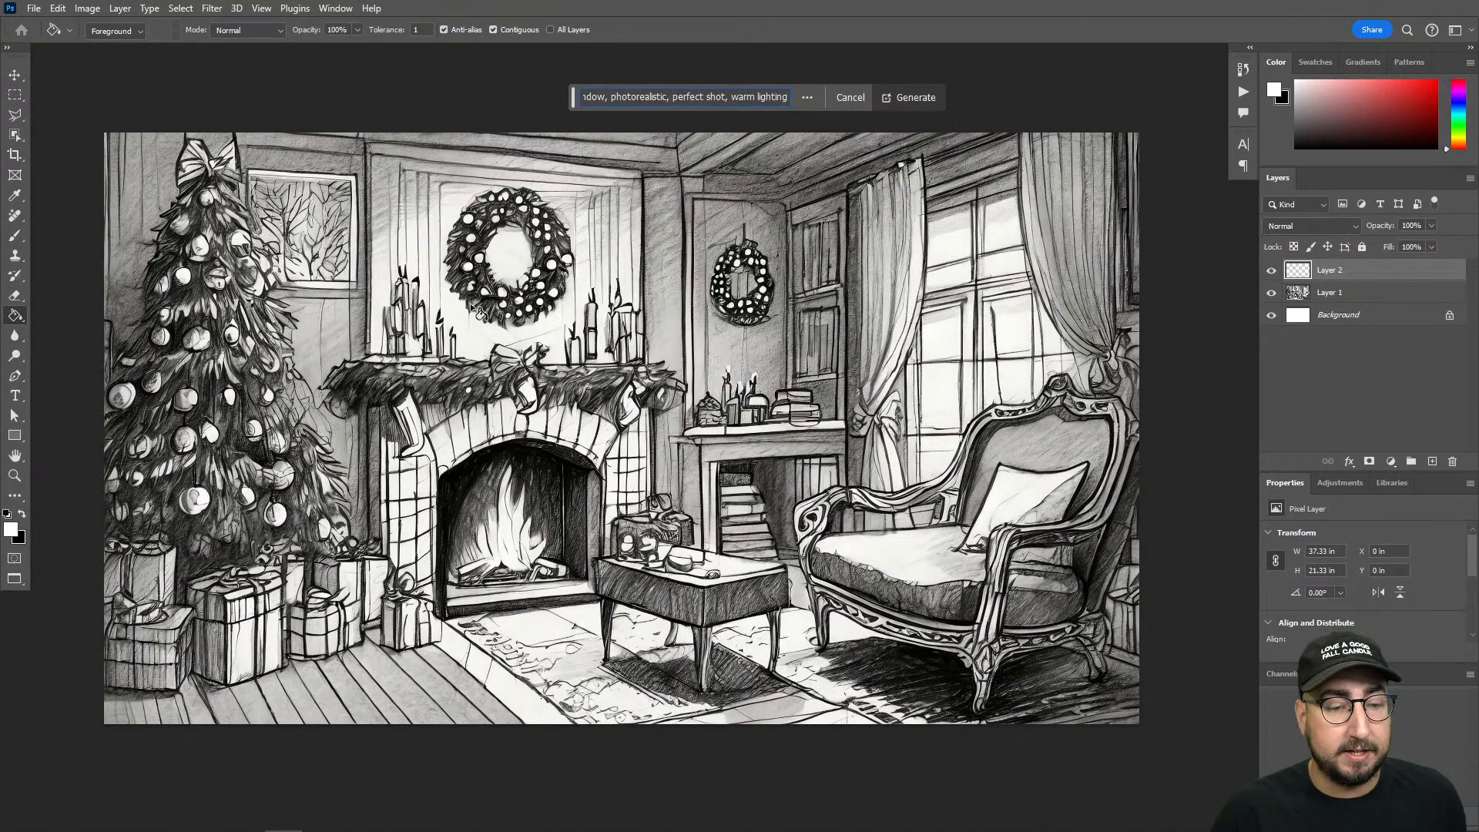
click(909, 99)
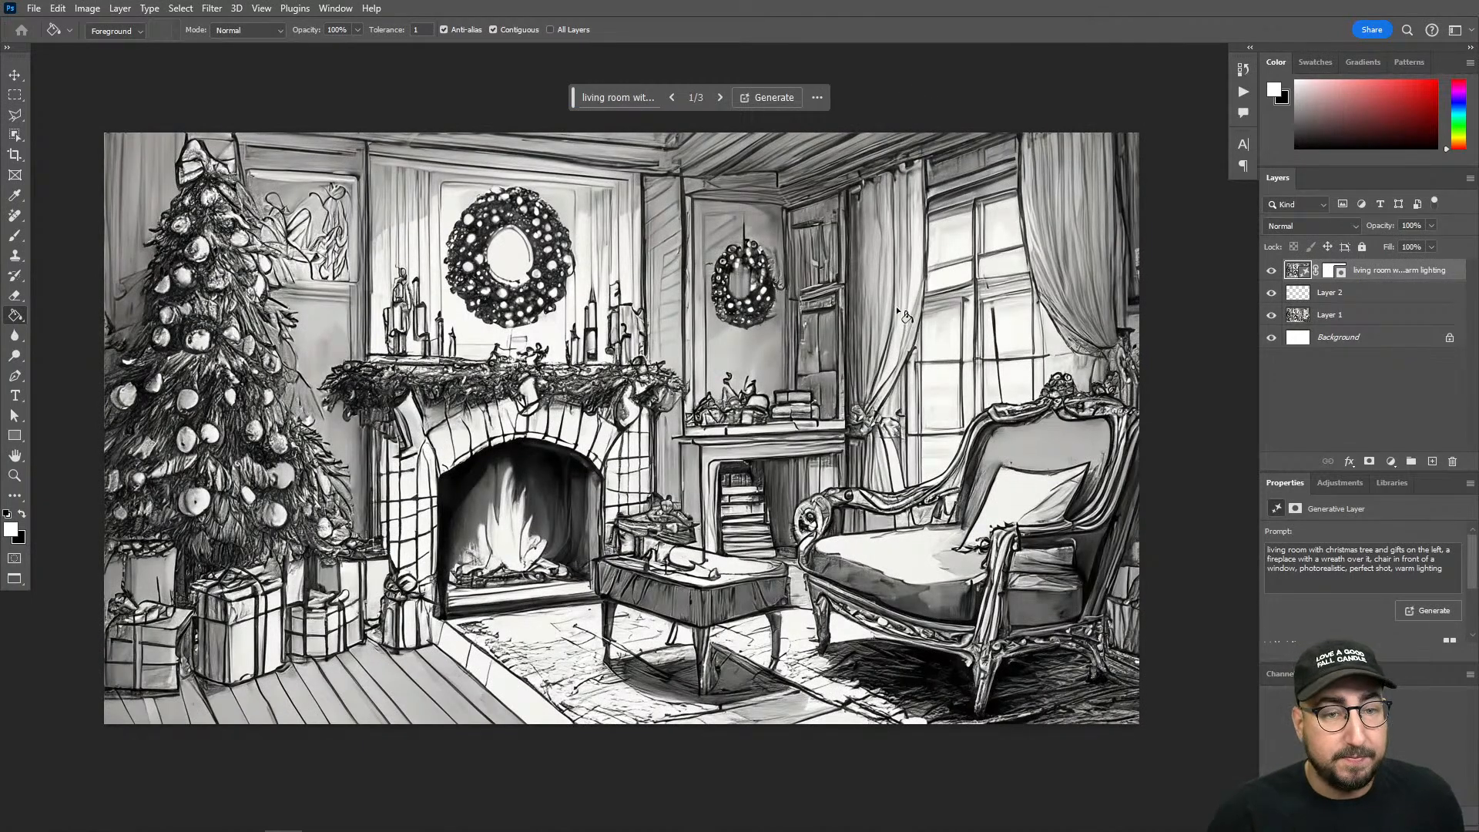
Step: Browse to the third generated variation and compare it with the original sketch by repeatedly hiding and showing the generated layer
click(718, 97)
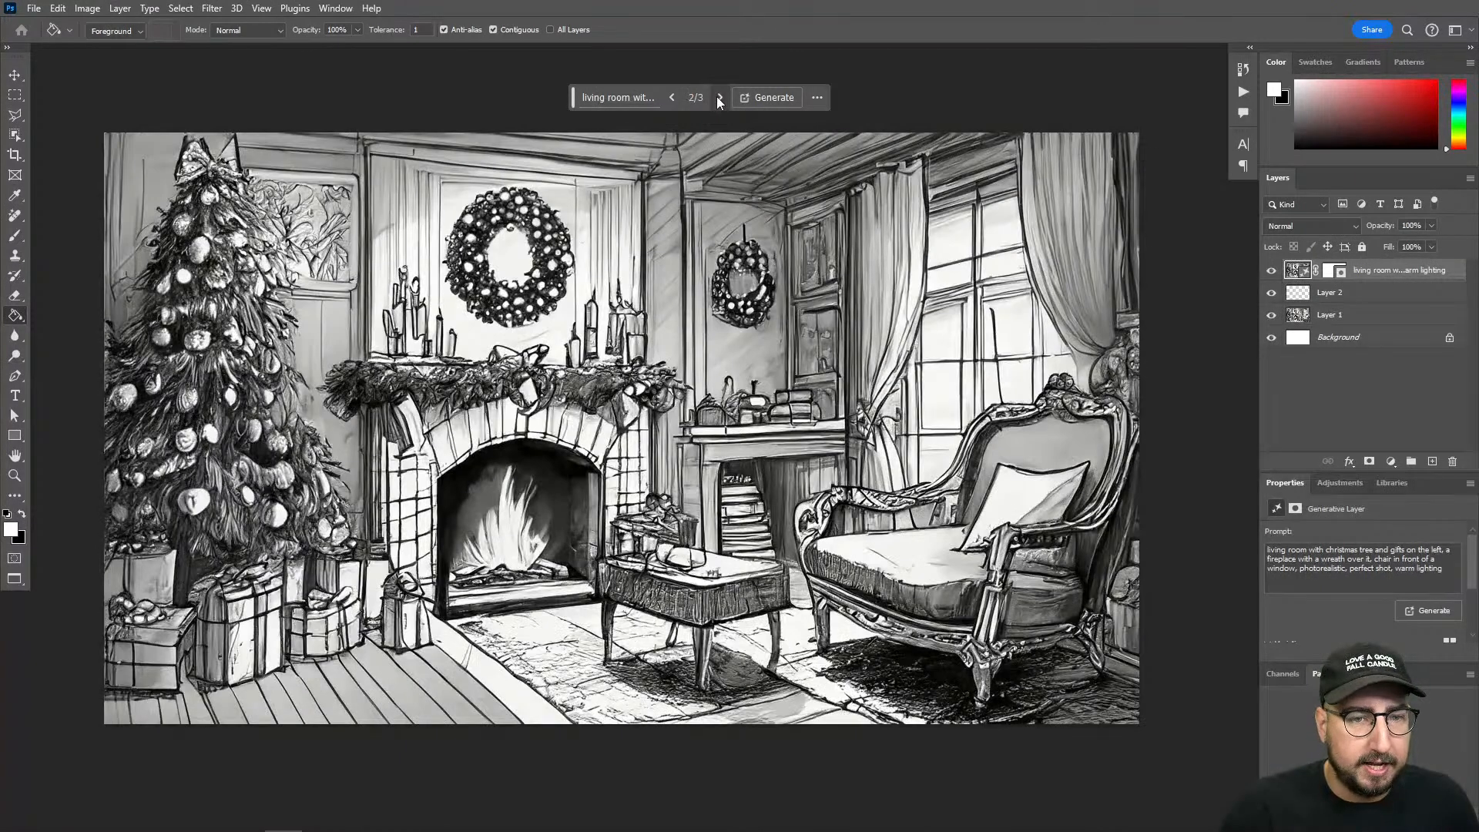
click(718, 98)
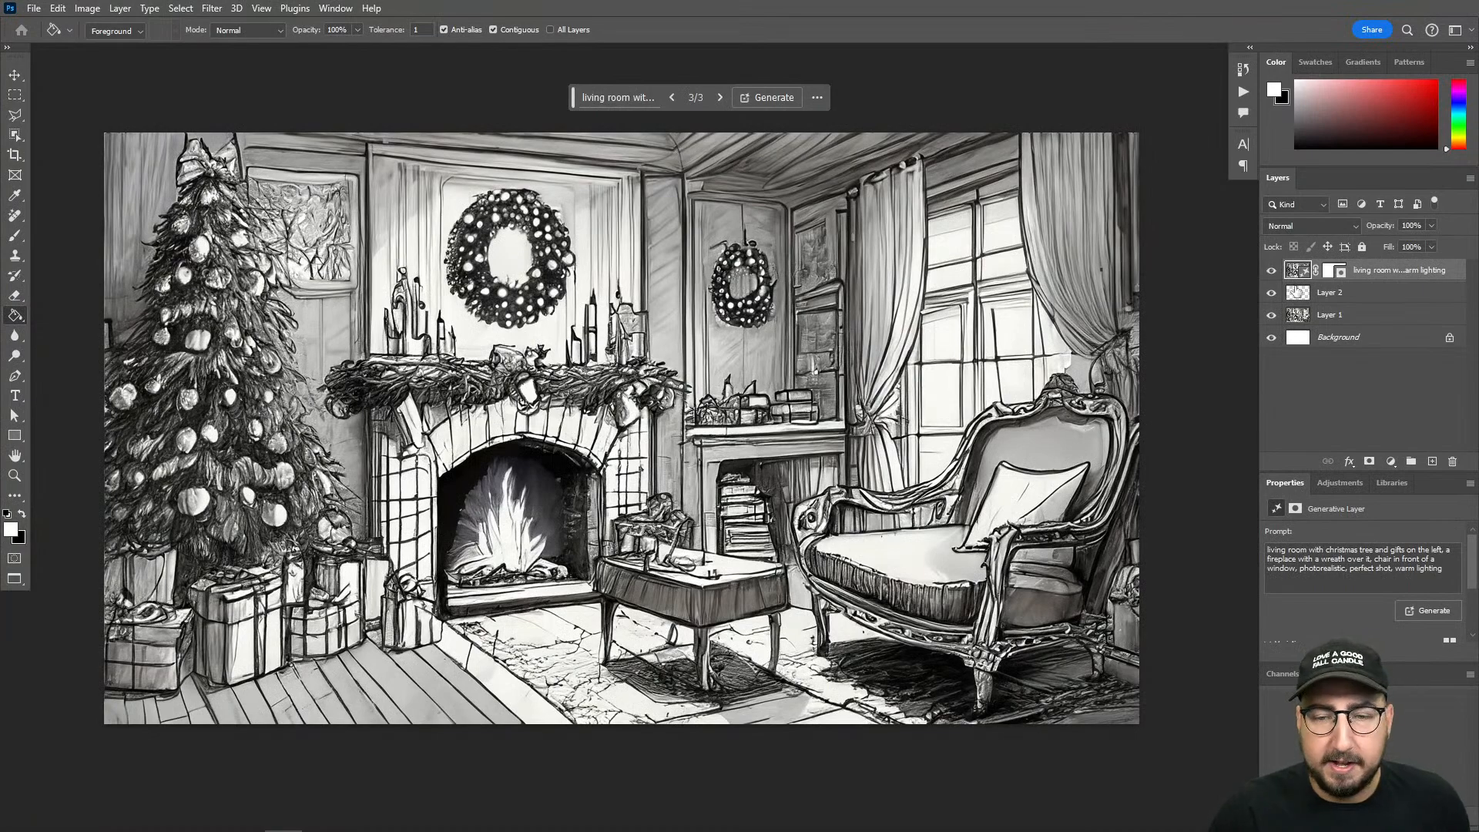
click(1272, 270)
click(1272, 270)
click(1272, 271)
click(1272, 270)
click(1272, 271)
click(1271, 270)
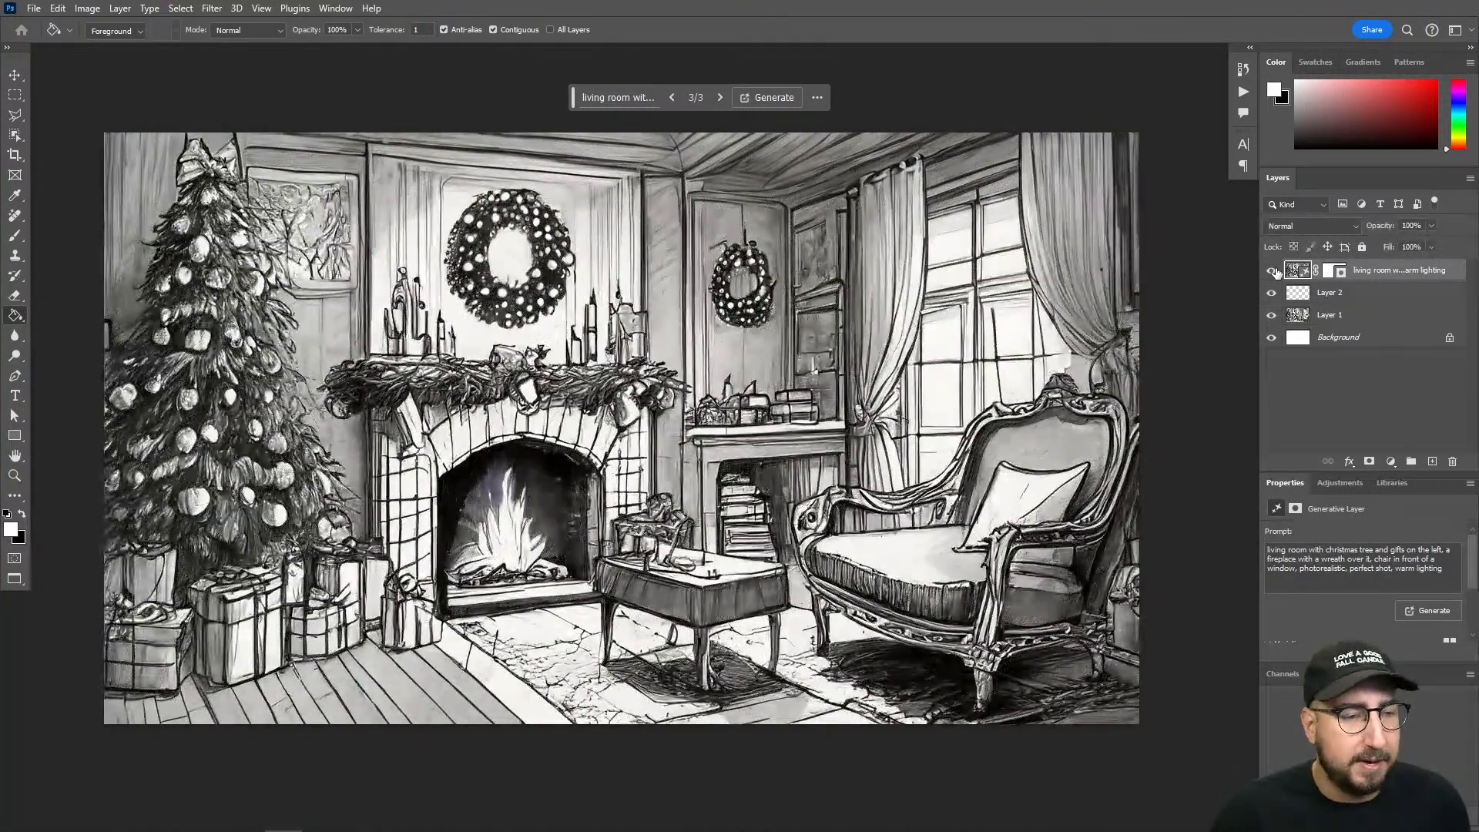
click(1272, 270)
click(1271, 271)
click(1272, 271)
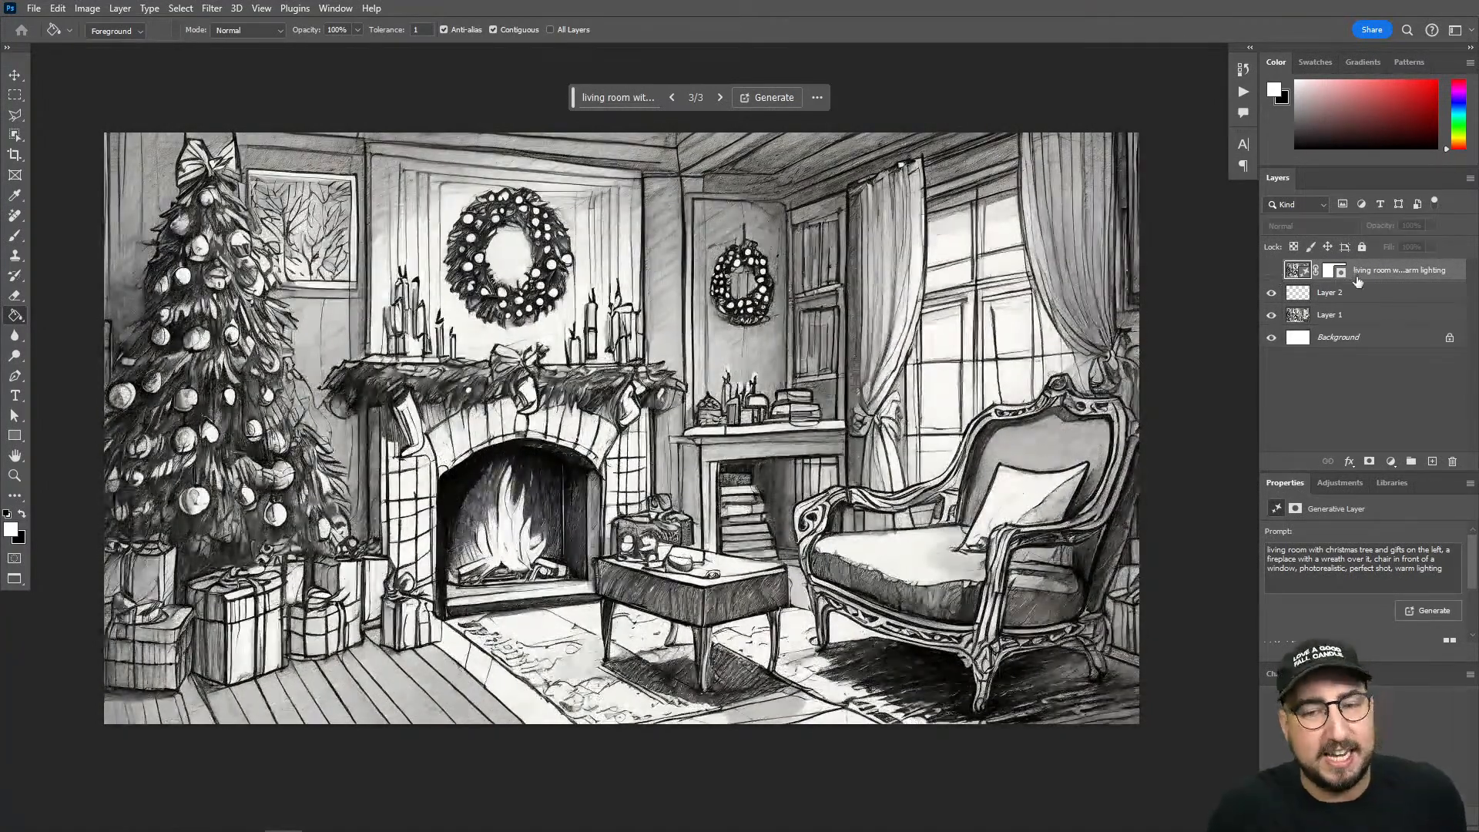
click(1272, 271)
click(1272, 270)
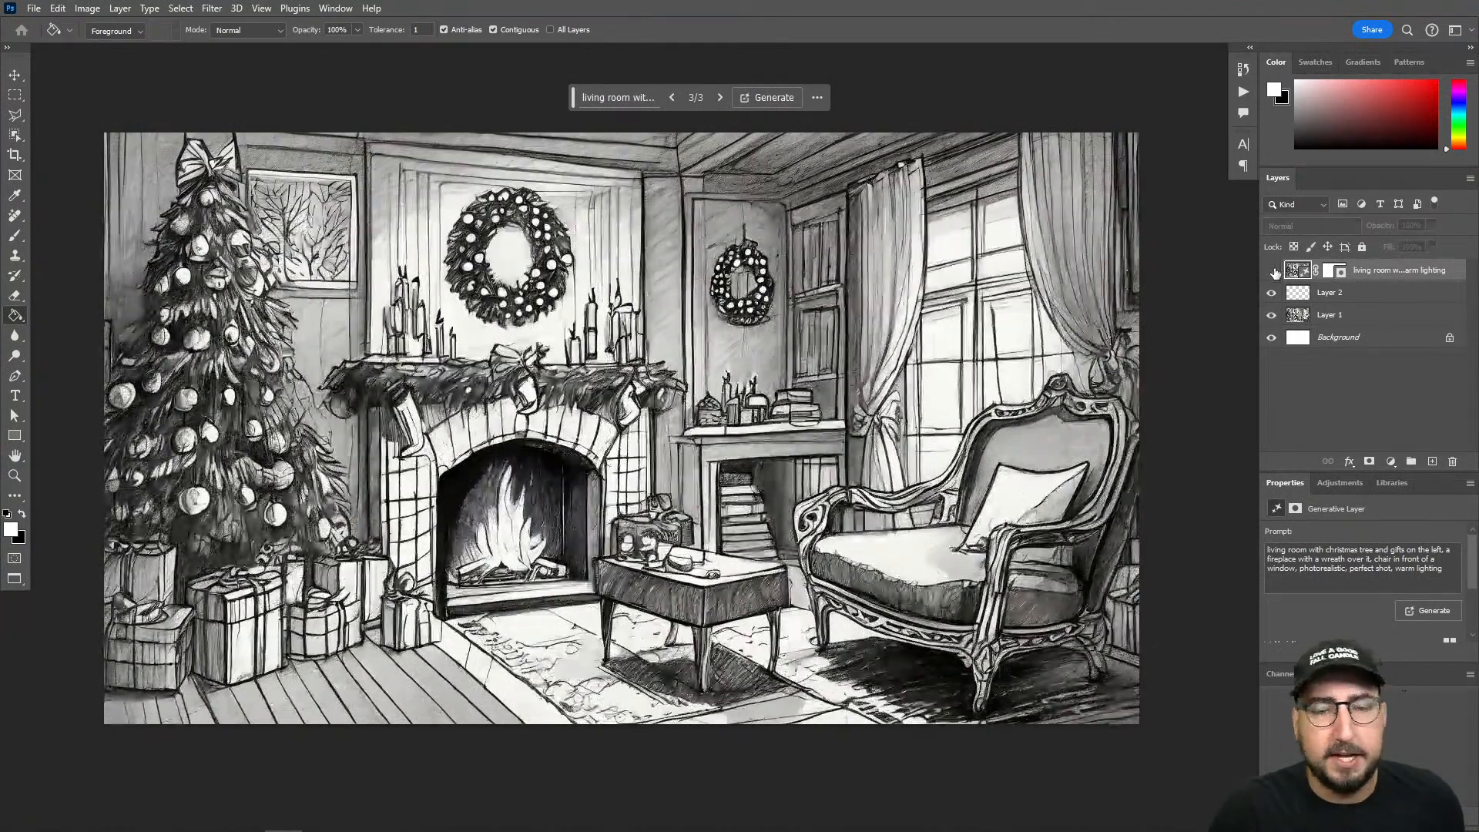
Step: Fill the canvas with black in Quick Mask mode on Layer 2, fade it to 20% opacity and convert the mask into a selection
click(1361, 293)
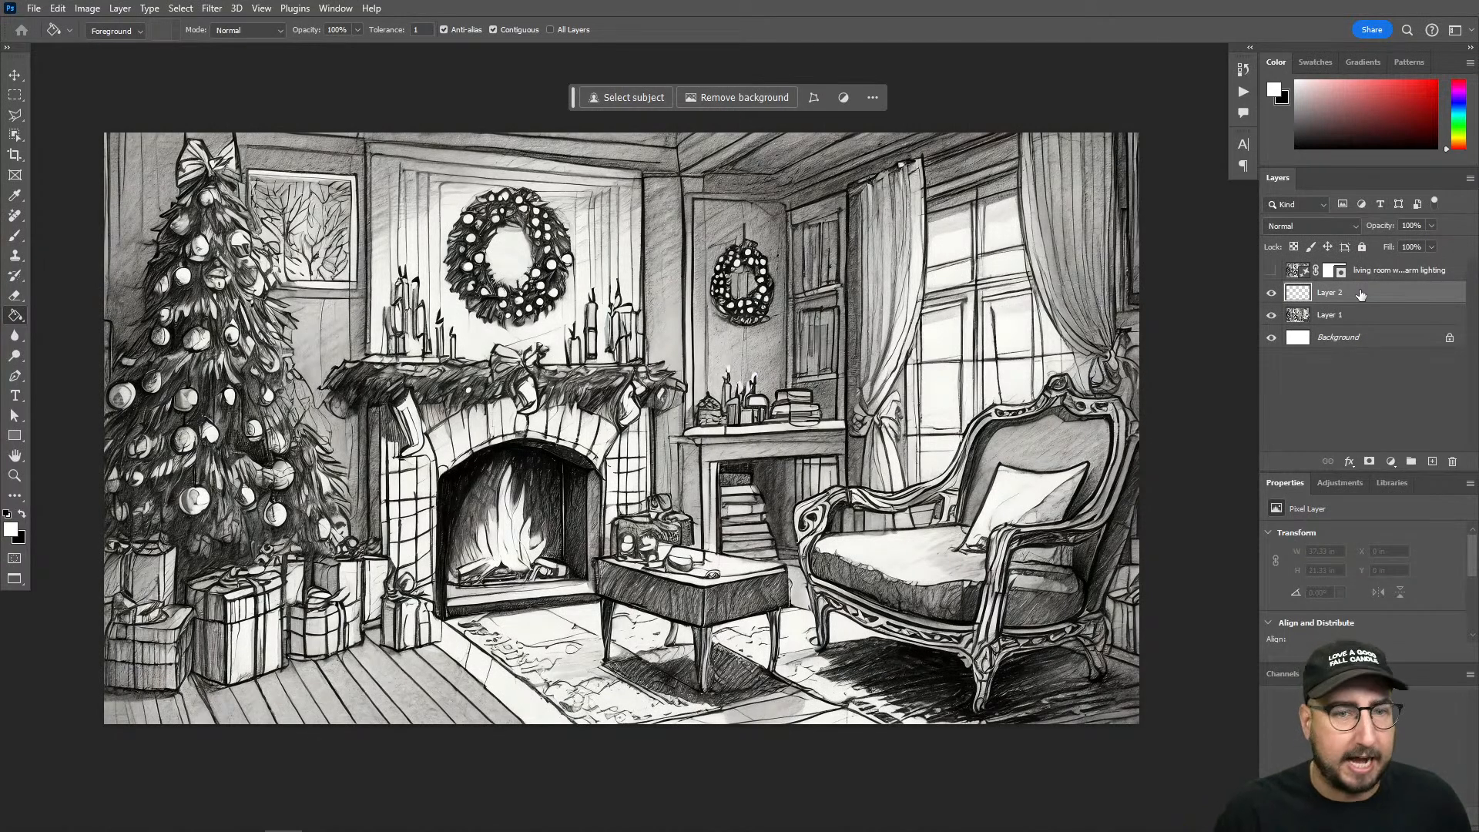
click(1360, 295)
key(d)
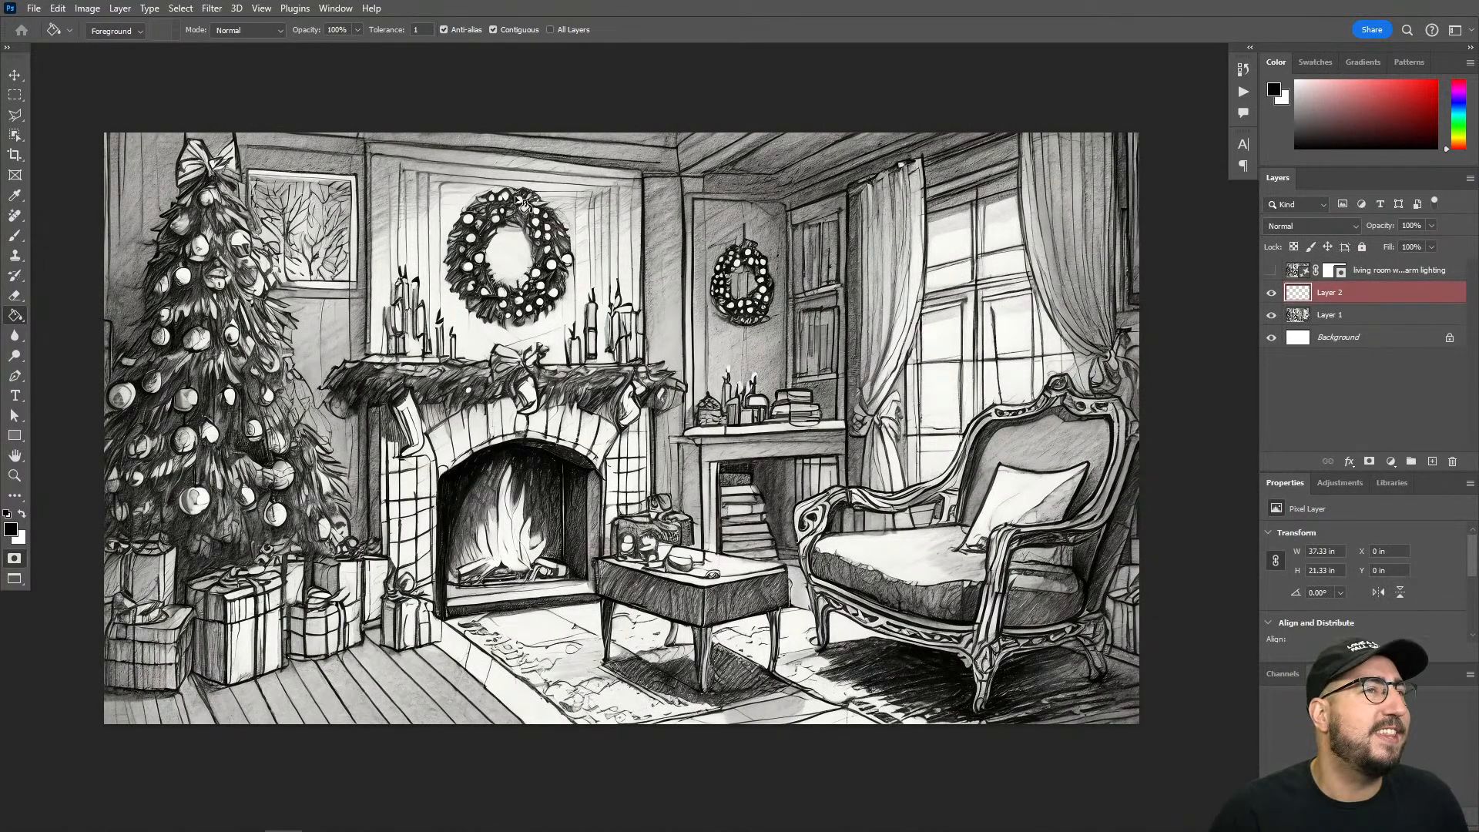
click(584, 251)
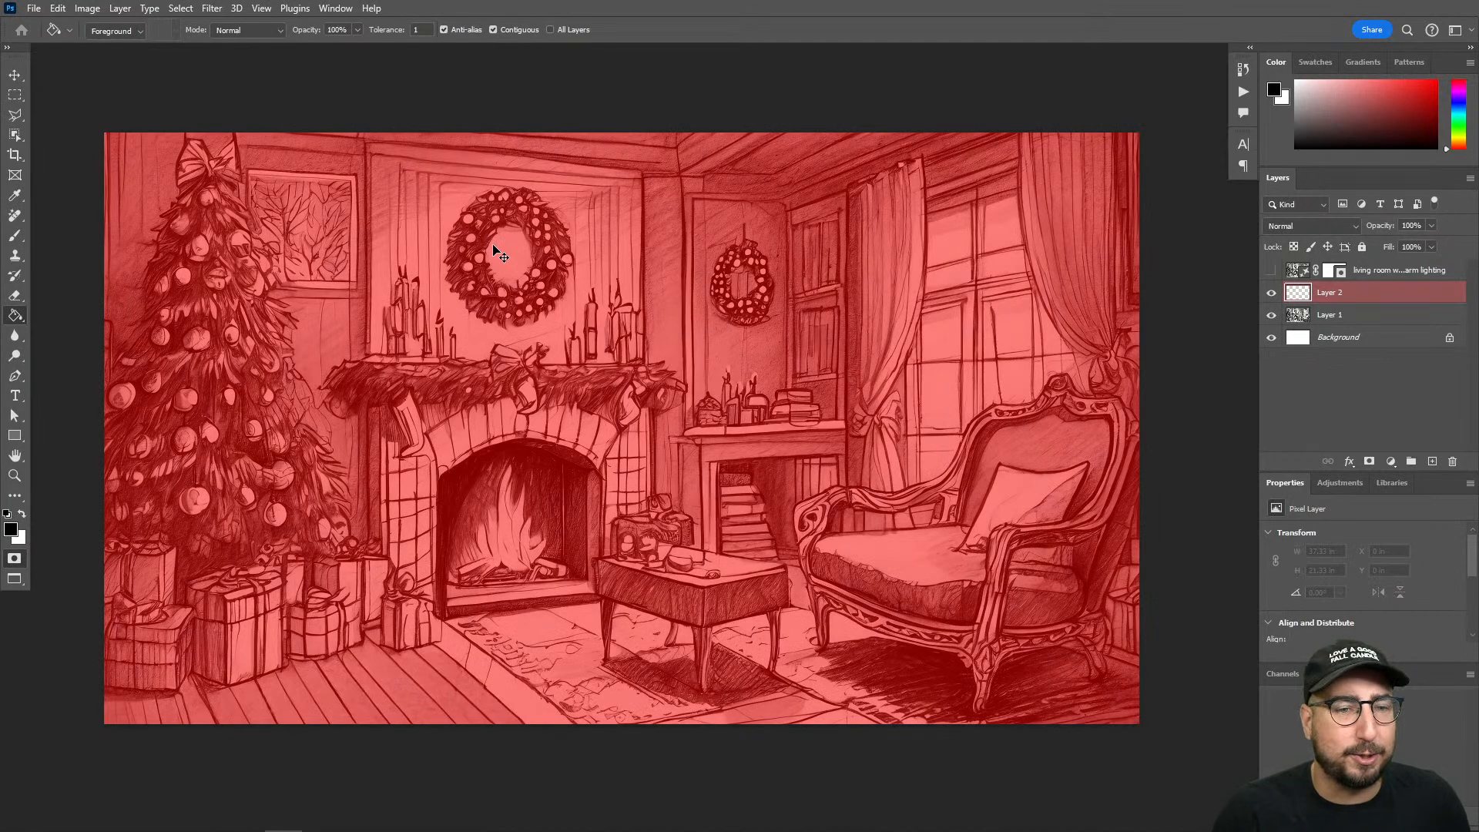
key(ctrl+shift+f)
text(20)
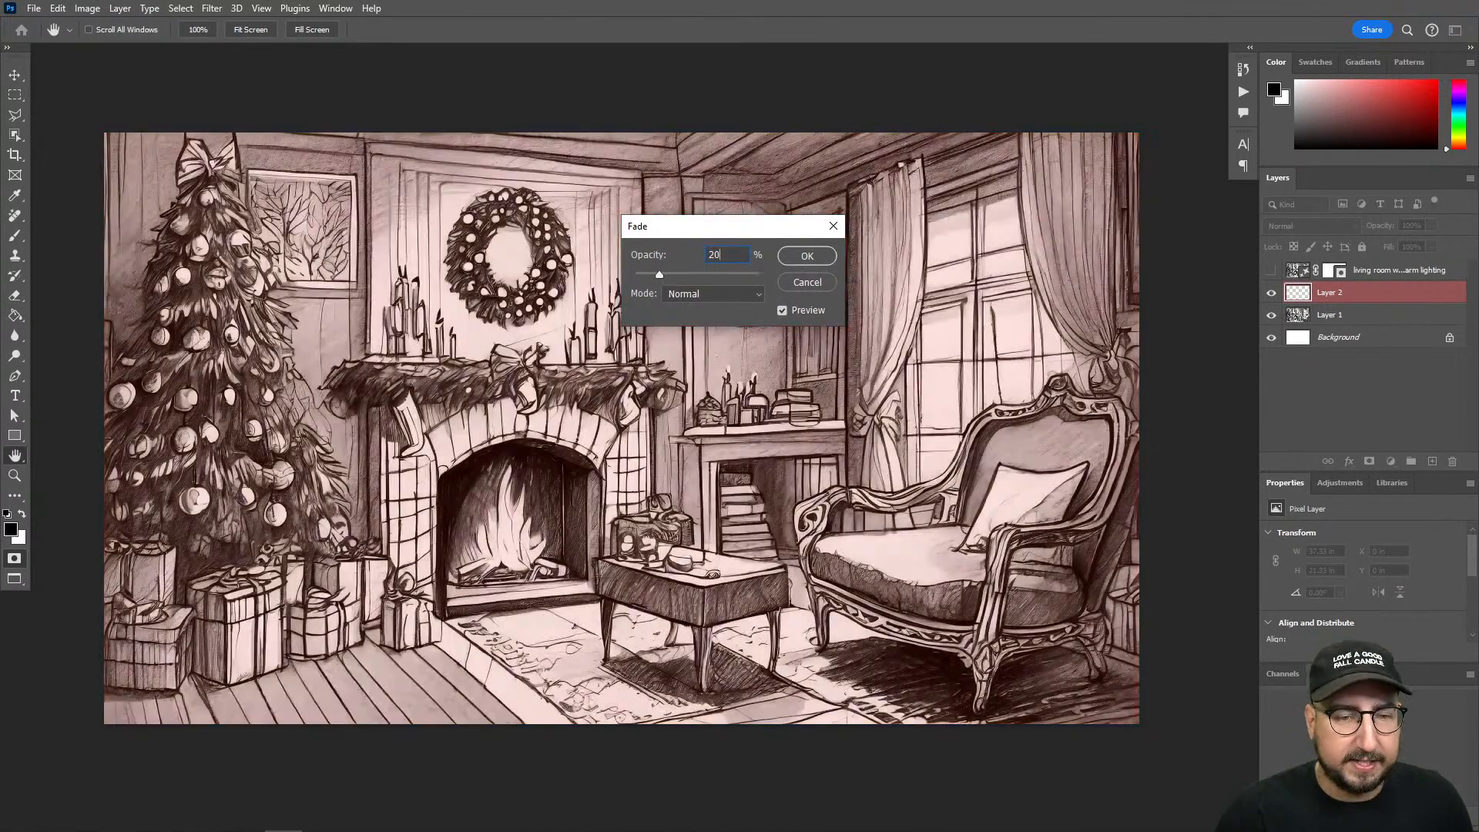
click(807, 257)
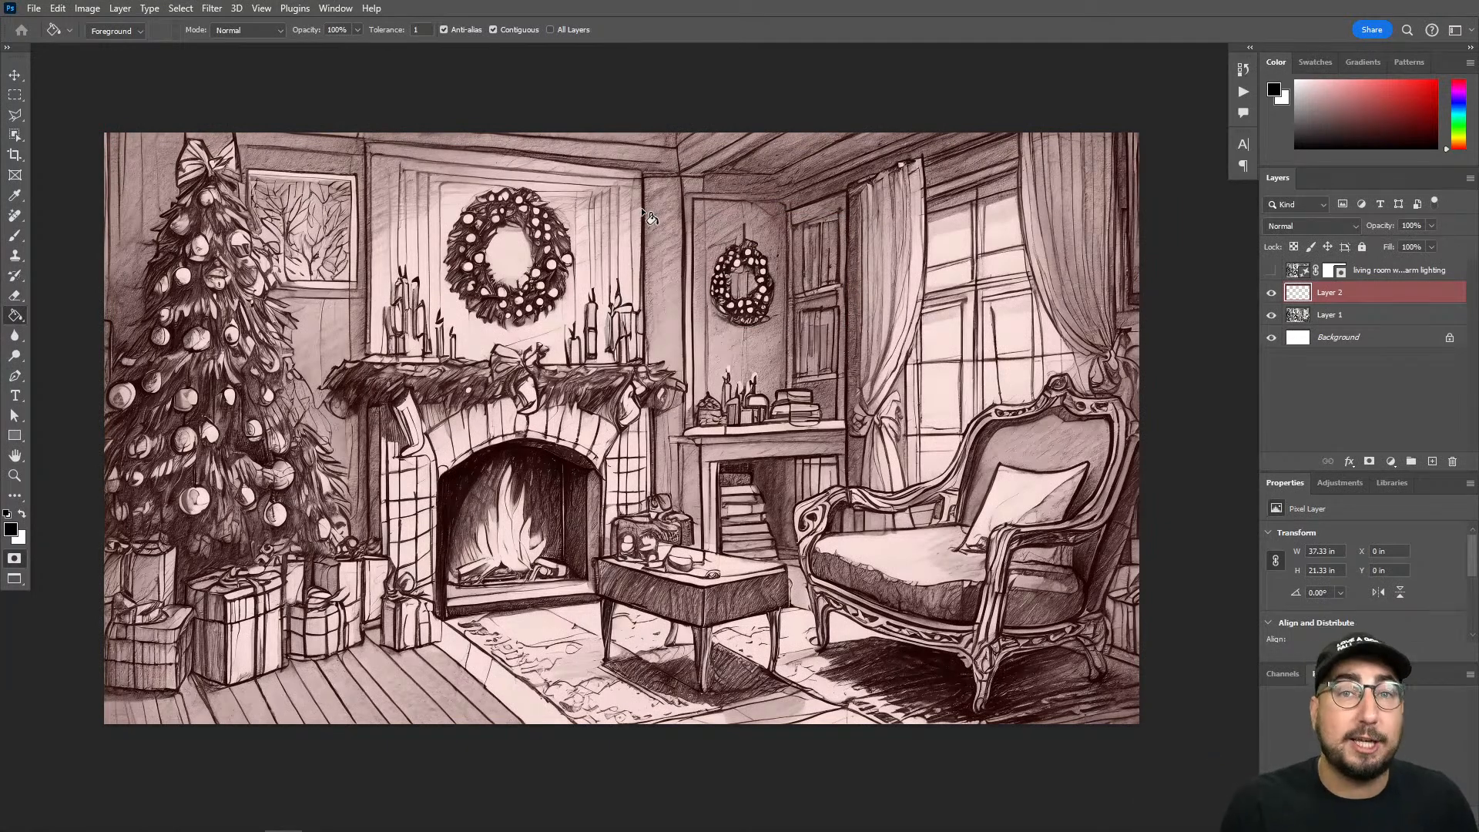
key(q)
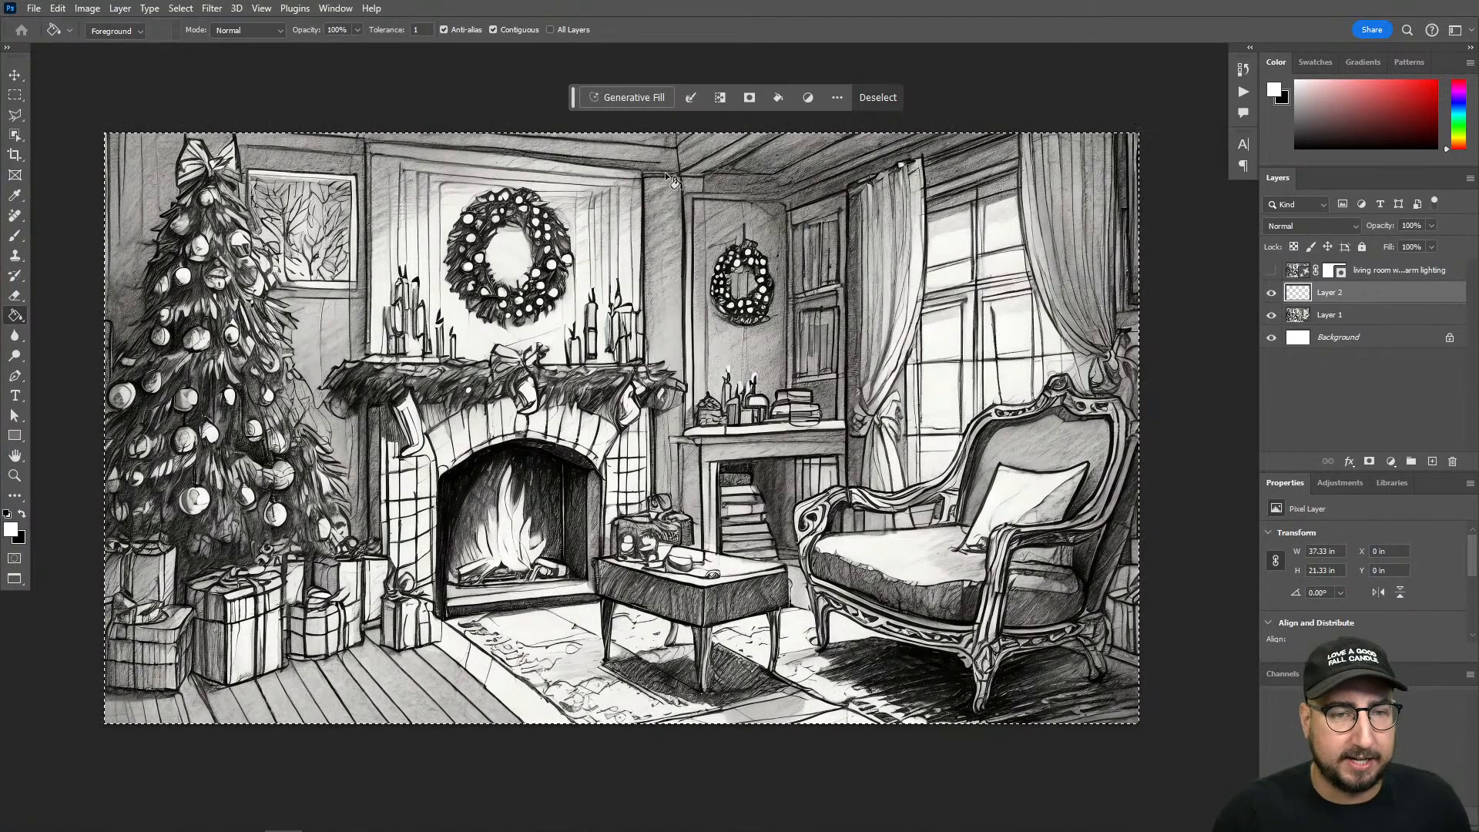
click(645, 96)
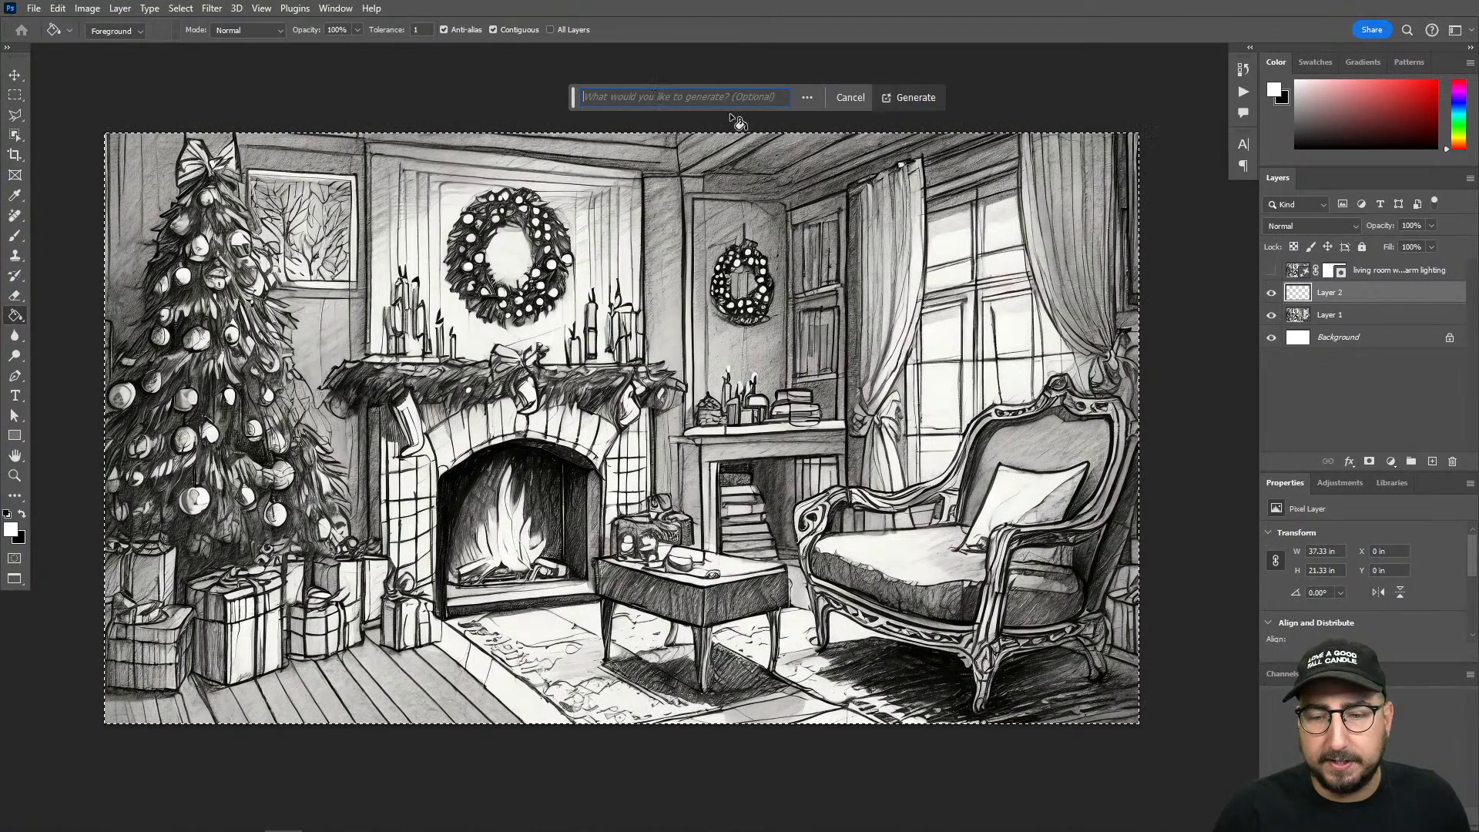
click(1294, 270)
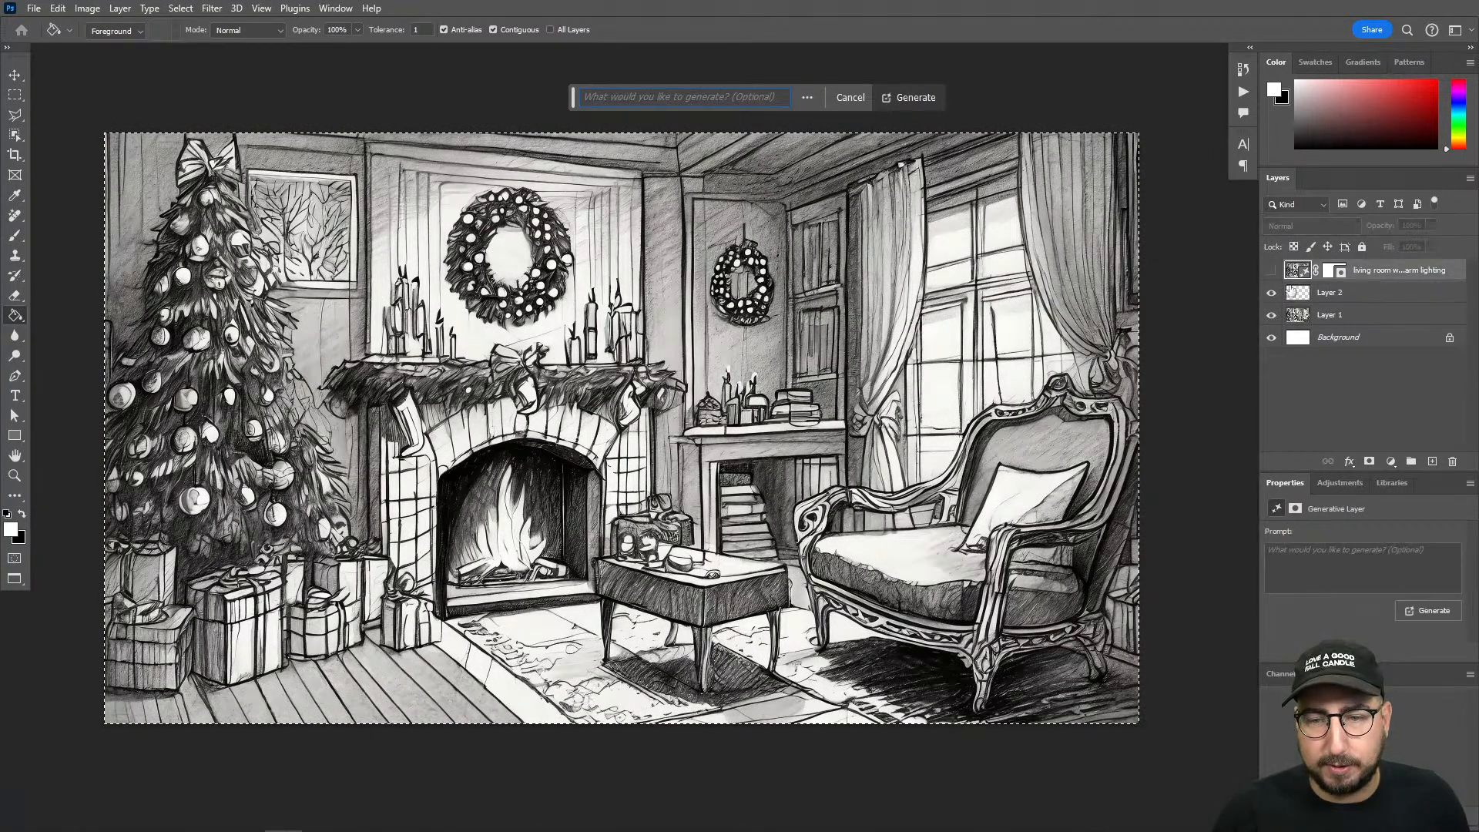
click(1271, 271)
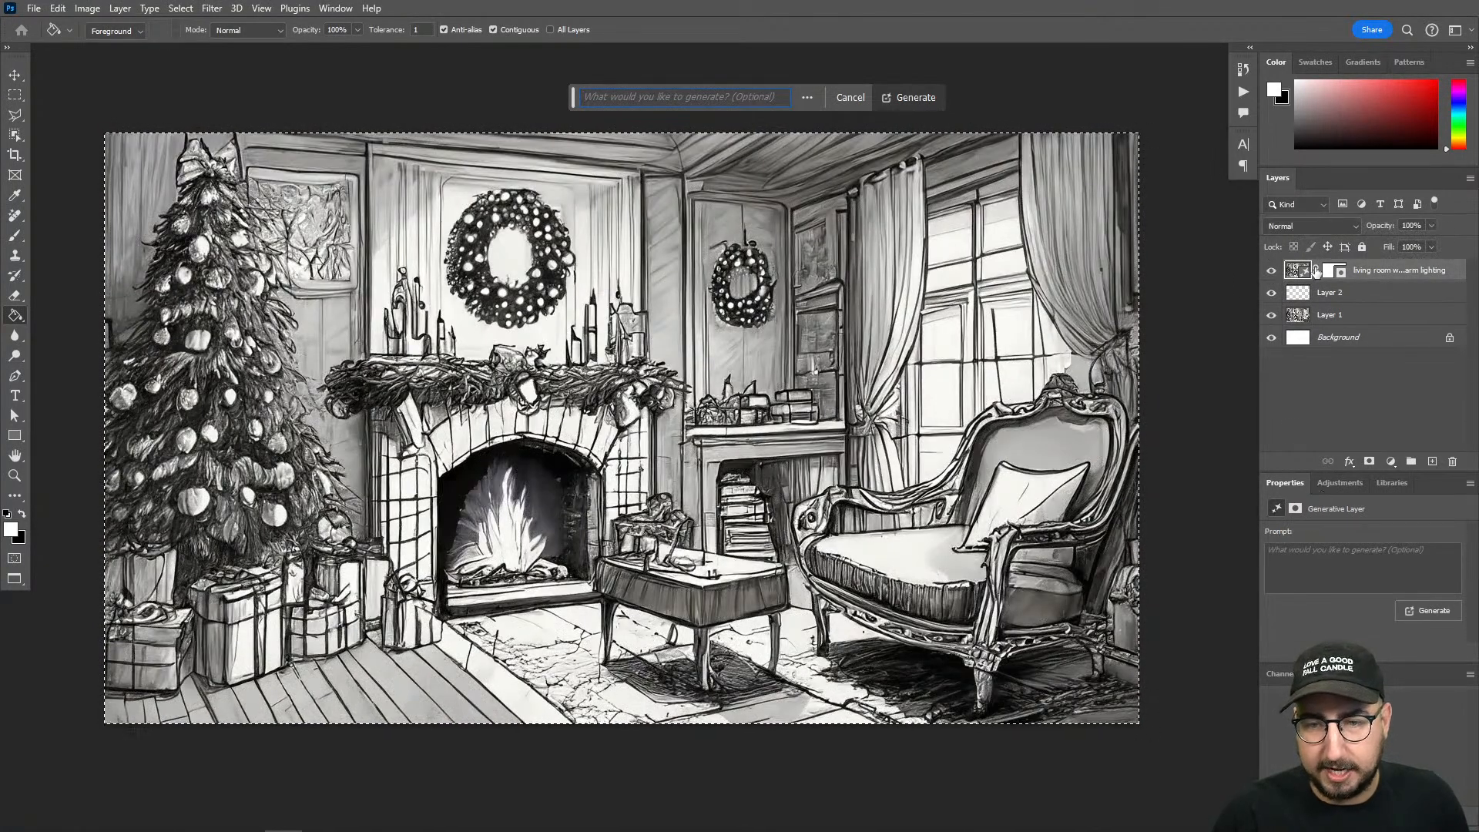
click(1339, 416)
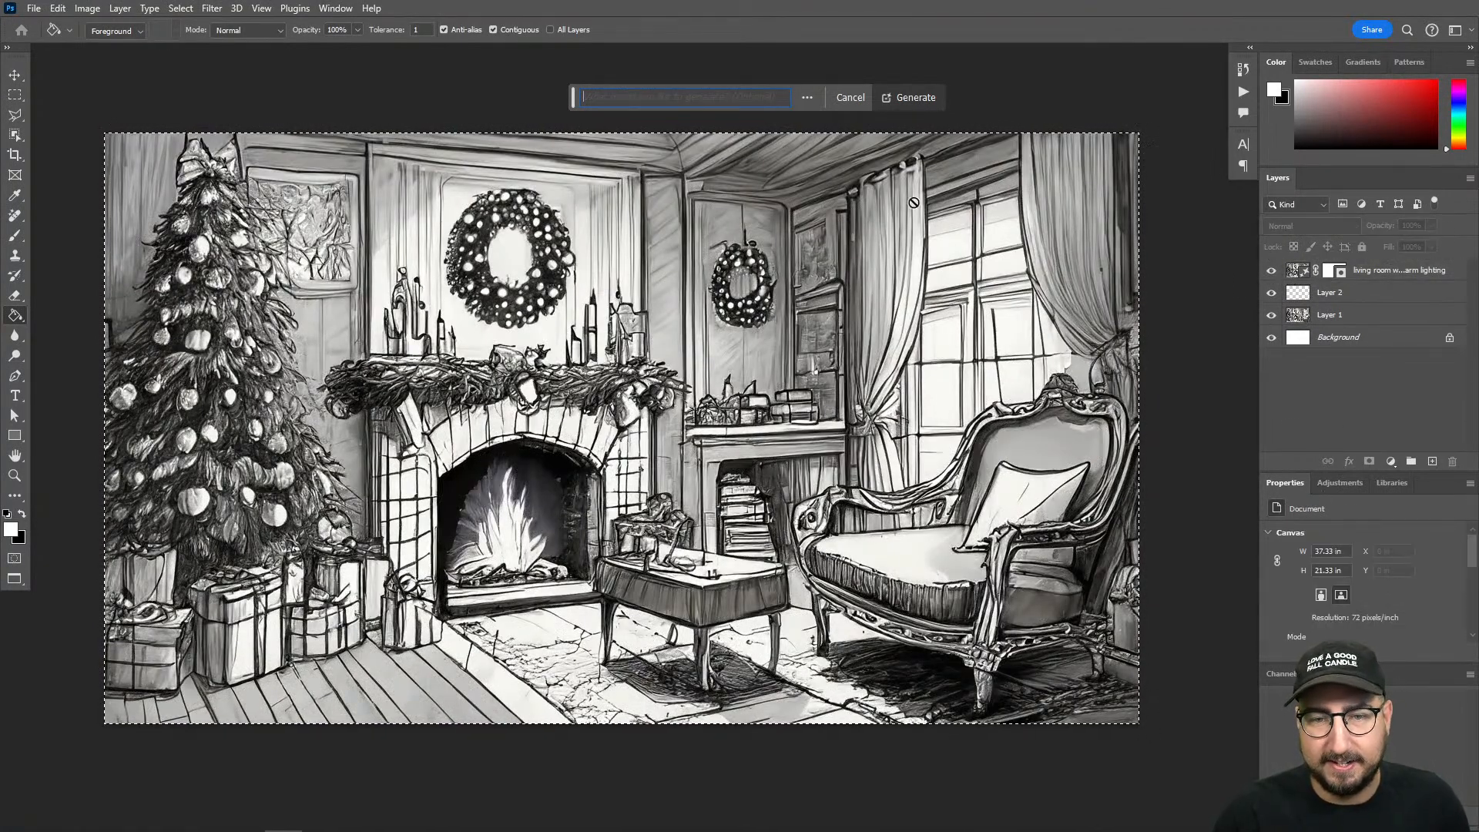
click(847, 98)
key(ctrl+d)
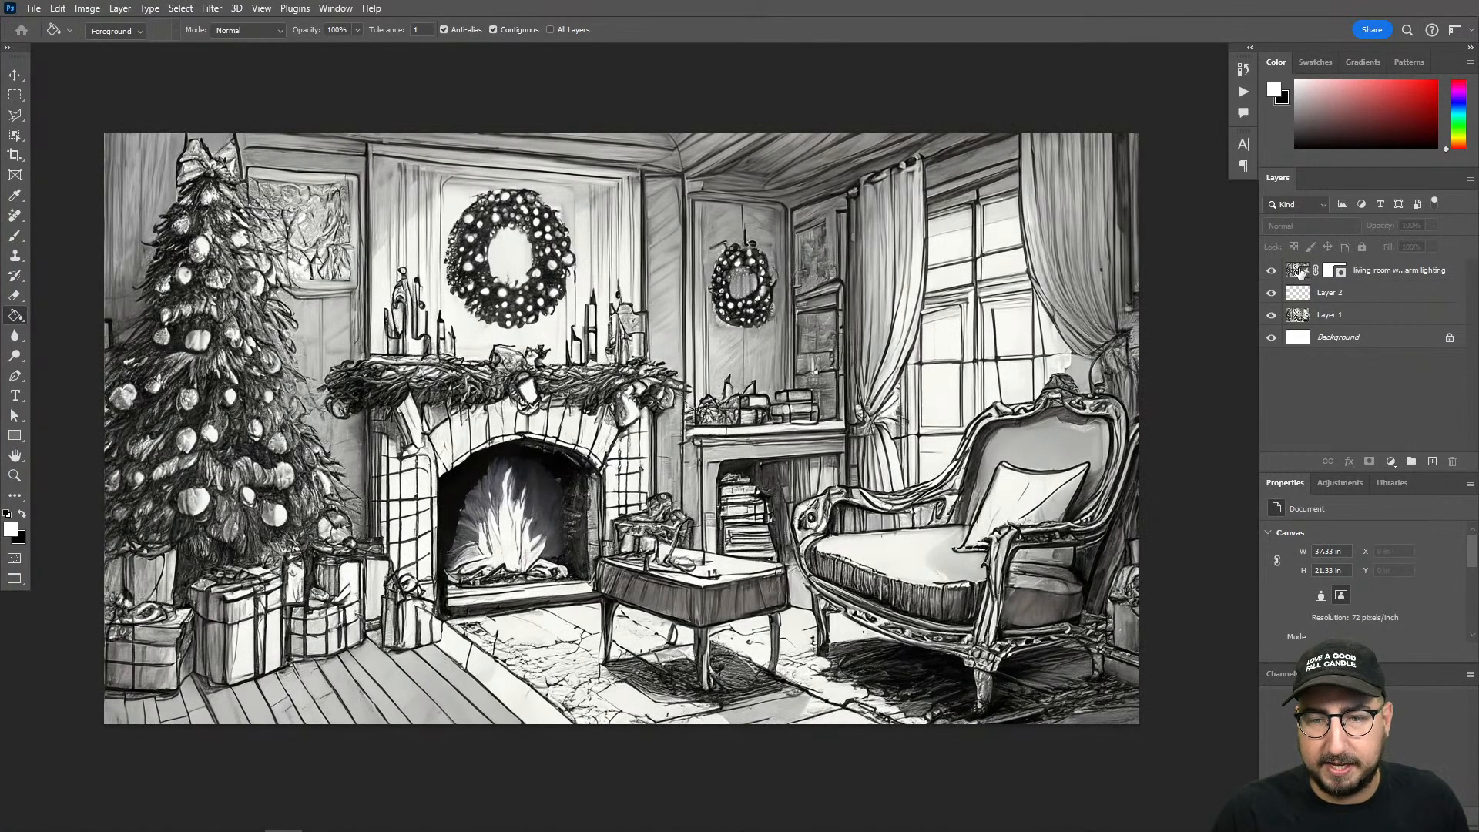
Step: Copy the full prompt text from the generated living room layer and hide that layer
click(1300, 271)
triple_click(1340, 557)
key(ctrl+c)
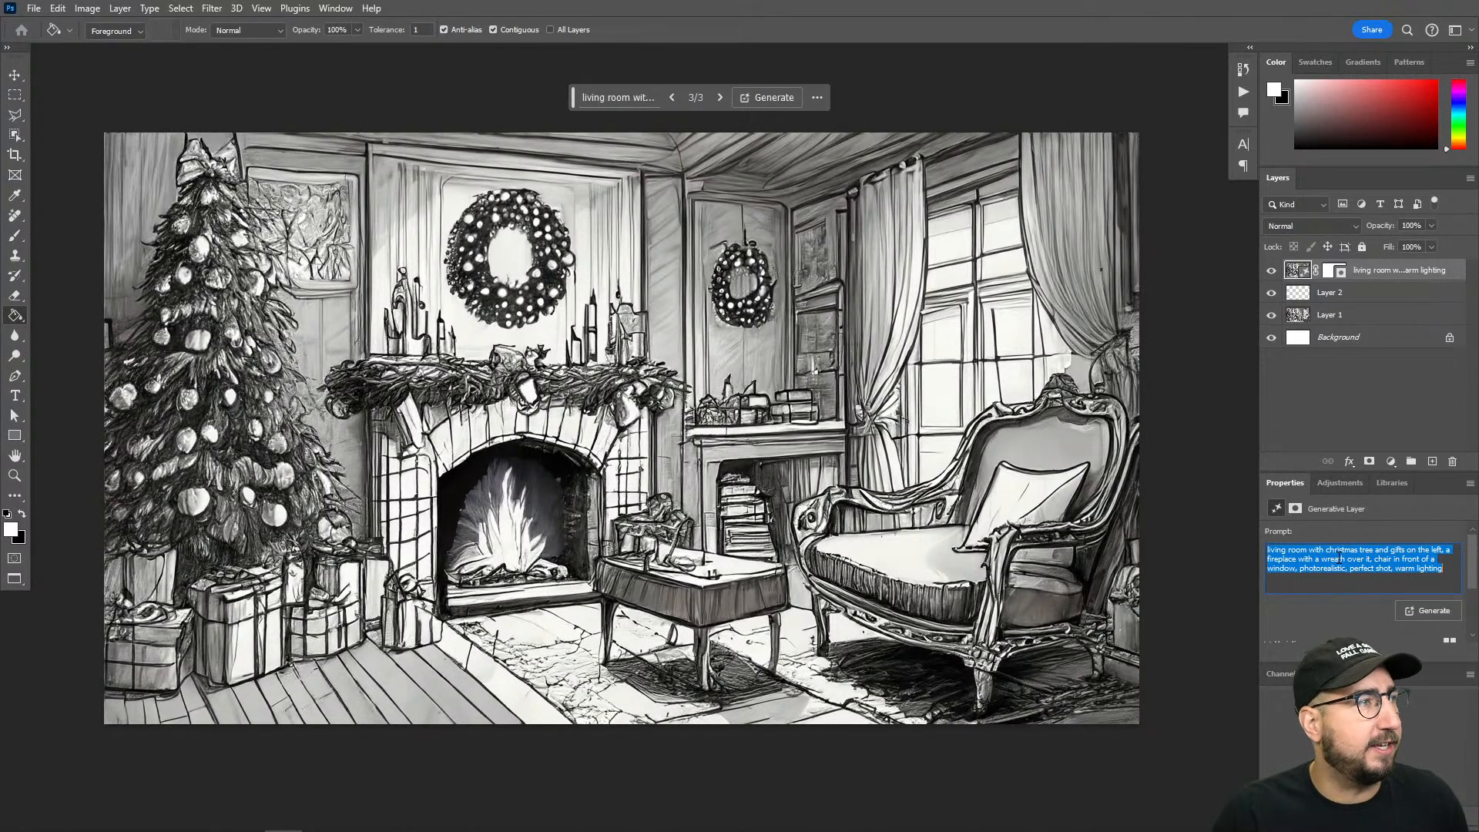
click(1271, 271)
Step: Mask Layer 2 again with a black Quick Mask fill faded to 20% opacity and turn it into a selection
click(1341, 292)
click(673, 355)
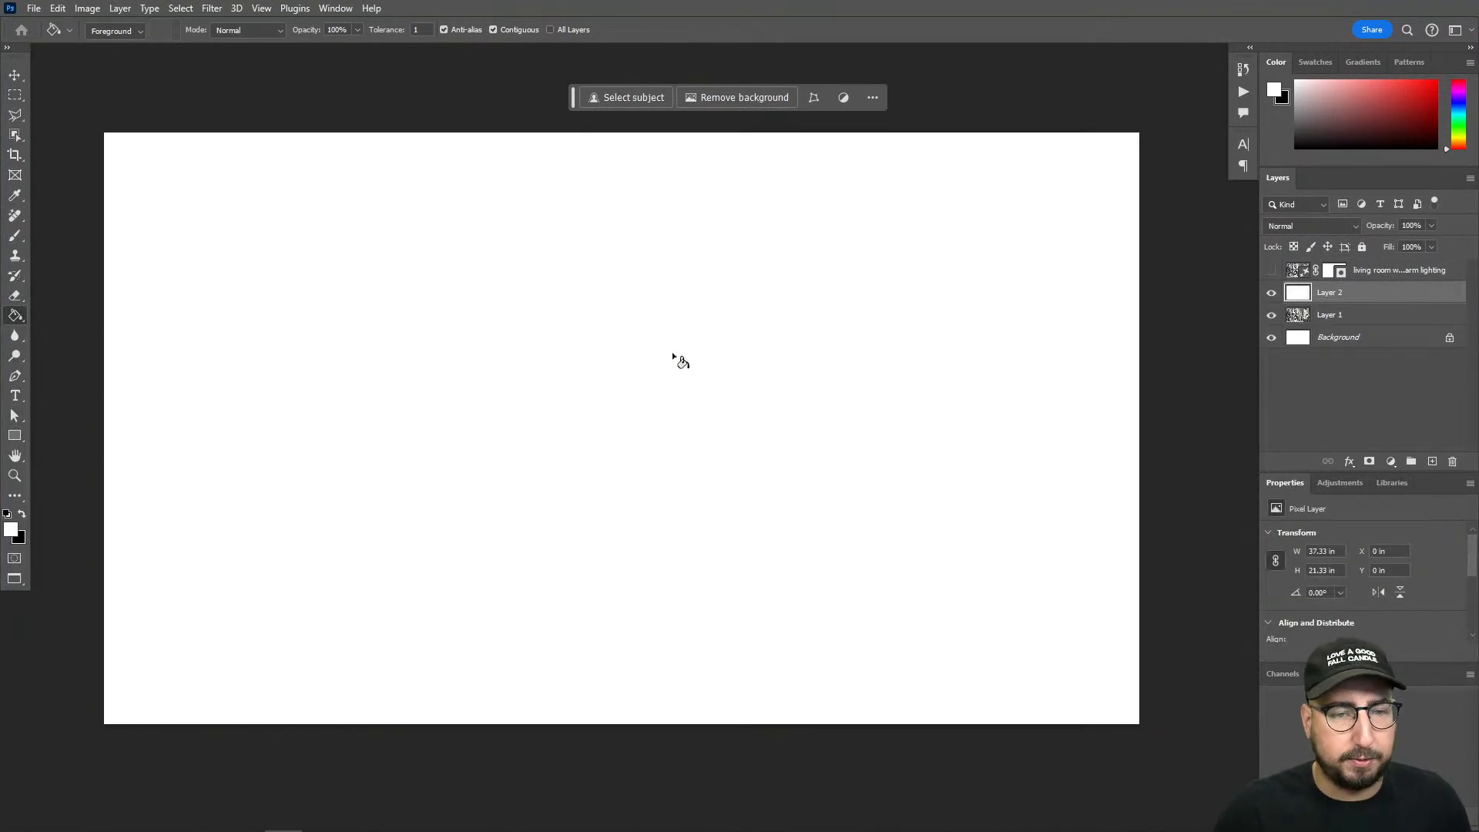
key(ctrl+z)
key(q)
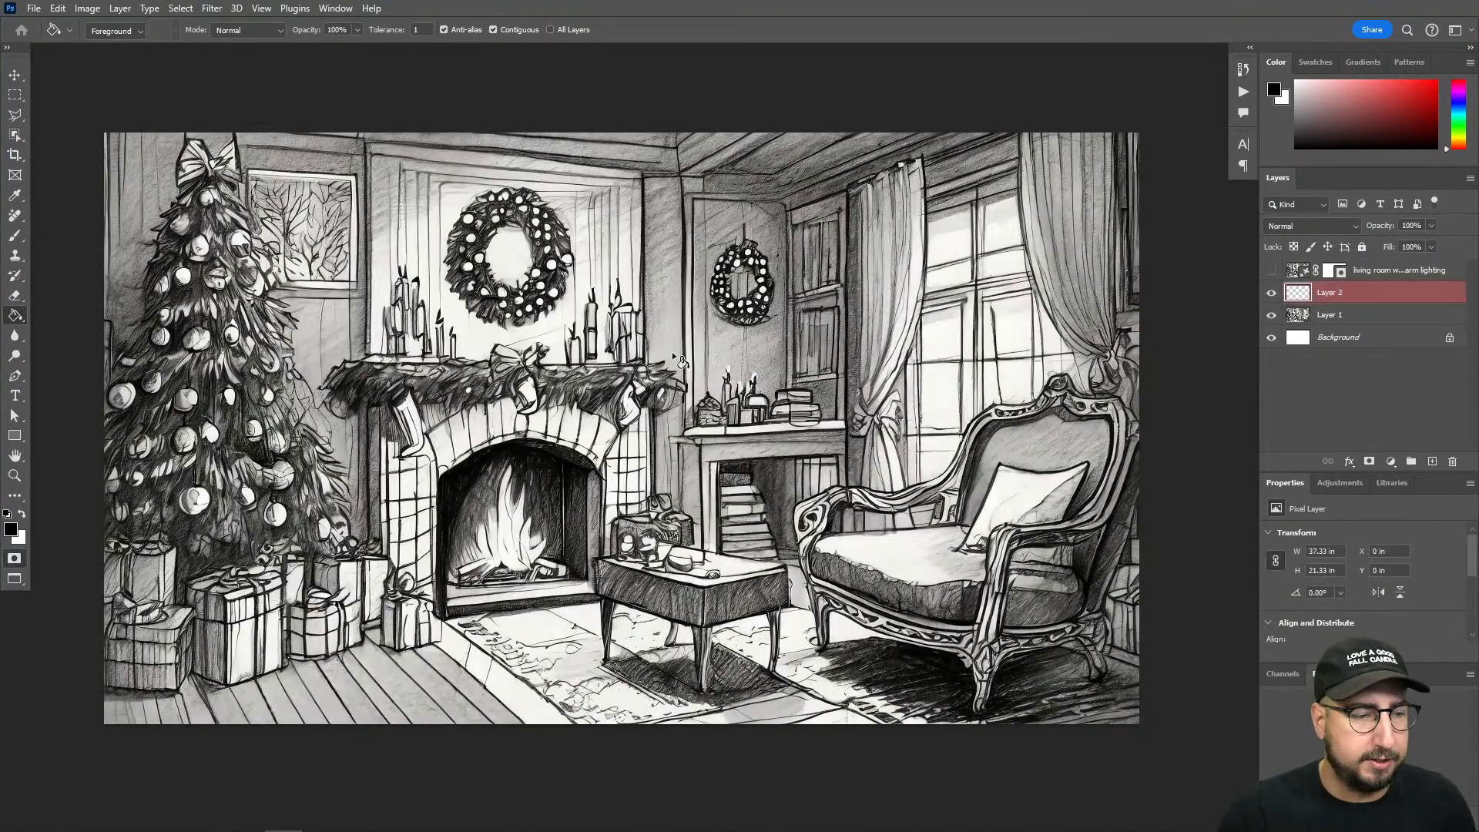
click(672, 352)
key(ctrl+shift+f)
text(0)
key(Return)
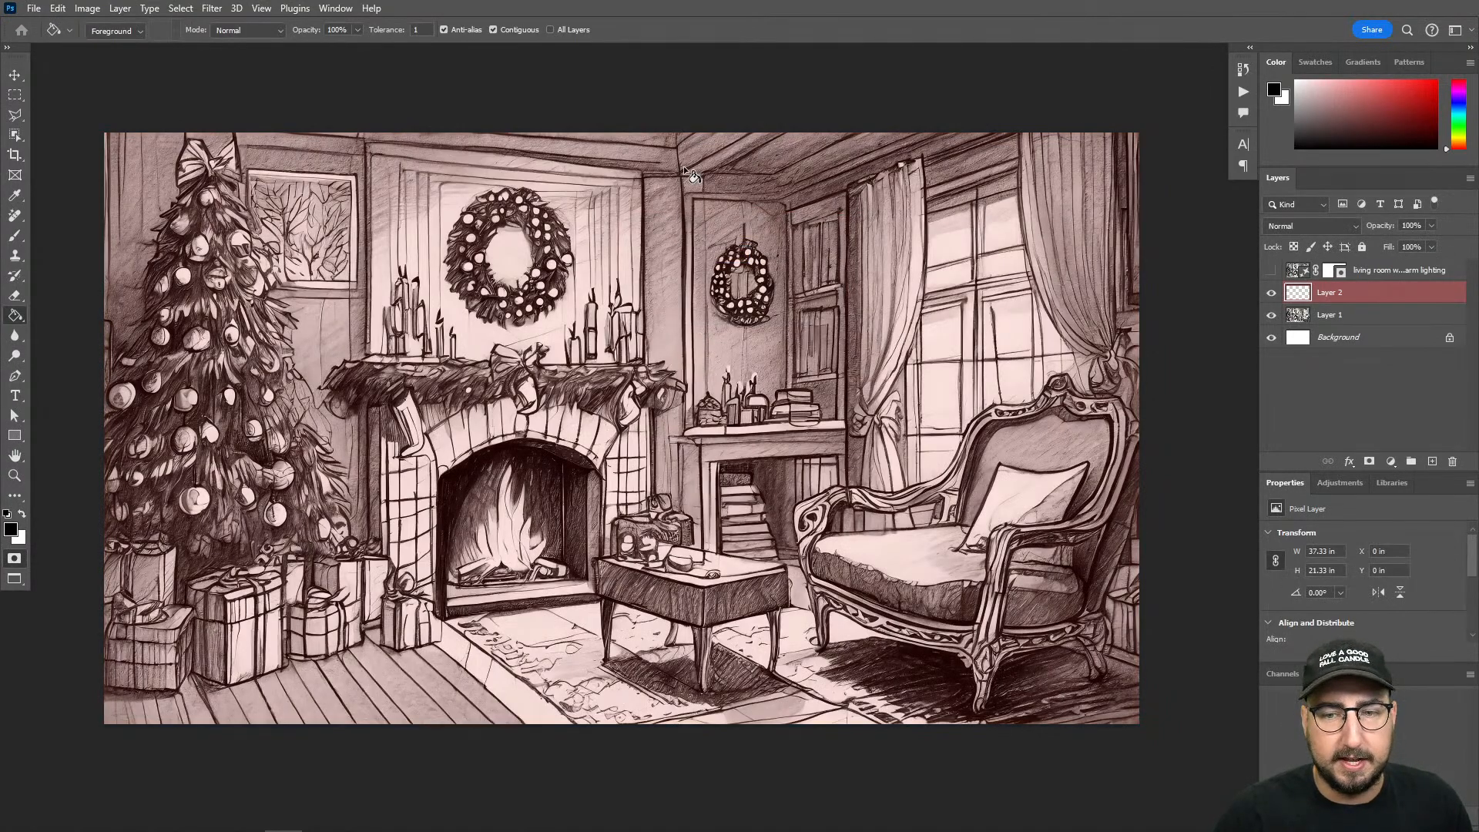
key(q)
Step: Run Generative Fill on the faded selection with the copied living room prompt
click(630, 96)
key(ctrl+v)
click(899, 98)
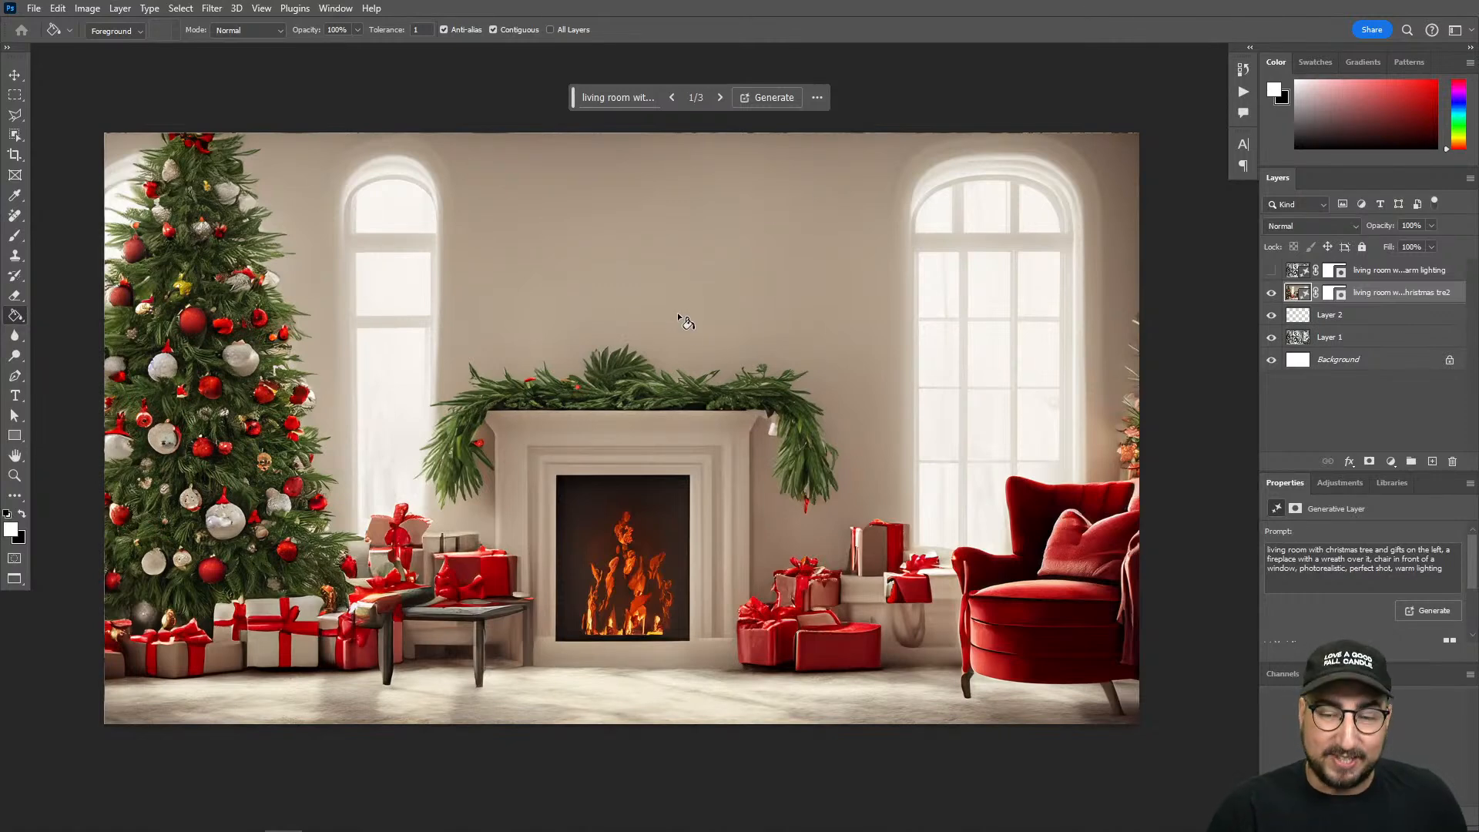
Step: Review the three new living room variations and return to the first one
click(721, 97)
click(721, 97)
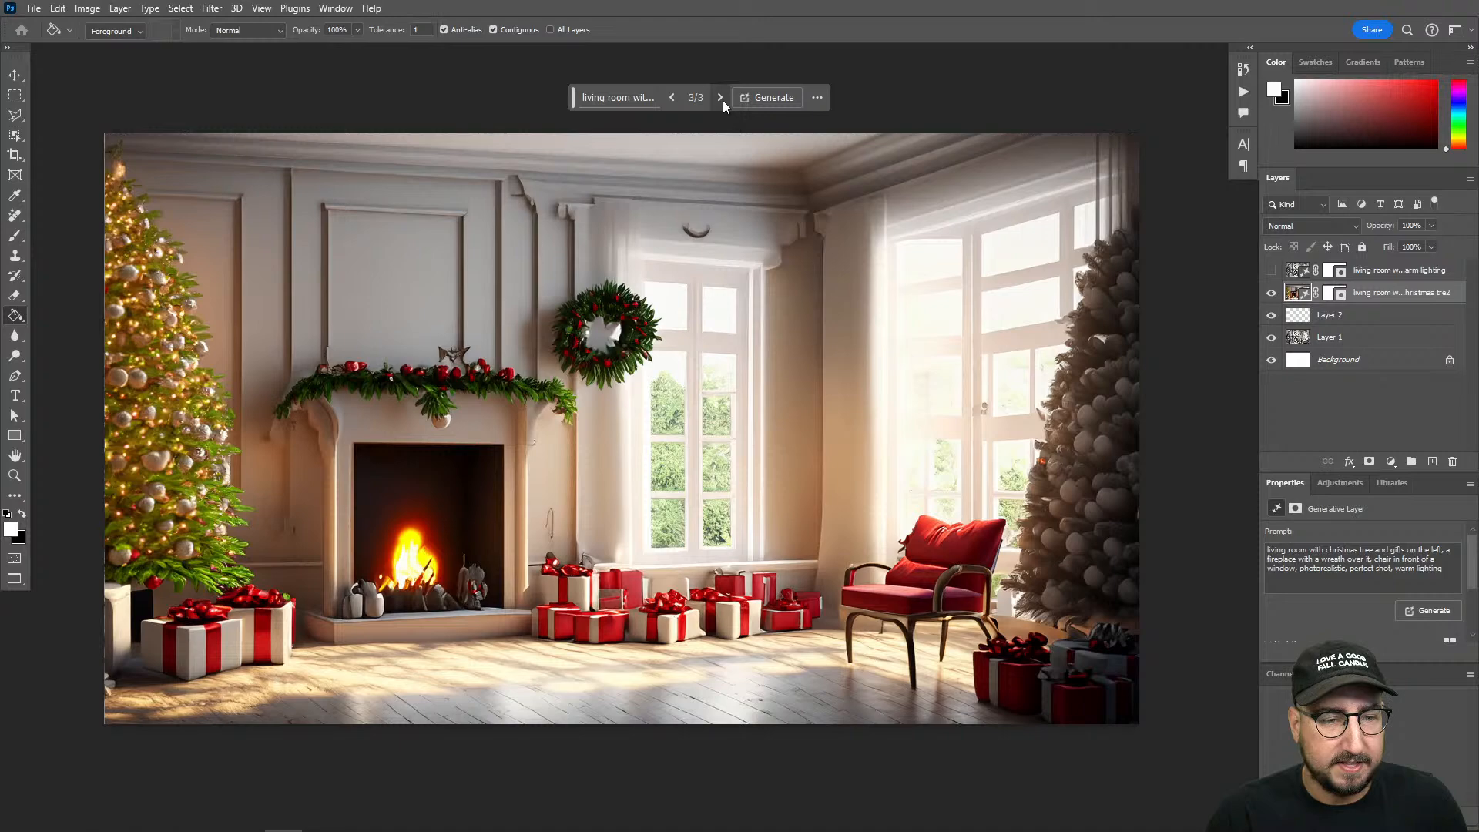
click(671, 98)
click(671, 98)
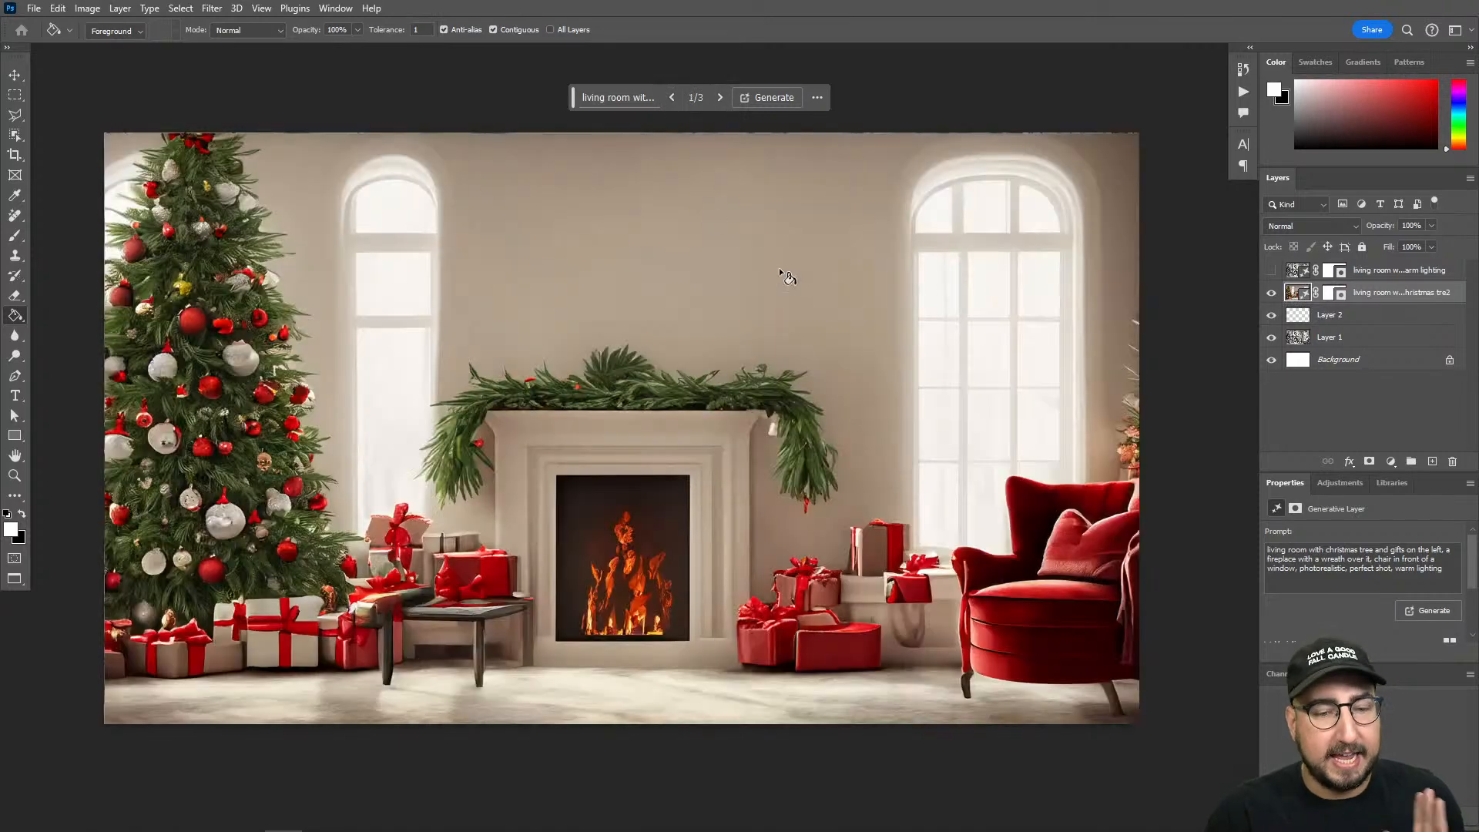
Step: Compare the 20% fade living room result with the original sketch by toggling the generated layer's visibility
click(1271, 293)
click(1270, 293)
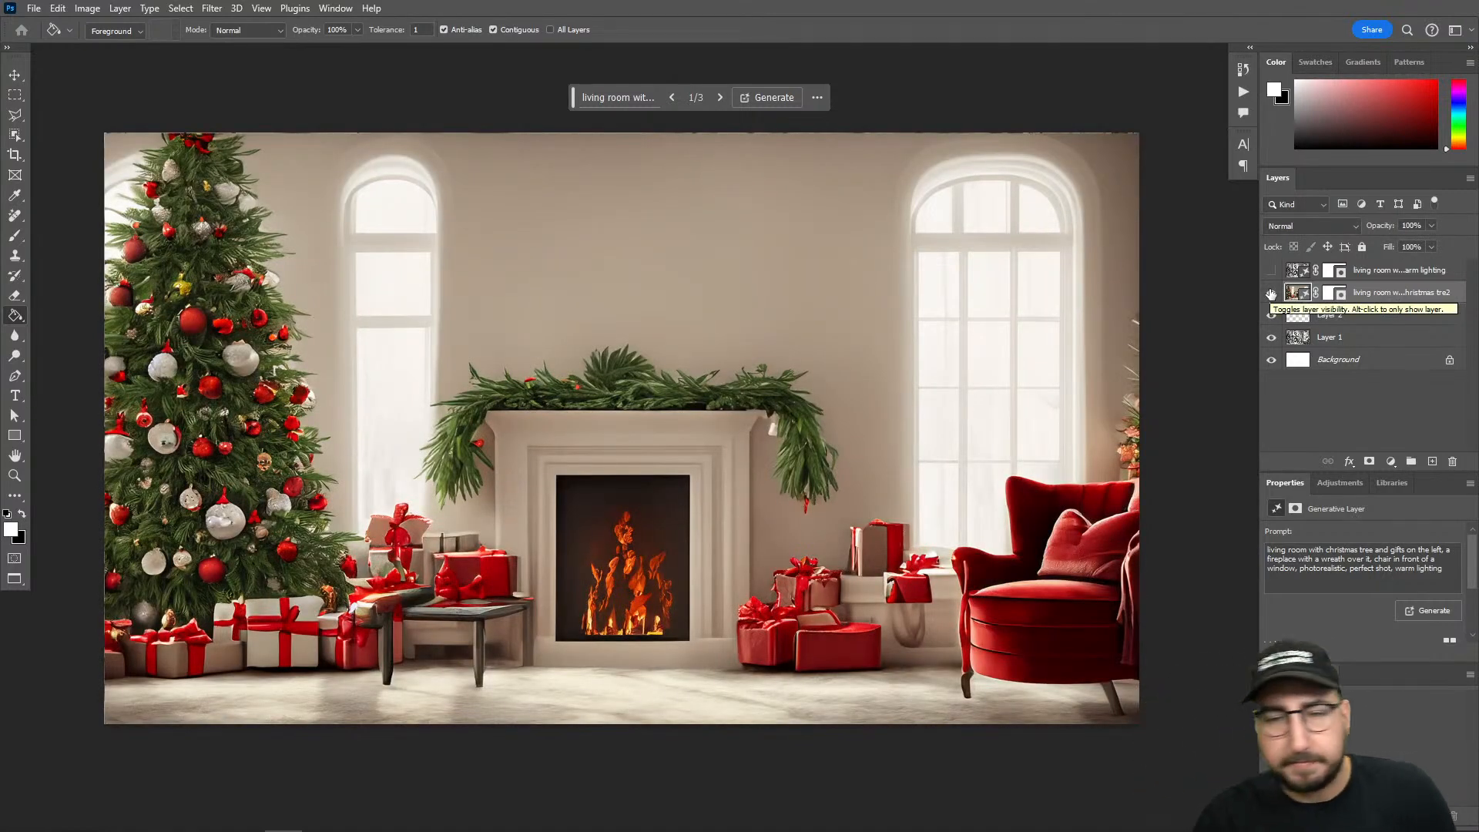
click(1271, 293)
click(1270, 293)
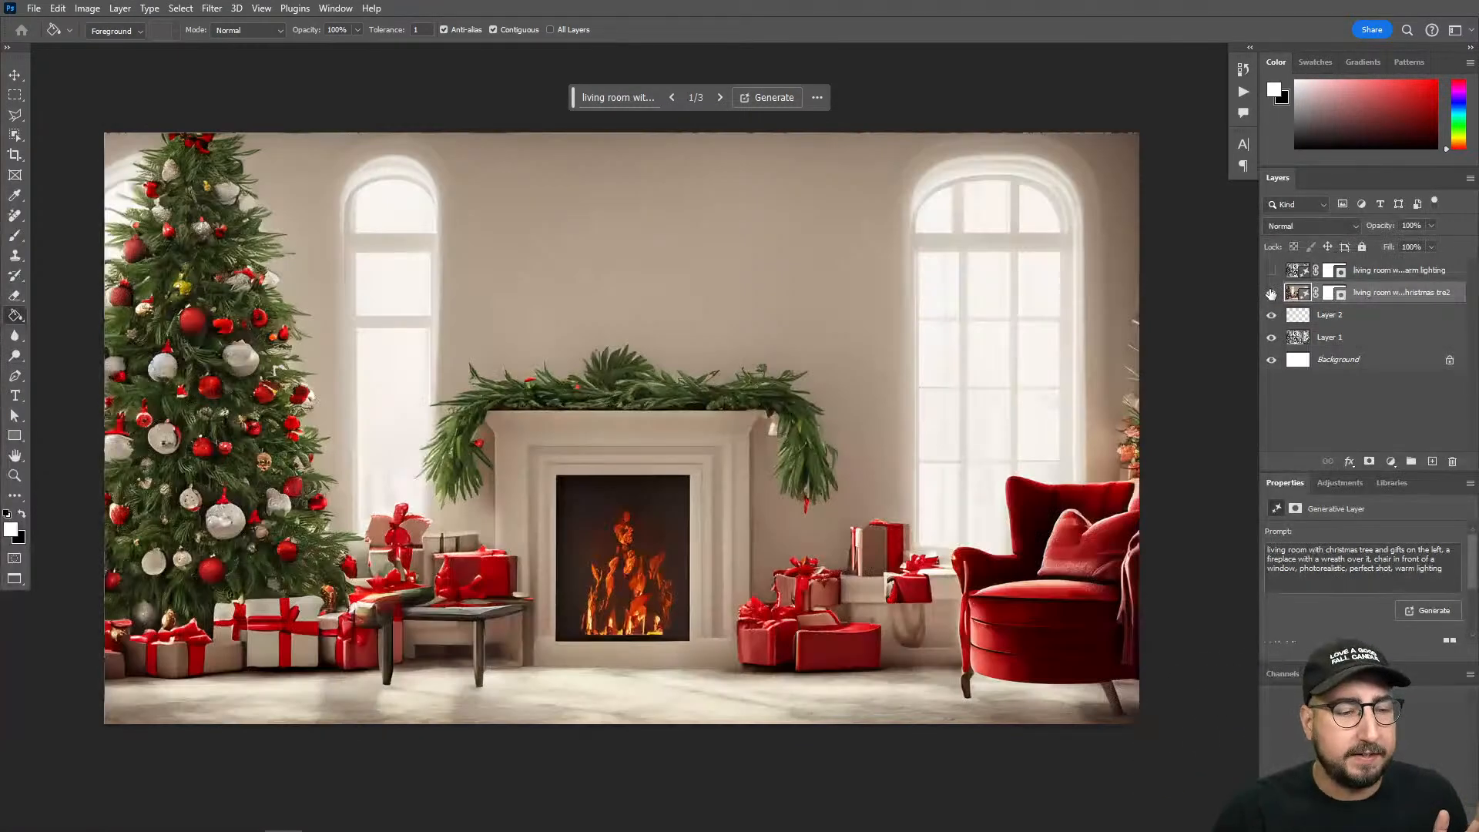
click(1271, 293)
click(1271, 293)
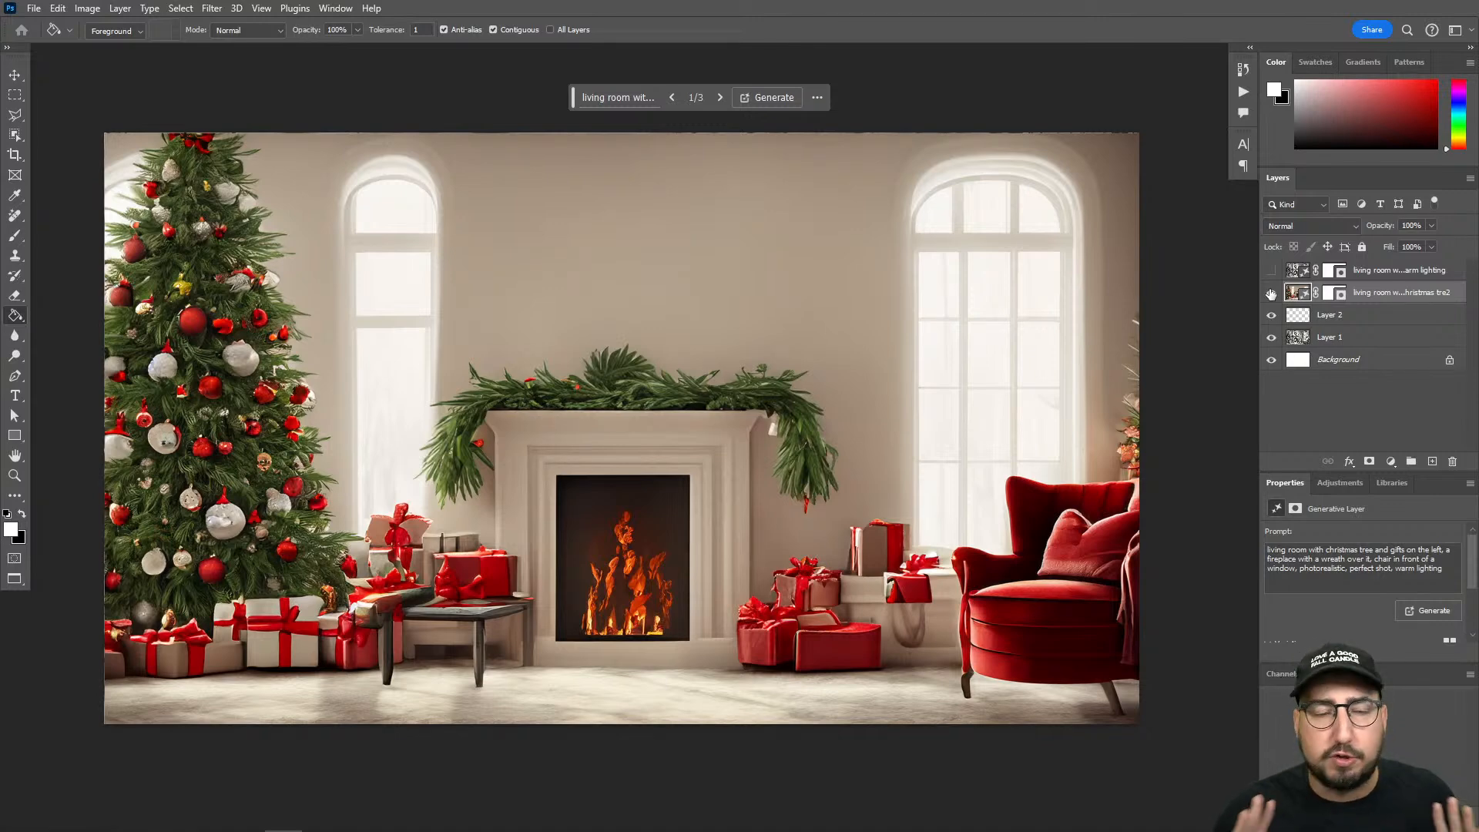
Step: Hide the generated red-chair living room layer and cover Layer 2 with a black Quick Mask fill
click(1271, 293)
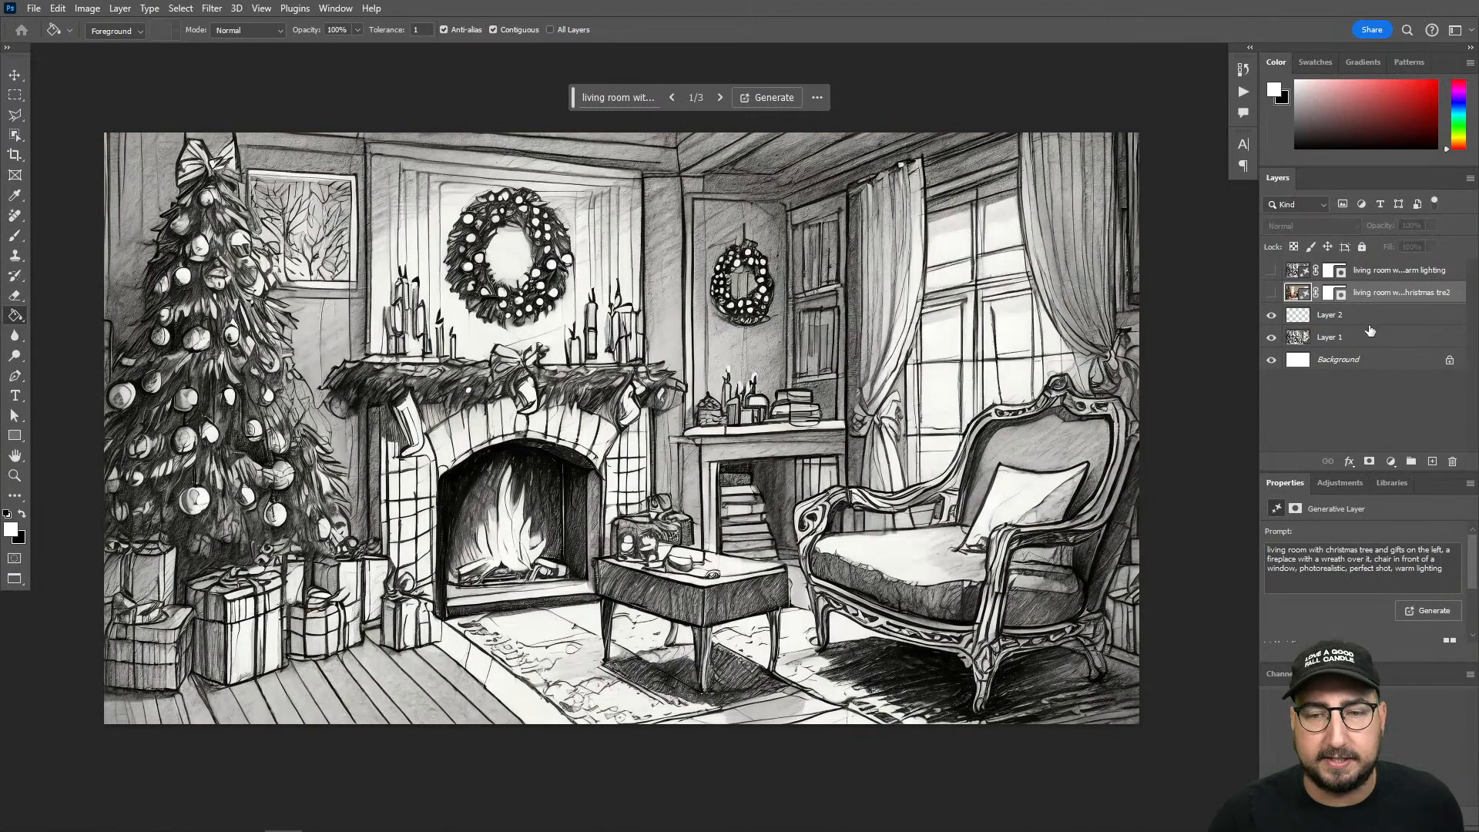
click(1357, 321)
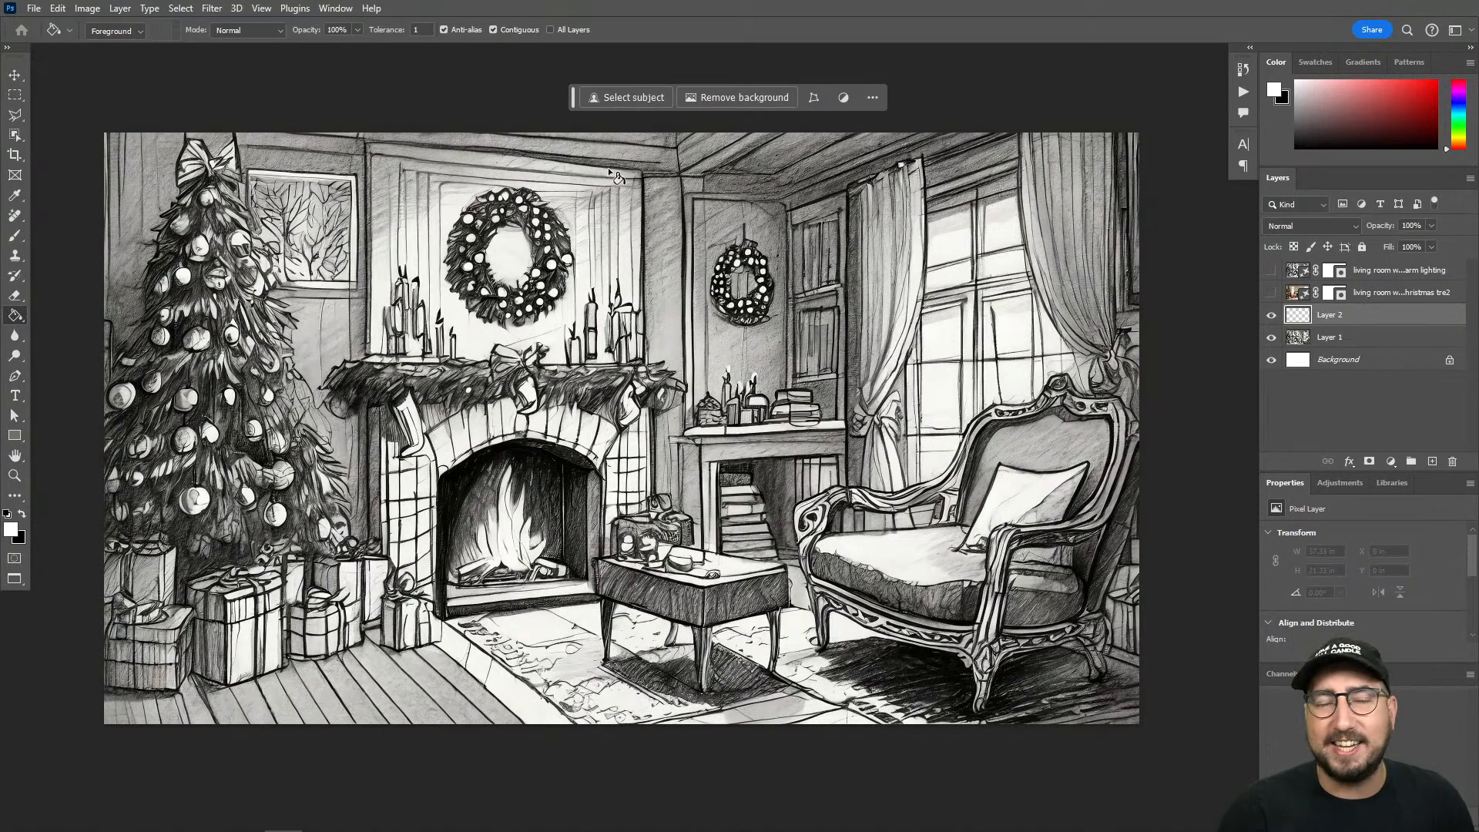
key(d)
key(q)
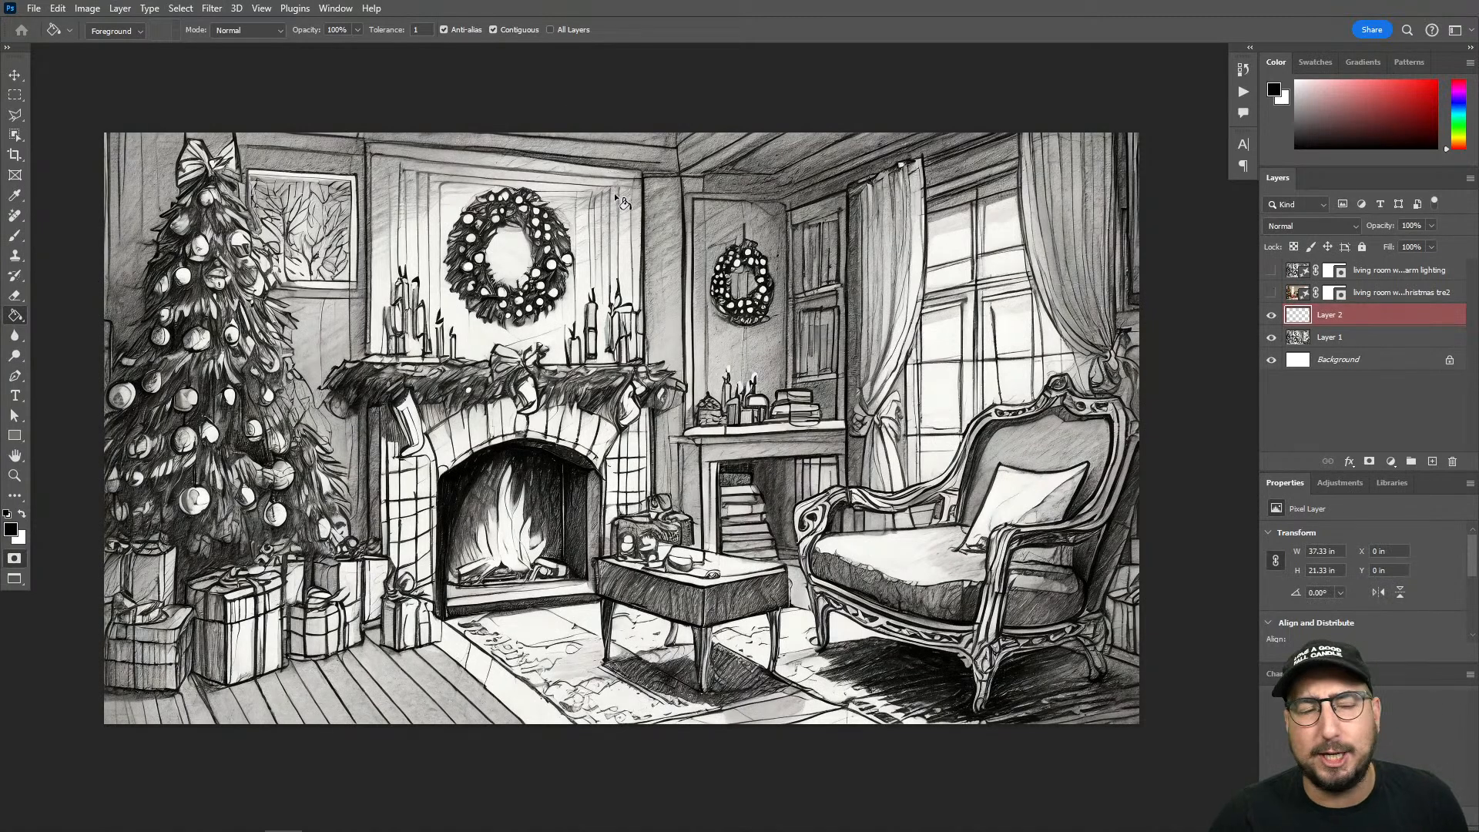
click(625, 295)
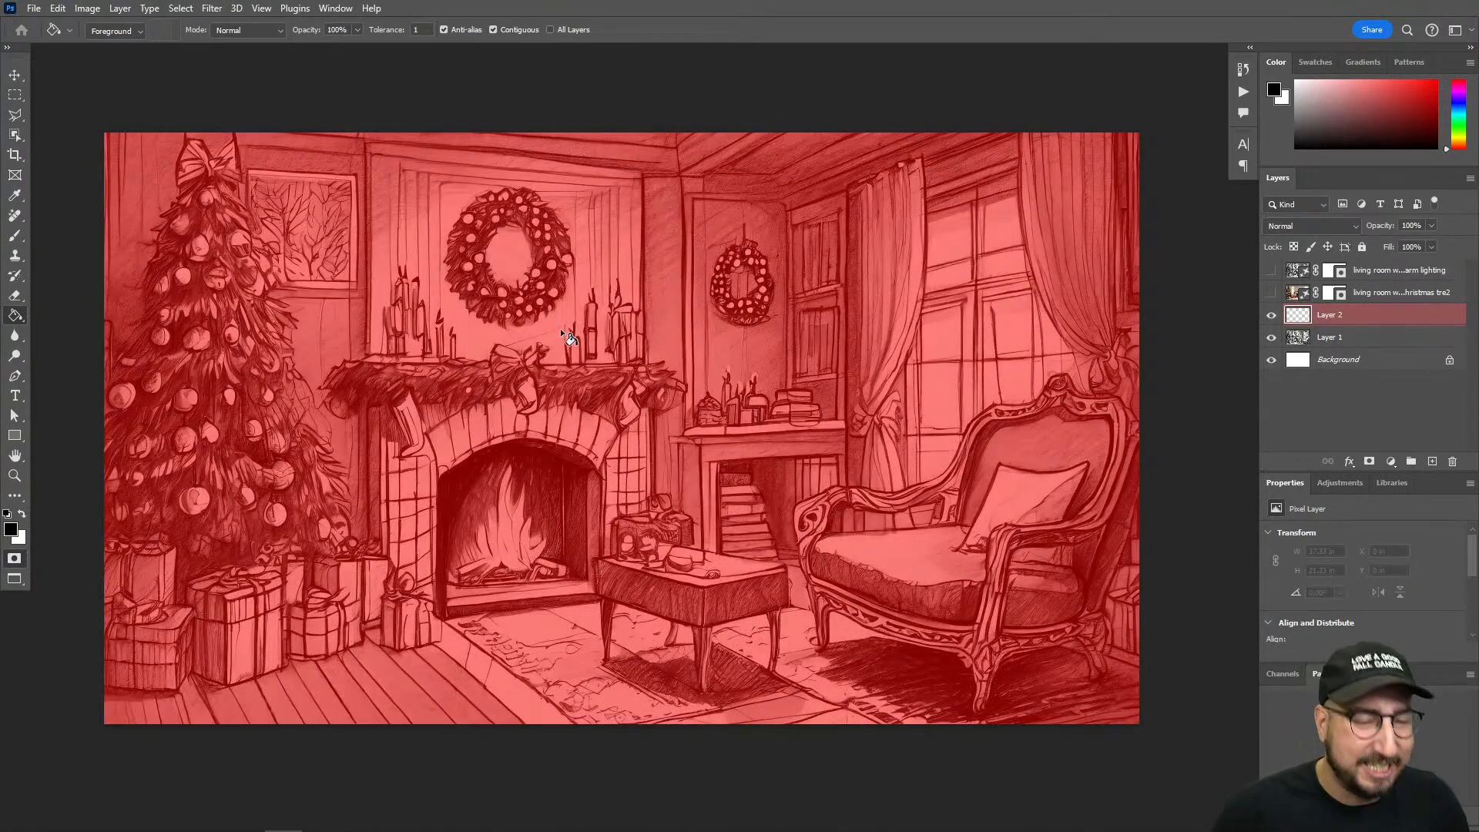
Step: Fade the Quick Mask fill to 50% opacity and turn the mask into a selection
key(ctrl+shift+f)
text(50)
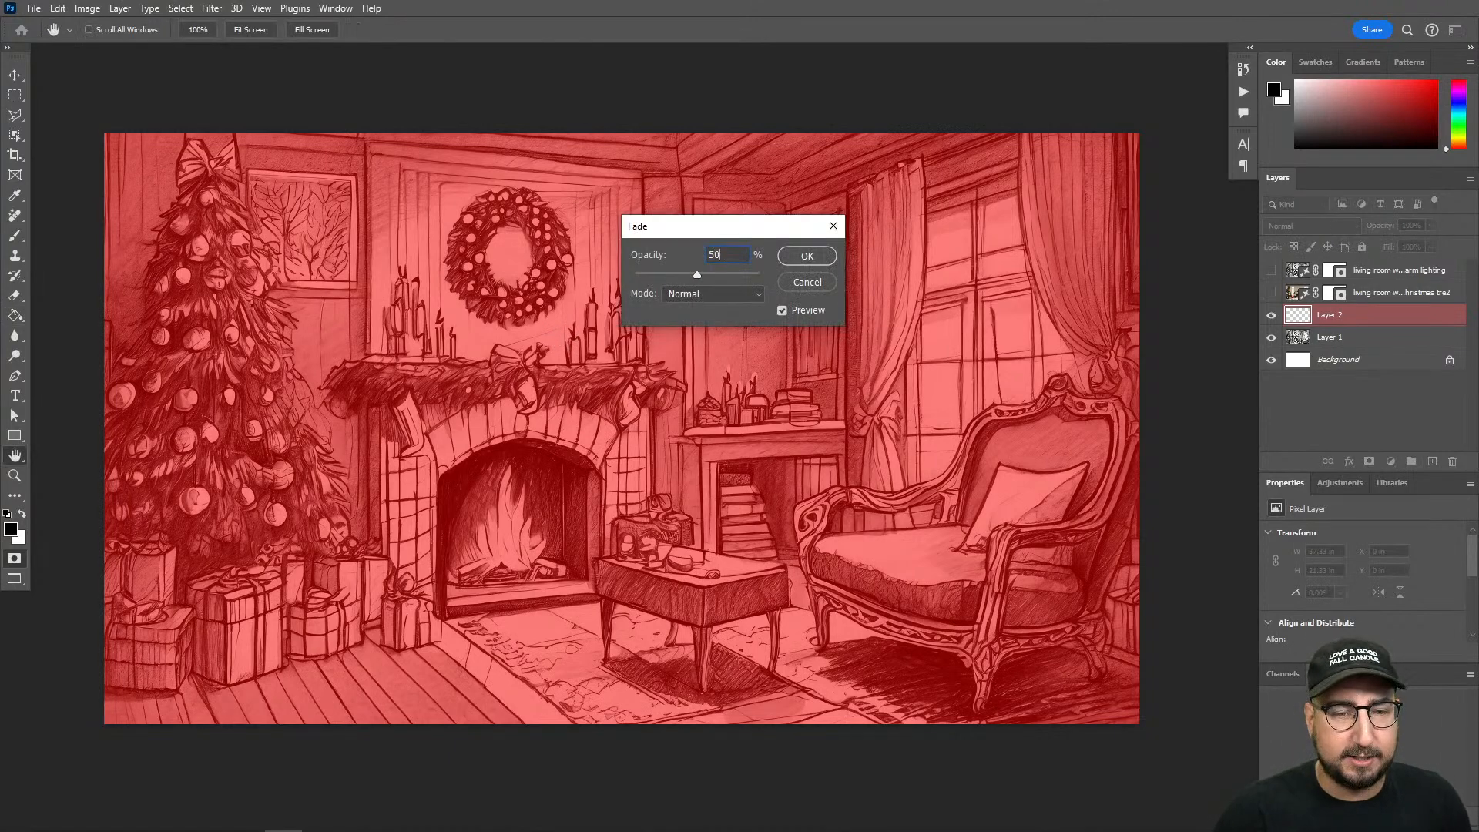
click(801, 258)
key(q)
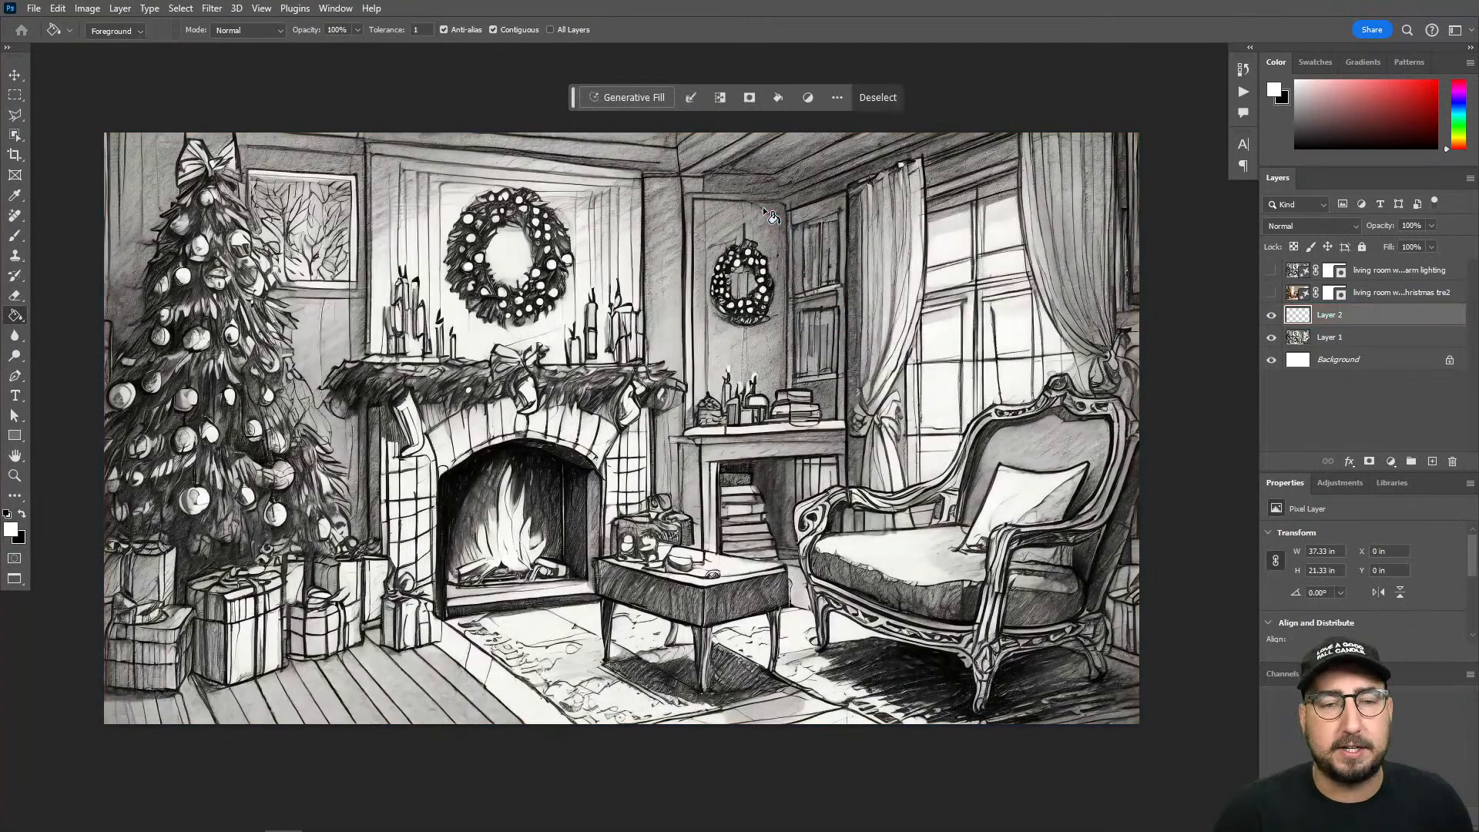
Step: Run Generative Fill on the 50% faded selection with the copied living room prompt
click(632, 97)
key(ctrl+v)
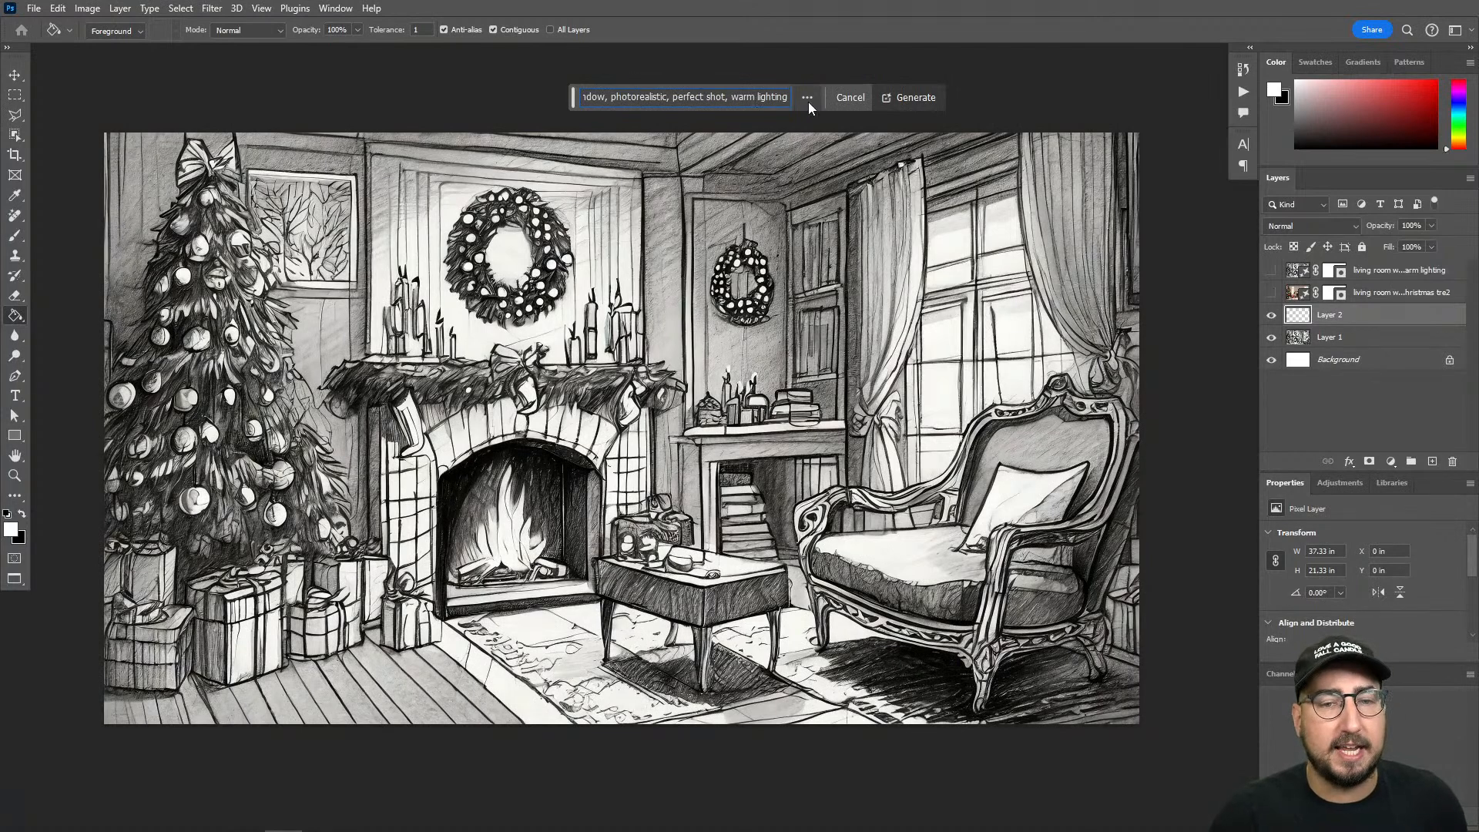
click(913, 97)
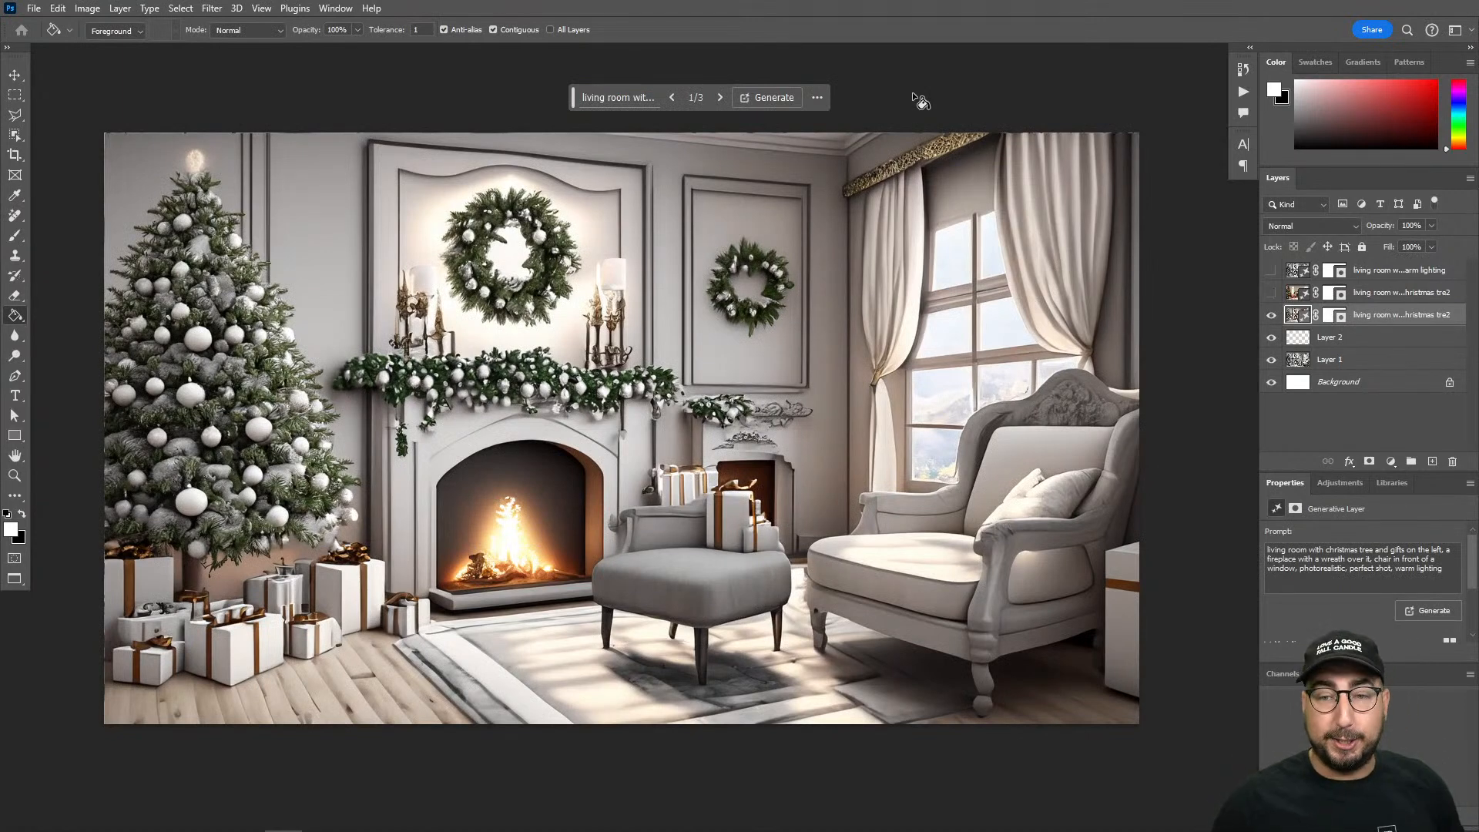
Step: Compare the first variation of the new generation with the sketch by toggling its layer's visibility
click(1271, 314)
click(1271, 314)
click(1270, 314)
click(1271, 315)
click(1271, 314)
click(1271, 314)
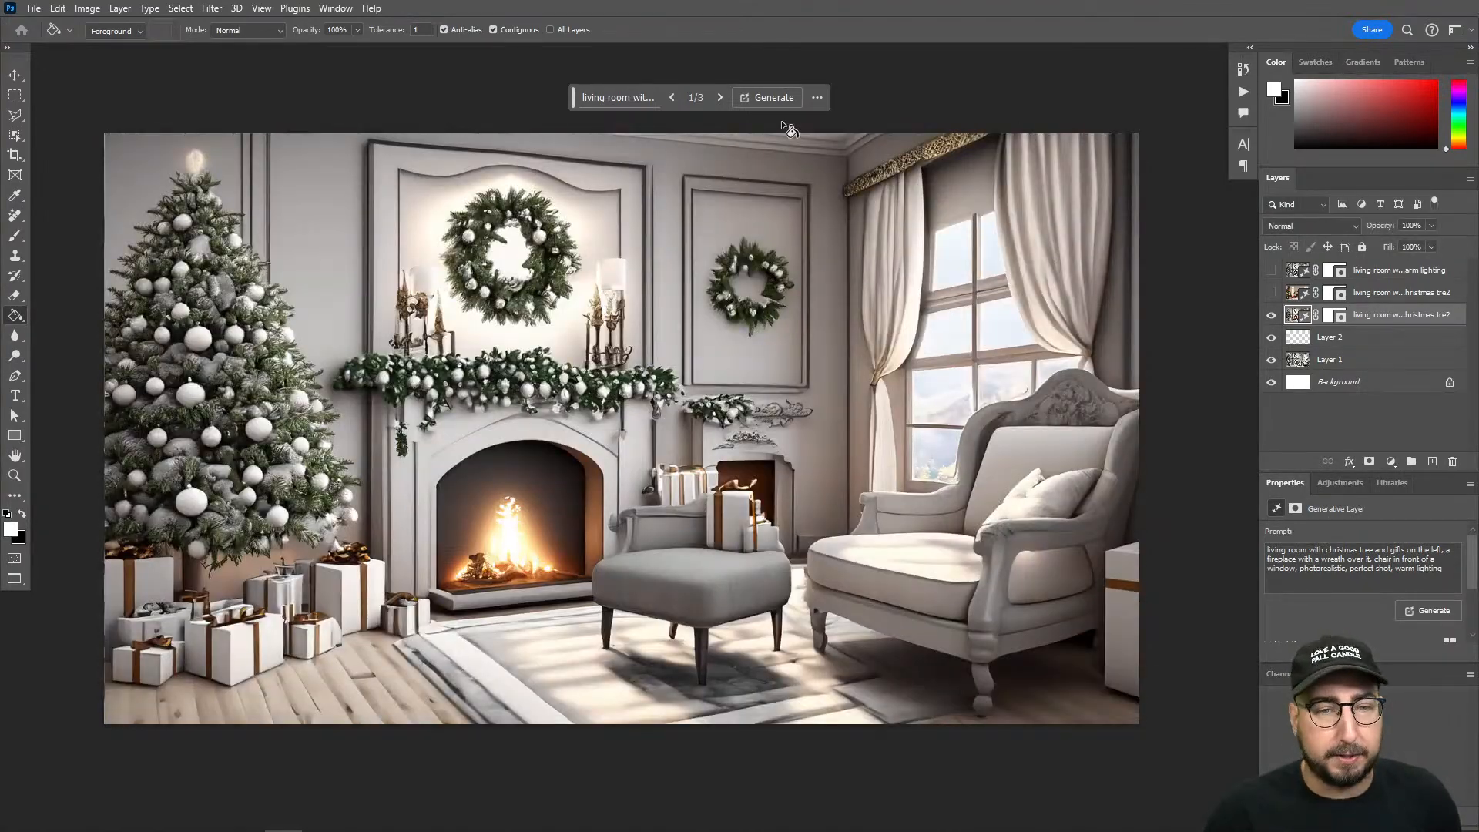
Step: Browse the three new living room variations and settle on the second one with the green armchair
click(720, 98)
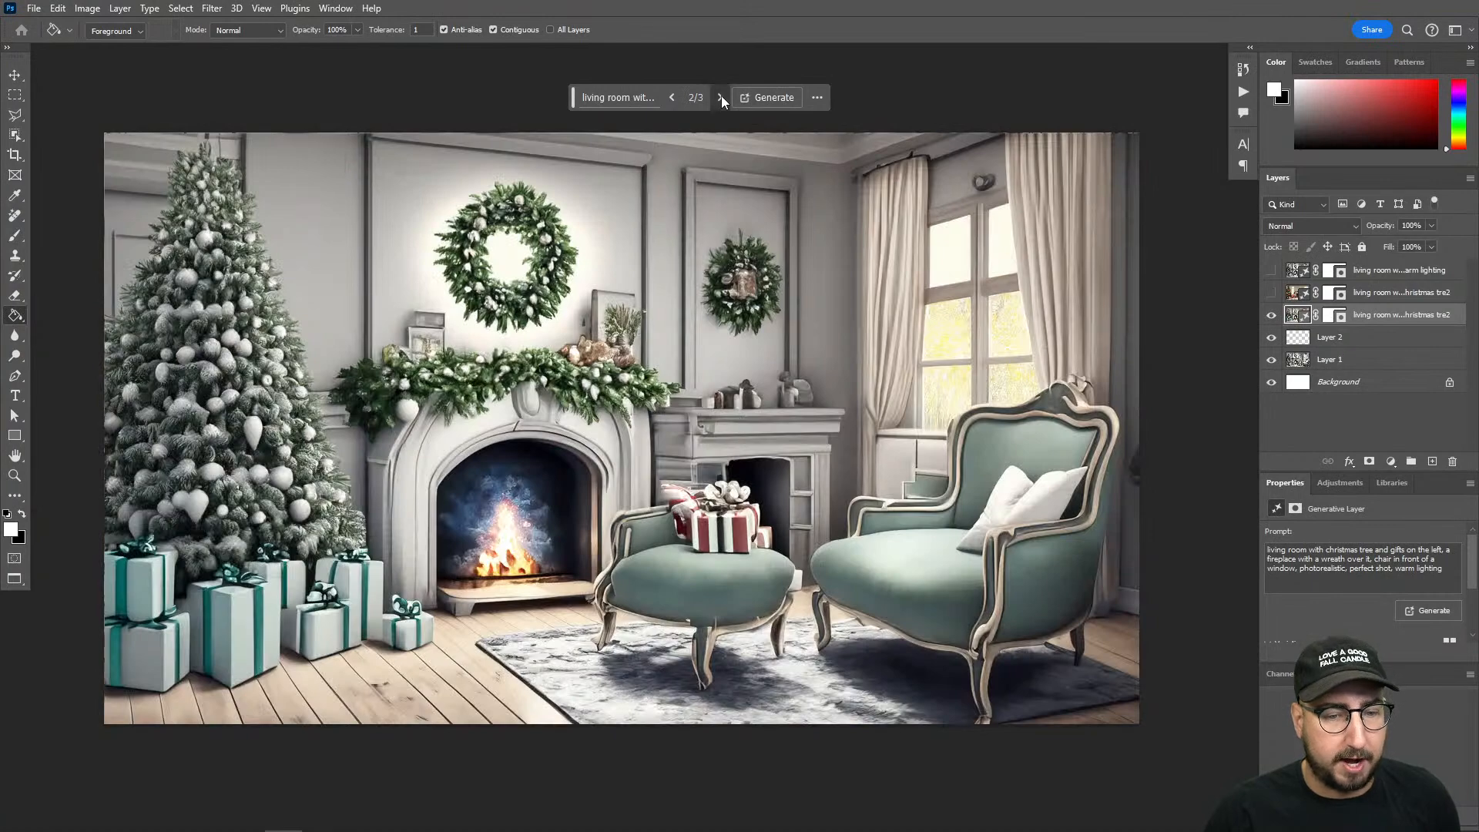
click(721, 97)
click(672, 97)
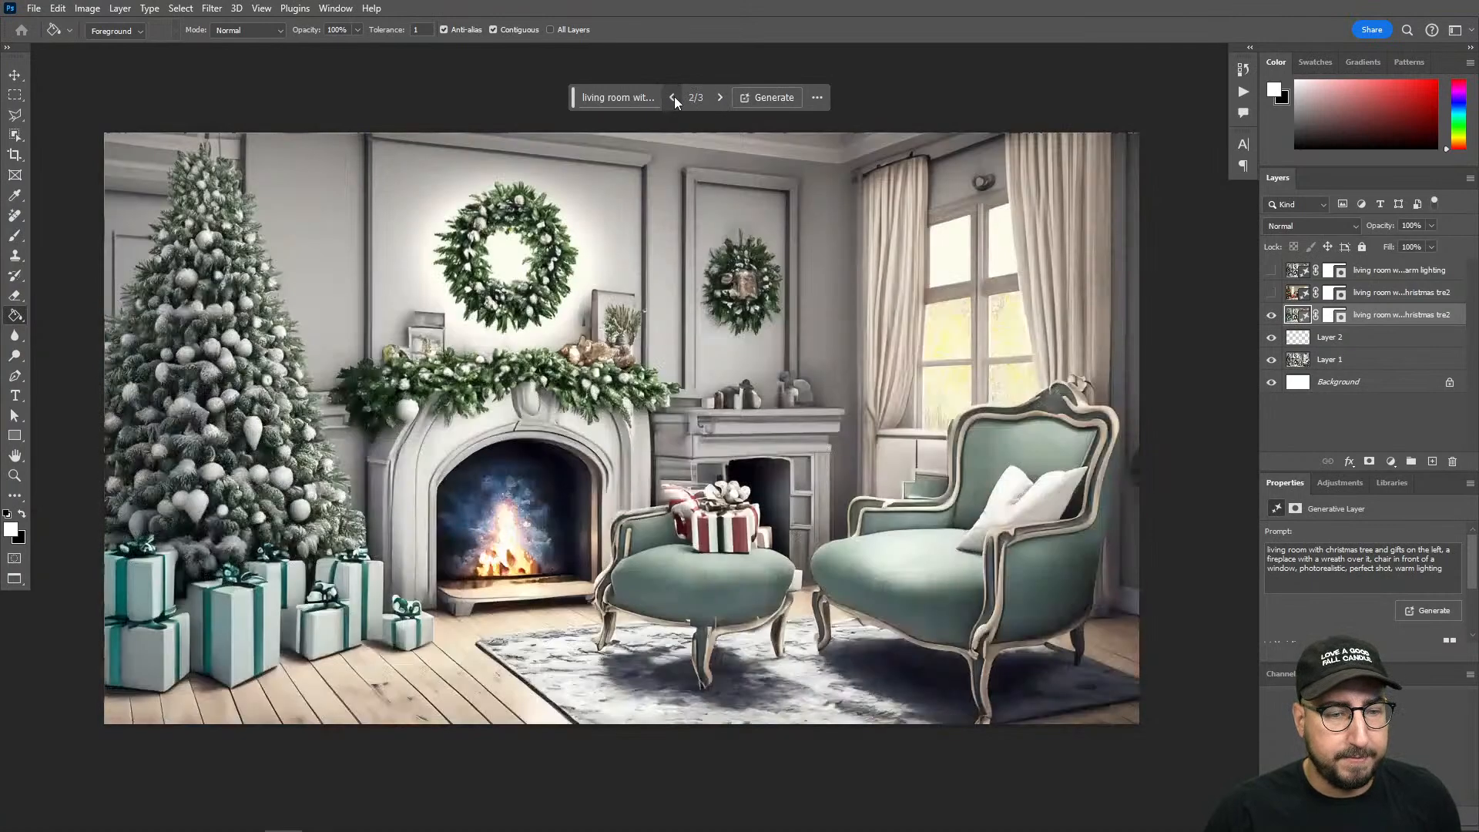
Step: Compare the green armchair variation with the original sketch, examining how closely the furniture, fireplace and tree match
click(1271, 316)
click(1271, 316)
click(1271, 316)
click(1271, 315)
click(1270, 317)
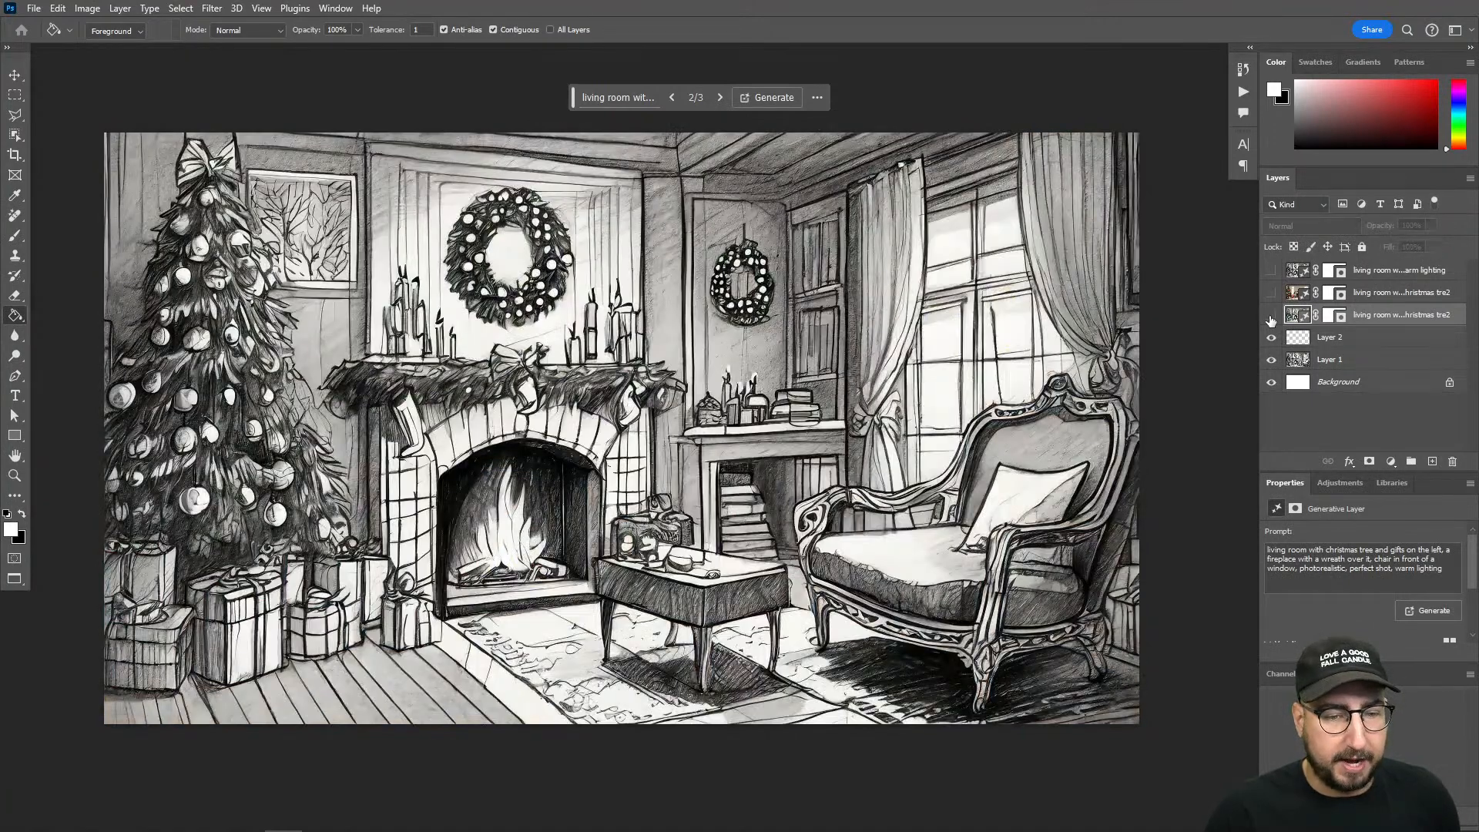
click(1271, 318)
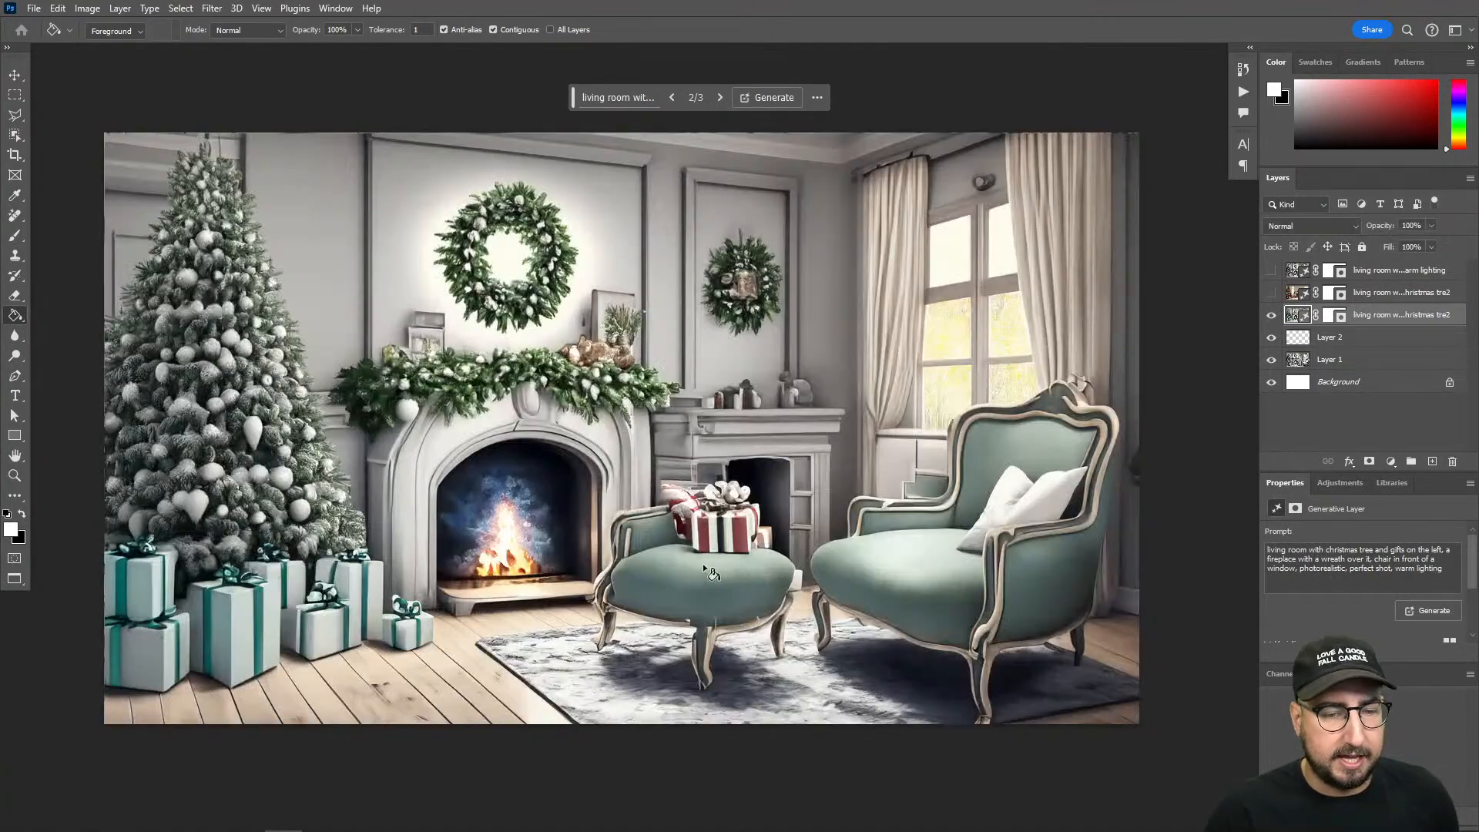
click(1271, 316)
click(1272, 316)
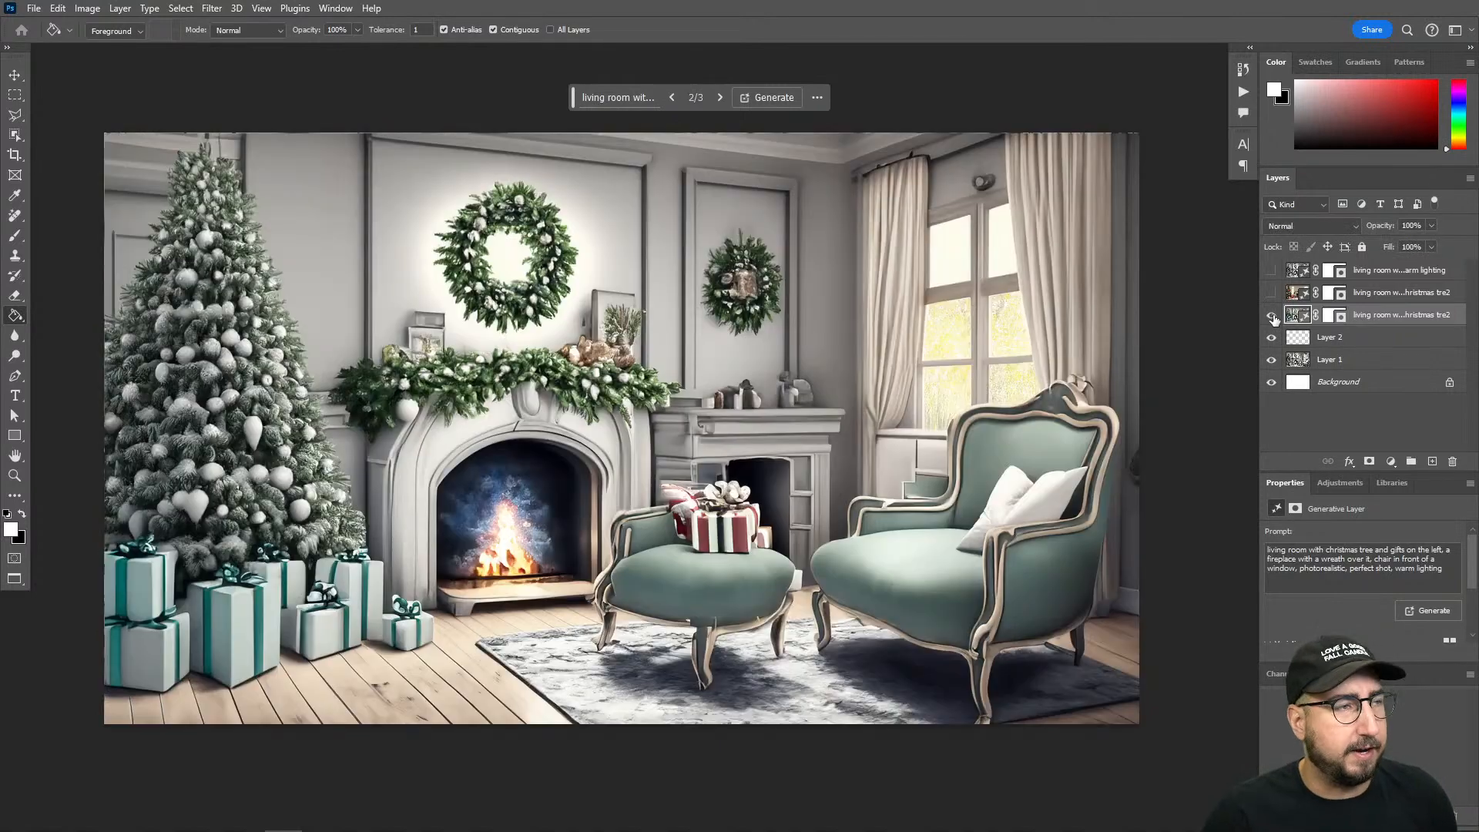
click(1272, 317)
click(1272, 317)
click(1272, 317)
click(1271, 316)
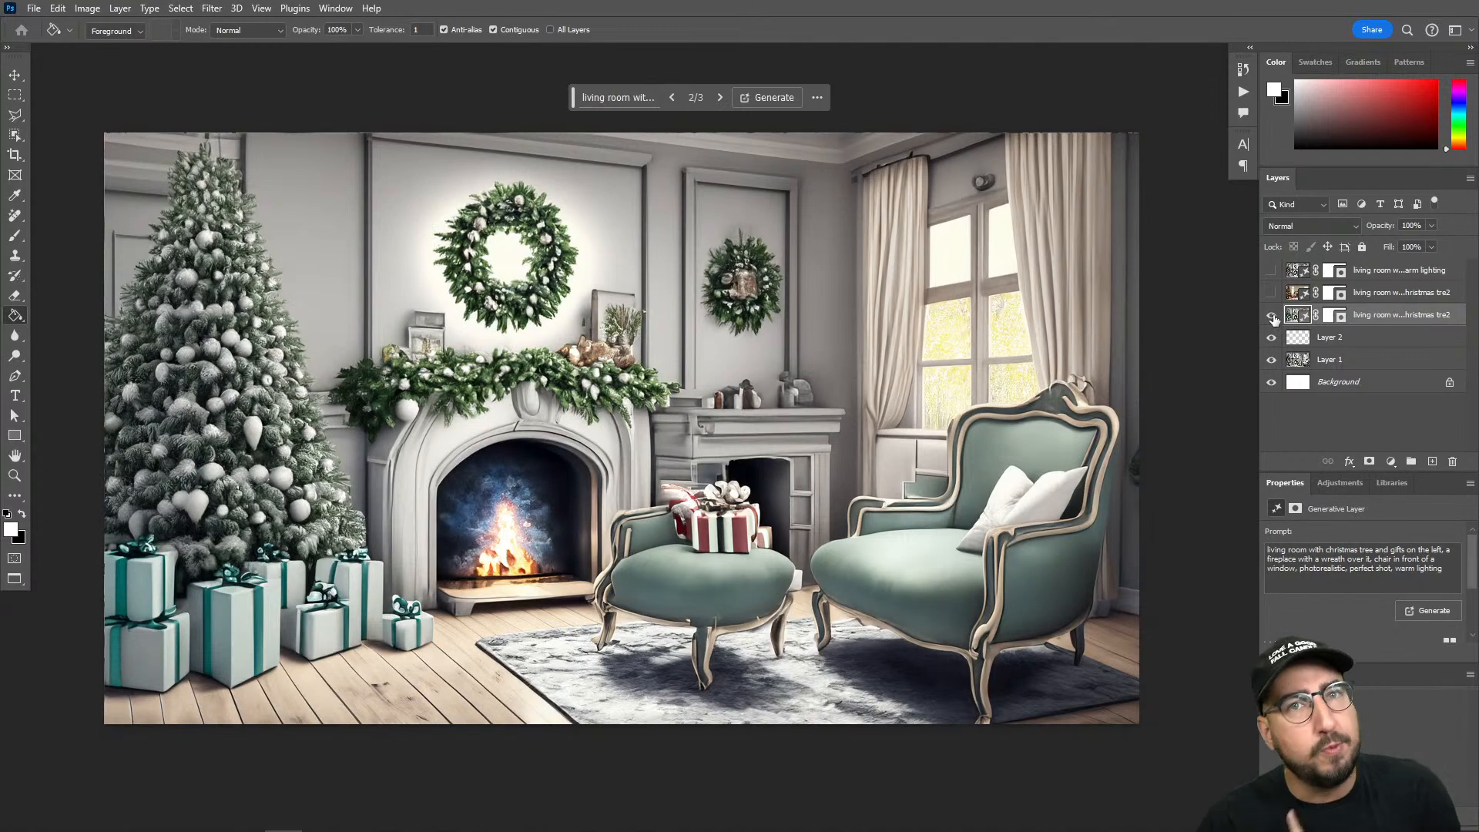
Step: Hide the newest generated layer and add a blank layer named Layer 3 directly above Layer 1
click(1271, 314)
click(1340, 359)
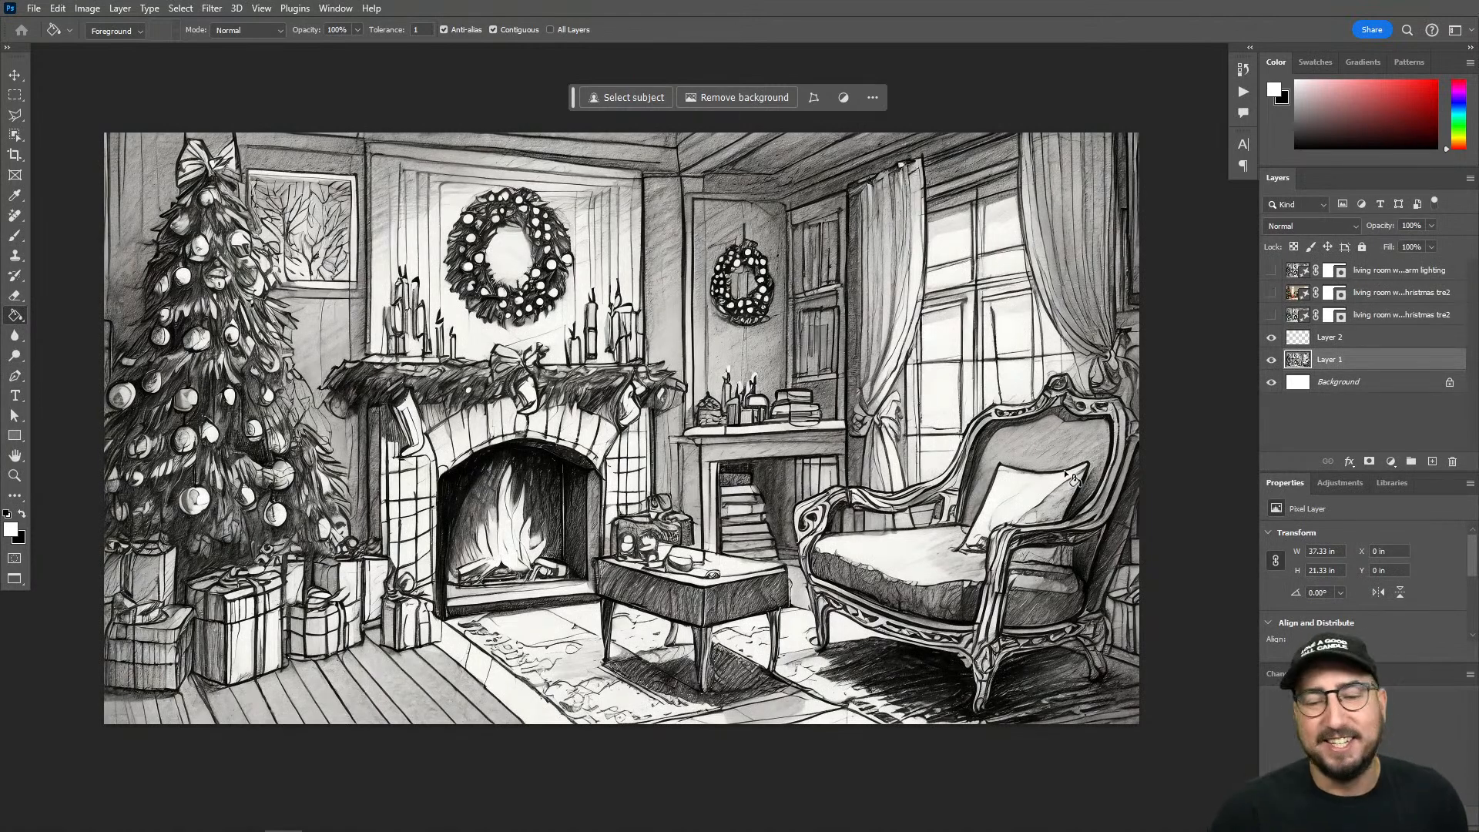
key(ctrl+shift+n)
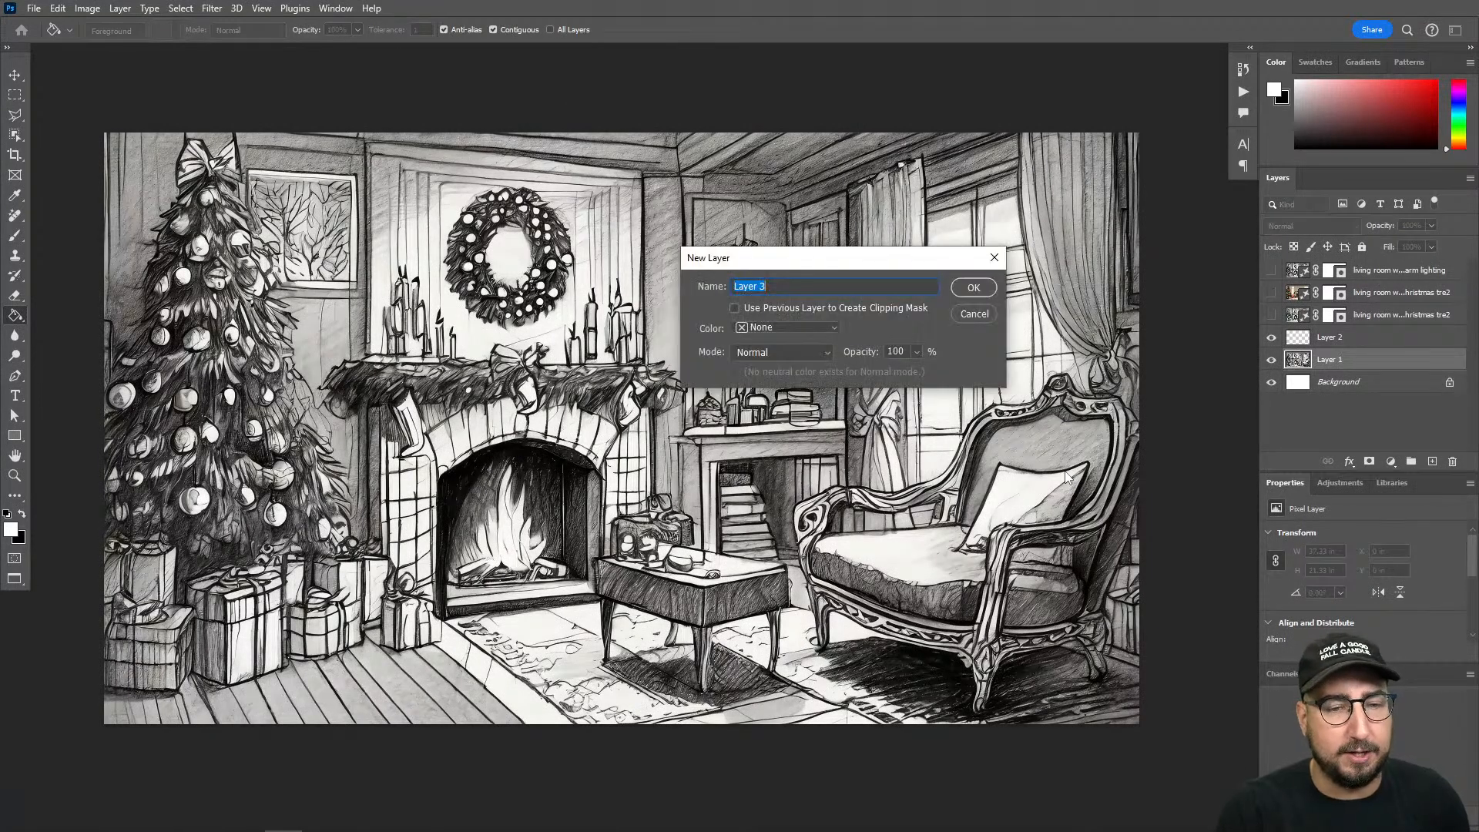
key(Return)
Step: Prepare the Brush tool for colouring the armchair with pure red (#ff0000) as the foreground colour
key(z)
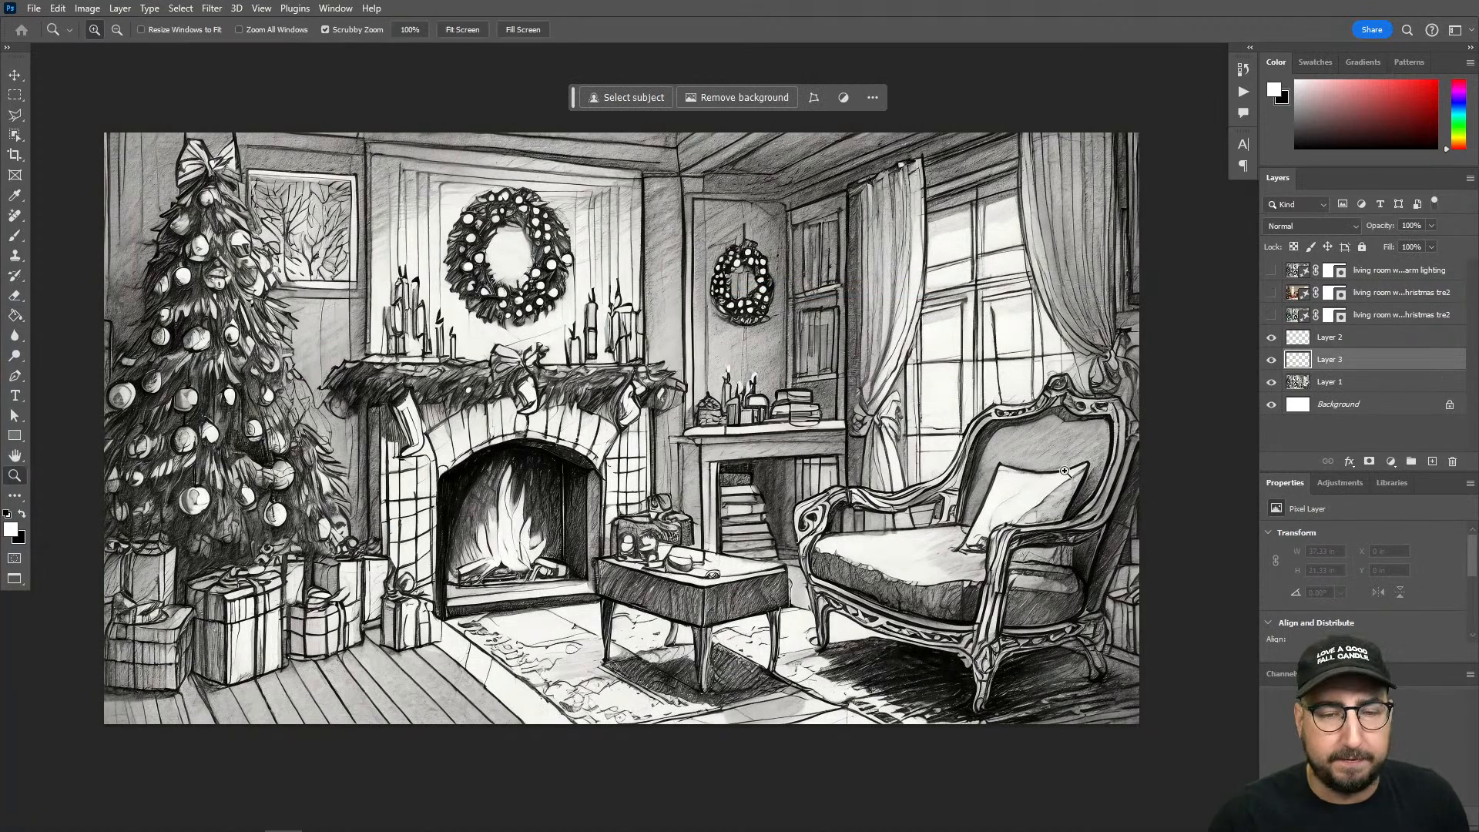
click(1066, 471)
click(964, 495)
drag(964, 495, 711, 390)
key(b)
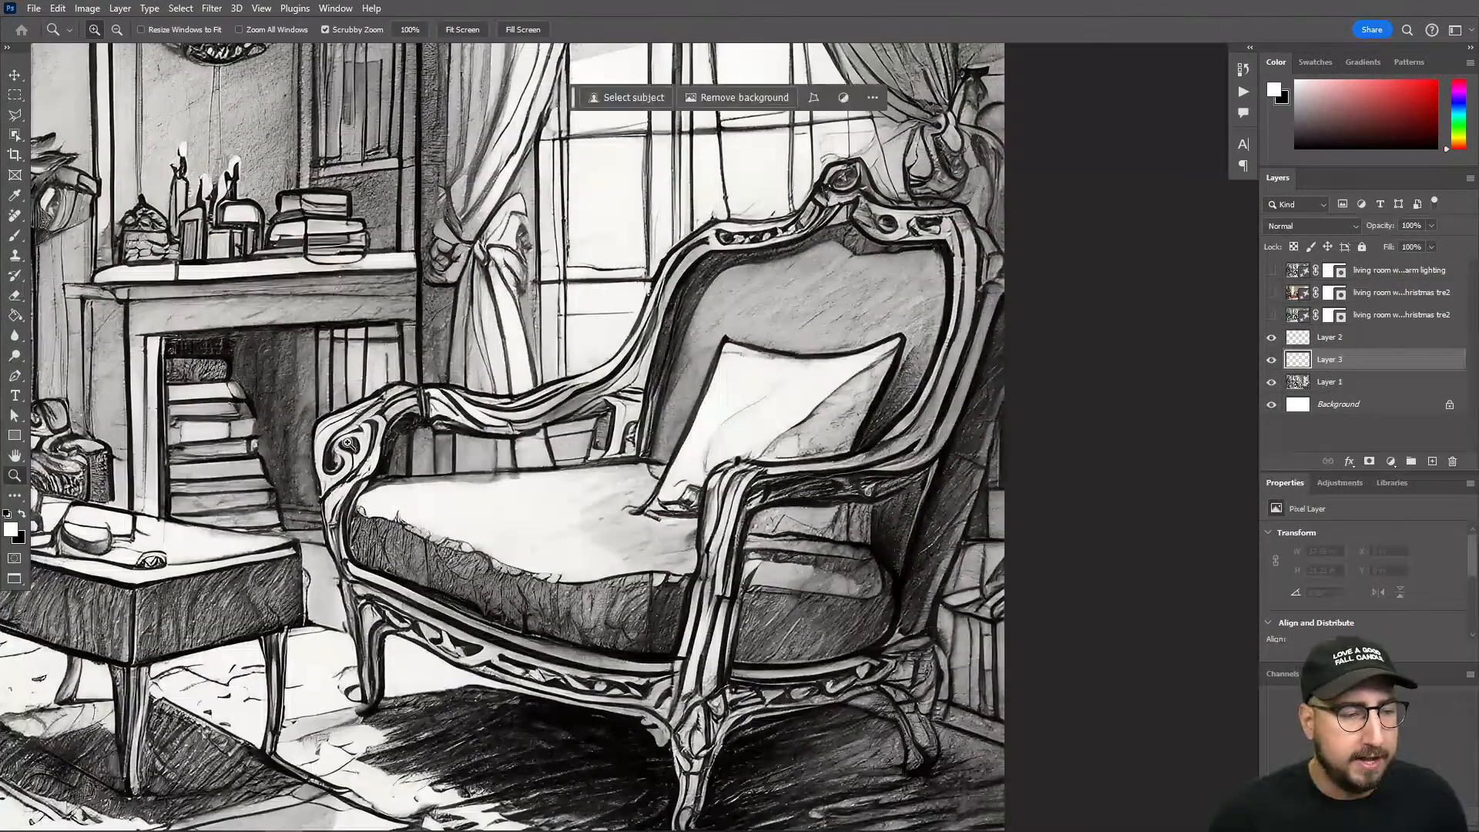
click(14, 530)
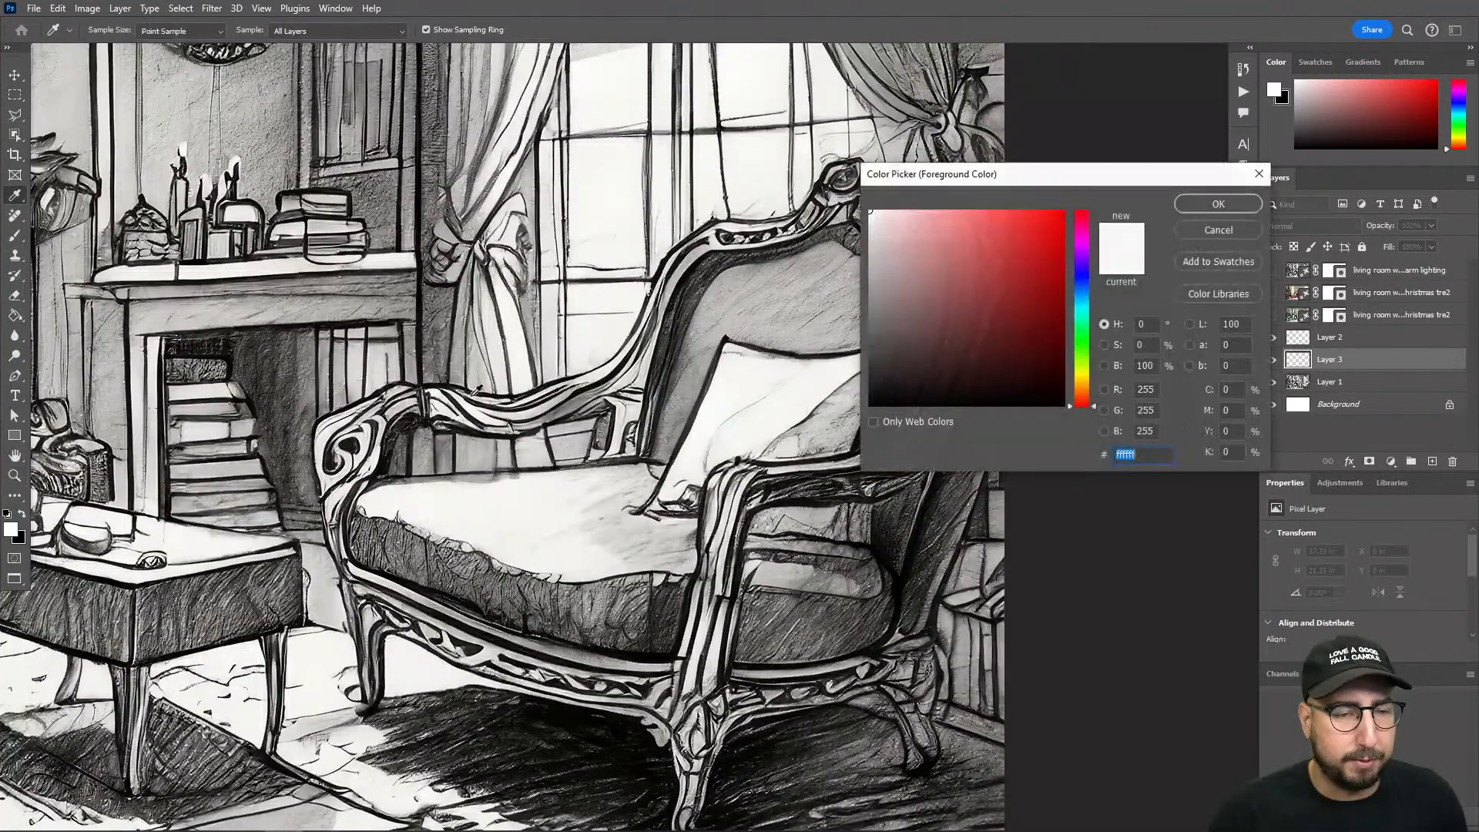
click(1064, 214)
click(1211, 207)
Step: Reduce the brush size to 70 and undo the test stroke on the armchair's backrest
key(bracketleft)
key(bracketleft)
key(bracketleft)
key(bracketleft)
key(bracketleft)
key(bracketleft)
key(bracketleft)
key(bracketleft)
key(bracketleft)
key(bracketleft)
key(bracketleft)
key(bracketleft)
key(bracketleft)
key(bracketleft)
key(bracketleft)
key(bracketleft)
key(bracketleft)
key(bracketleft)
drag(786, 282, 816, 278)
key(bracketleft)
key(ctrl+z)
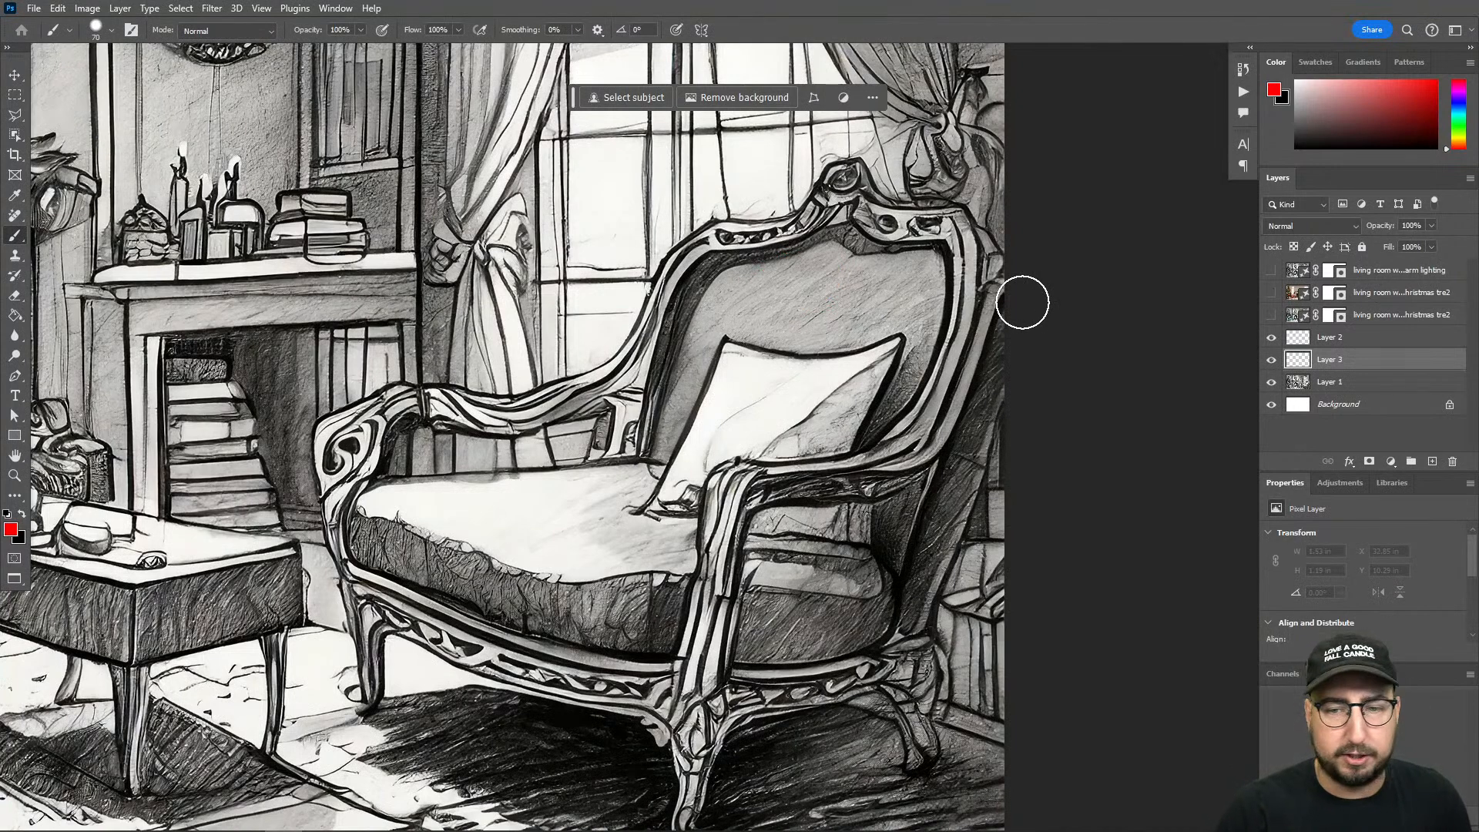
Step: Set Layer 3's blend mode to Multiply and paint the armchair's backrest and seat cushion red
click(1326, 227)
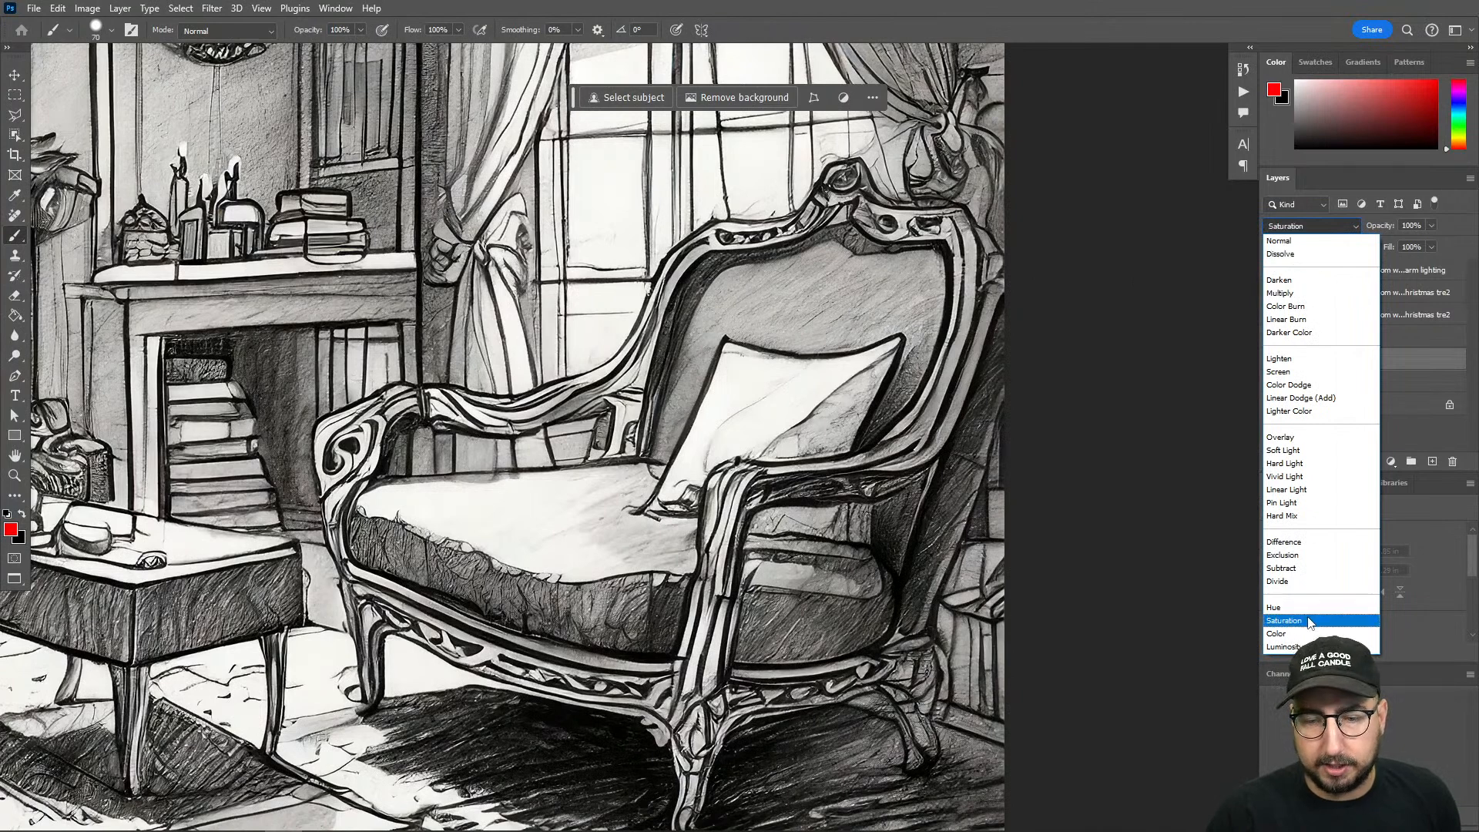
click(1302, 293)
mouse_move(871, 284)
mouse_down()
mouse_move(827, 265)
mouse_move(730, 291)
mouse_move(663, 433)
mouse_move(753, 328)
mouse_move(875, 330)
mouse_move(893, 312)
mouse_move(859, 270)
mouse_move(911, 268)
mouse_move(916, 353)
mouse_move(873, 426)
mouse_up()
mouse_move(635, 482)
mouse_down()
mouse_move(370, 502)
mouse_move(434, 552)
mouse_move(647, 620)
mouse_move(663, 578)
mouse_move(501, 532)
mouse_move(673, 533)
mouse_move(652, 604)
mouse_move(441, 542)
mouse_move(574, 607)
mouse_move(729, 634)
mouse_move(868, 580)
mouse_move(743, 641)
mouse_move(871, 581)
mouse_move(898, 512)
mouse_move(828, 508)
mouse_up()
Step: Choose light blue (#0bc6f4) as the foreground colour and paint the pillow on the armchair
key(x)
click(11, 529)
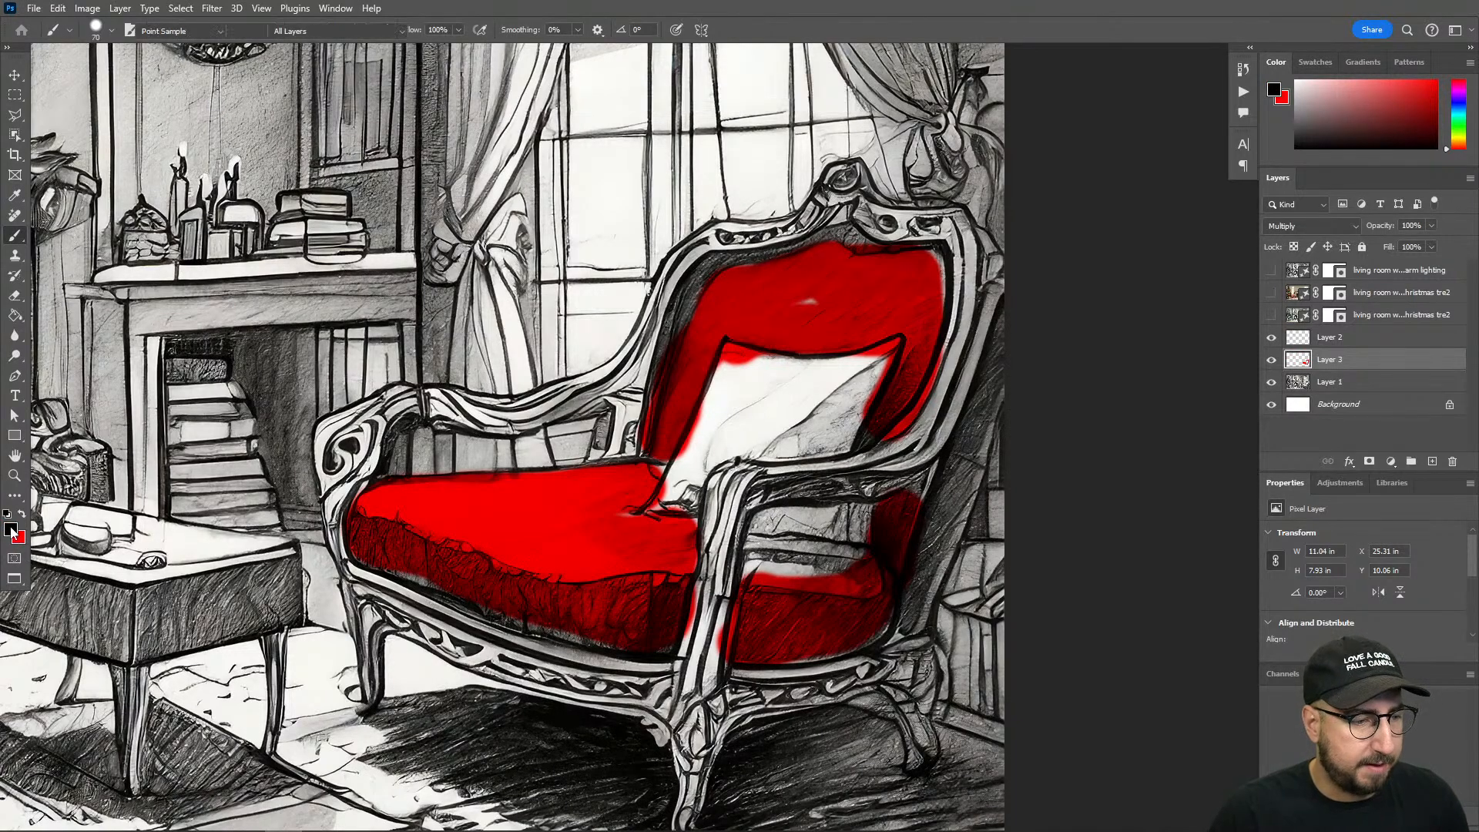
click(1084, 304)
click(1057, 219)
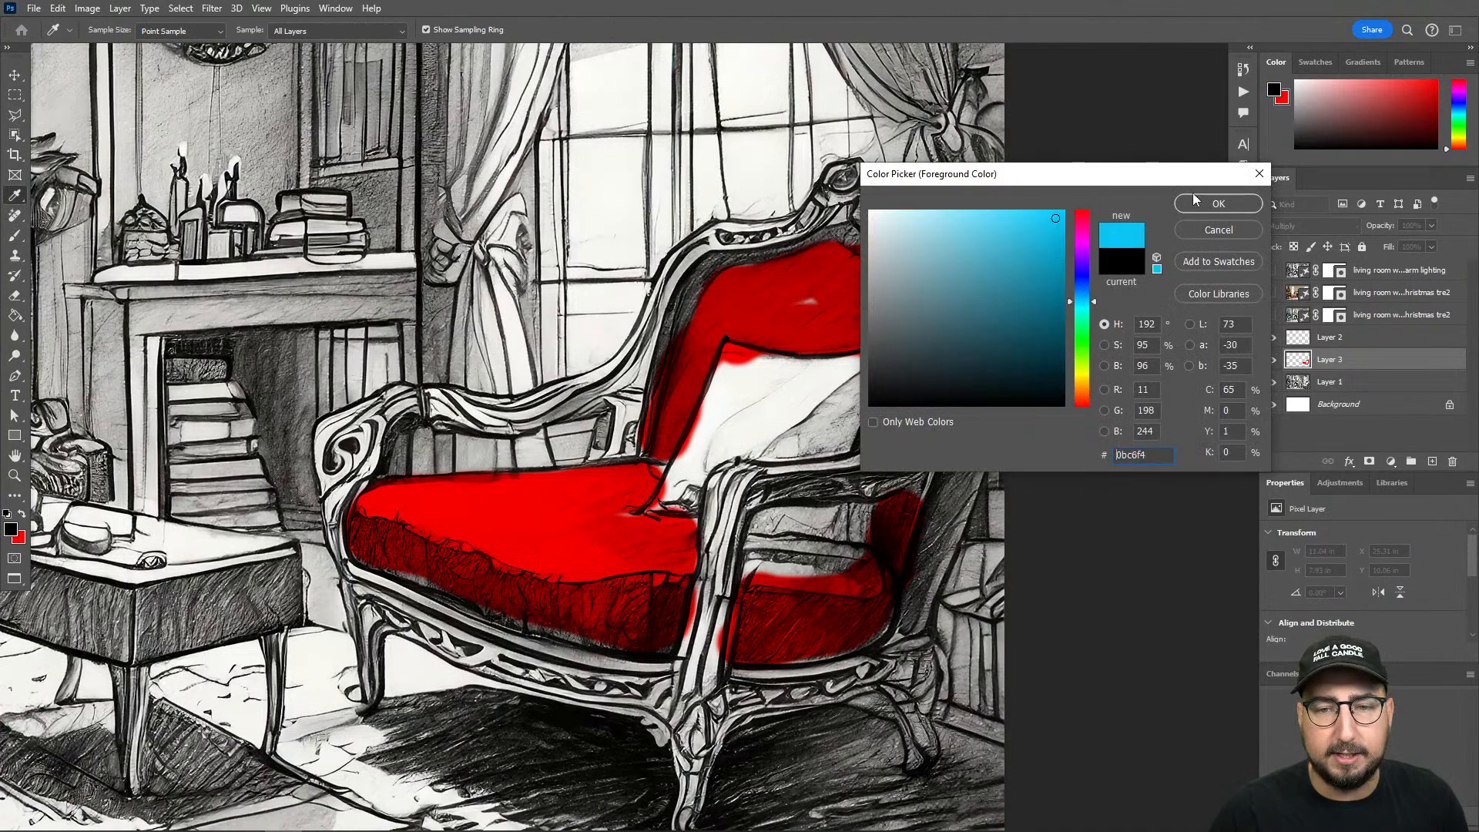
click(1219, 203)
mouse_move(743, 369)
mouse_down()
mouse_move(878, 358)
mouse_move(815, 443)
mouse_move(709, 445)
mouse_move(684, 489)
mouse_move(728, 390)
mouse_move(824, 419)
mouse_move(771, 522)
mouse_move(855, 524)
mouse_up()
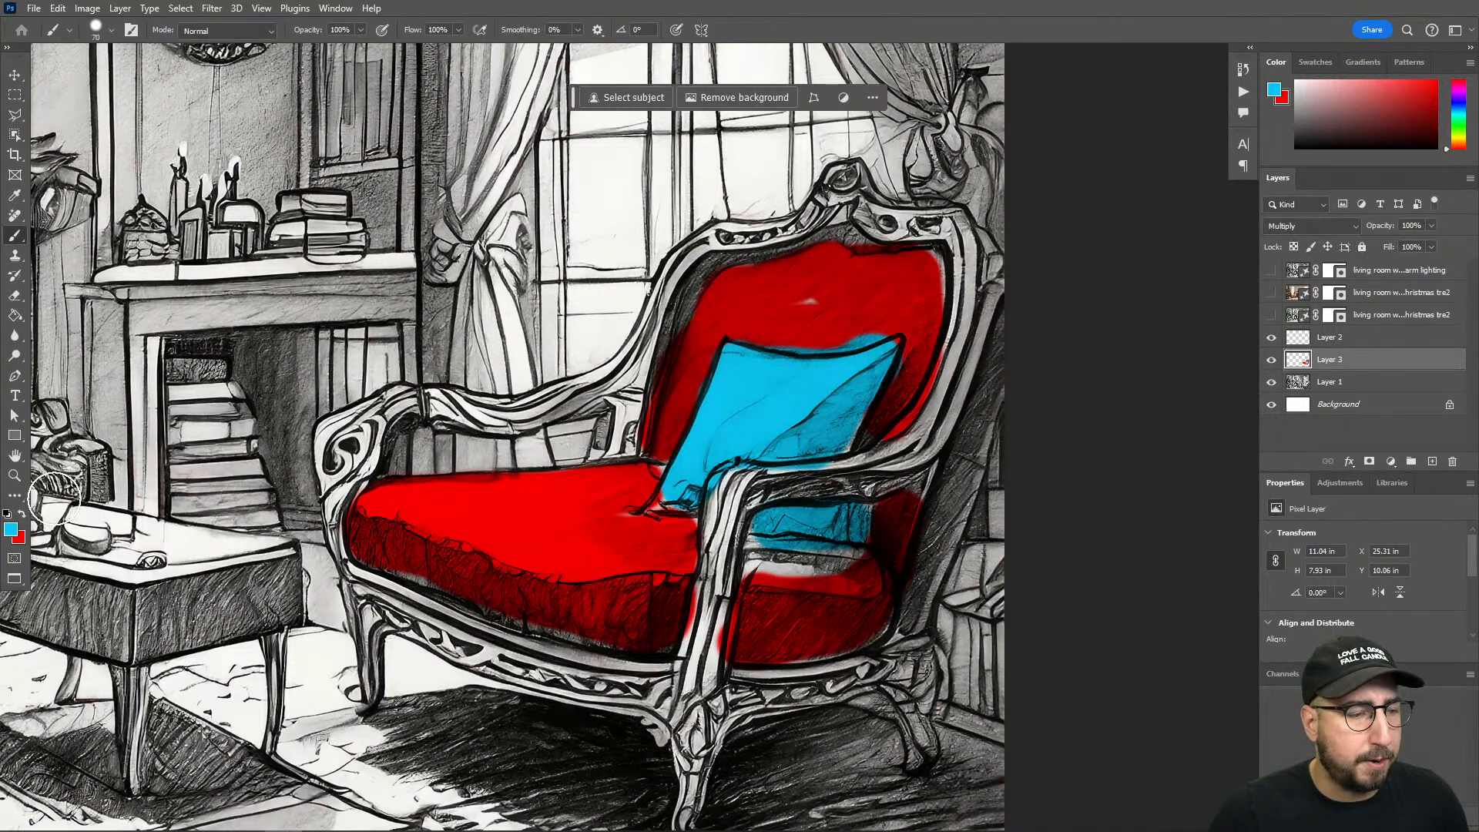
Step: Choose a dark brown foreground colour and paint the armchair's carved frame, armrests and legs
click(12, 531)
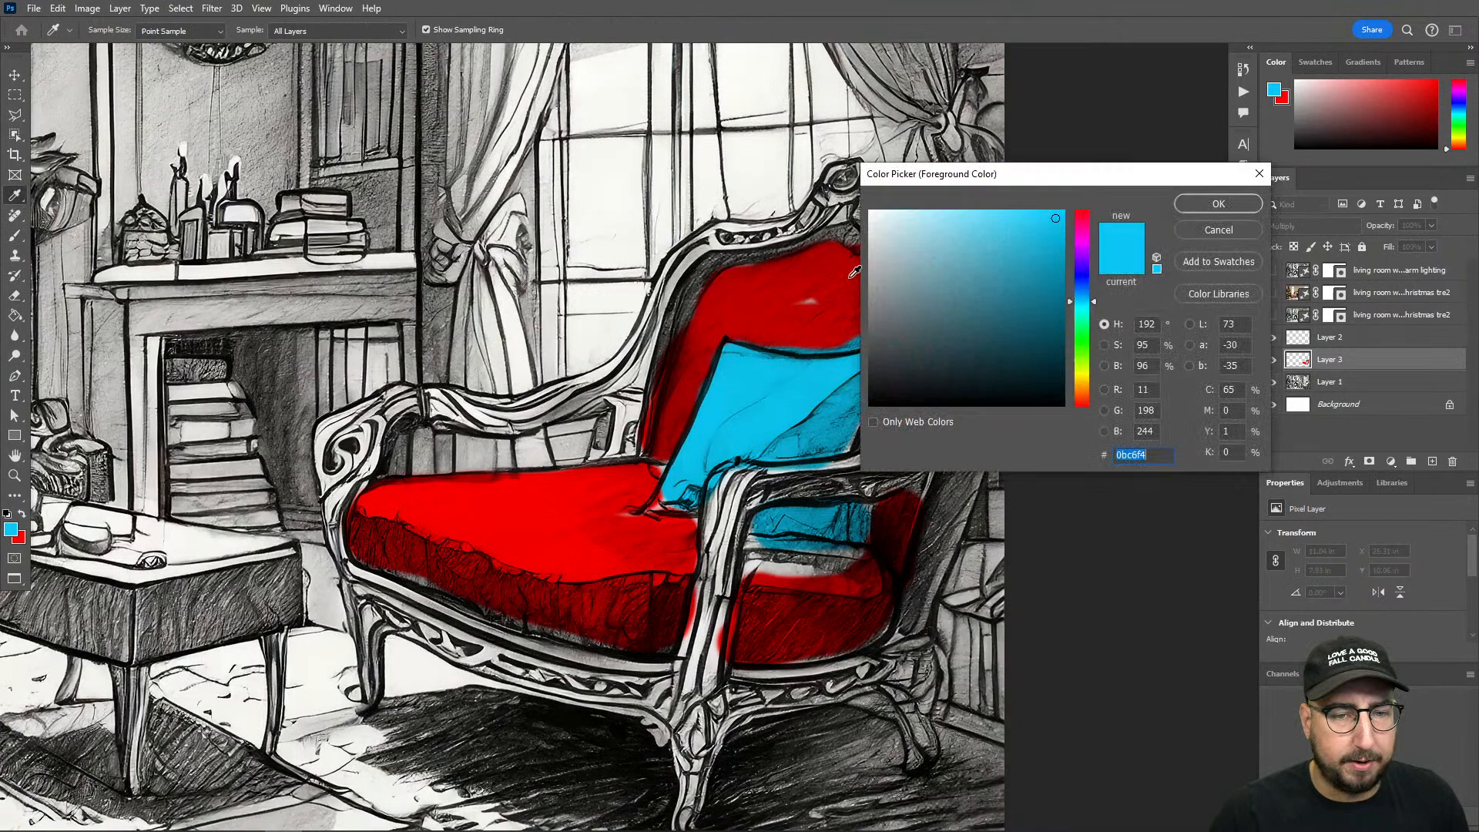
click(1083, 386)
click(1049, 306)
key(Return)
mouse_move(863, 173)
mouse_down()
mouse_move(684, 268)
mouse_move(637, 328)
mouse_move(621, 399)
mouse_move(414, 412)
mouse_move(363, 441)
mouse_move(334, 540)
mouse_move(378, 612)
mouse_move(364, 676)
mouse_move(390, 620)
mouse_move(691, 687)
mouse_move(686, 792)
mouse_move(743, 493)
mouse_move(936, 445)
mouse_move(969, 376)
mouse_move(975, 299)
mouse_move(951, 236)
mouse_move(851, 181)
mouse_up()
mouse_move(958, 409)
mouse_down()
mouse_move(971, 409)
mouse_move(911, 608)
mouse_move(816, 683)
mouse_move(917, 716)
mouse_move(924, 766)
mouse_up()
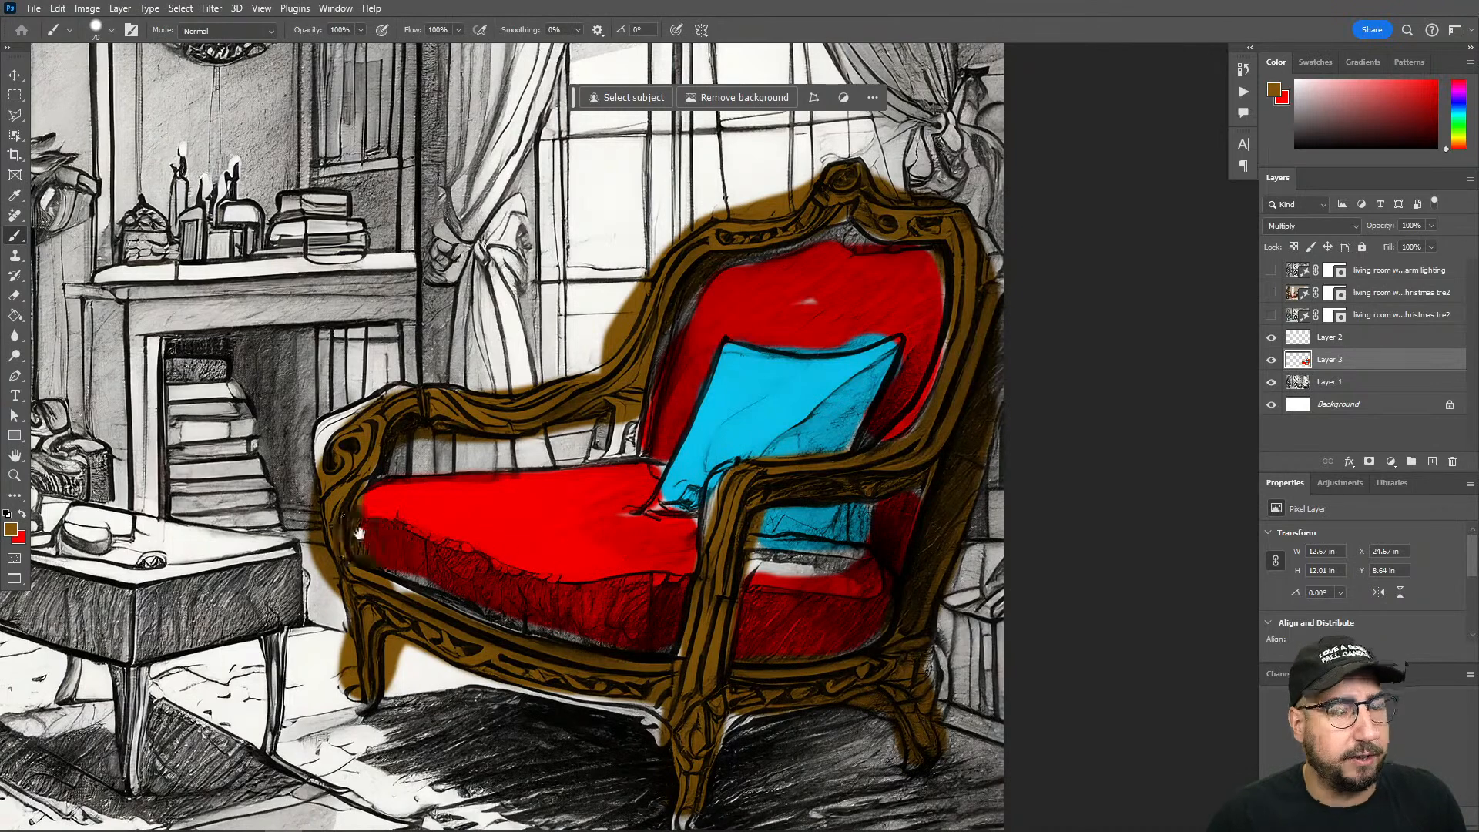
Step: Paint the small table in front of the fireplace brown, reducing the brush size to 45 for its legs
drag(360, 534, 891, 488)
mouse_move(476, 509)
mouse_down()
mouse_move(642, 589)
mouse_move(657, 576)
mouse_move(494, 523)
mouse_move(713, 555)
mouse_move(496, 488)
mouse_move(566, 469)
mouse_move(778, 525)
mouse_move(611, 475)
mouse_move(801, 501)
mouse_move(809, 543)
mouse_move(681, 579)
mouse_move(664, 610)
mouse_move(660, 730)
mouse_up()
key(bracketleft)
key(bracketleft)
key(bracketleft)
drag(807, 583, 803, 701)
drag(604, 609, 598, 652)
drag(474, 574, 475, 663)
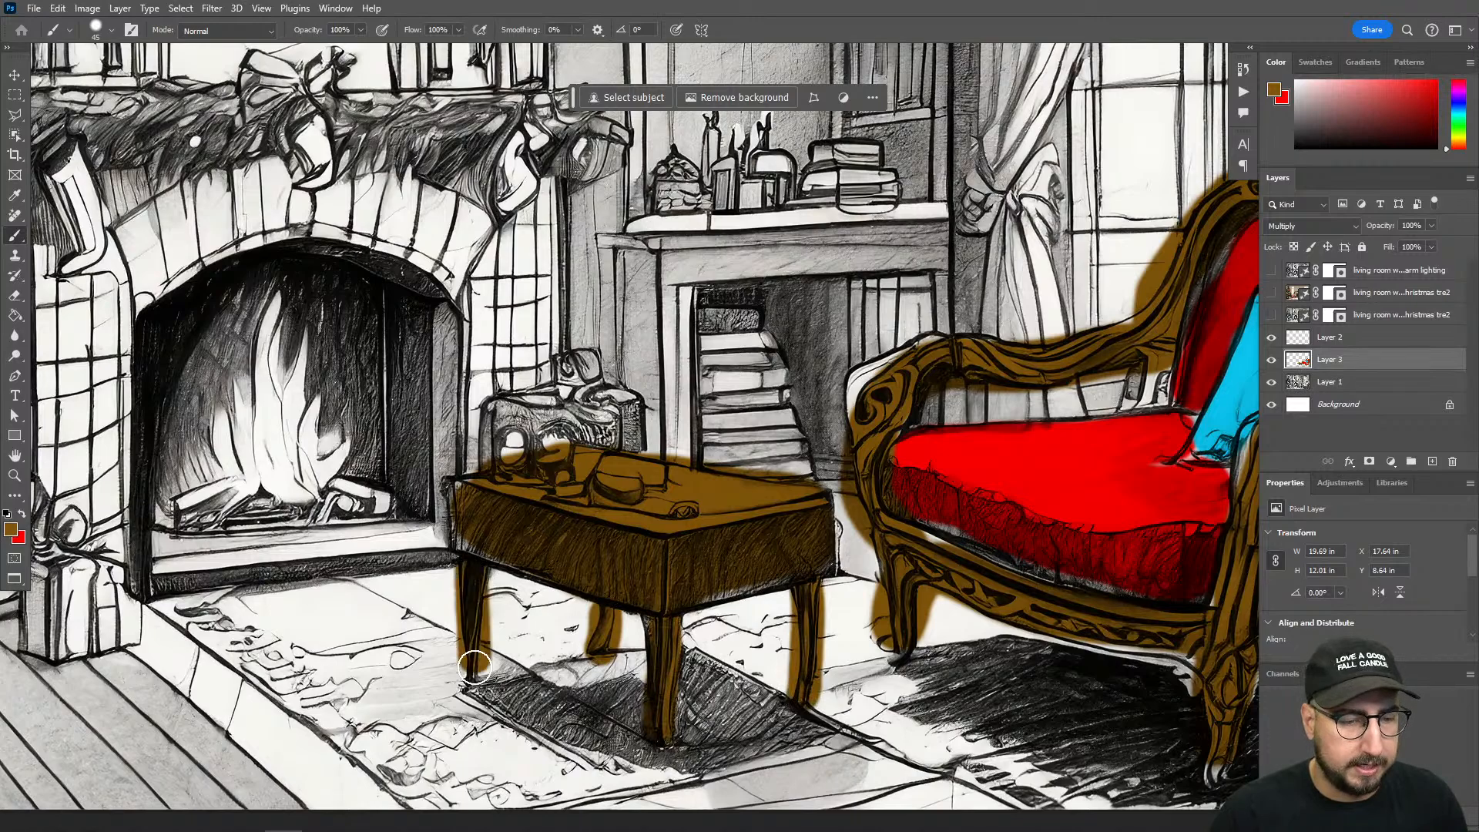
Step: Set the foreground colour to green (#2c970b) for colouring the wreaths above the fireplace and side shelf
mouse_move(404, 345)
mouse_down()
mouse_move(839, 482)
mouse_move(825, 634)
mouse_move(714, 704)
mouse_up()
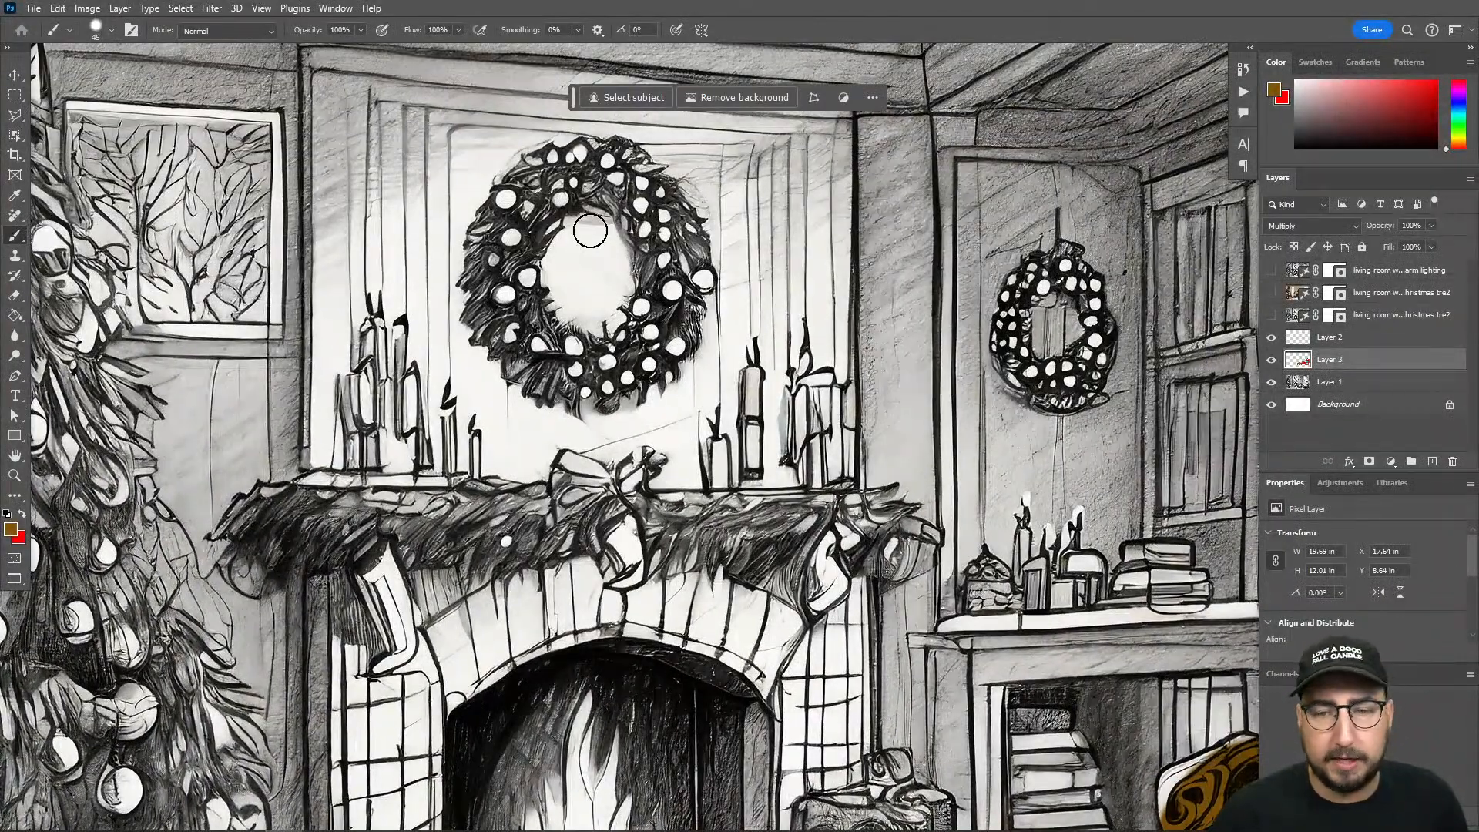
click(11, 530)
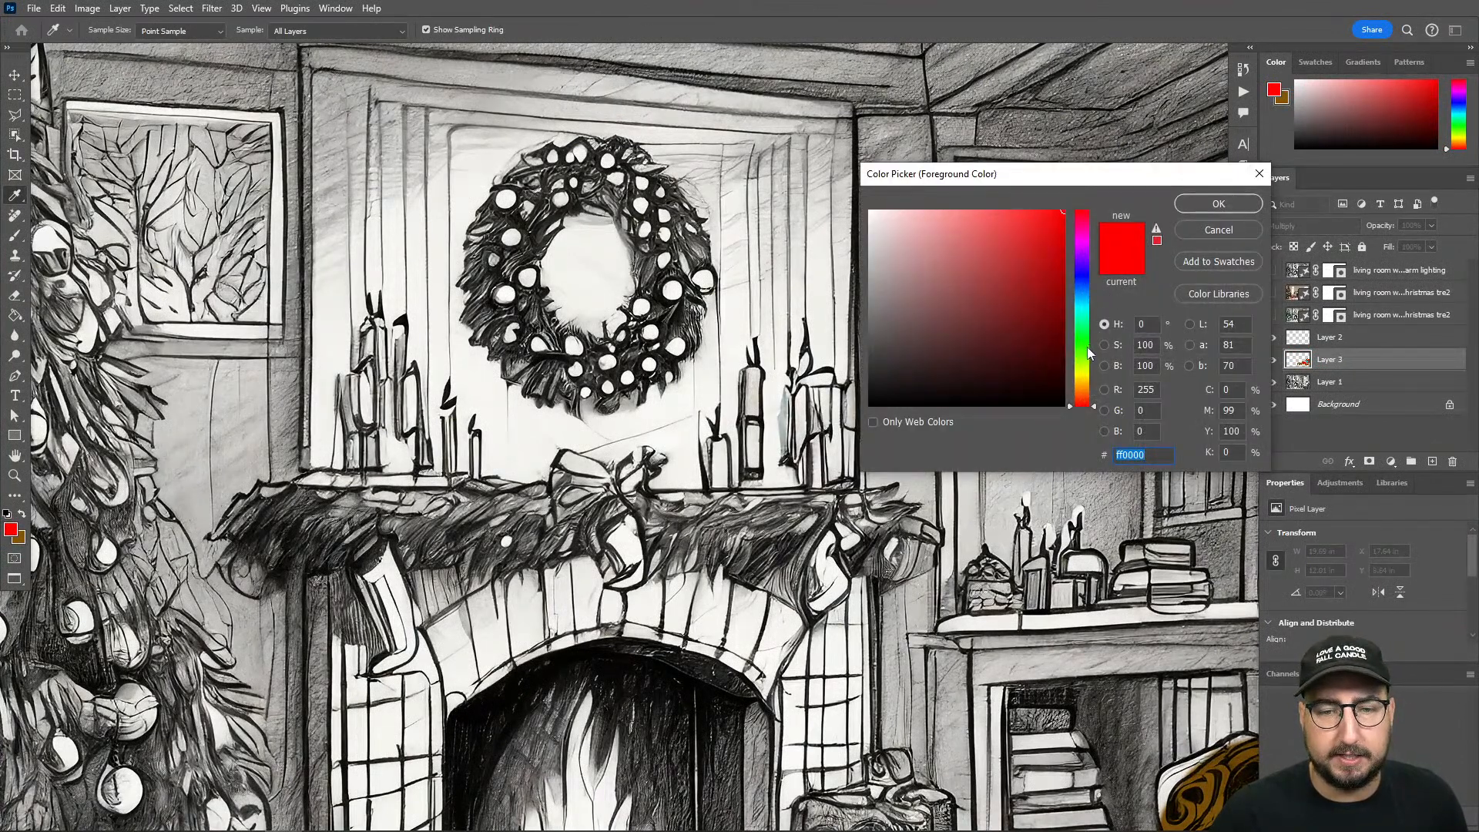
click(1088, 349)
click(1051, 290)
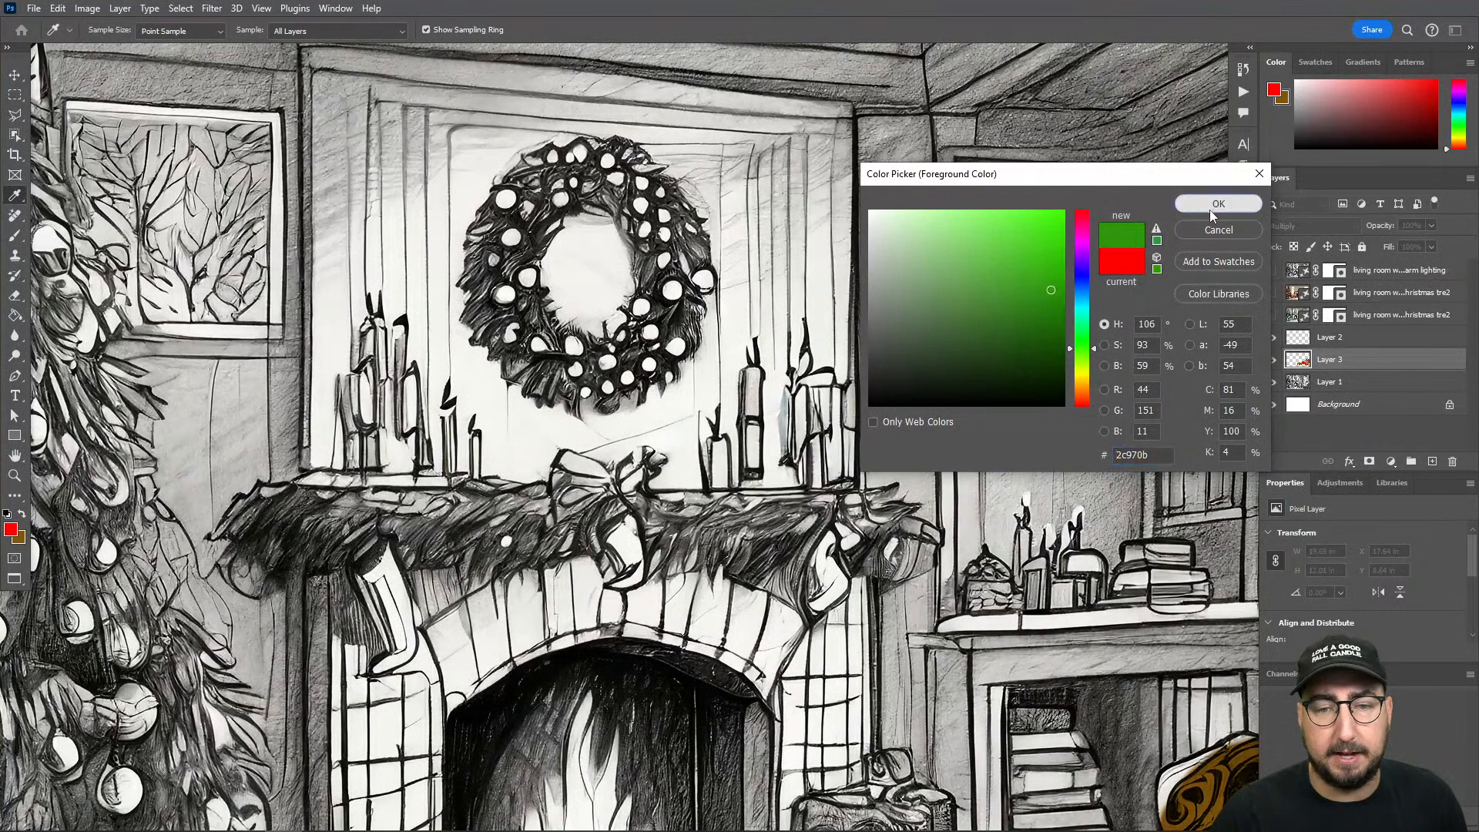
click(1211, 207)
Step: Enlarge the brush and paint both the wreath above the fireplace and the wreath above the side shelf green (#2c970b)
key(bracketright)
key(bracketright)
key(bracketright)
key(bracketright)
mouse_move(594, 172)
mouse_down()
mouse_move(501, 205)
mouse_move(521, 346)
mouse_move(644, 322)
mouse_move(601, 171)
mouse_move(695, 291)
mouse_up()
mouse_move(1023, 293)
mouse_down()
mouse_move(1013, 358)
mouse_move(1064, 301)
mouse_up()
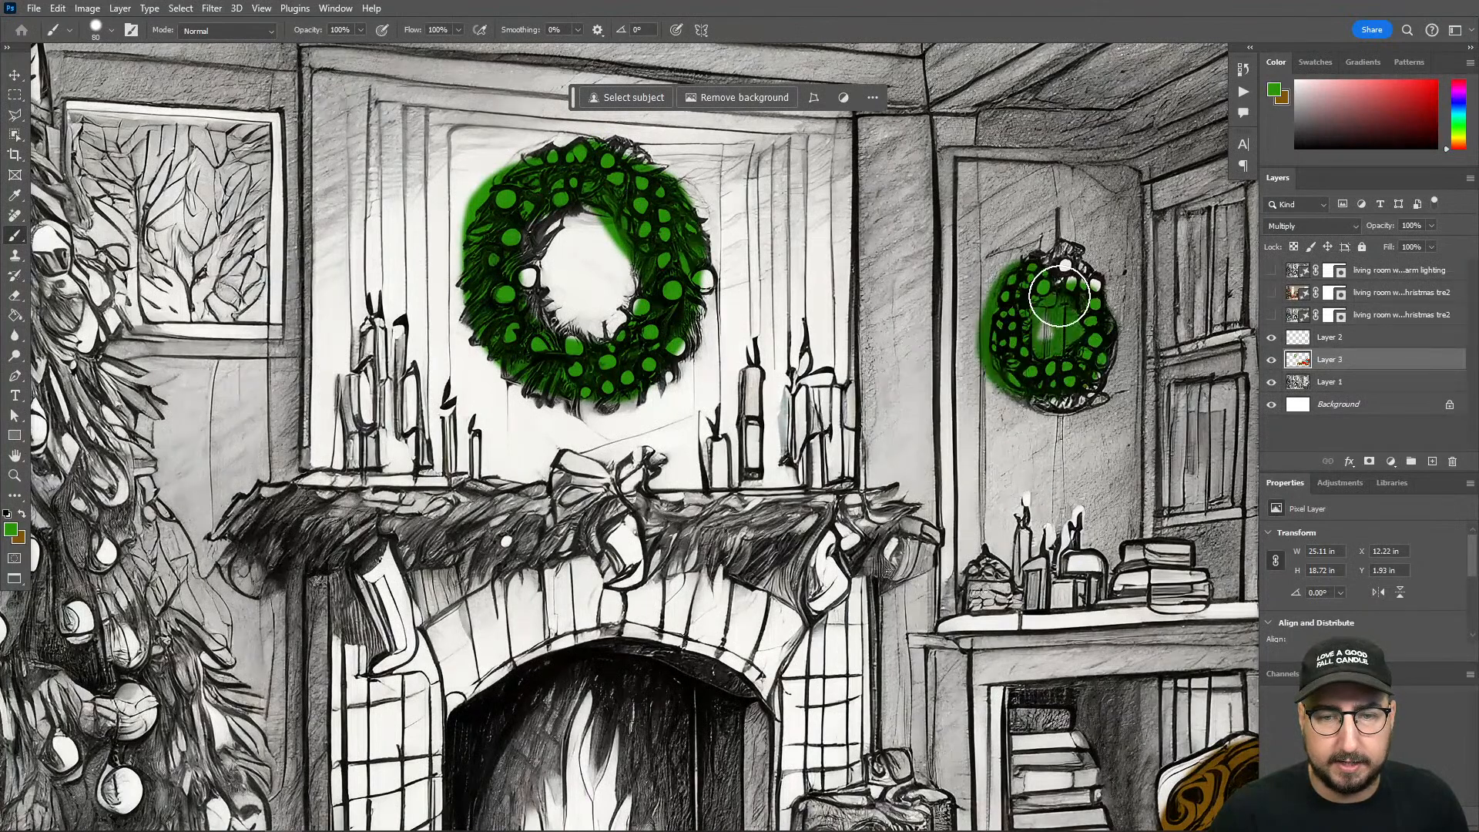
Step: Paint the whole Christmas tree green with the brush enlarged to 150
mouse_move(347, 461)
mouse_down()
mouse_move(793, 423)
mouse_move(867, 583)
mouse_up()
mouse_move(609, 431)
mouse_down()
mouse_move(472, 275)
mouse_move(430, 494)
mouse_move(501, 528)
mouse_move(496, 550)
mouse_move(575, 515)
mouse_move(617, 518)
mouse_move(563, 394)
mouse_move(514, 202)
mouse_move(525, 498)
mouse_move(500, 347)
mouse_move(504, 472)
mouse_move(558, 484)
mouse_move(495, 395)
mouse_move(431, 411)
mouse_move(408, 488)
mouse_up()
key(bracketright)
key(bracketright)
drag(867, 301, 561, 321)
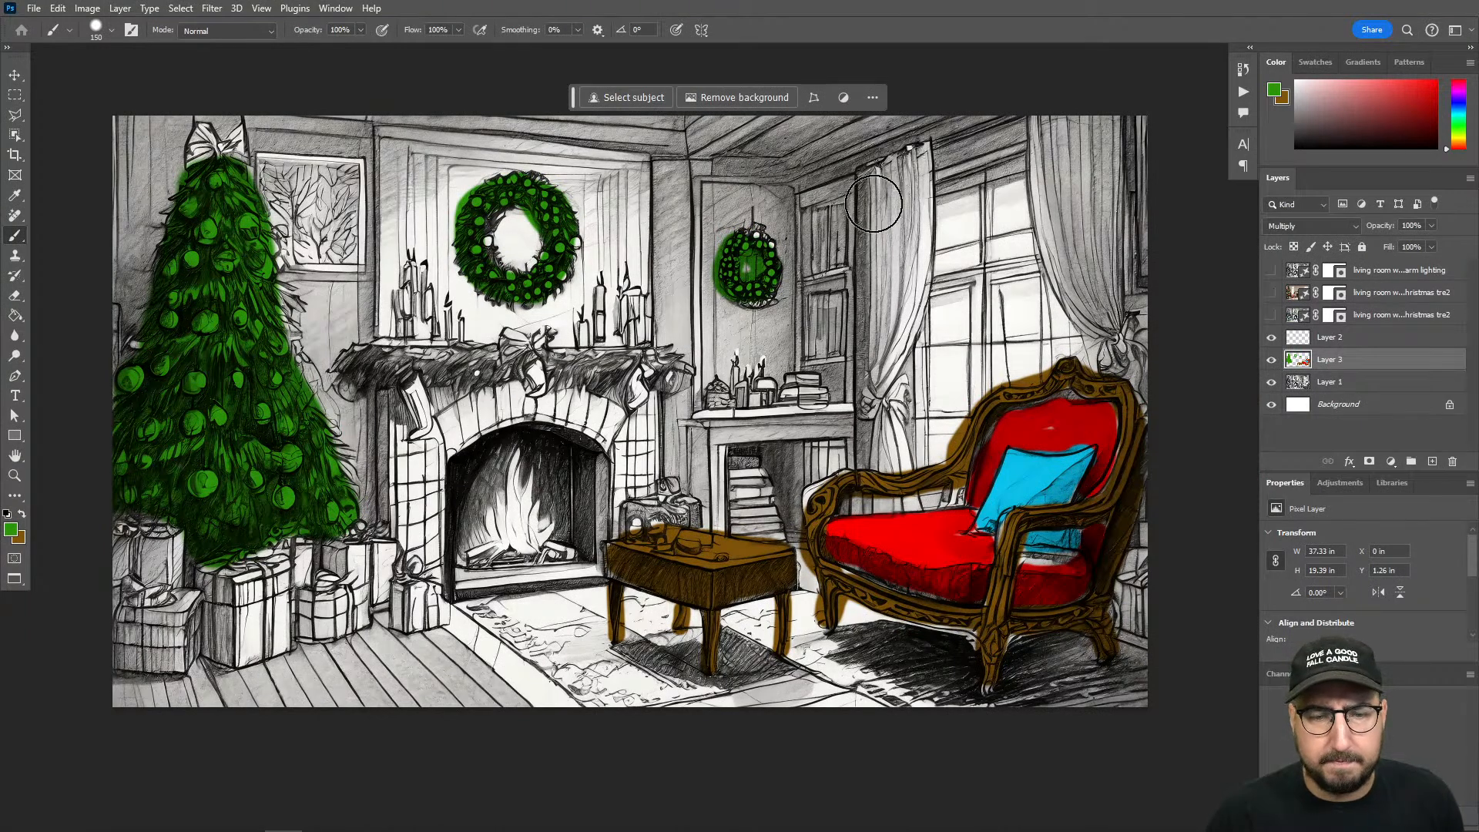
Step: Choose blue (#0b6497) as the foreground colour and paint both window curtains with a smaller brush
click(9, 529)
drag(959, 179, 315, 179)
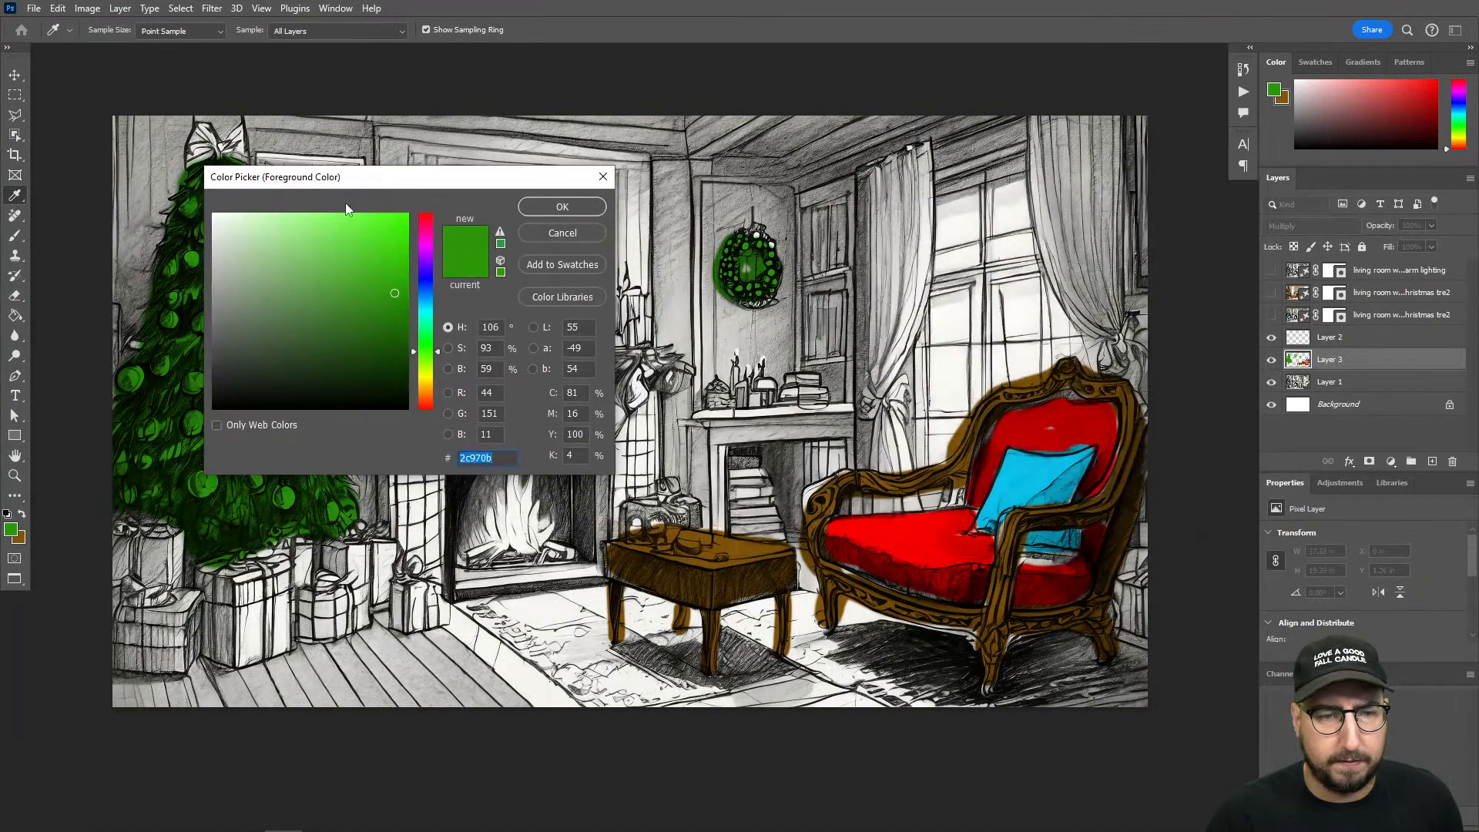
click(426, 300)
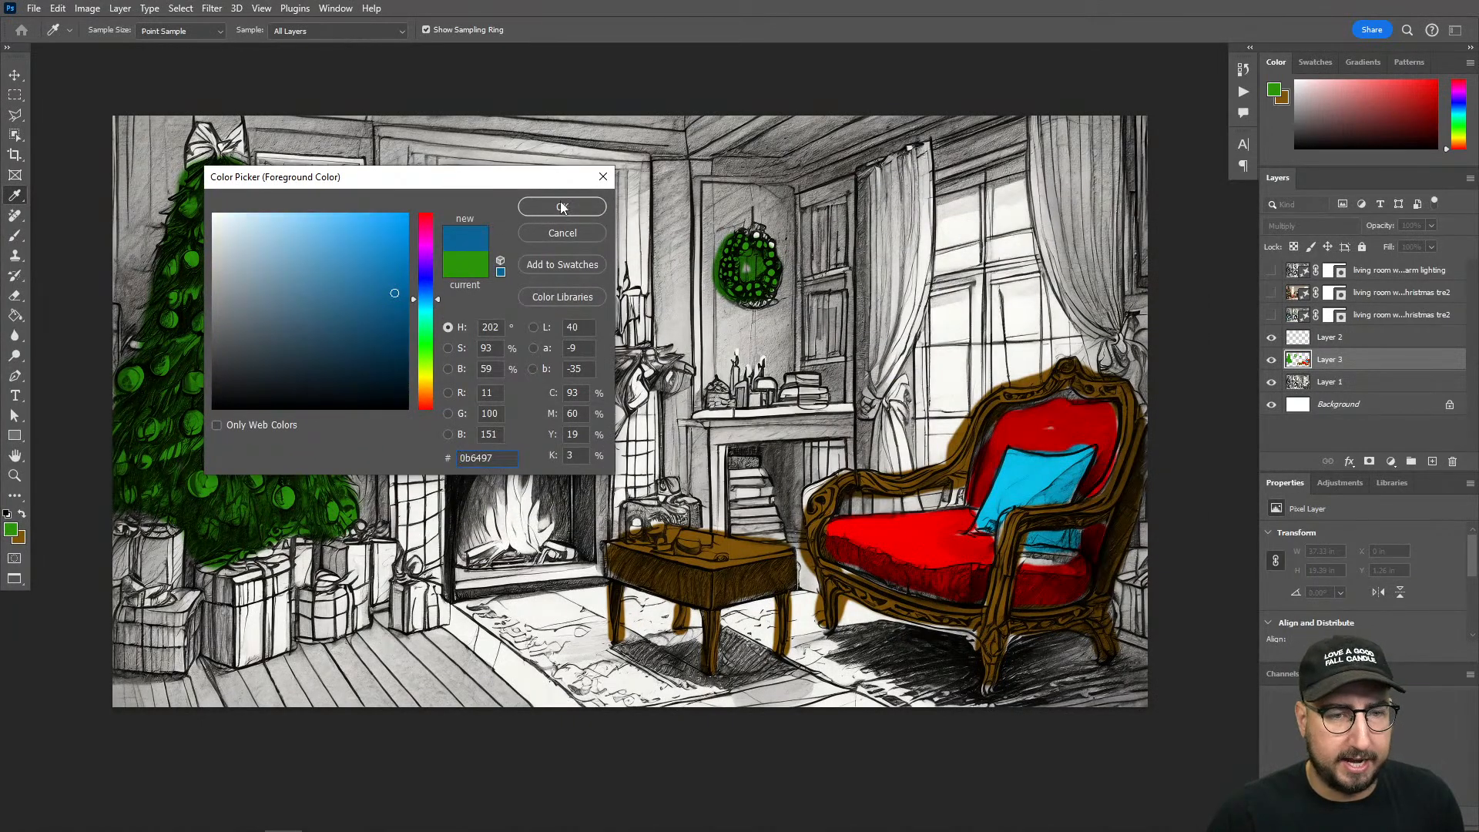
click(561, 205)
key(bracketleft)
mouse_move(872, 176)
mouse_down()
mouse_move(871, 403)
mouse_move(887, 431)
mouse_up()
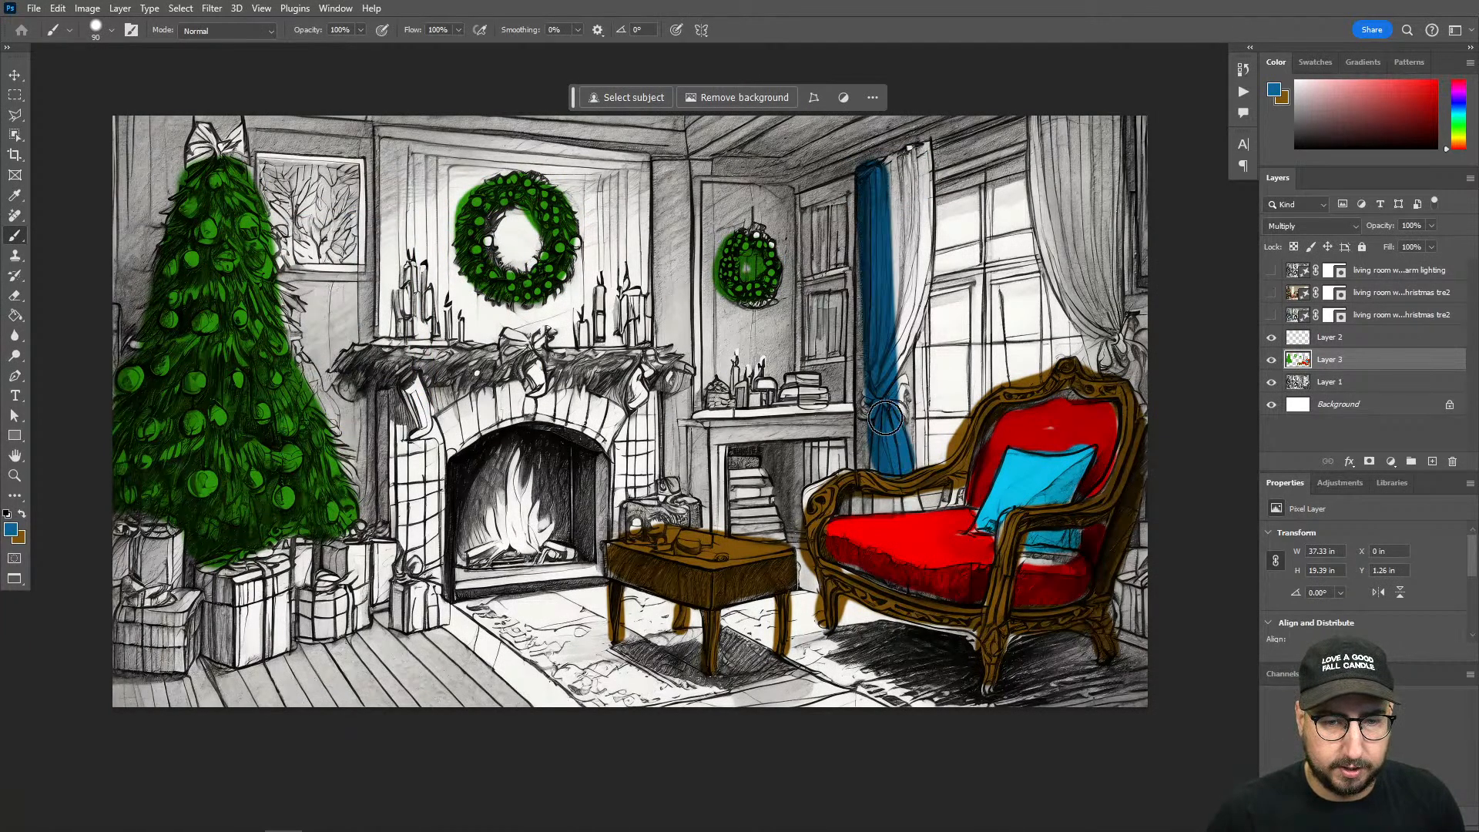
mouse_move(891, 363)
mouse_down()
mouse_move(920, 210)
mouse_move(919, 170)
mouse_move(891, 170)
mouse_move(918, 159)
mouse_move(893, 345)
mouse_up()
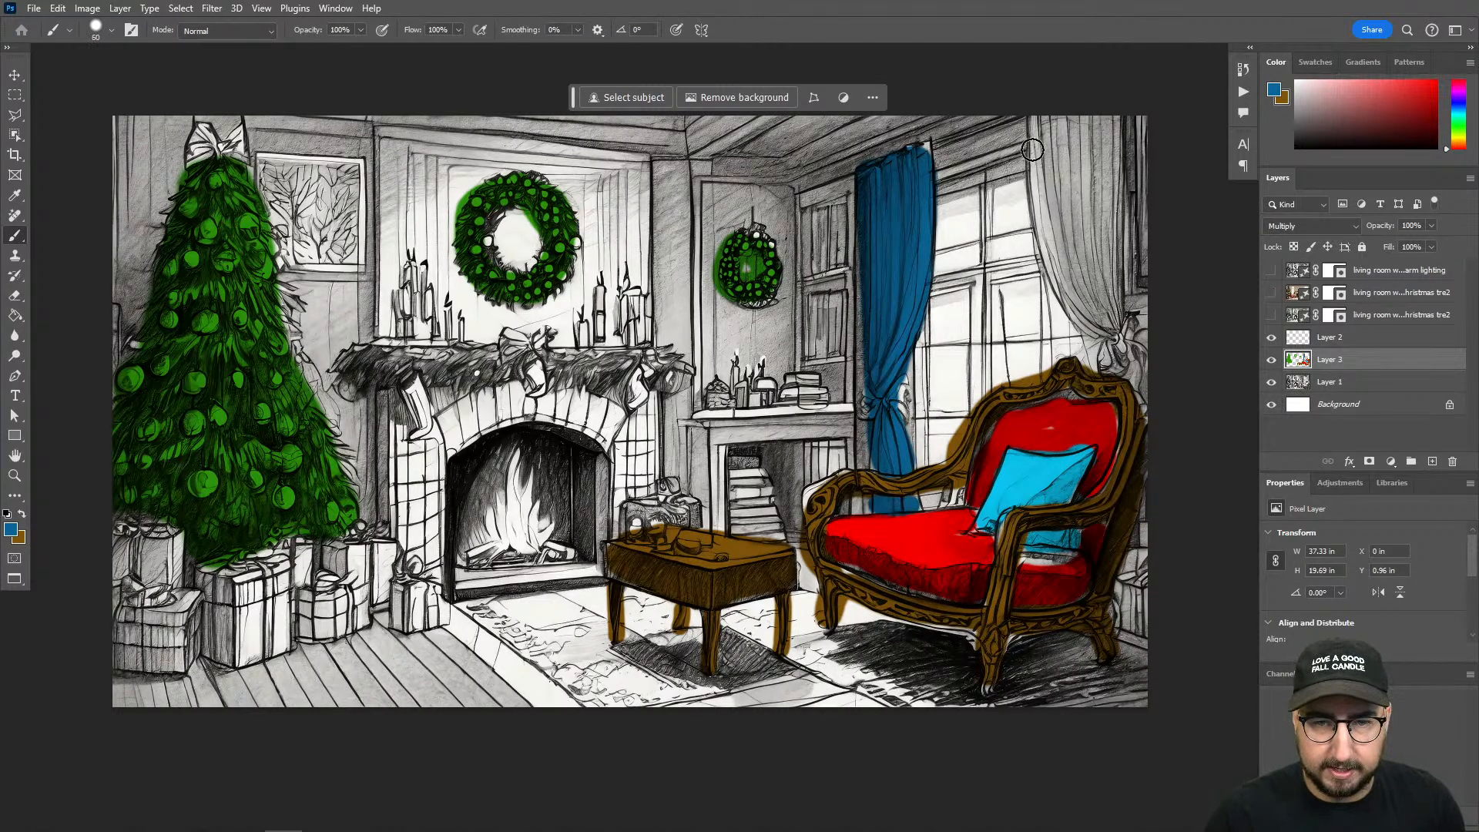
mouse_move(1042, 124)
mouse_down()
mouse_move(1064, 293)
mouse_move(1133, 374)
mouse_move(1109, 319)
mouse_move(1108, 104)
mouse_move(1107, 197)
mouse_move(1083, 110)
mouse_up()
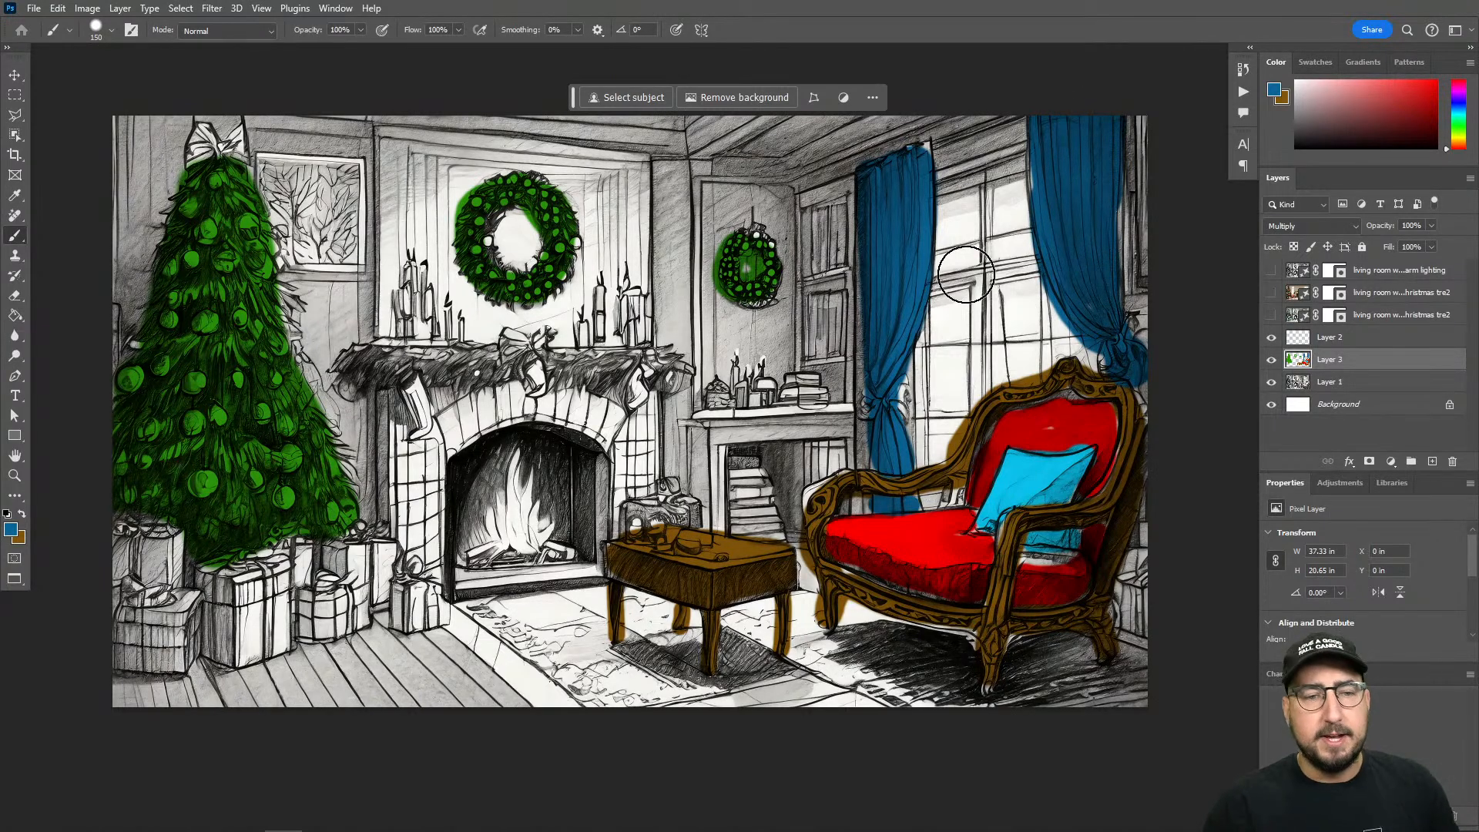
Step: Erase the green paint from the open centre of the small wreath above the side shelf
key(e)
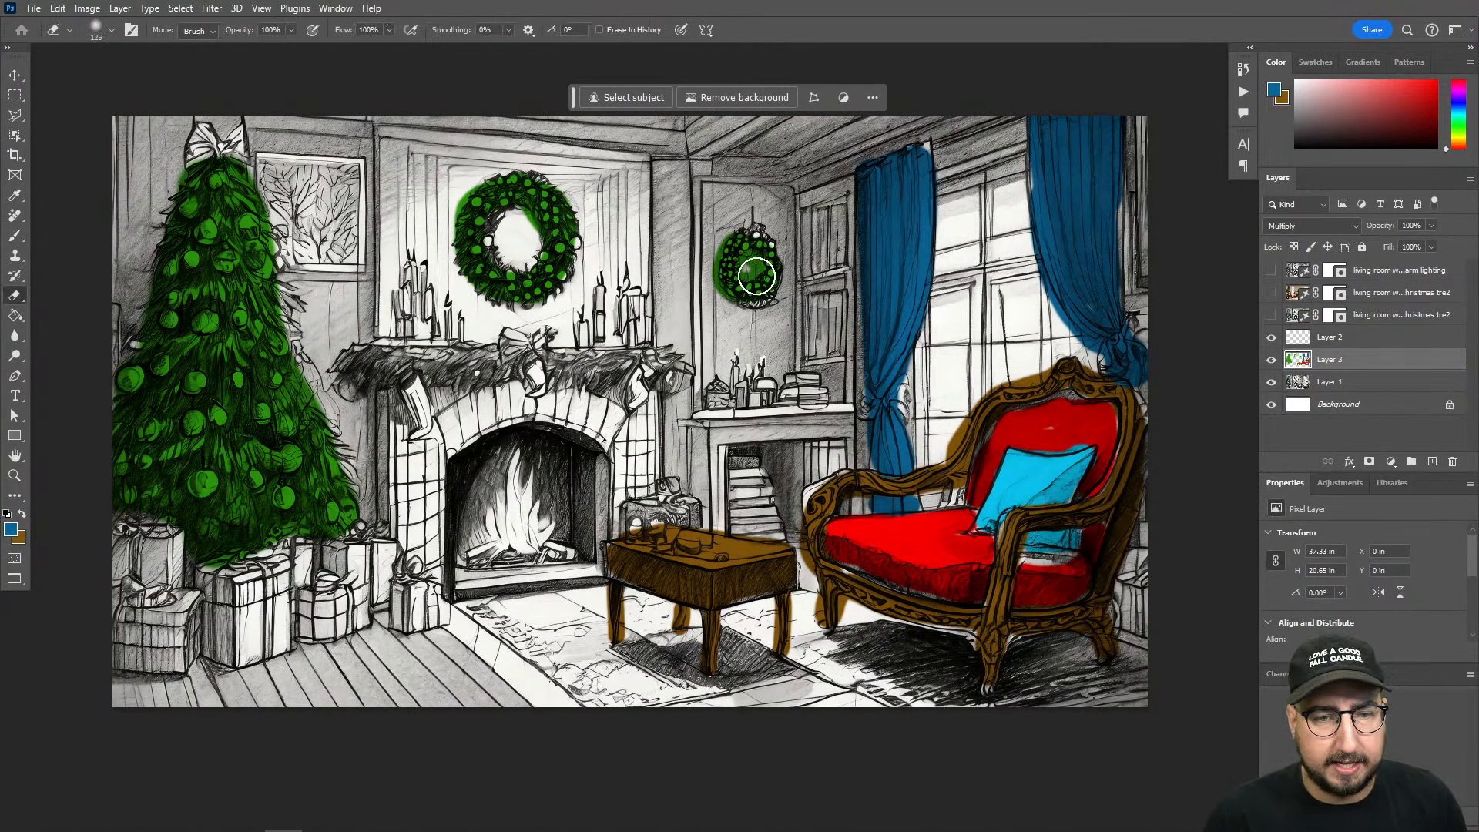
drag(753, 263, 763, 276)
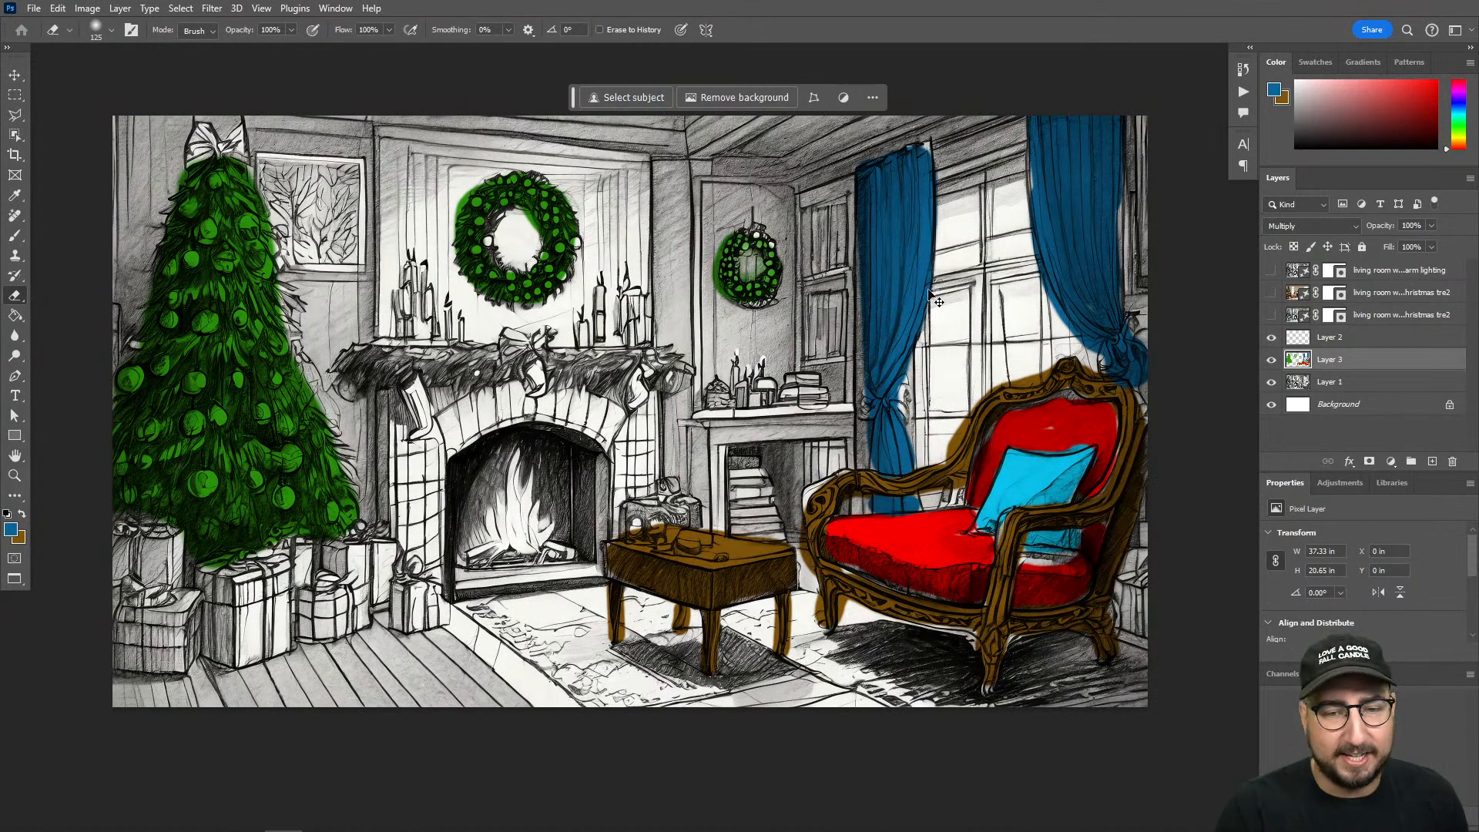
key(ctrl+shift+n)
click(975, 313)
Step: On Layer 2, fill a Quick Mask with black, fade it to 50% opacity, and convert it to a selection
click(1371, 337)
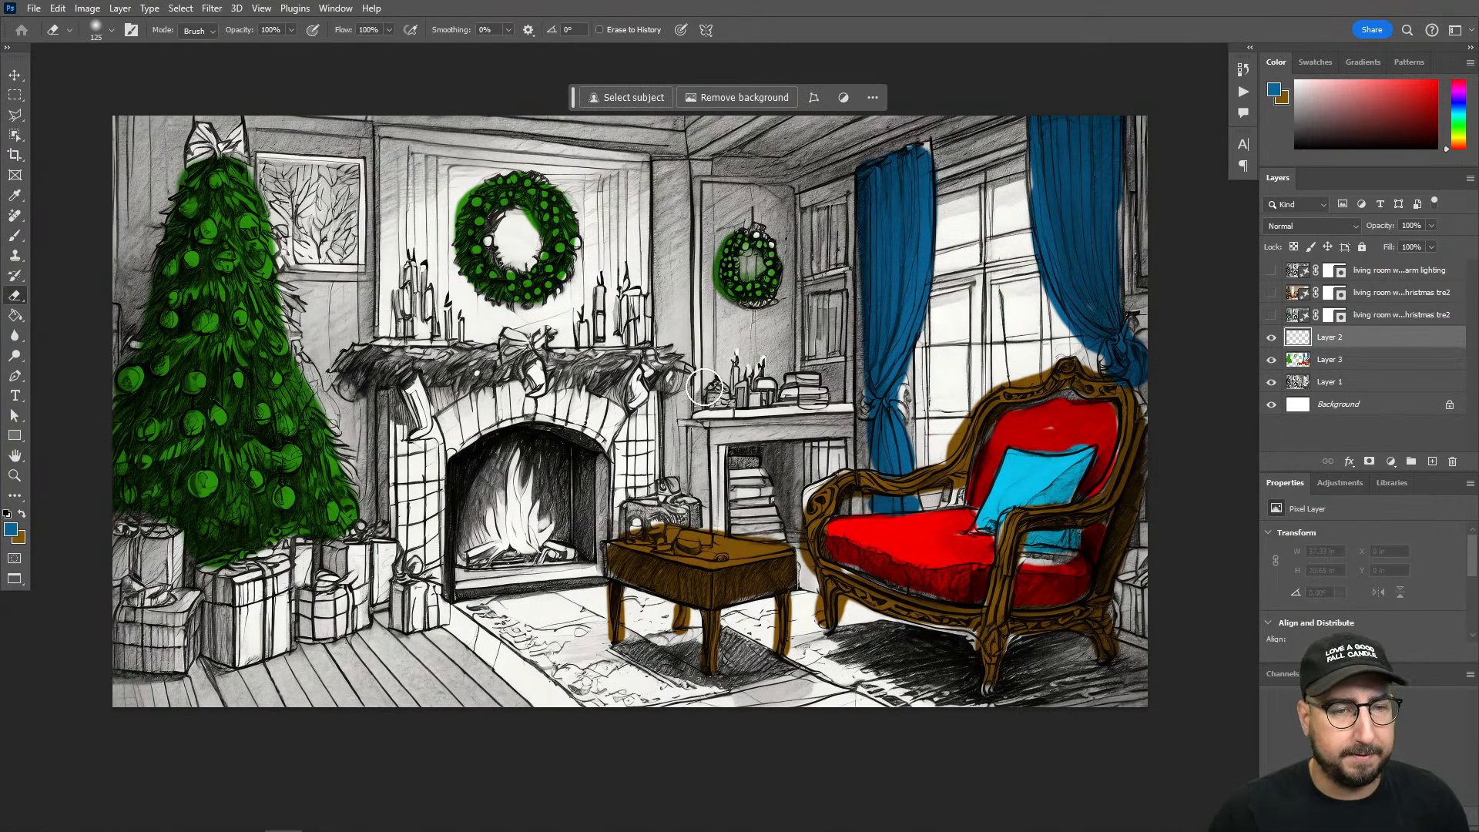
key(q)
key(g)
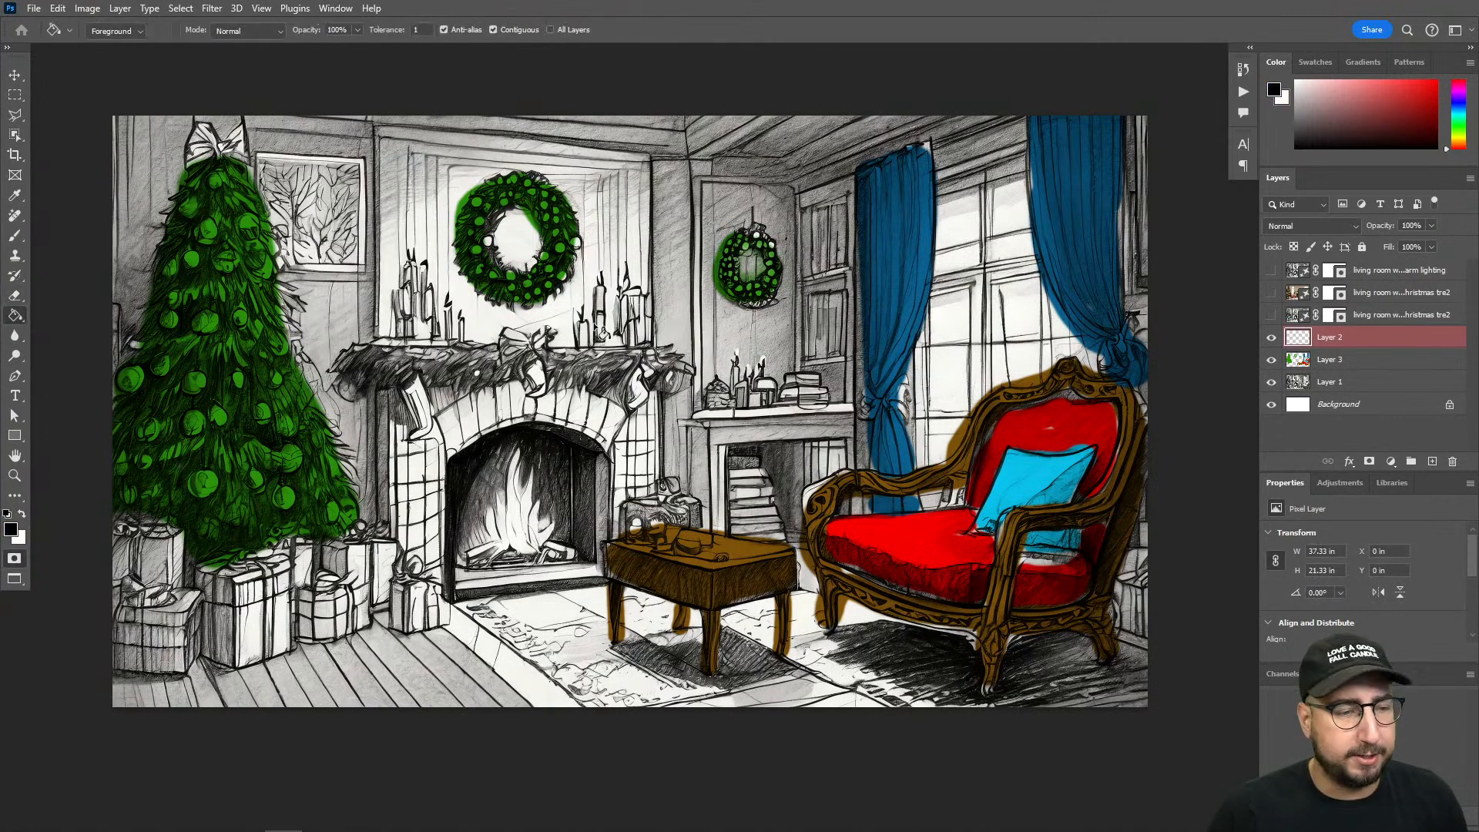
click(606, 325)
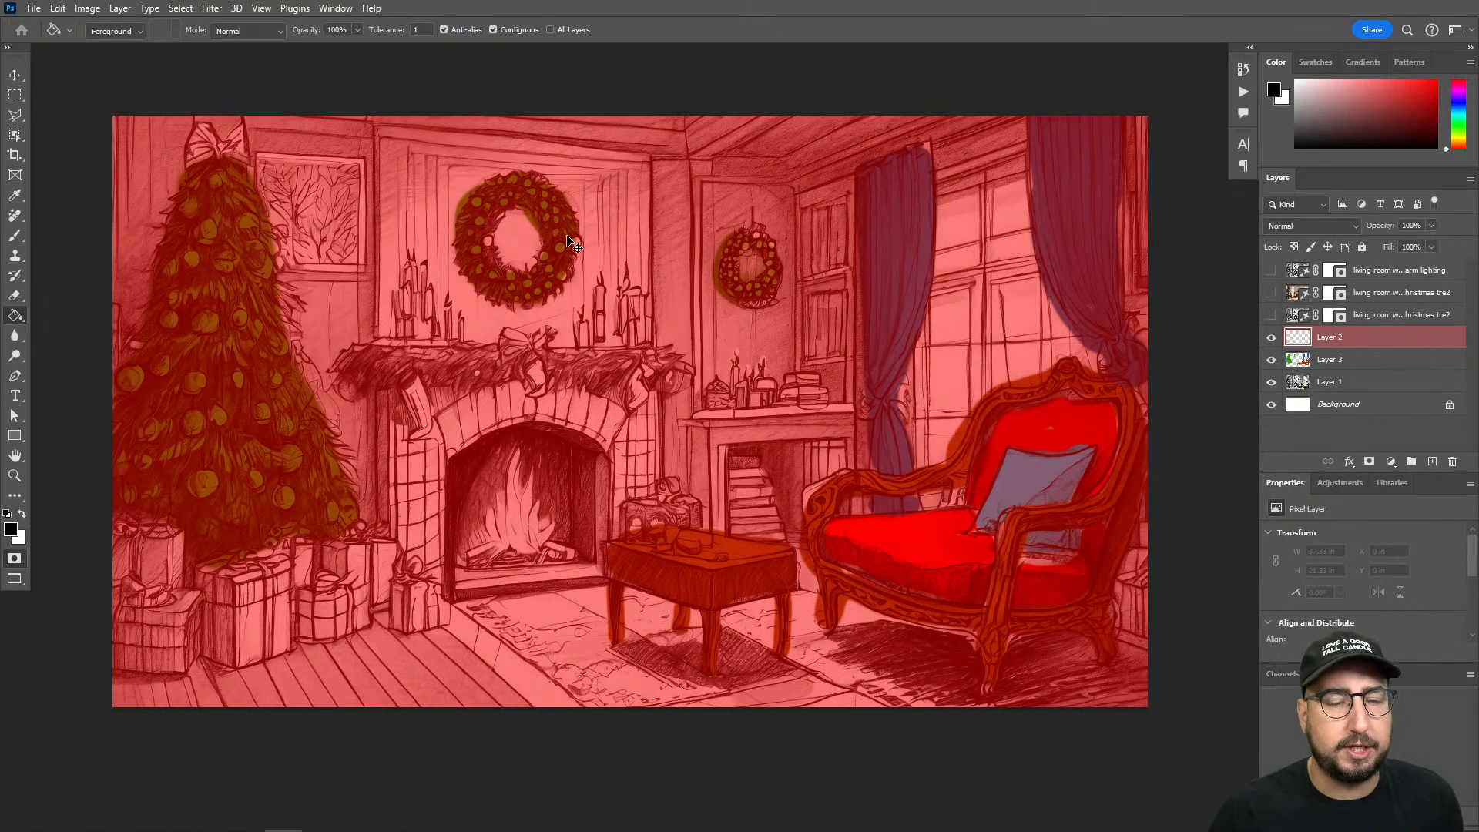
key(ctrl+shift+f)
text(50)
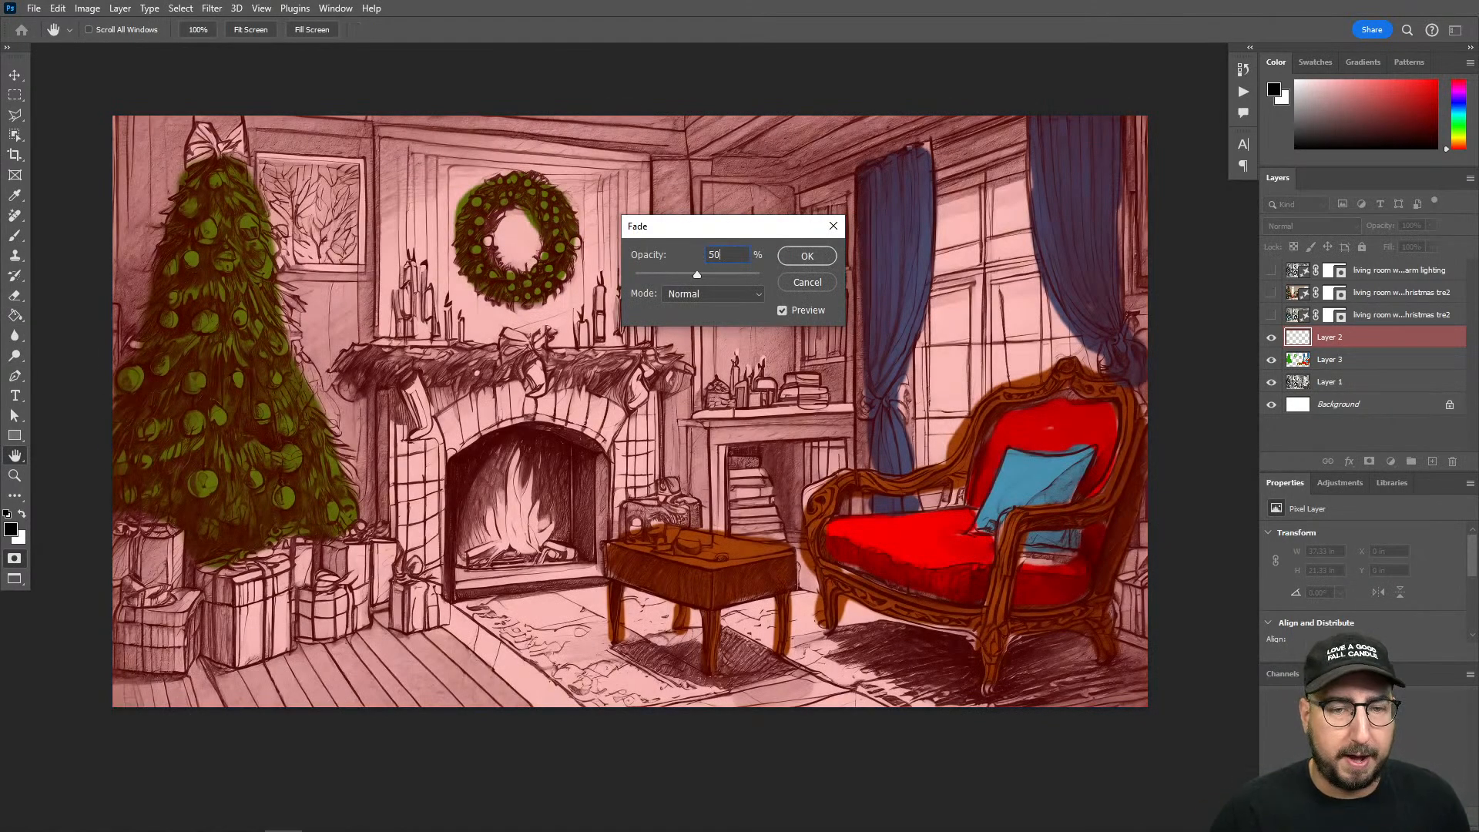
click(806, 257)
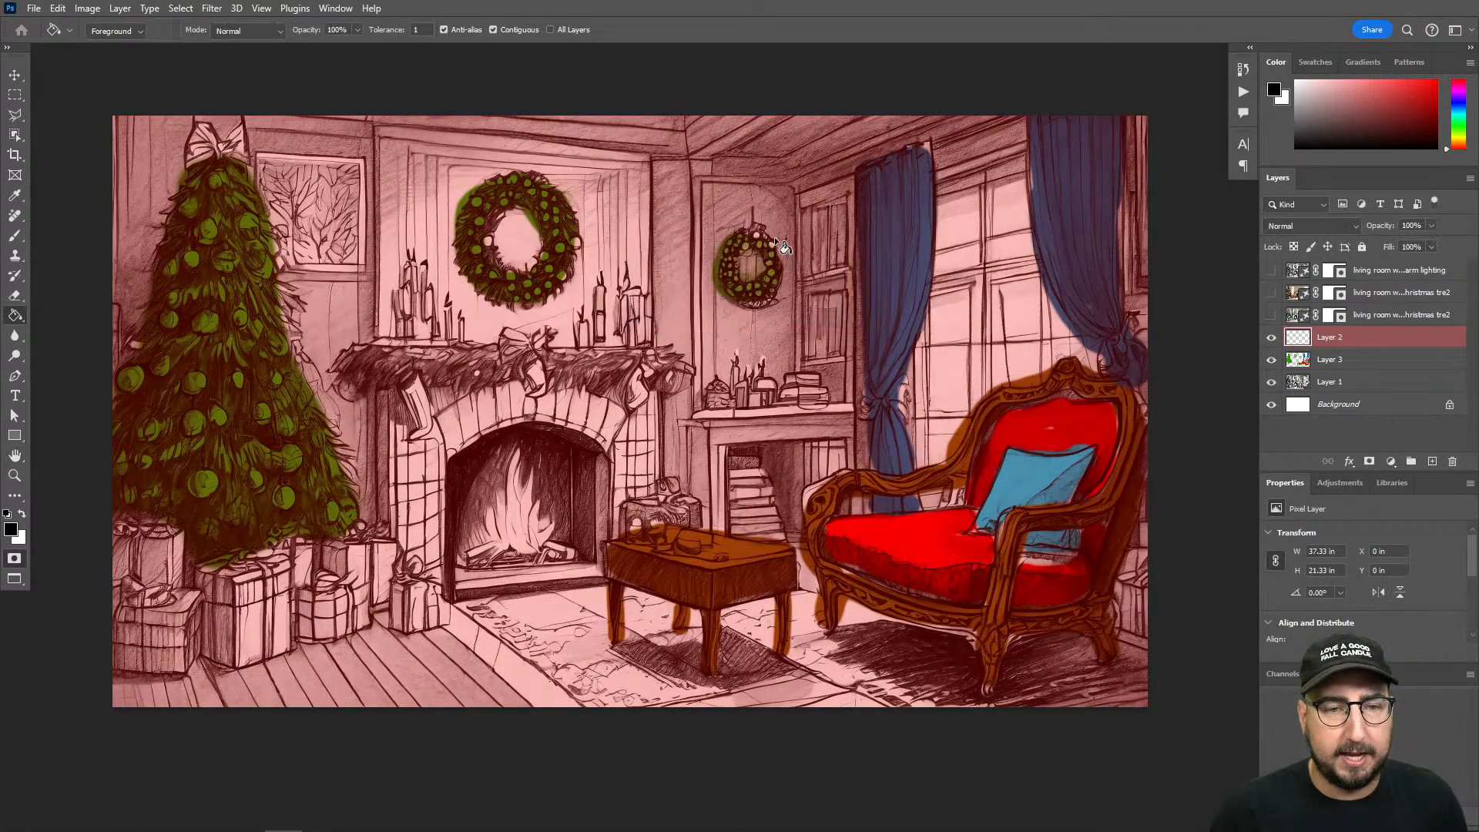
key(q)
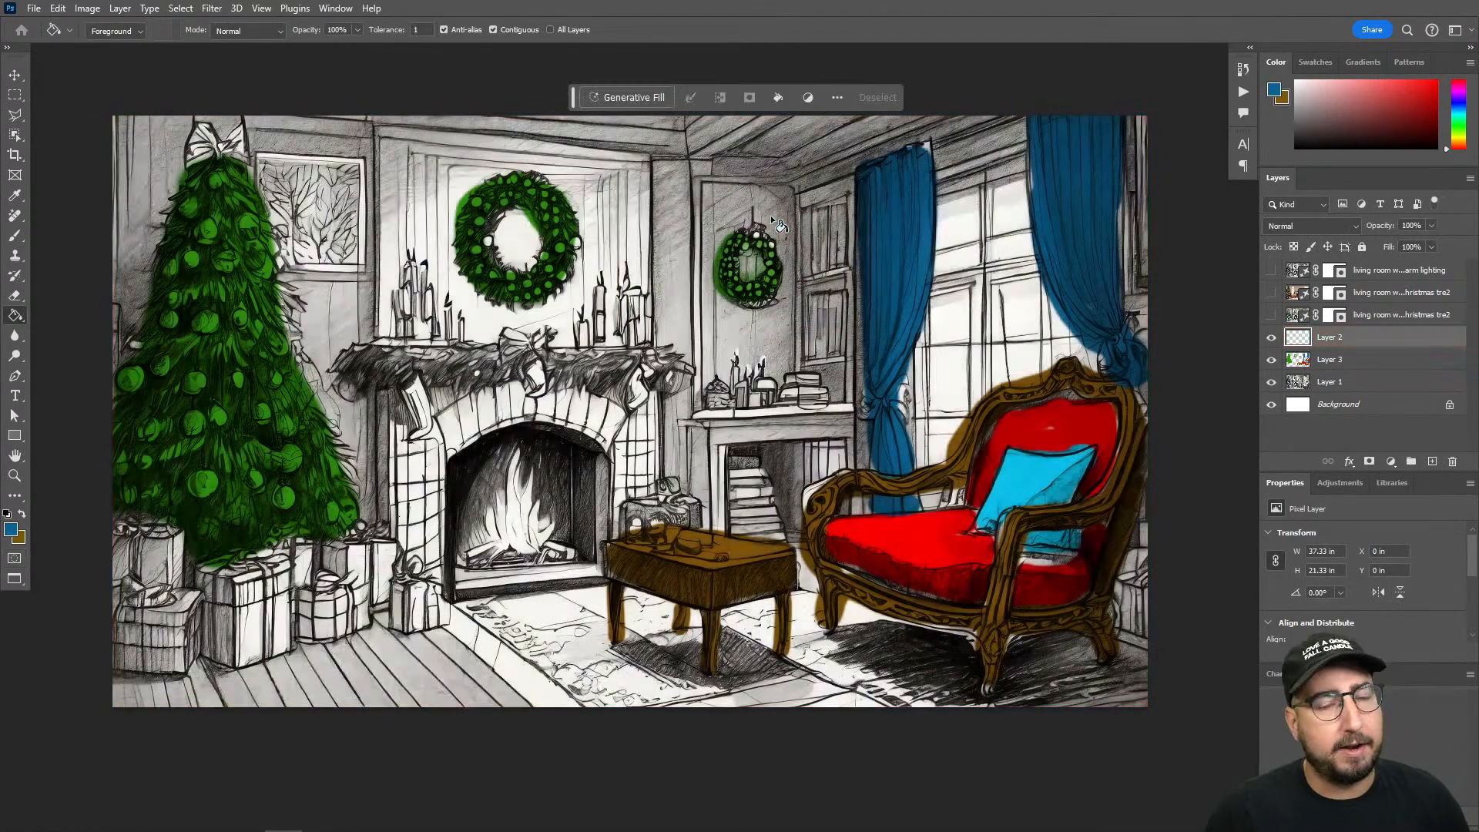
Step: Run Generative Fill describing a living room with christmas tree and gifts left, fireplace with wreath, chair in front of a window, photorealistic, perfect shot, warm lighting
click(661, 97)
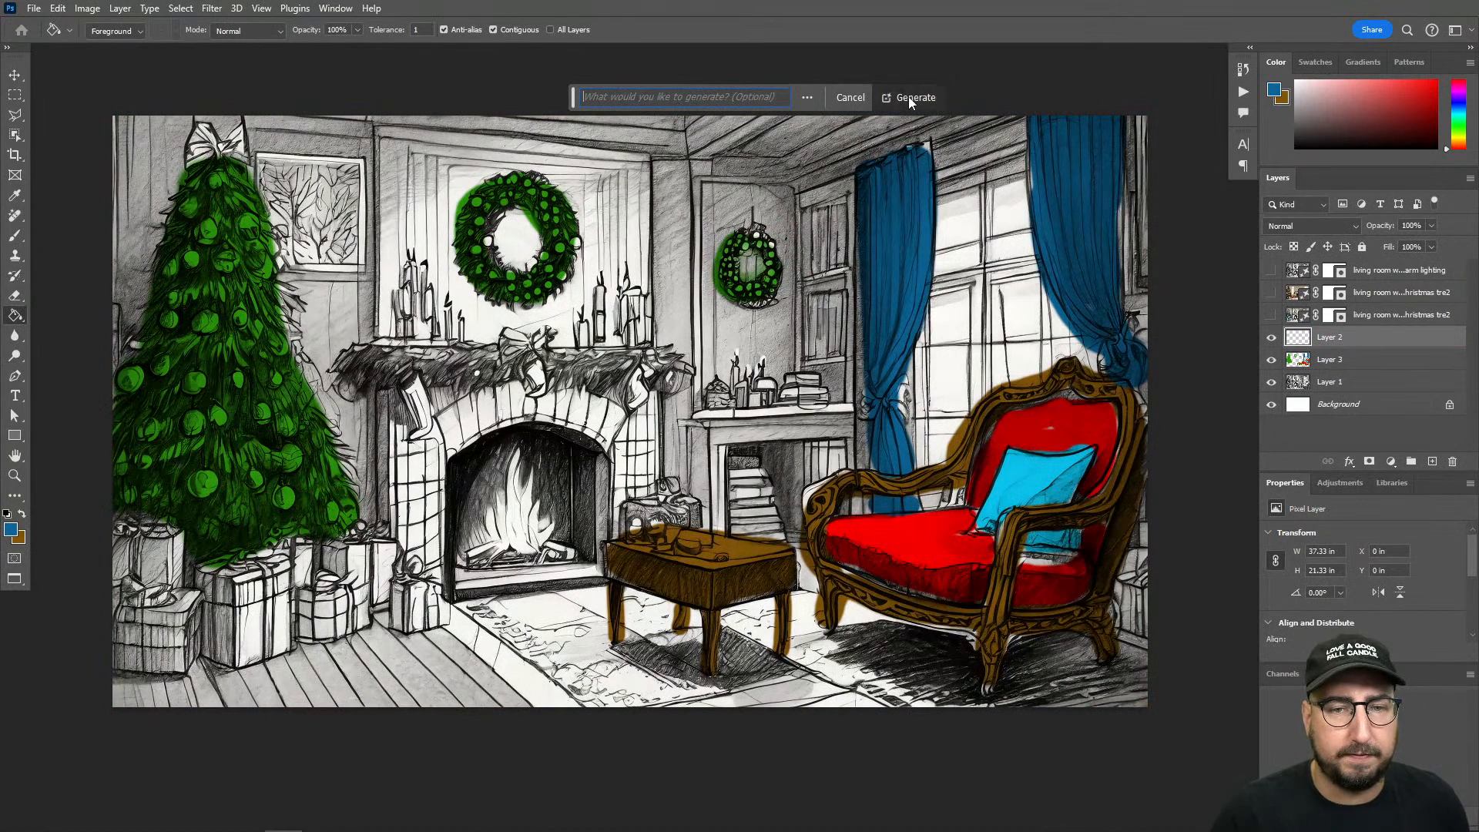
text(living room with christmas tree and gifts on the left, a fireplace with a wreath over it, chair in front of a window, photorealistic, perfect shot, warm lighting)
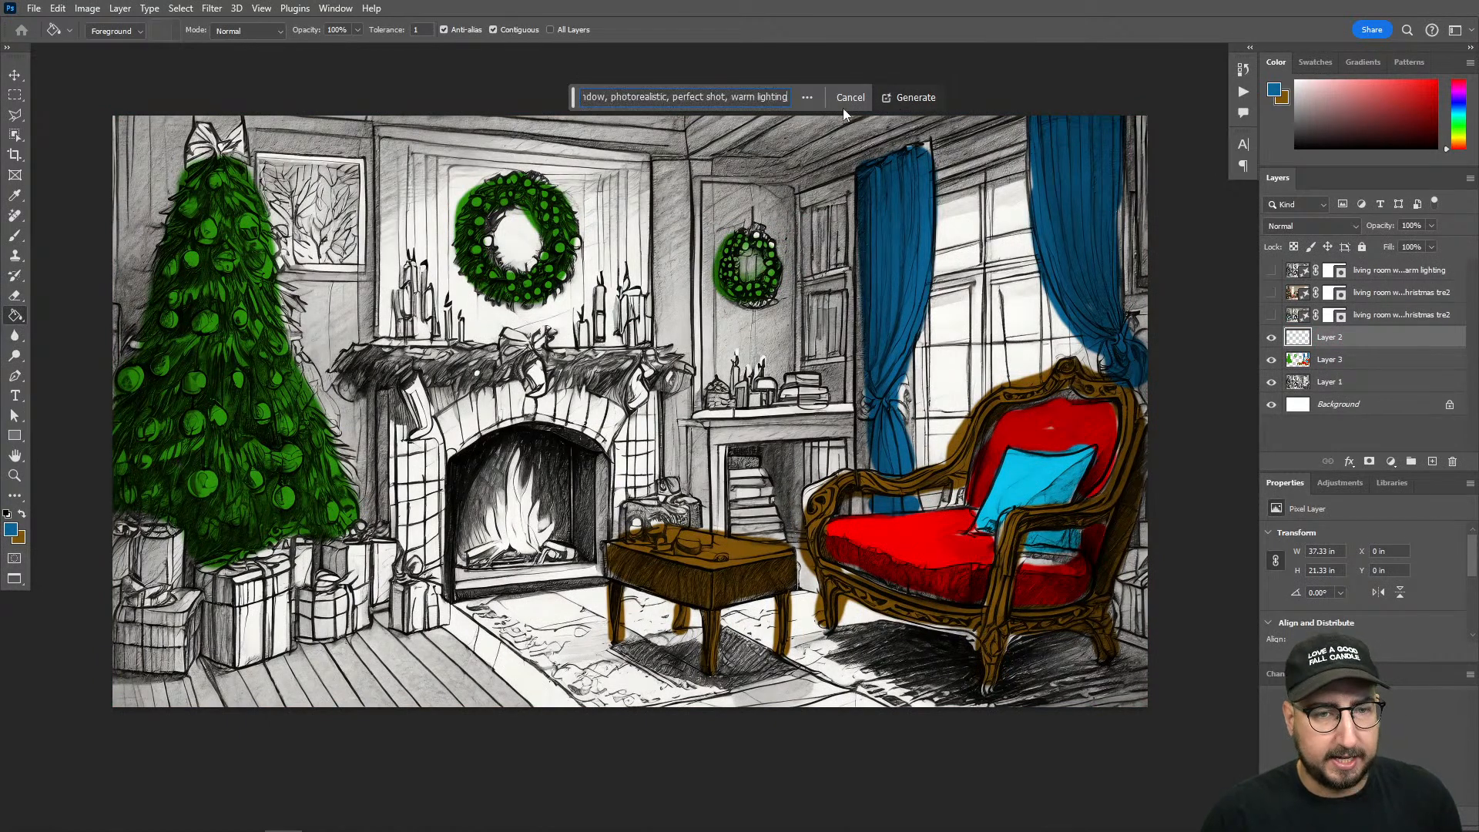
click(910, 98)
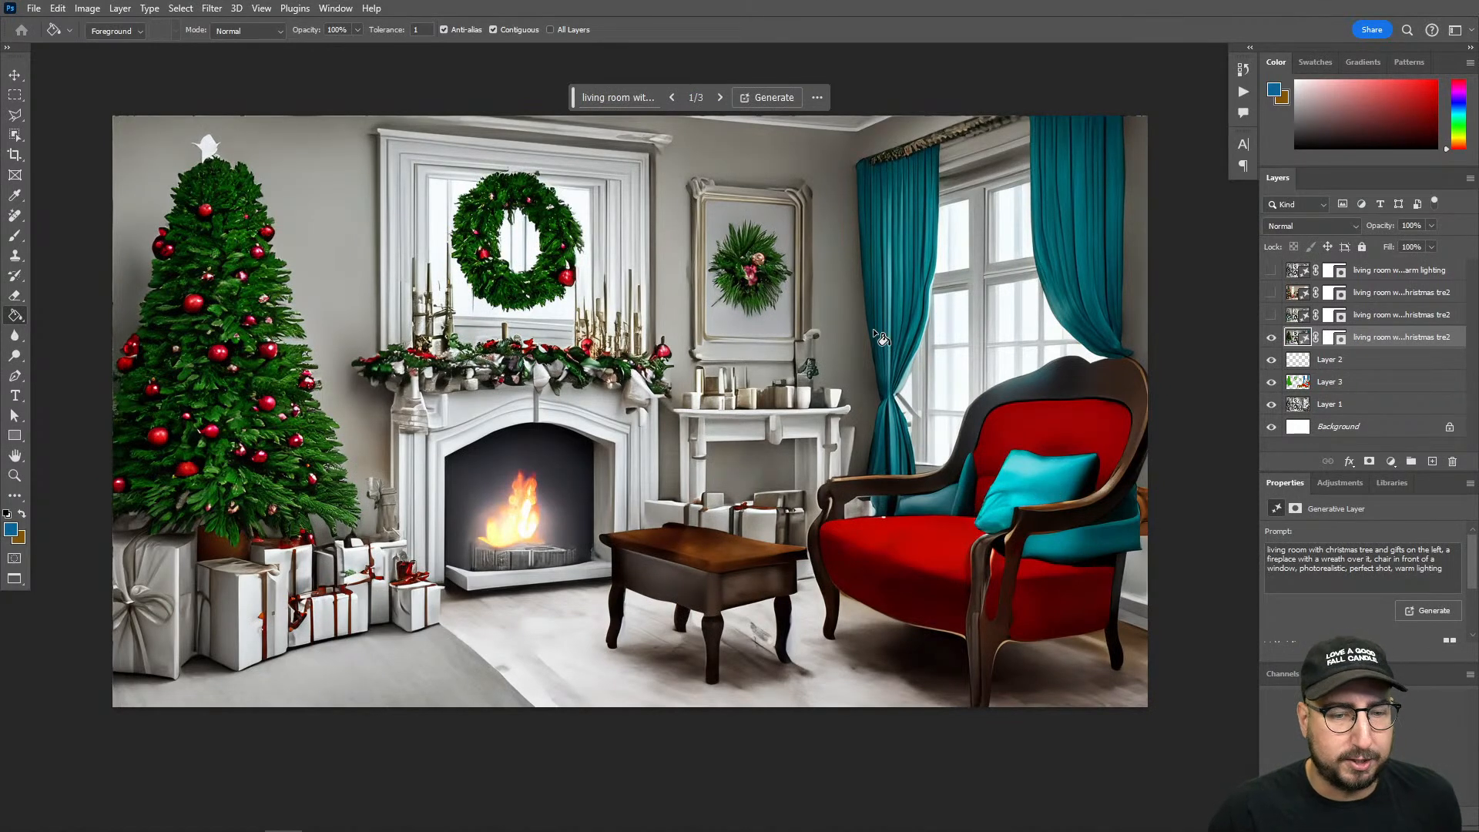
Step: Compare the three generated variations of the coloured living room and keep the third one
click(720, 99)
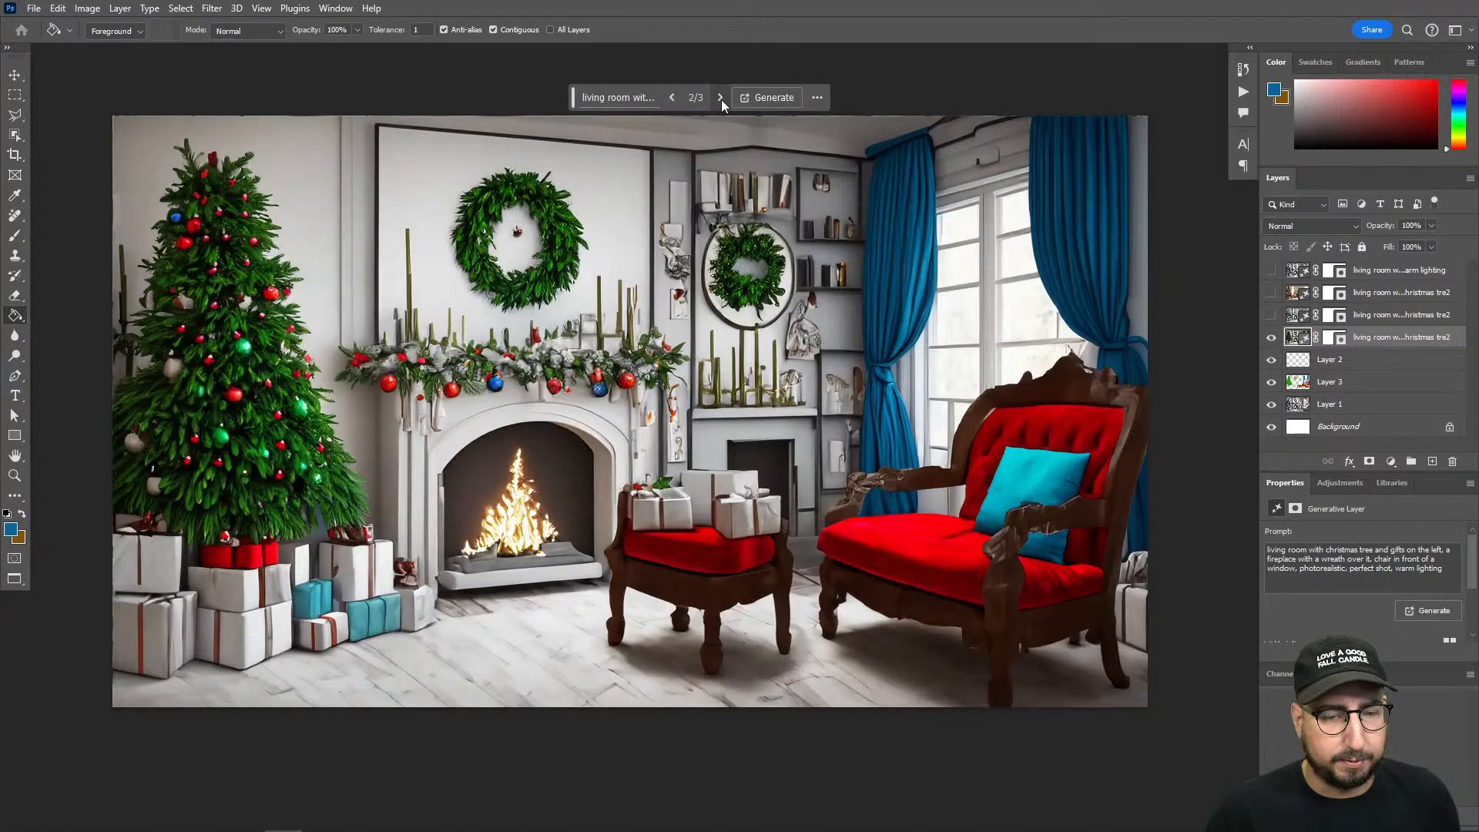
click(721, 98)
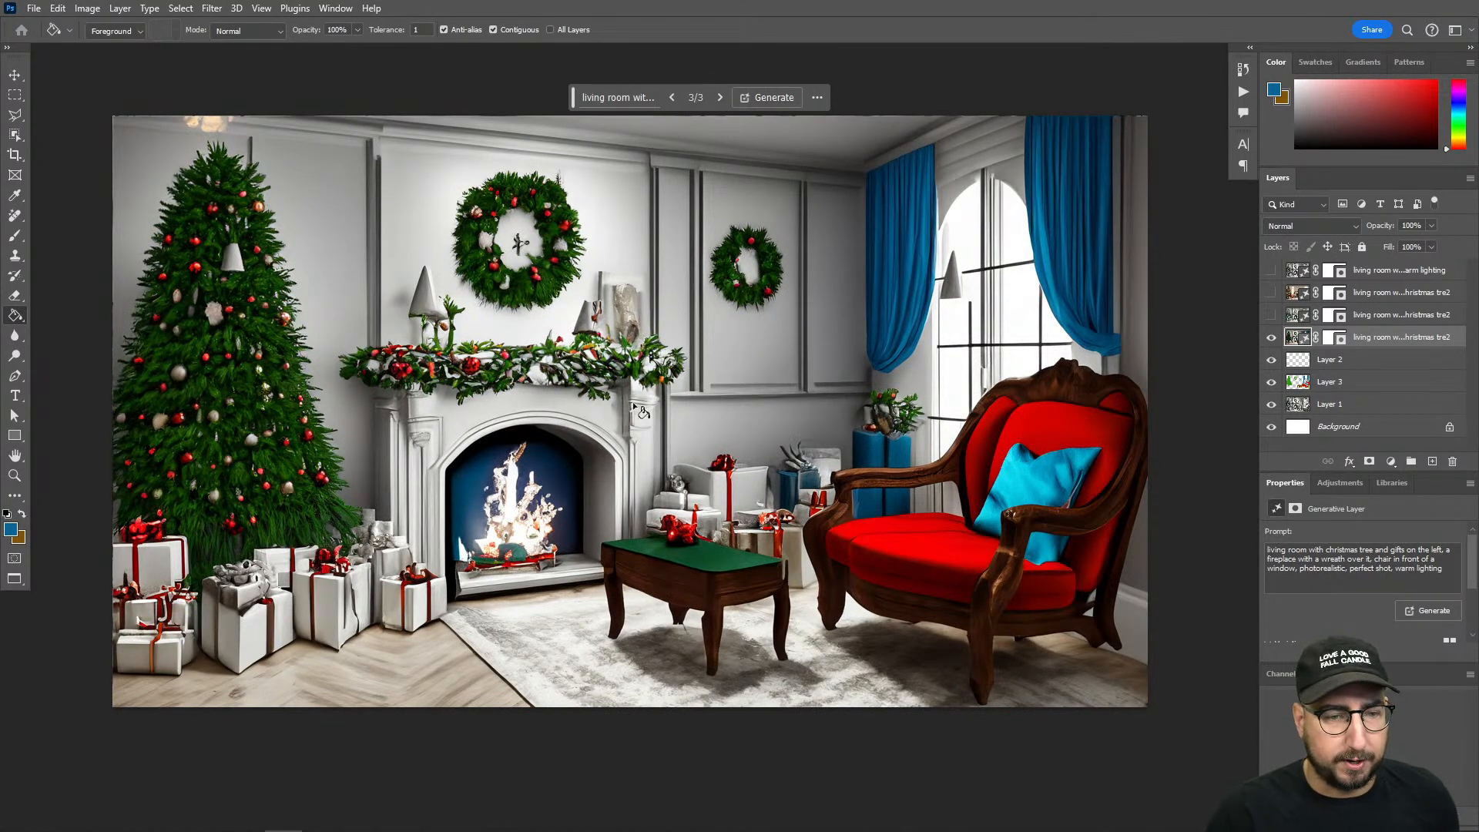
click(672, 98)
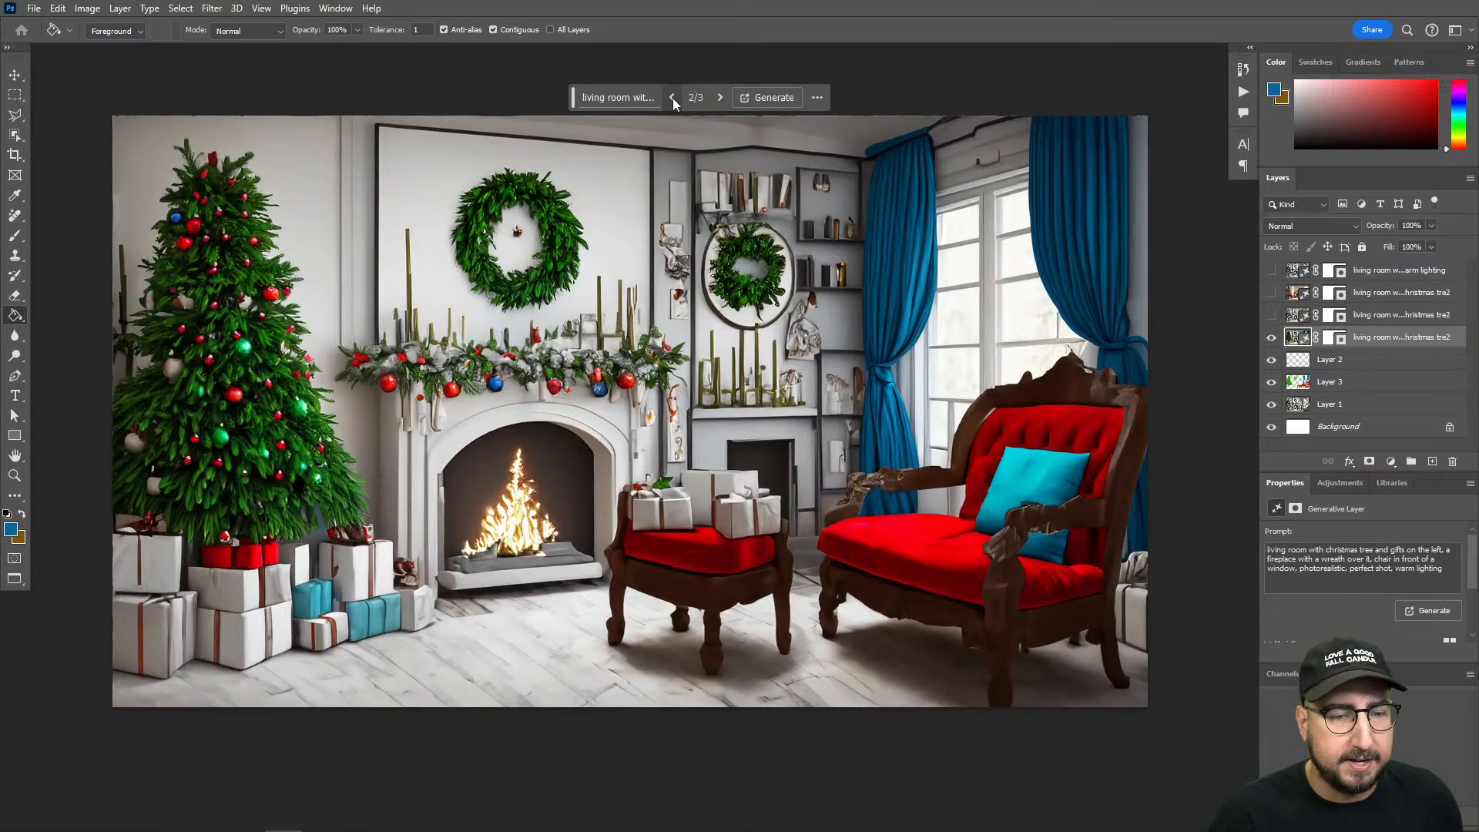
click(674, 98)
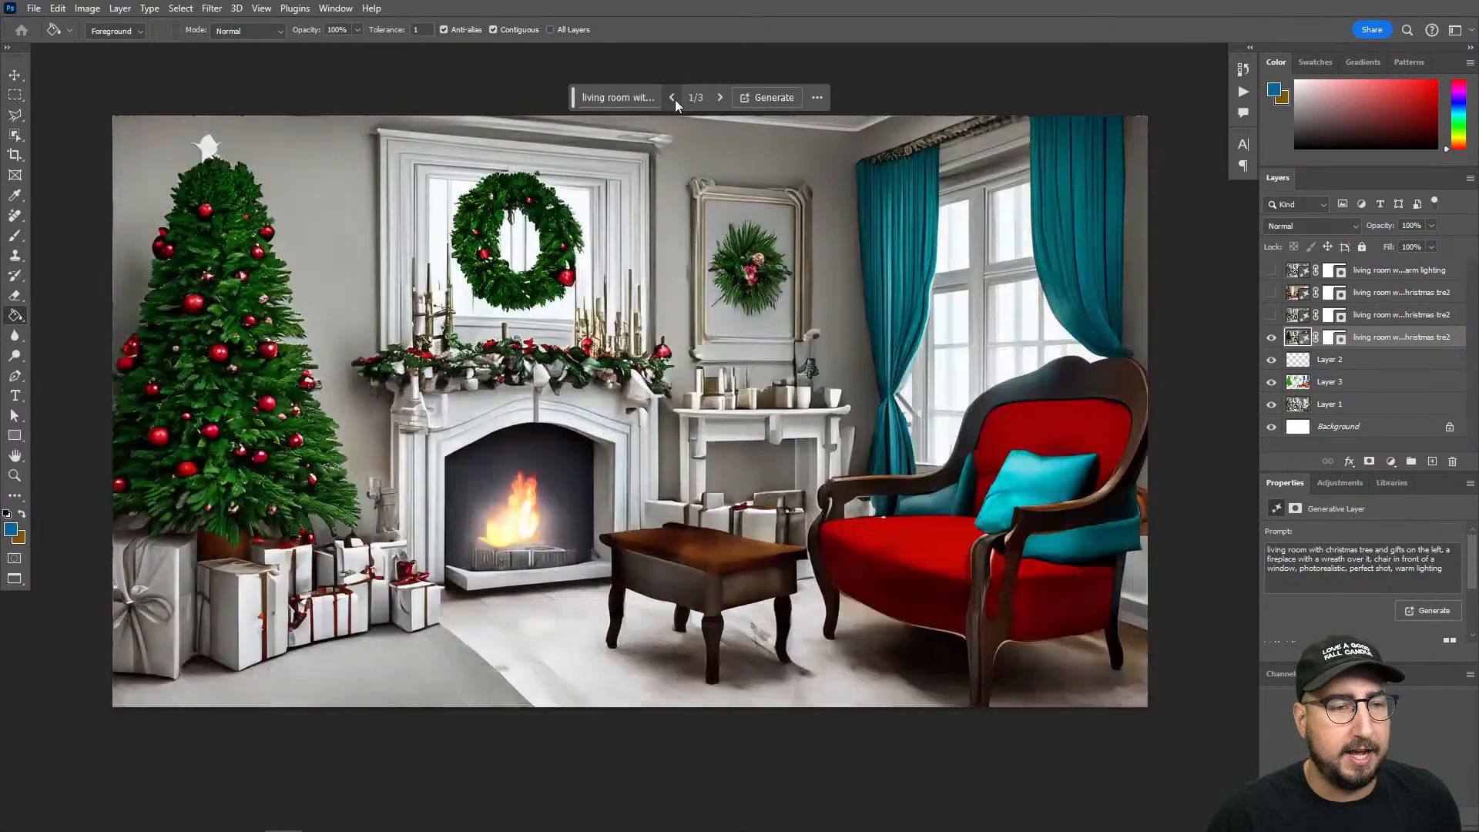
click(719, 98)
click(719, 98)
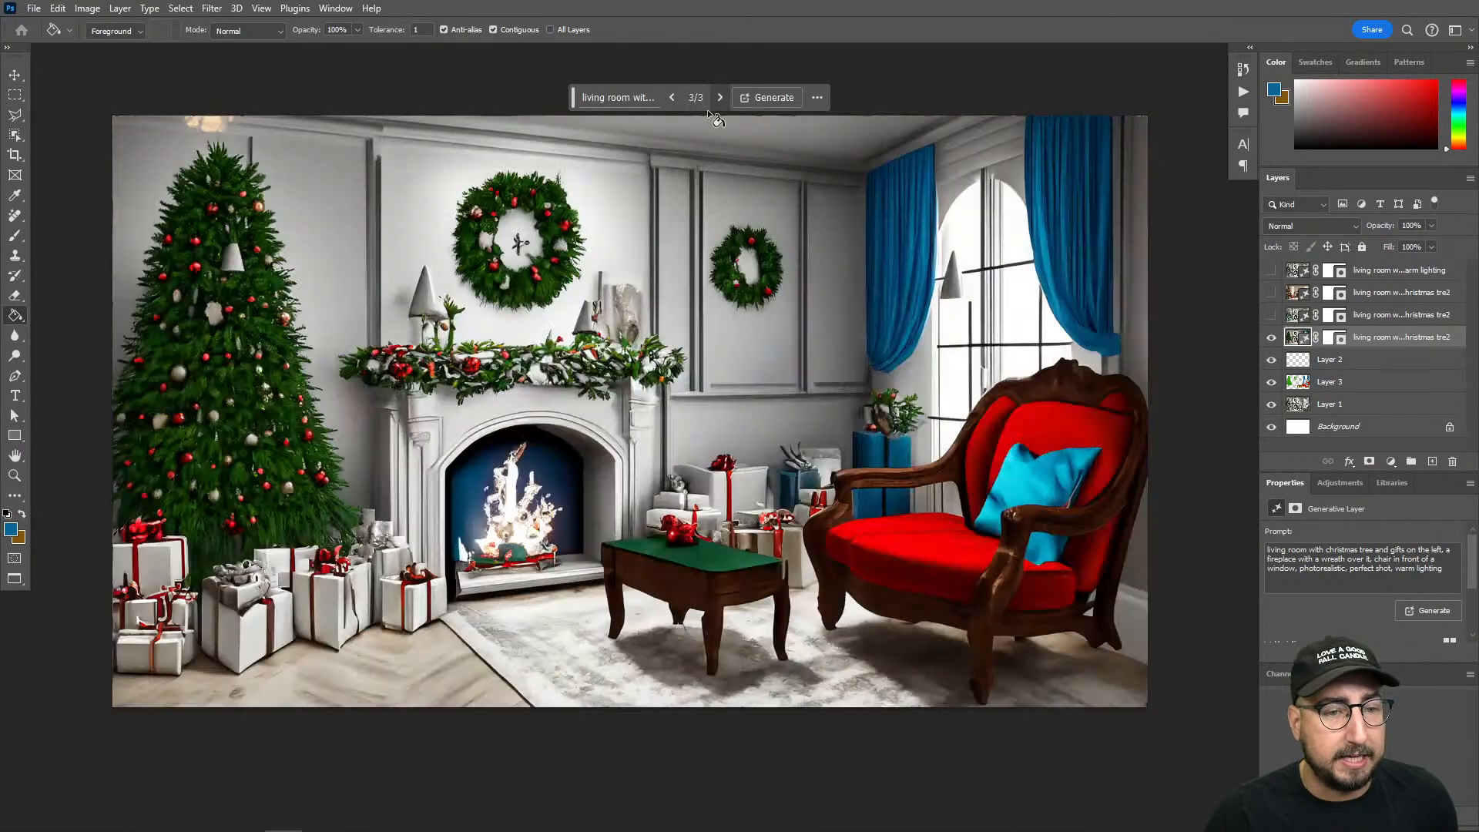
Step: Compare the earlier generations, the colour-guided result and the original sketch by toggling the visibility of their layers
drag(1271, 270, 1271, 314)
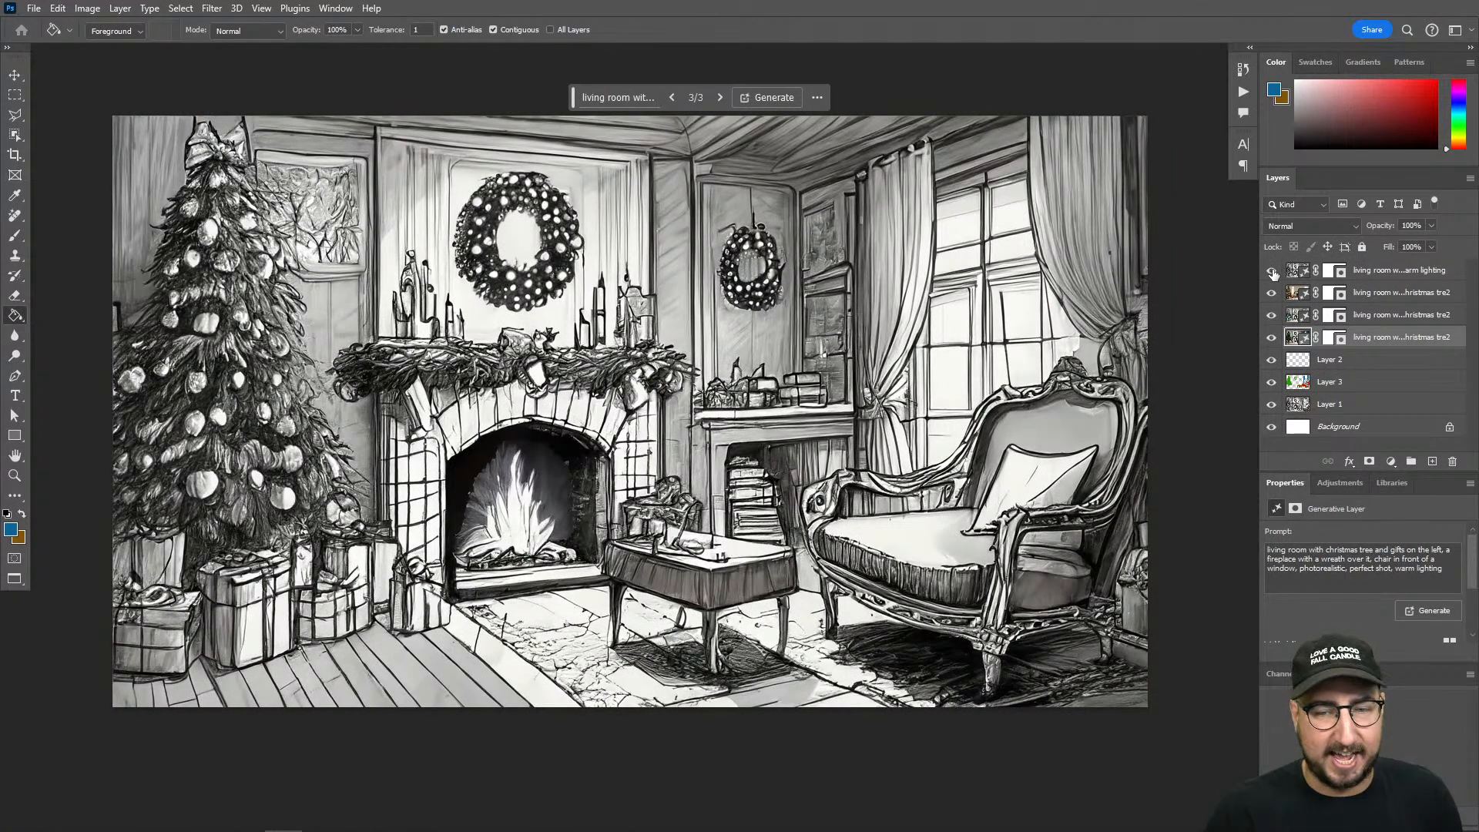
click(1272, 271)
click(1272, 272)
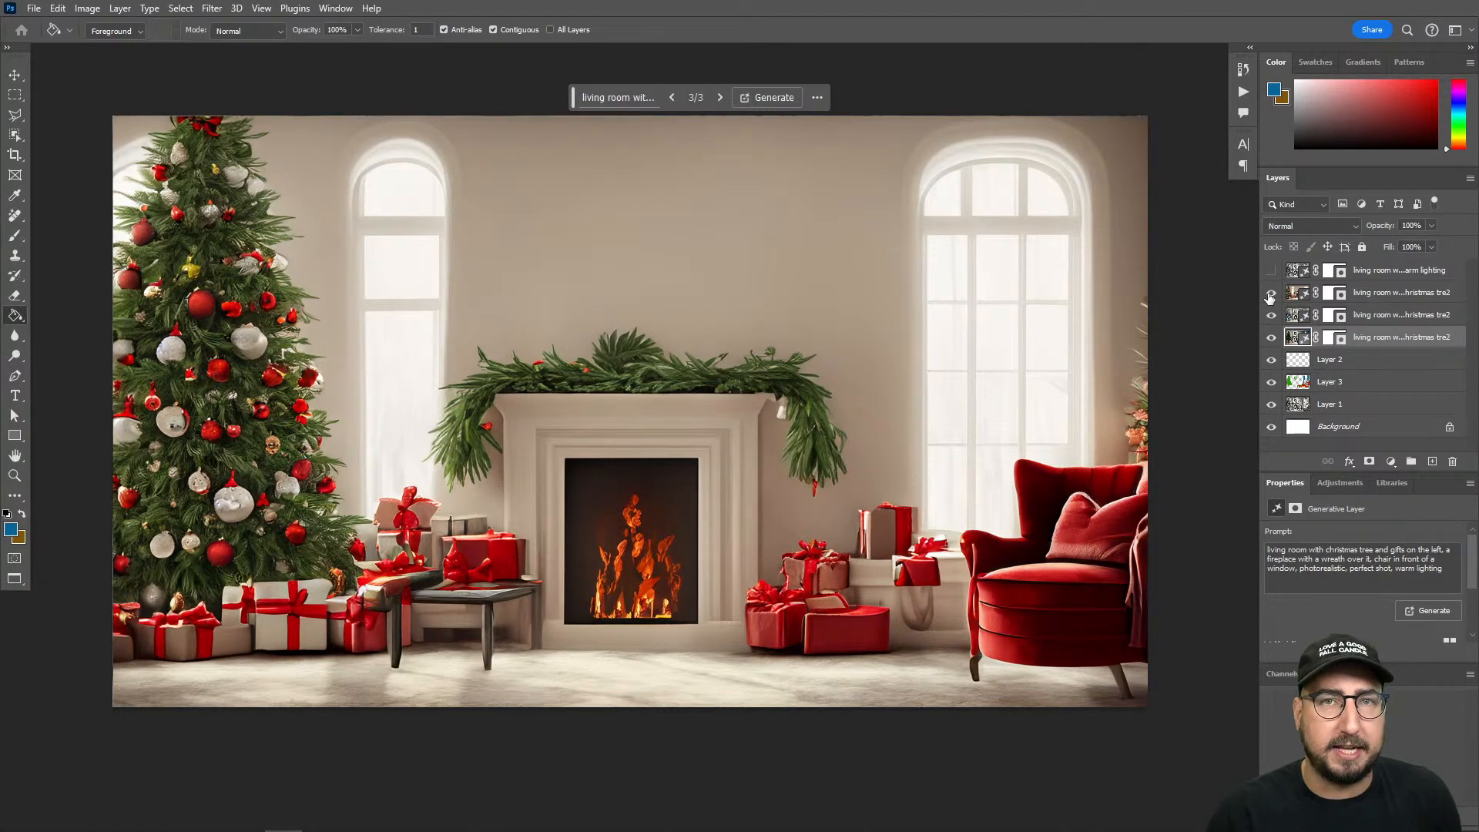
click(1270, 294)
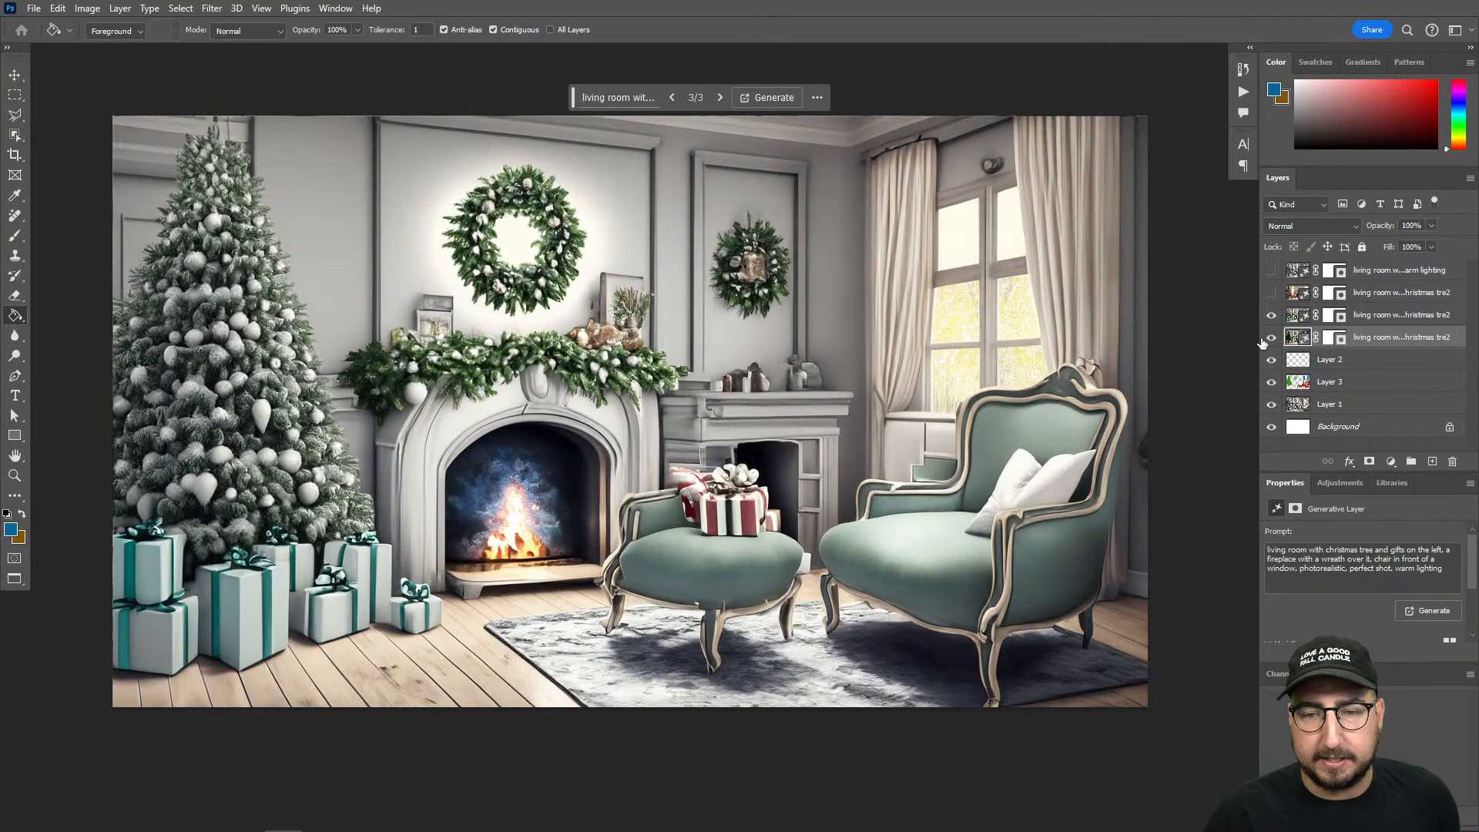
drag(1271, 316, 1276, 339)
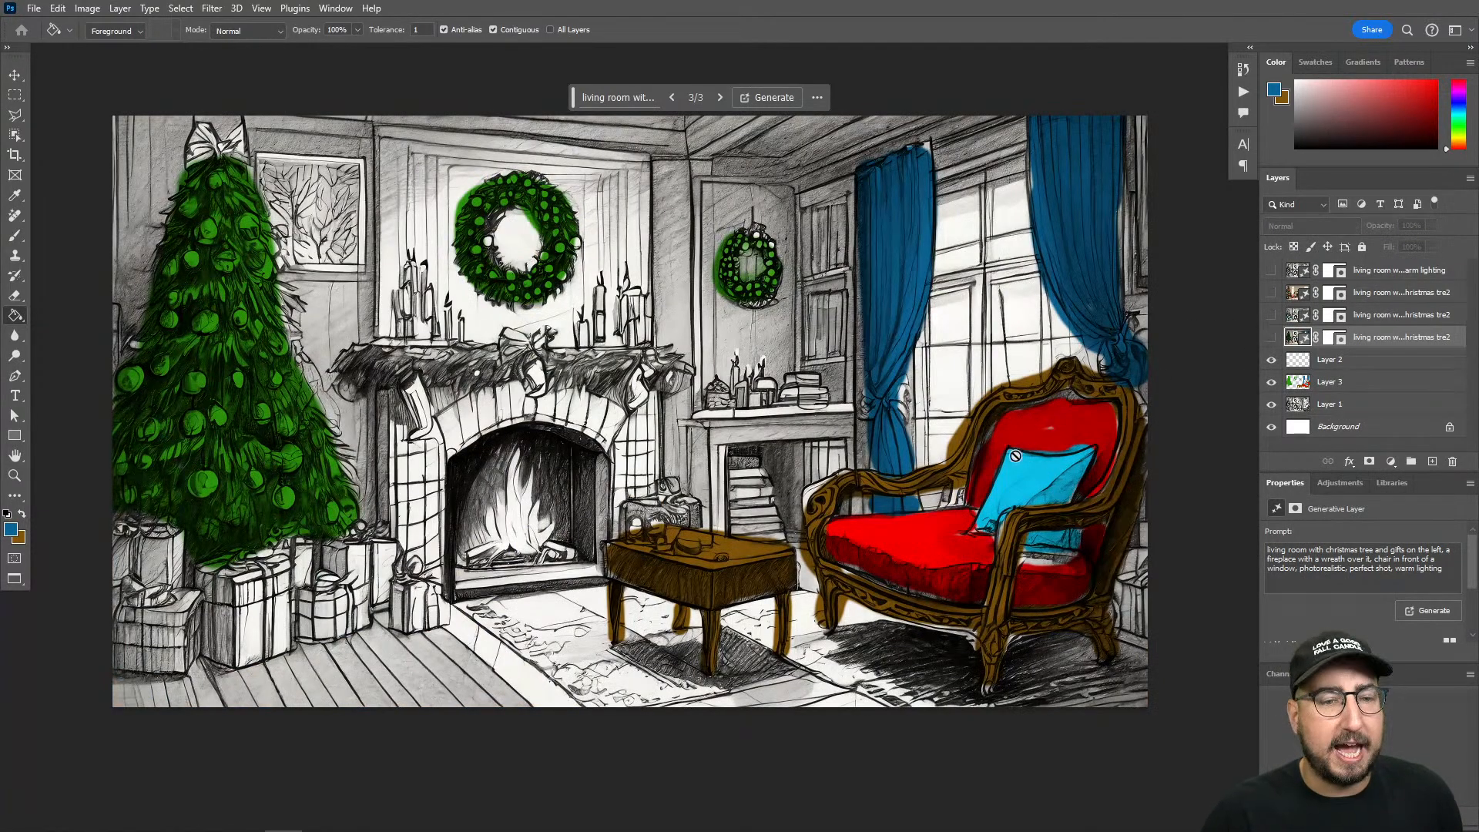
click(1271, 339)
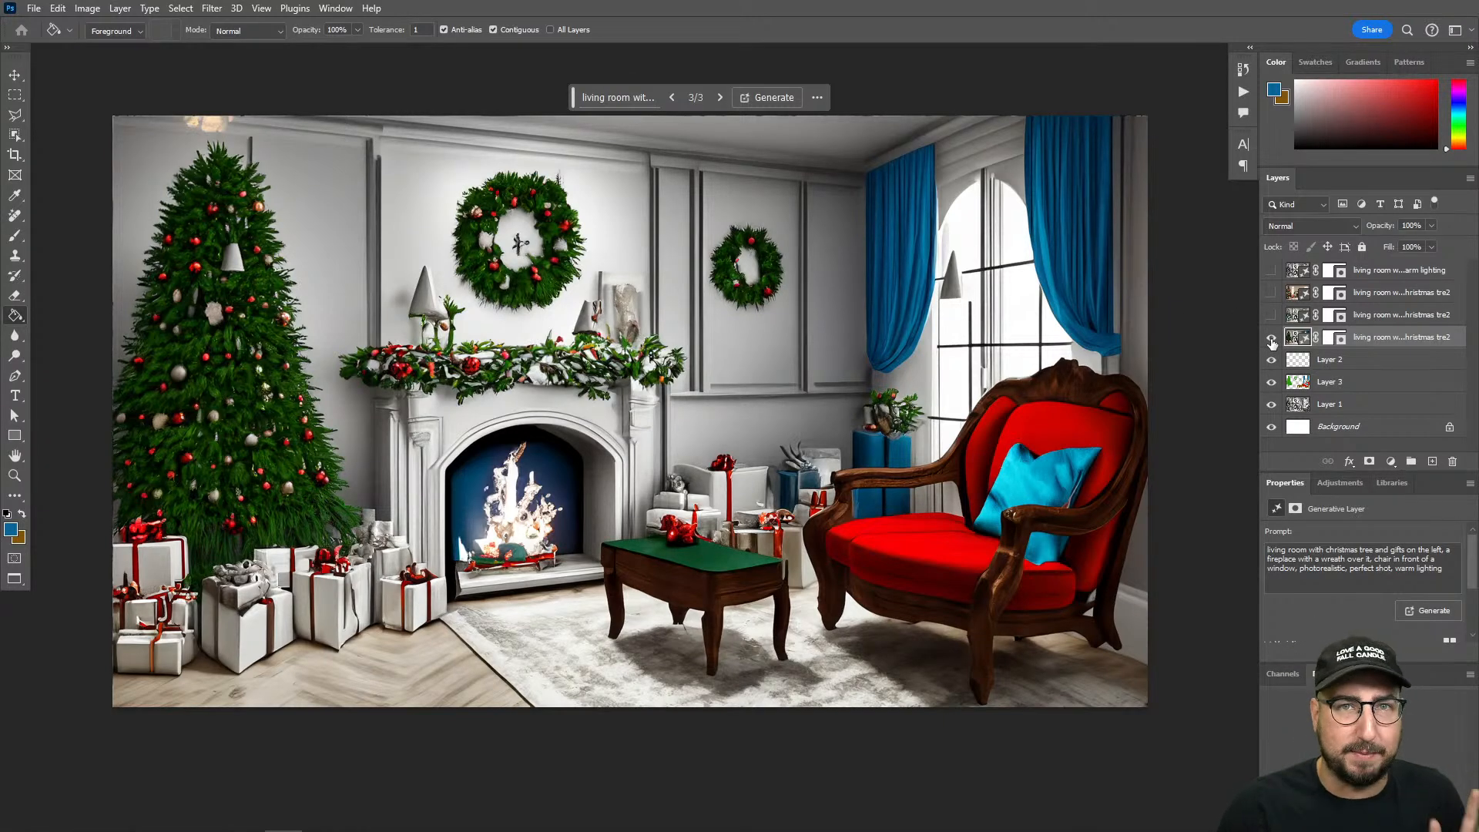
drag(1271, 341, 1273, 387)
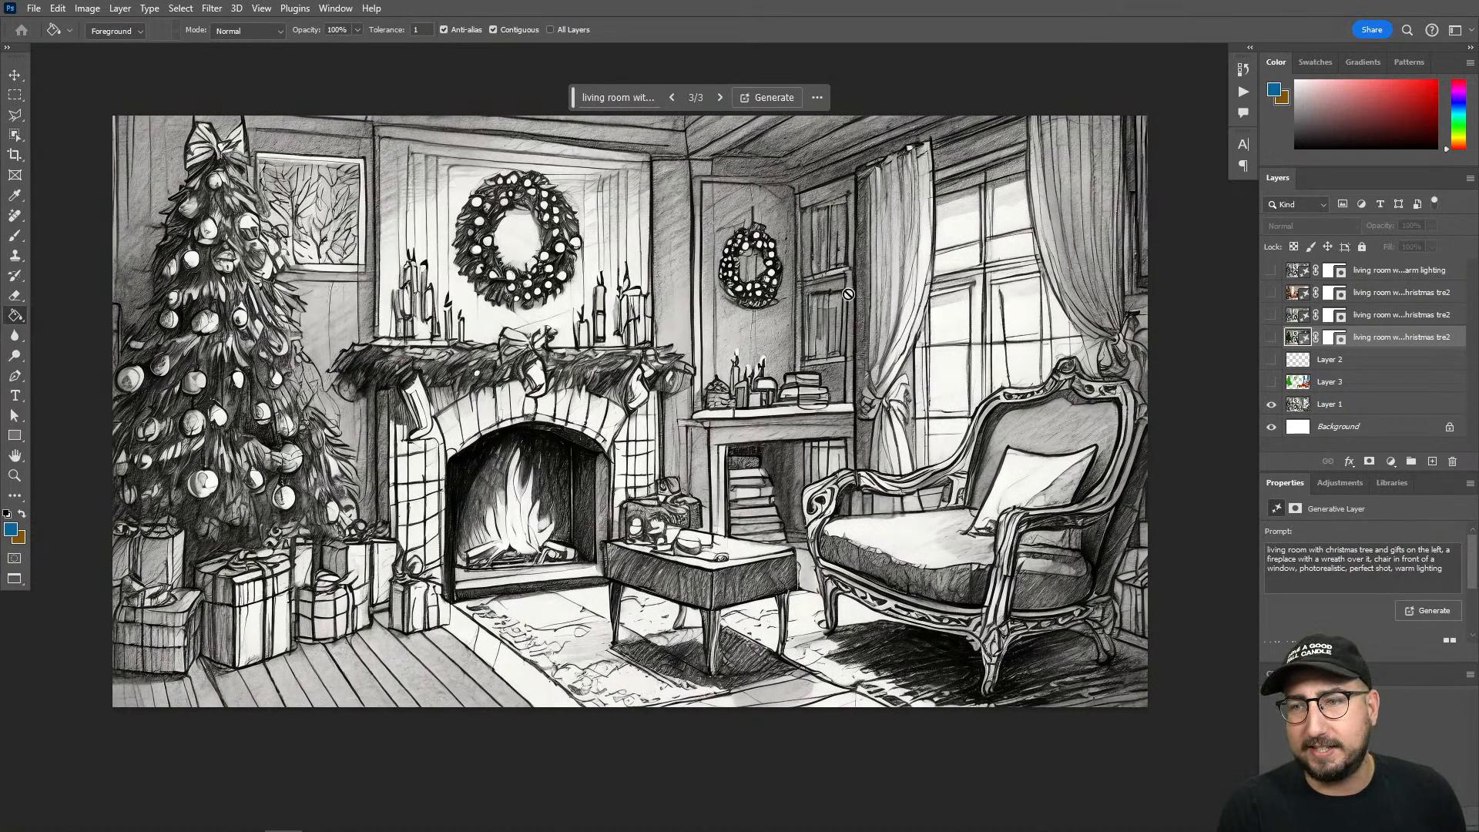
Step: Open AdobeStock_391321515.jpeg, AdobeStock_476885607.jpeg and AdobeStock_413451072.jpeg together from the Downloads folder
key(ctrl+o)
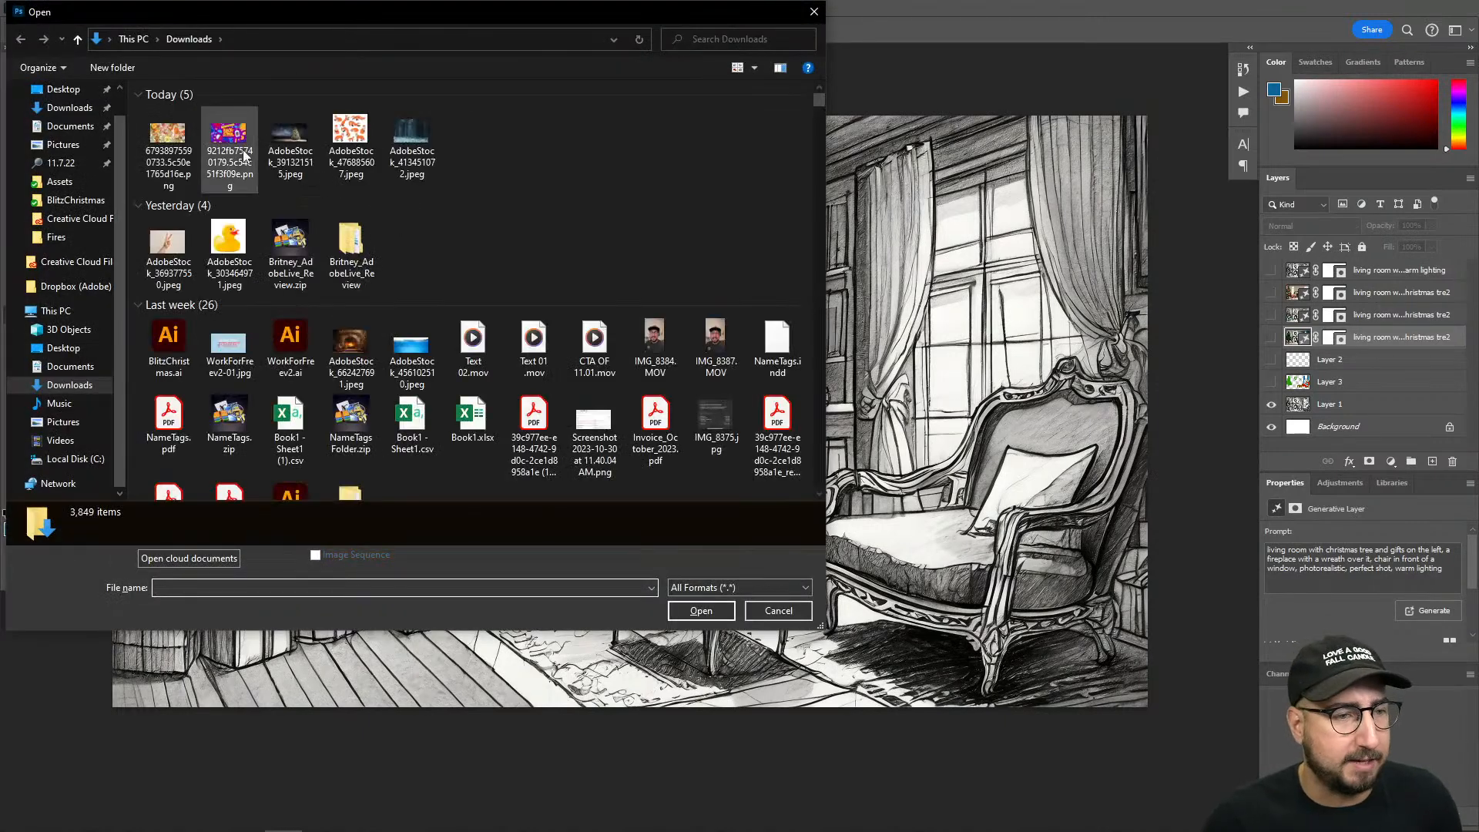
click(182, 134)
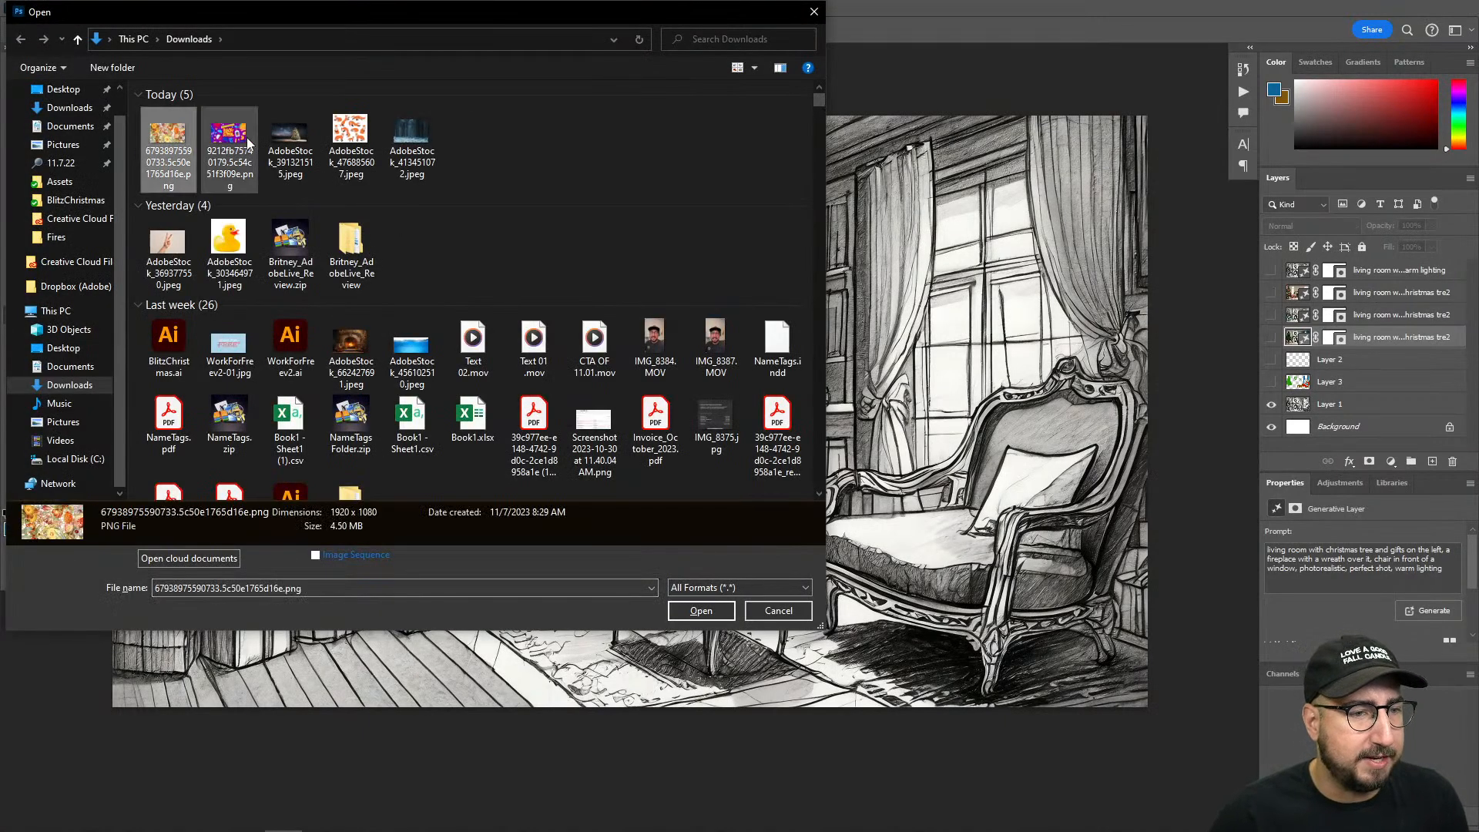
click(425, 171)
shift+click(290, 154)
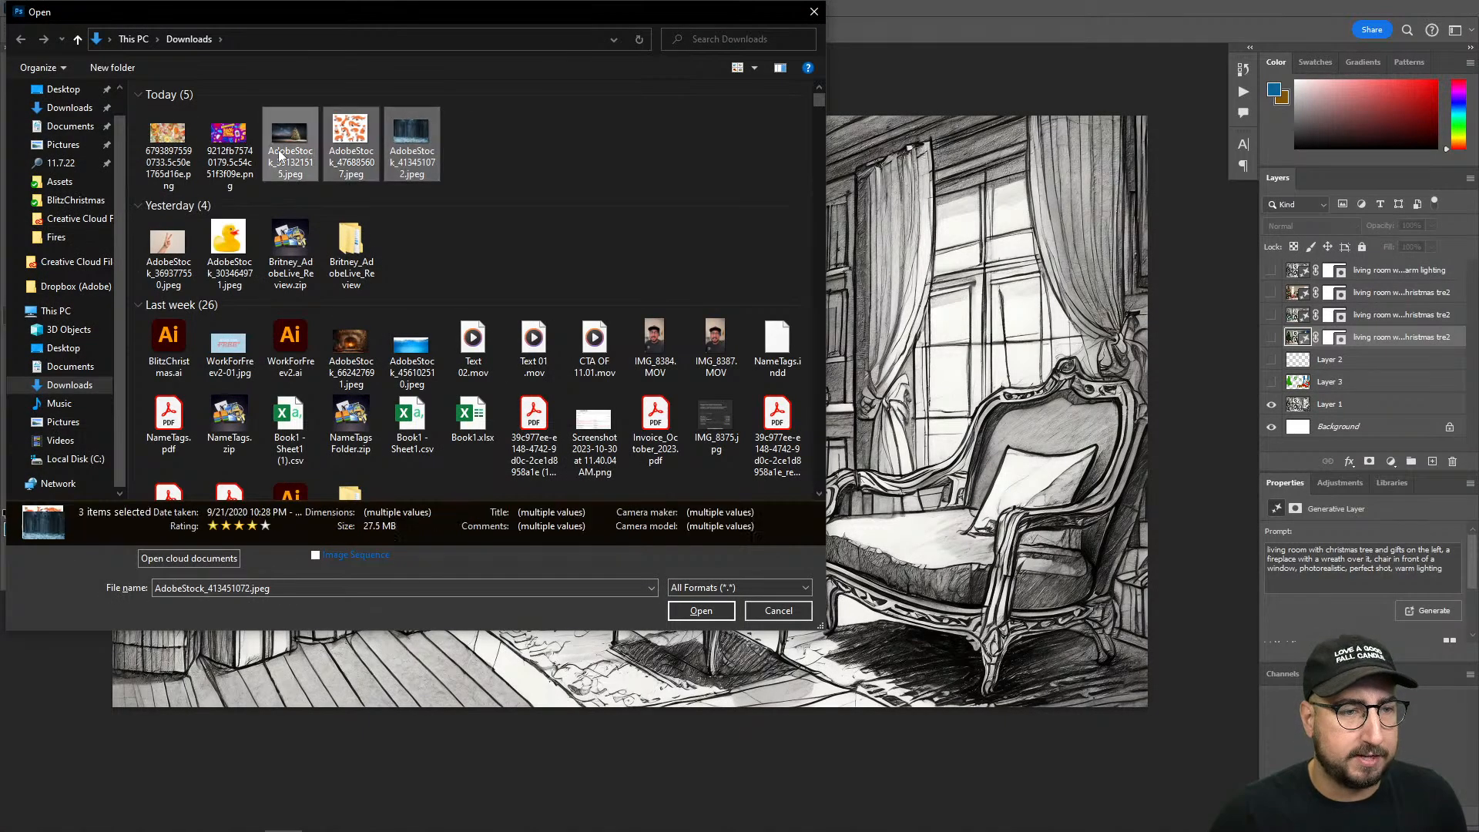
click(700, 611)
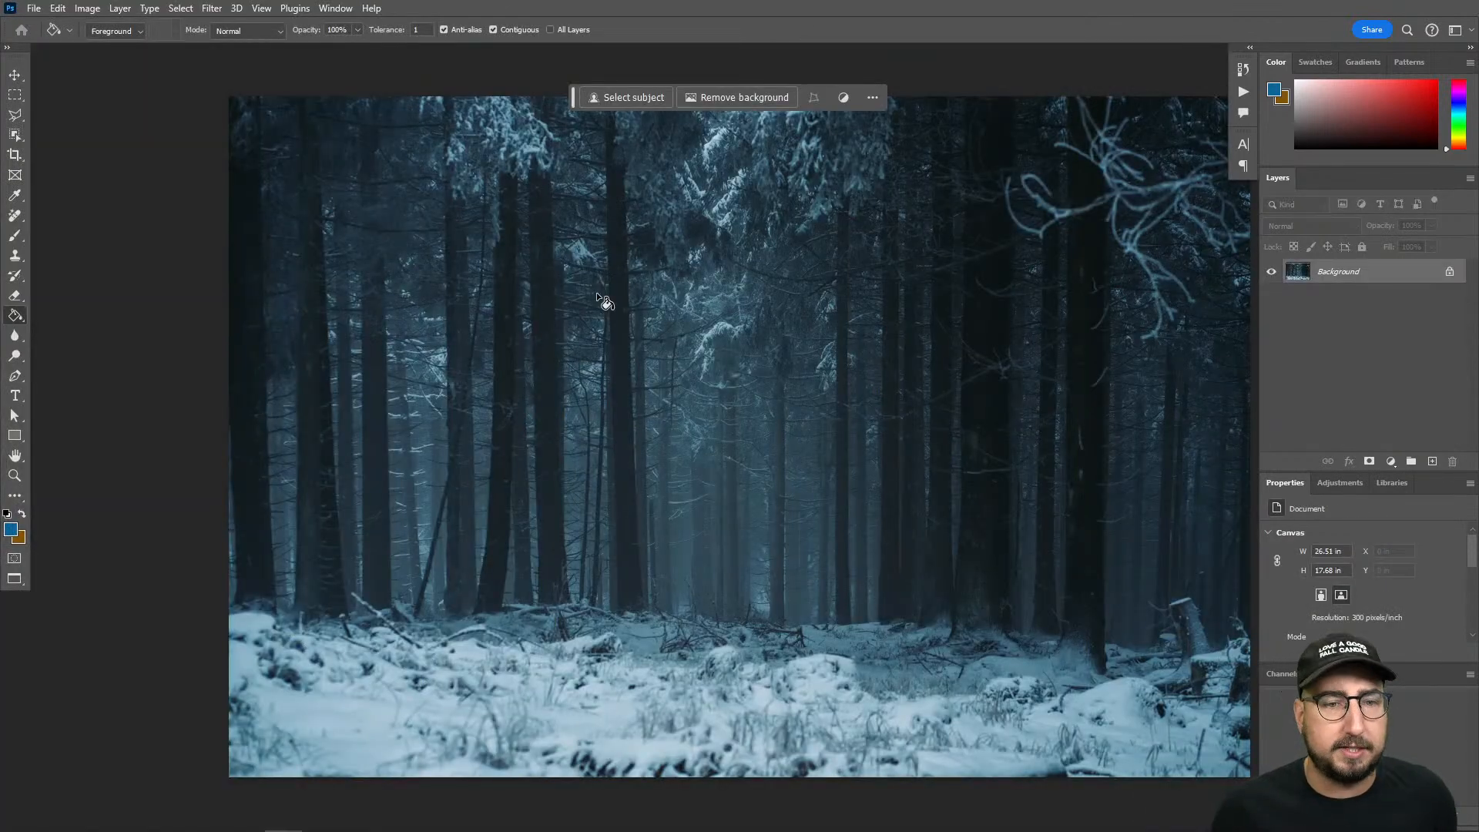
Step: Centre the snowy forest image and return to the standard screen mode with the document tabs showing
drag(677, 373, 574, 358)
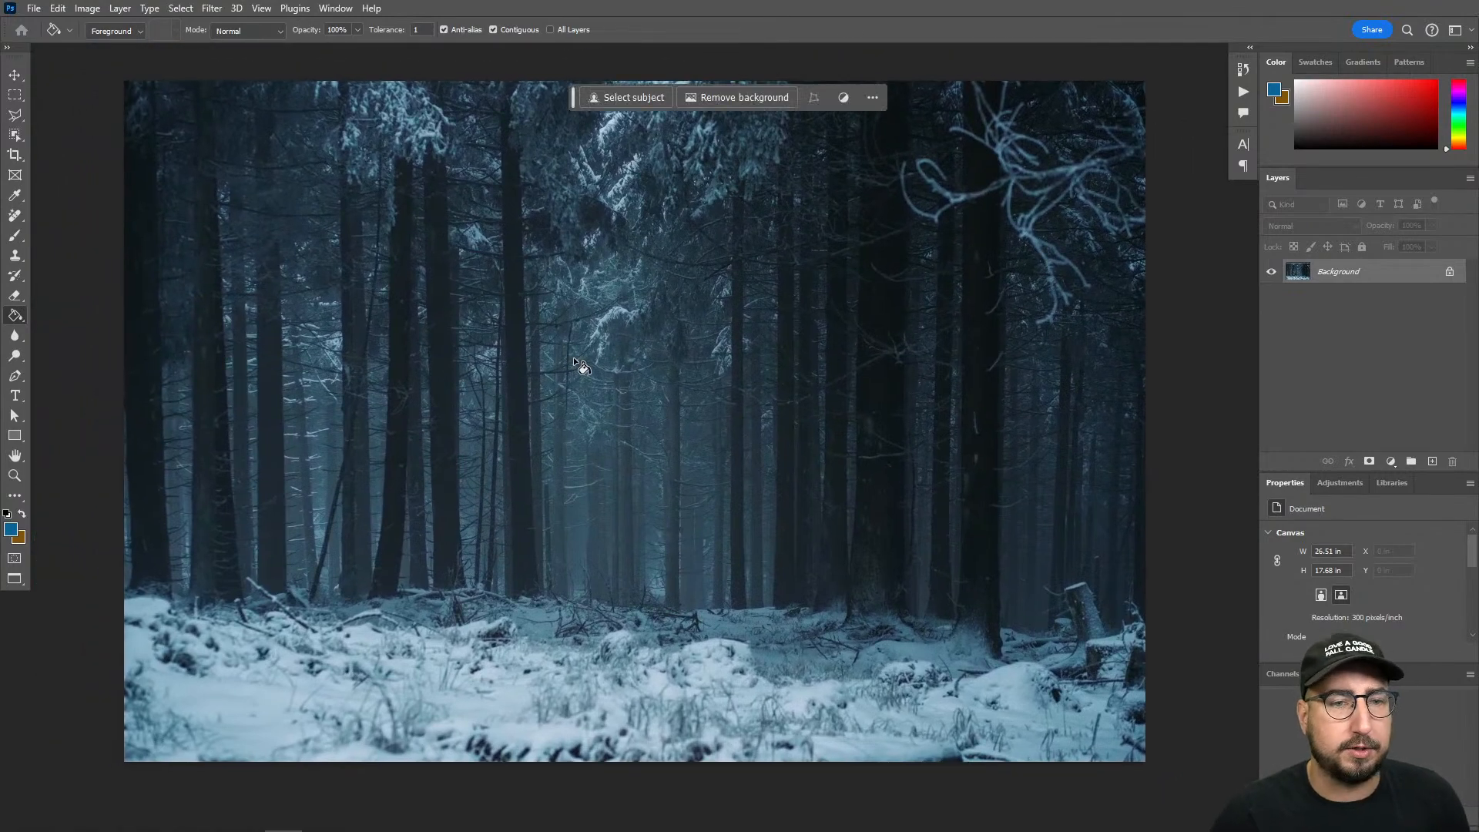
key(f)
key(f)
key(f)
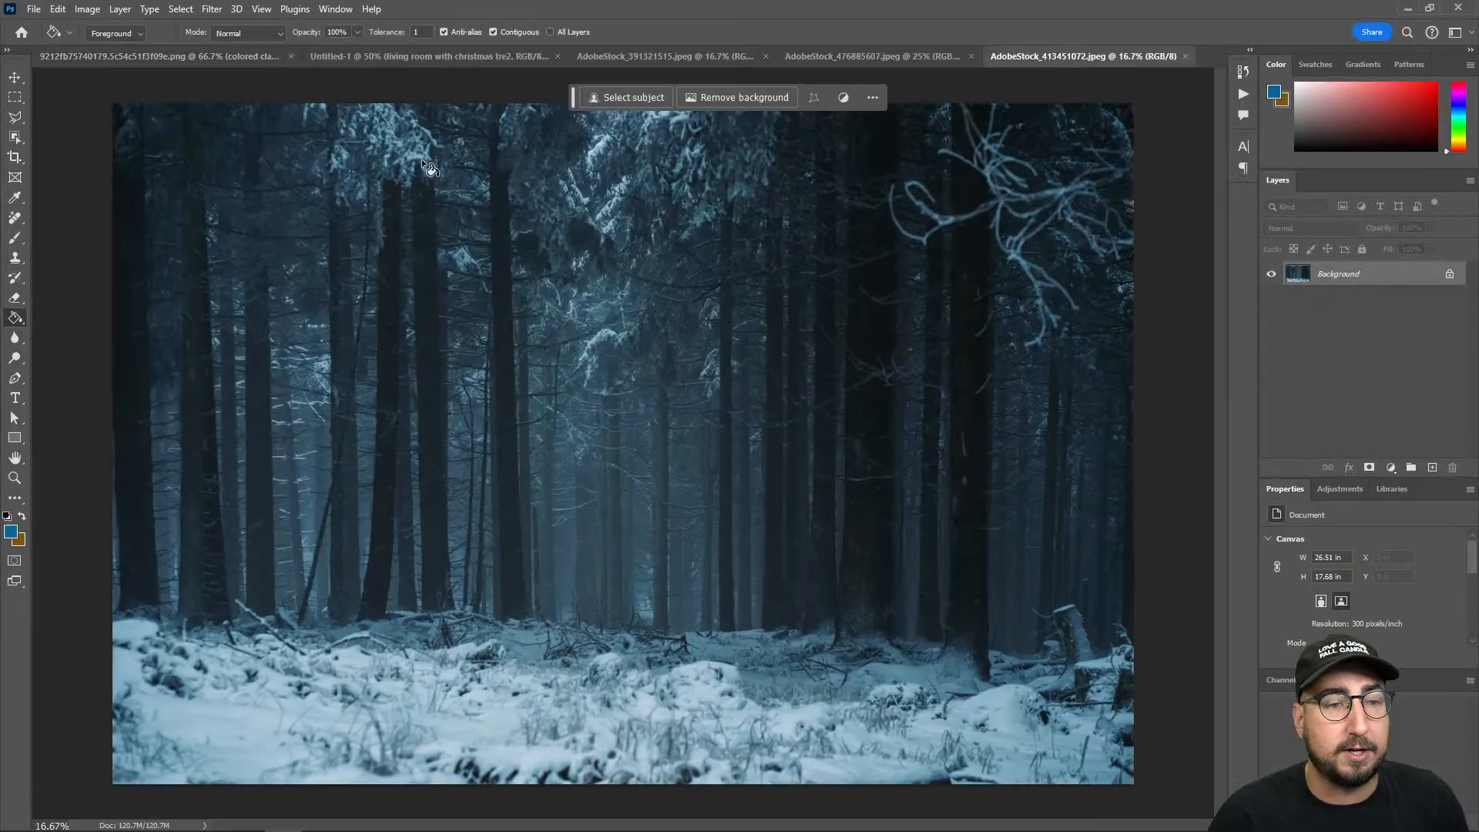
Step: Select the standing fox at the lower right of the fox illustration sheet with the Object Selection tool and copy it
click(858, 52)
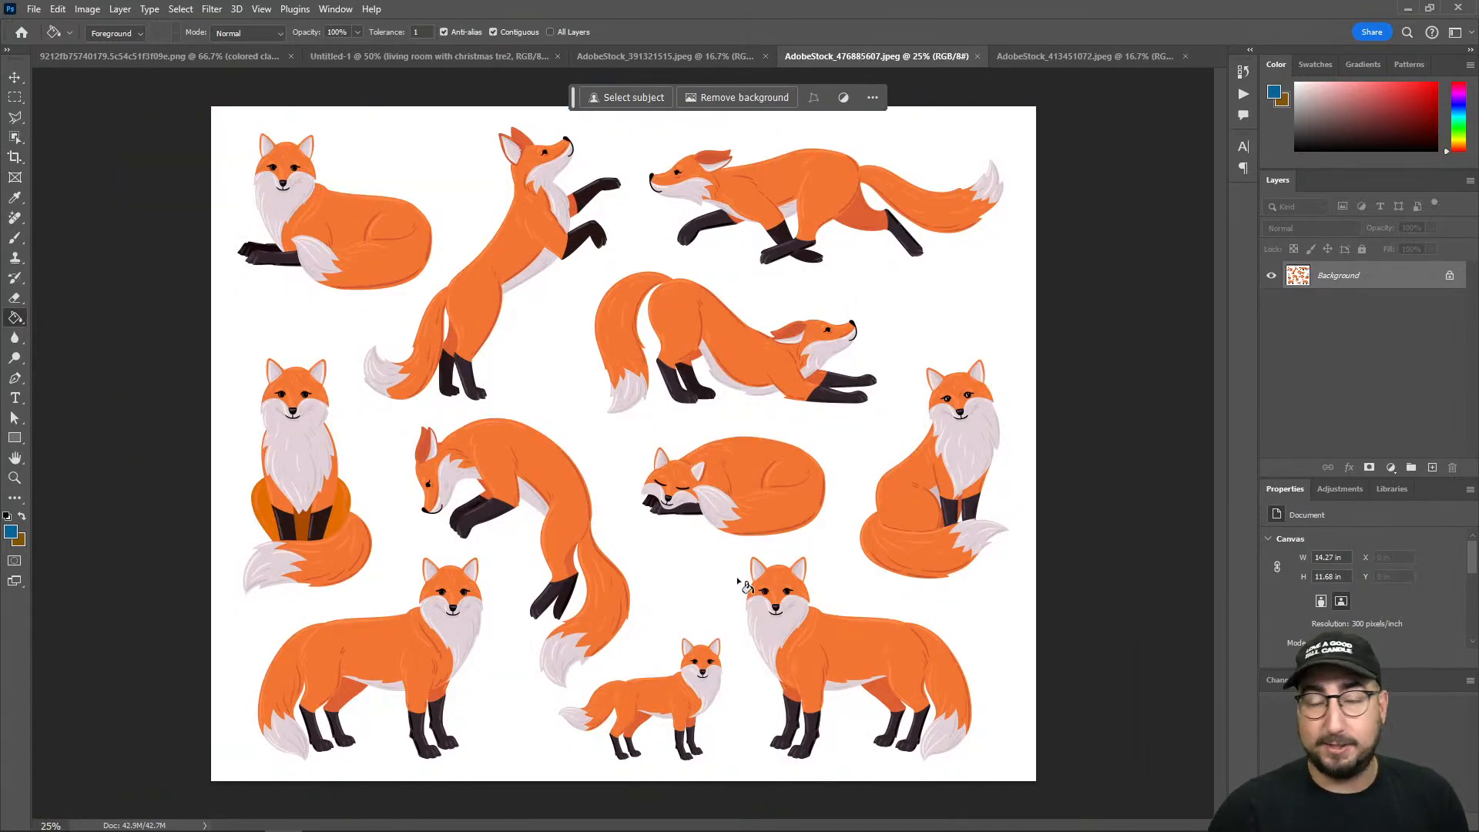
key(w)
key(shift+w)
key(shift+w)
key(shift+w)
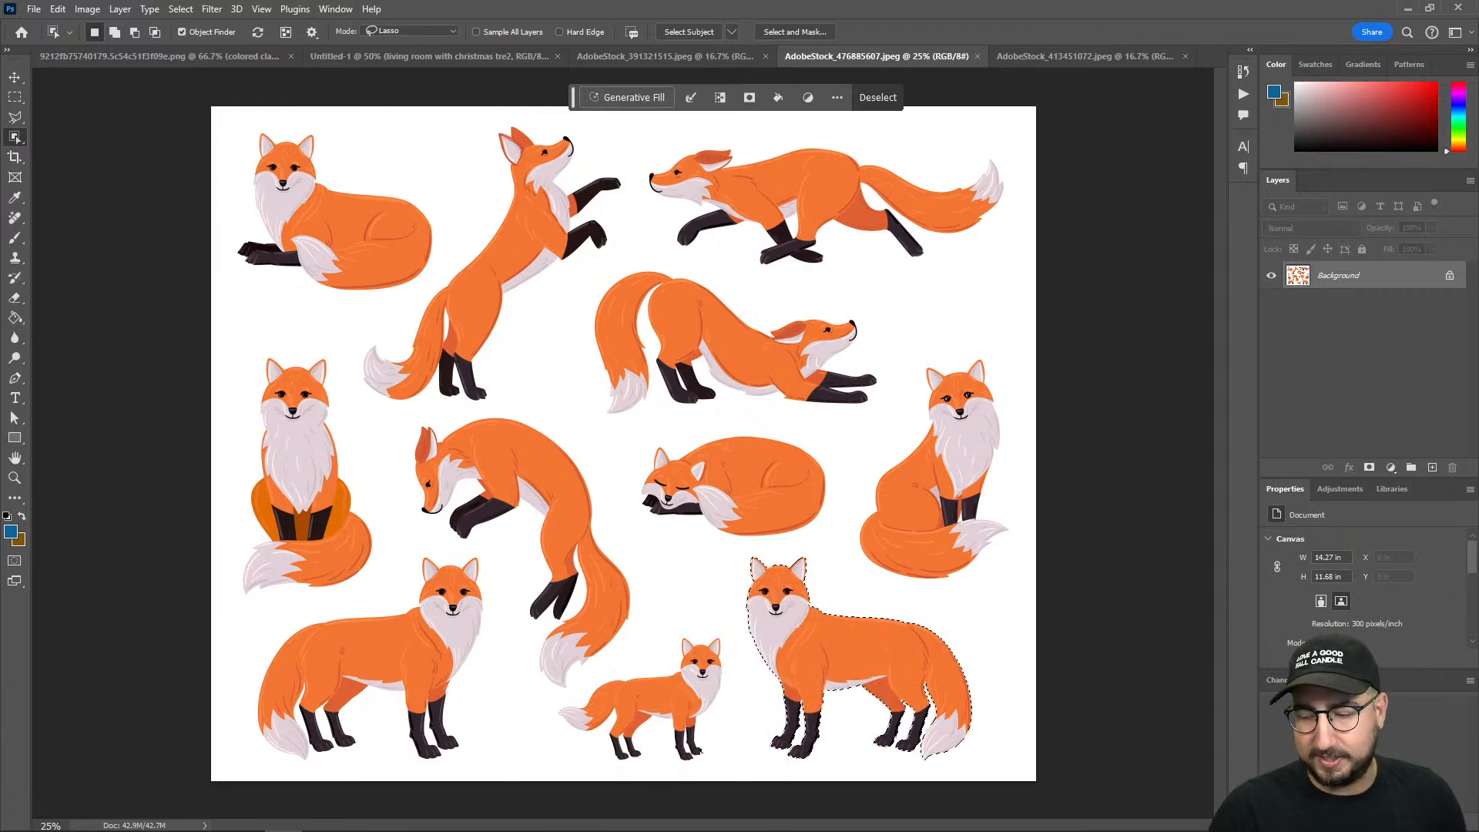
Step: Paste the fox into the snowy forest image, enlarge it to about 182% and stand it on the snow at the lower right
click(1028, 57)
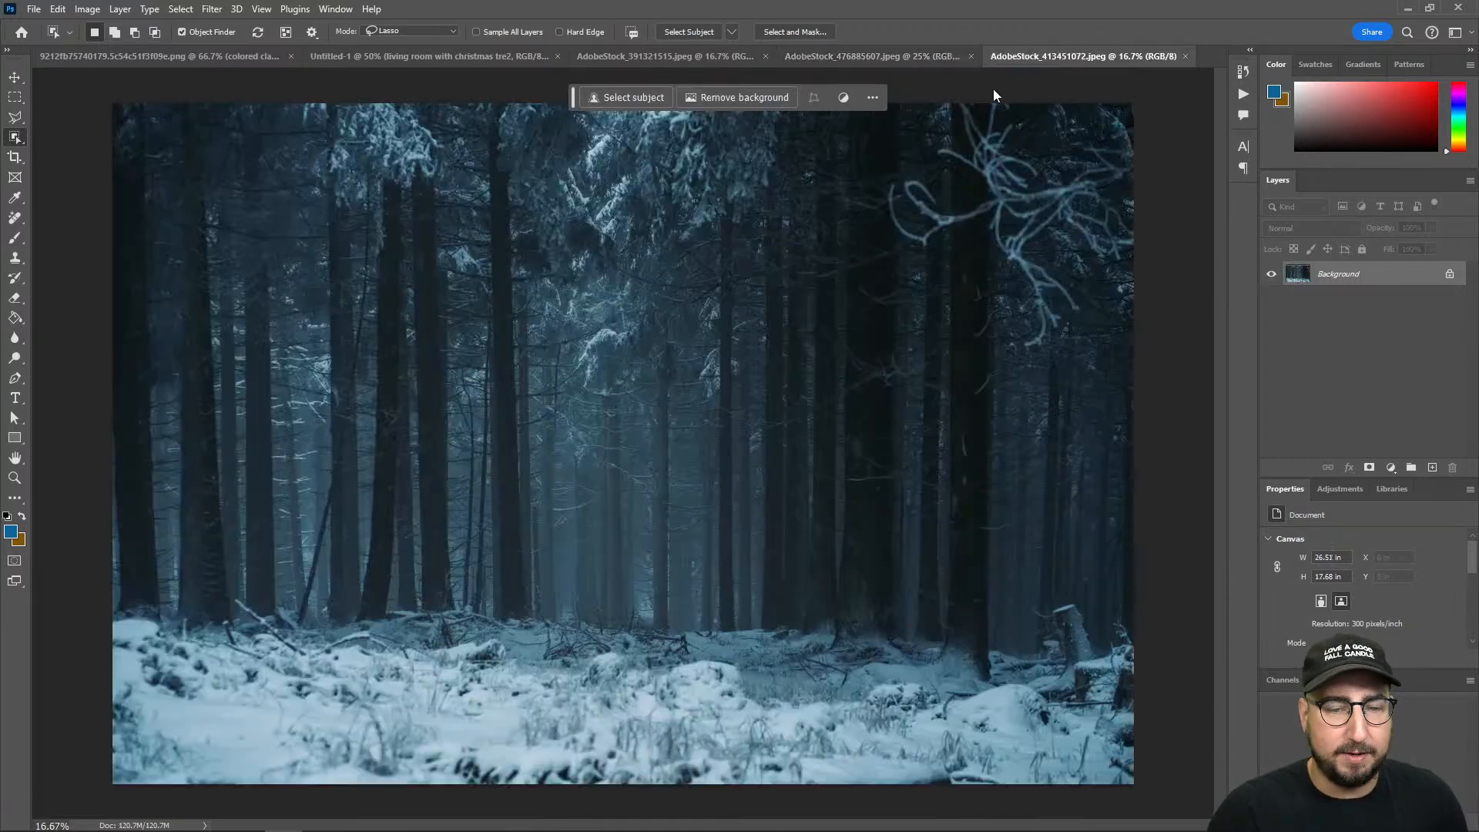
key(ctrl+v)
key(ctrl+t)
drag(716, 374, 847, 291)
drag(799, 389, 938, 625)
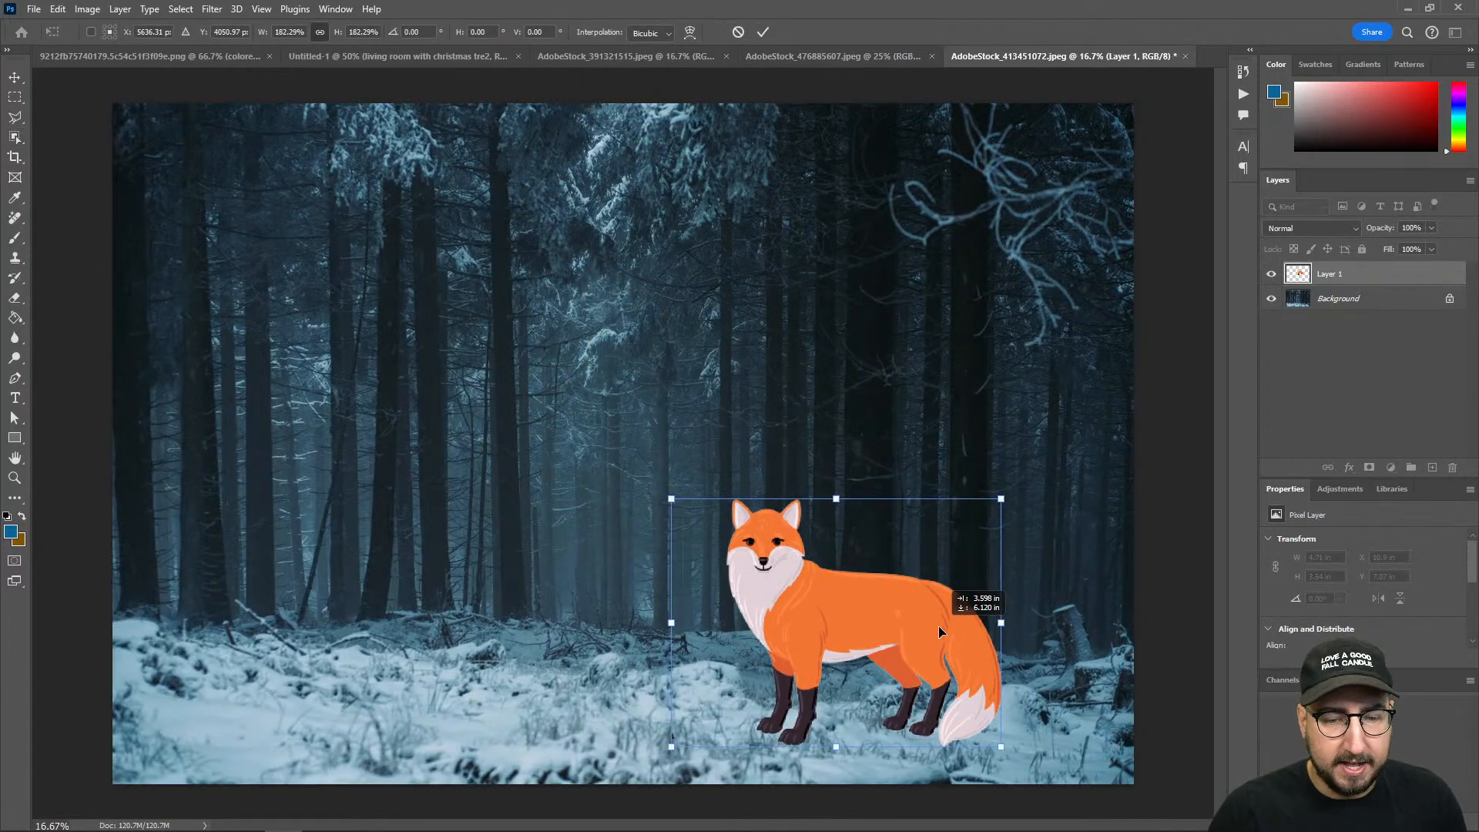
key(Escape)
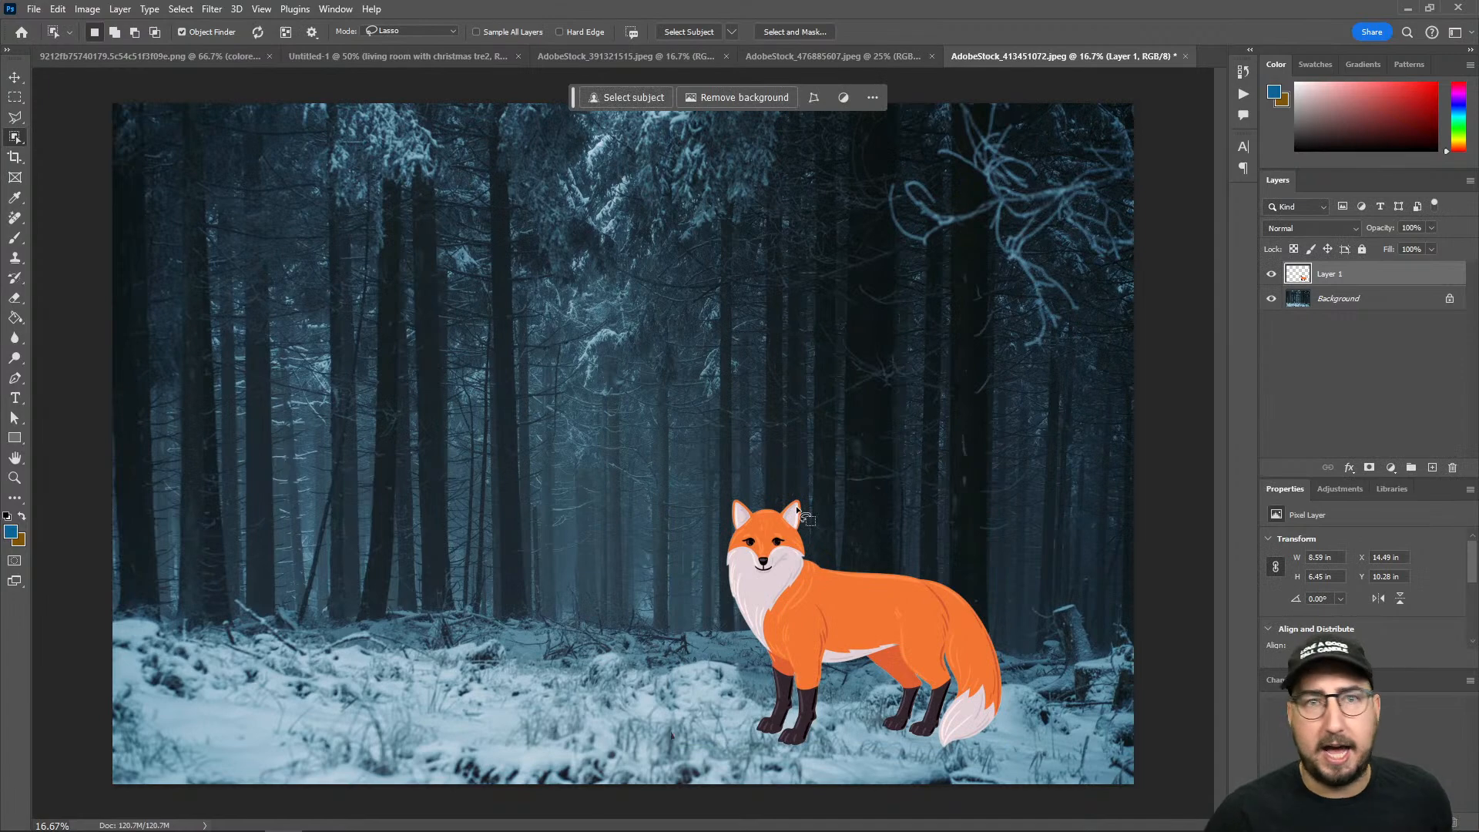
Step: Select and copy the decorated Christmas tree in the starry night image AdobeStock_391321515.jpeg with the Object Selection tool
click(788, 58)
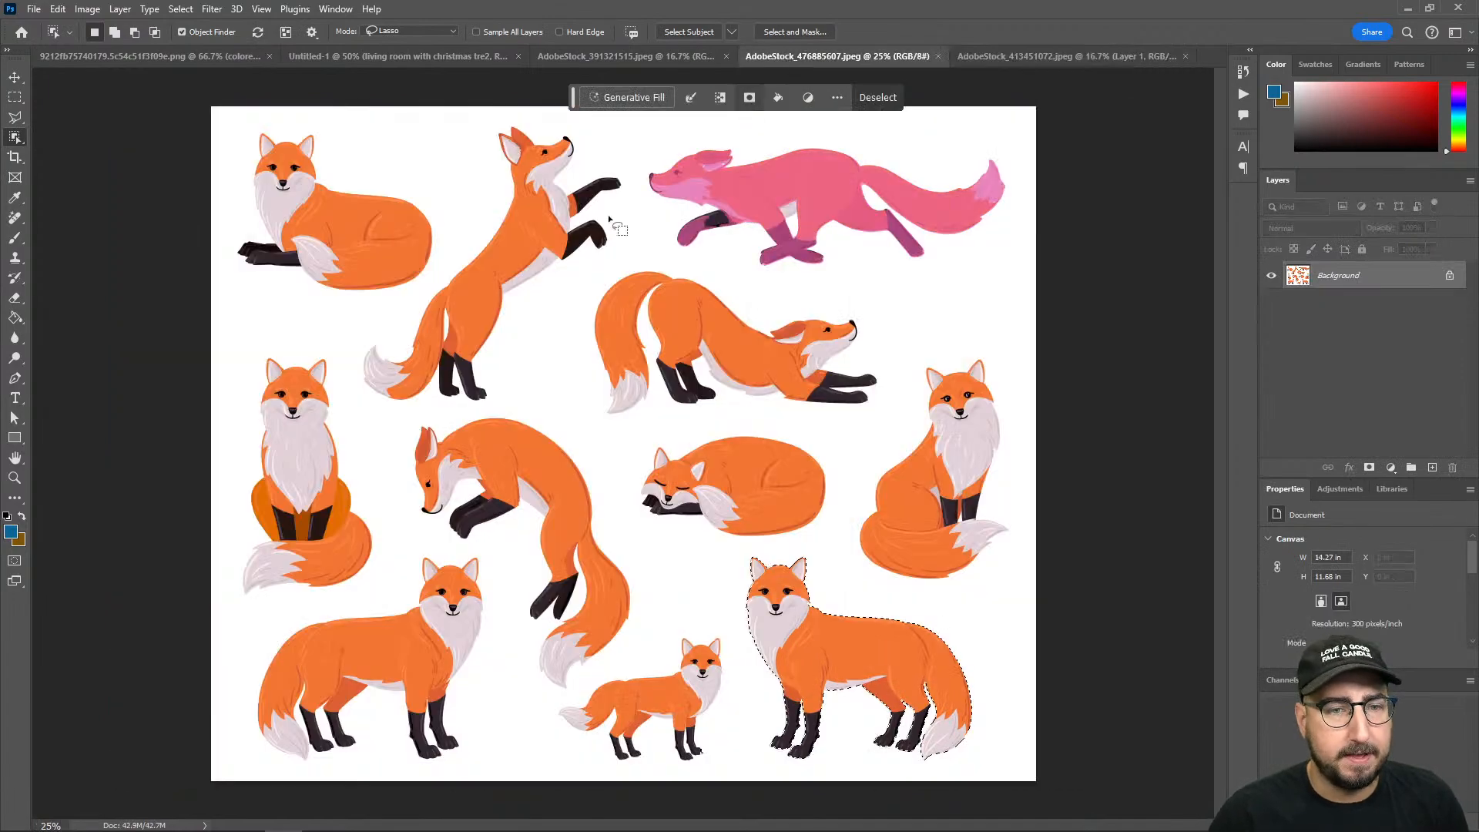
click(574, 61)
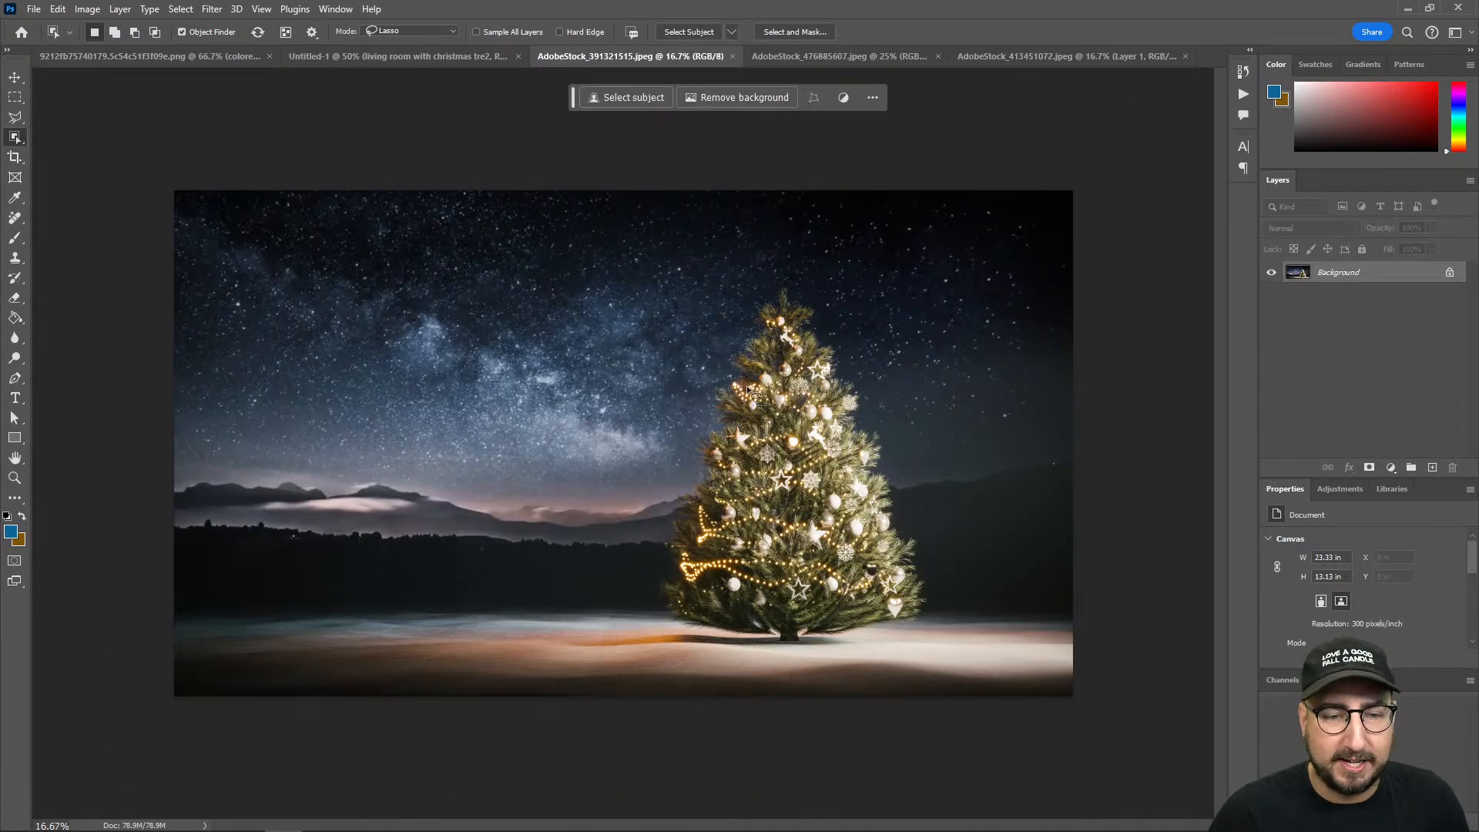
mouse_move(759, 399)
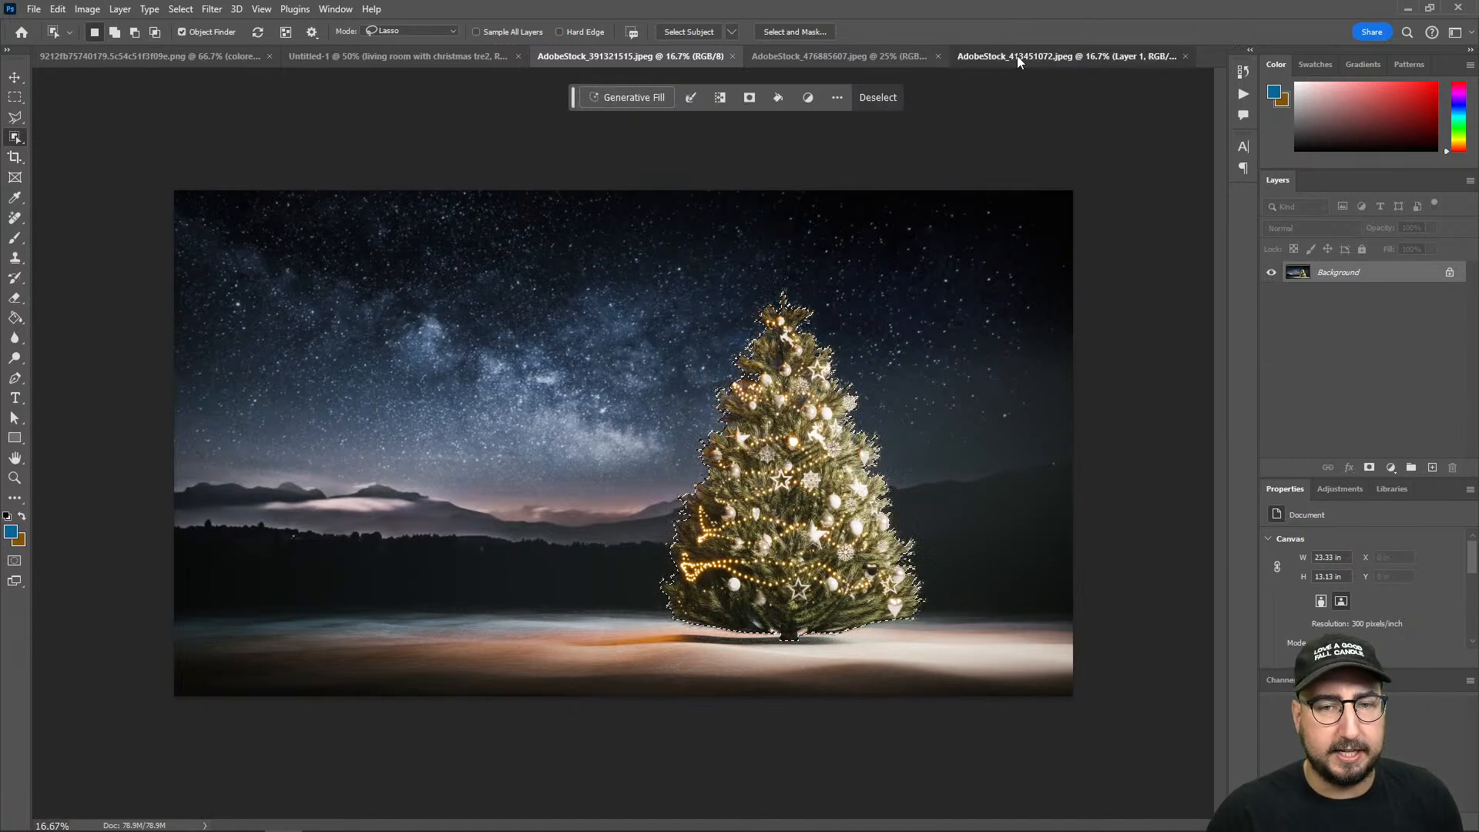
Step: Paste the Christmas tree into the forest image, enlarge it to about 9.3 × 12.2 in and place it on the snow opposite the fox
click(1016, 56)
key(ctrl+v)
key(ctrl+t)
drag(759, 267, 846, 152)
drag(632, 403, 330, 502)
key(Return)
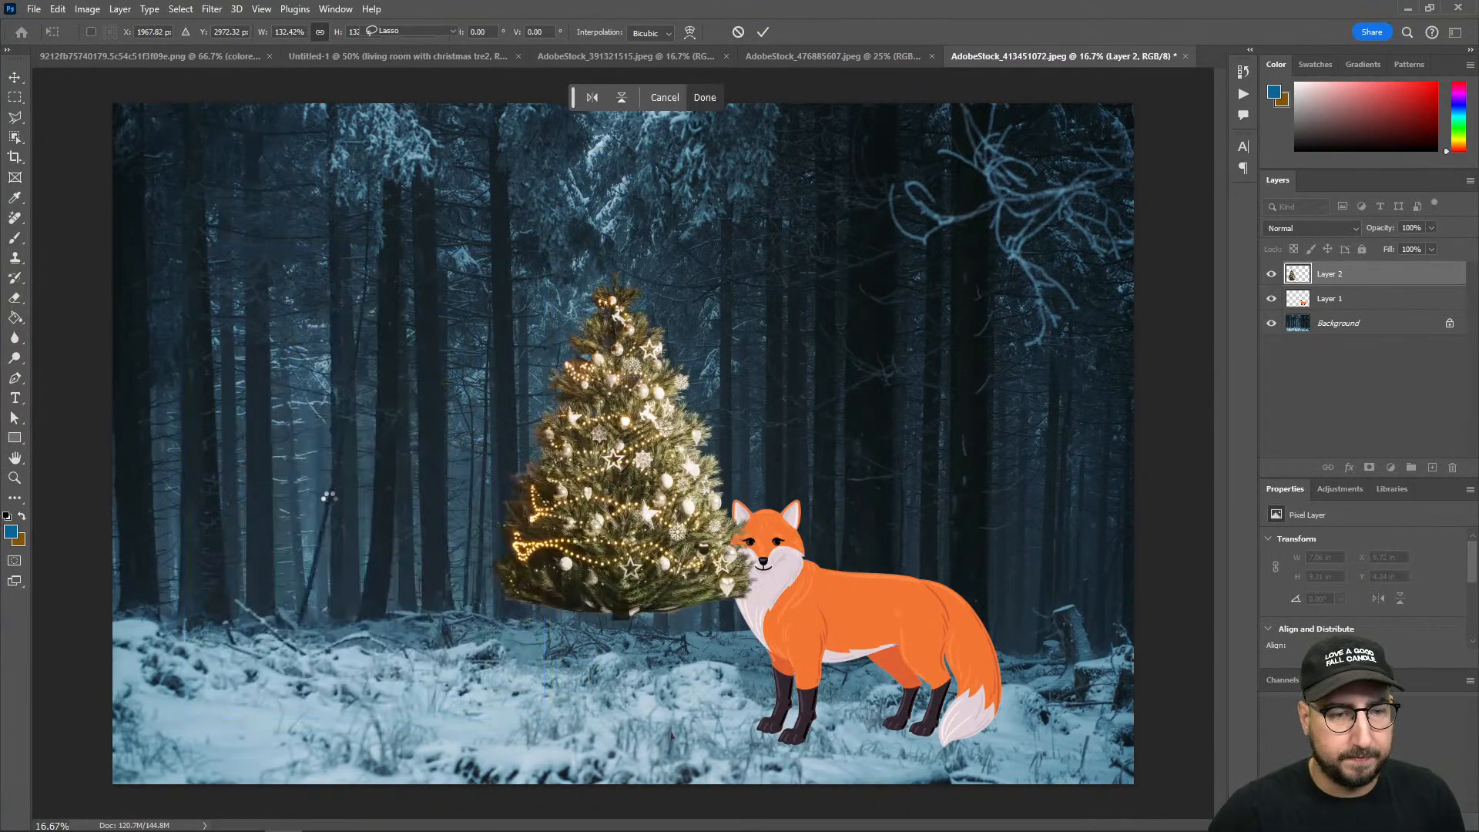
key(w)
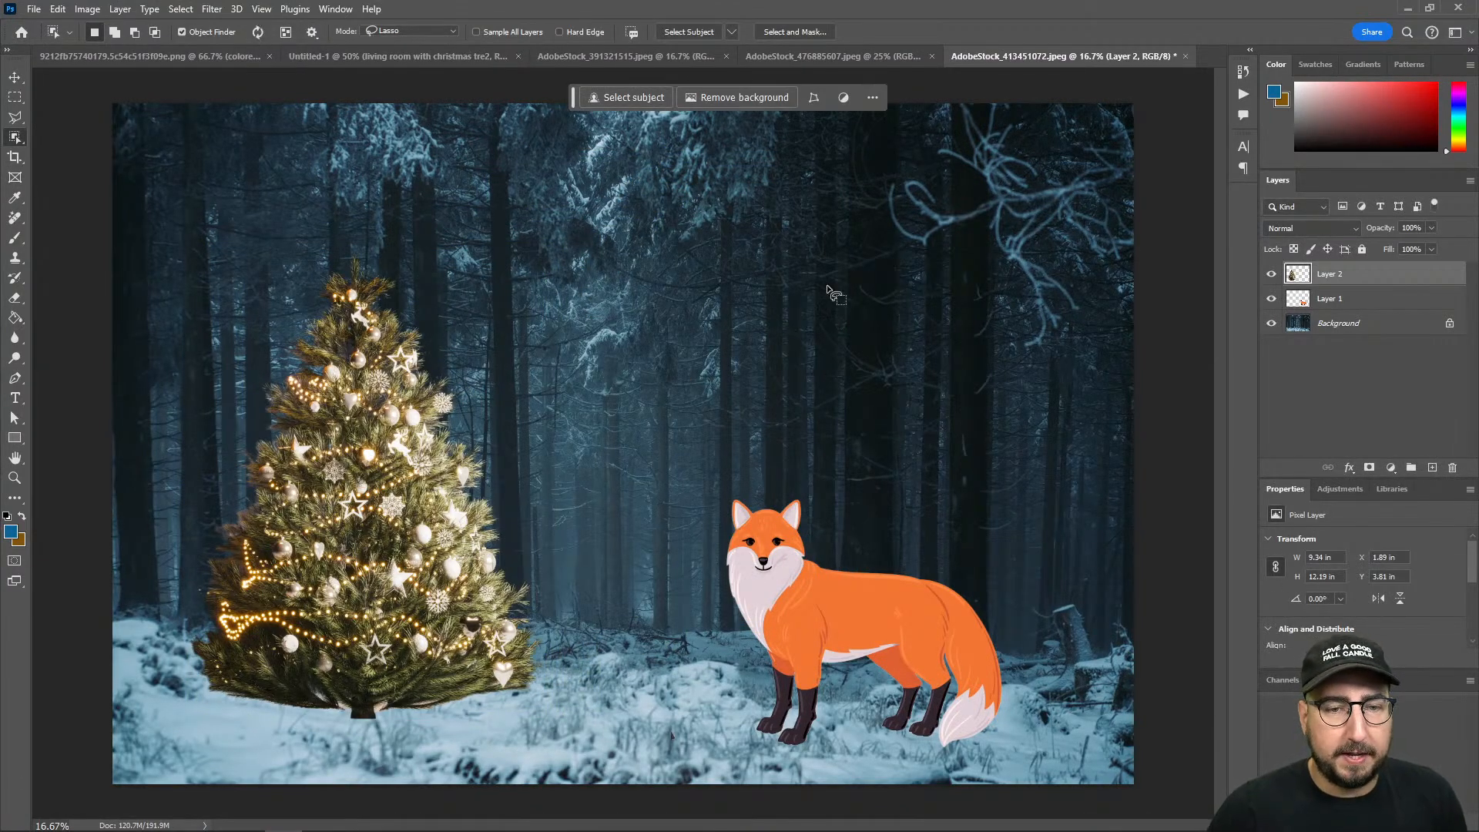
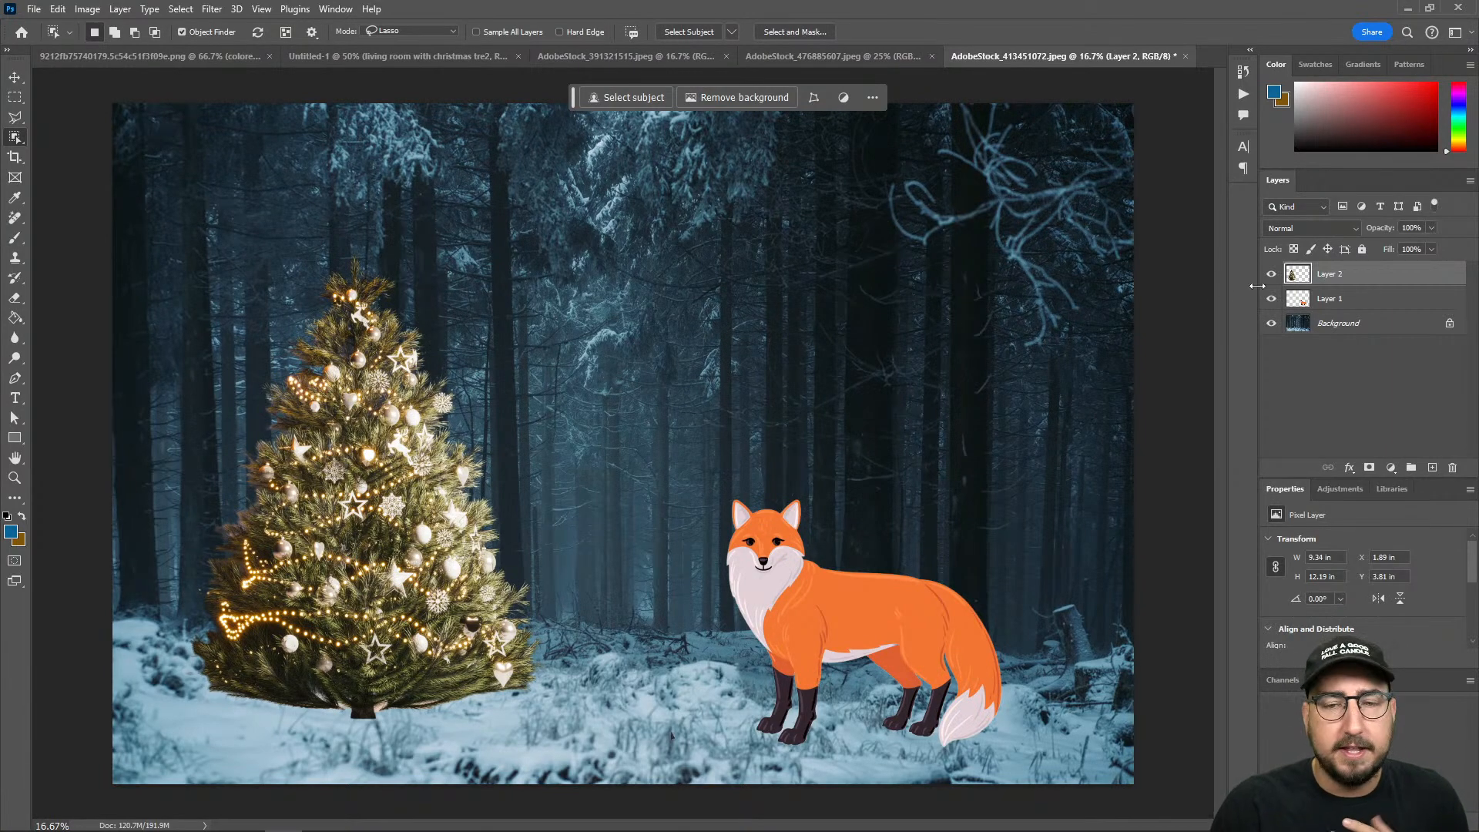
Step: Add a Gradient Map adjustment layer above the tree, fox and forest layers
click(1390, 468)
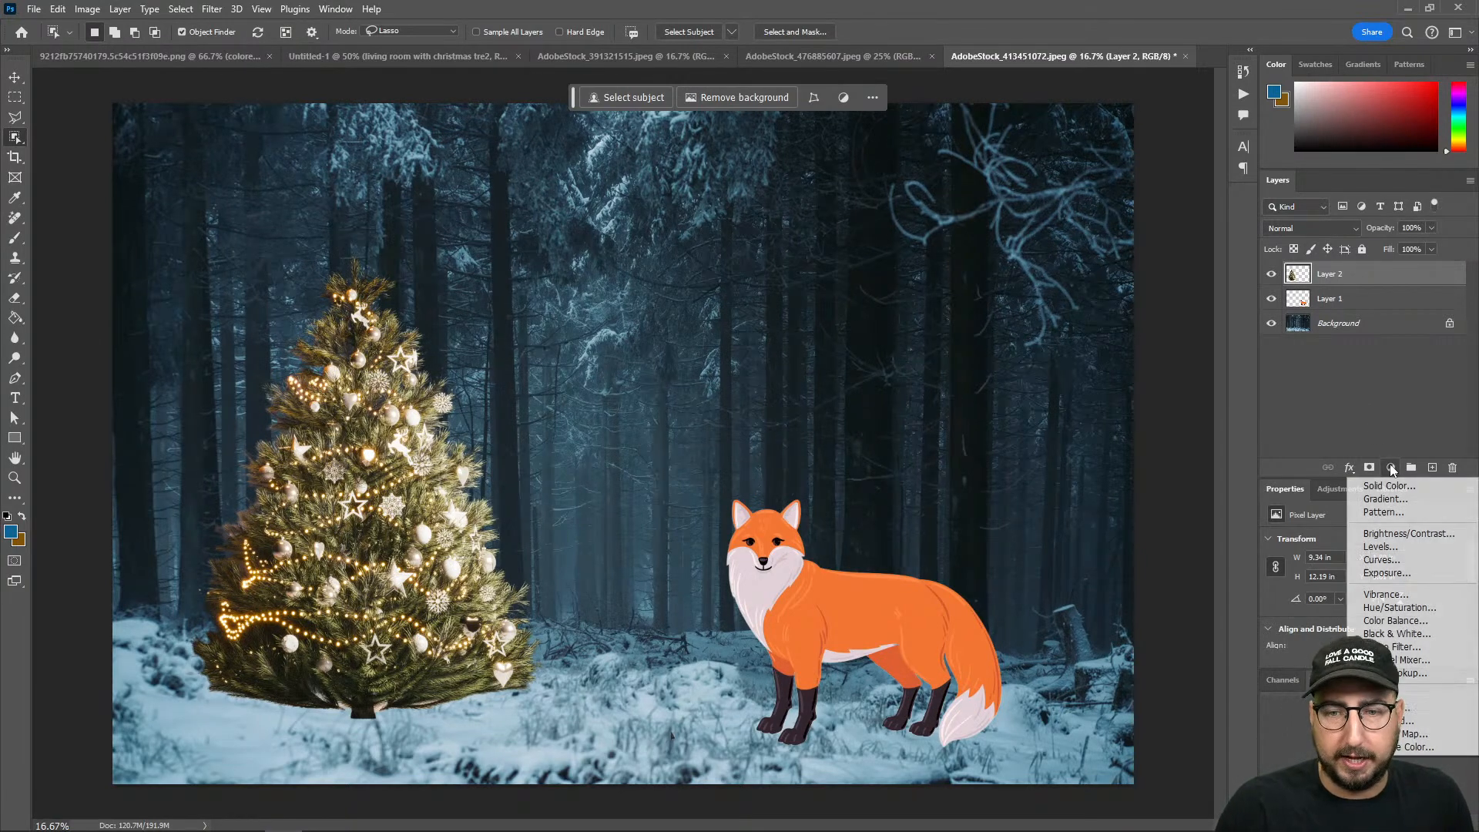
click(1401, 734)
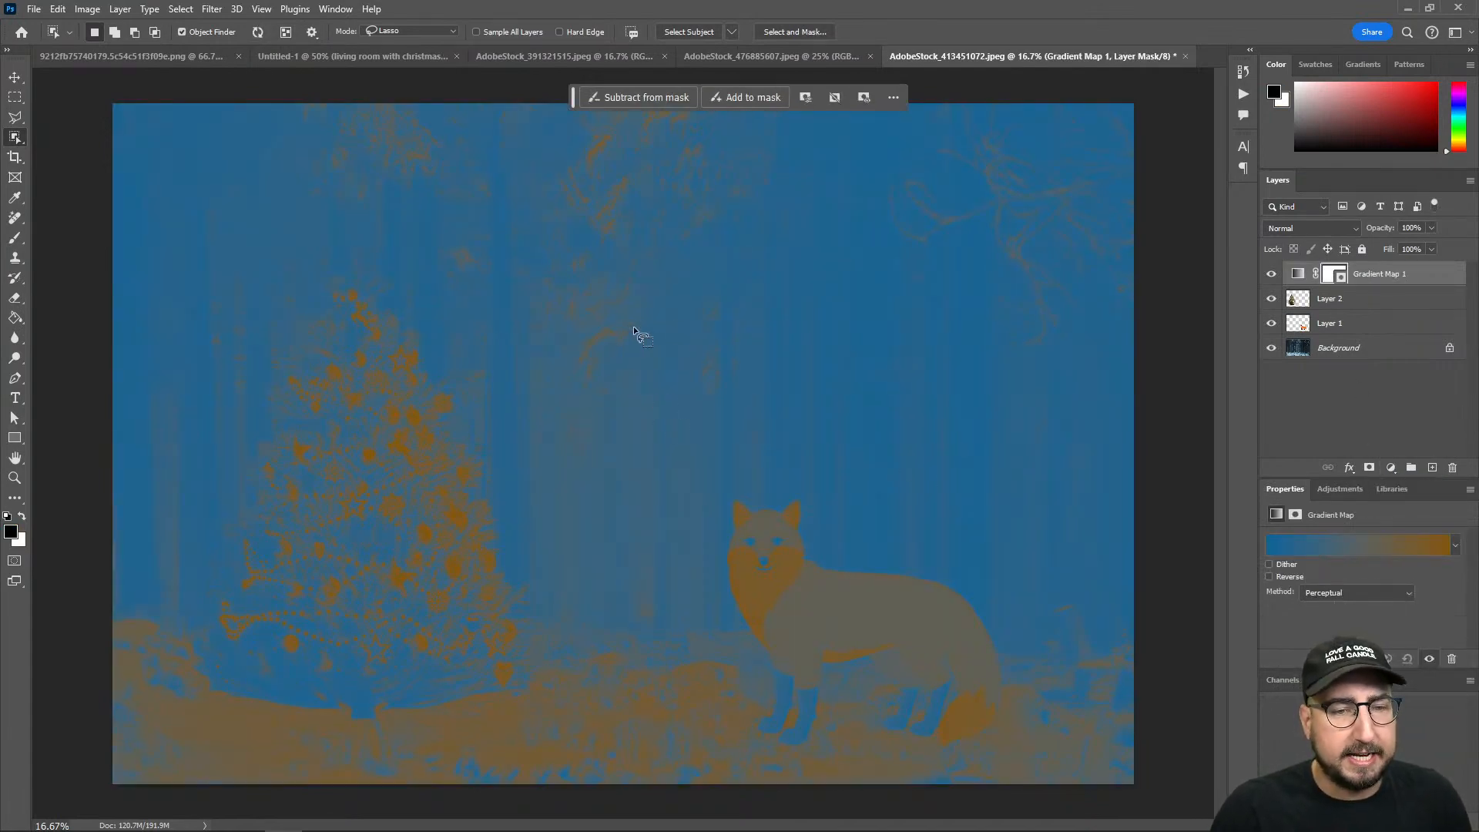
key(v)
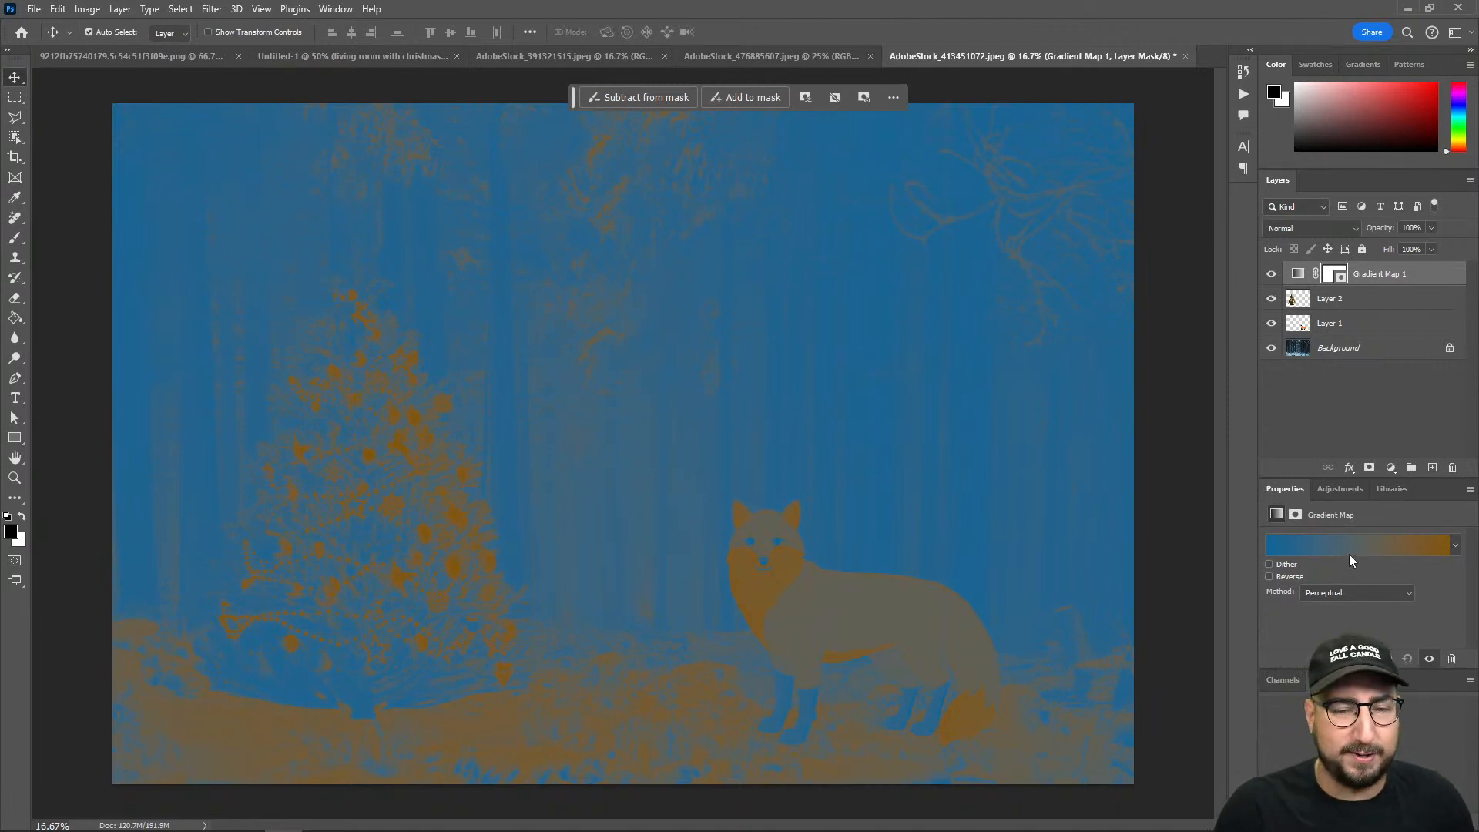
Step: Change the gradient map's dark colour stop at location 0 to a deep purple
click(1348, 552)
click(986, 411)
double_click(985, 412)
click(250, 215)
drag(249, 215, 392, 358)
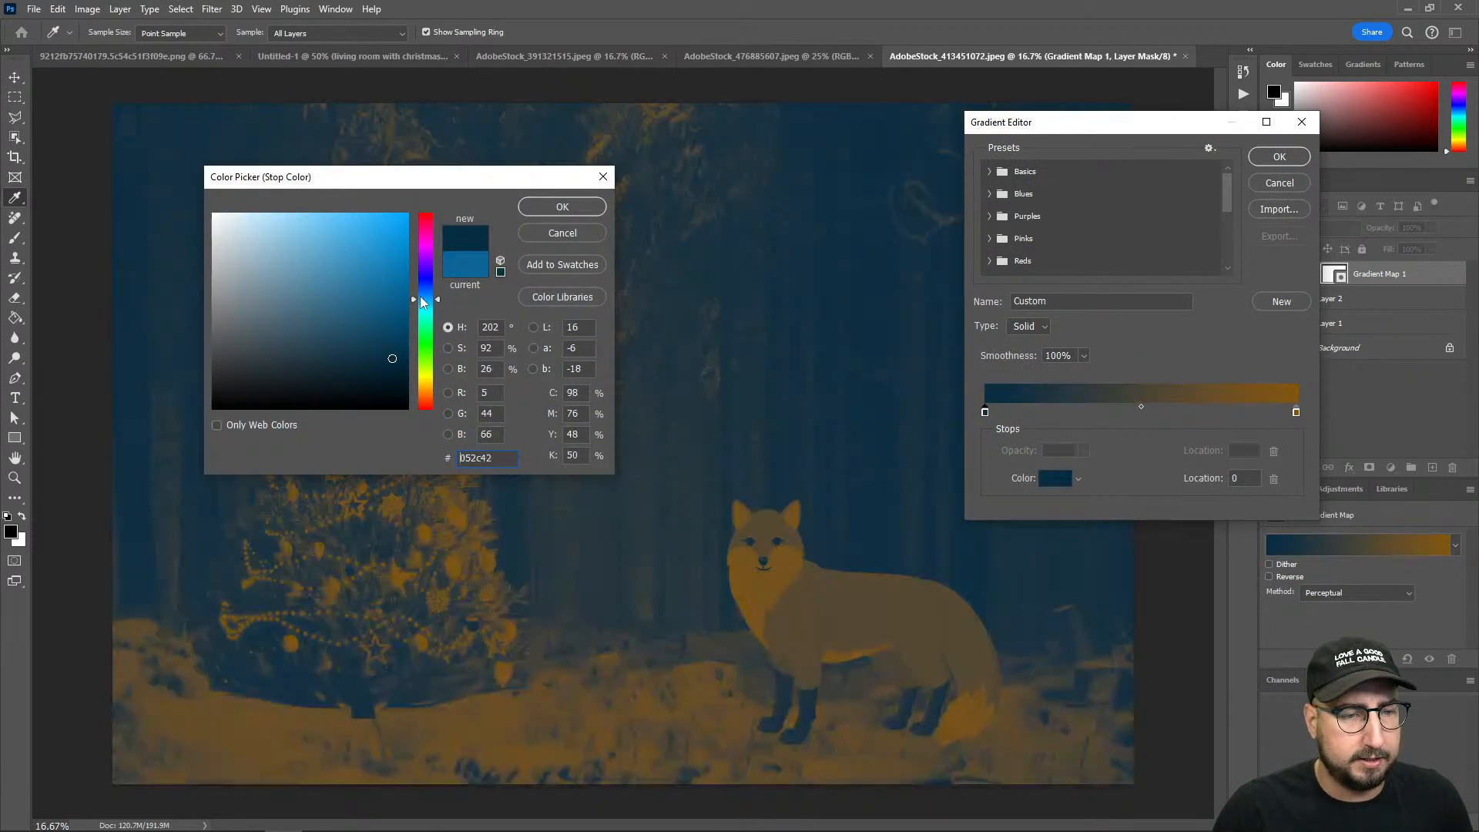
drag(416, 308, 428, 254)
click(563, 208)
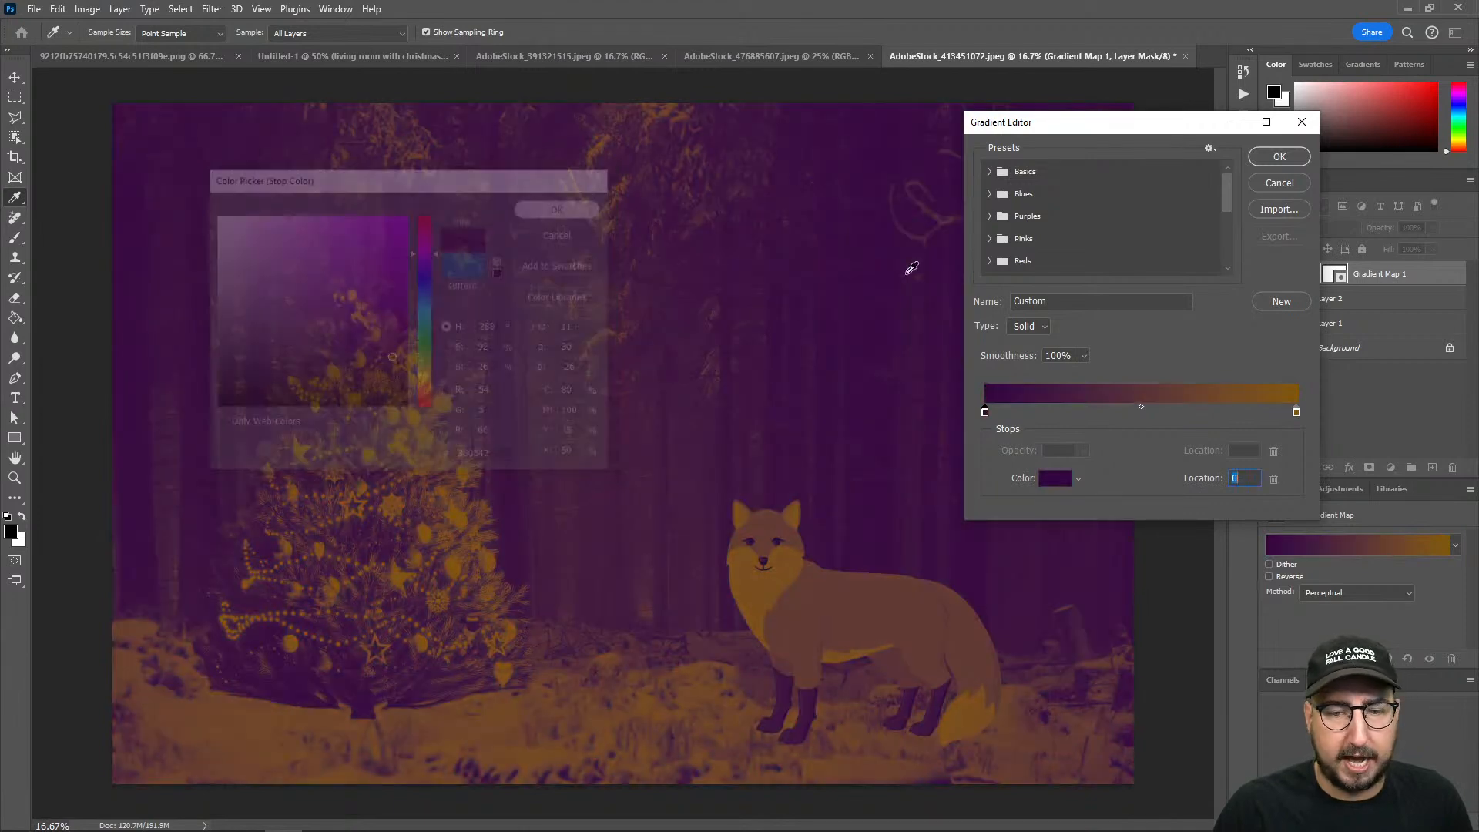
Step: Set the gradient map's light colour stop at location 100 to pale cream ffefd4 and accept the gradient
double_click(1295, 413)
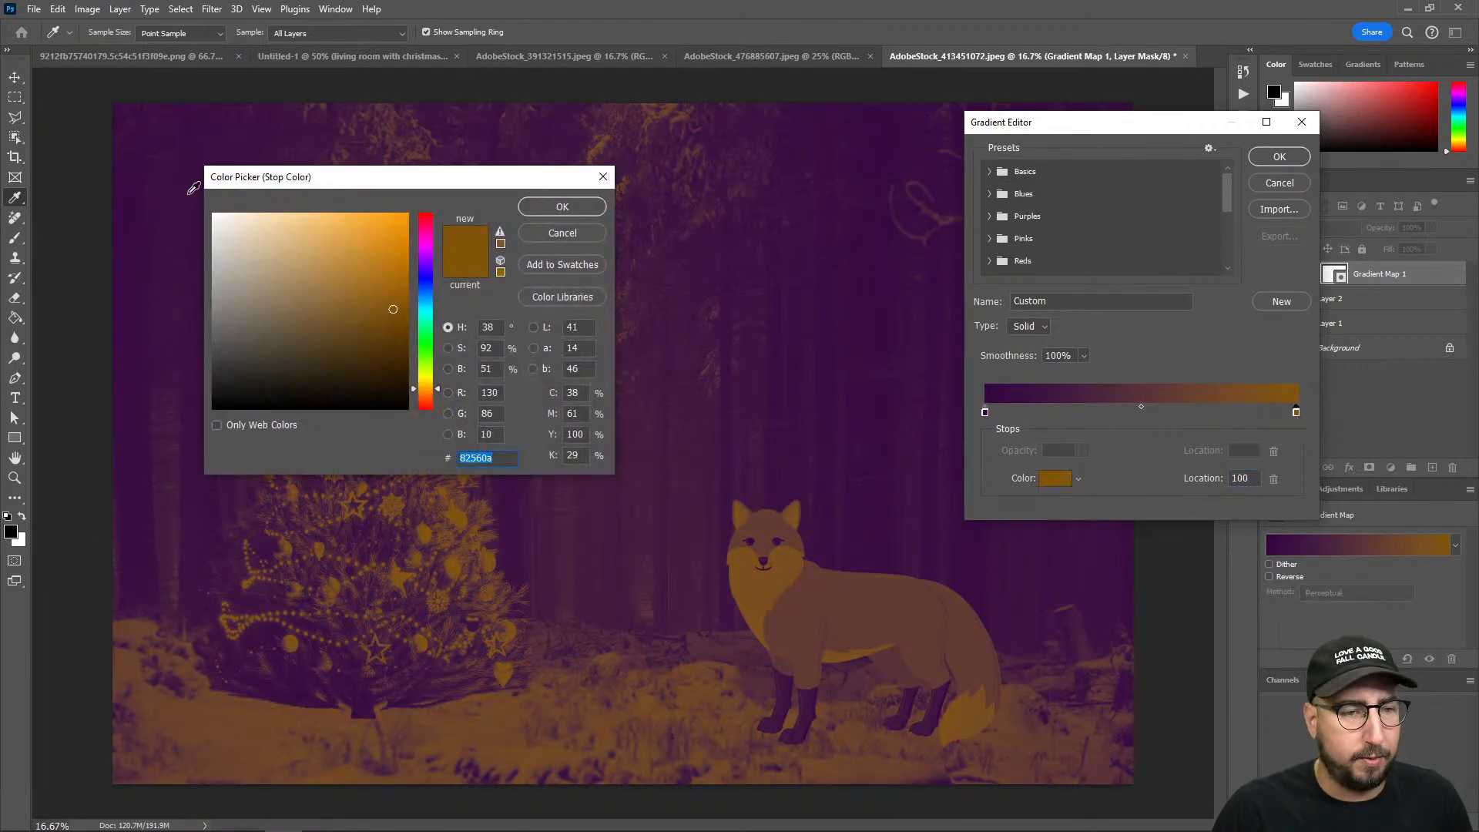
click(245, 213)
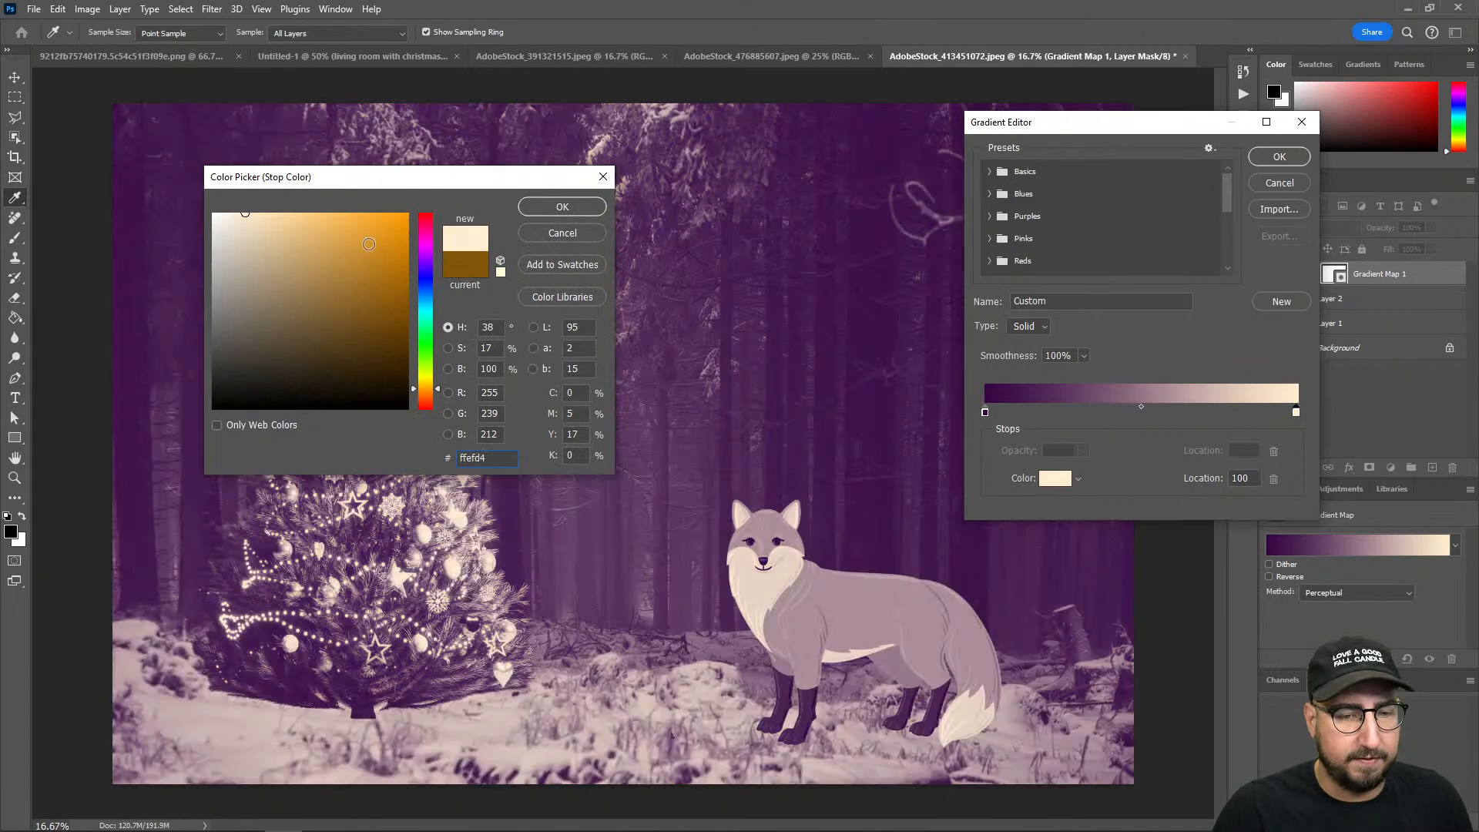
click(563, 206)
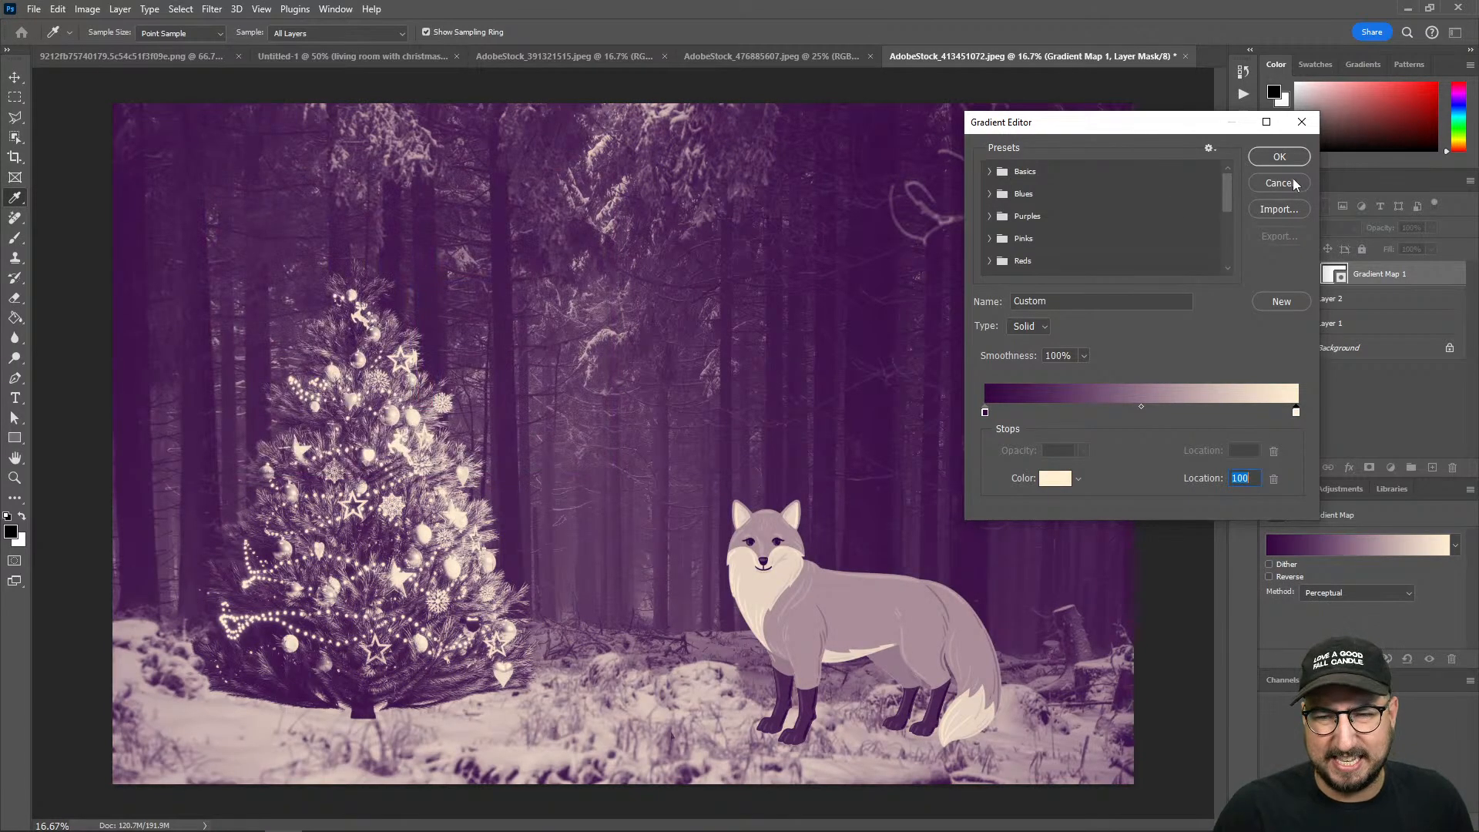
click(1278, 157)
Step: Set the gradient map layer's blend mode to Soft Light and compare the composite with and without it
click(1305, 228)
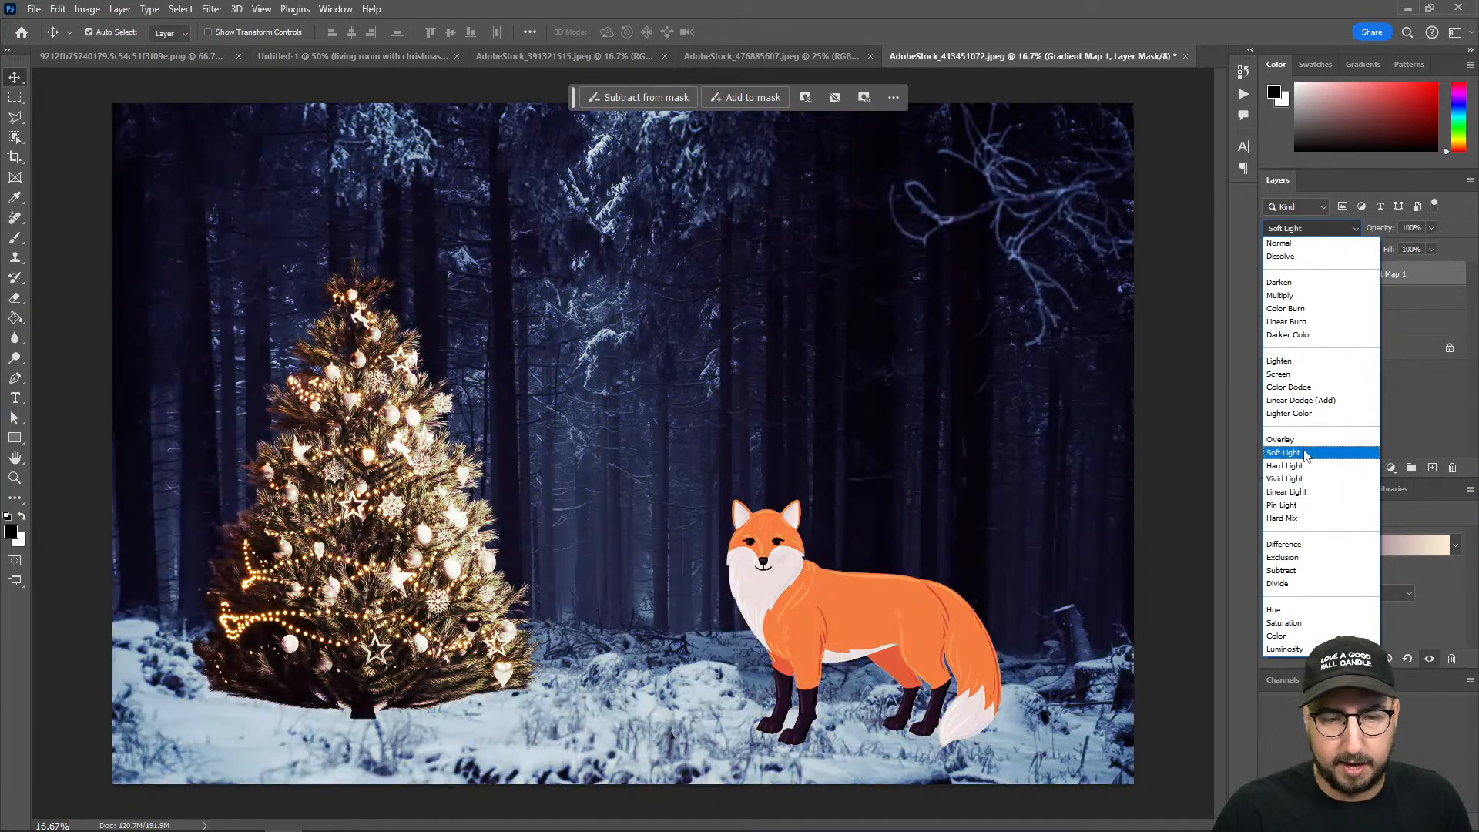
click(1303, 453)
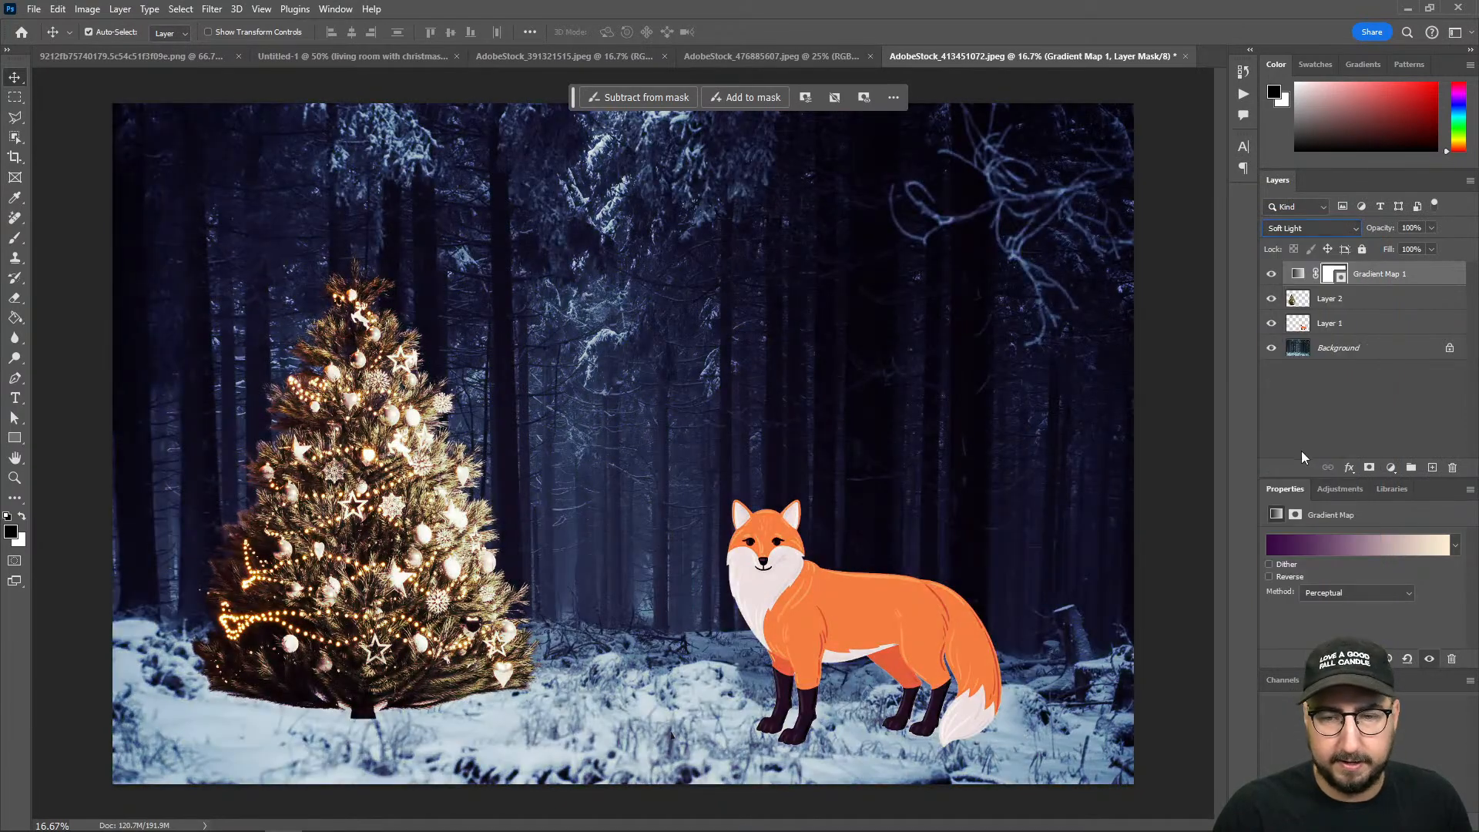
click(1270, 276)
click(1271, 276)
click(1271, 276)
click(1271, 276)
click(1270, 276)
click(1271, 275)
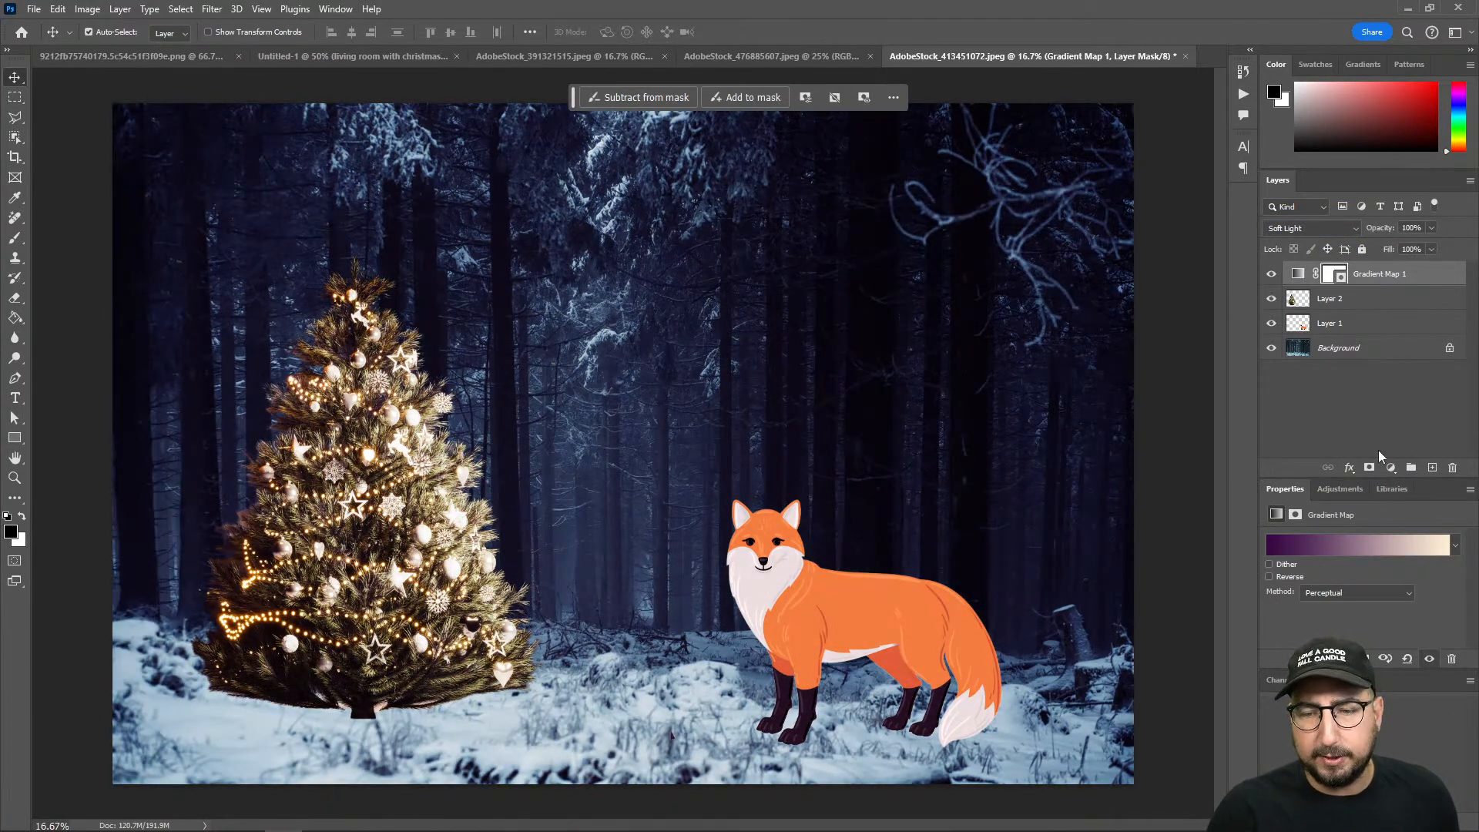
Step: Add a Levels adjustment layer on top with the highlights input at 201 and the midtones at 0.87
click(1390, 468)
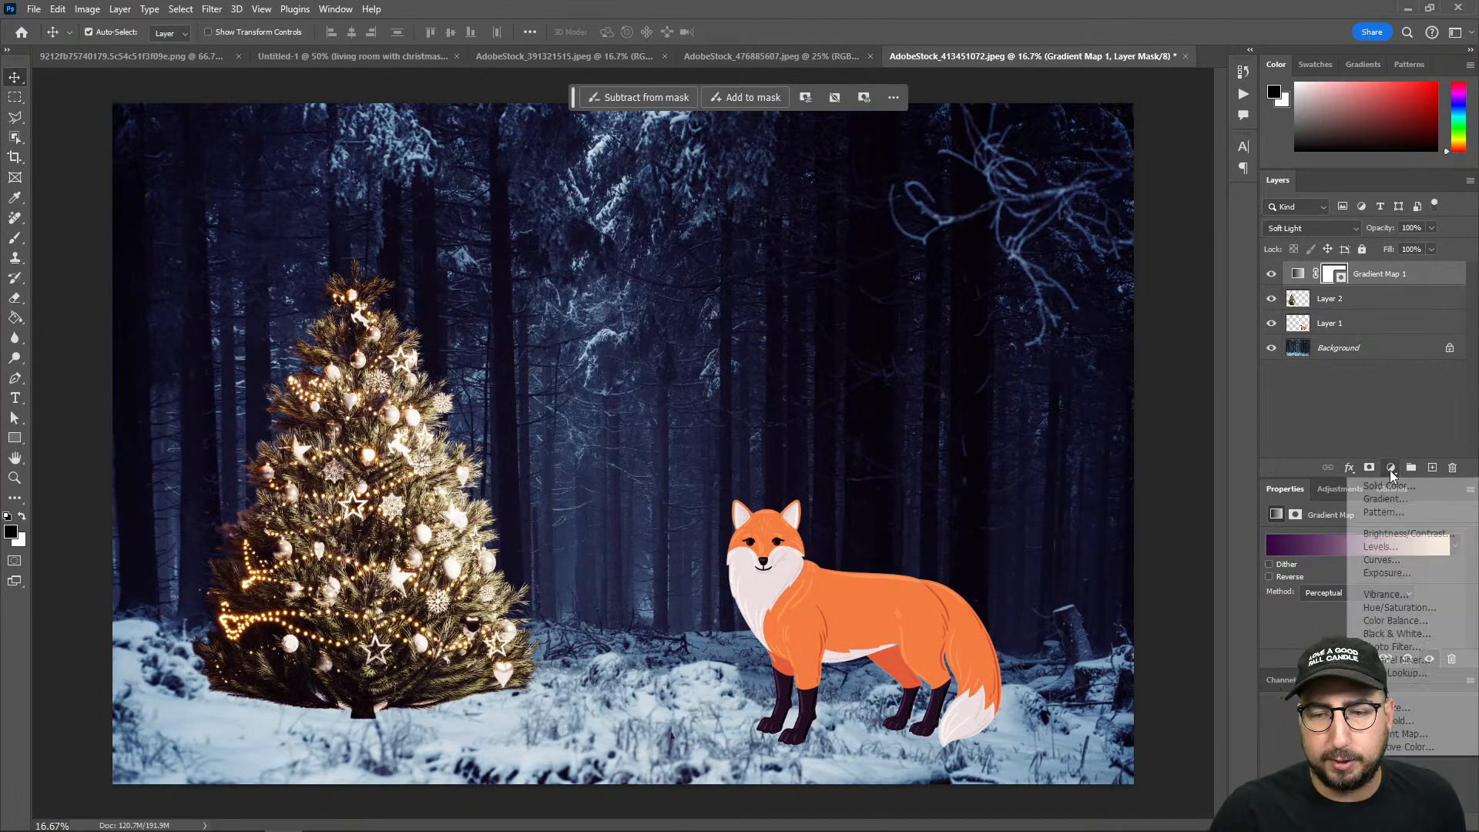
click(1381, 547)
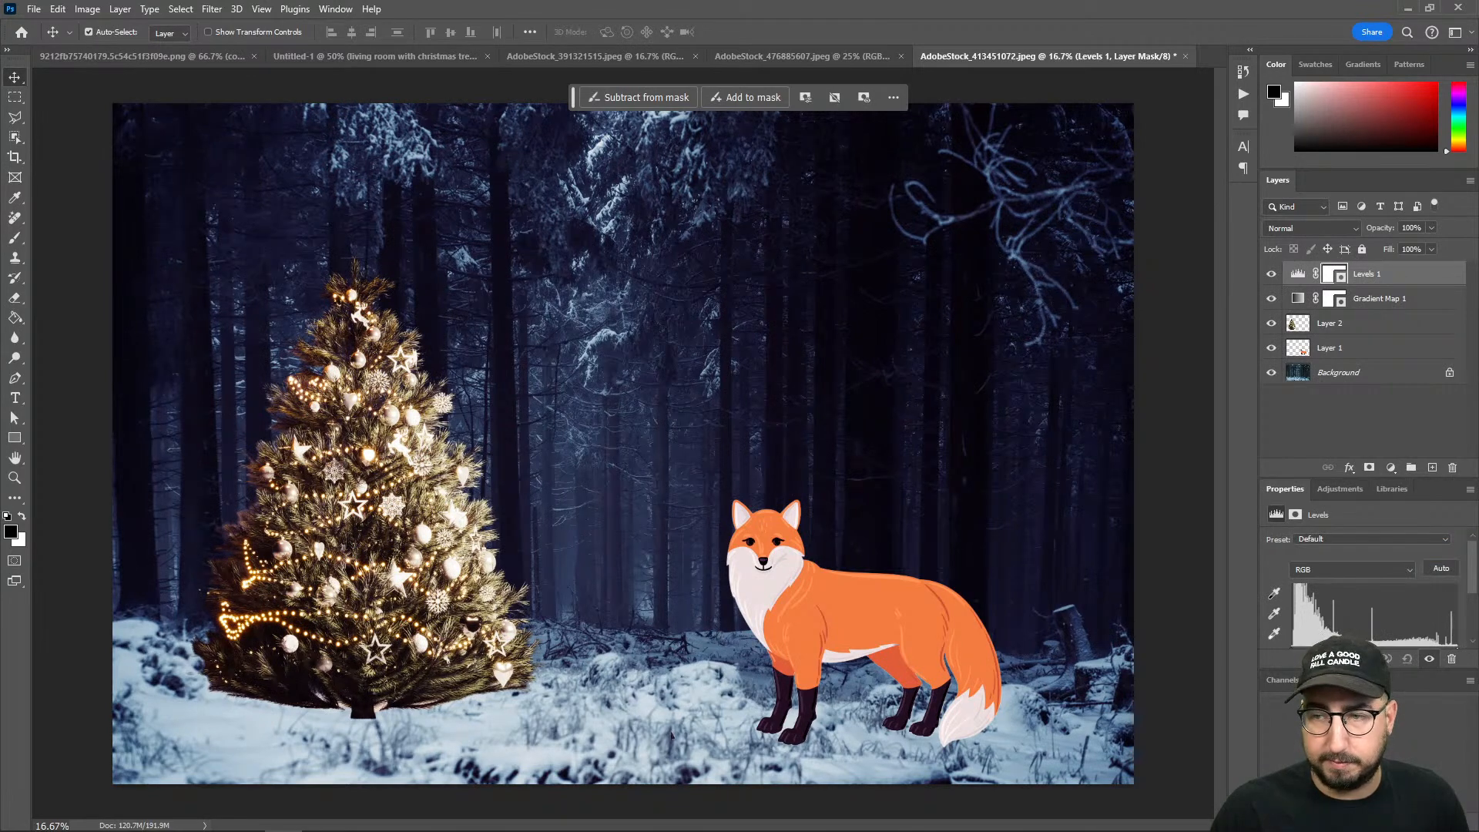
drag(1344, 670, 1344, 724)
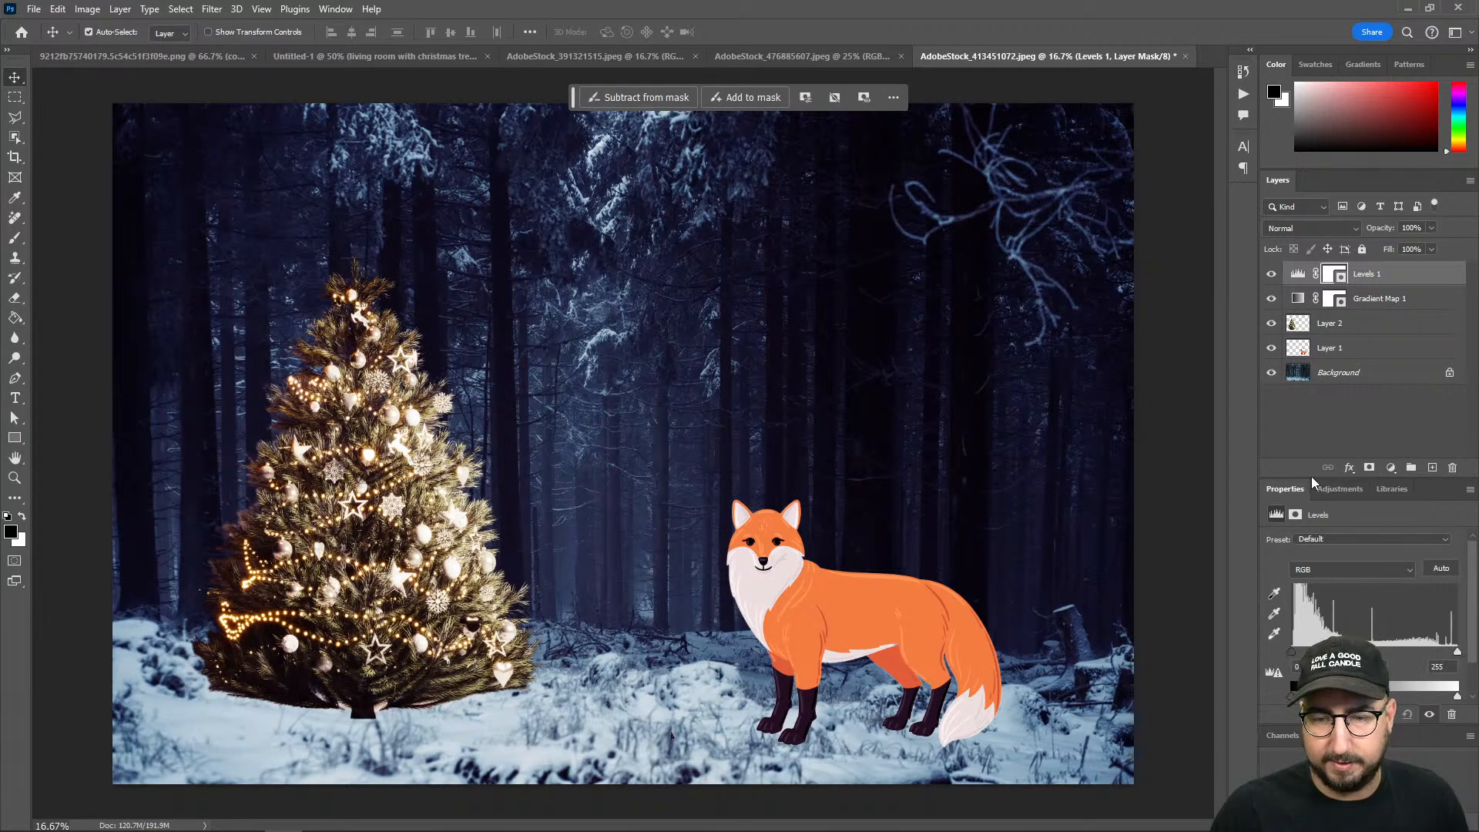
drag(1313, 479, 1313, 406)
drag(1457, 579, 1362, 580)
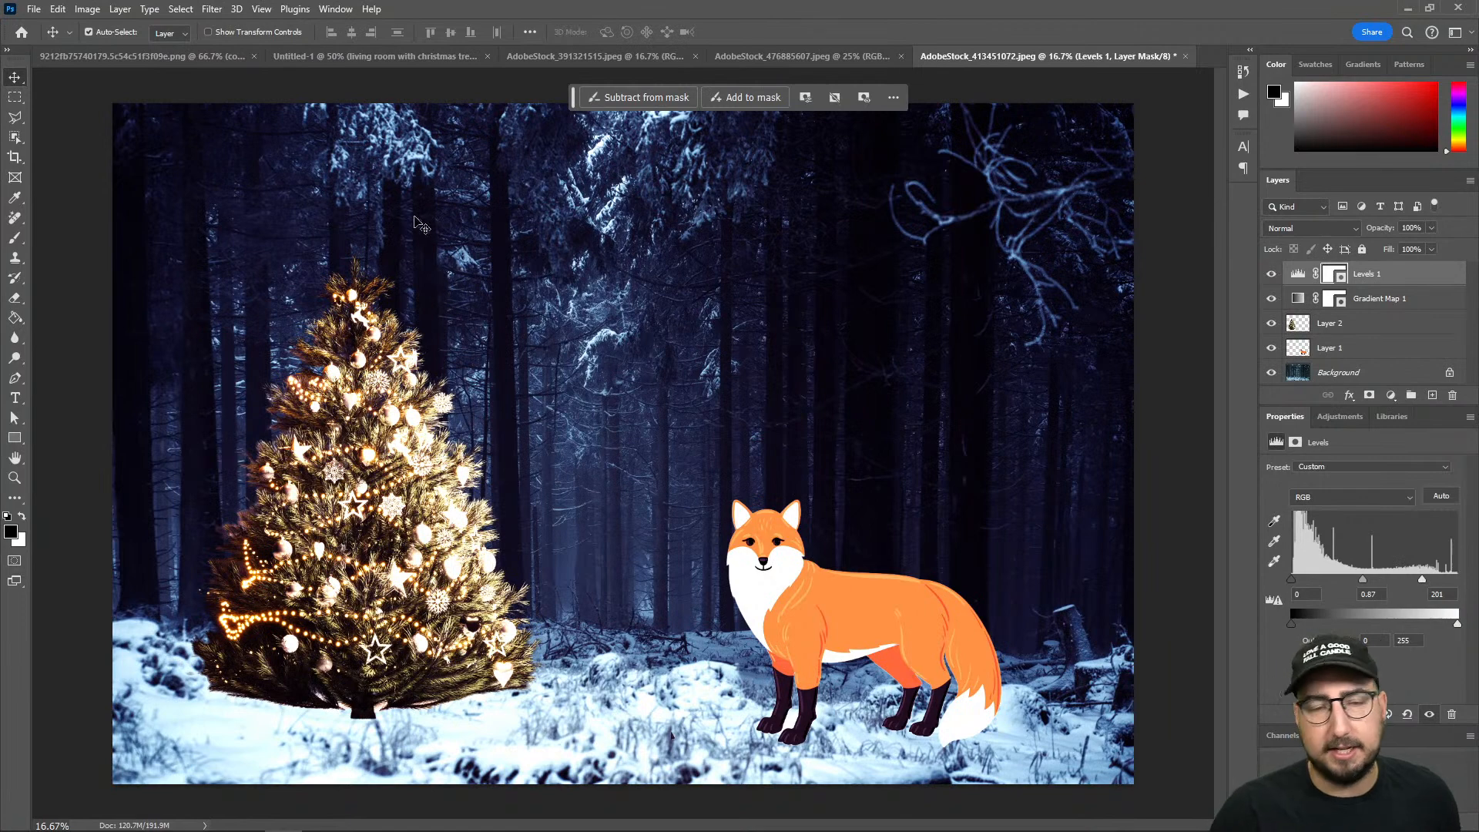
click(213, 10)
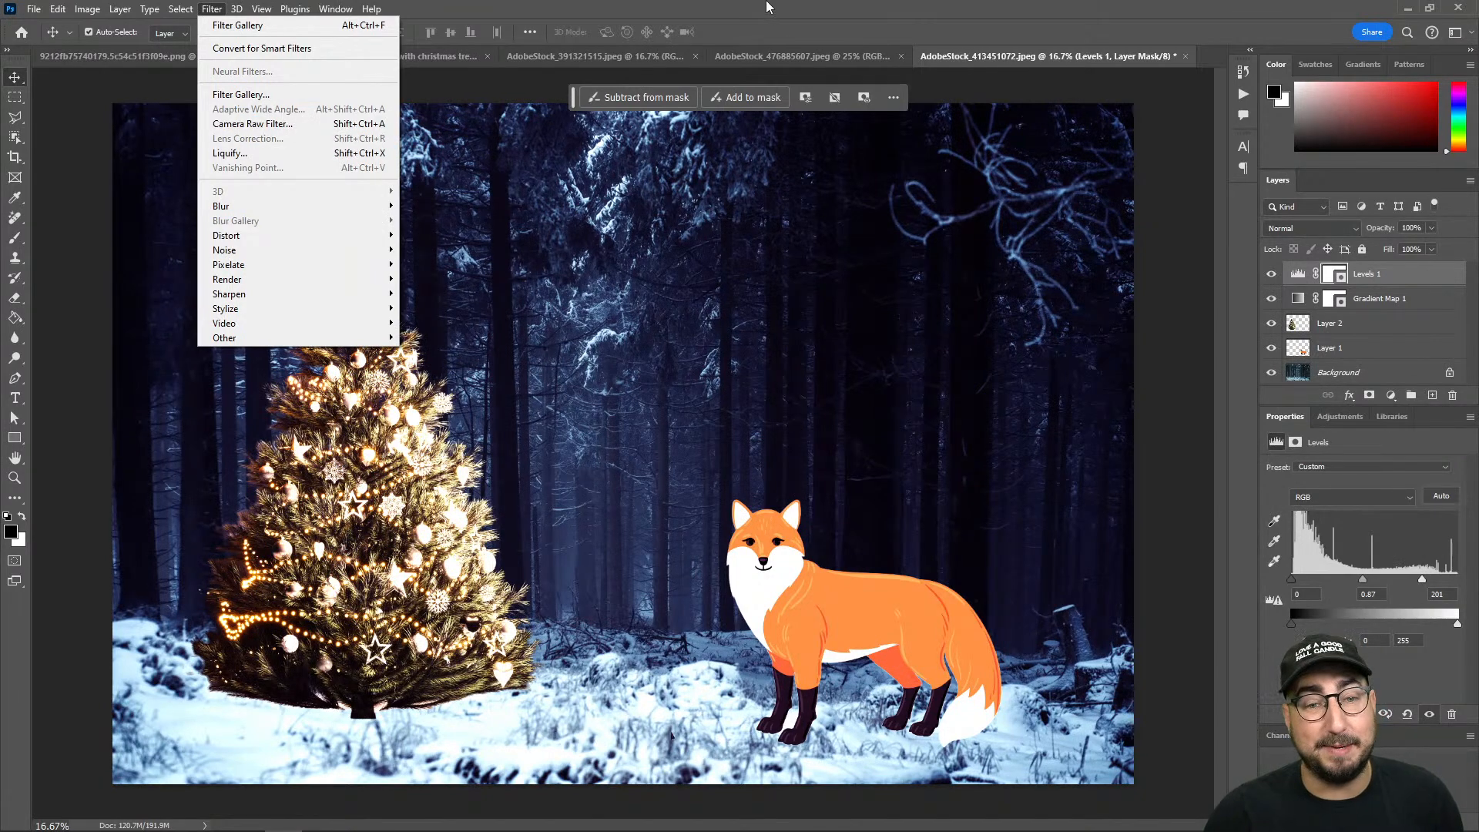
click(818, 47)
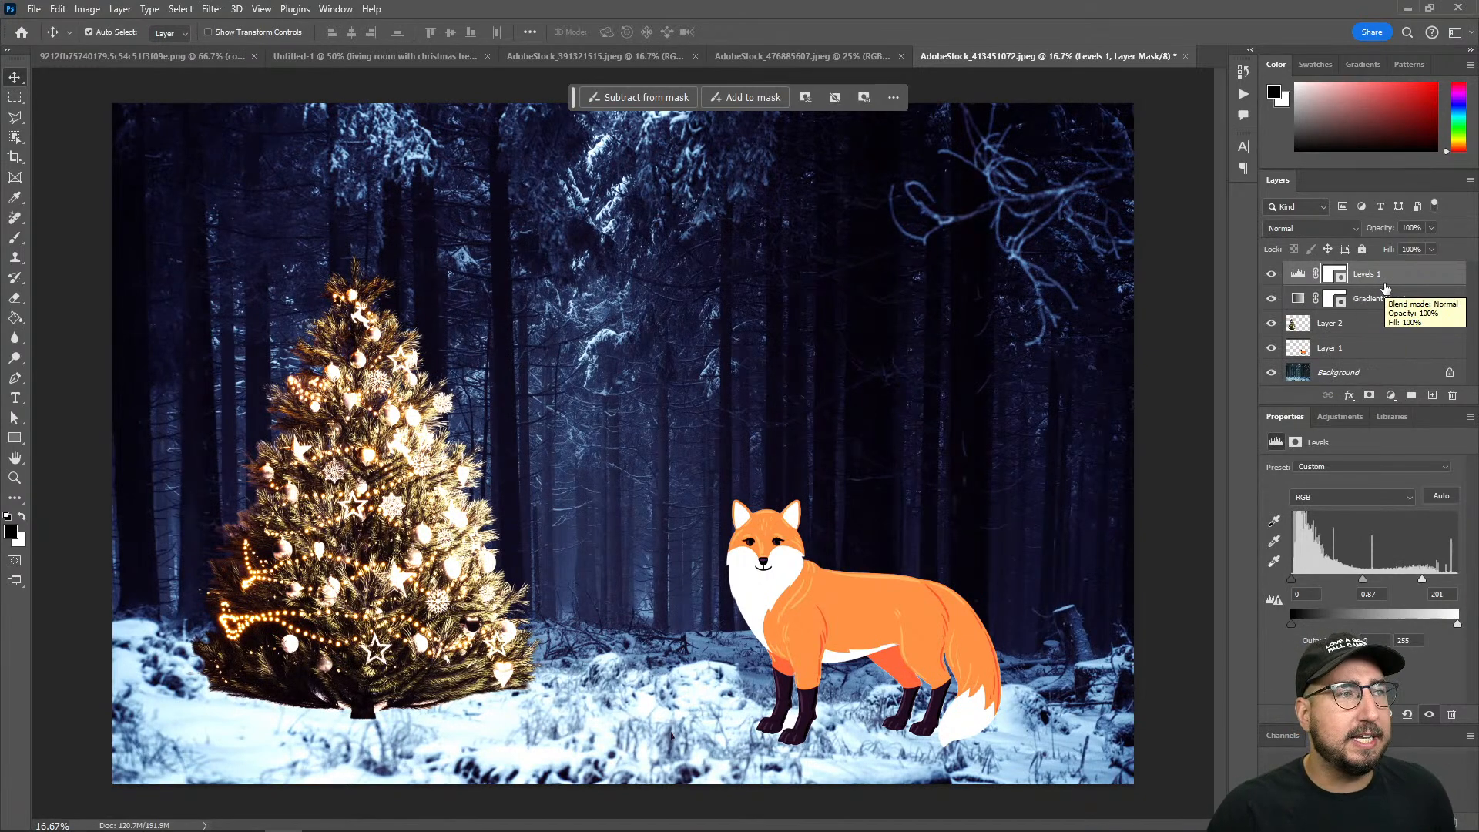
key(ctrl)
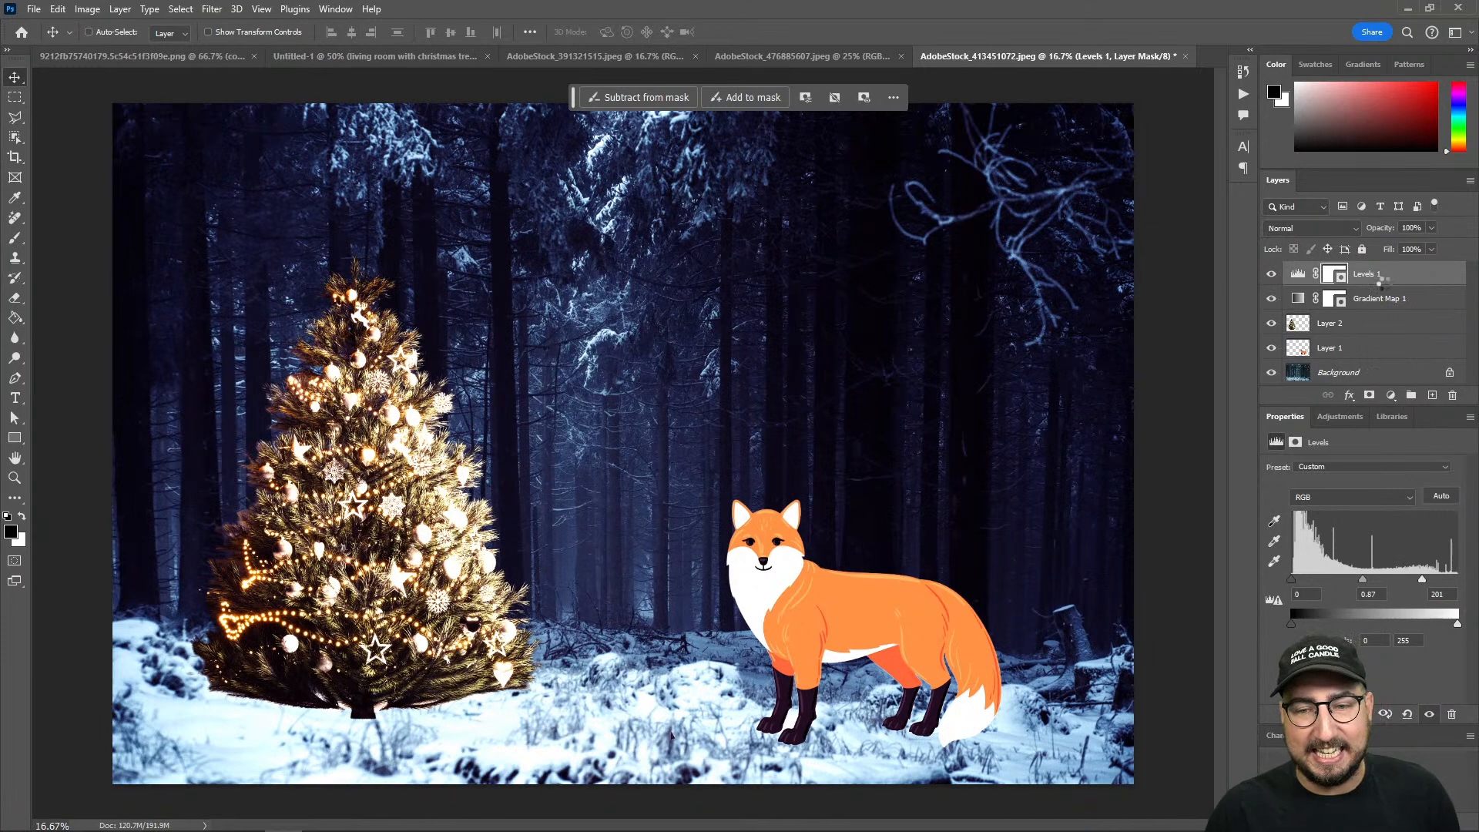
key(ctrl+shift+e)
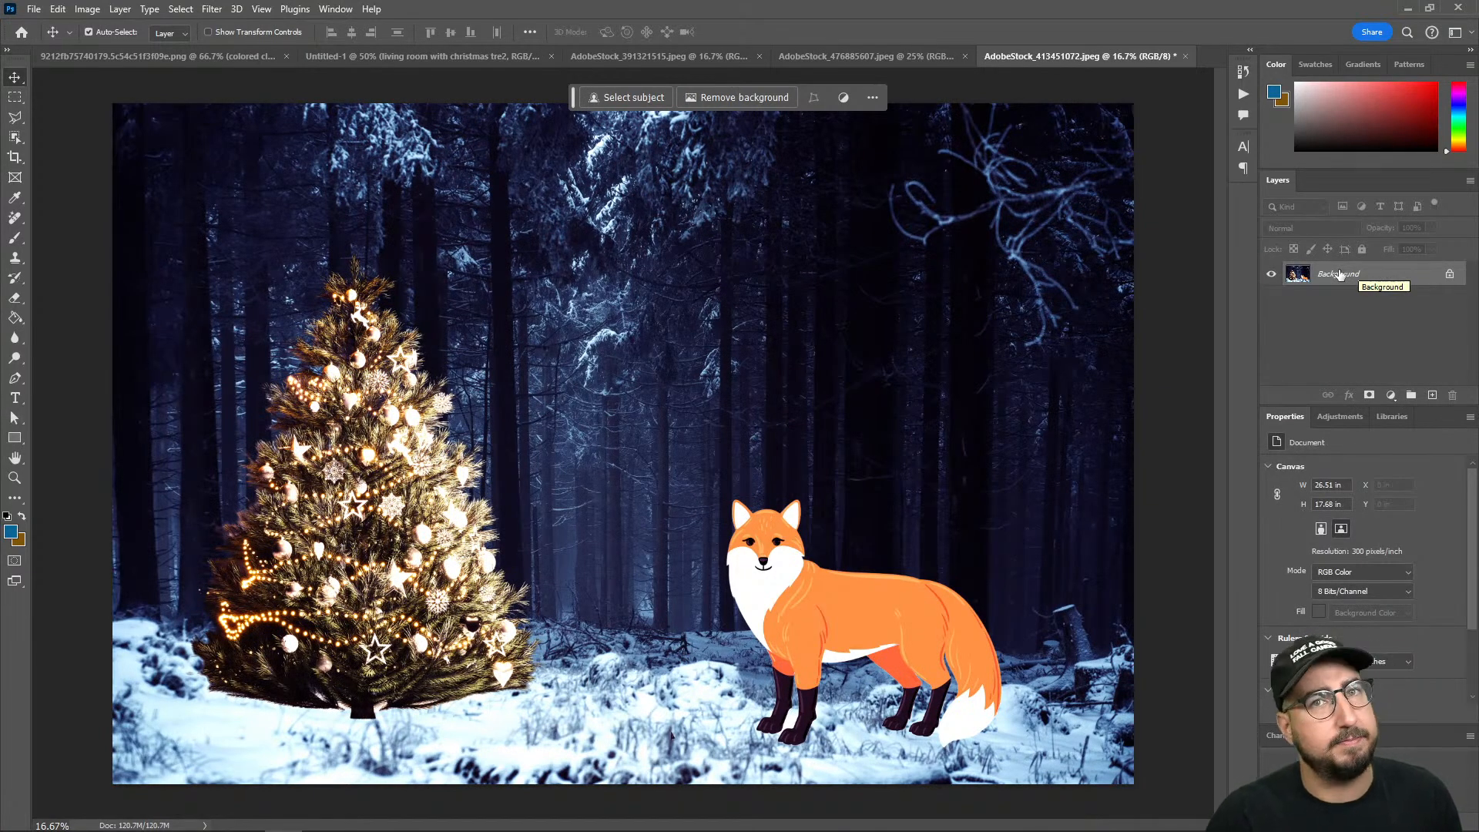
key(ctrl+z)
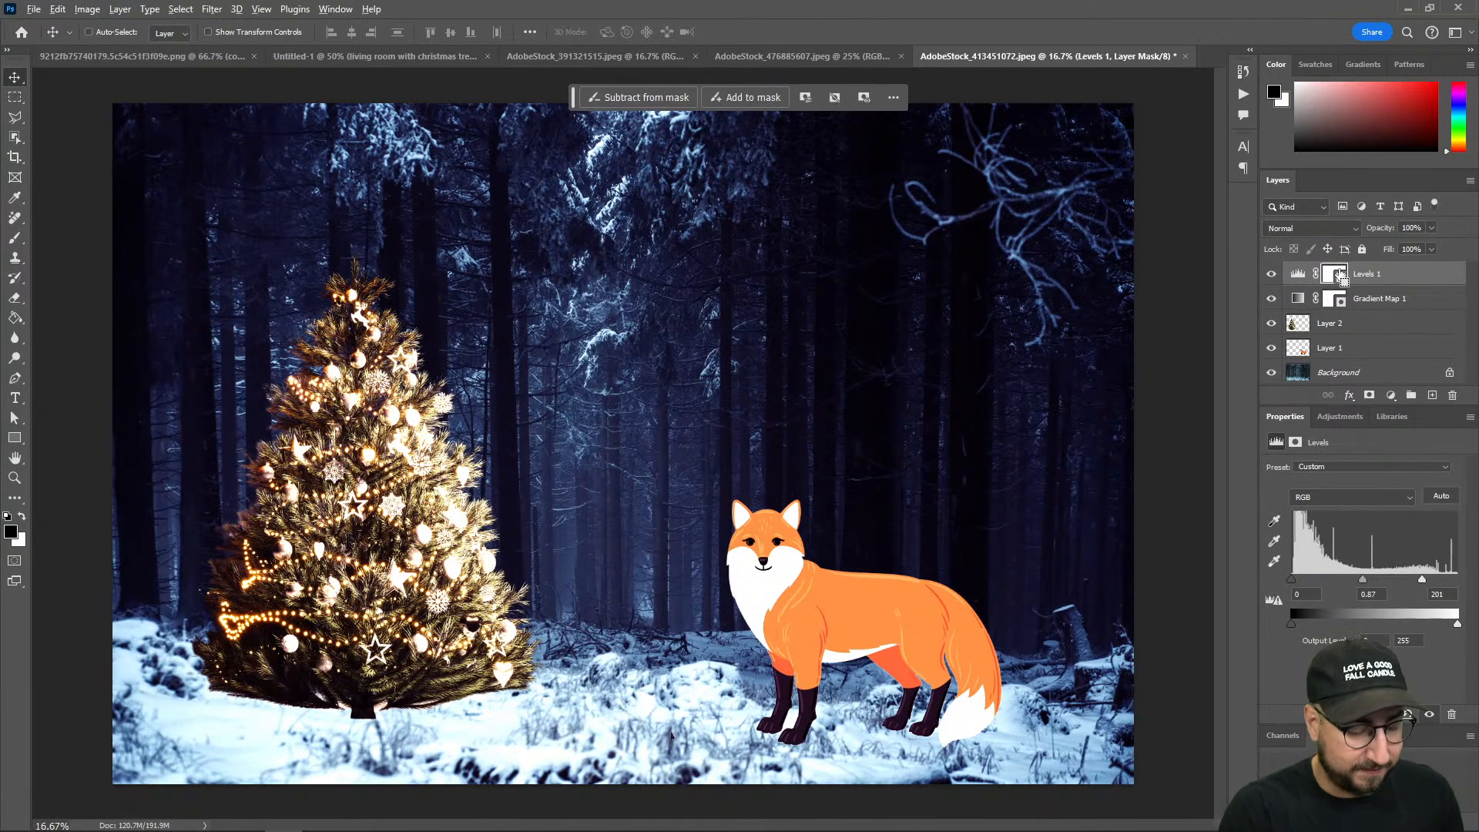
Step: Stamp all visible layers into a new merged layer above the Levels adjustment
key(ctrl+shift+alt+e)
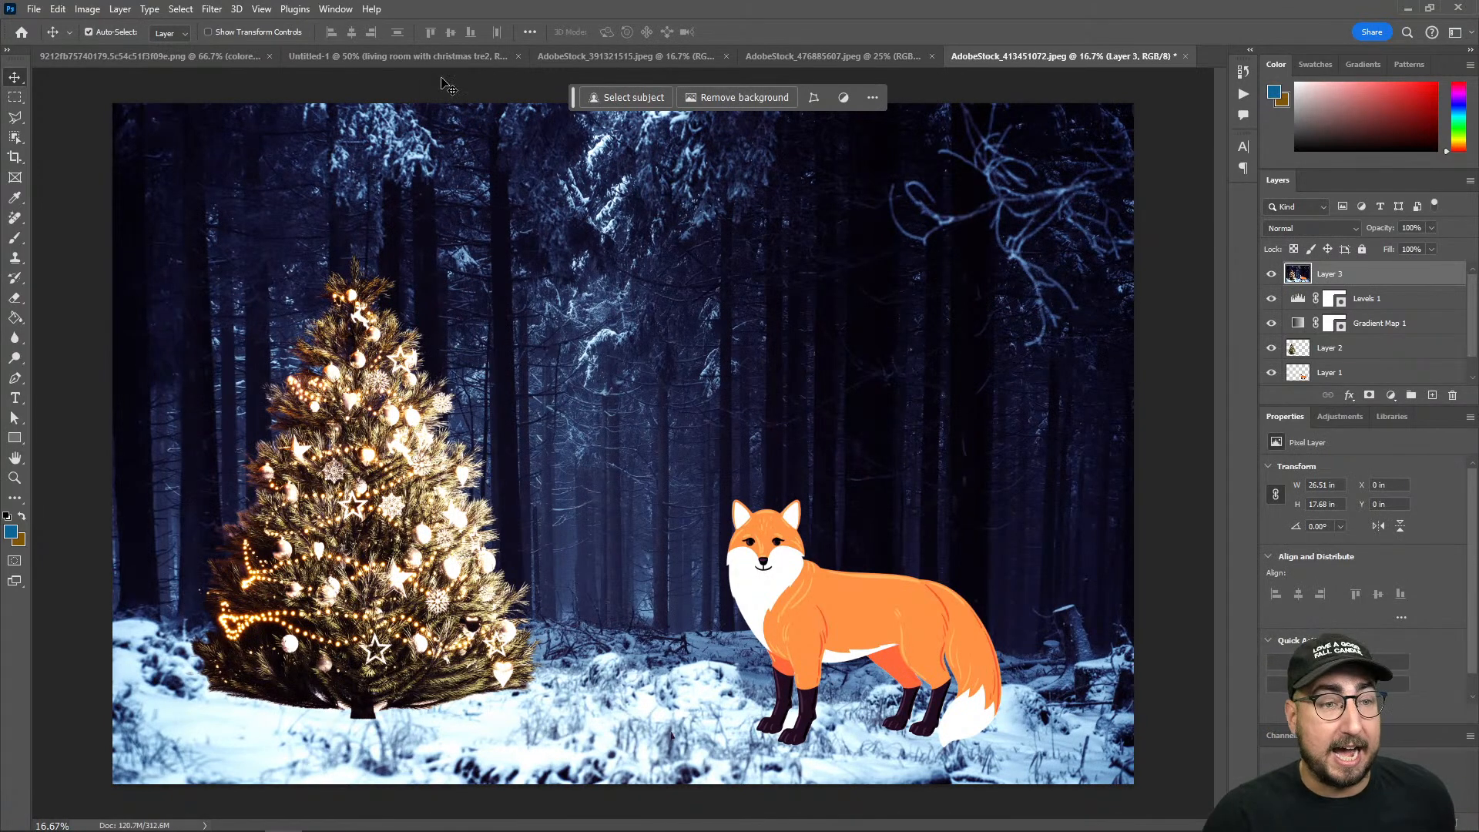
click(212, 9)
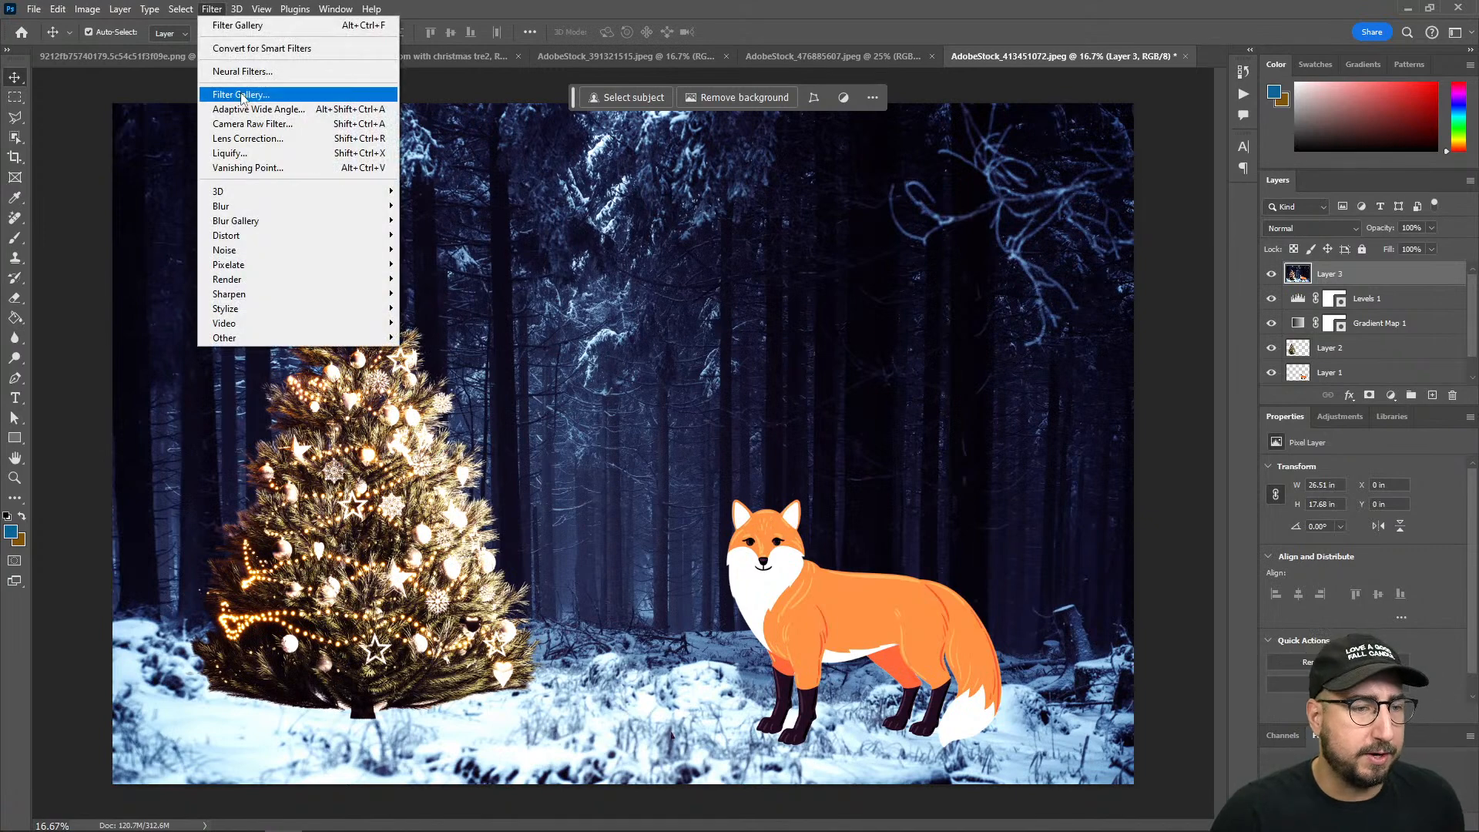
click(241, 95)
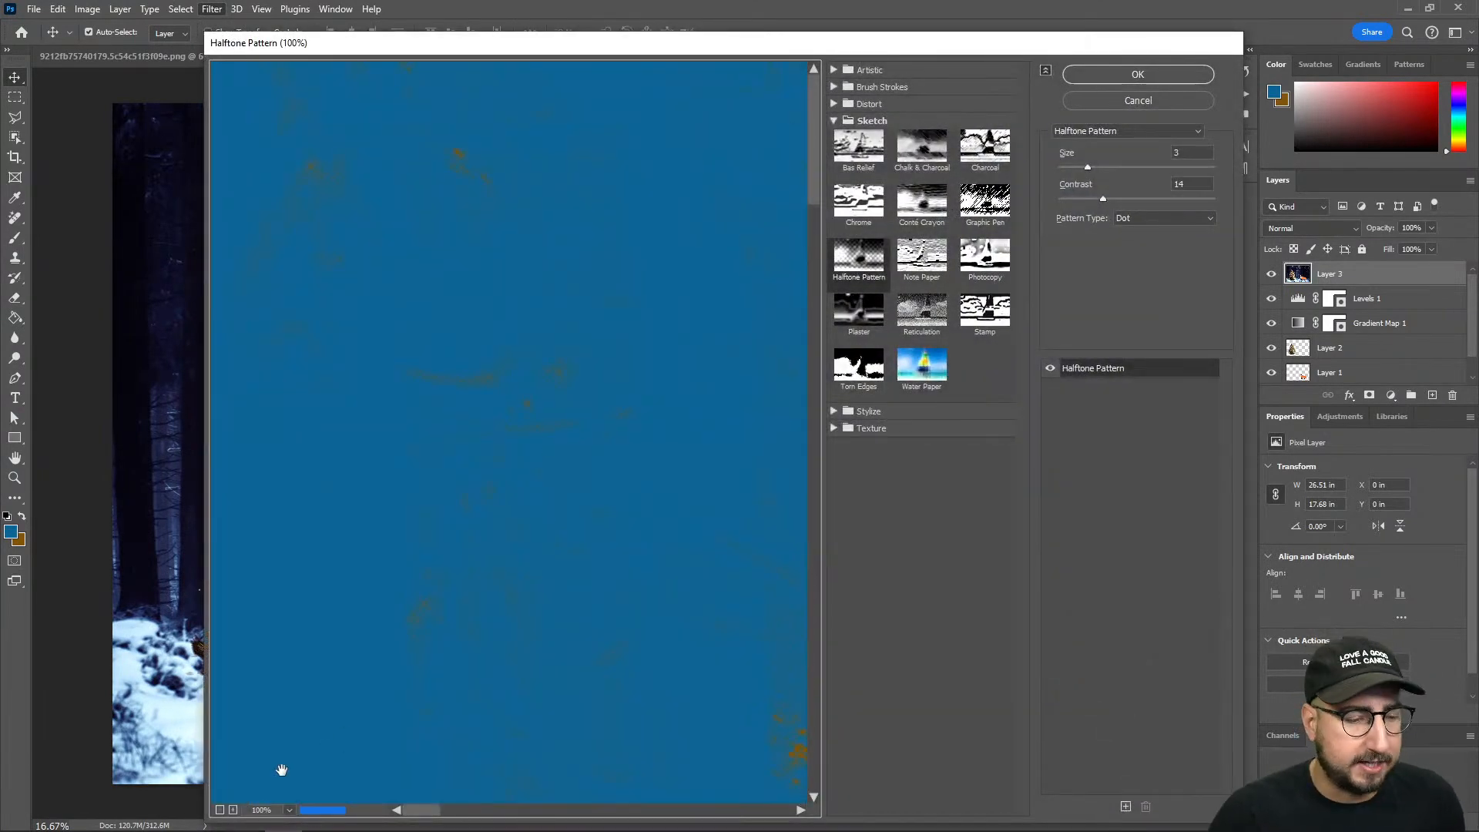
click(221, 812)
click(220, 811)
click(221, 811)
click(220, 811)
click(220, 811)
click(220, 811)
click(220, 811)
click(220, 811)
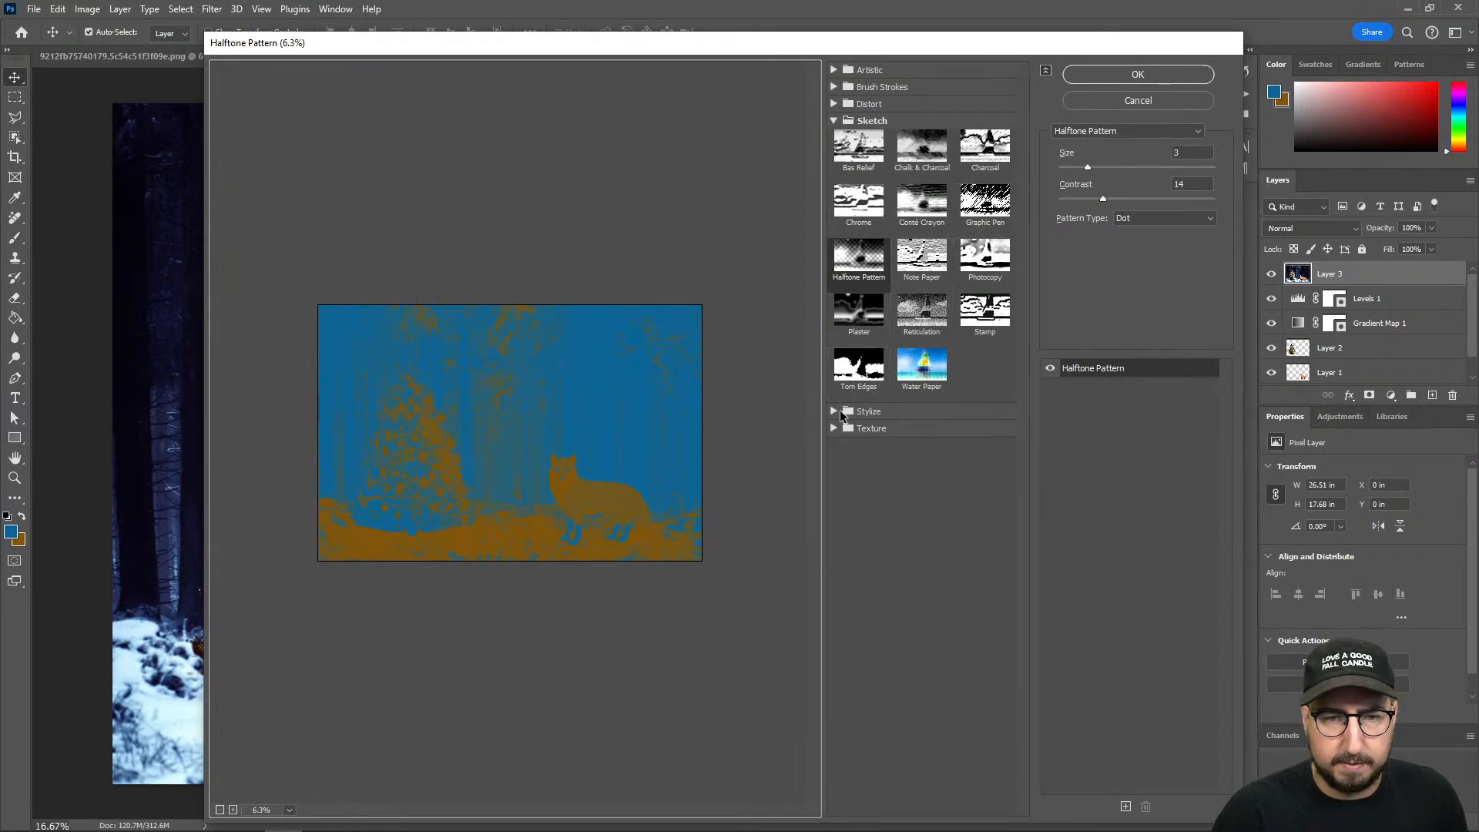
click(1107, 103)
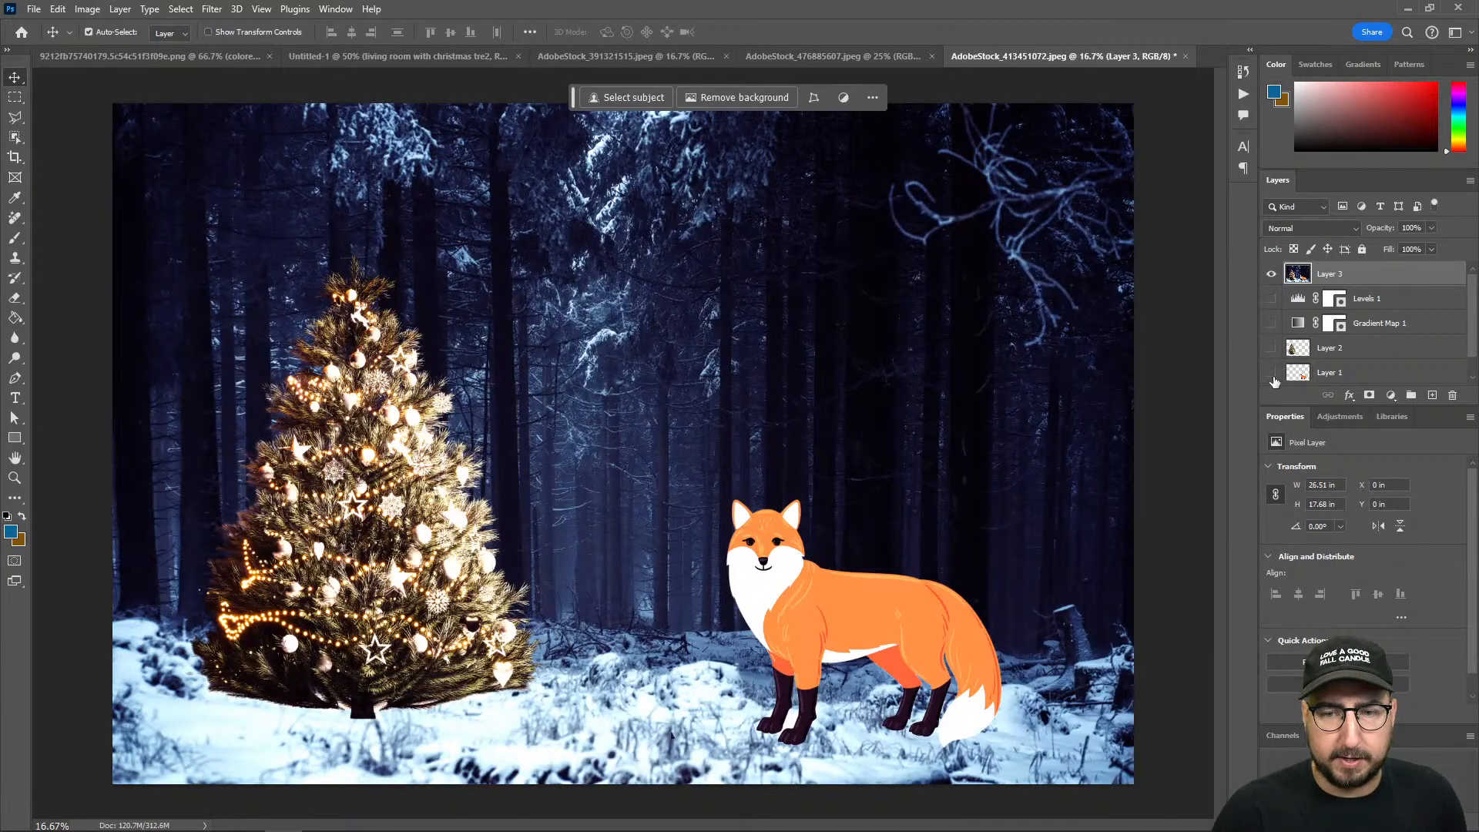
Step: Hide every layer beneath the merged copy, including the adjustment layers and the Background
scroll(1273, 382, down, 1)
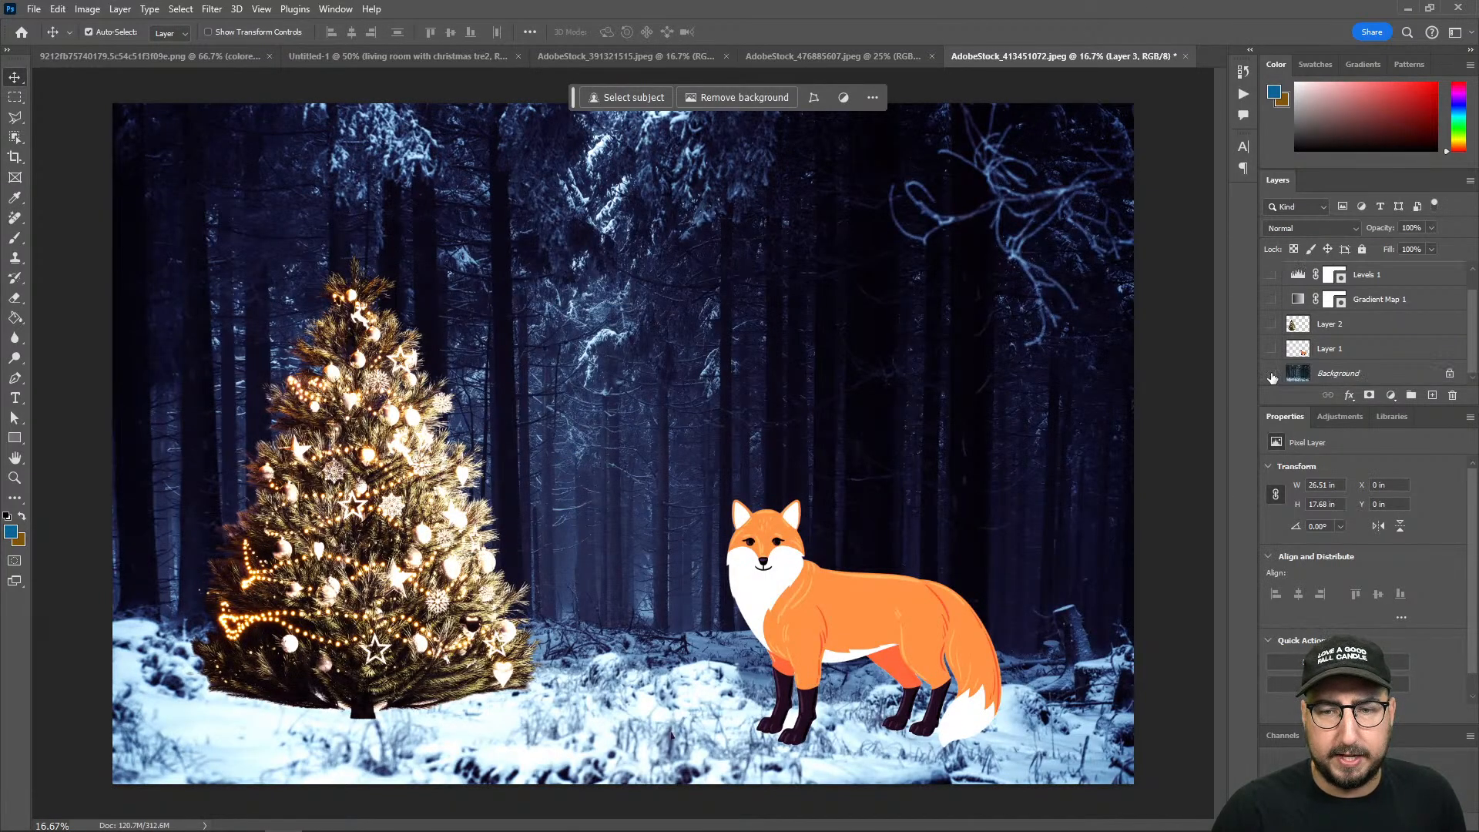
scroll(1318, 359, up, 1)
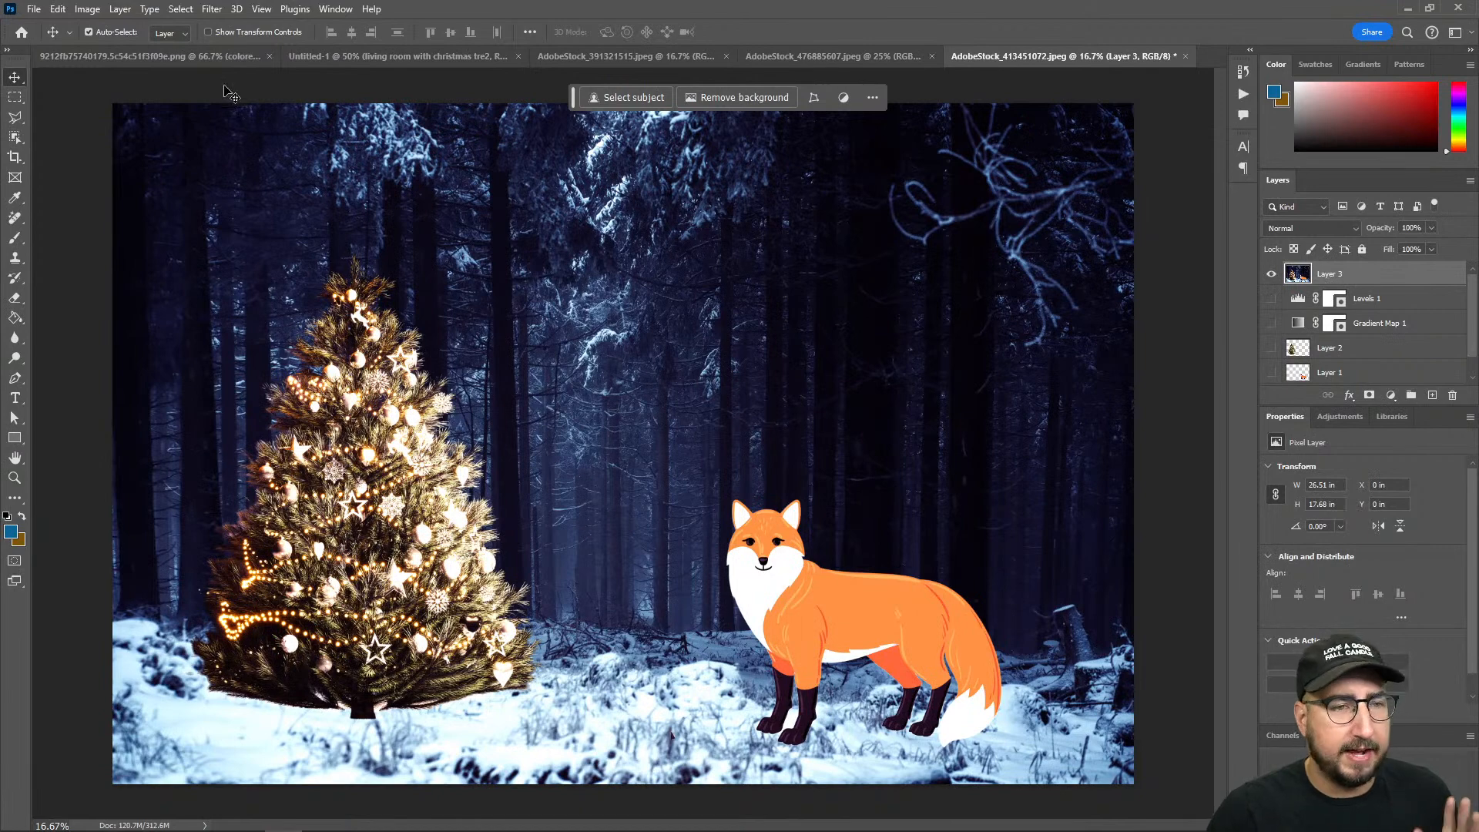
click(212, 9)
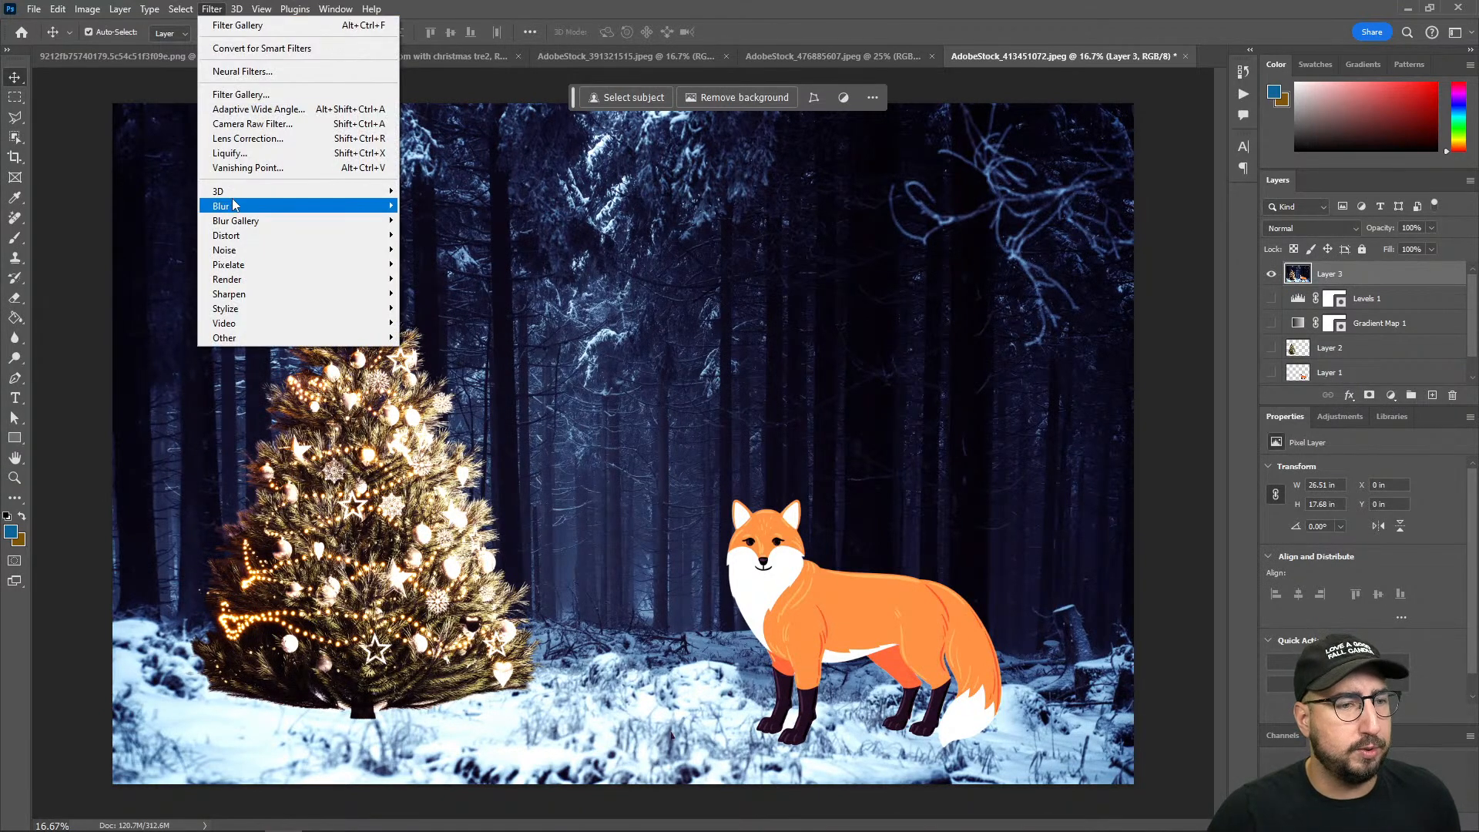
click(293, 95)
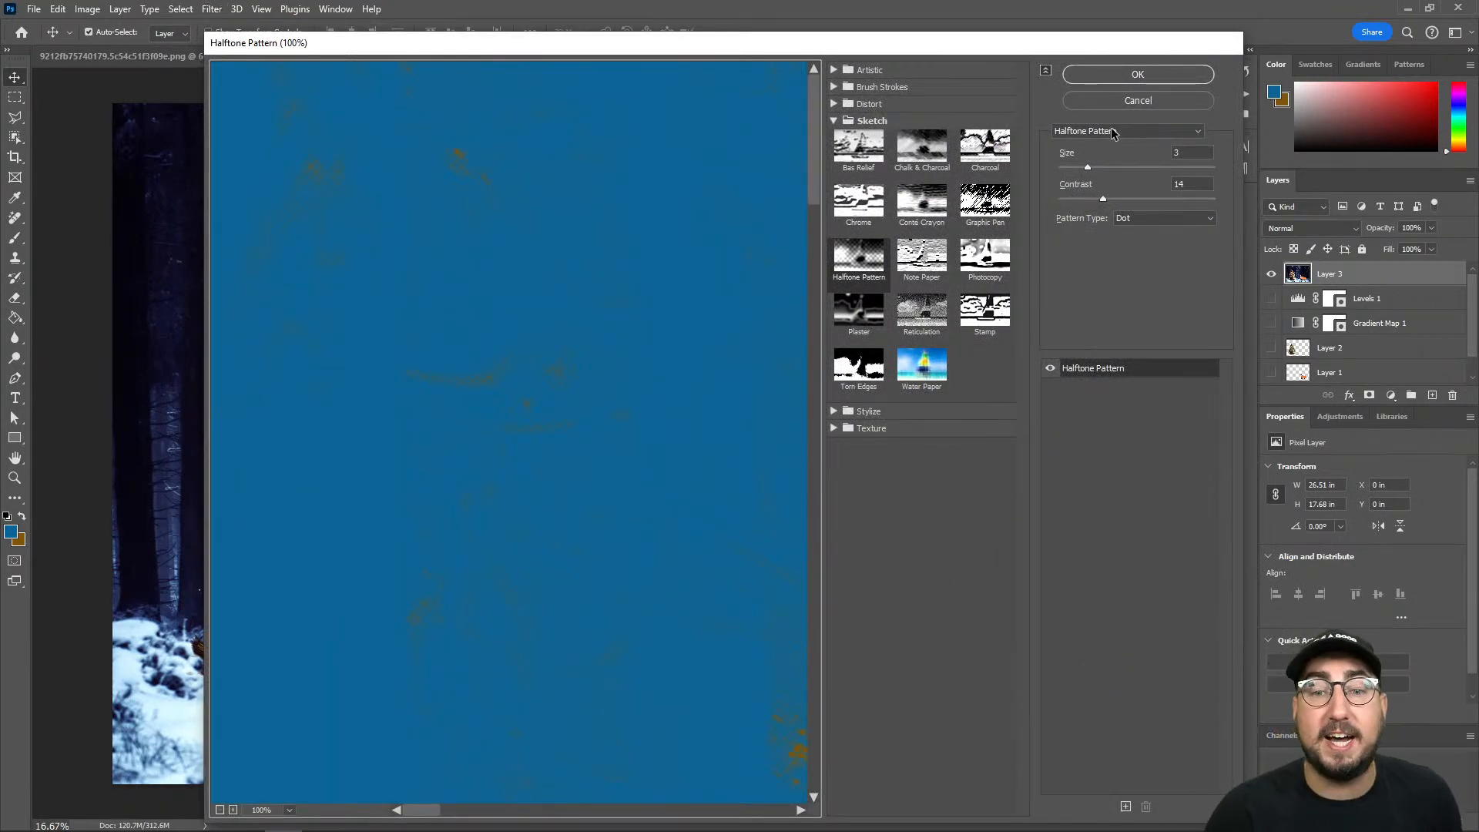
click(1117, 101)
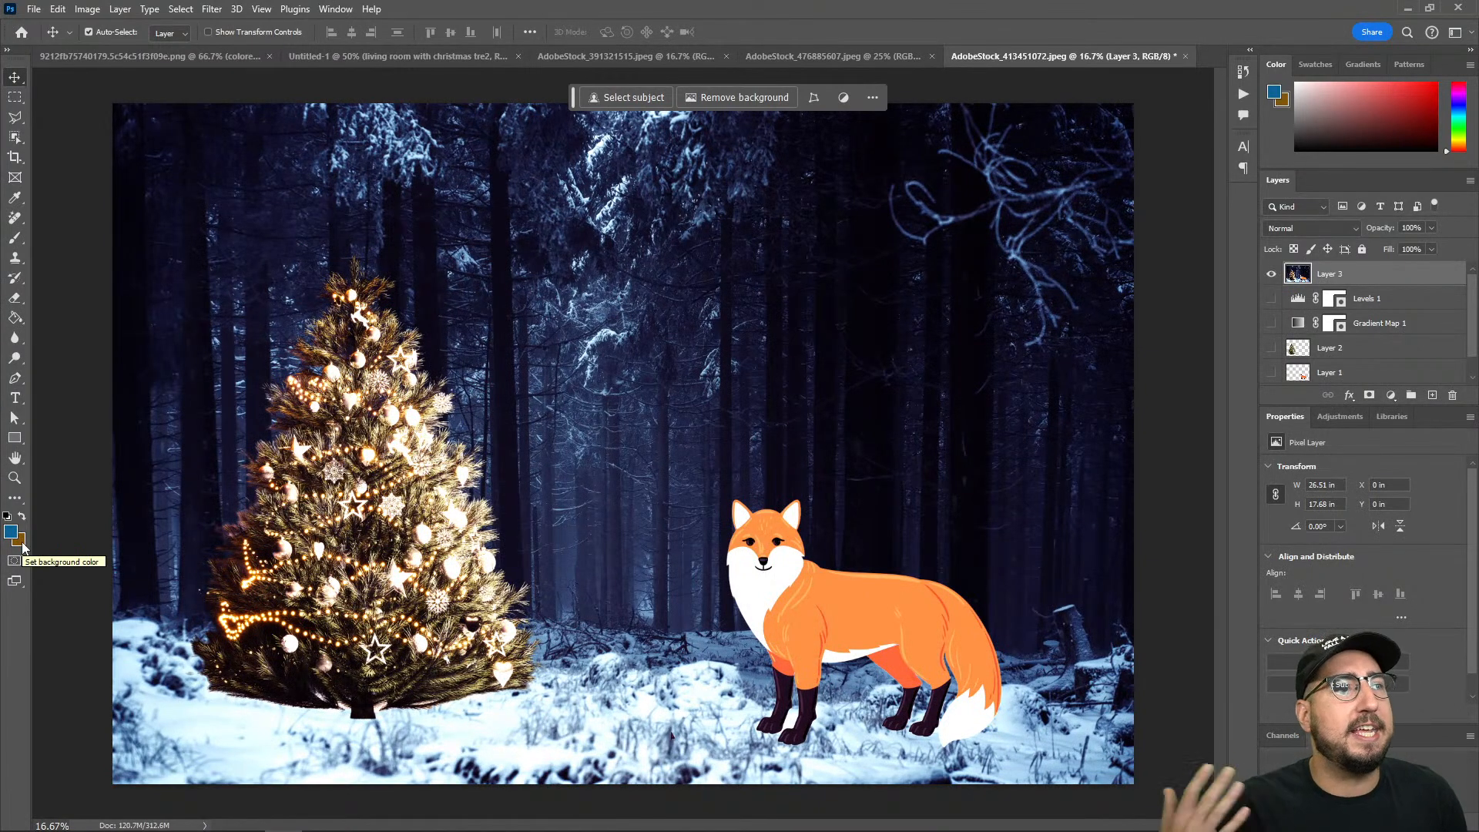
Step: Reset the foreground and background colours to the defaults and swap them so white is the foreground
key(d)
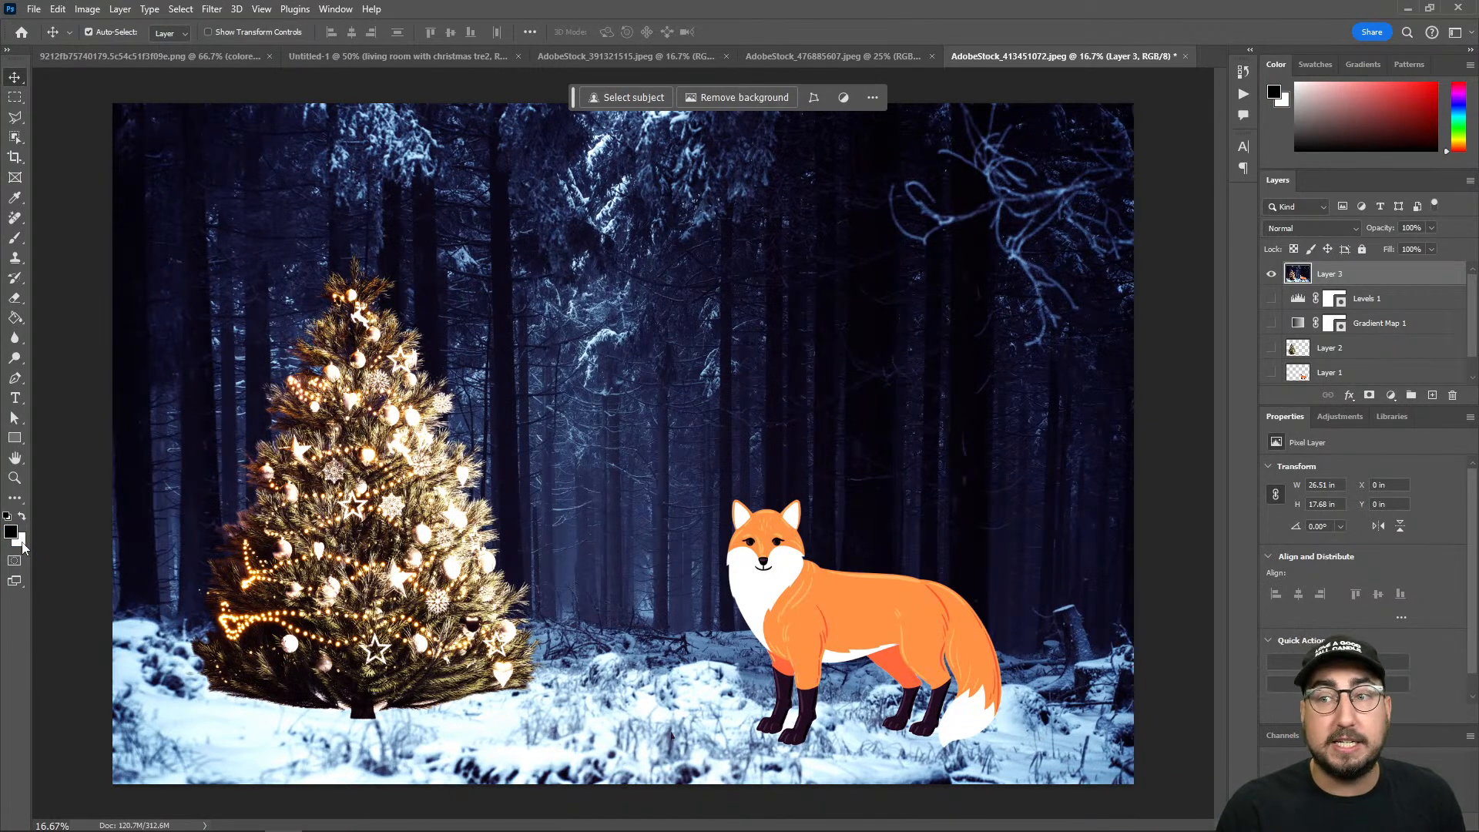
key(x)
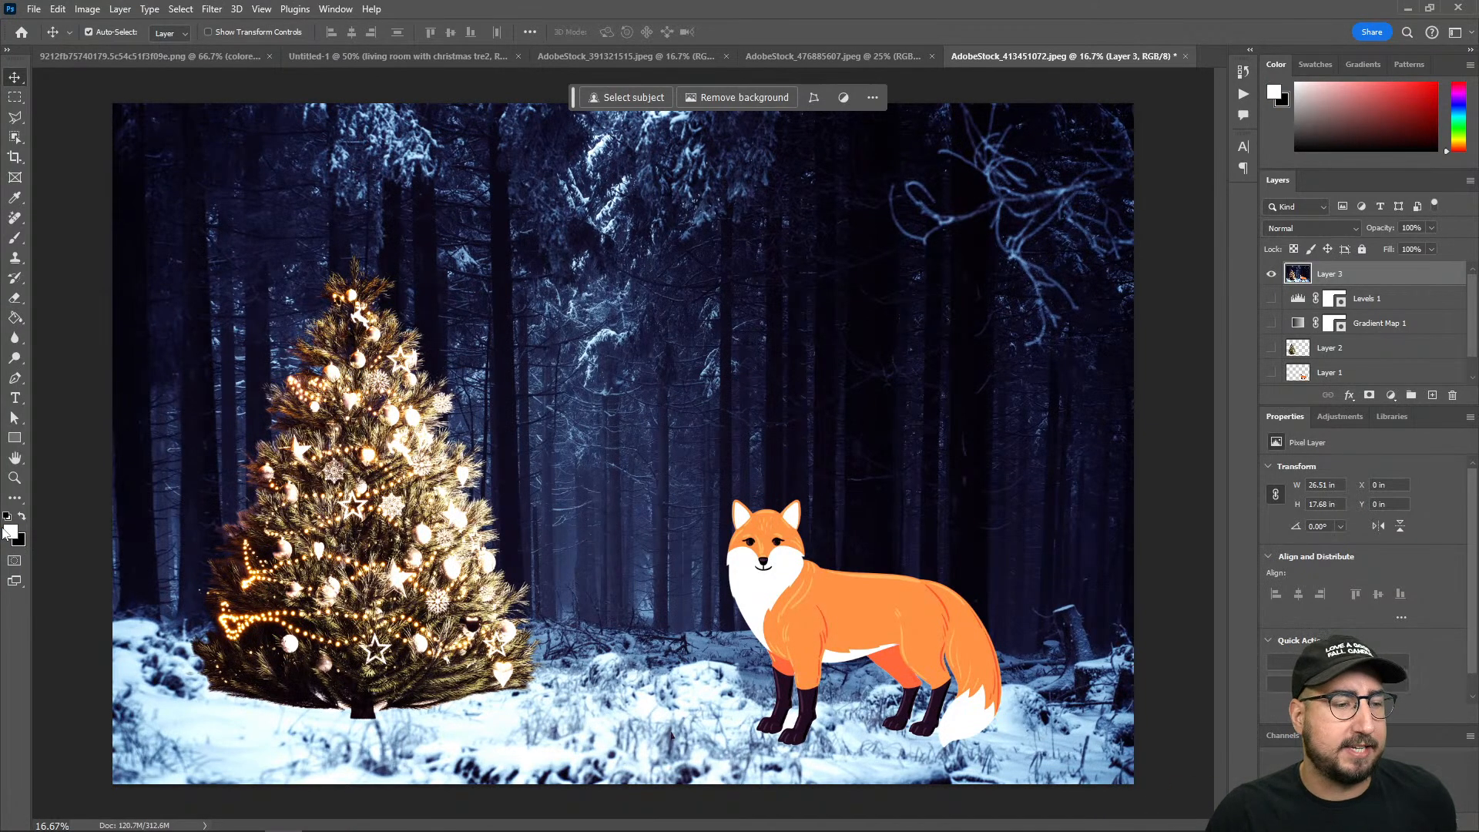
Step: Try the Filter Gallery's Halftone Pattern at size 5 on the merged layer, with the whole composition in preview
click(219, 9)
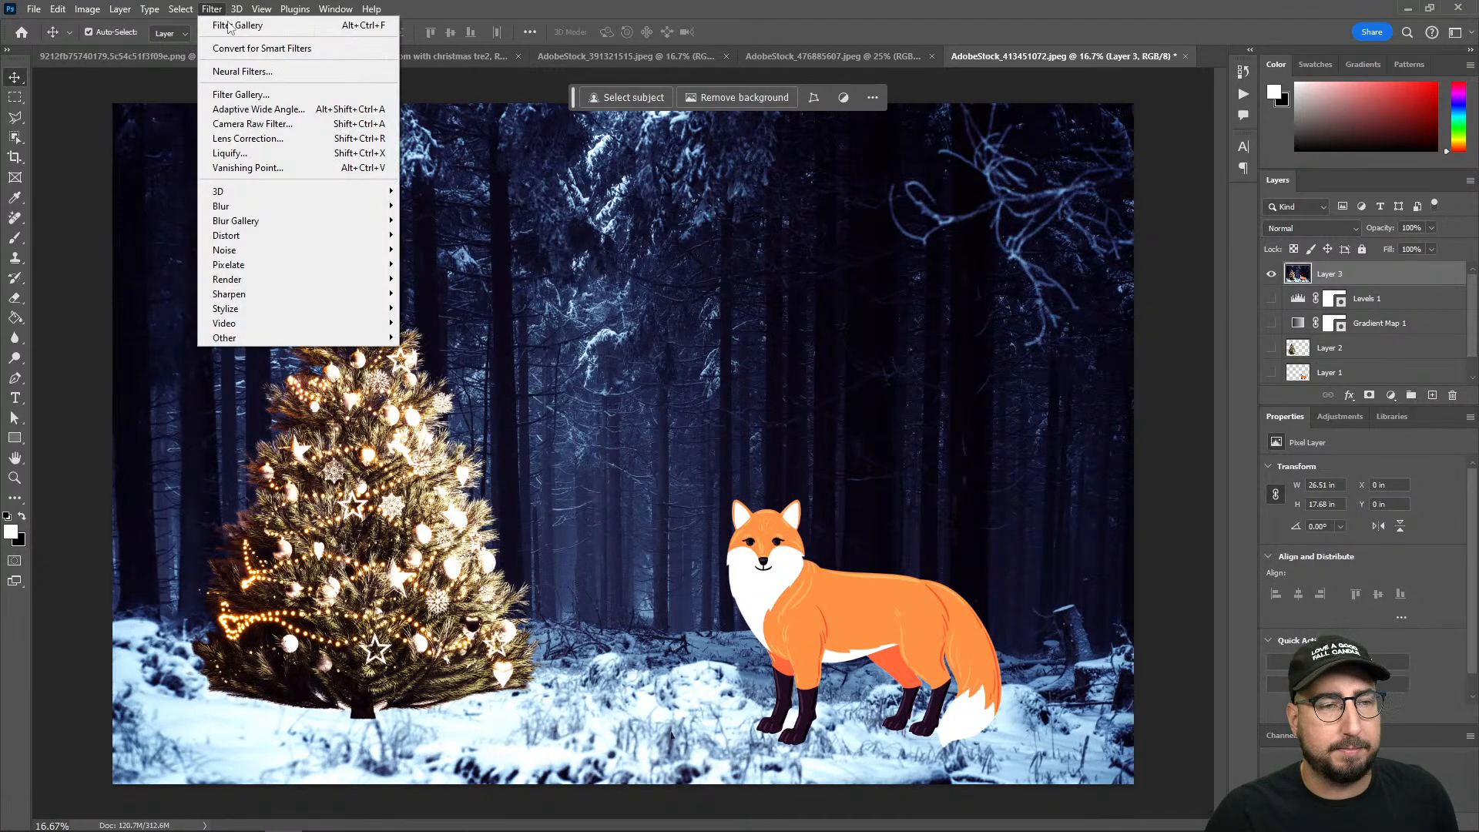
click(239, 94)
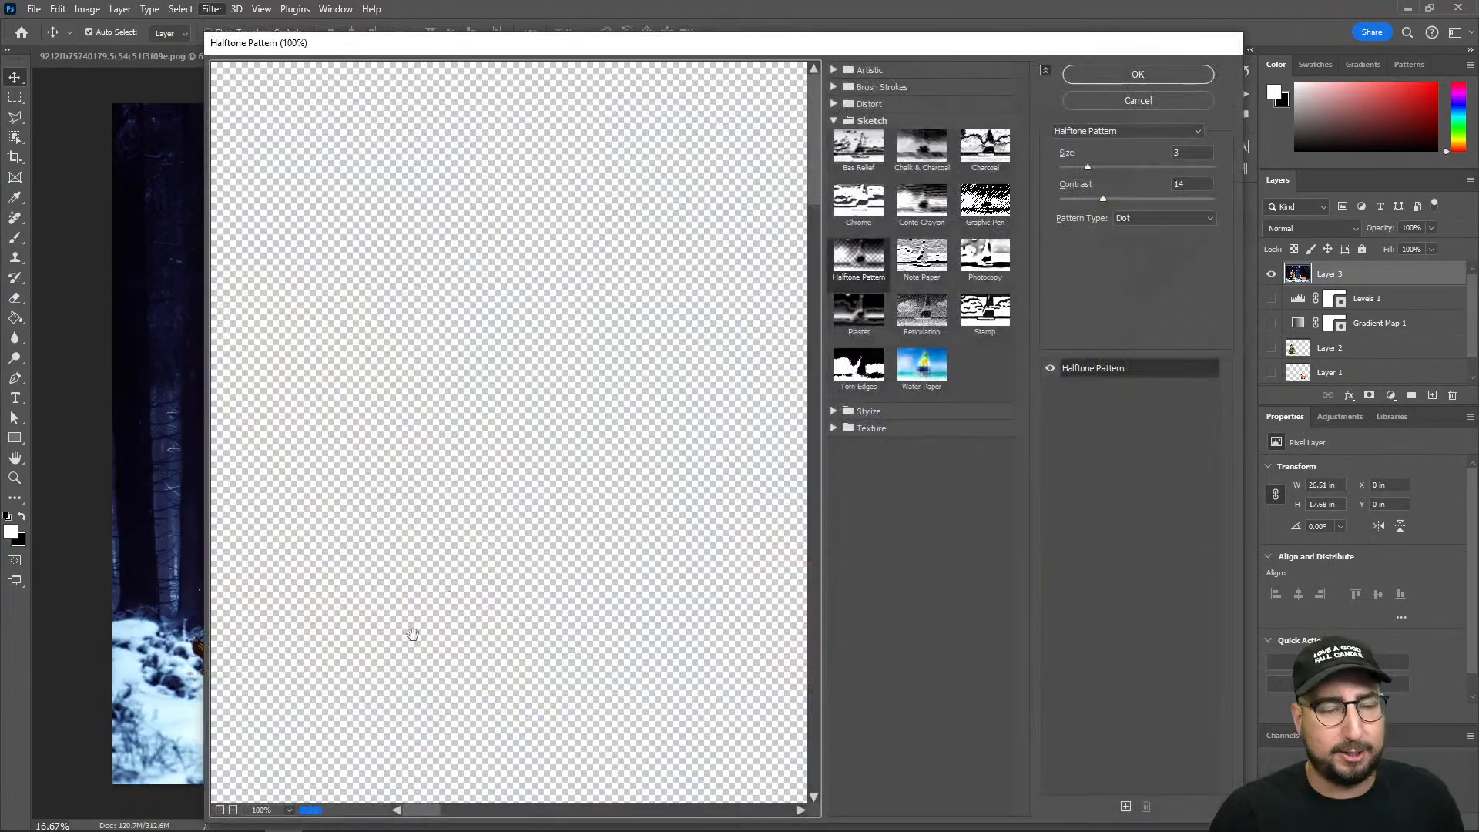
click(219, 810)
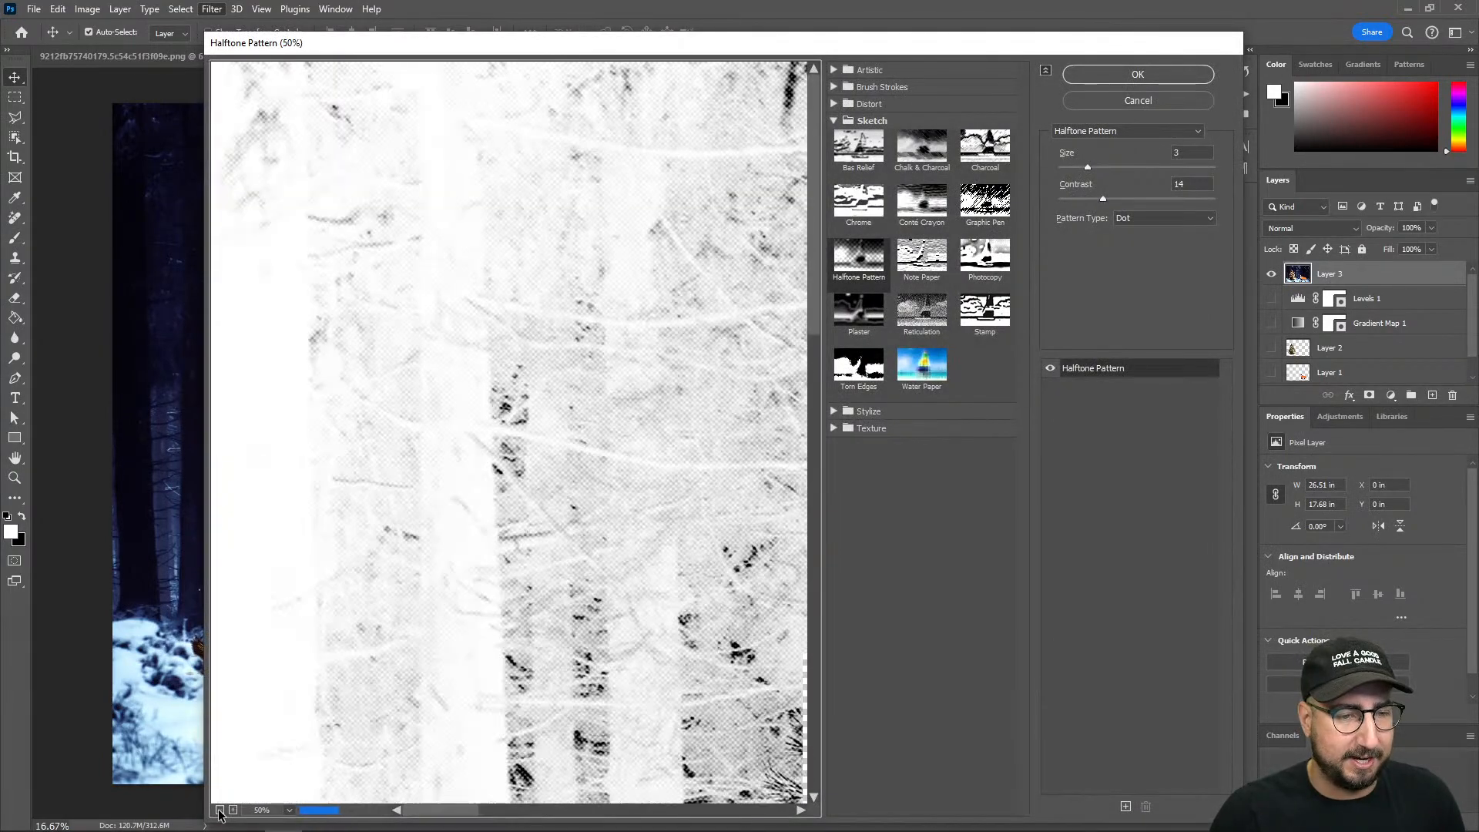
click(219, 810)
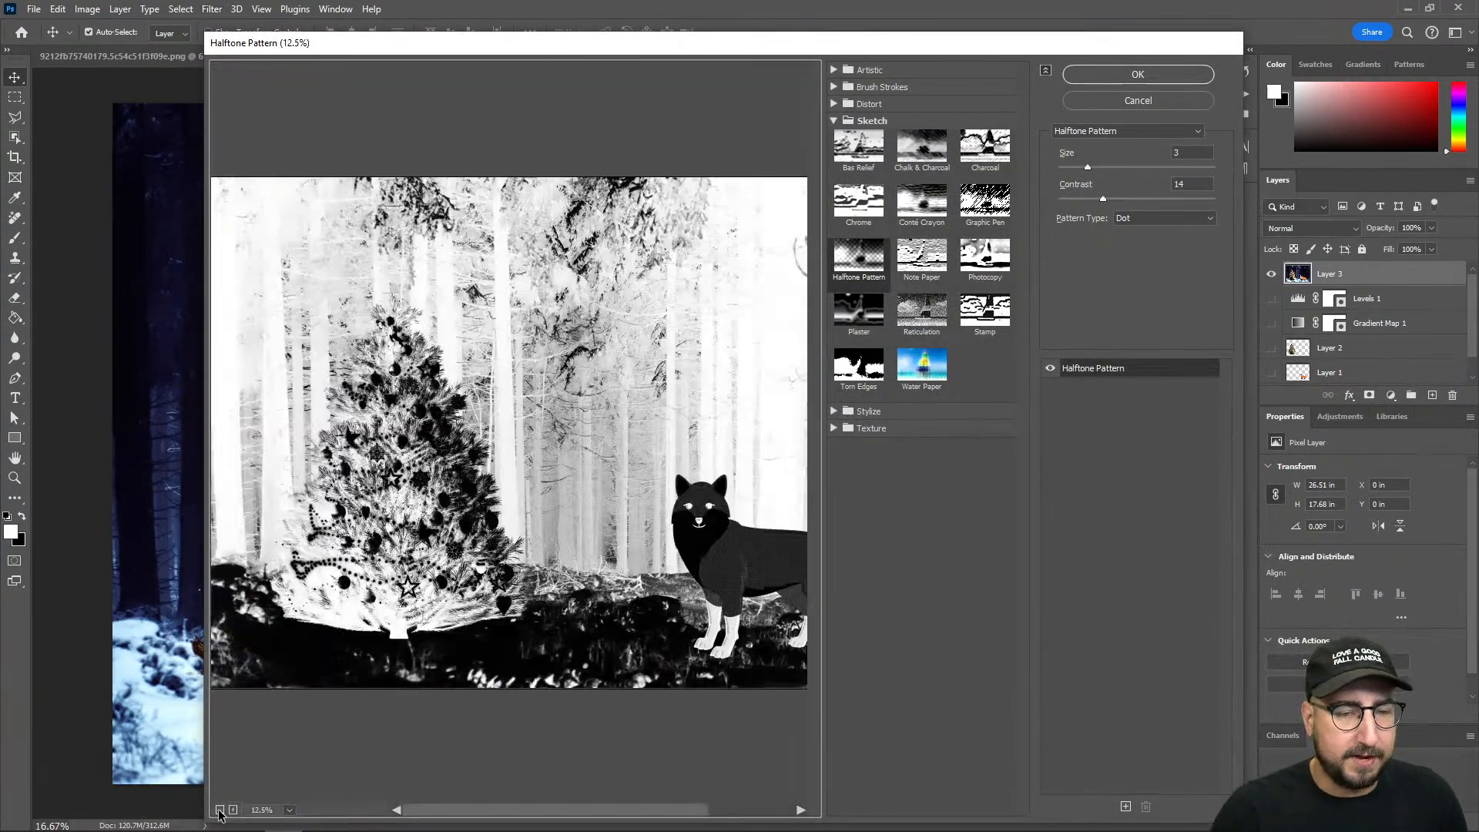
click(219, 810)
click(233, 810)
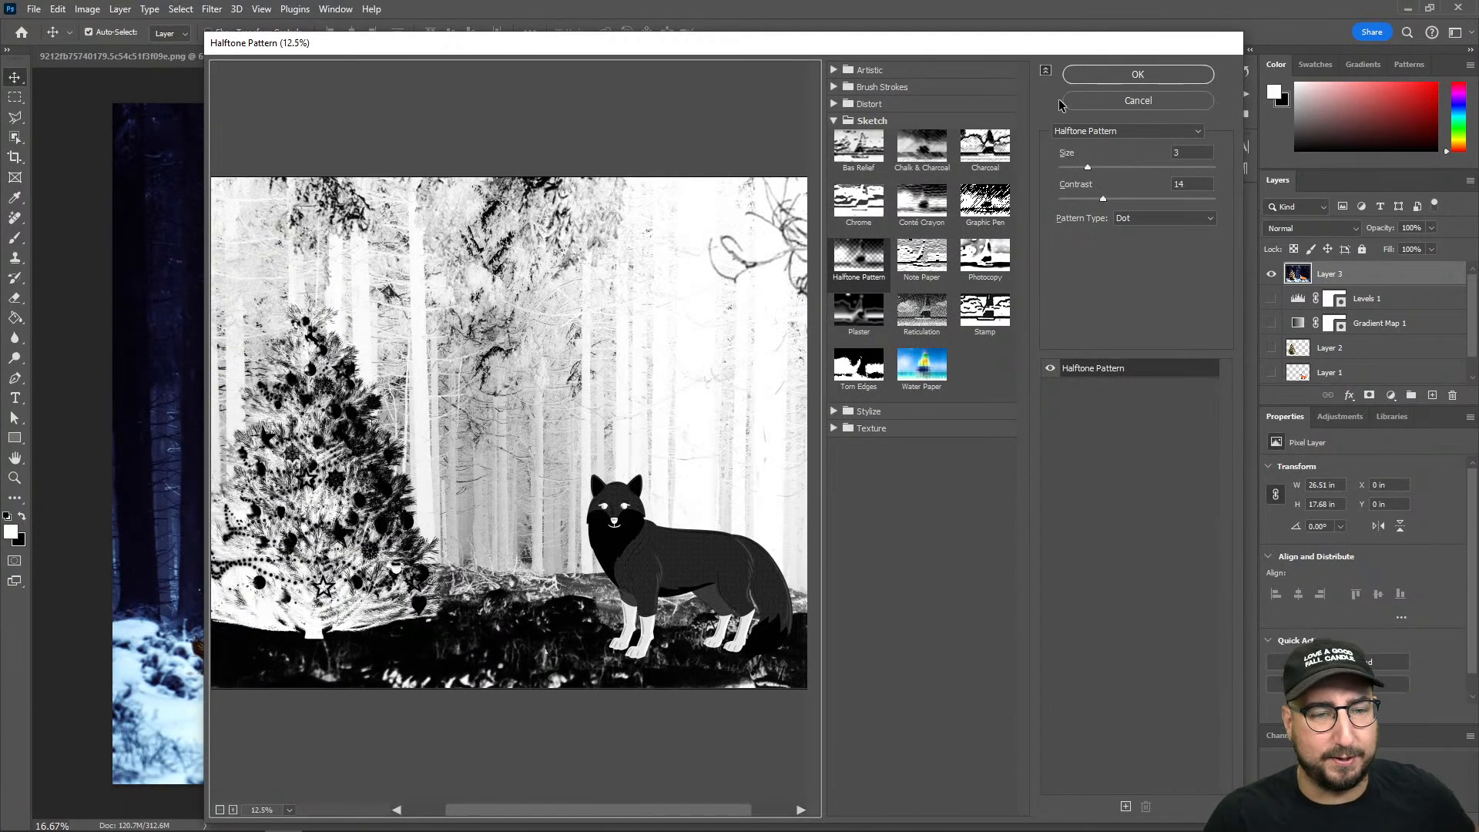
click(1121, 168)
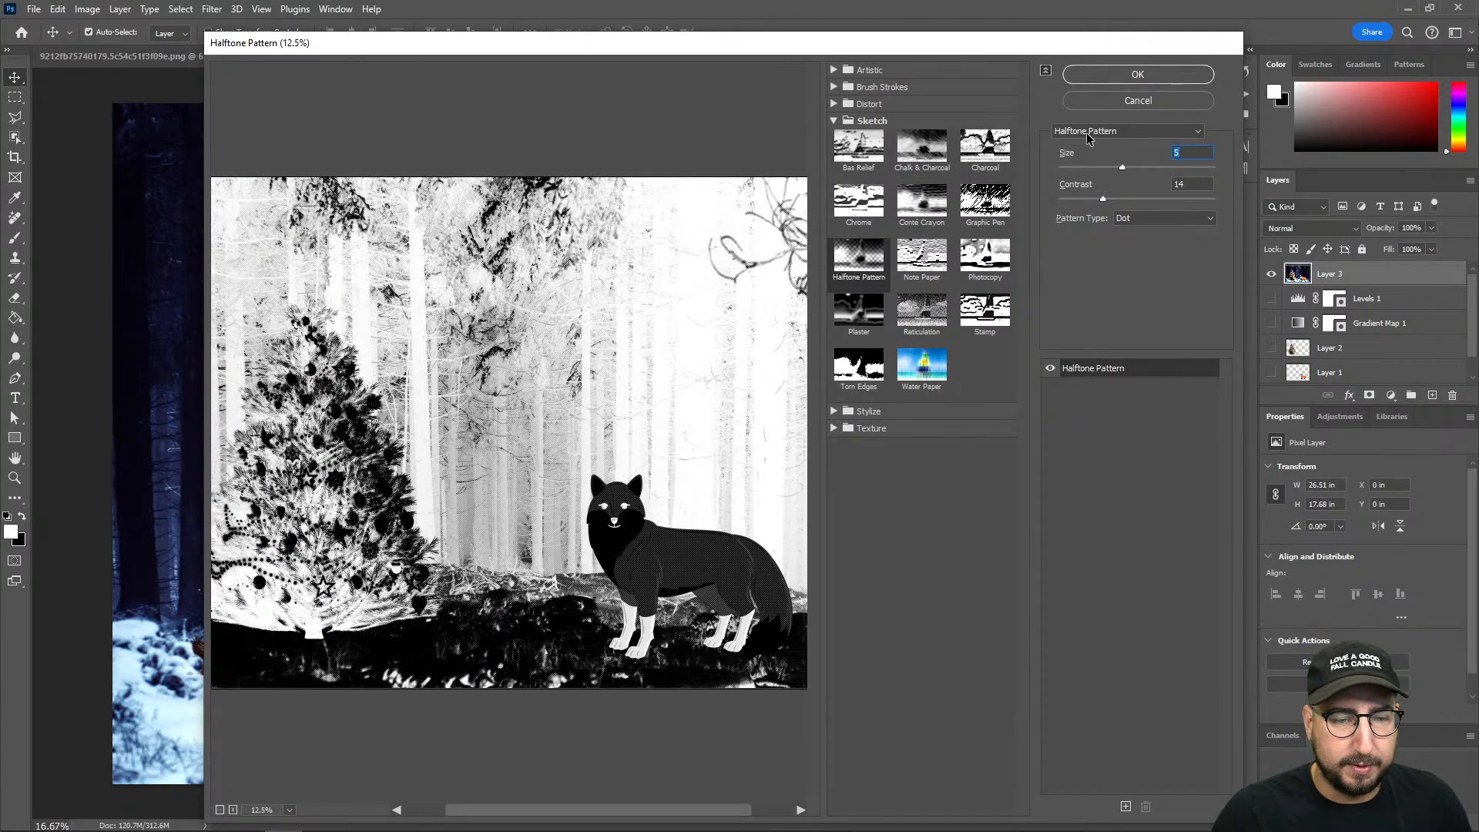
Step: Try the Graphic Pen, Stamp and Note Paper sketch filters on the merged layer and discard them
click(988, 207)
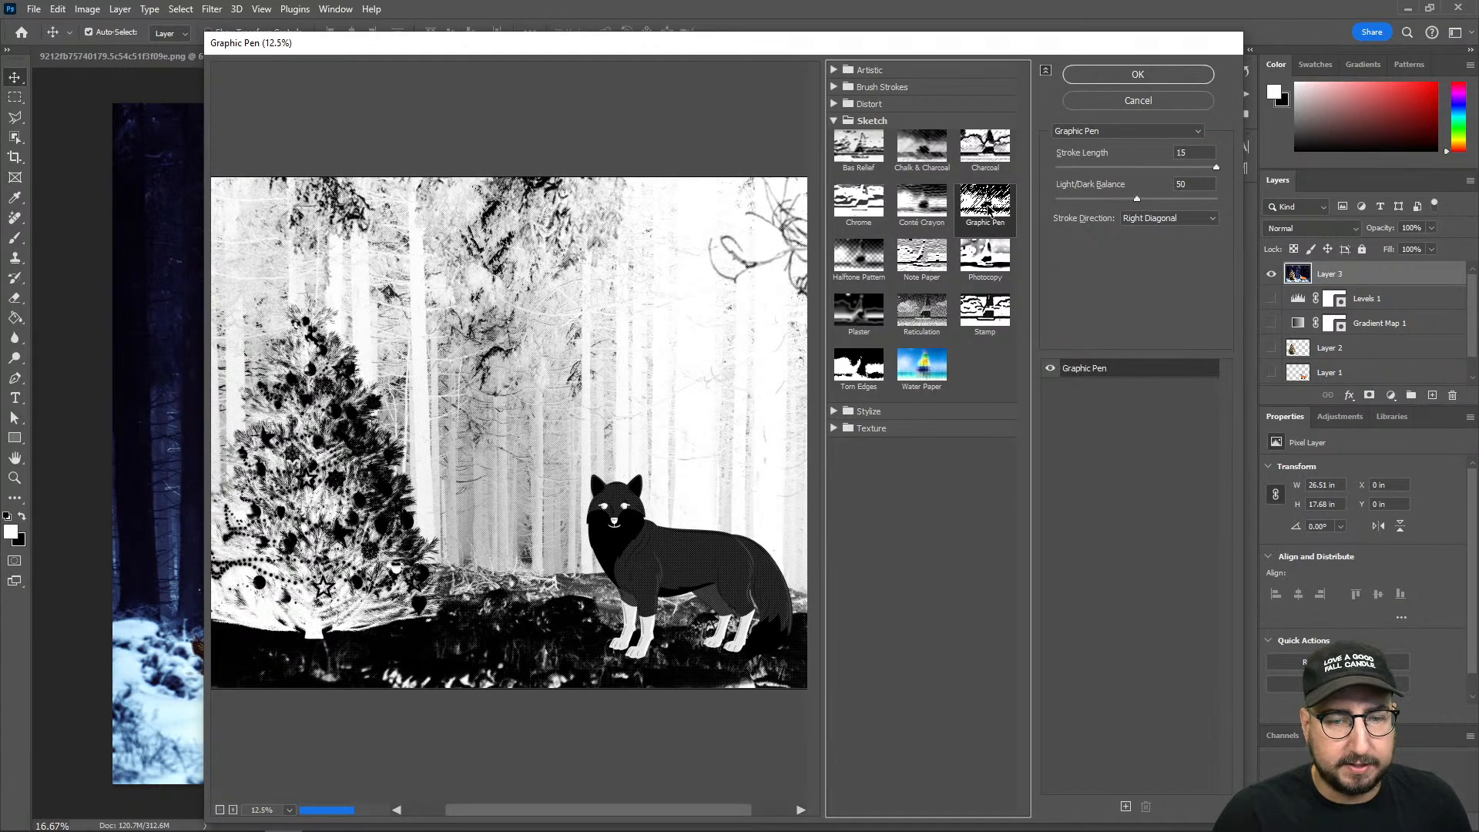
click(985, 330)
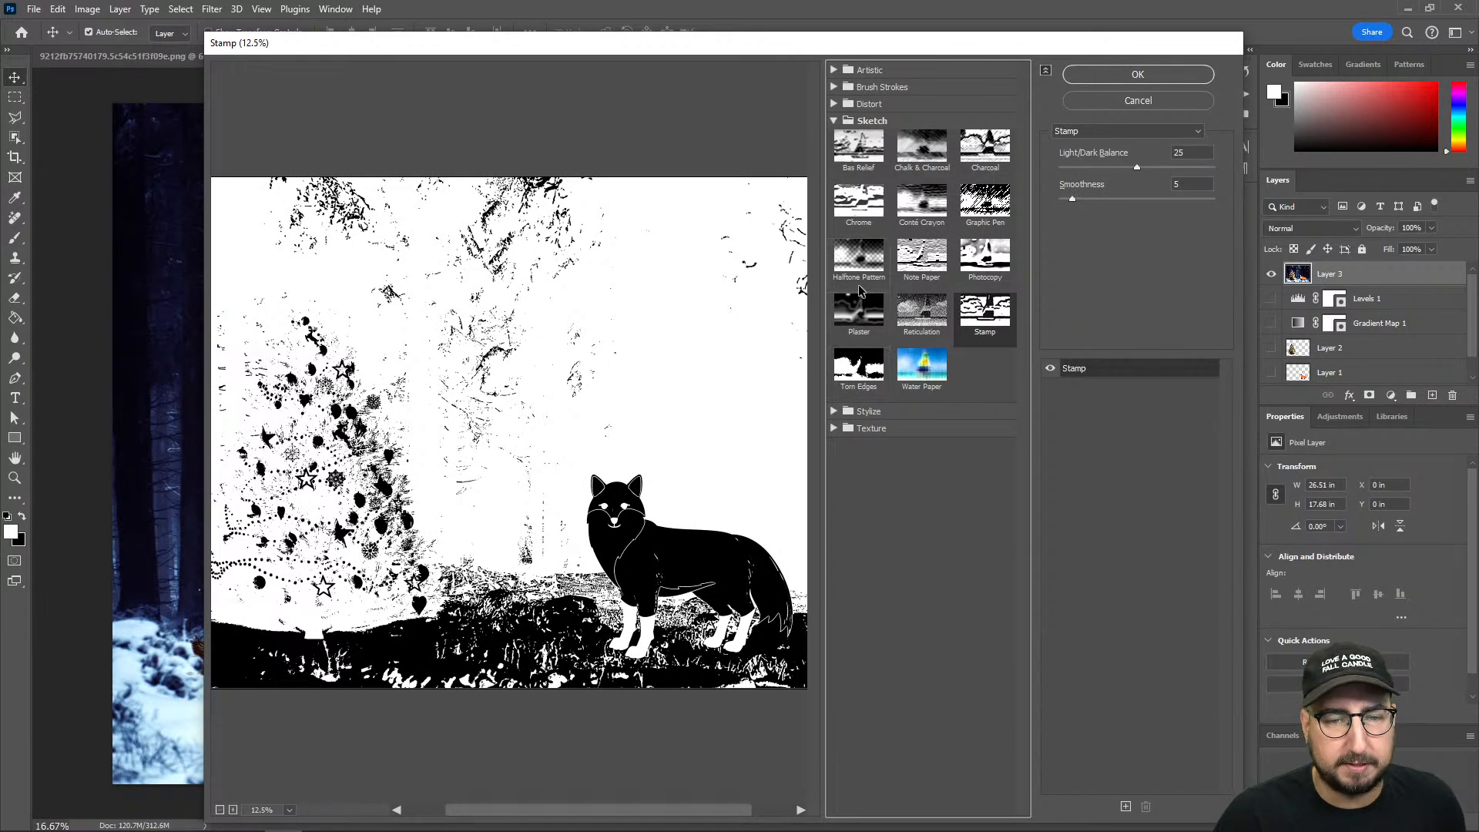
click(921, 257)
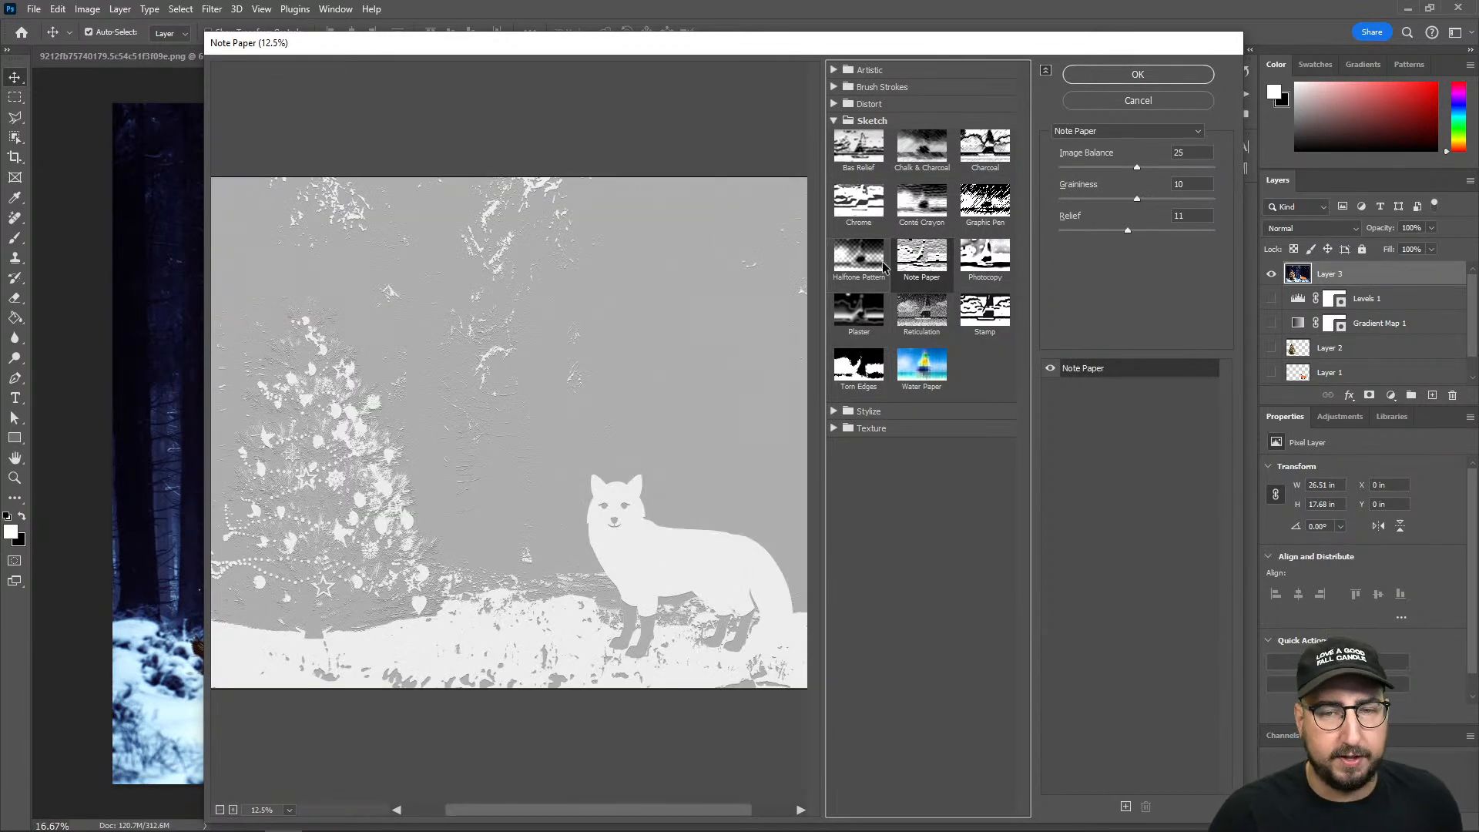
click(1116, 101)
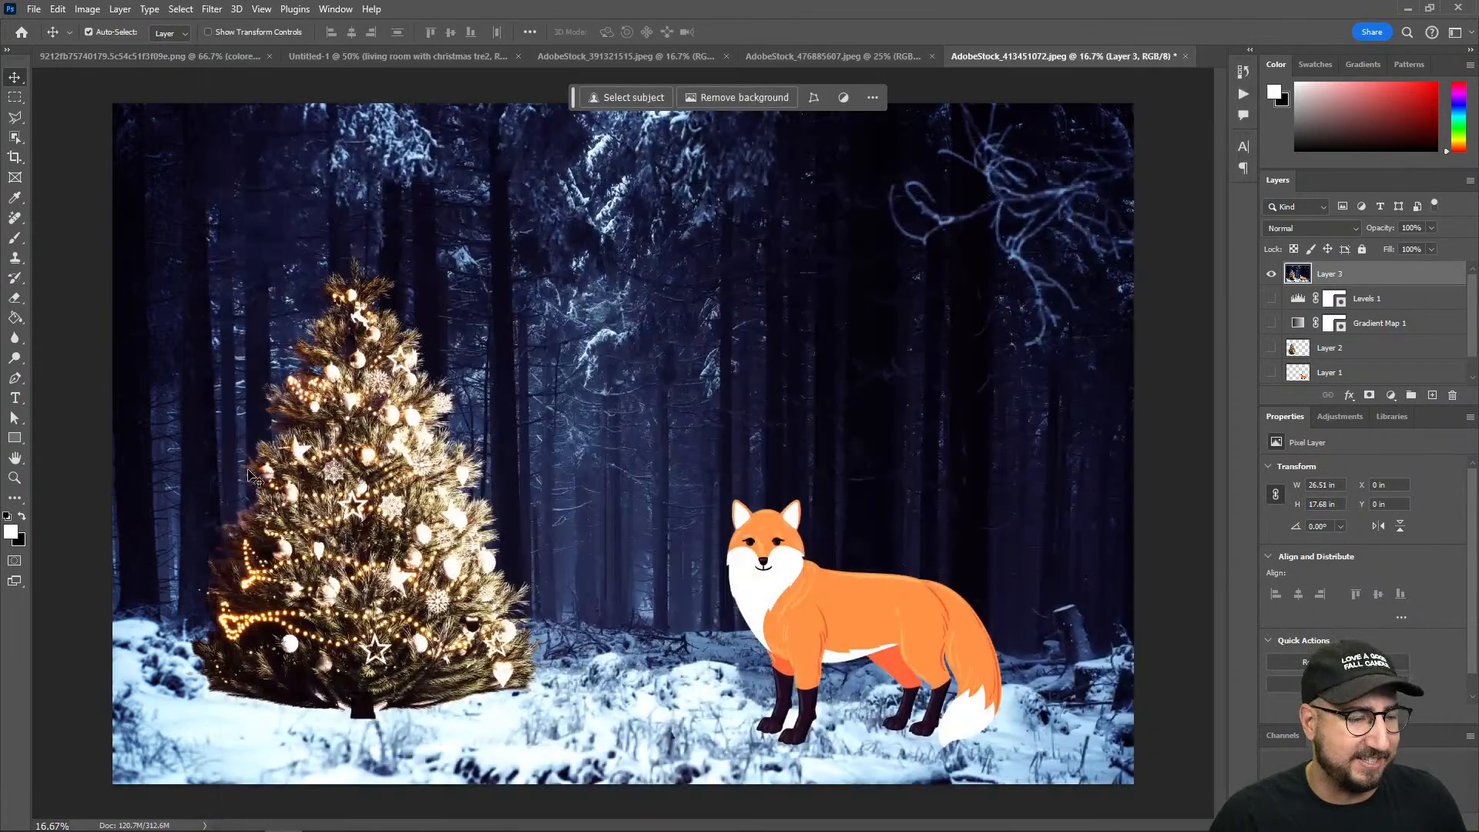
Step: Swap the colours so black is the foreground and choose the Charcoal sketch filter for the merged layer
key(x)
click(212, 8)
click(236, 95)
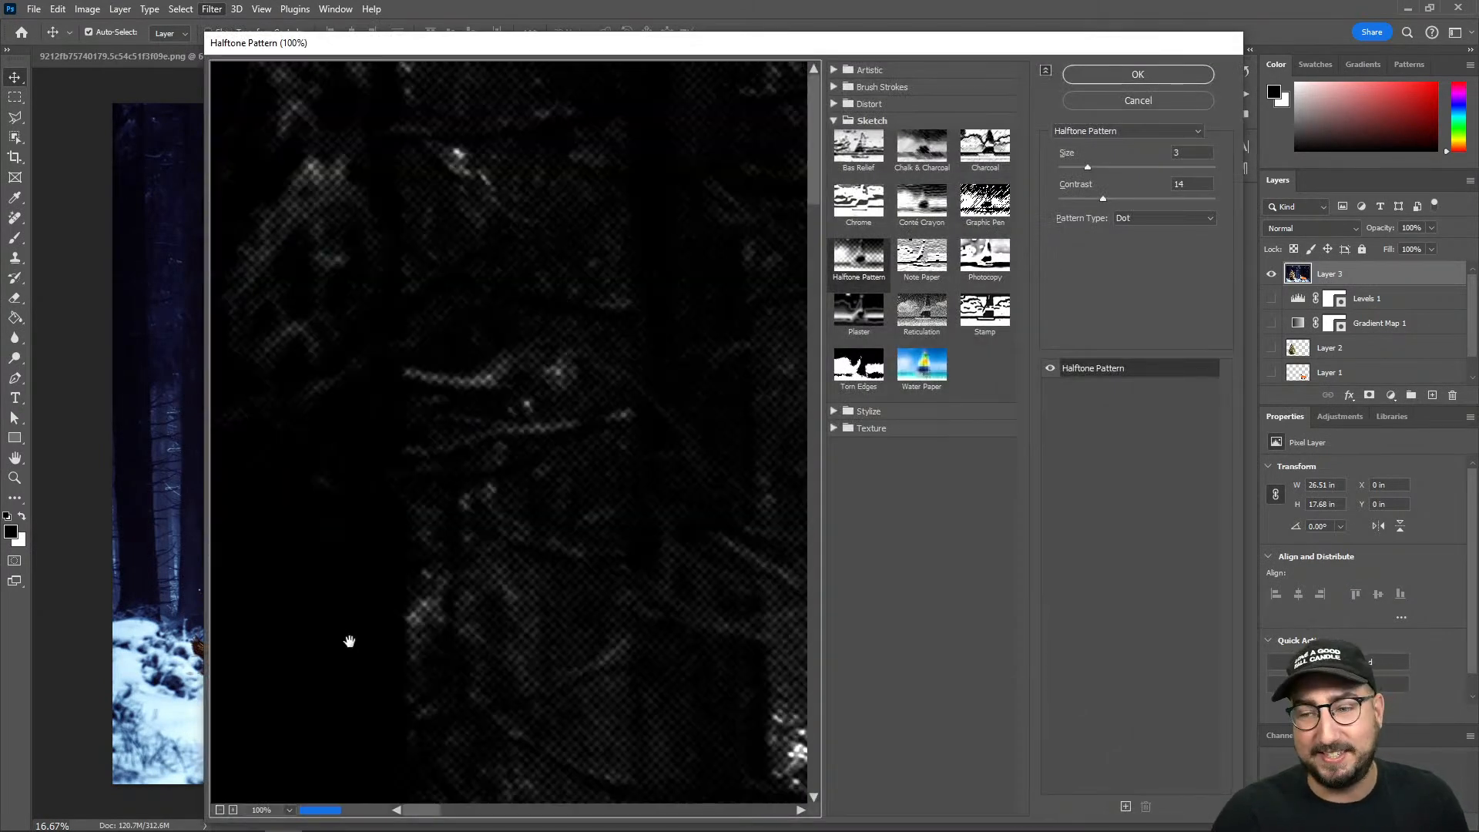
click(221, 810)
click(221, 810)
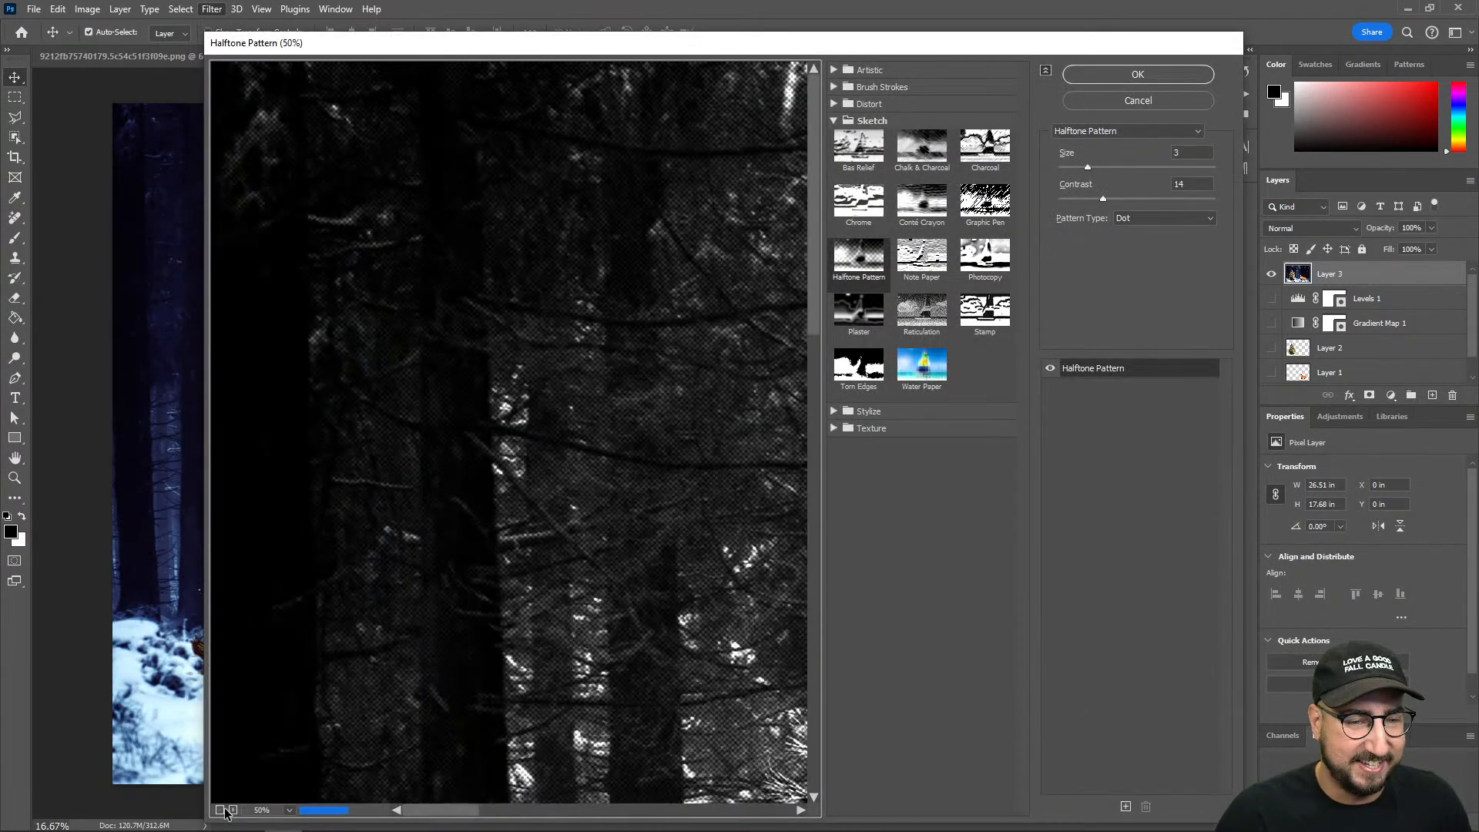
click(221, 810)
click(221, 810)
click(221, 810)
click(221, 810)
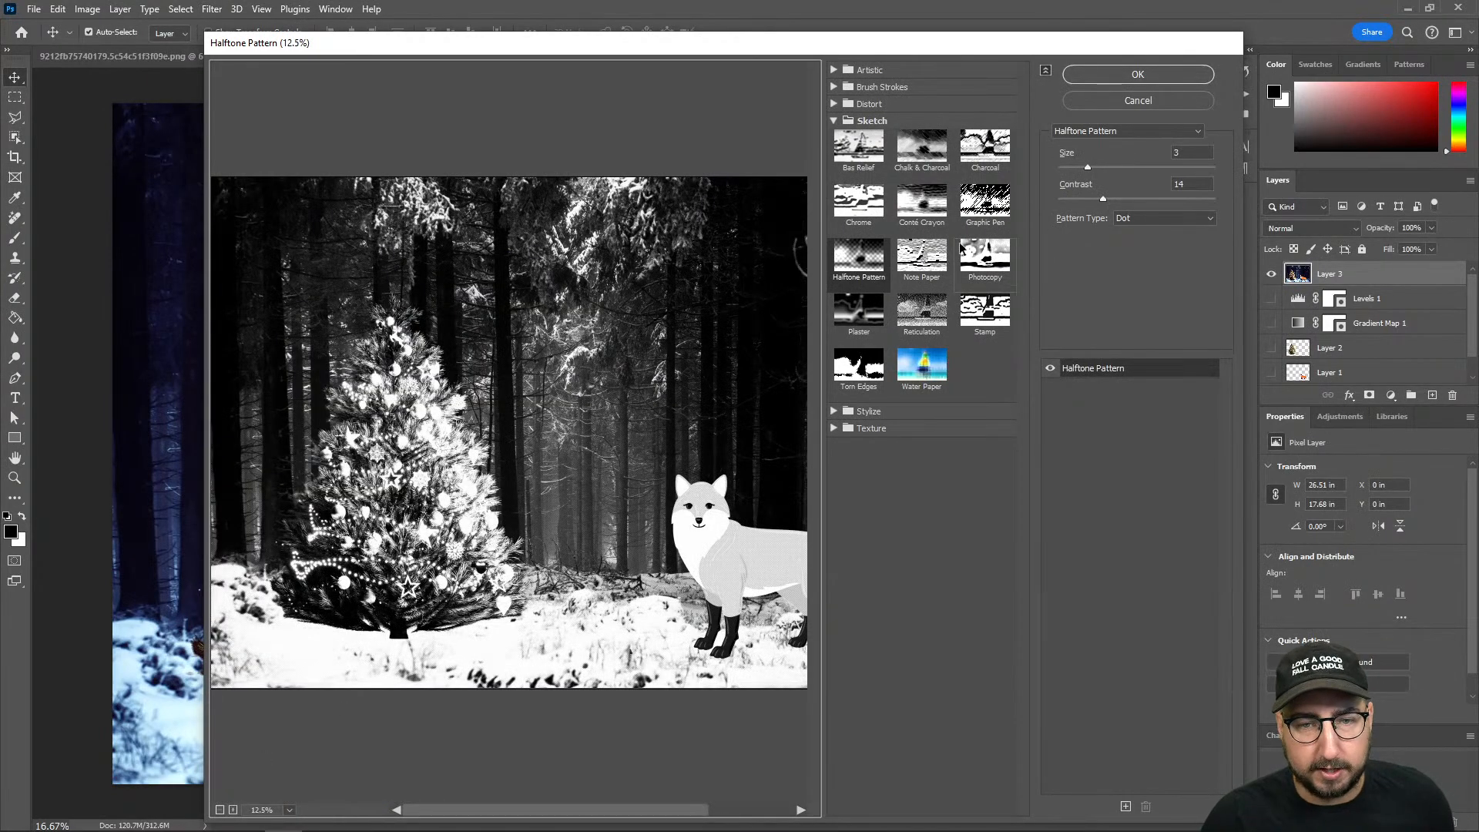
click(986, 154)
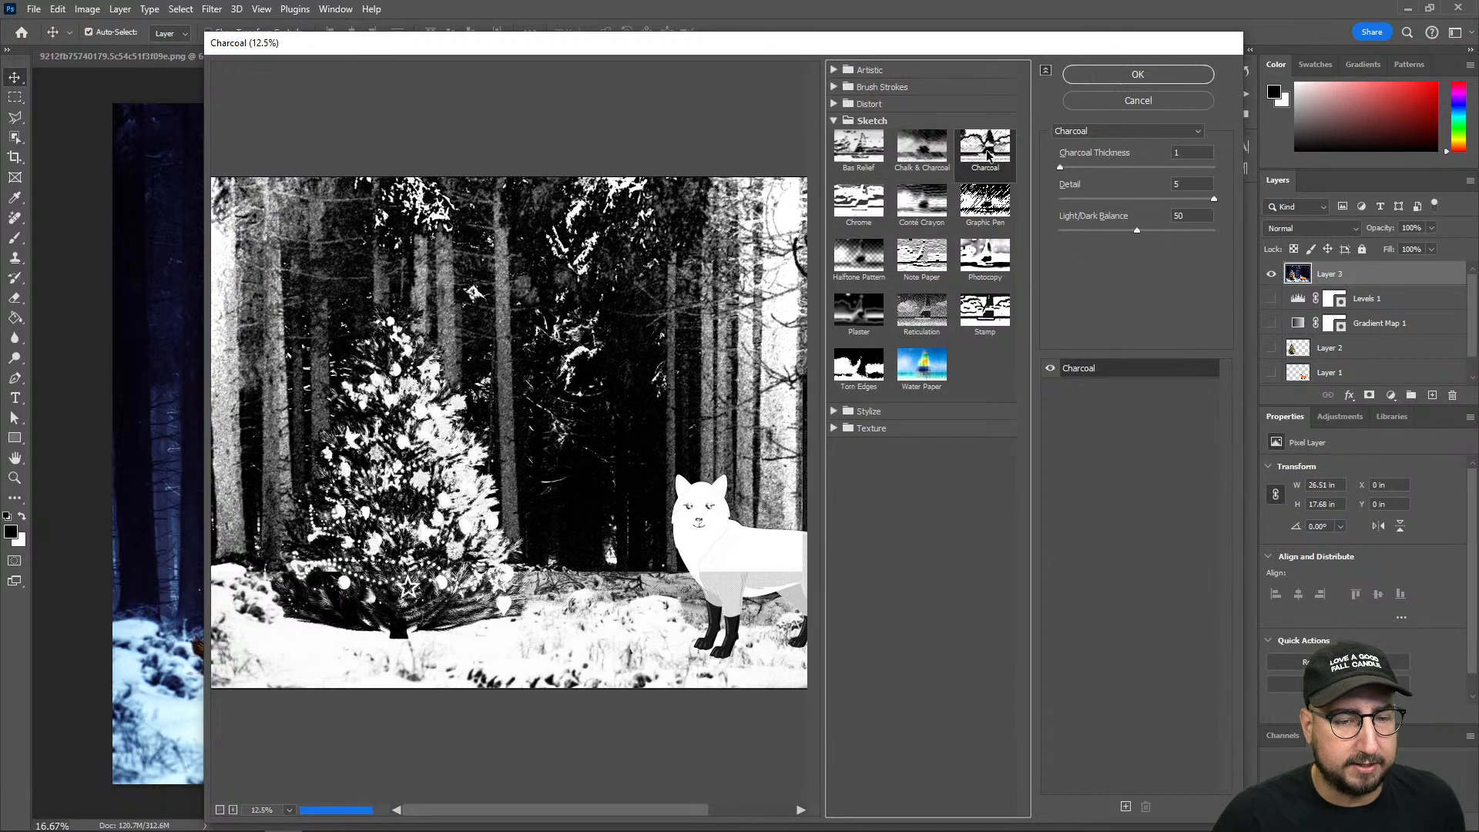
Step: Apply the Charcoal filter to Layer 3 with charcoal thickness 2 and light/dark balance 24
click(1085, 168)
click(1097, 234)
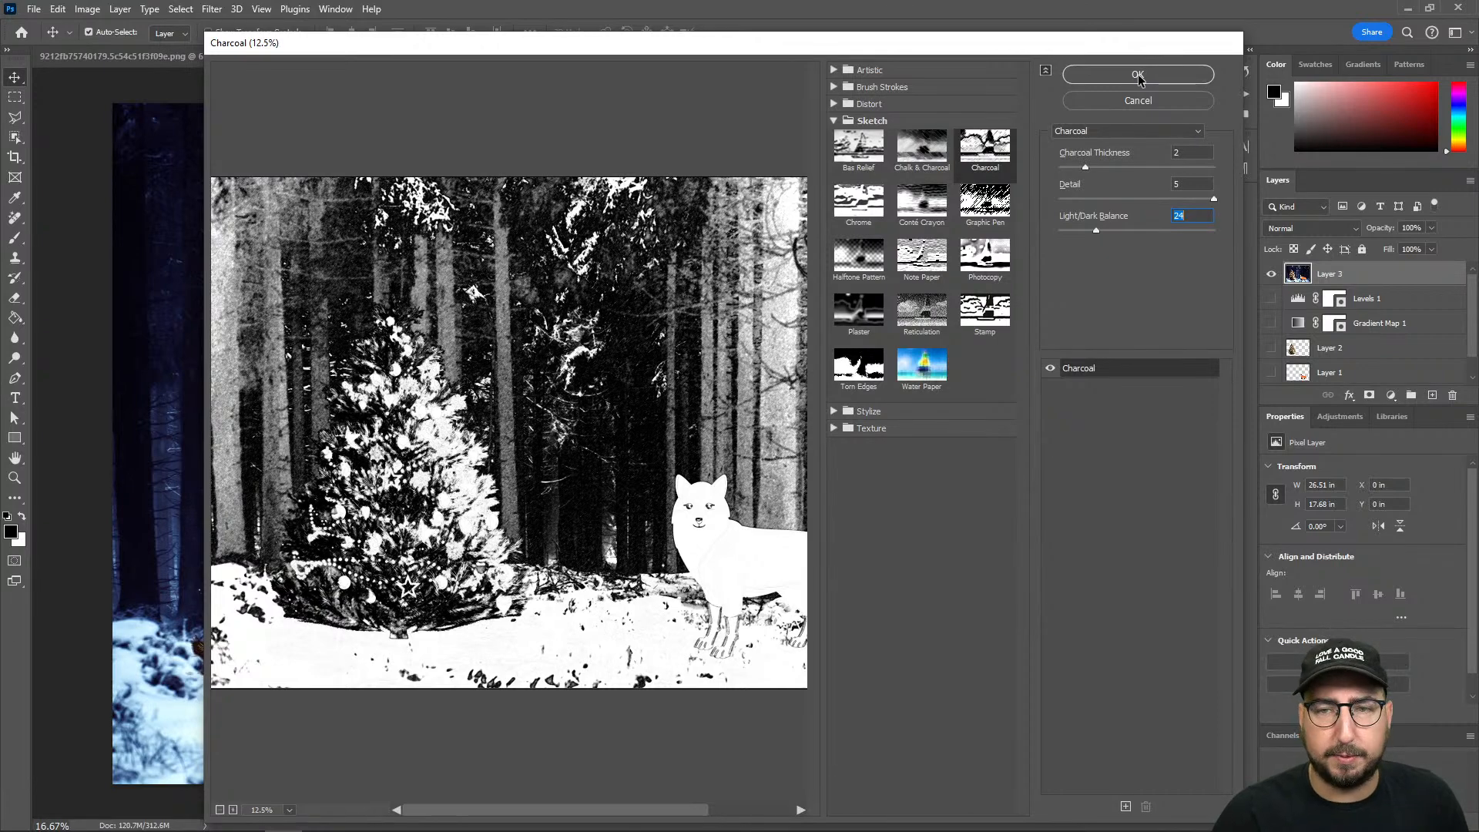
click(1140, 75)
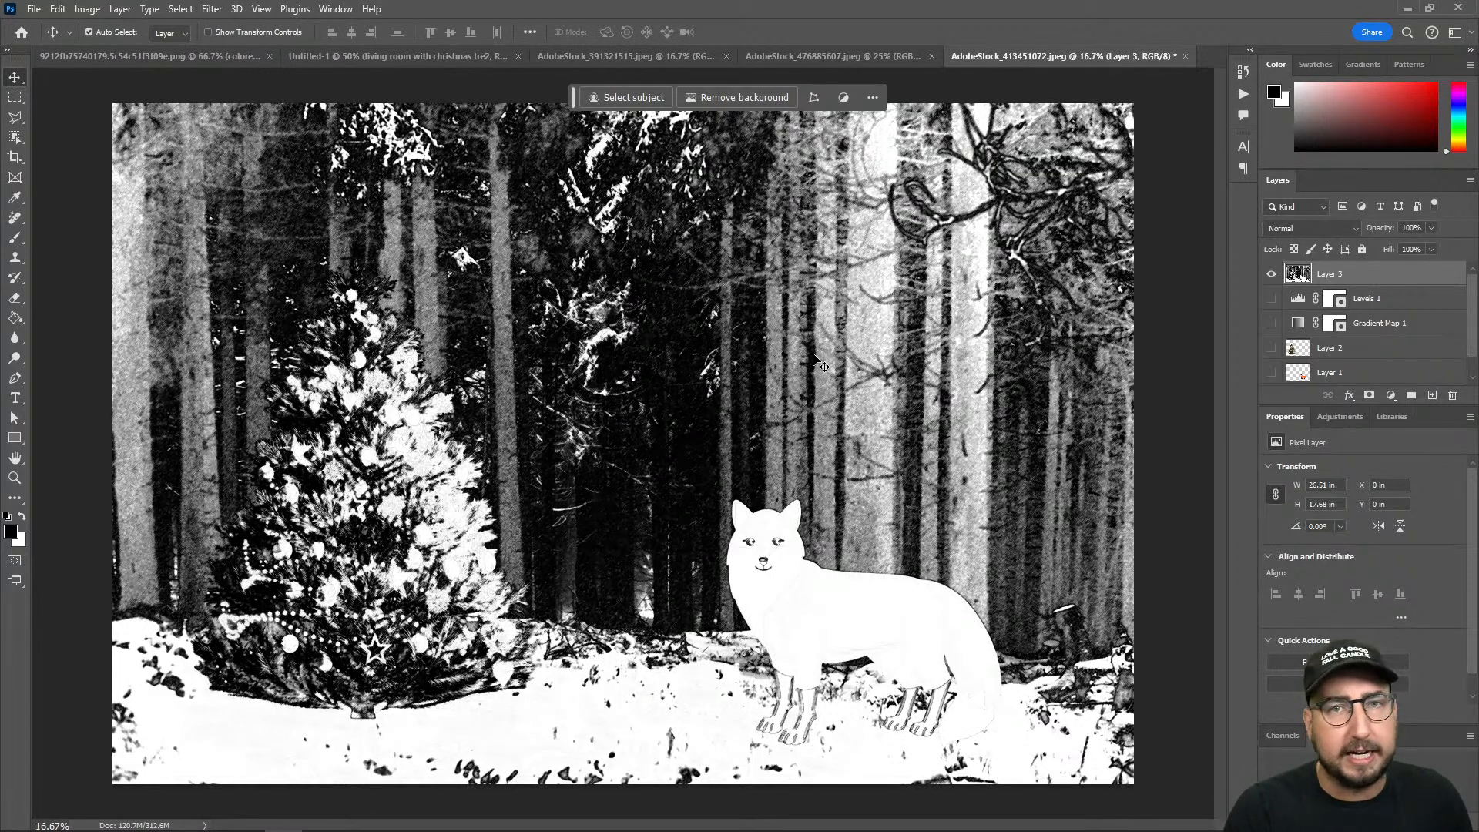
Step: Add a blank layer above the charcoal image and fill the whole canvas with black in Quick Mask mode
key(ctrl+shift+n)
key(Return)
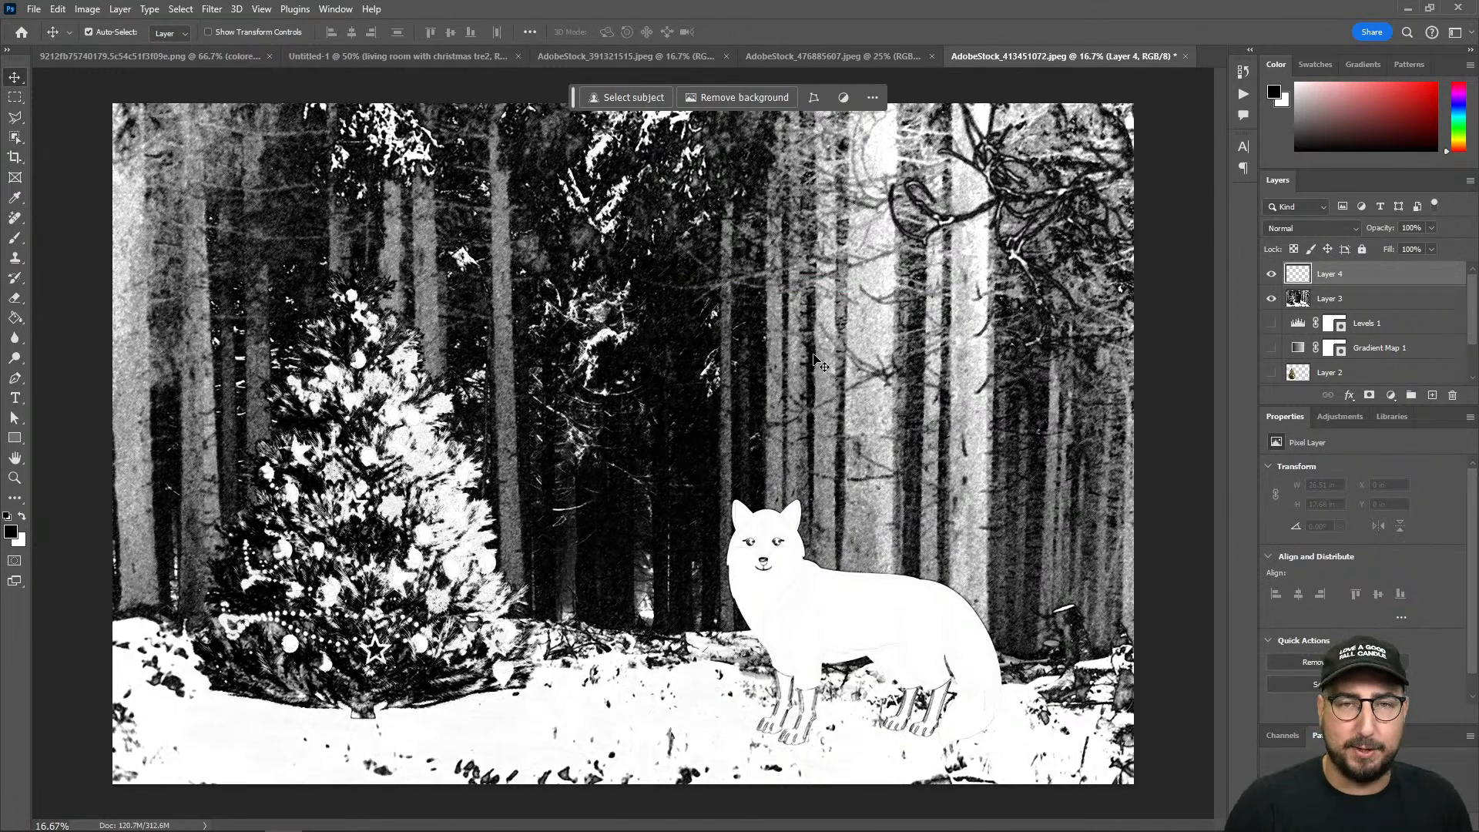
key(q)
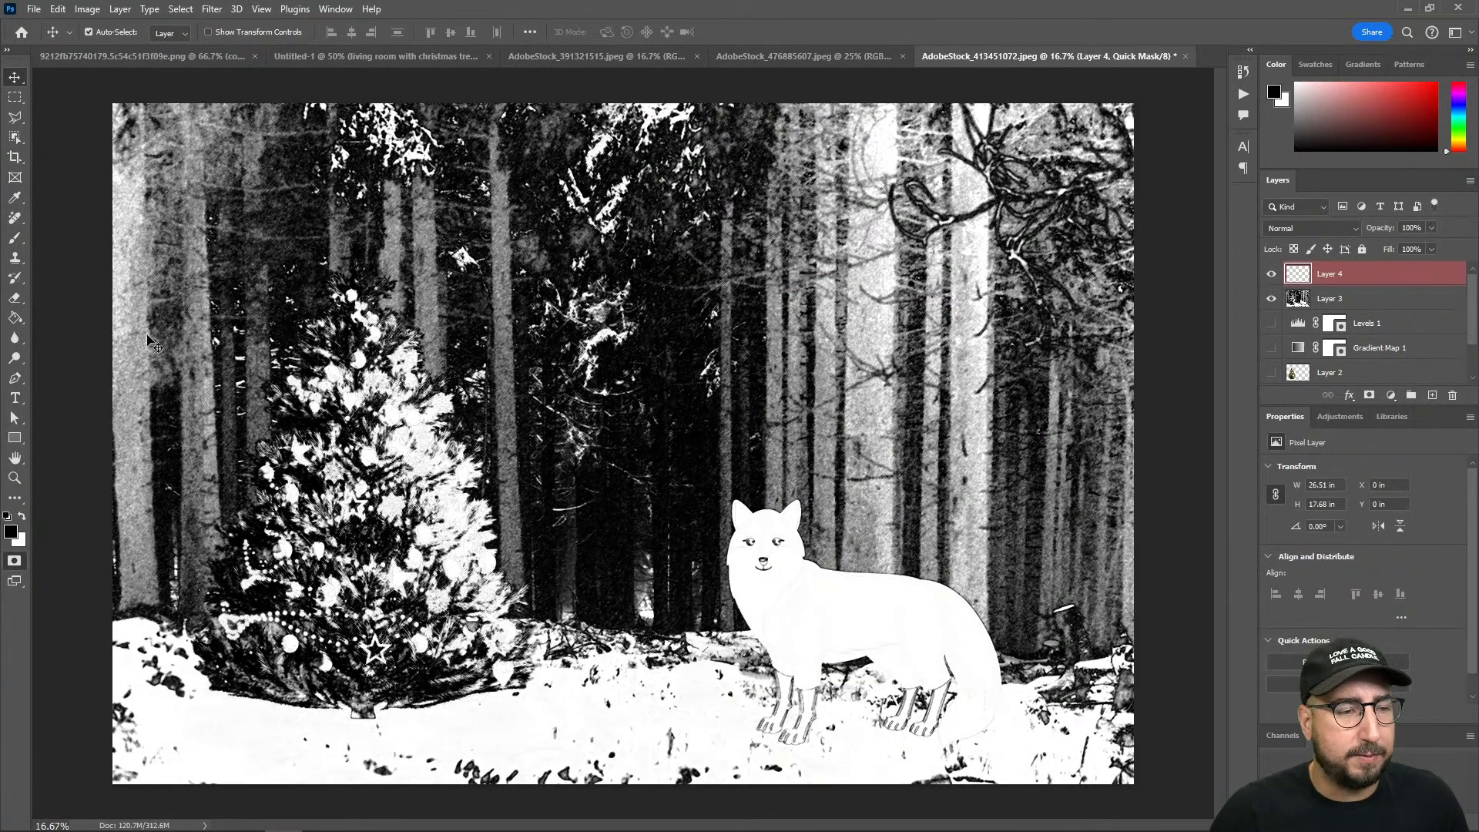
click(15, 317)
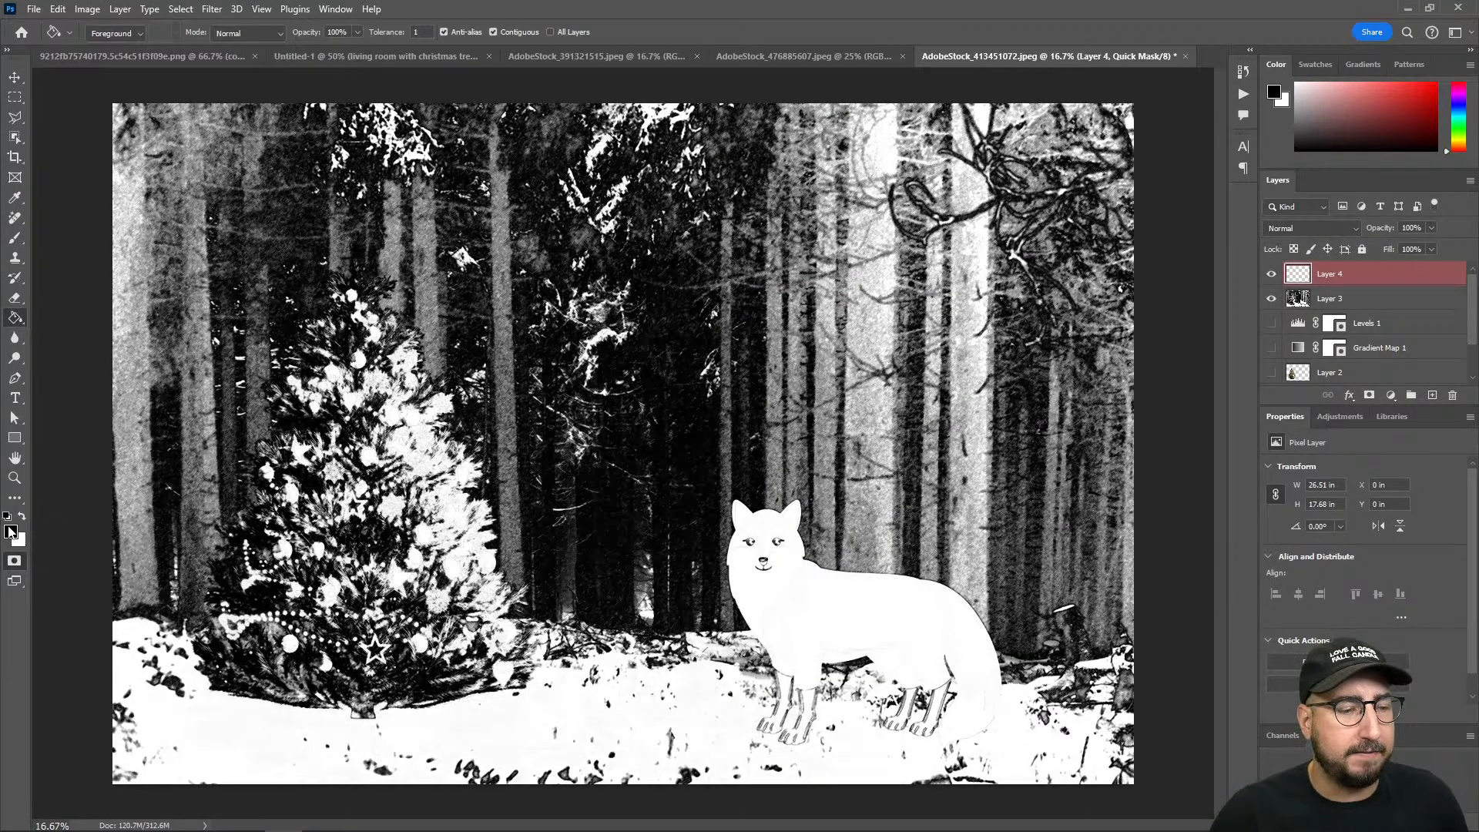
click(826, 300)
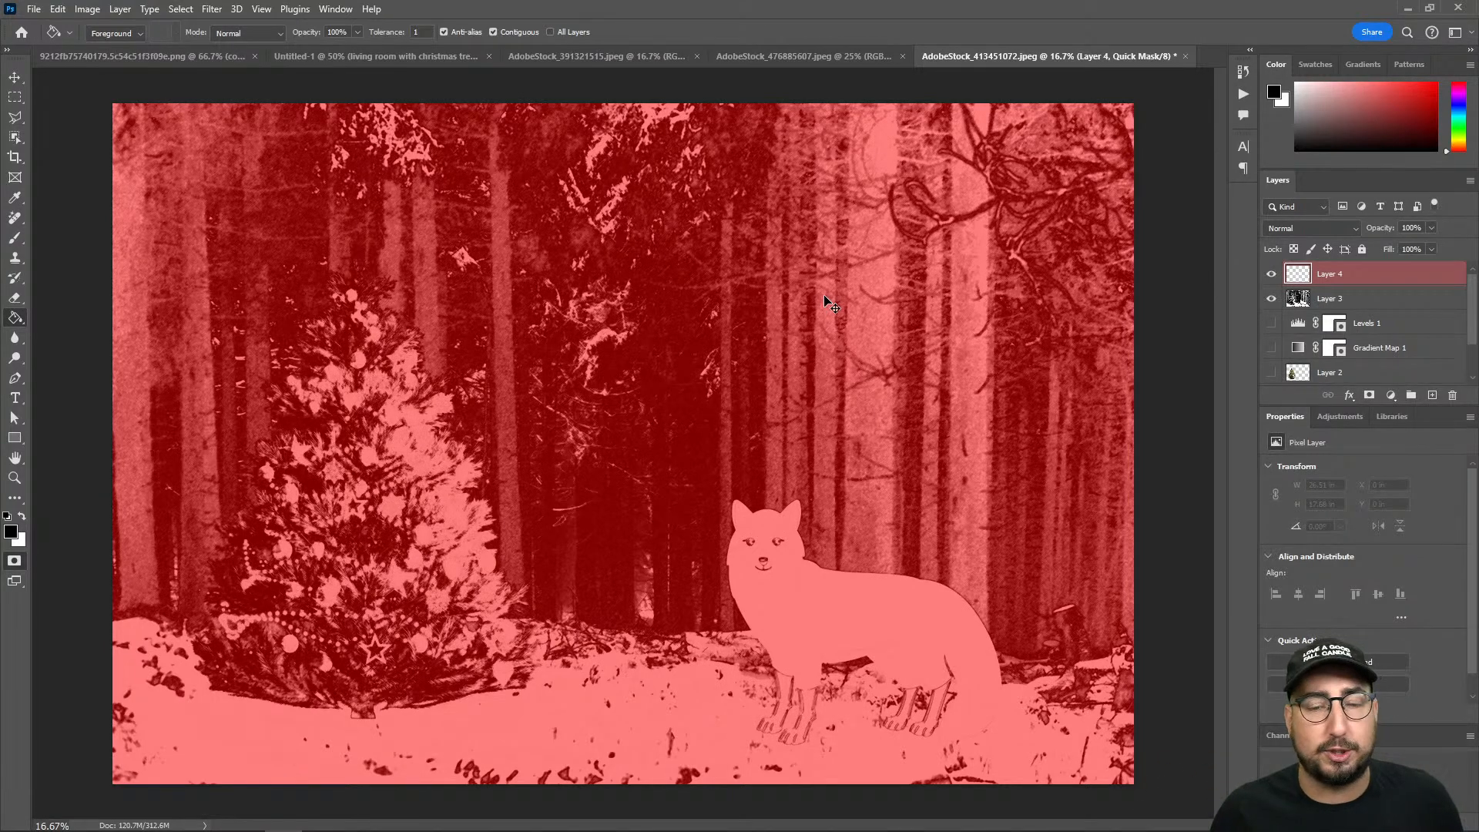
Step: Fade the quick mask fill to 50% opacity and convert the mask into a selection
key(ctrl+shift+f)
text(50)
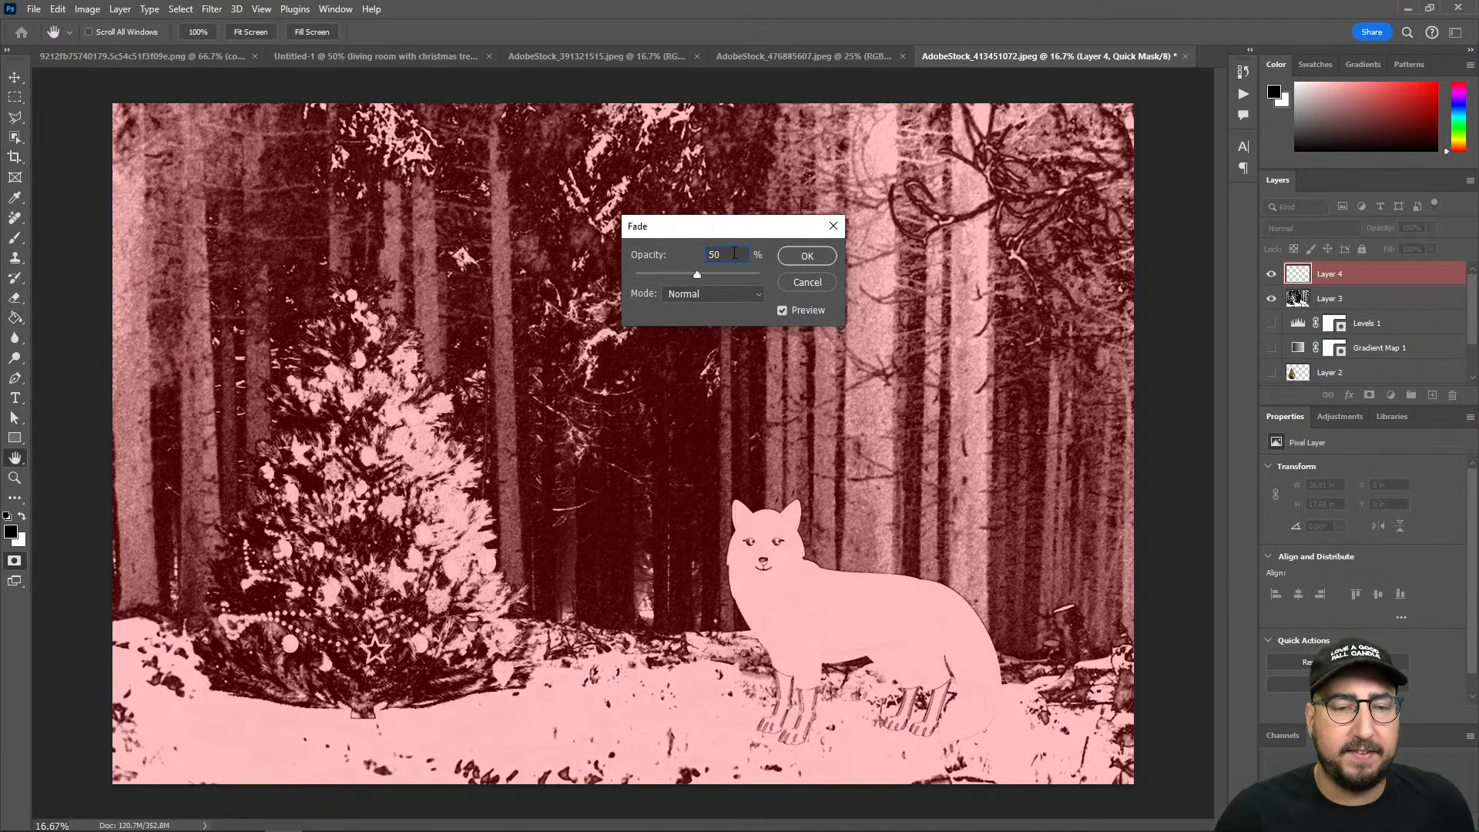
click(805, 255)
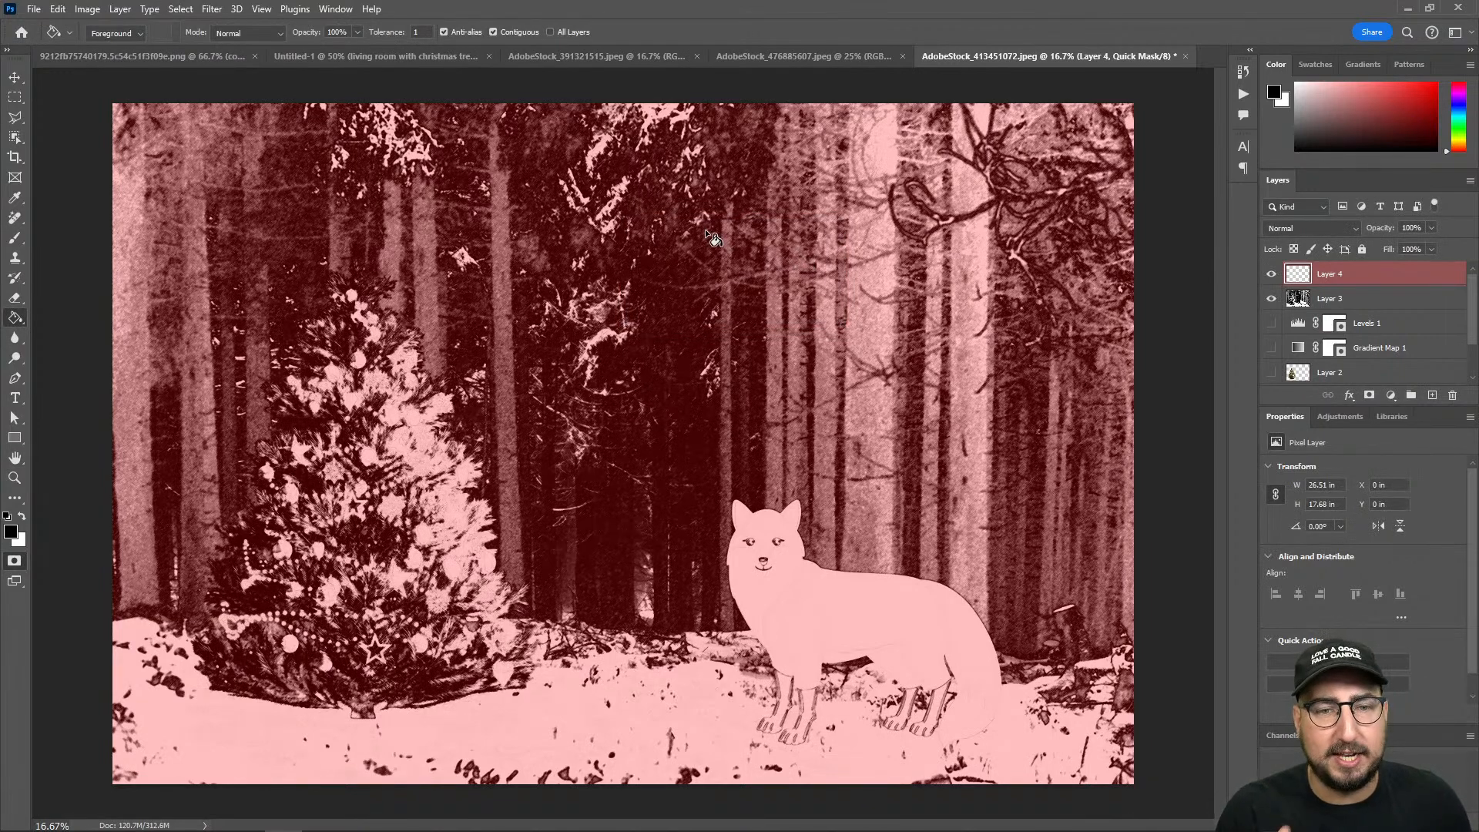
key(q)
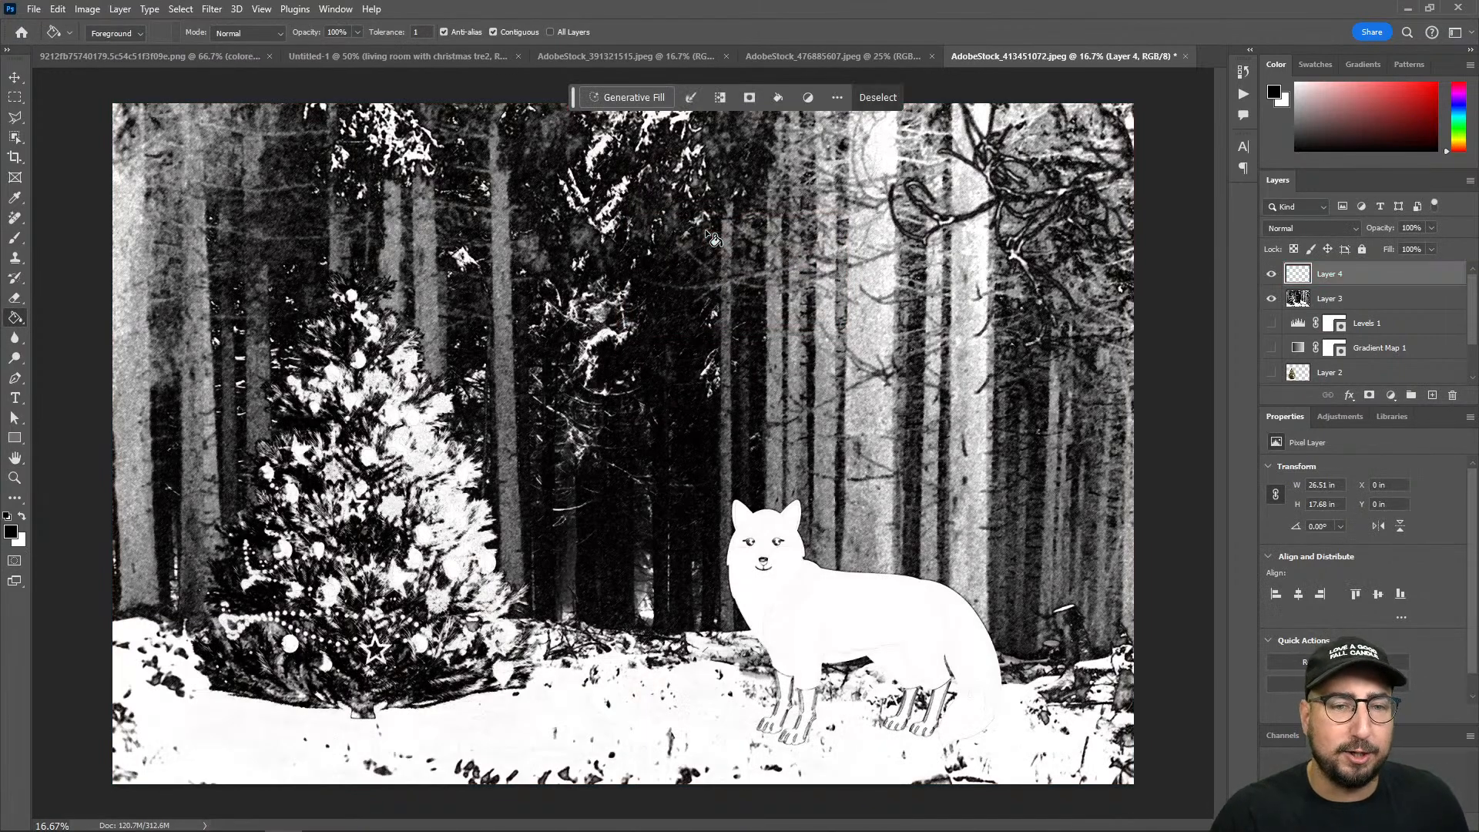
Step: Begin a Generative Fill prompt with "forest covered in snow, christmas tree with decorations on the left,"
click(646, 97)
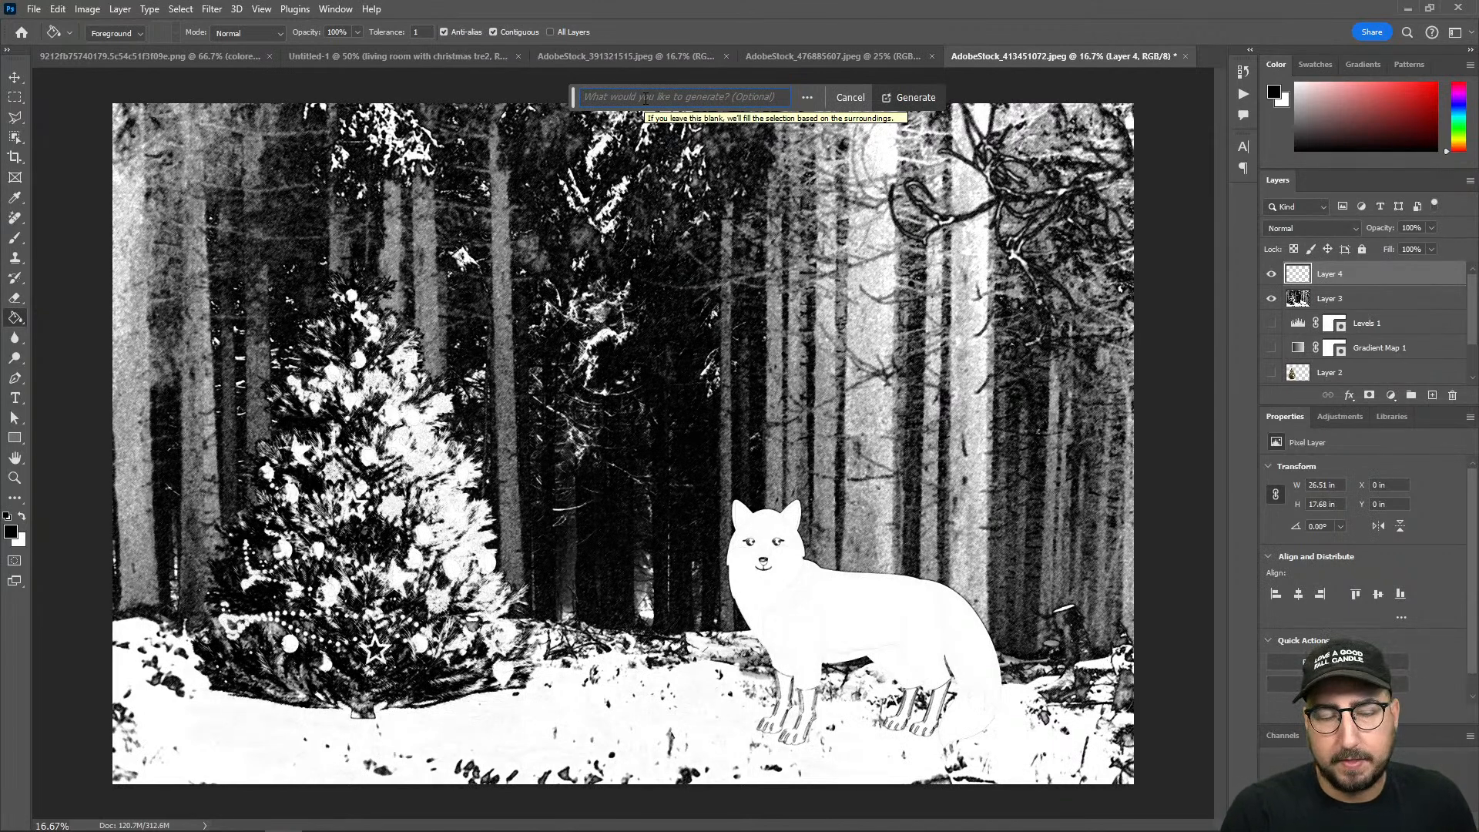
text(forest covered in snow,)
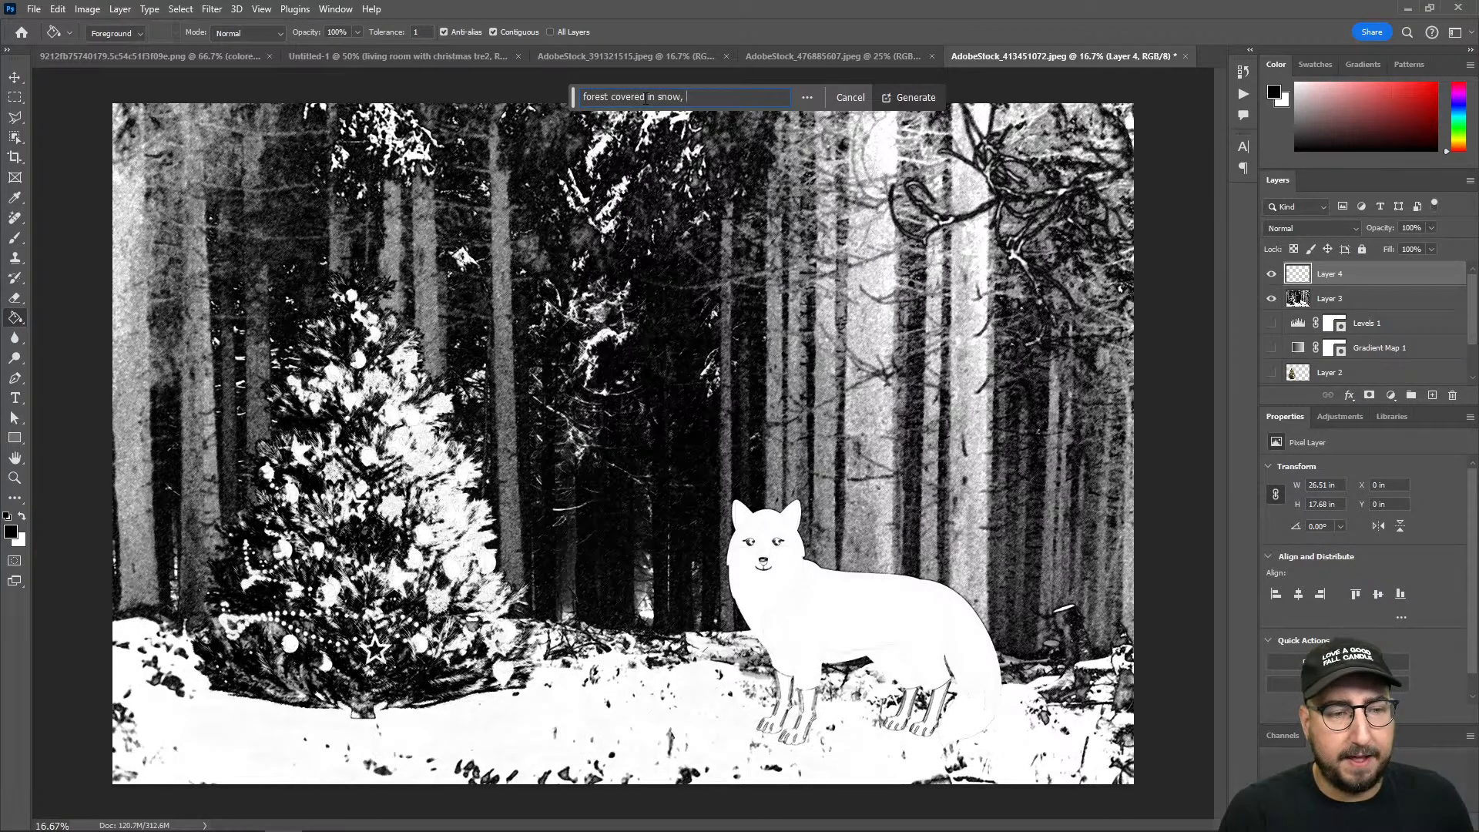
text( christ)
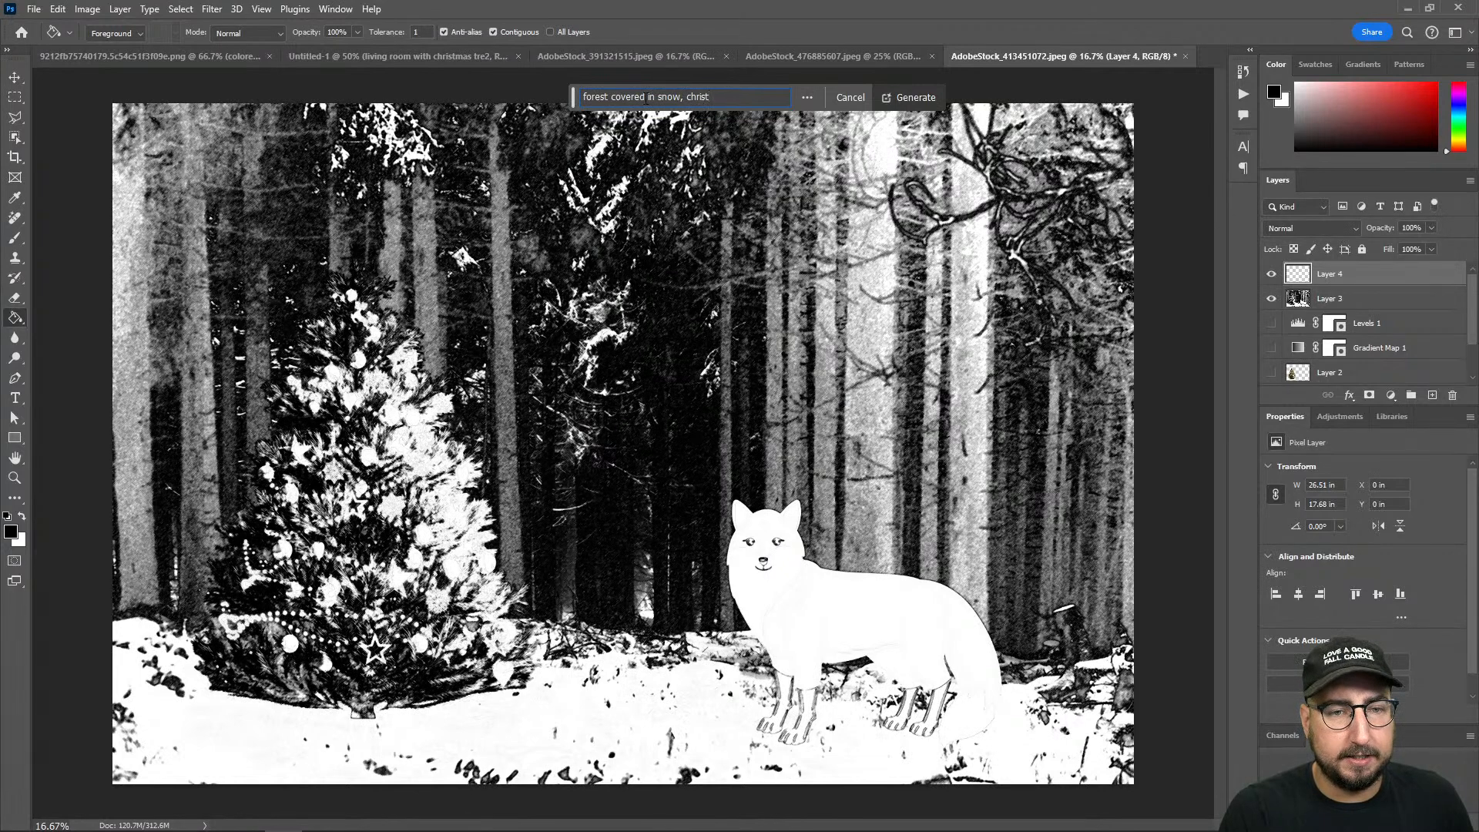
text(mas tree)
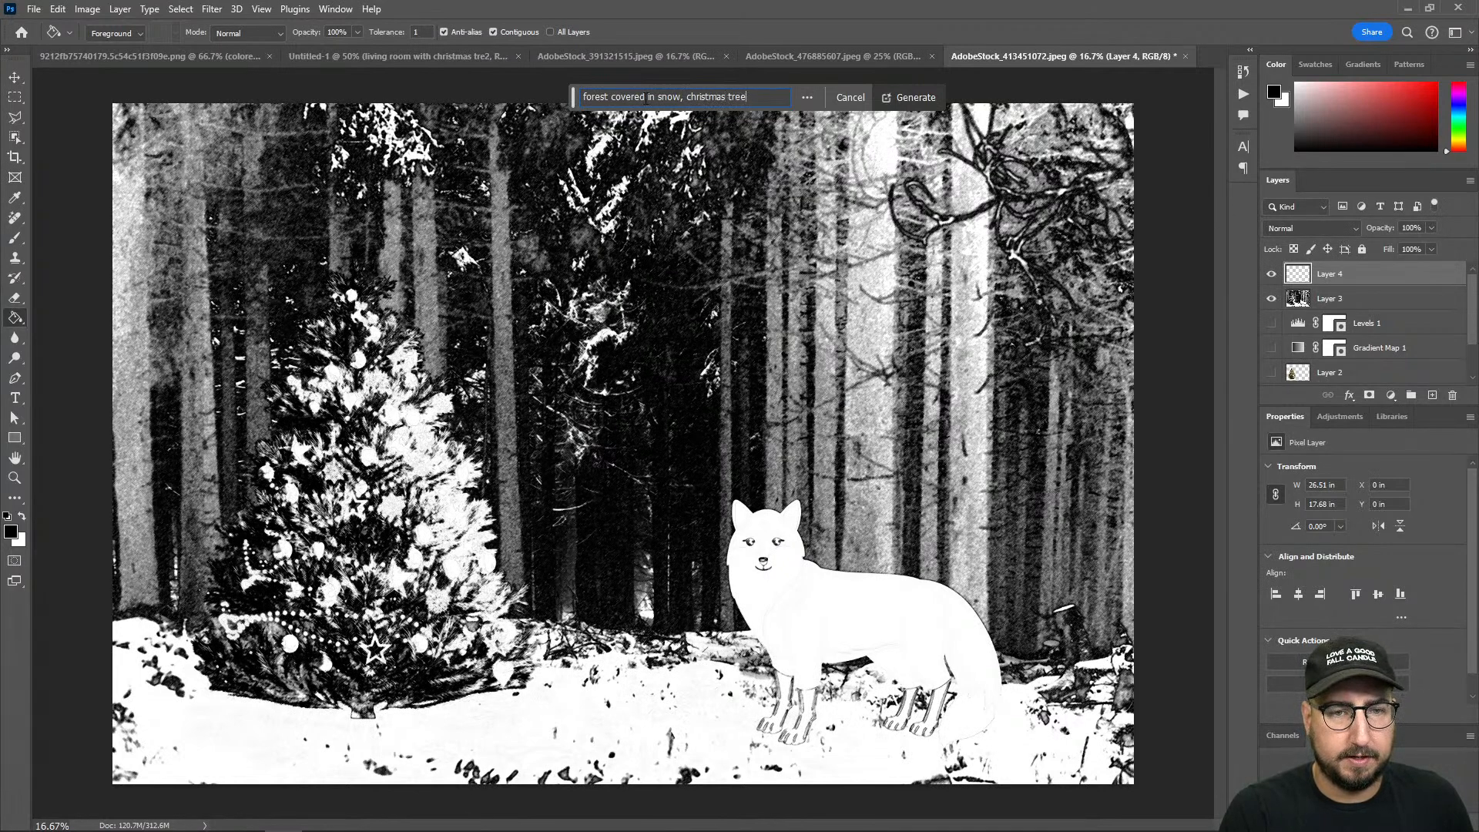
text( with decoratio)
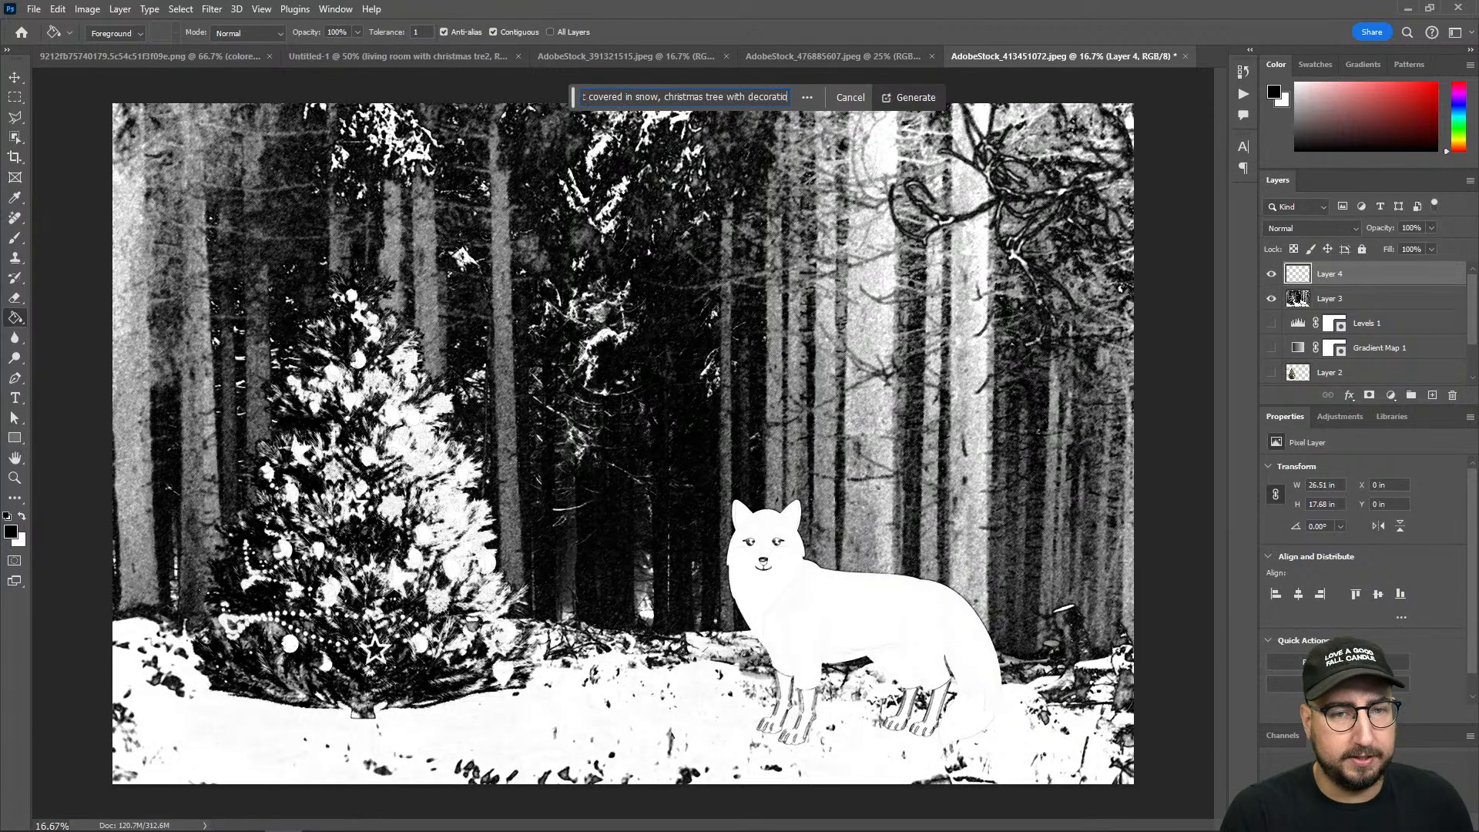
text(ns on the)
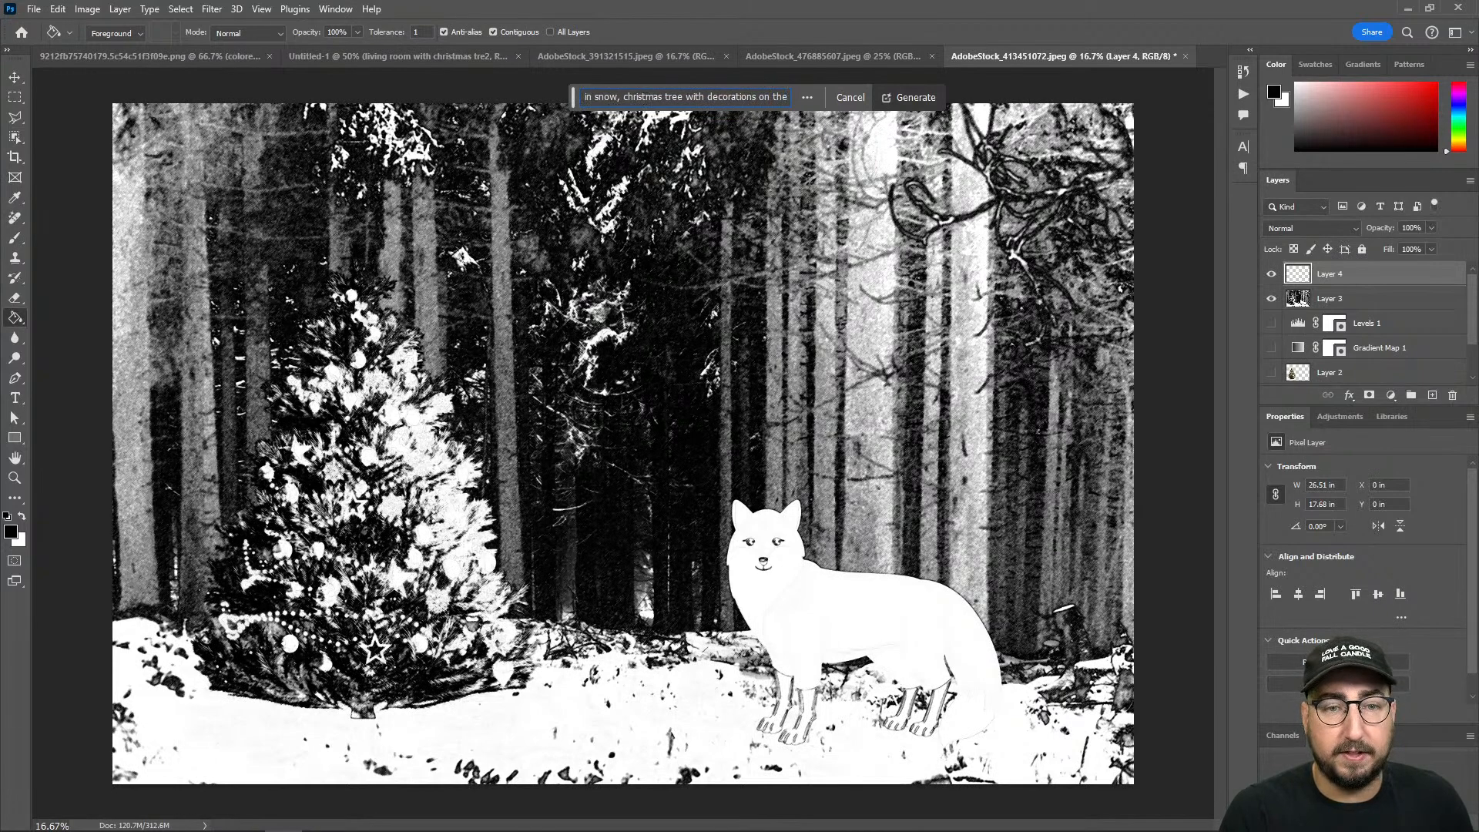
text( left, )
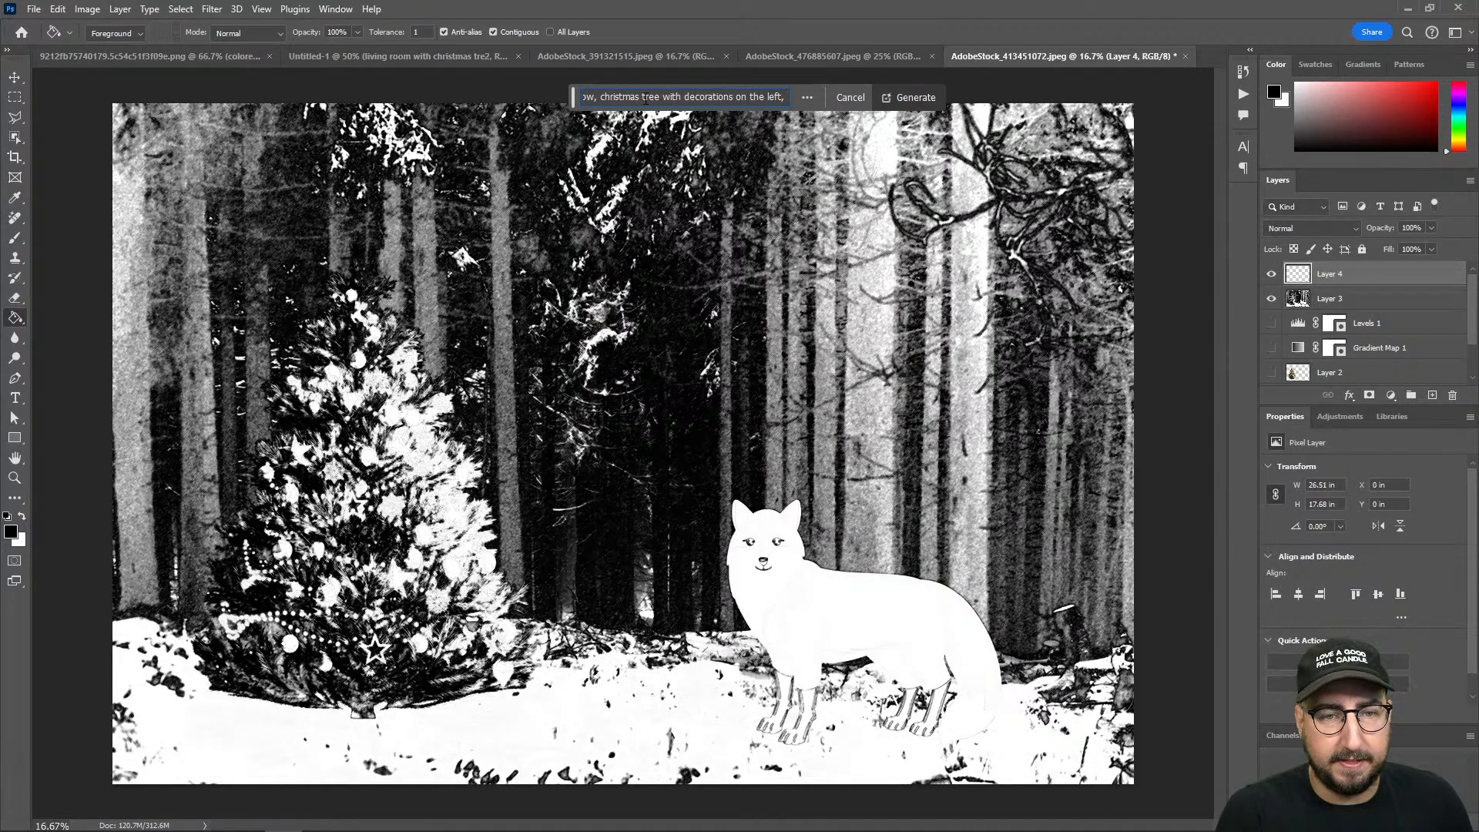
Step: Extend the prompt with "red fox forward on the right, trees in the background, snow covered ground,"
text(red fox)
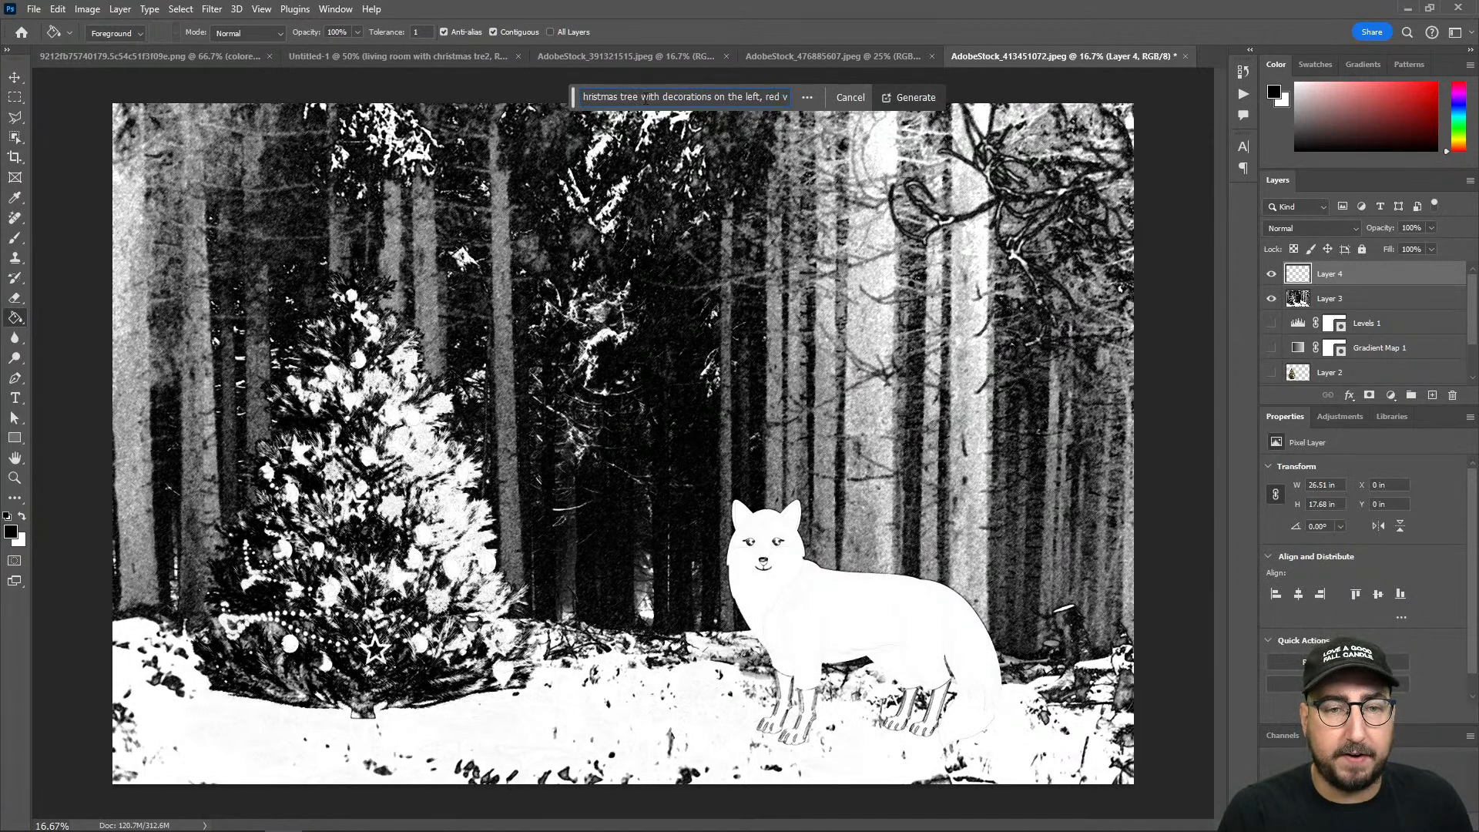
text( l)
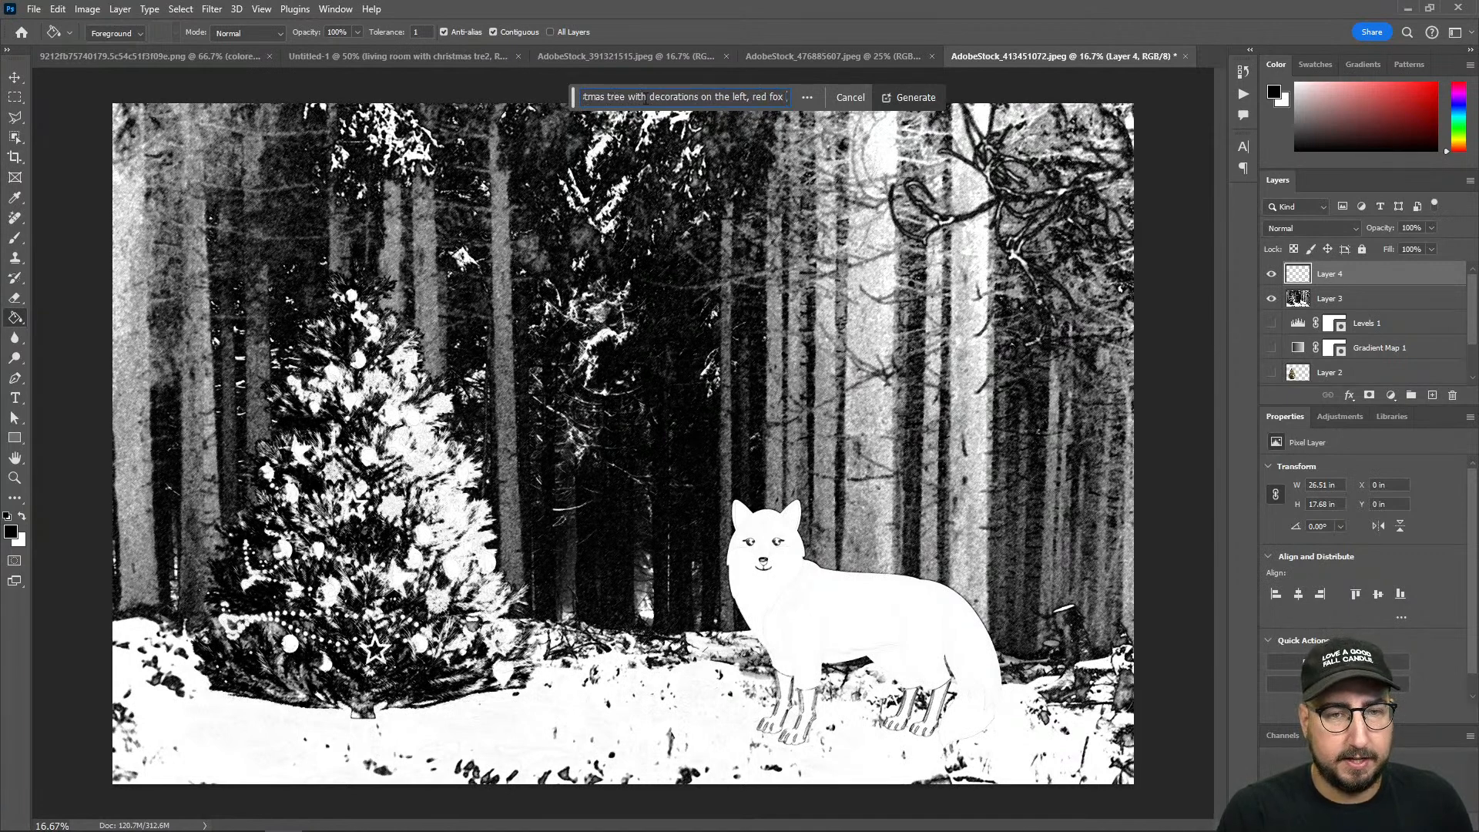
key(BackSpace)
key(BackSpace)
text(forward on the right, trees in the background)
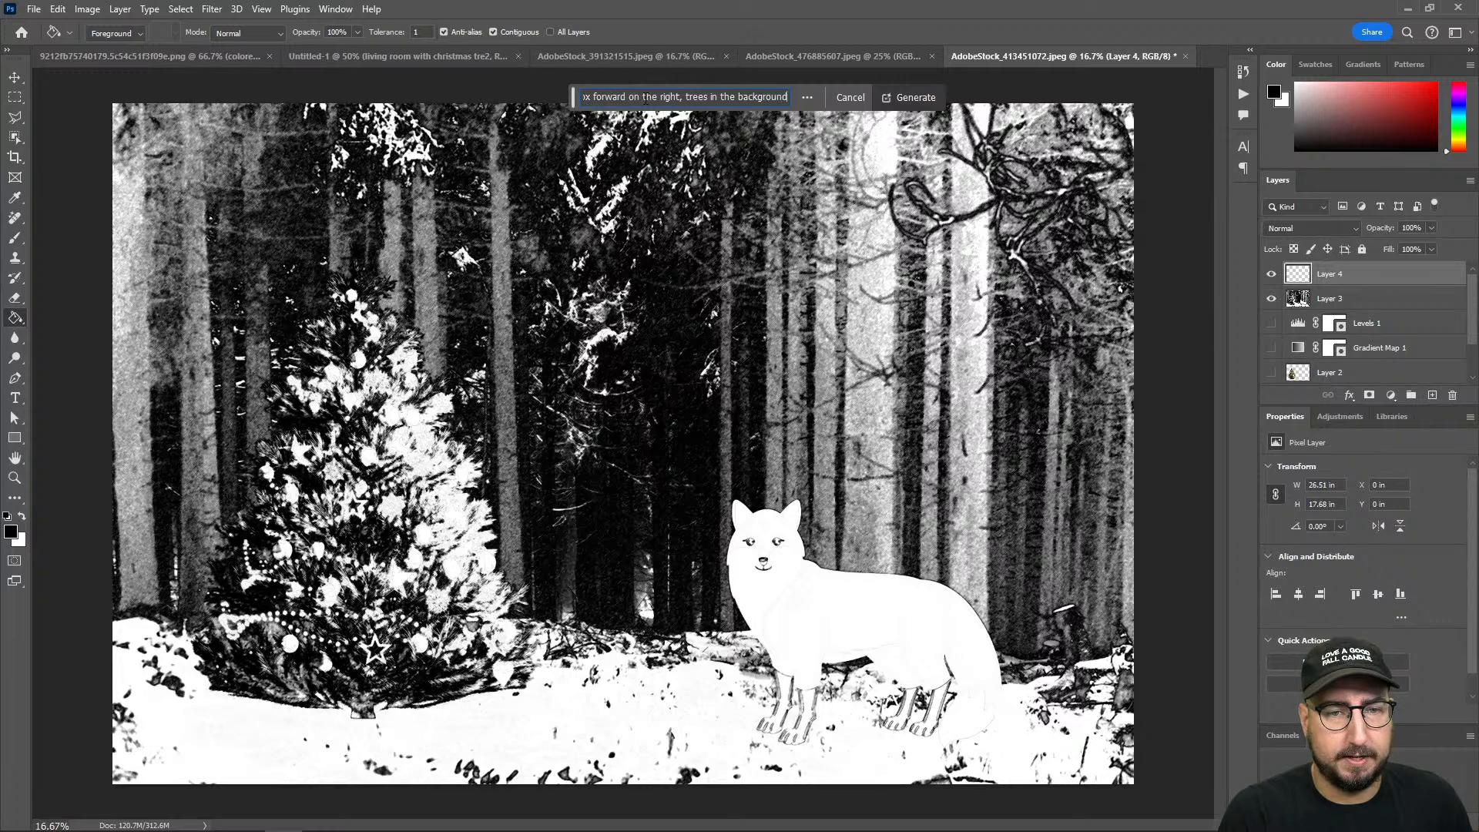
text(covered g)
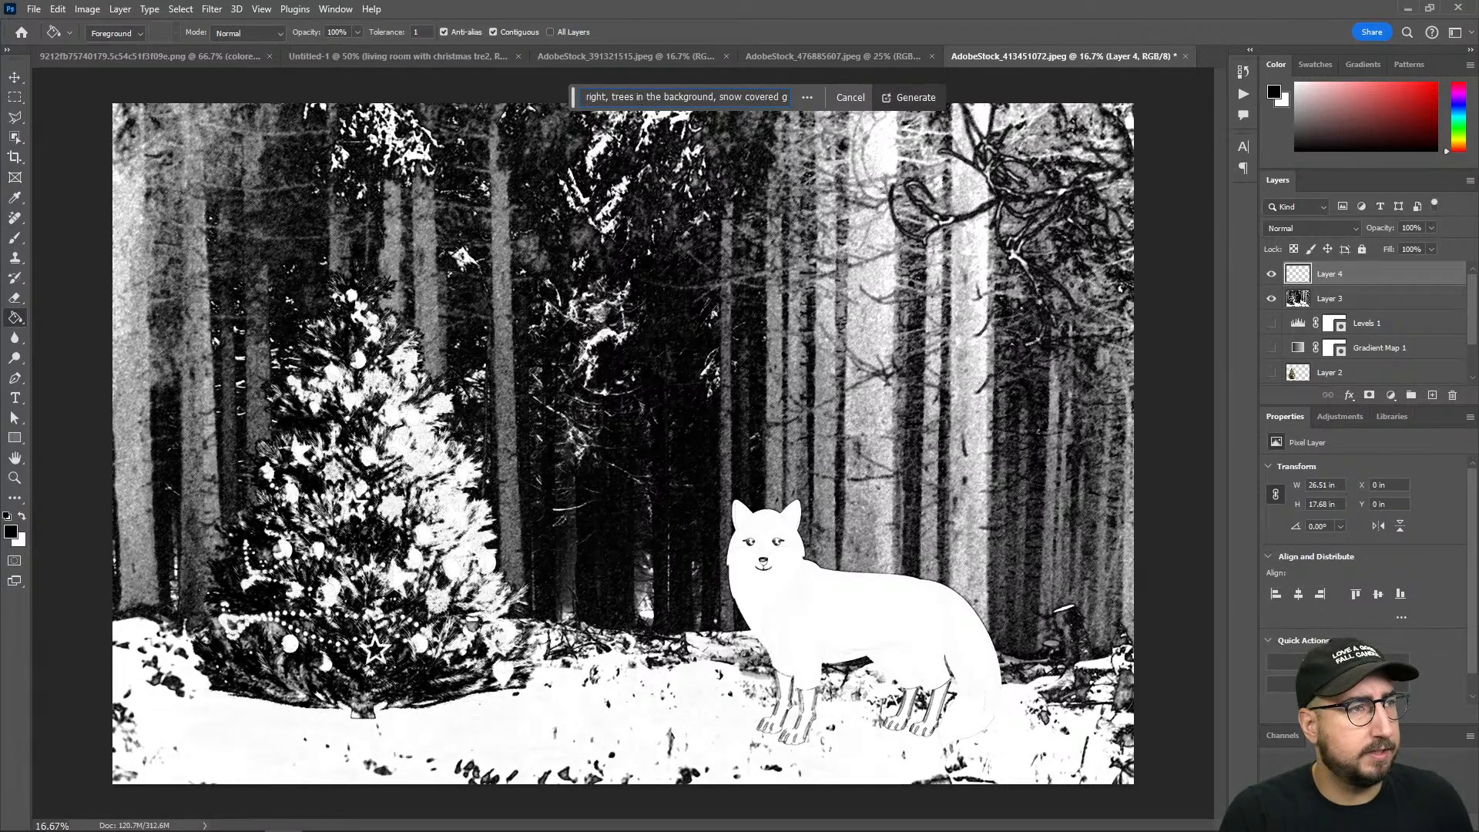
text(round,)
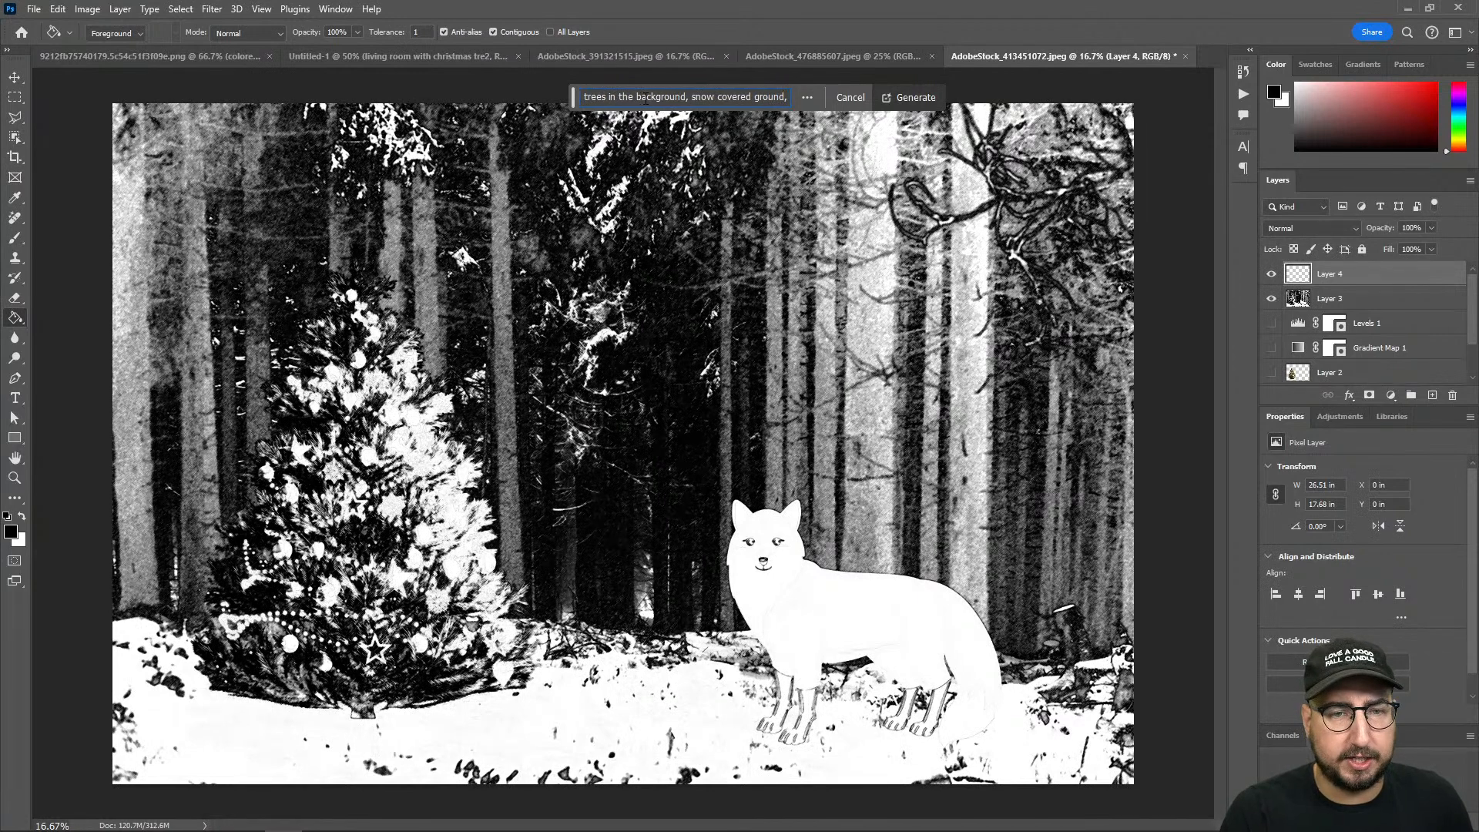
text( photo)
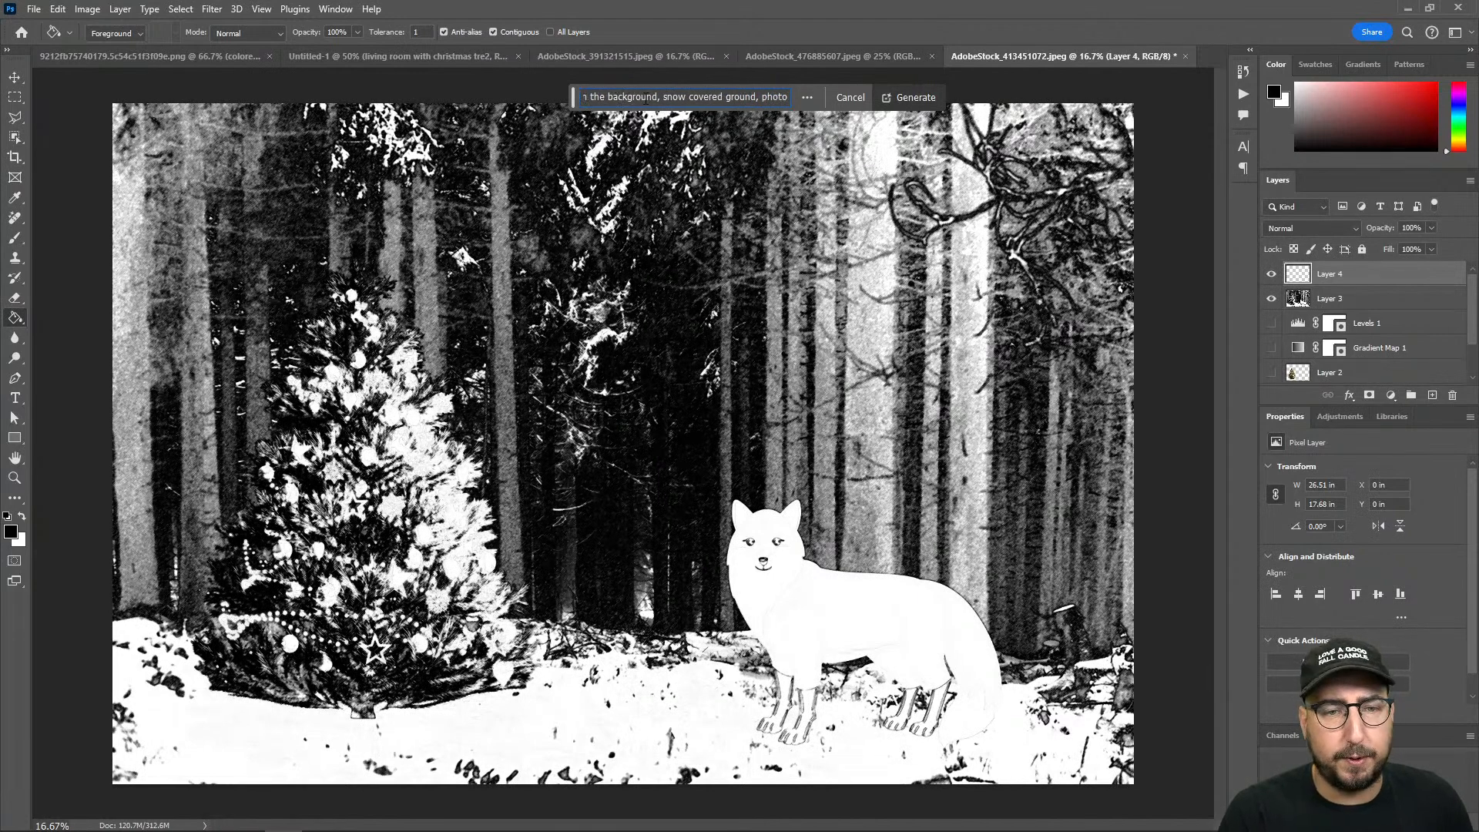
text(rea)
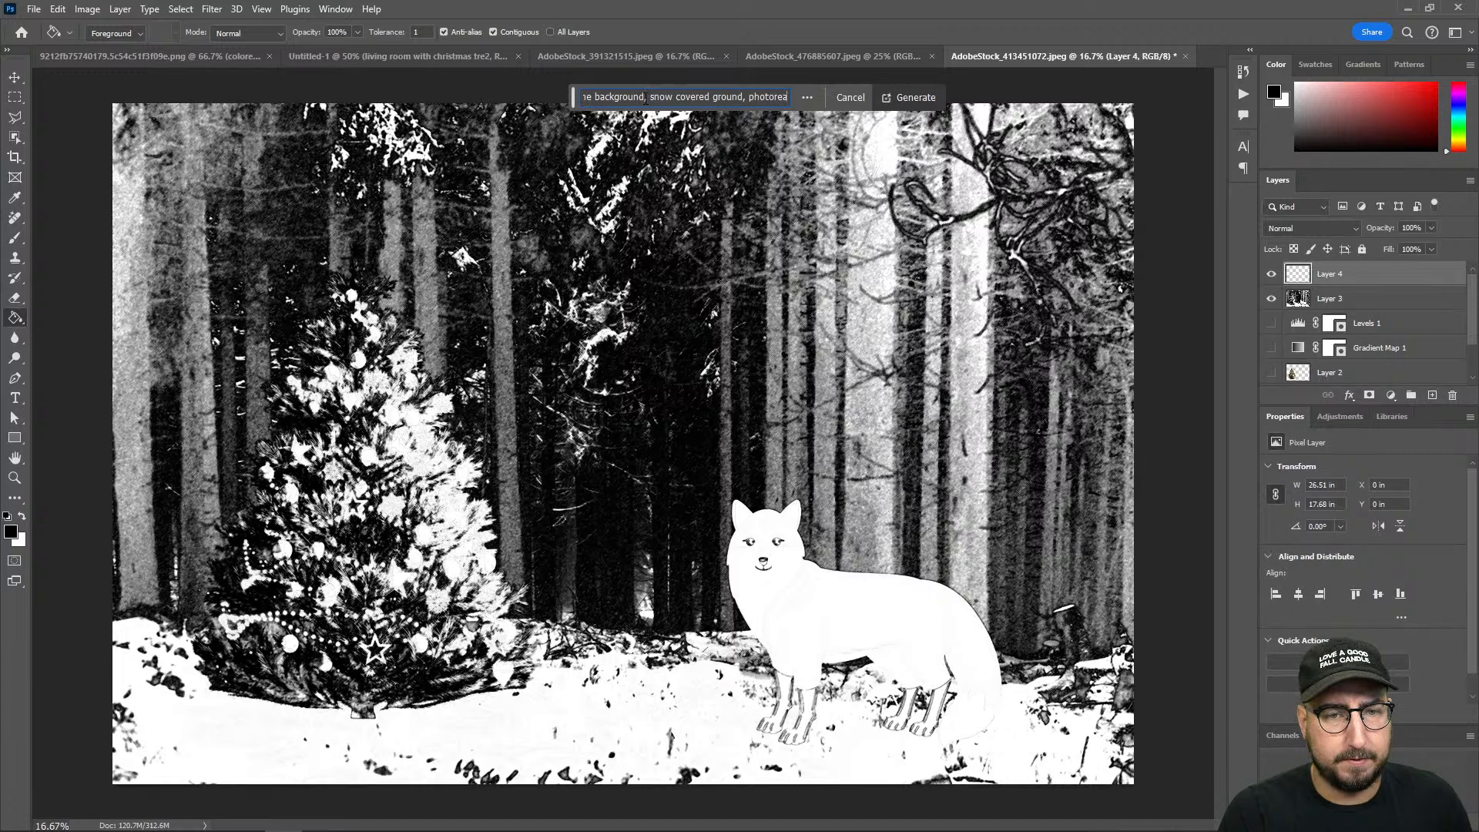
text(listic)
key(BackSpace)
key(BackSpace)
key(BackSpace)
key(BackSpace)
key(BackSpace)
key(BackSpace)
key(BackSpace)
key(BackSpace)
key(BackSpace)
key(BackSpace)
key(BackSpace)
key(BackSpace)
key(BackSpace)
key(BackSpace)
key(BackSpace)
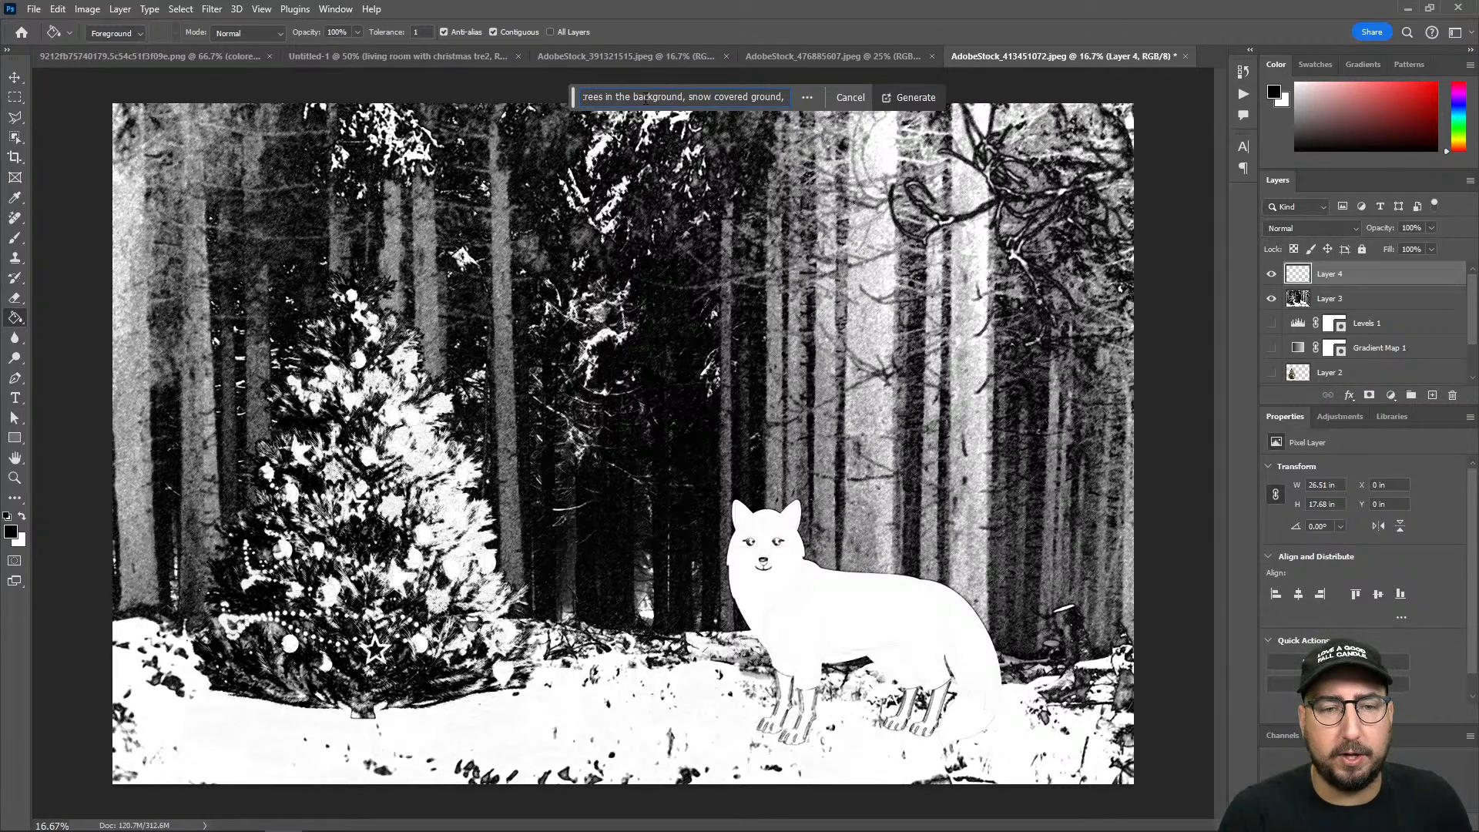
Step: Finish the prompt with "oil painting, bright colors" and generate the fill
text(oil painting)
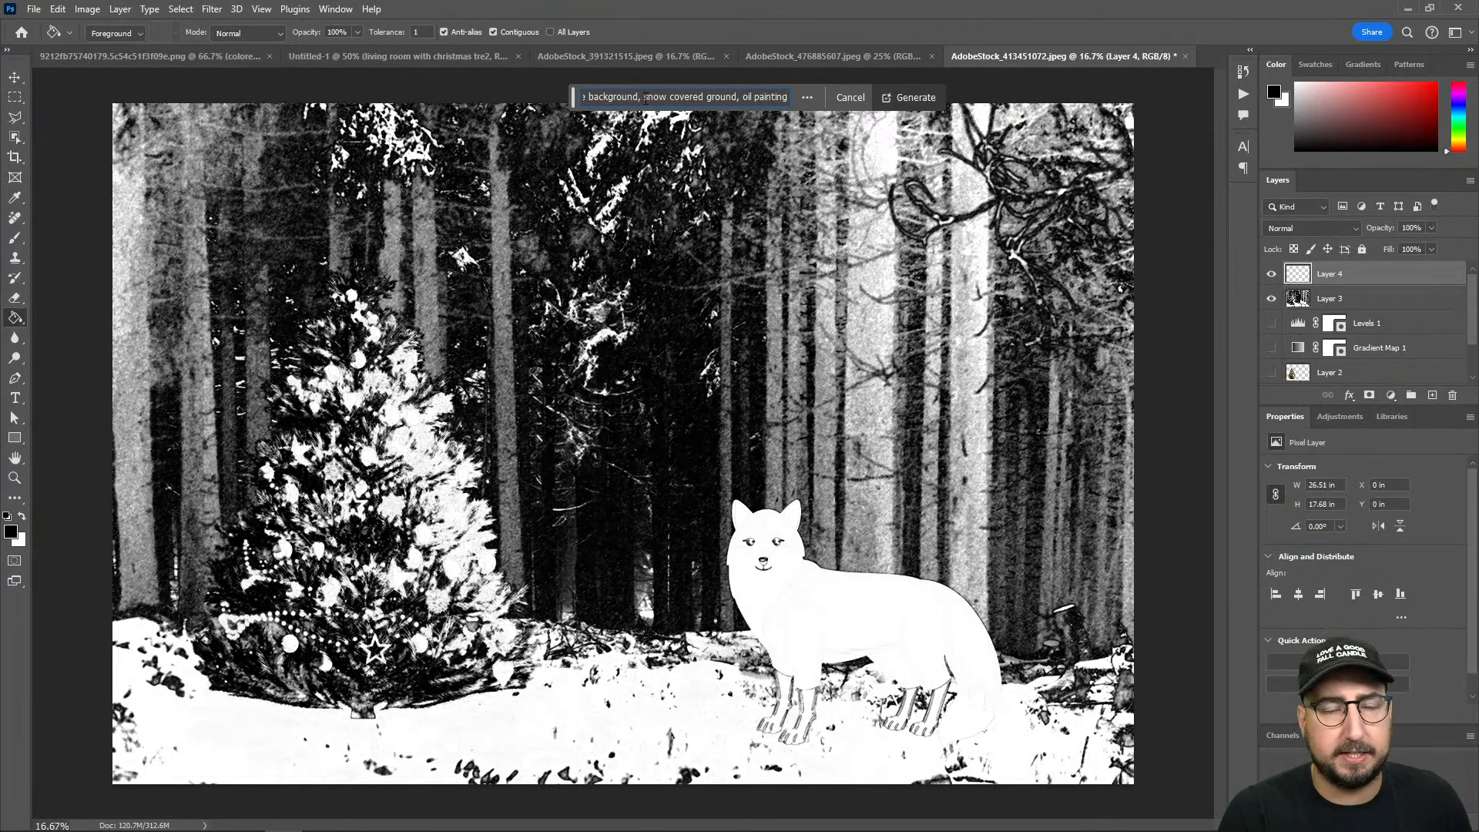
text(, b)
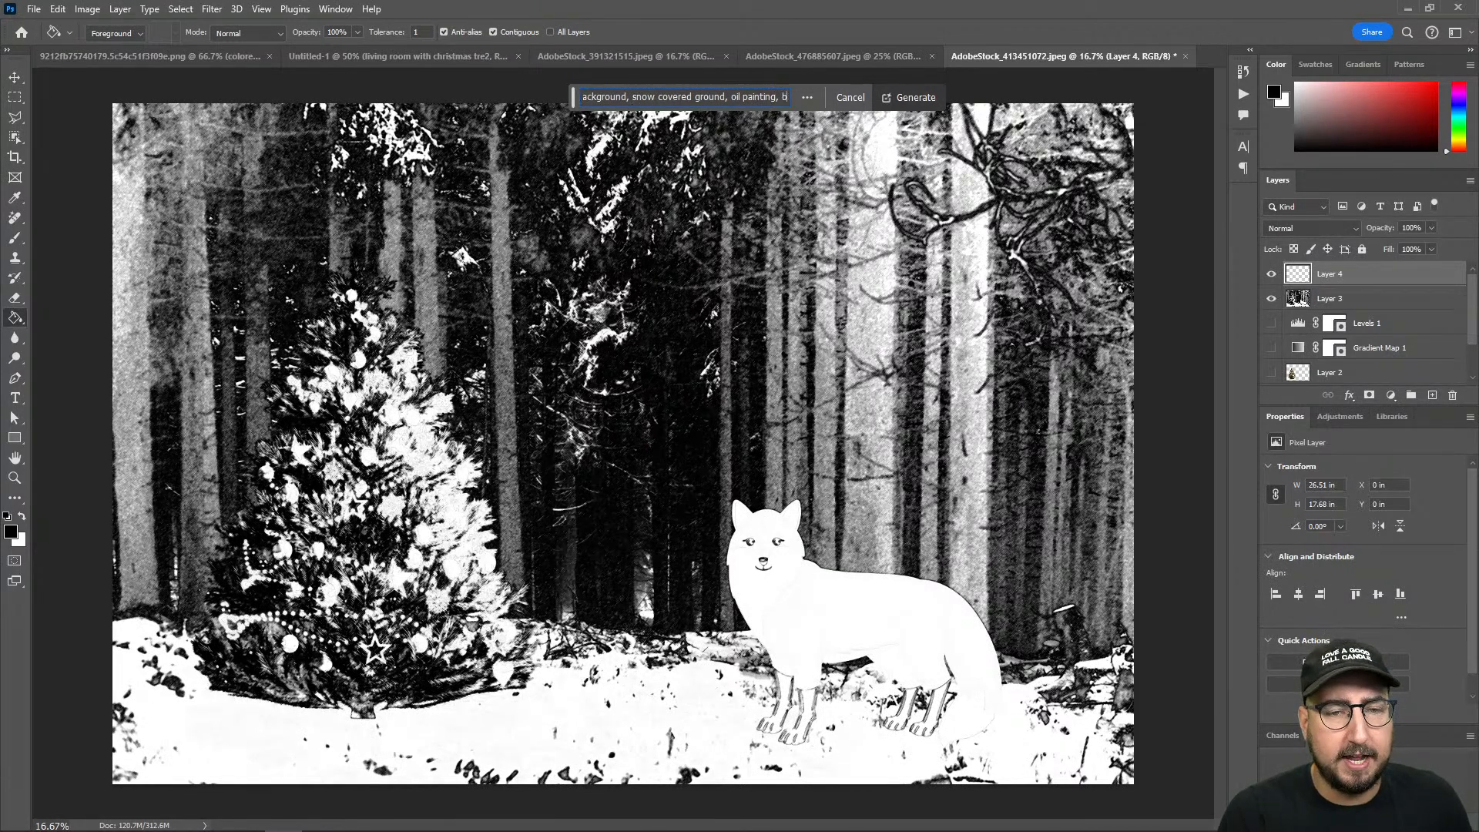
text(right colors)
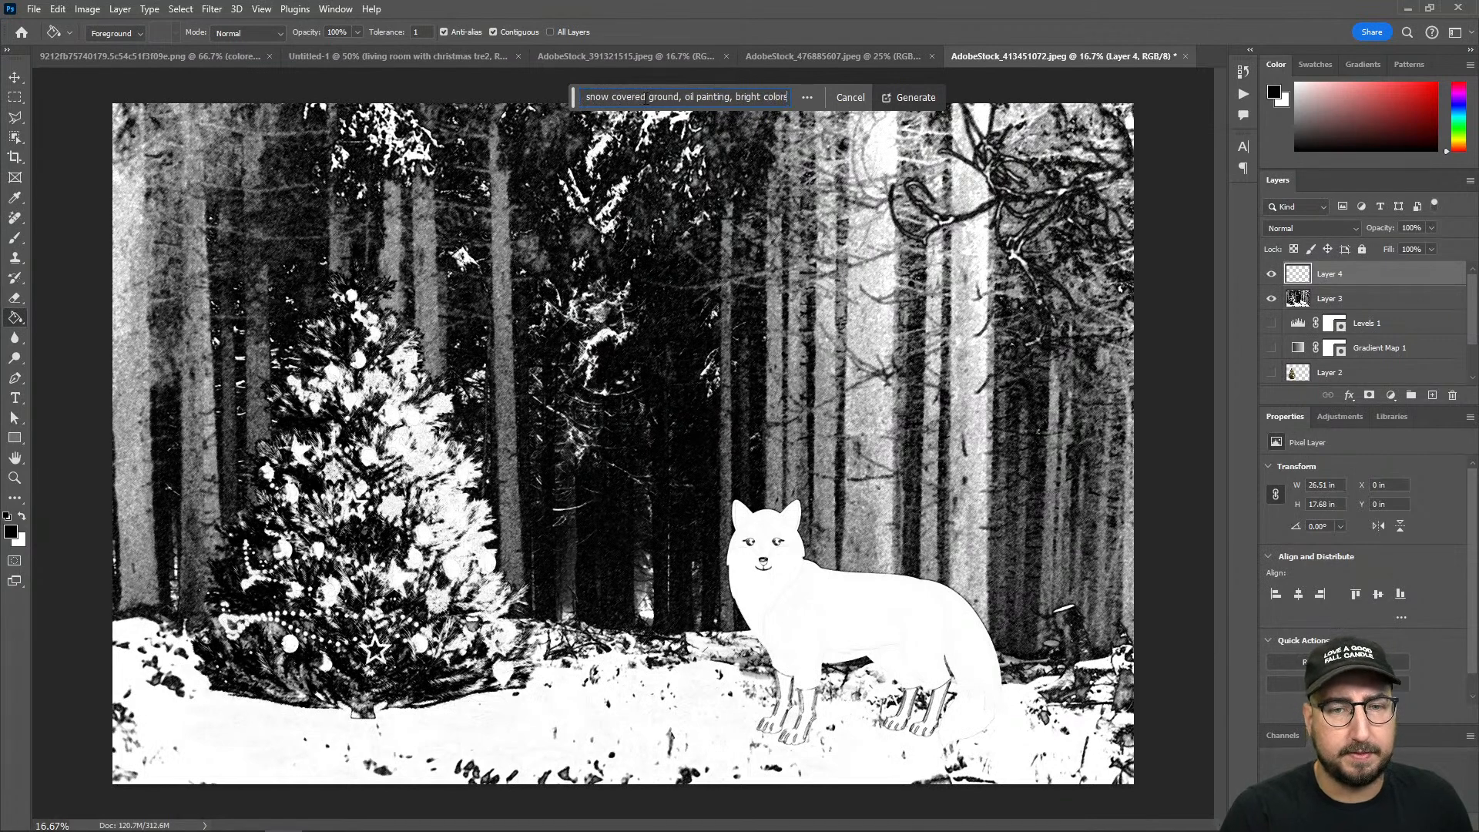
key(Return)
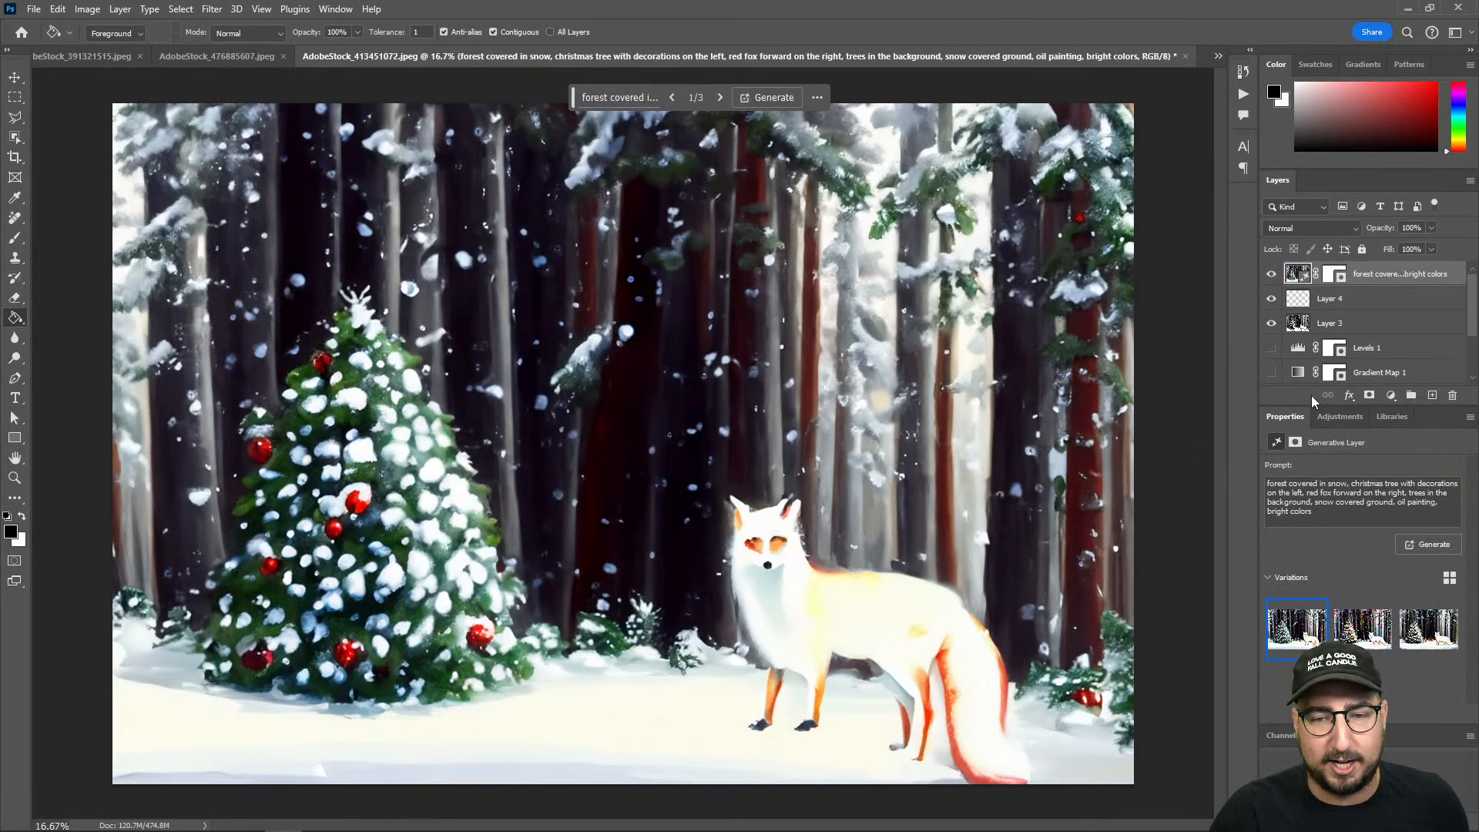
Step: Show the third generated variation and compare it repeatedly with the charcoal image underneath
click(719, 98)
click(719, 98)
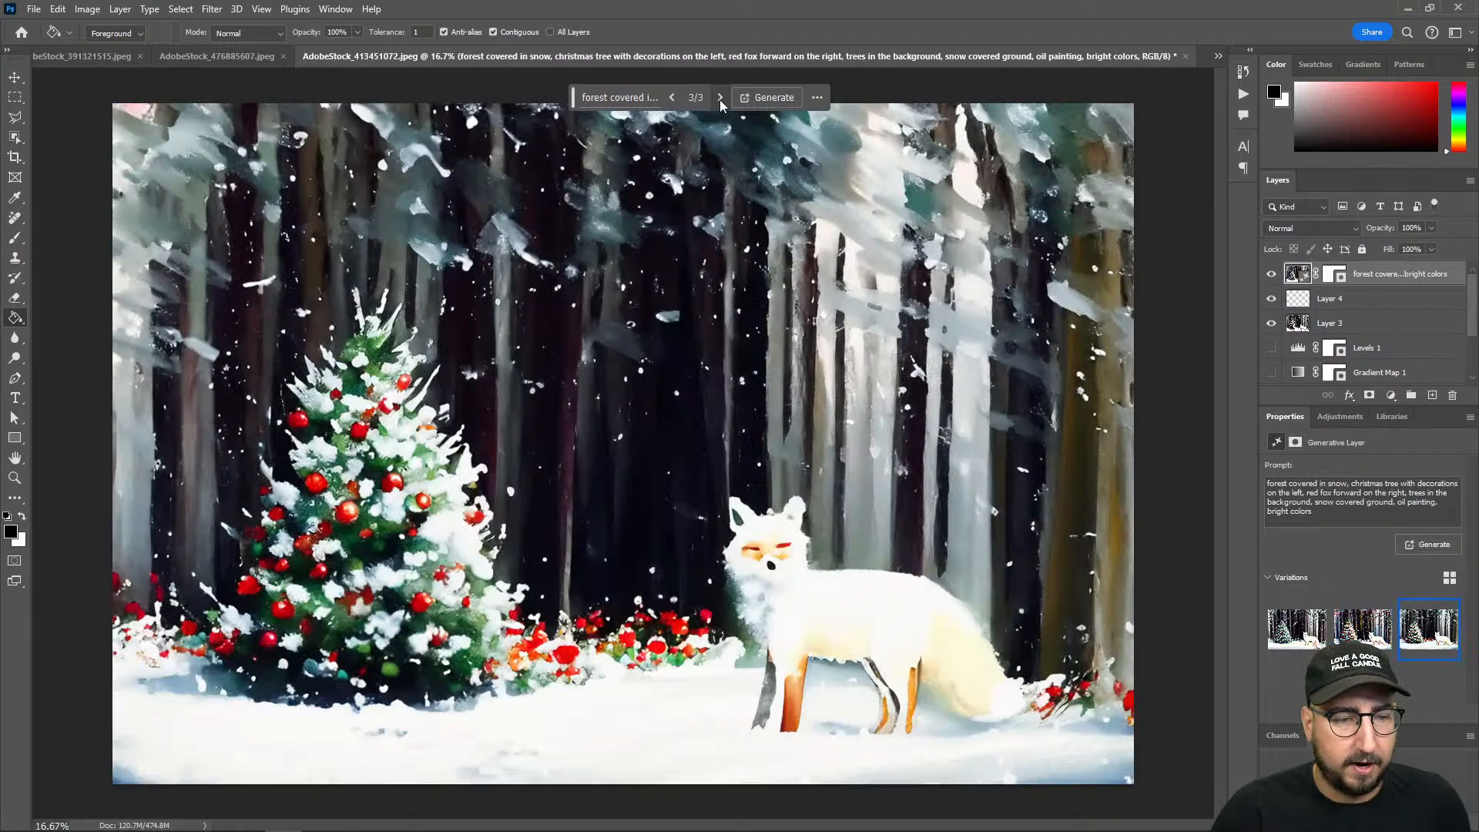
click(1272, 275)
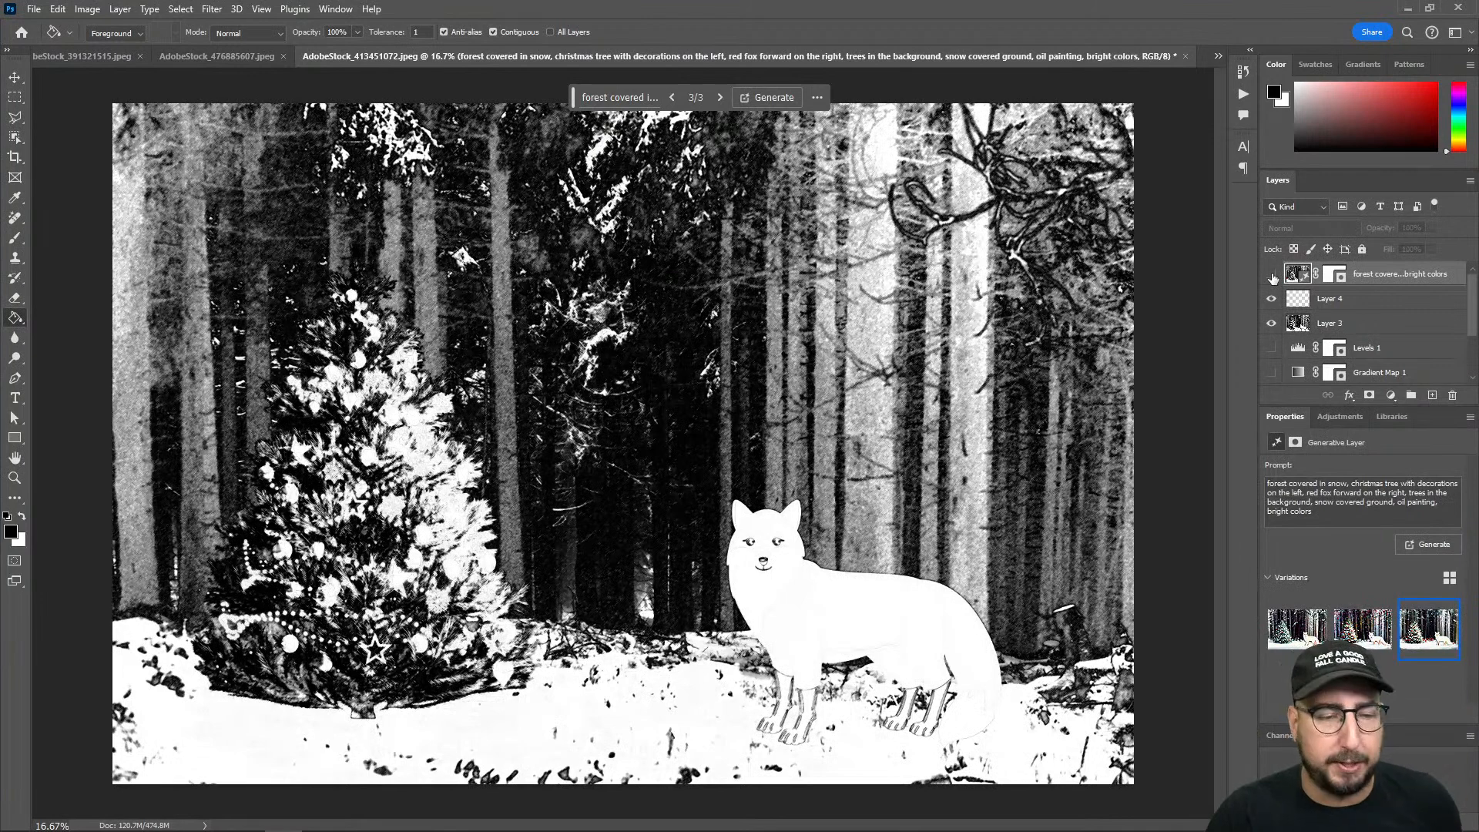
click(1271, 275)
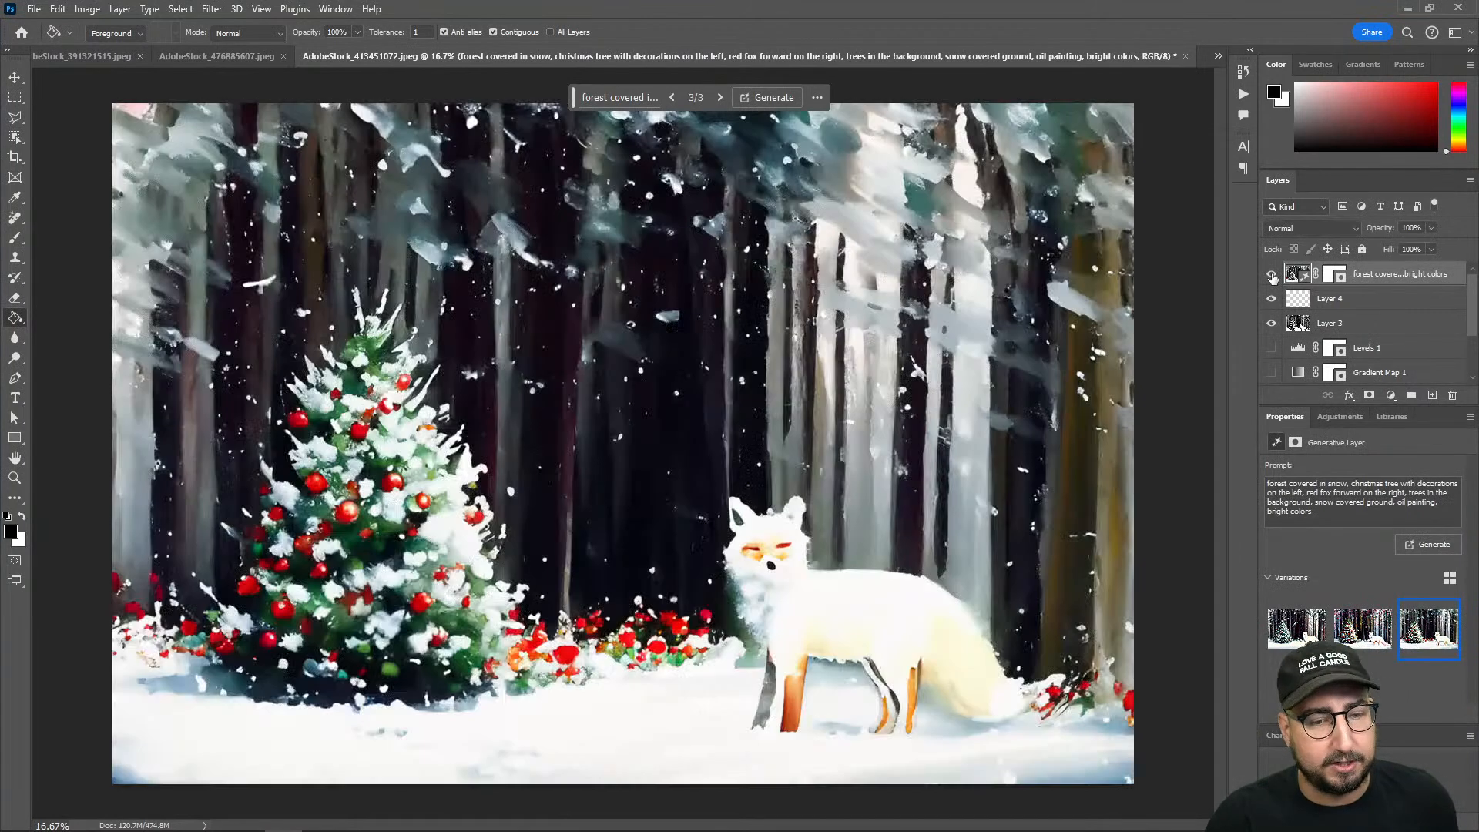
click(1271, 275)
click(1271, 275)
click(1271, 275)
click(1272, 275)
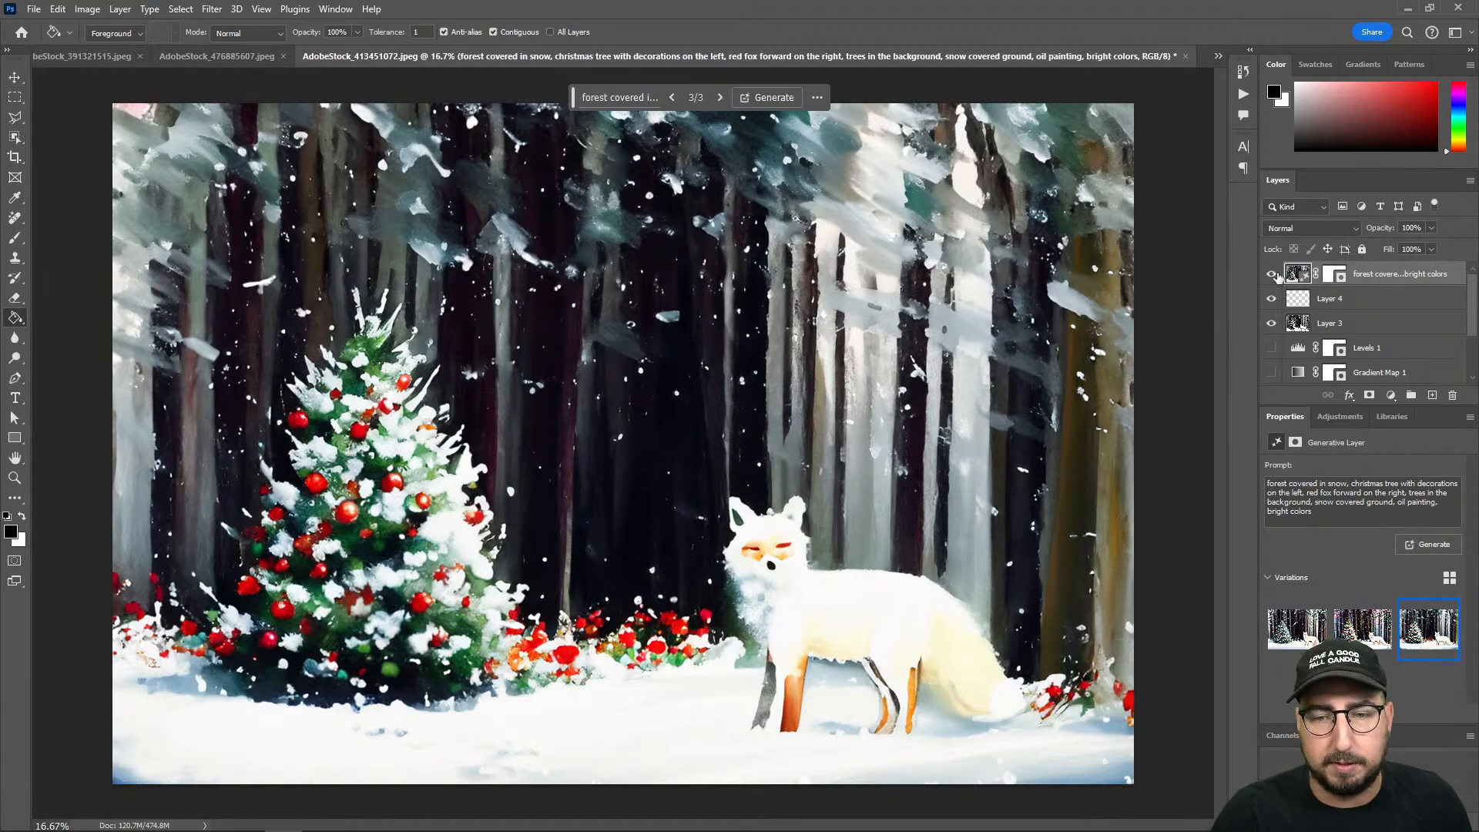
Step: Hide the generated oil-painting layer and make Layer 3, the charcoal image, ready for painting with the Brush
click(1271, 274)
click(1344, 325)
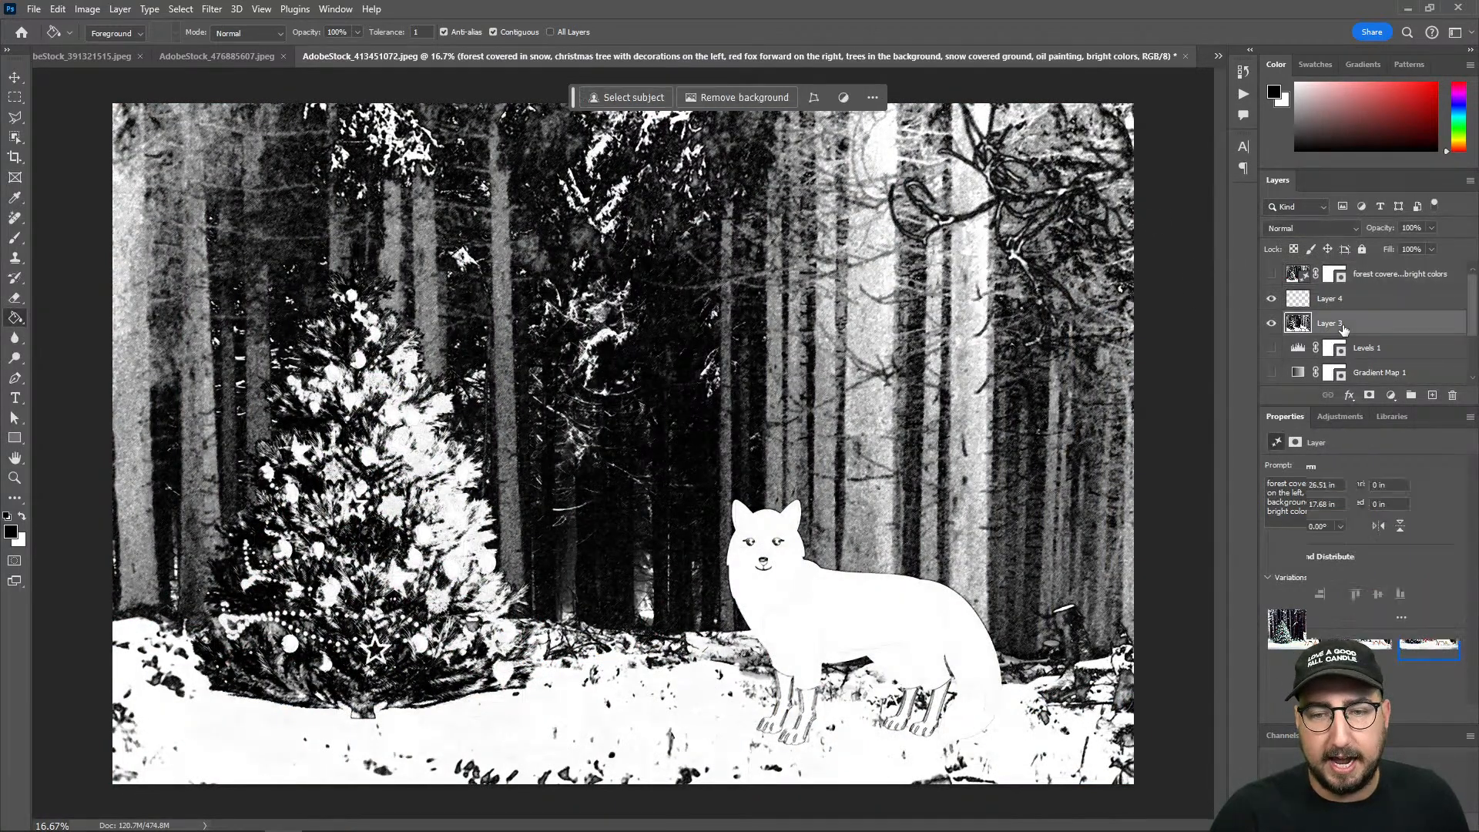
key(b)
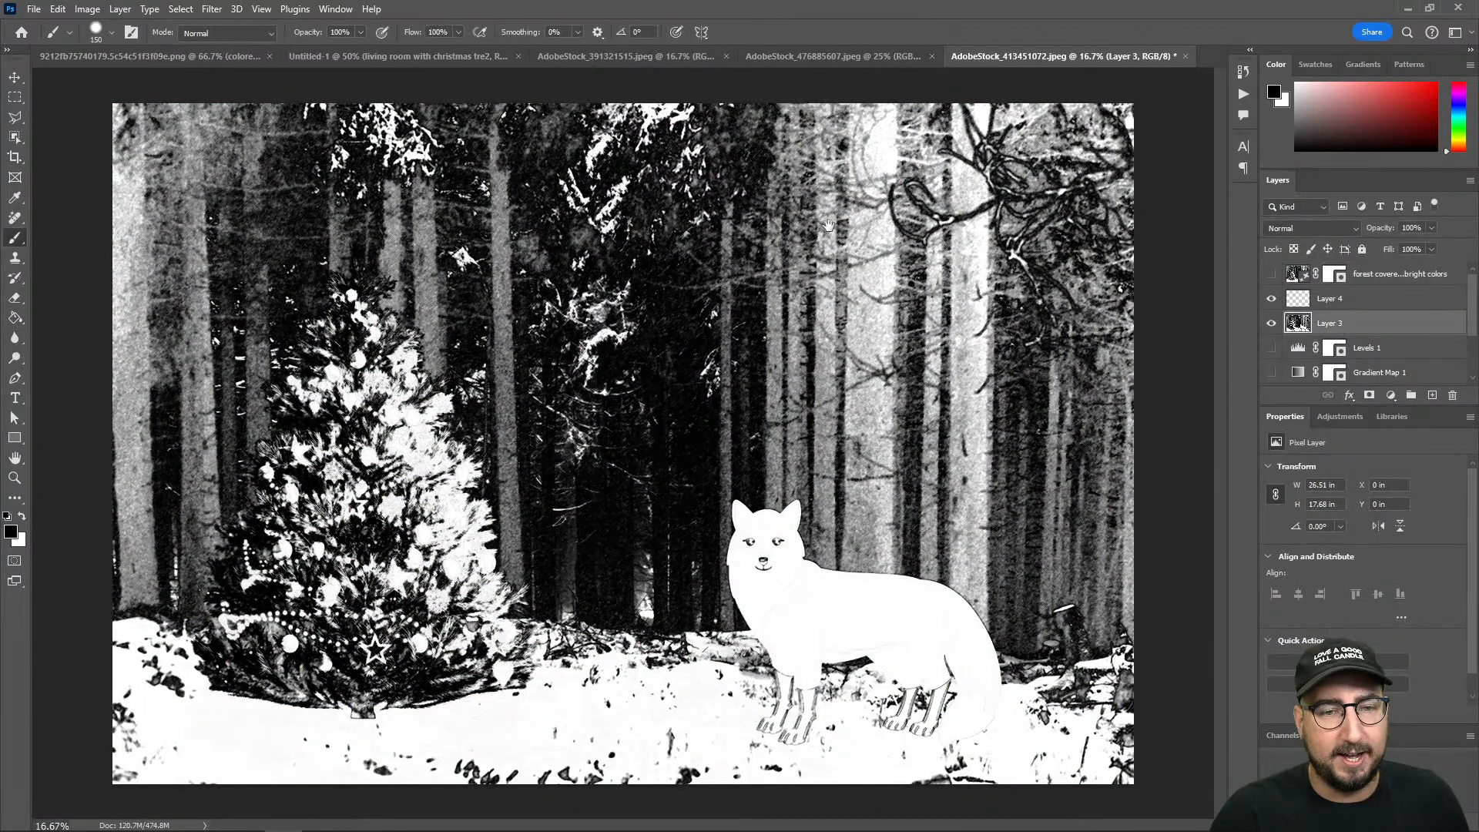
Step: Set the foreground color to bright green, hex 27c911
click(10, 531)
click(428, 348)
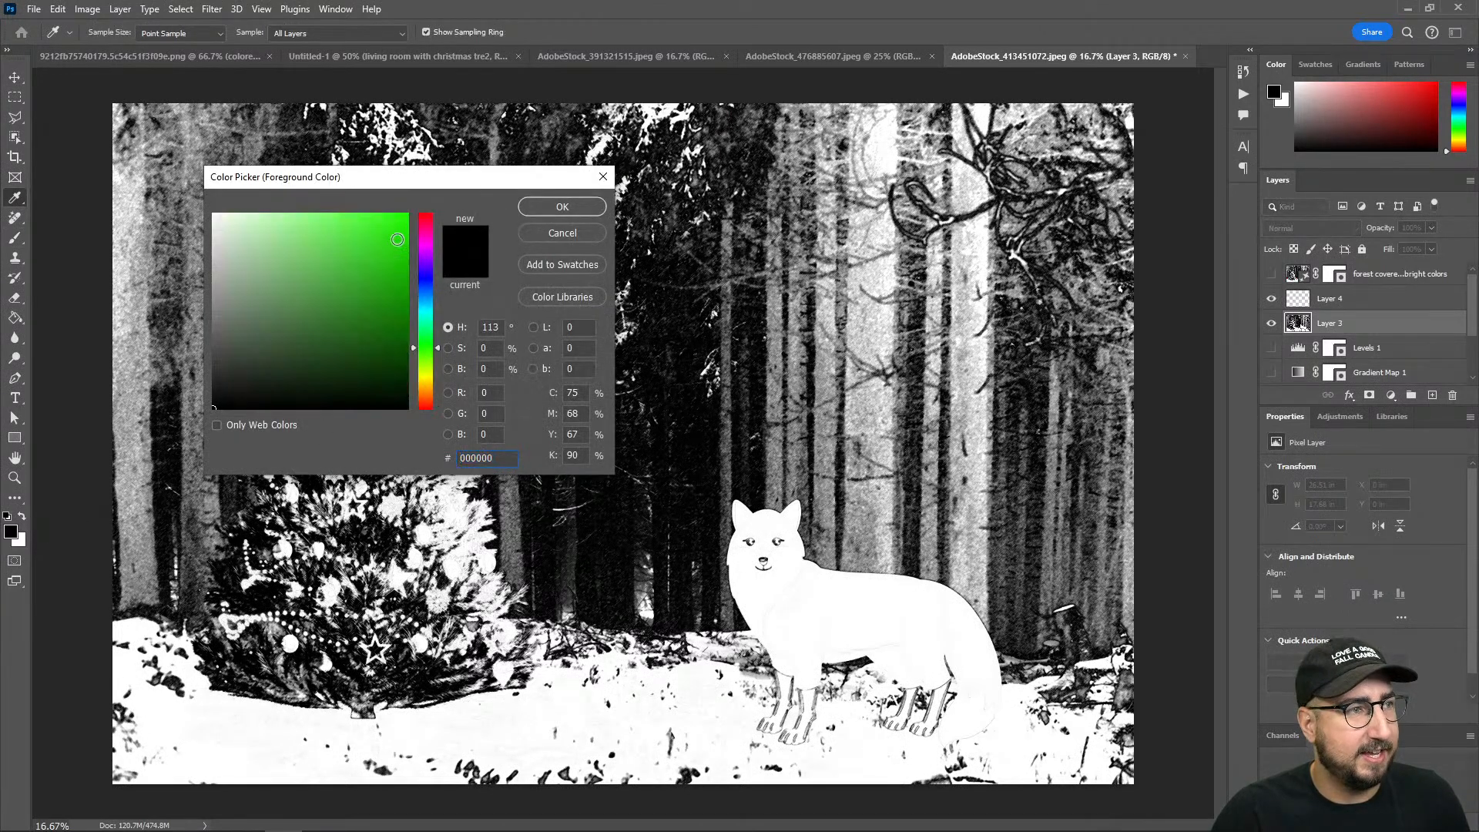
click(397, 239)
click(563, 207)
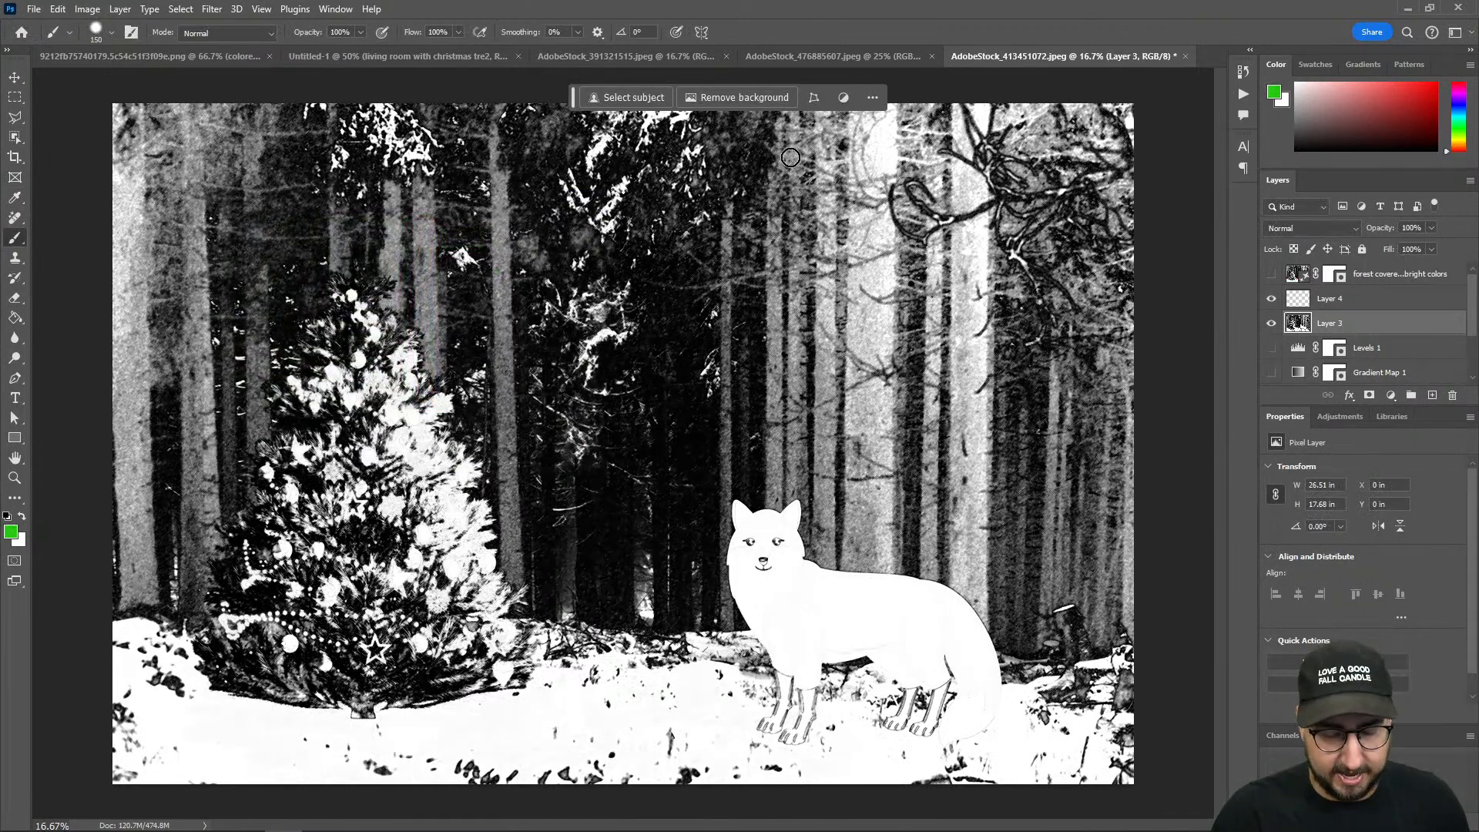
Step: Enlarge the brush to 500 px and paint green foliage over the upper right treetops on Layer 3
key(bracketright)
key(bracketright)
key(bracketright)
key(bracketright)
key(bracketright)
key(bracketright)
mouse_move(924, 123)
mouse_down()
mouse_move(679, 235)
mouse_move(634, 321)
mouse_move(747, 208)
mouse_move(775, 325)
mouse_move(838, 193)
mouse_move(667, 140)
mouse_move(954, 202)
mouse_move(890, 176)
mouse_move(860, 250)
mouse_move(870, 190)
mouse_move(845, 160)
mouse_move(760, 138)
mouse_move(889, 93)
mouse_move(791, 115)
mouse_move(709, 111)
mouse_move(751, 130)
mouse_move(986, 91)
mouse_move(873, 164)
mouse_move(1033, 132)
mouse_move(1114, 171)
mouse_move(988, 174)
mouse_move(953, 157)
mouse_move(1030, 207)
mouse_move(1035, 145)
mouse_move(1136, 112)
mouse_move(1062, 105)
mouse_move(1104, 112)
mouse_move(638, 172)
mouse_move(595, 217)
mouse_up()
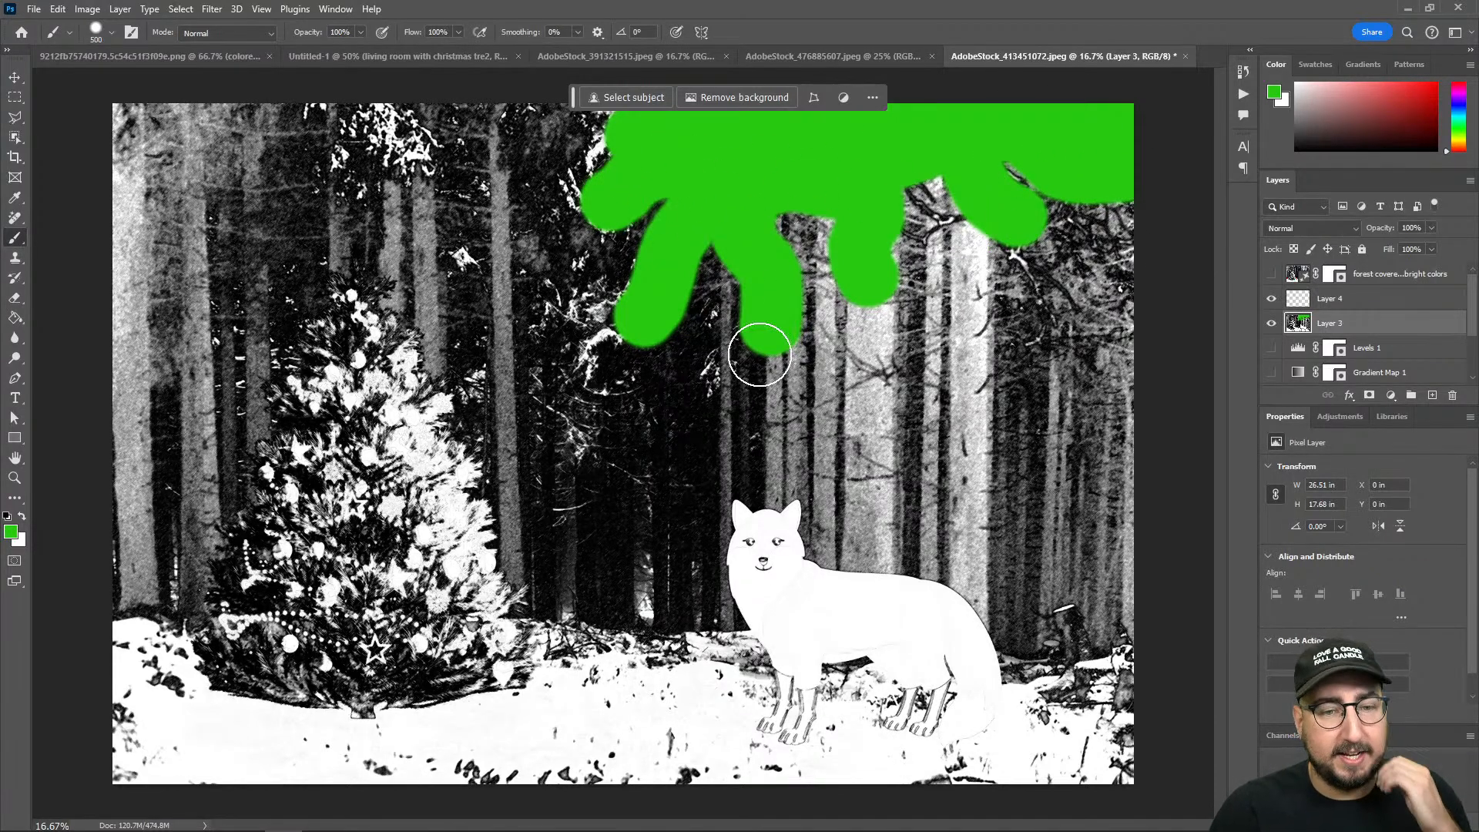
Step: Set the foreground color to a golden orange, about hex d89d1e, for painting with the Brush
click(15, 535)
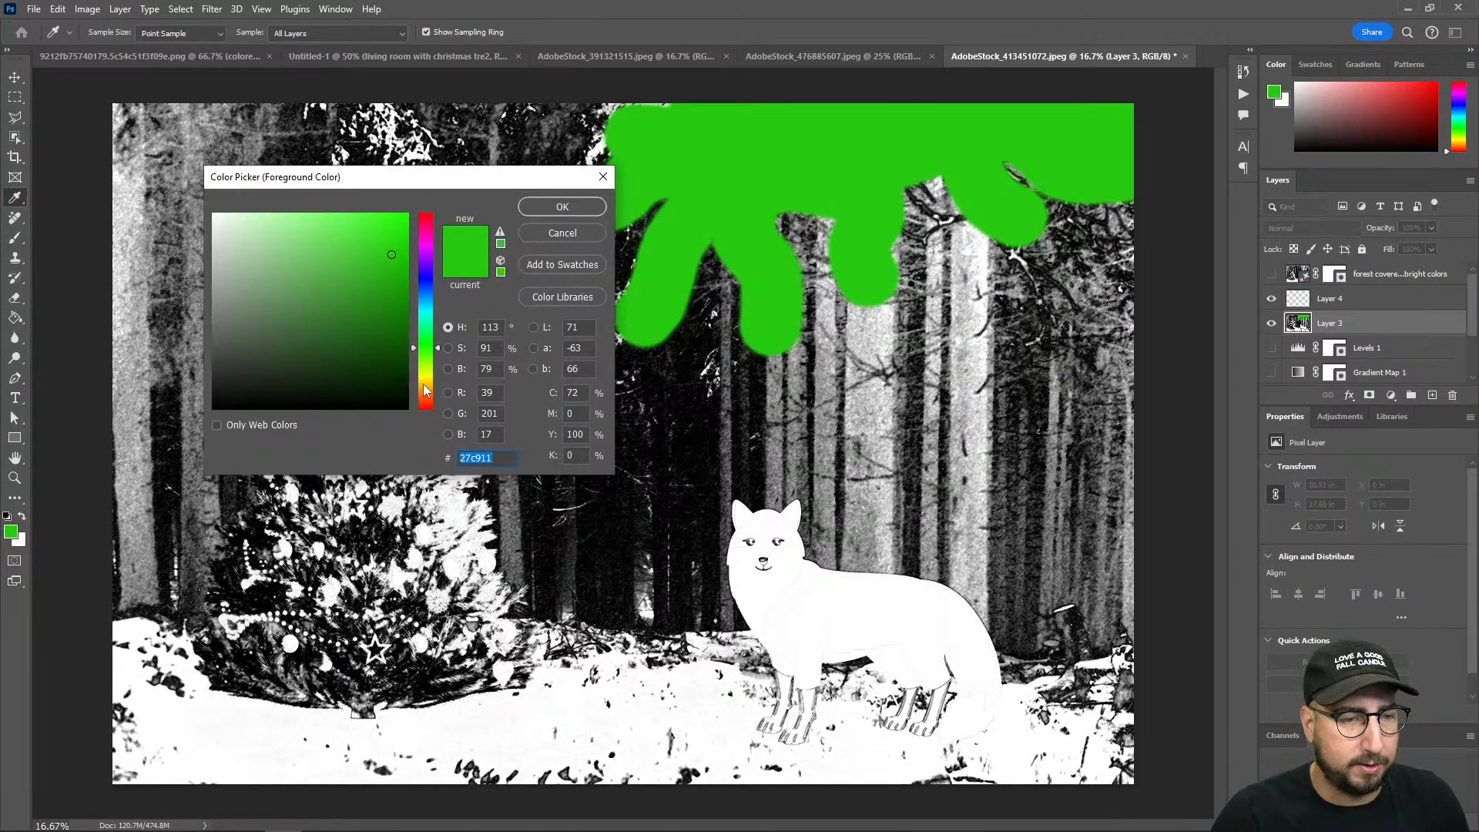
click(424, 385)
click(391, 302)
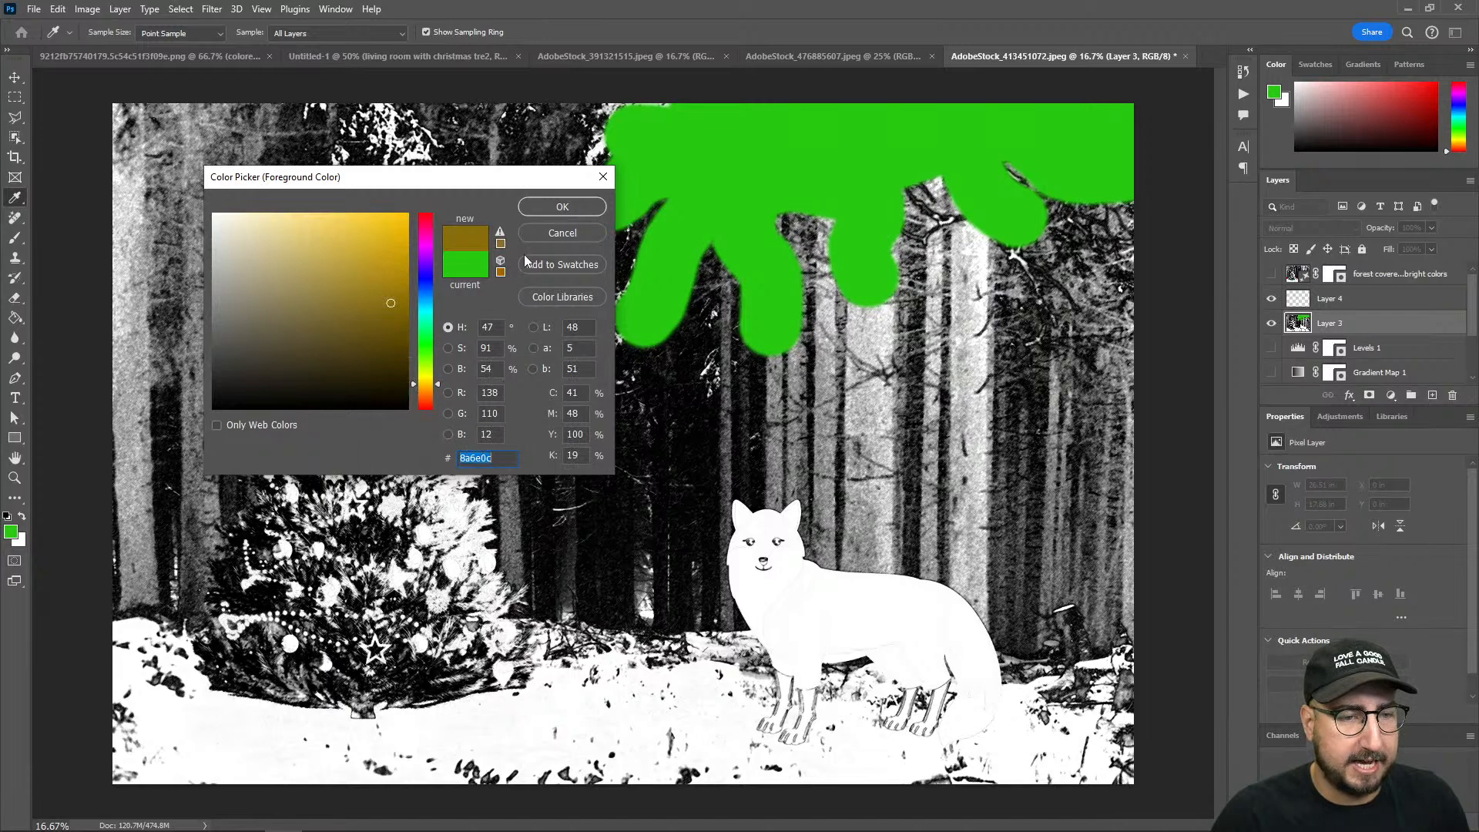
click(417, 387)
click(387, 240)
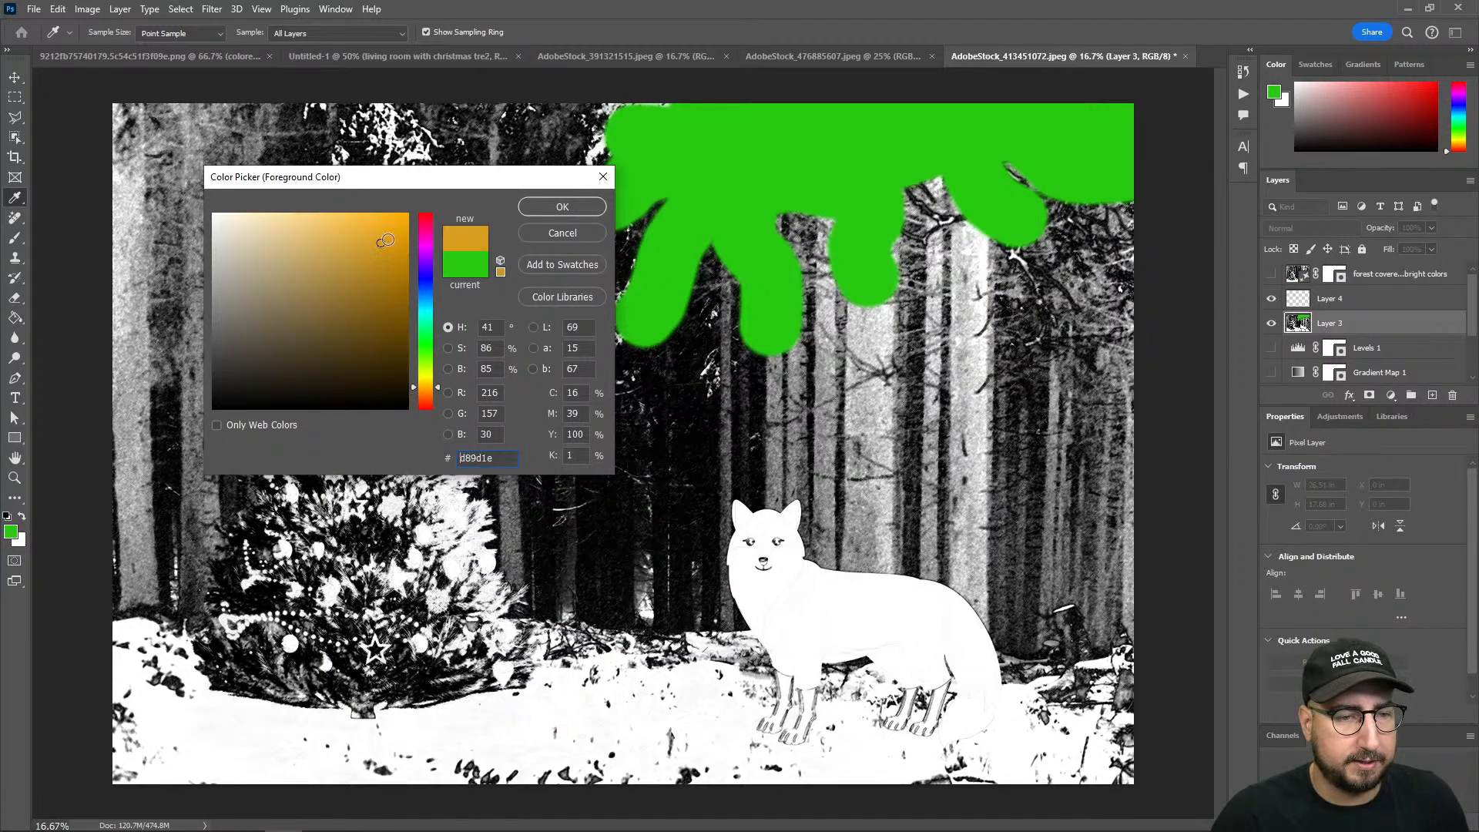
click(552, 212)
key(b)
Step: Paint the fox golden orange directly on Layer 3 and set that layer's blend mode to Multiply
mouse_move(770, 539)
mouse_down()
mouse_move(791, 697)
mouse_move(791, 575)
mouse_move(818, 613)
mouse_move(914, 607)
mouse_move(962, 654)
mouse_move(874, 593)
mouse_move(823, 598)
mouse_move(900, 645)
mouse_move(924, 692)
mouse_move(931, 652)
mouse_move(974, 678)
mouse_move(968, 710)
mouse_move(762, 548)
mouse_move(778, 530)
mouse_move(862, 611)
mouse_up()
click(1291, 229)
click(1293, 296)
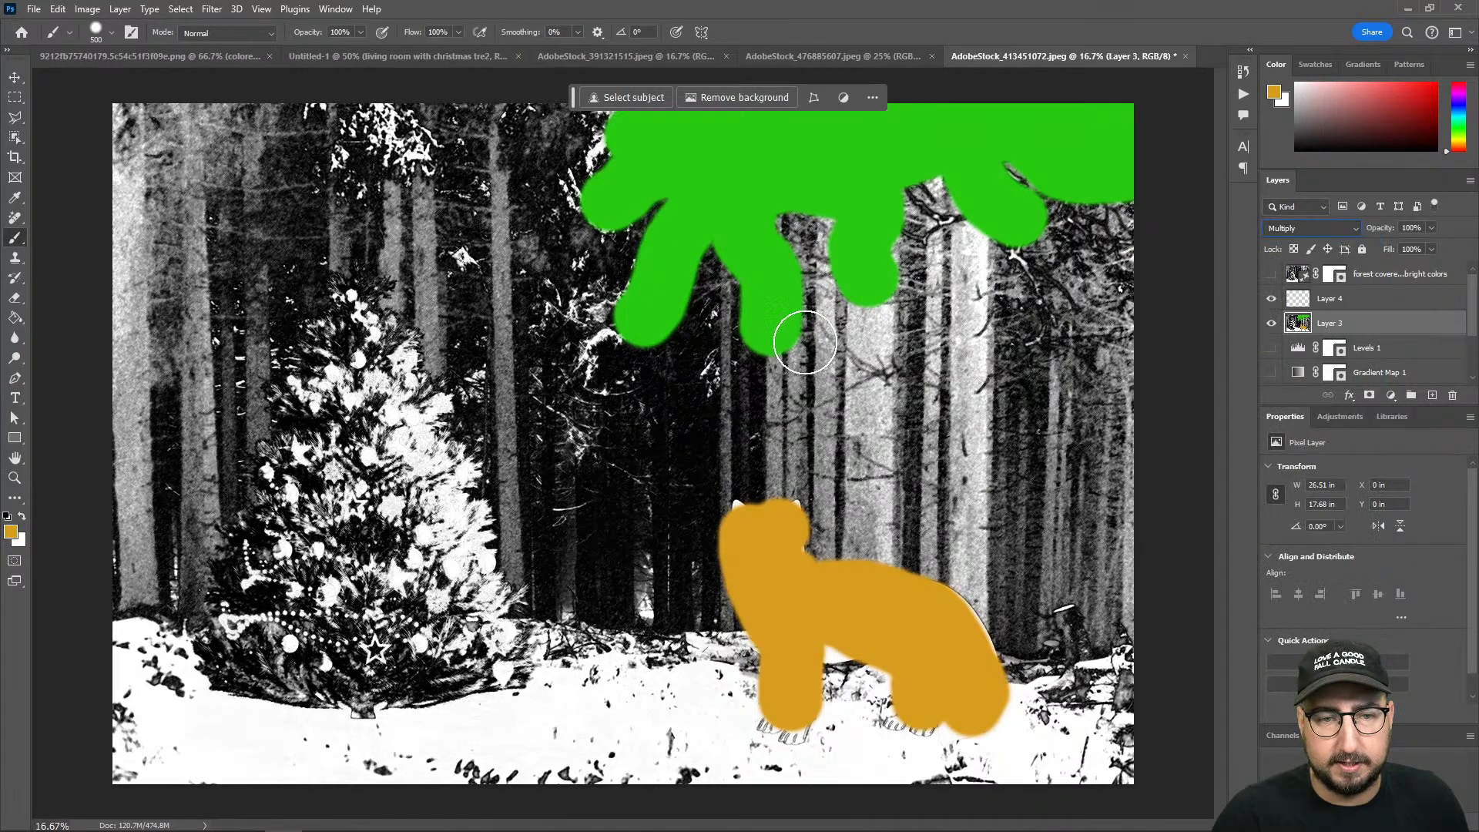
Step: Undo the Multiply blend mode and all the orange and green brush strokes on Layer 3
key(ctrl+z)
key(ctrl+z)
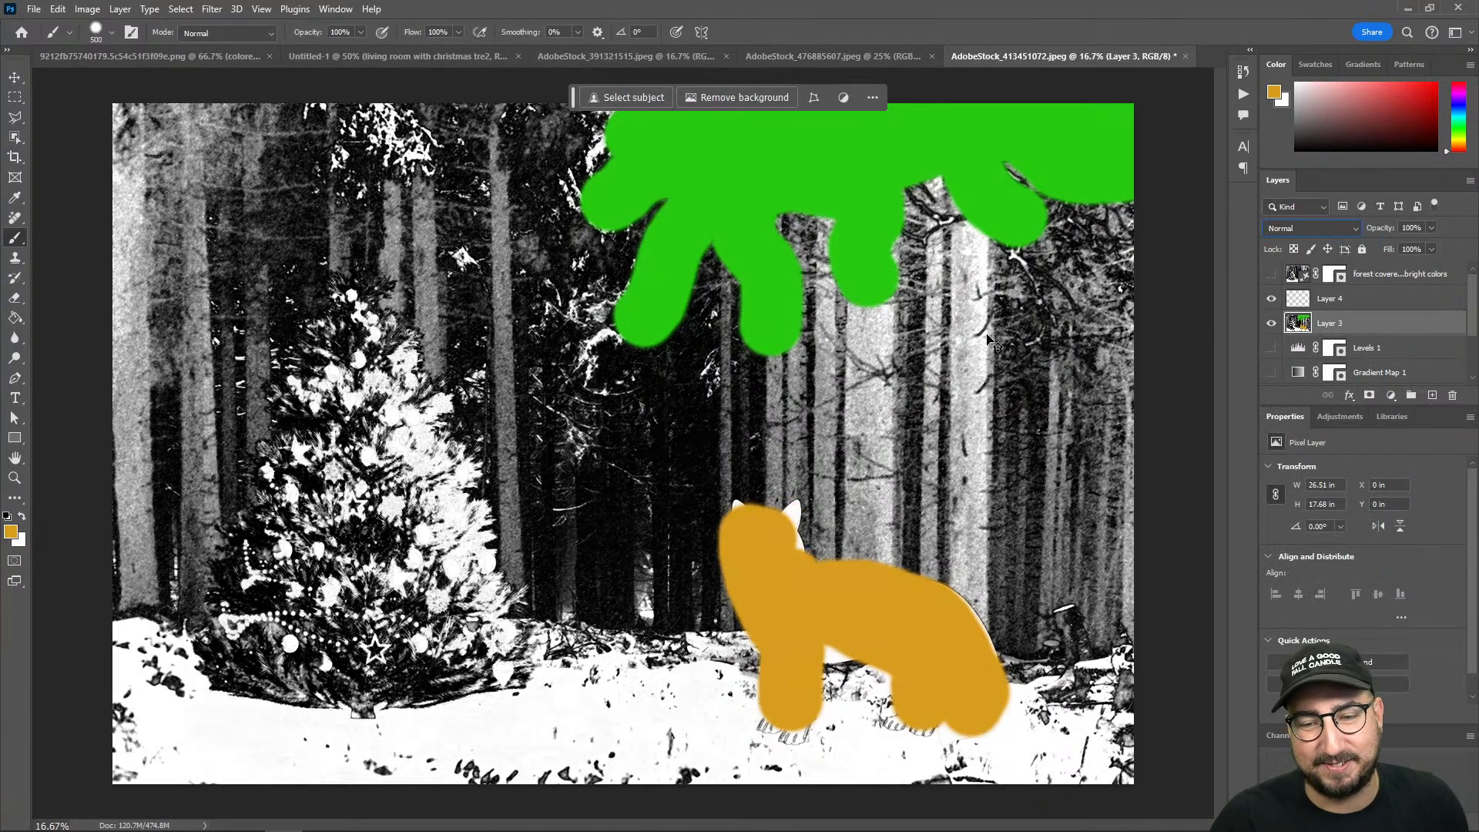
key(ctrl+z)
key(ctrl+z)
key(ctrl+z)
key(ctrl+z)
key(ctrl+z)
key(ctrl+z)
key(ctrl+z)
key(ctrl+z)
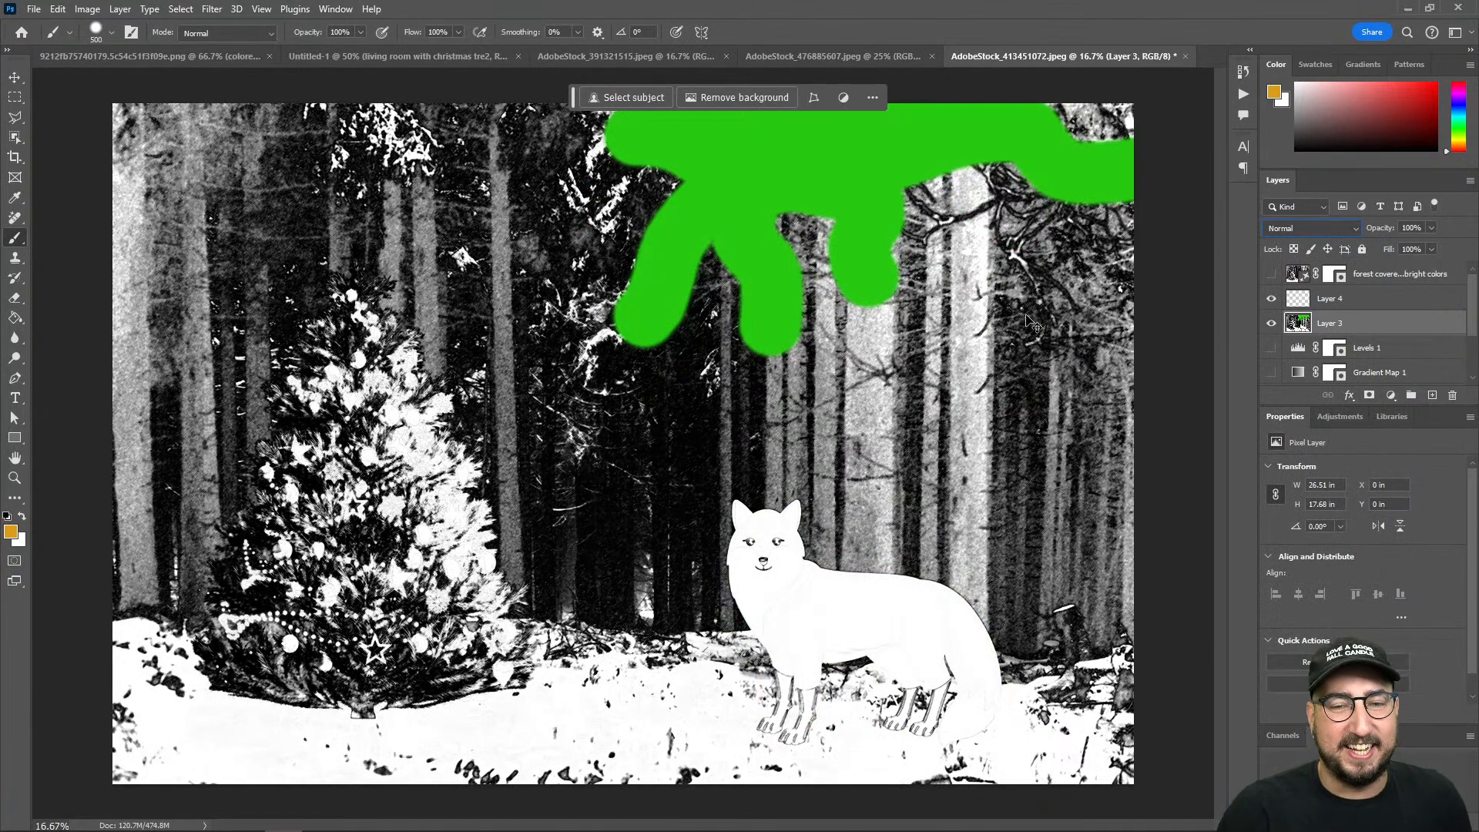
key(ctrl+z)
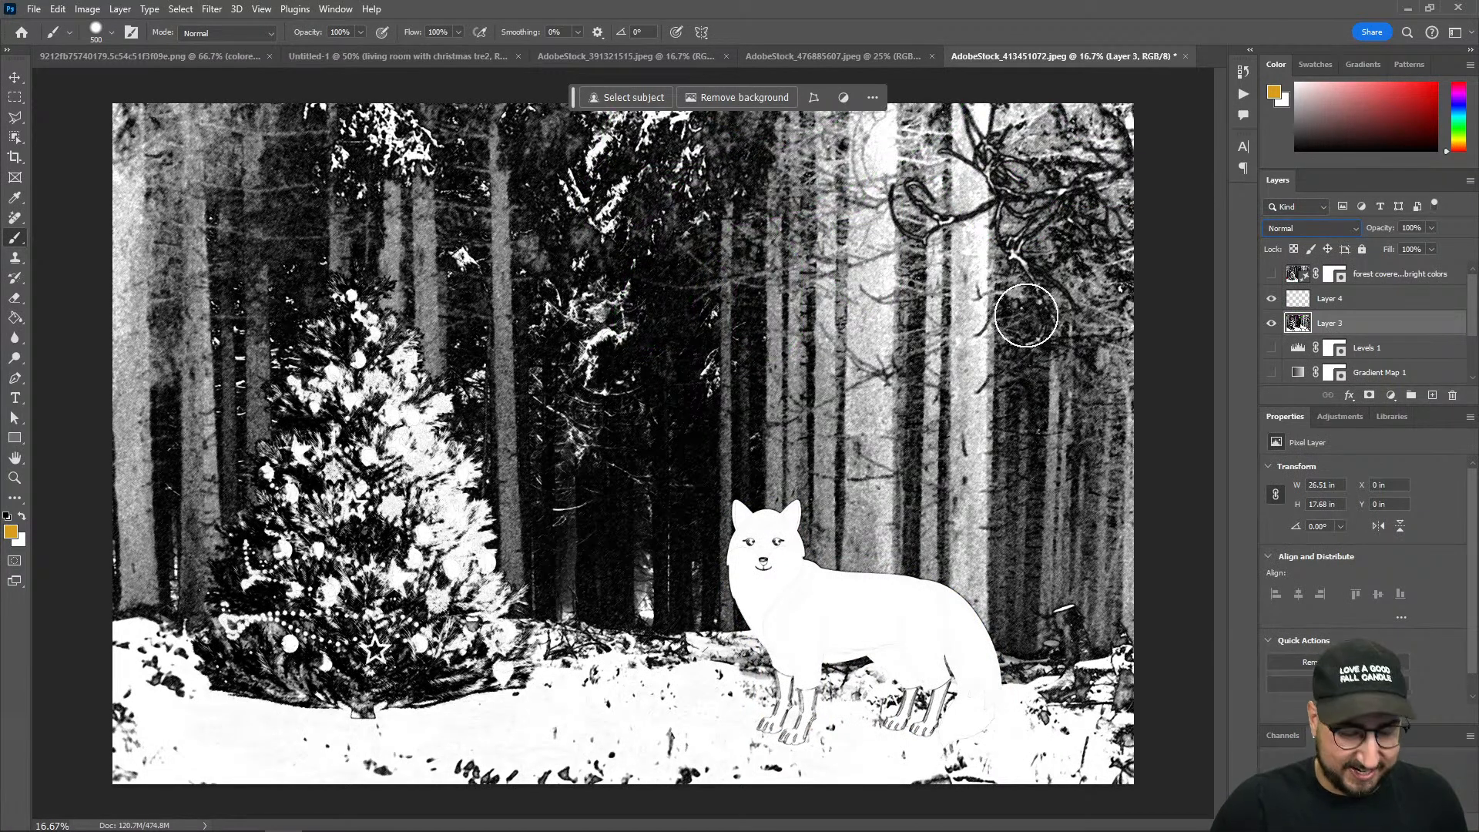
Step: Add a new layer above the charcoal image, set it to Multiply, and paint the fox golden orange
key(ctrl+shift+alt+n)
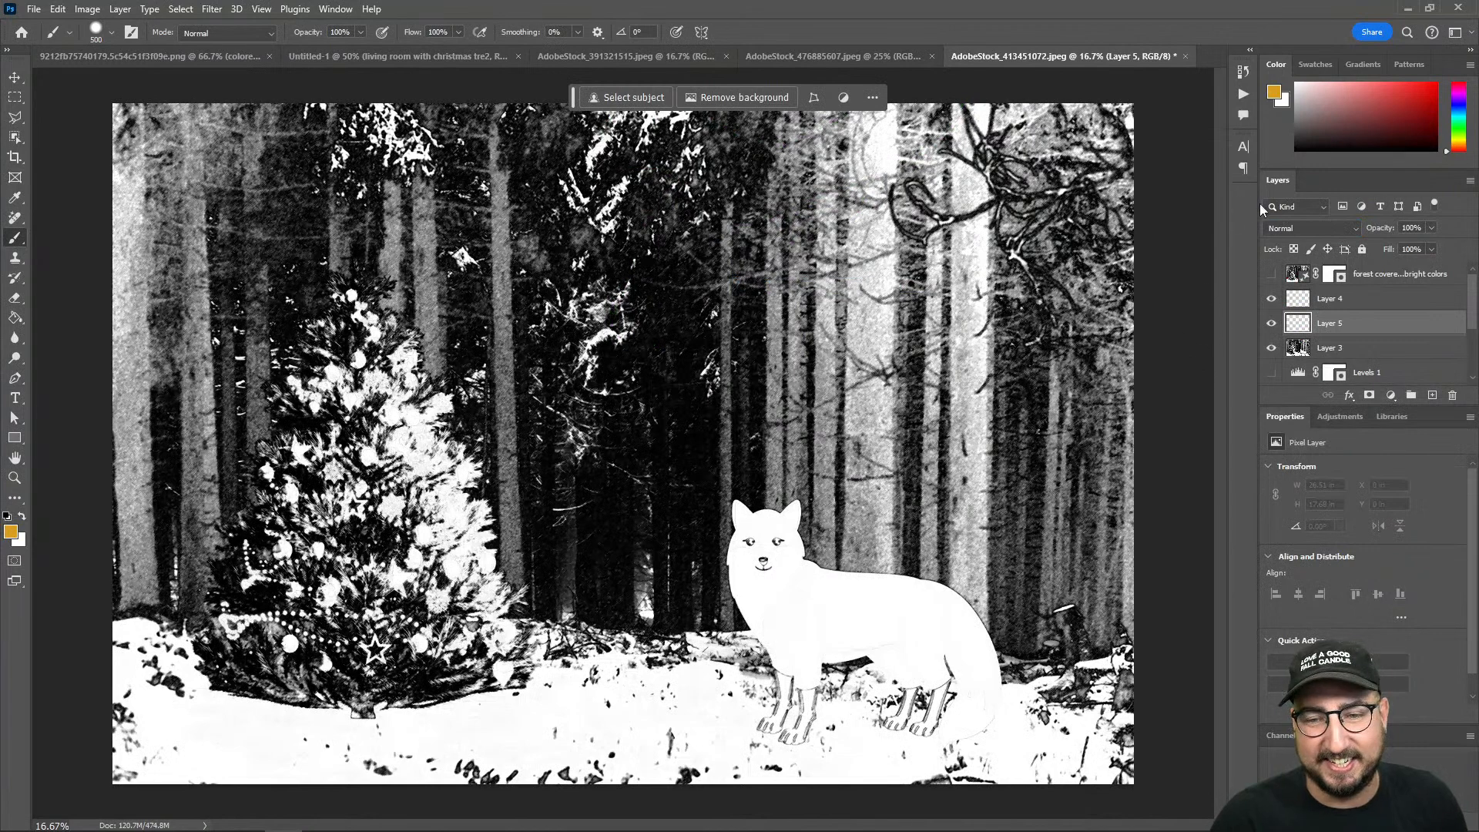
click(1301, 230)
click(1295, 275)
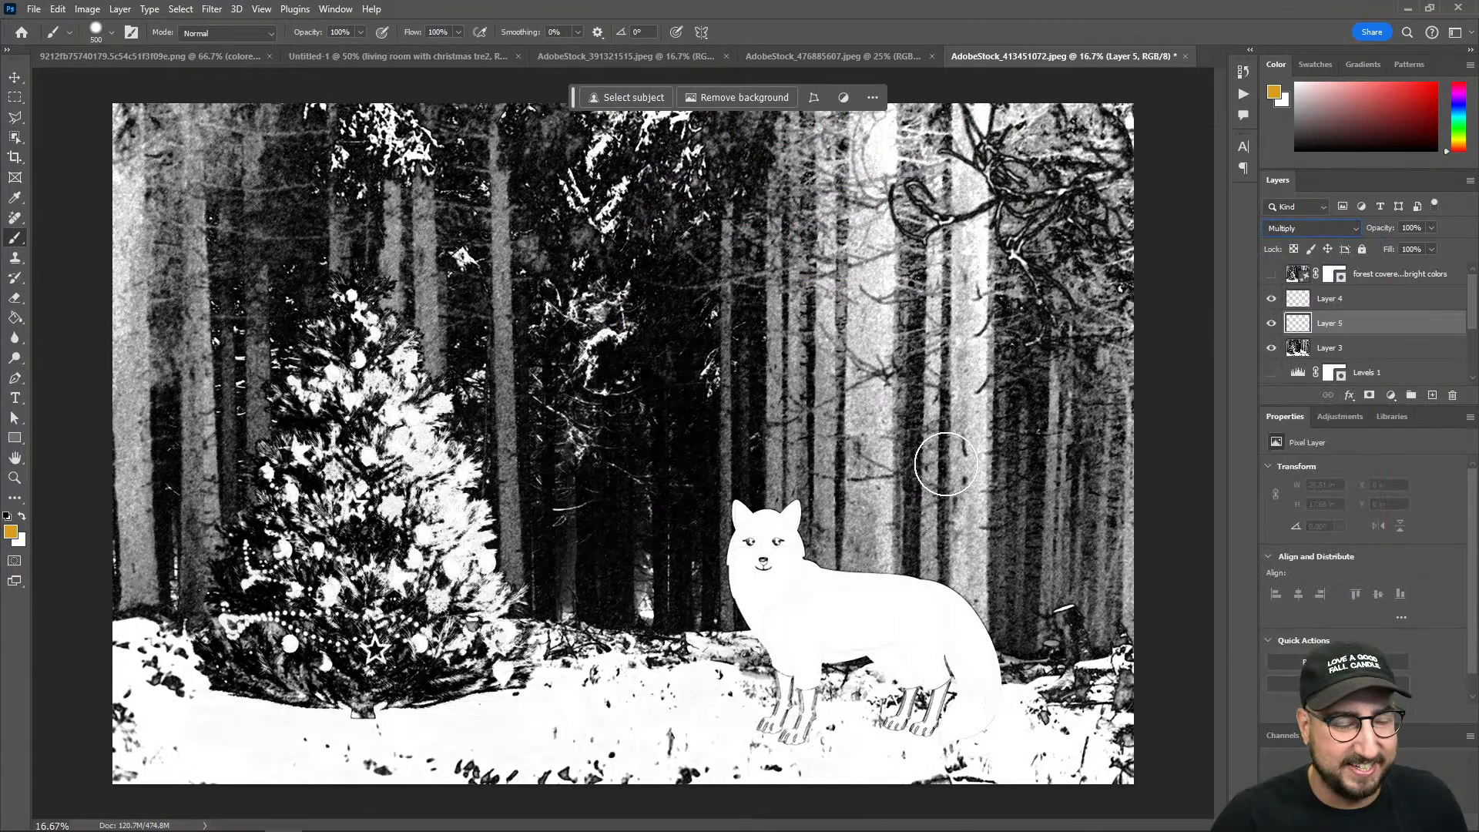
mouse_move(767, 547)
mouse_down()
mouse_move(794, 689)
mouse_move(800, 609)
mouse_move(850, 607)
mouse_move(954, 625)
mouse_move(865, 626)
mouse_move(917, 674)
mouse_move(913, 749)
mouse_move(948, 643)
mouse_move(958, 685)
mouse_up()
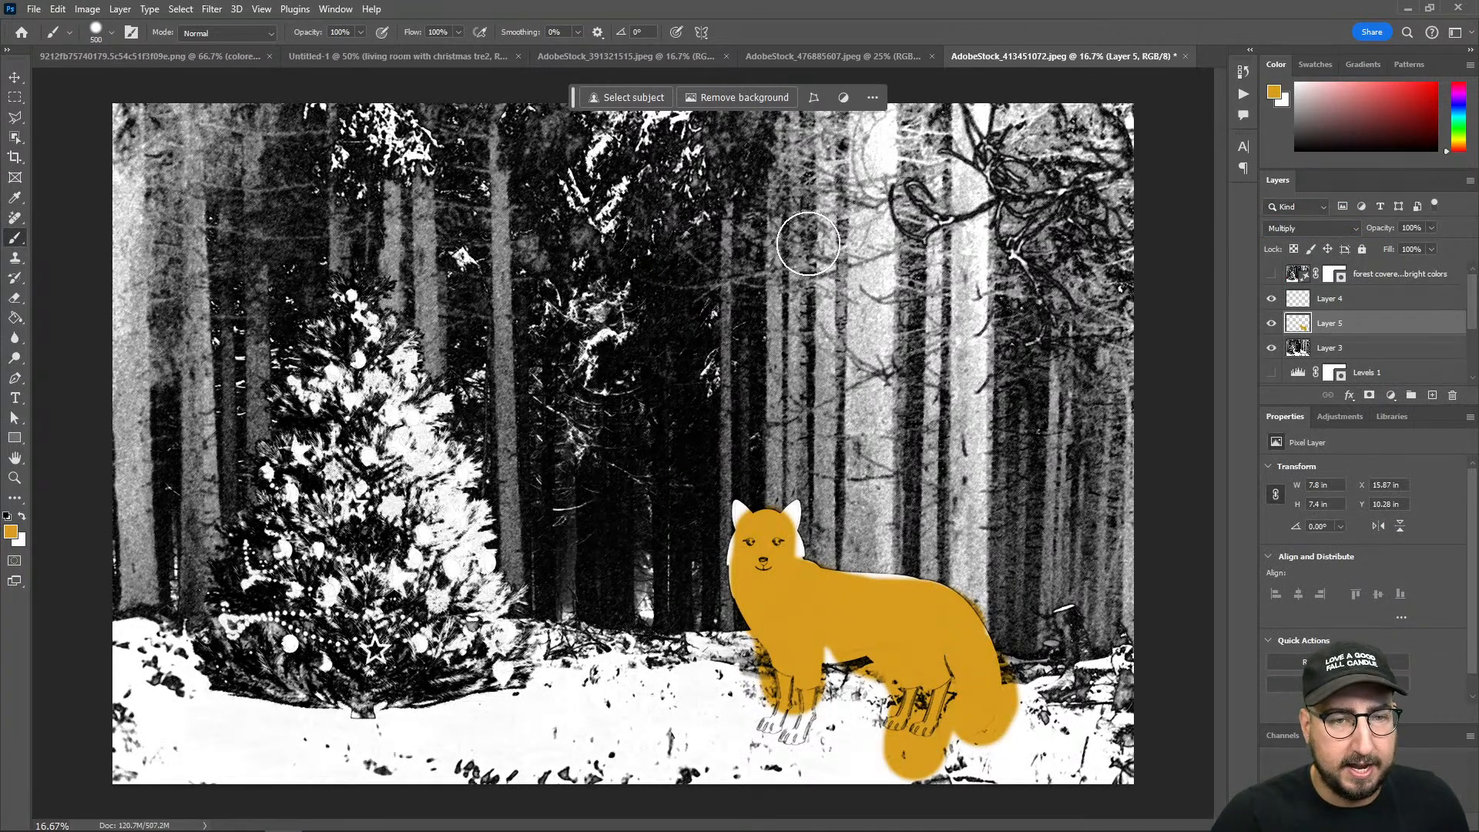
Step: Change the foreground color to a bright green
click(11, 532)
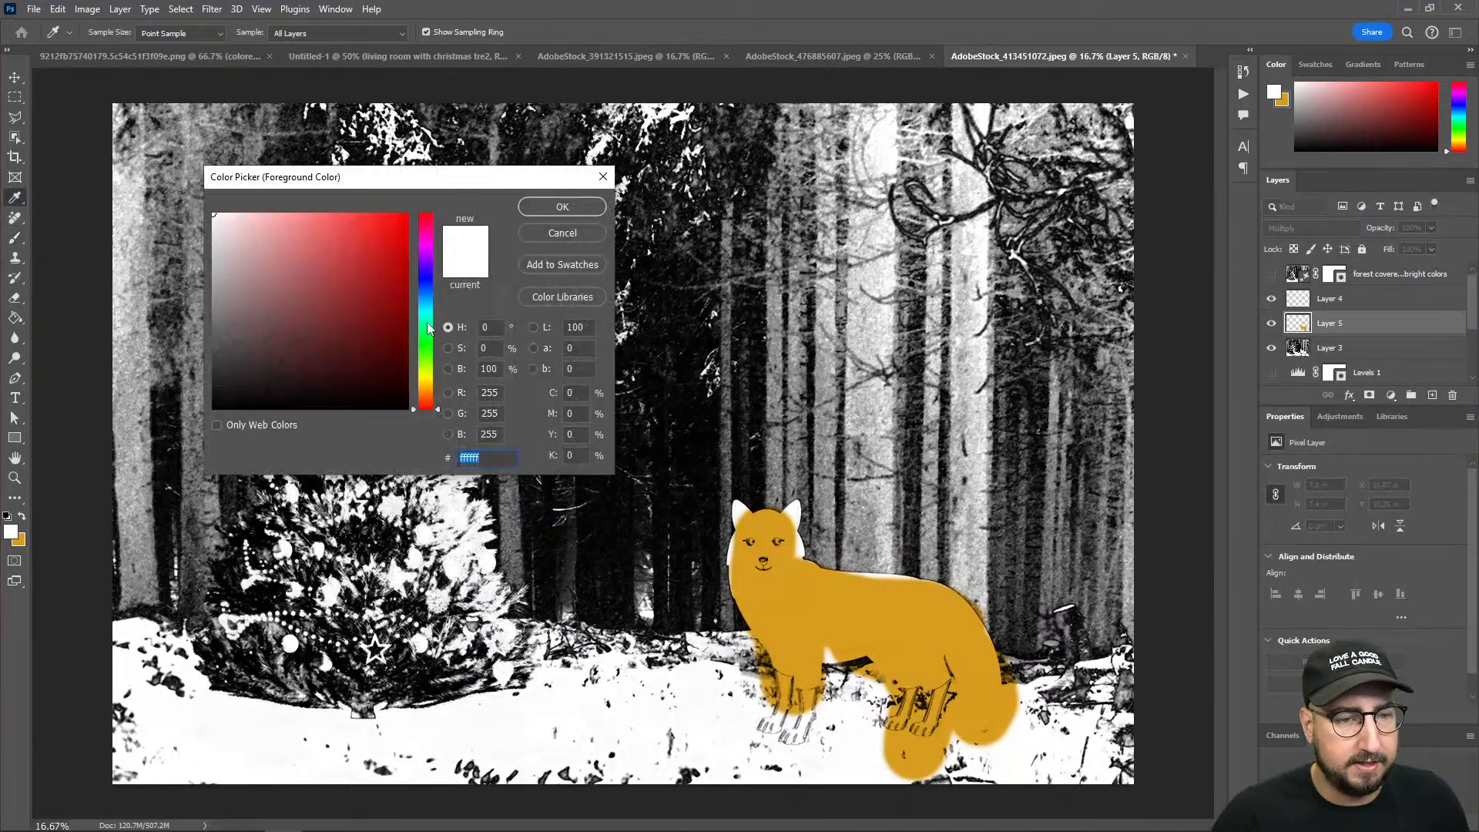
click(426, 354)
click(396, 236)
click(569, 209)
Step: Undo a green test stroke on the Multiply layer and paint the upper right foliage on a new Normal layer instead
mouse_move(732, 139)
mouse_down()
mouse_move(592, 222)
mouse_move(621, 235)
mouse_move(830, 174)
mouse_up()
key(ctrl+z)
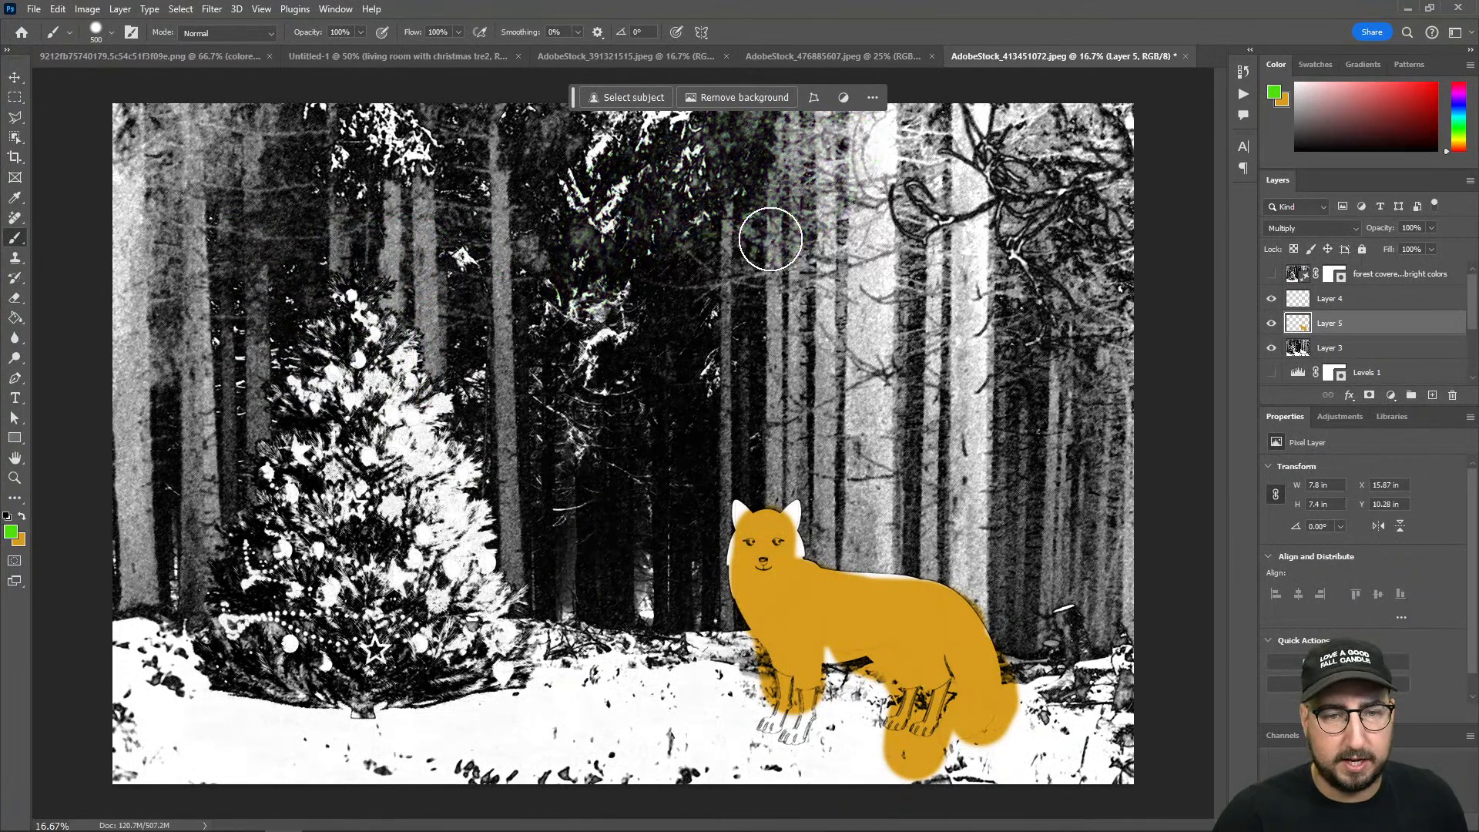
key(ctrl+shift+n)
key(Return)
mouse_move(1124, 112)
mouse_down()
mouse_move(794, 241)
mouse_move(726, 192)
mouse_move(752, 131)
mouse_move(817, 164)
mouse_move(958, 139)
mouse_move(918, 146)
mouse_move(1006, 108)
mouse_move(859, 215)
mouse_move(967, 198)
mouse_move(1014, 251)
mouse_move(1063, 152)
mouse_move(945, 282)
mouse_move(1110, 188)
mouse_move(948, 174)
mouse_move(755, 241)
mouse_move(754, 323)
mouse_up()
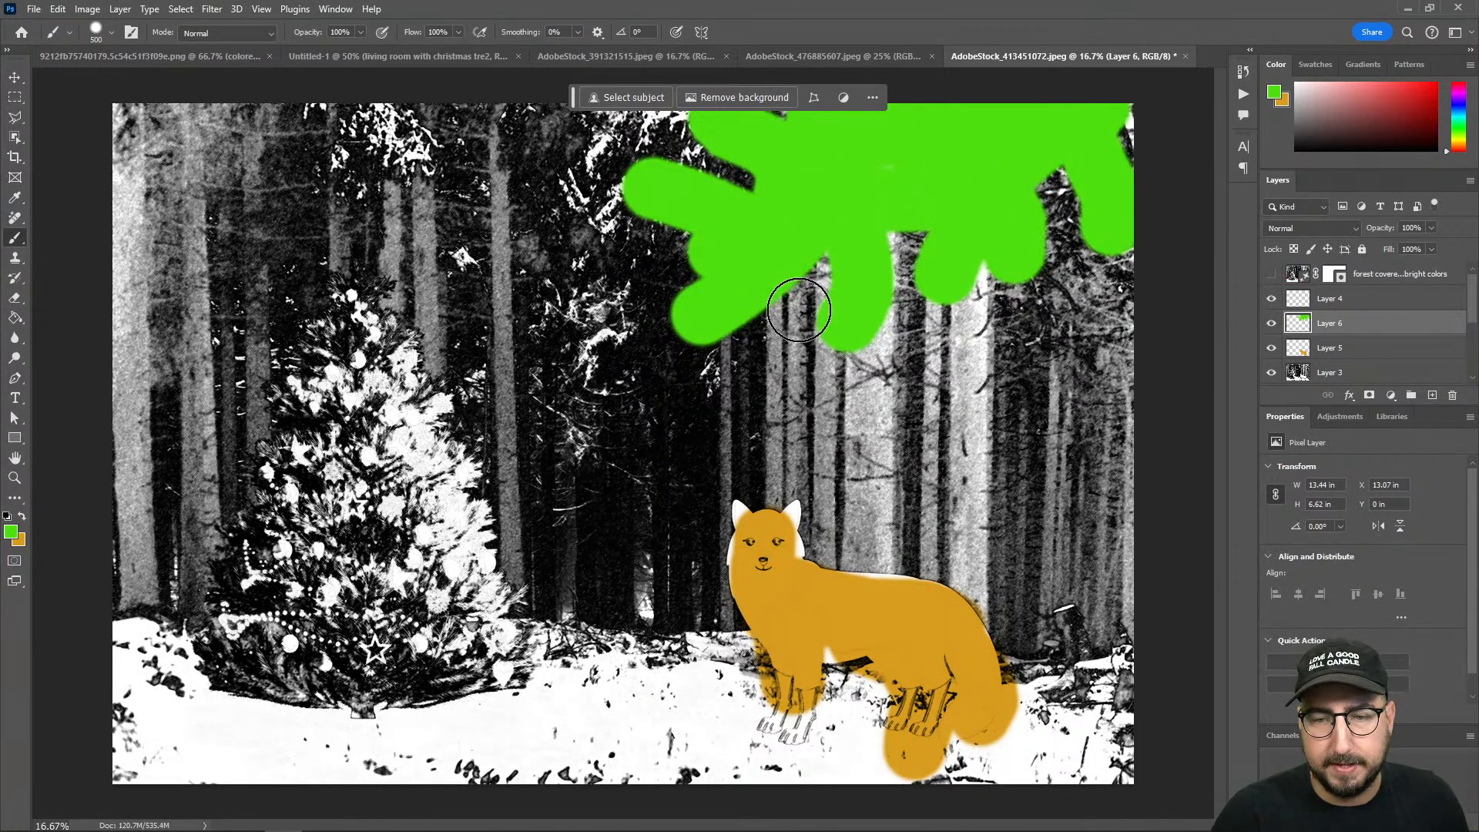
click(1326, 302)
key(d)
key(q)
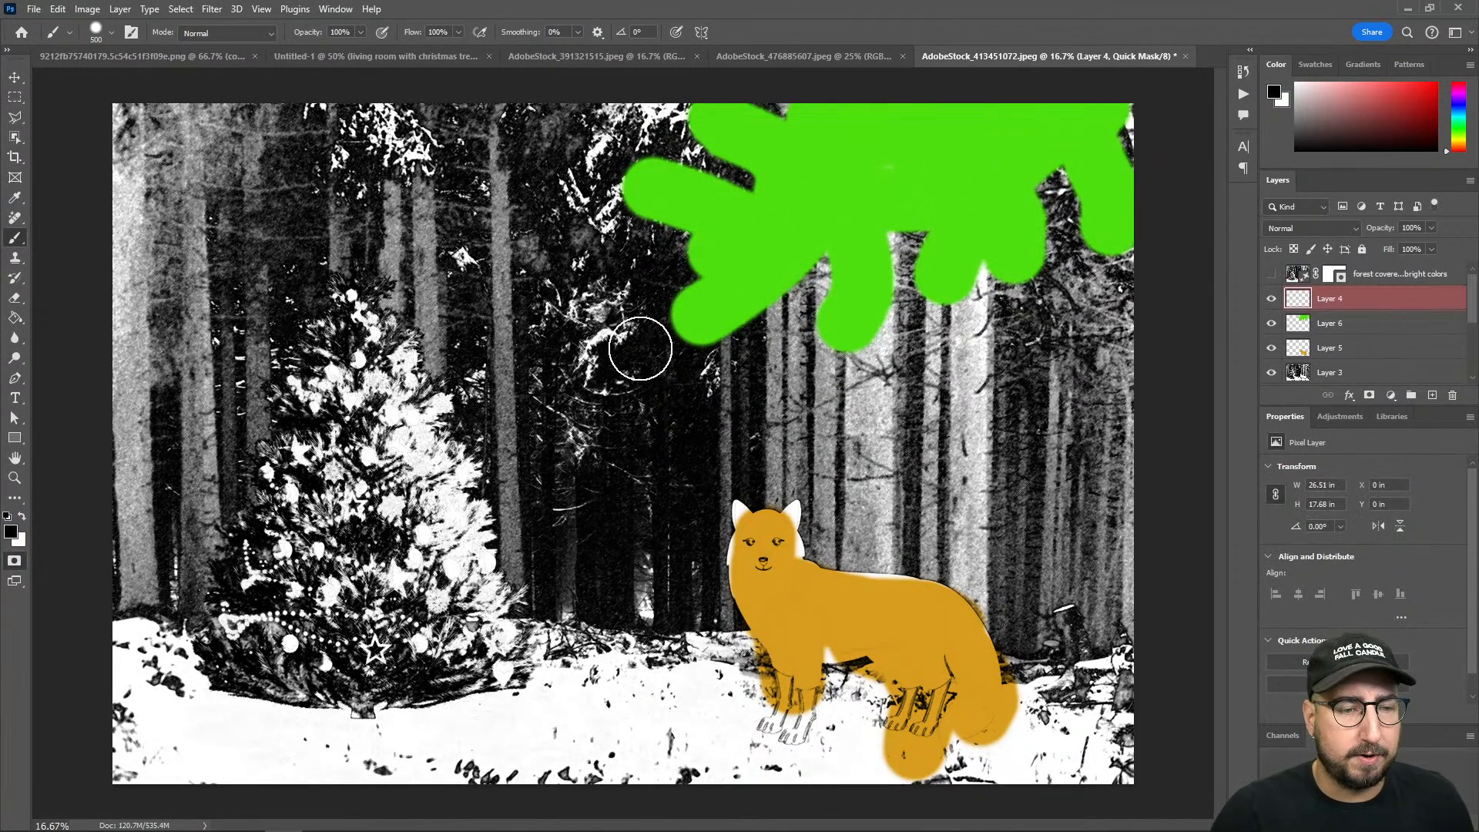
key(q)
Step: Paint the Christmas tree bright green on the Multiply layer, Layer 5
mouse_move(352, 293)
mouse_down()
mouse_move(226, 652)
mouse_move(361, 675)
mouse_move(500, 663)
mouse_move(435, 528)
mouse_up()
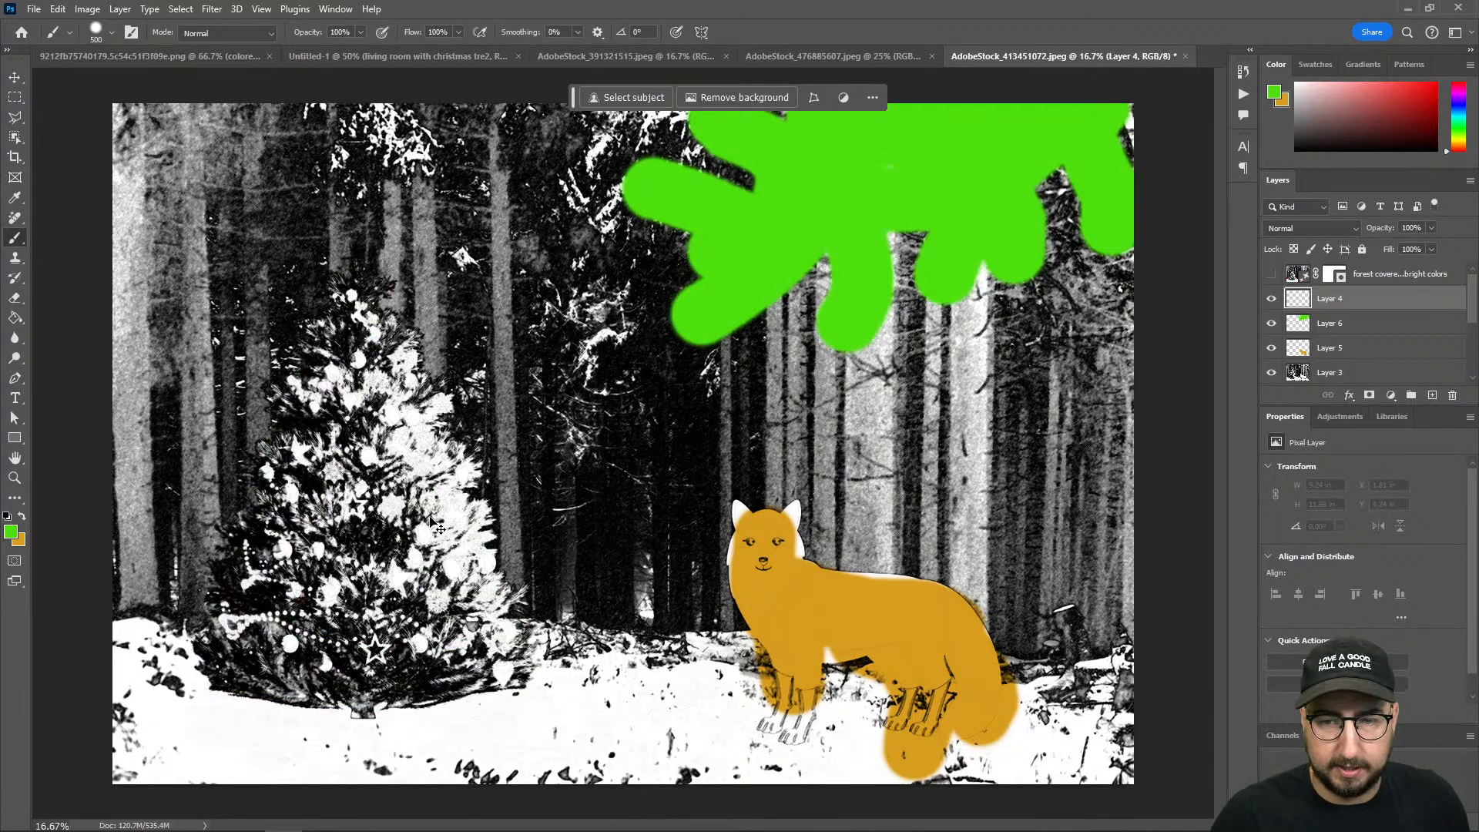
click(1353, 351)
mouse_move(404, 300)
mouse_down()
mouse_move(347, 335)
mouse_move(239, 594)
mouse_move(270, 654)
mouse_move(482, 661)
mouse_move(482, 586)
mouse_move(406, 421)
mouse_move(387, 337)
mouse_move(443, 664)
mouse_move(397, 403)
mouse_move(360, 545)
mouse_move(278, 621)
mouse_move(372, 533)
mouse_move(328, 584)
mouse_move(399, 611)
mouse_move(431, 601)
mouse_up()
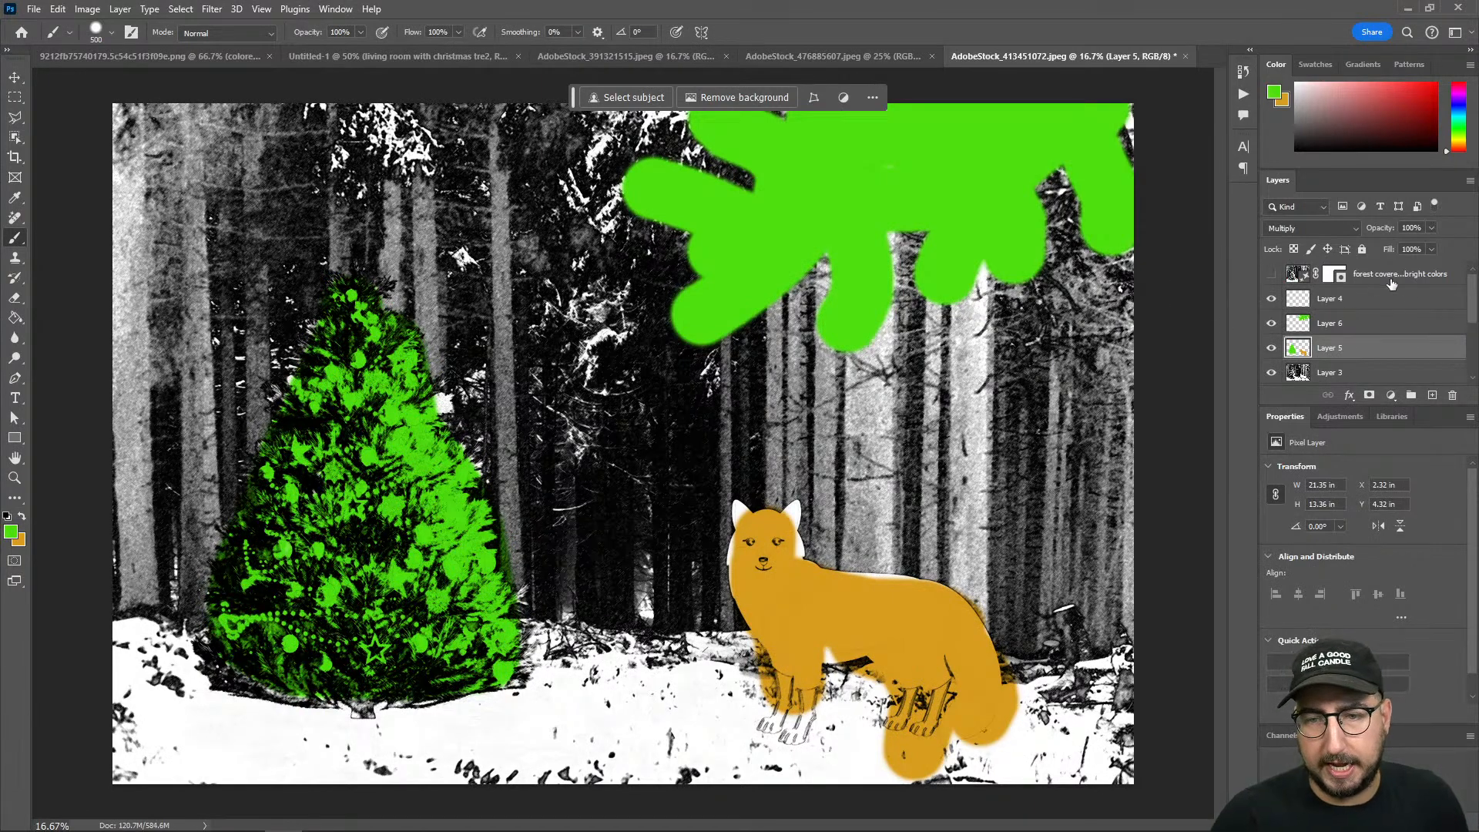
Step: With Layer 4 selected, fill a Quick Mask with black, fade it to 55%, and convert it to a selection
click(1385, 299)
key(q)
key(d)
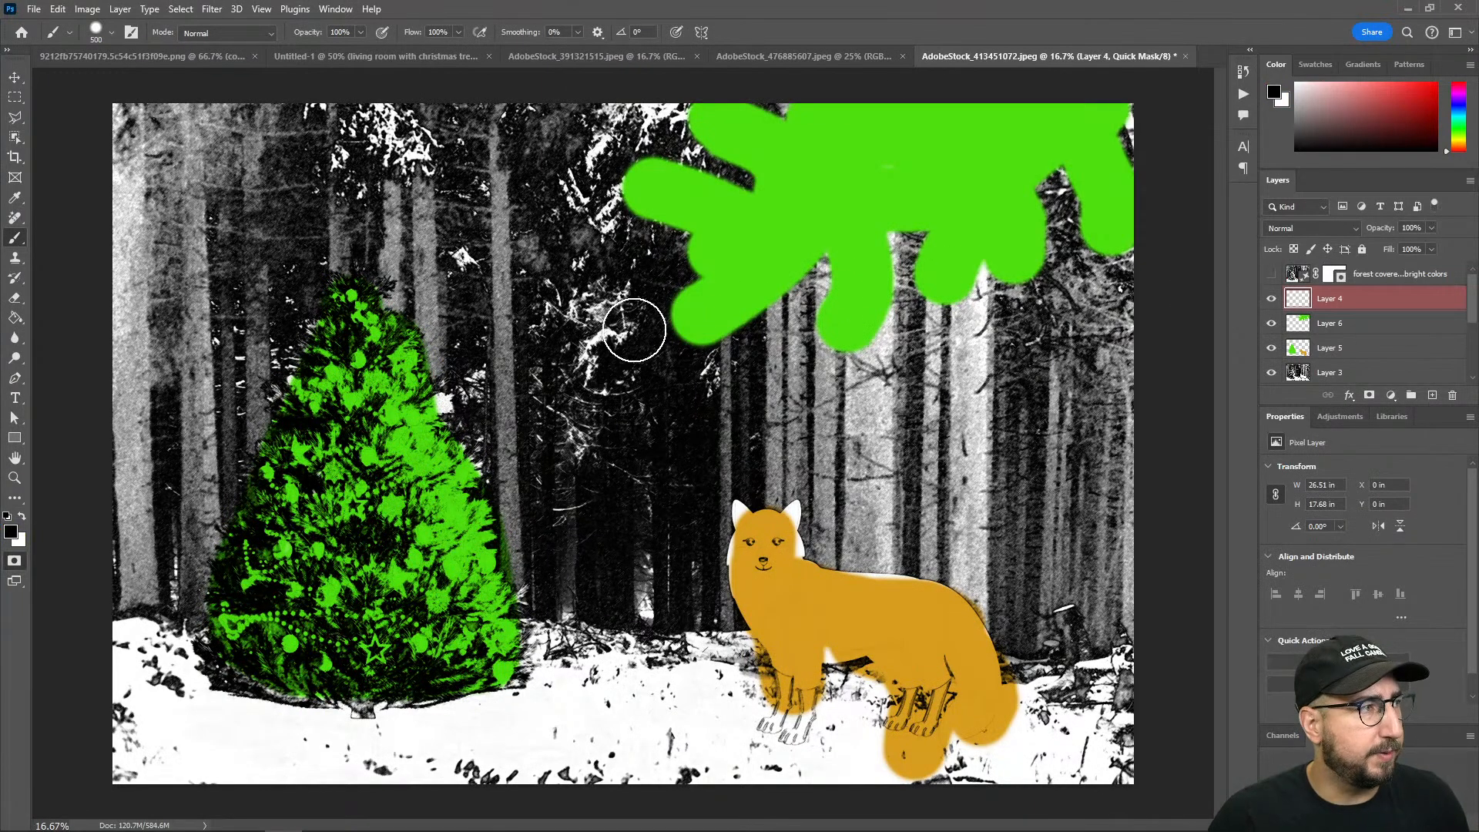
key(g)
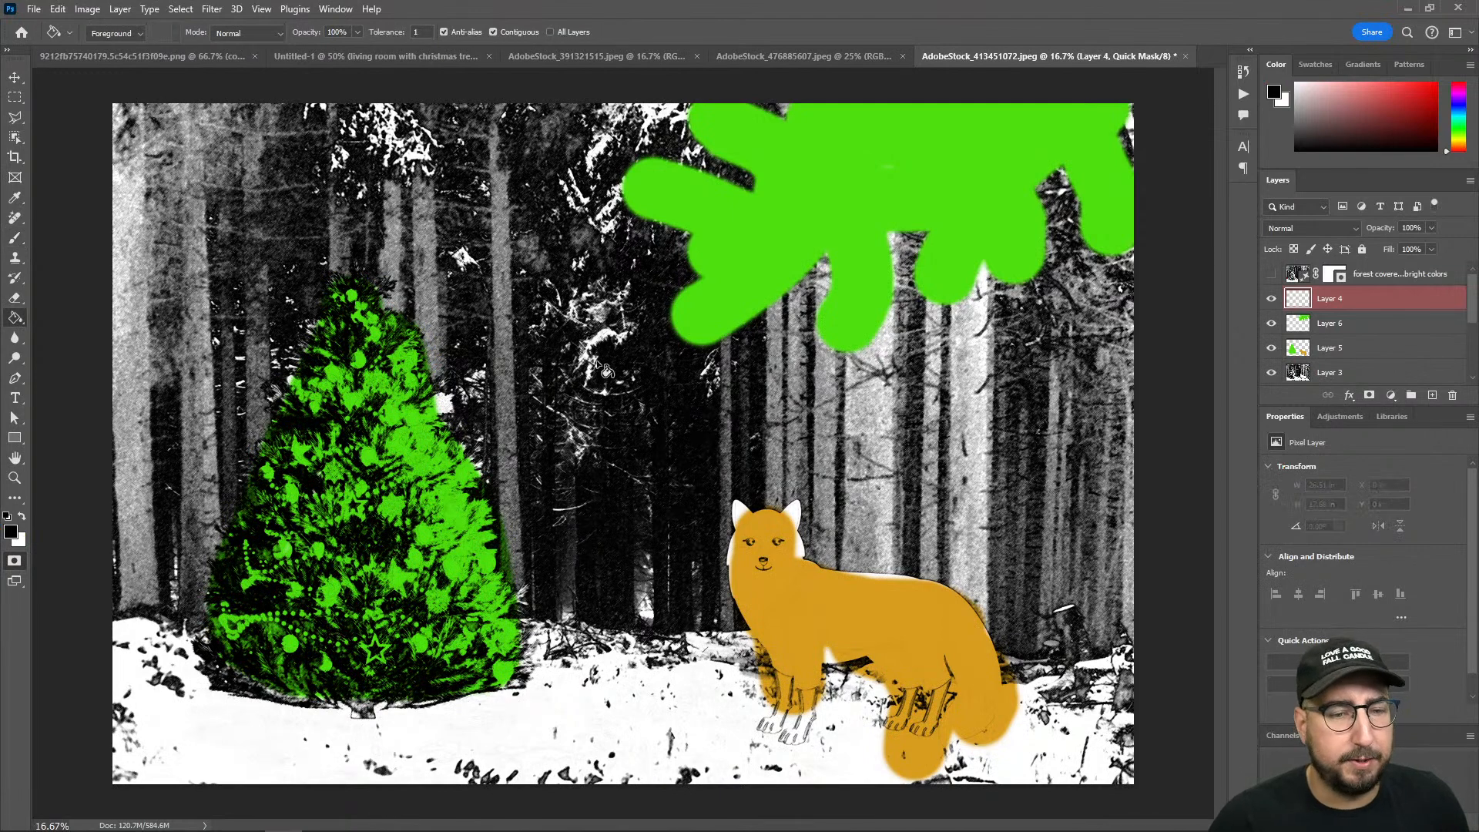
click(591, 351)
key(ctrl+shift+f)
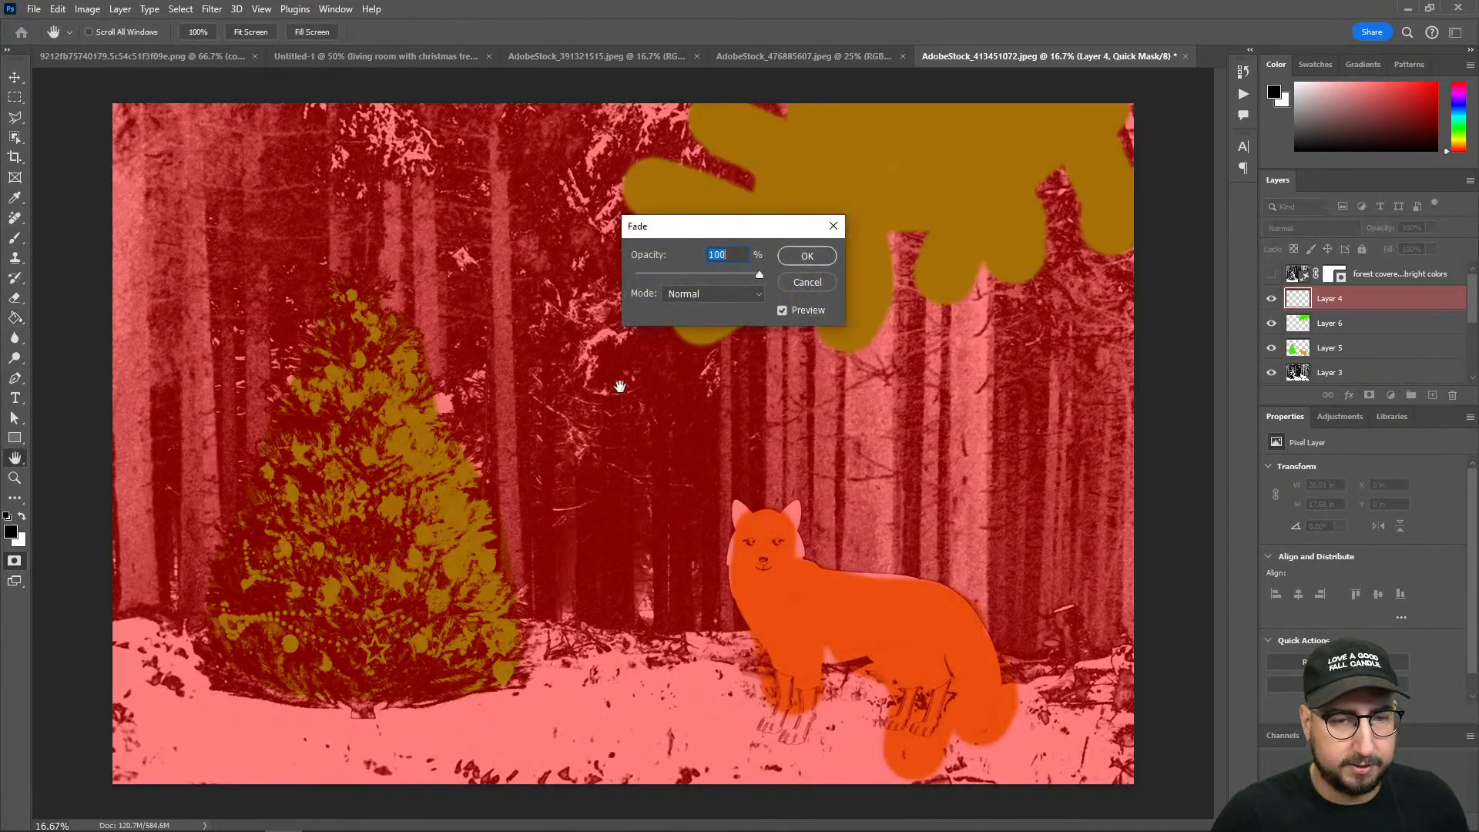
text(55)
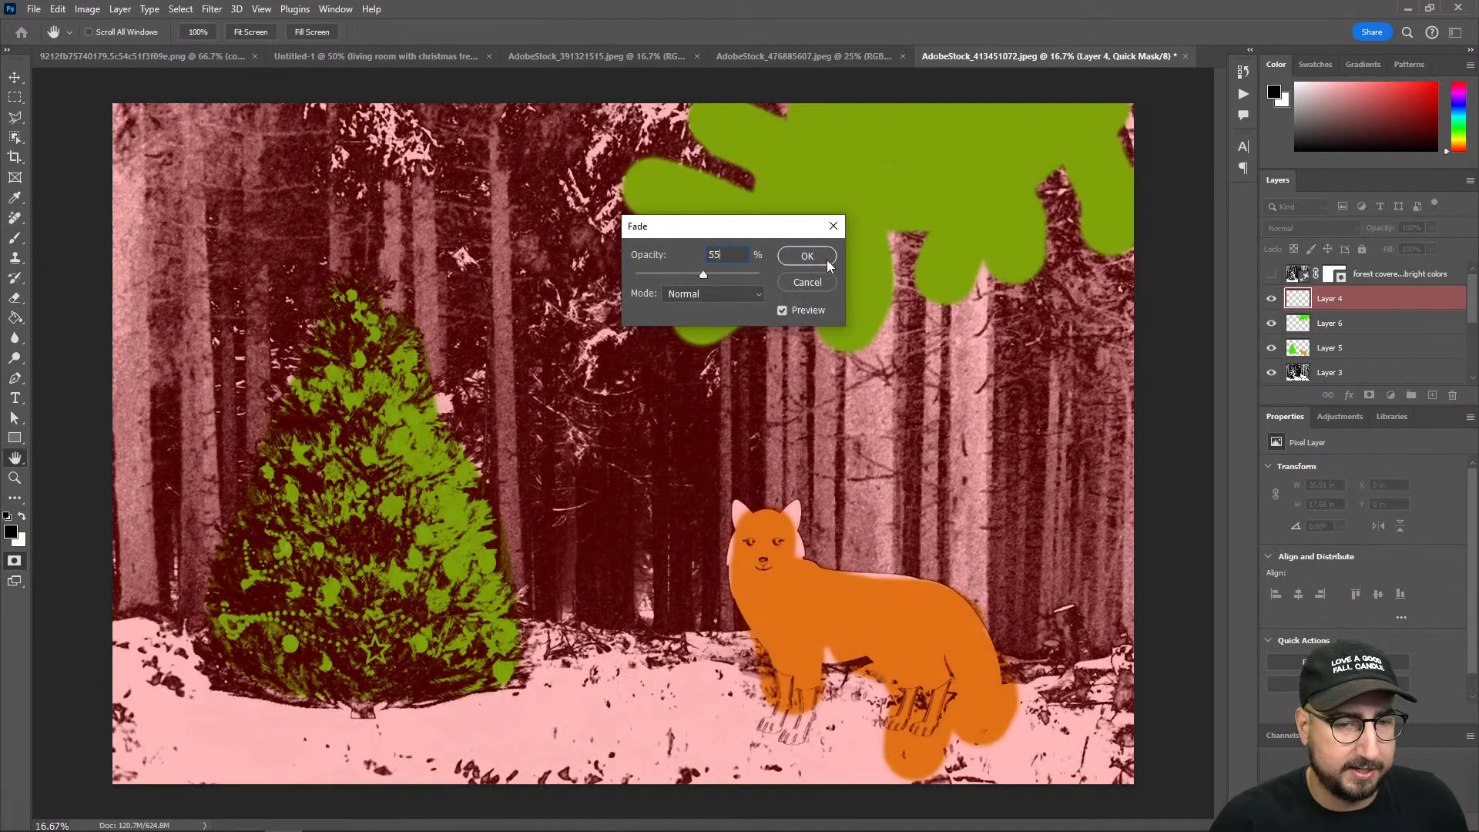
click(816, 256)
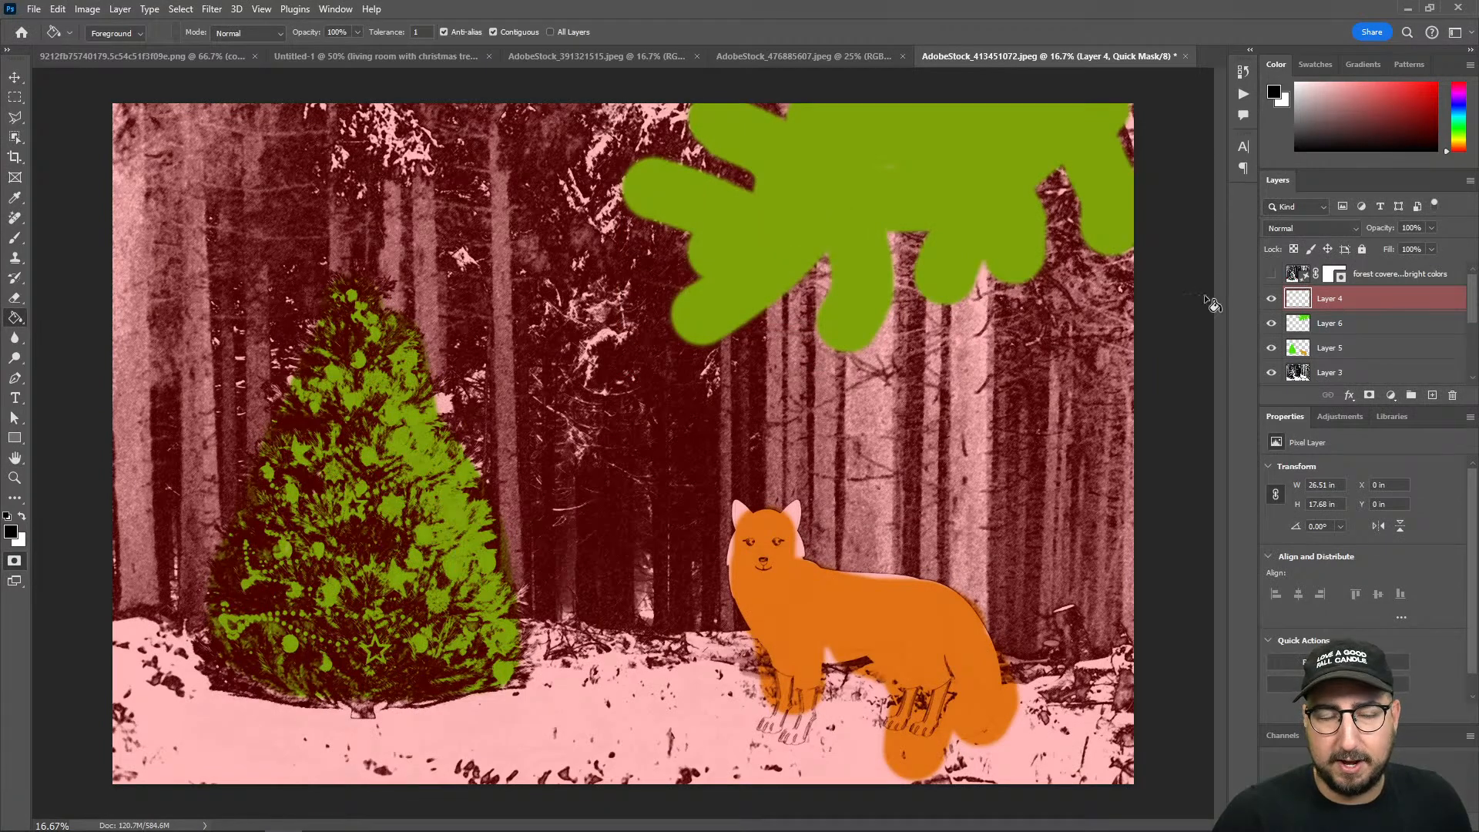
key(q)
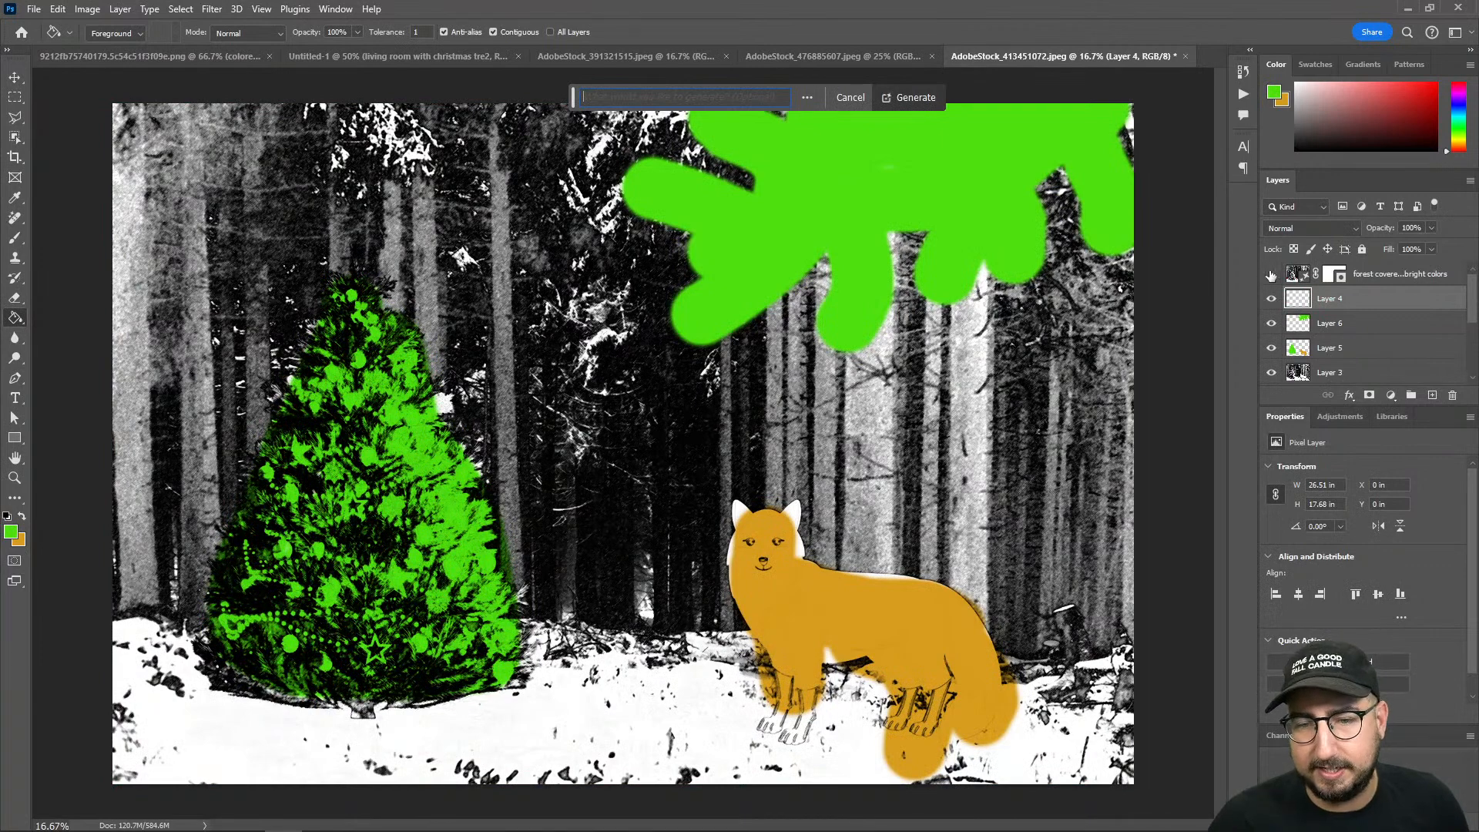
Step: Copy the prompt from the earlier generated layer, hide that layer again, and select Layer 4
click(1271, 275)
click(1379, 274)
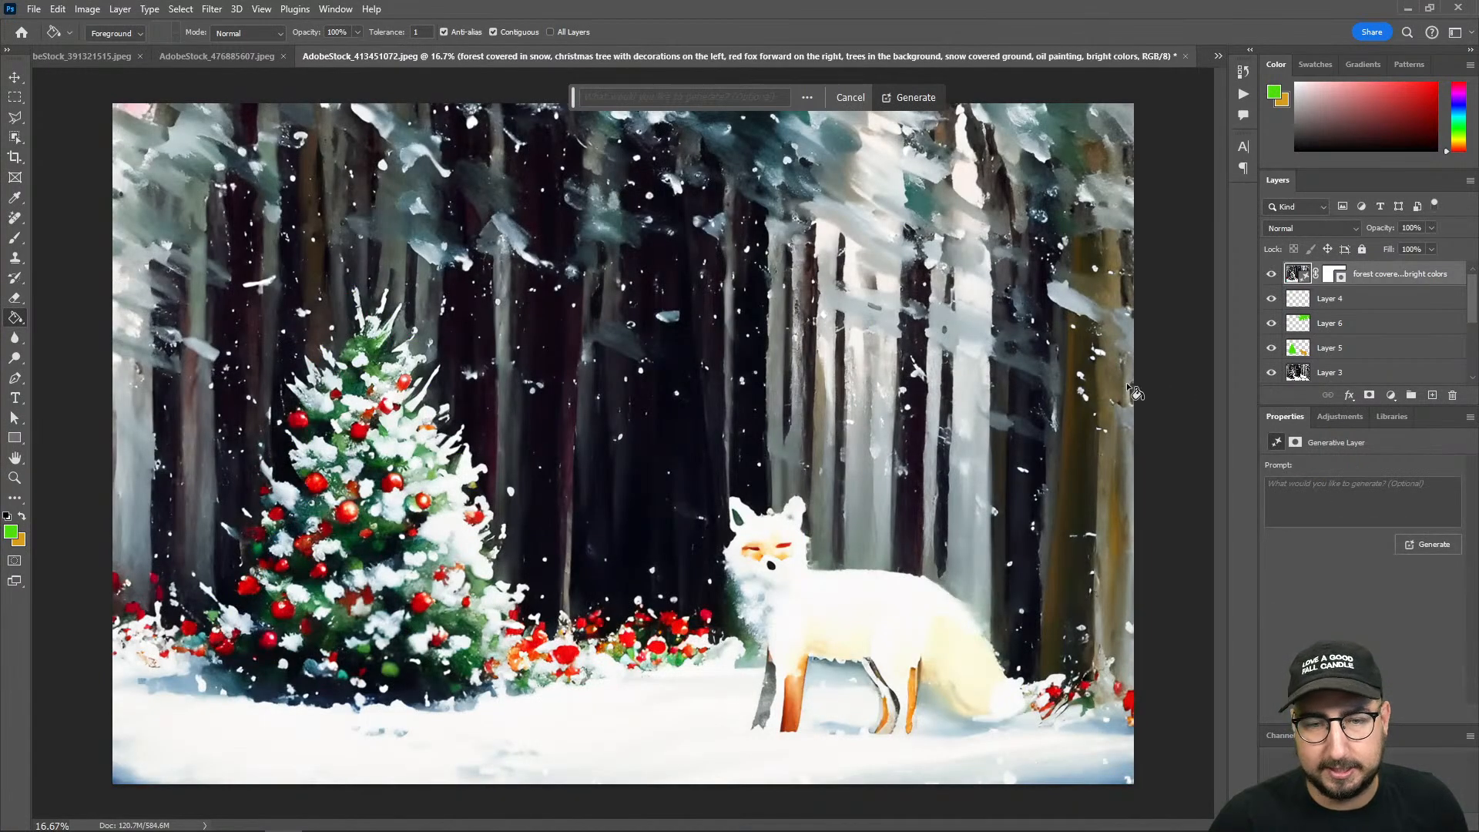
triple_click(1309, 482)
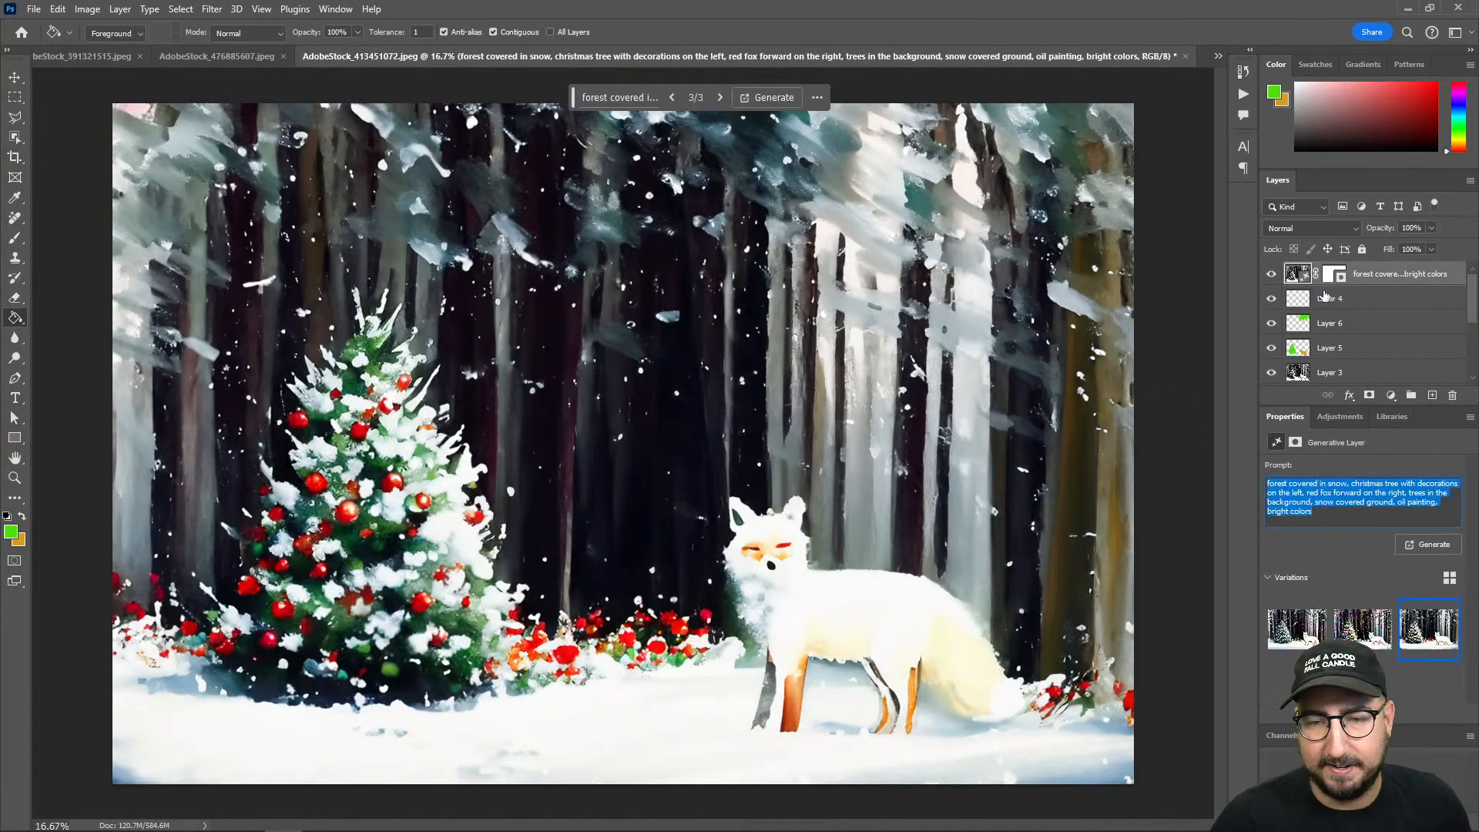
click(1321, 298)
click(1272, 275)
Step: Make a whole-image selection from a black Quick Mask faded to 50% and run Generative Fill with the copied prompt
key(q)
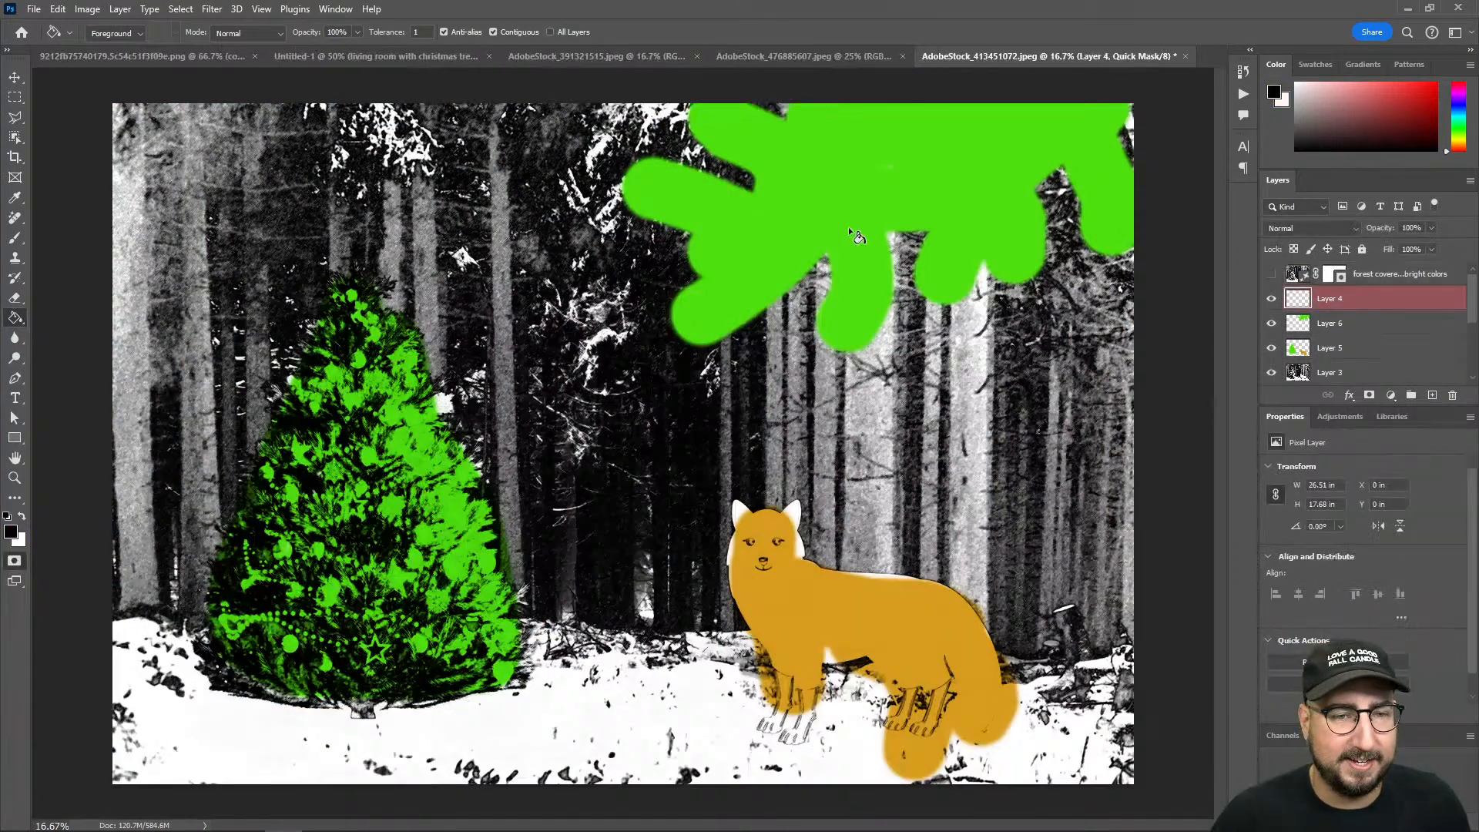
click(704, 237)
key(ctrl+shift+f)
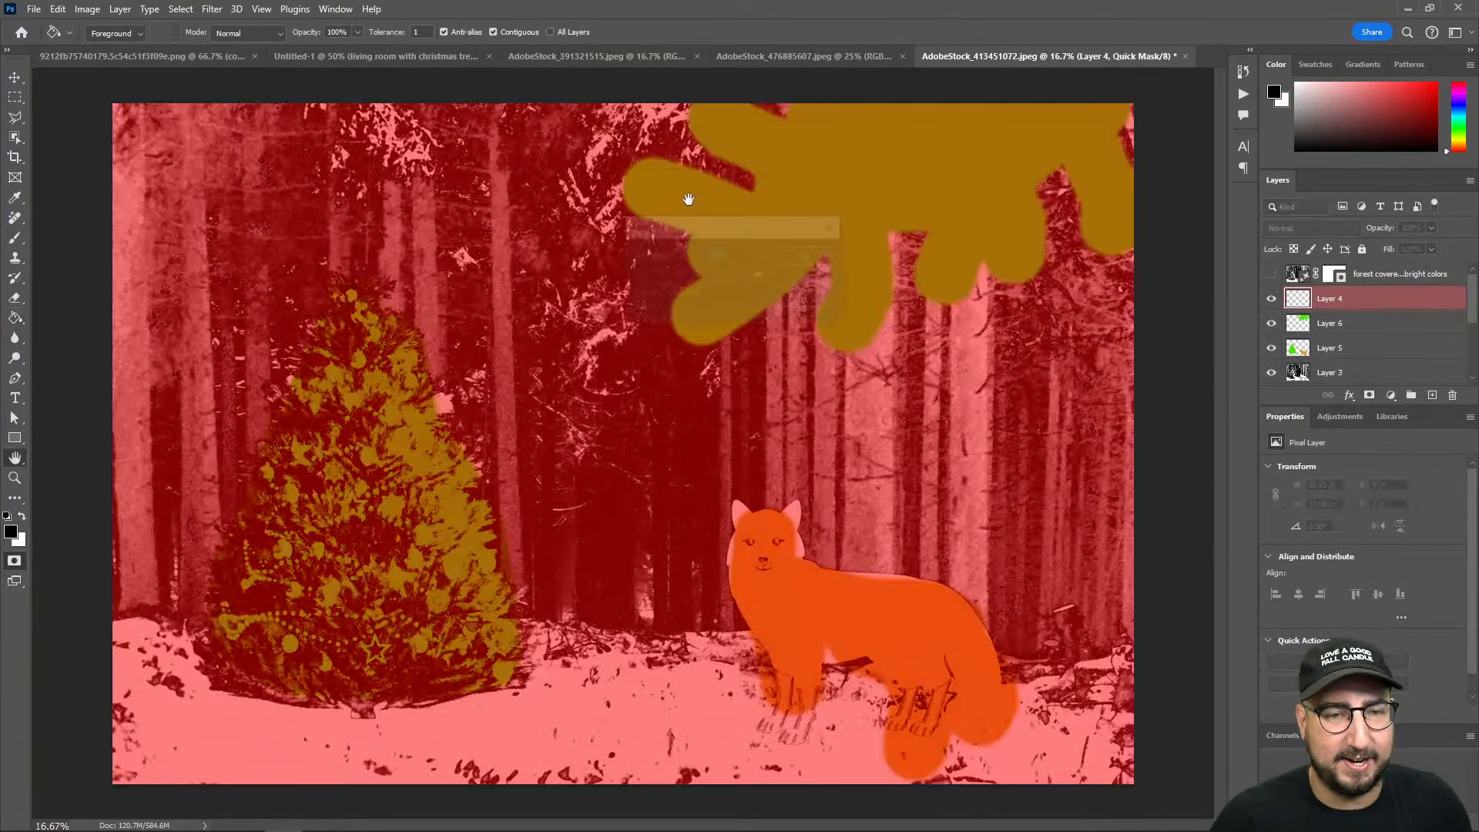
text(50)
key(Return)
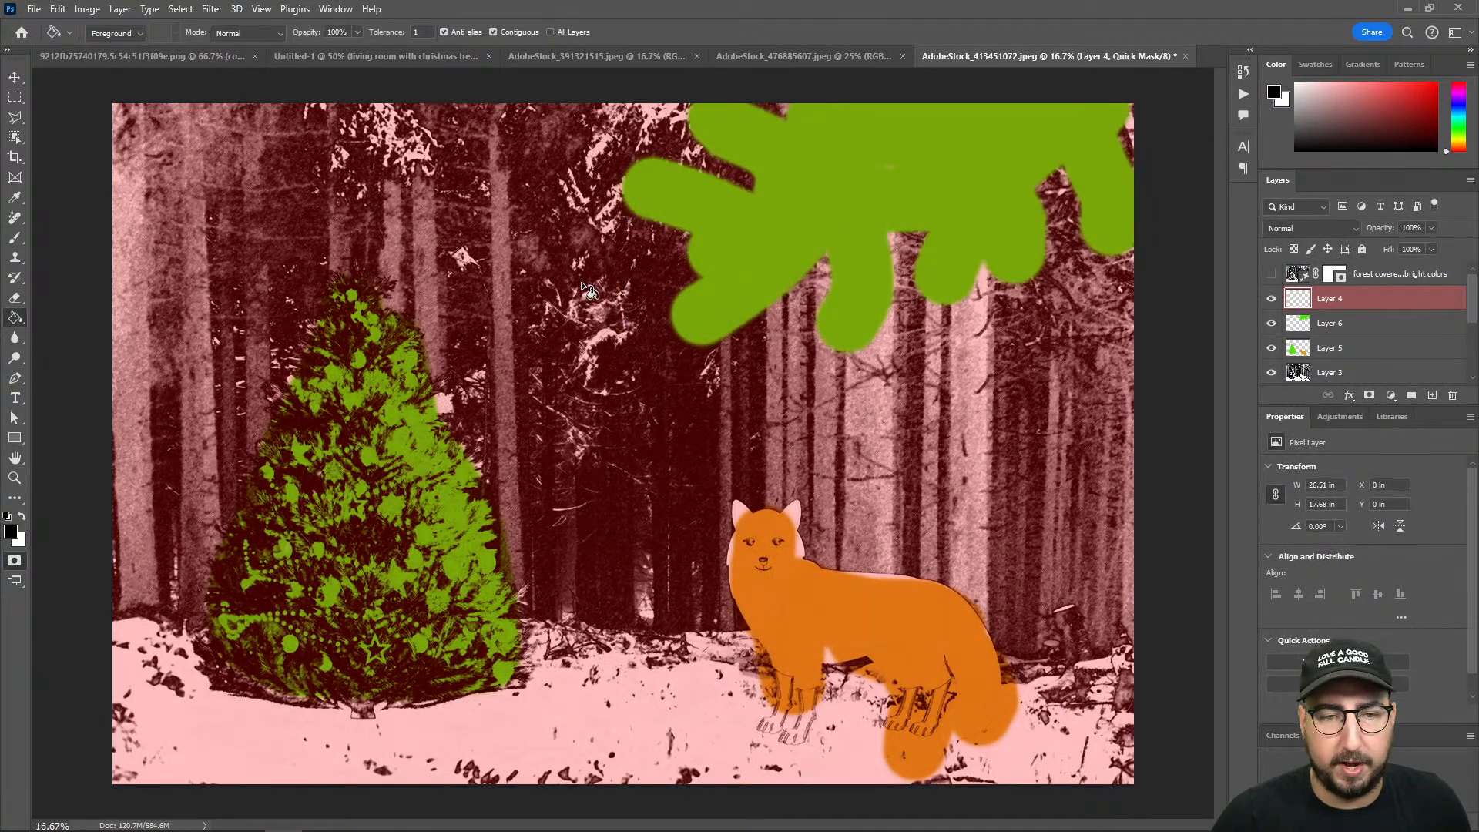
key(q)
click(620, 97)
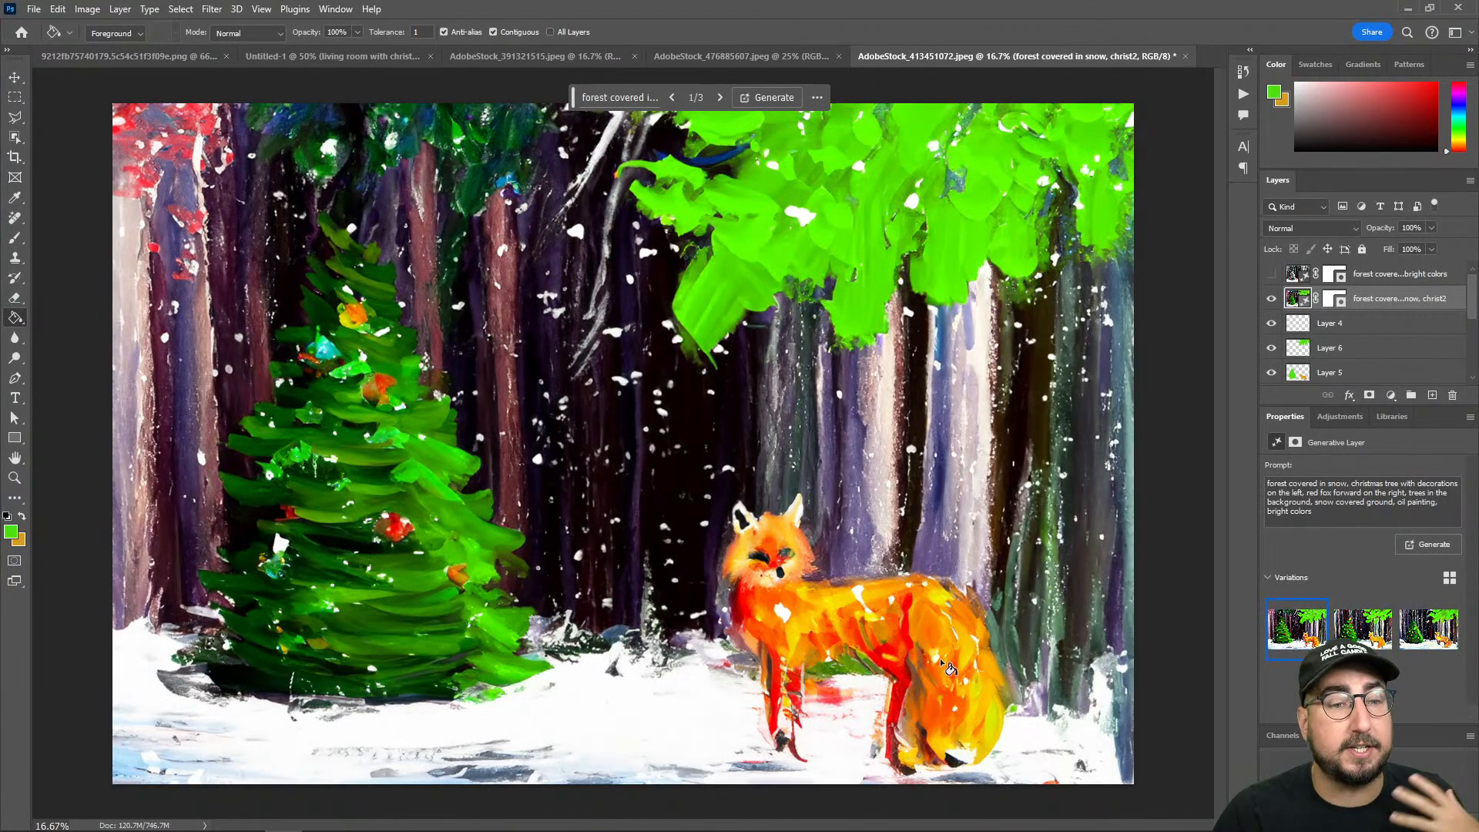
Step: Switch to the third generated variation and hide its layer to compare it with the painted colors underneath
click(719, 98)
click(718, 99)
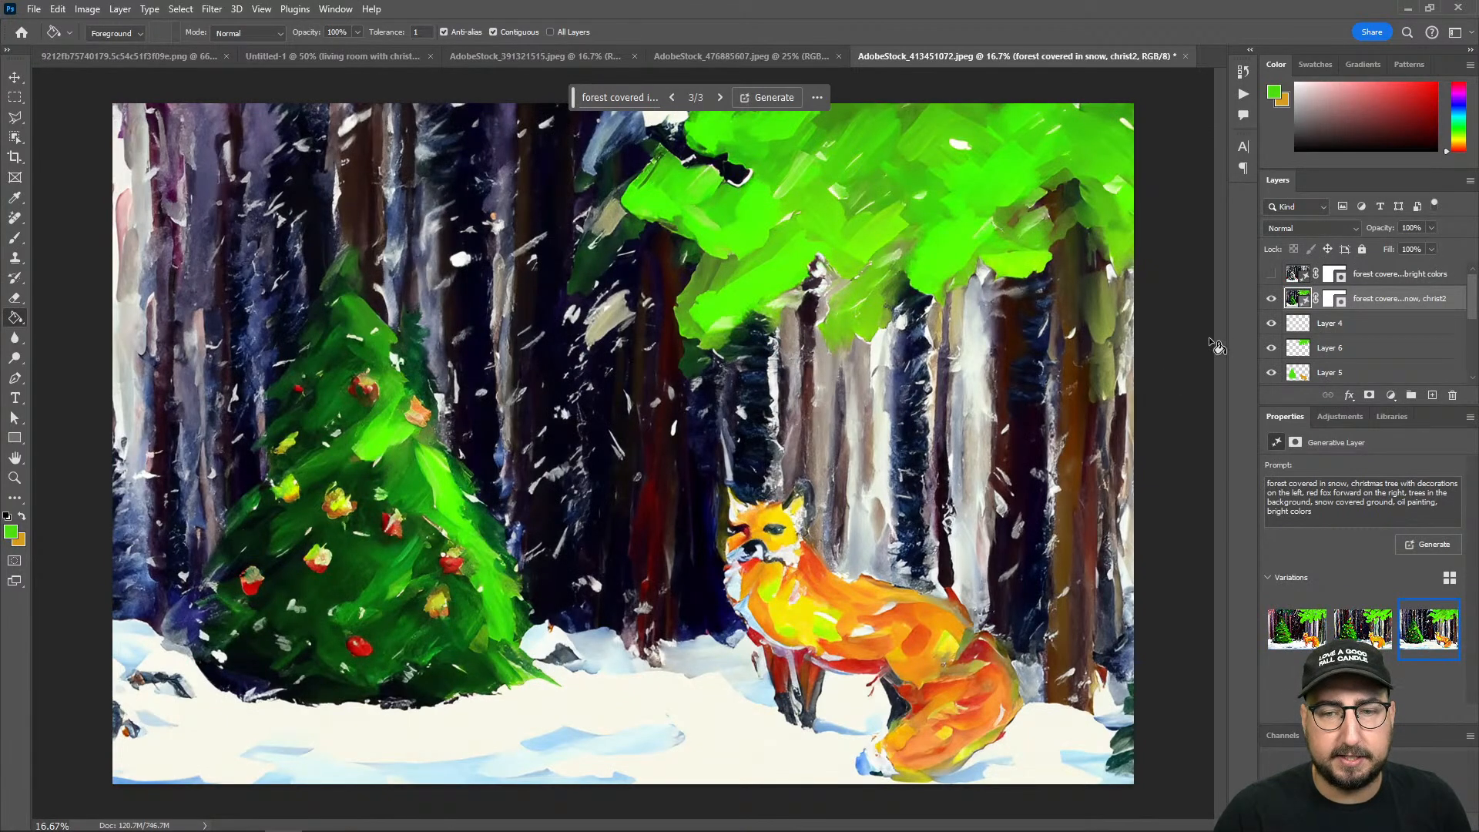
click(1277, 273)
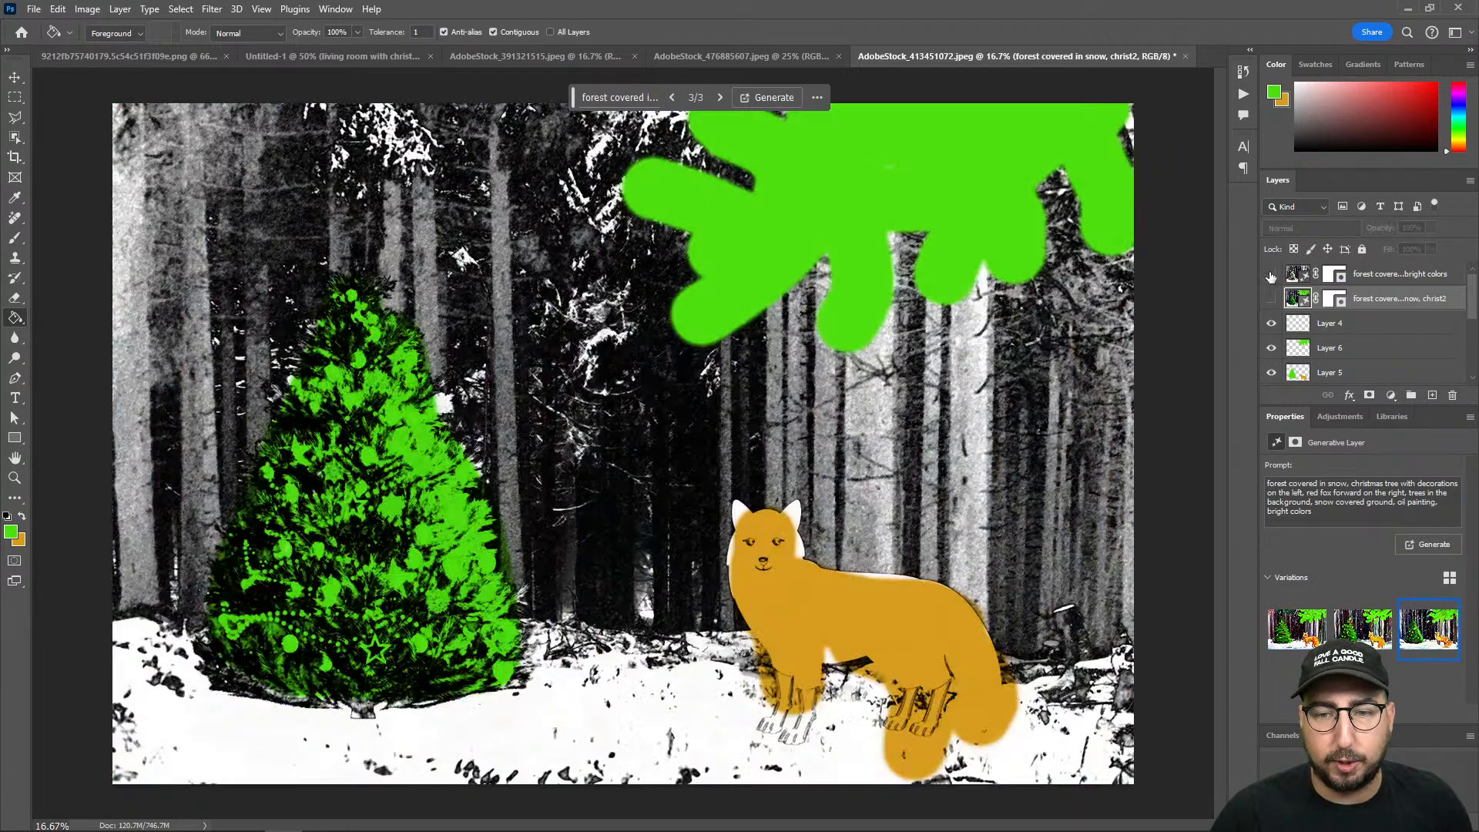
Step: Show both generated forest layers again and group the second one with the painted color layers beneath it
drag(1271, 275, 1271, 298)
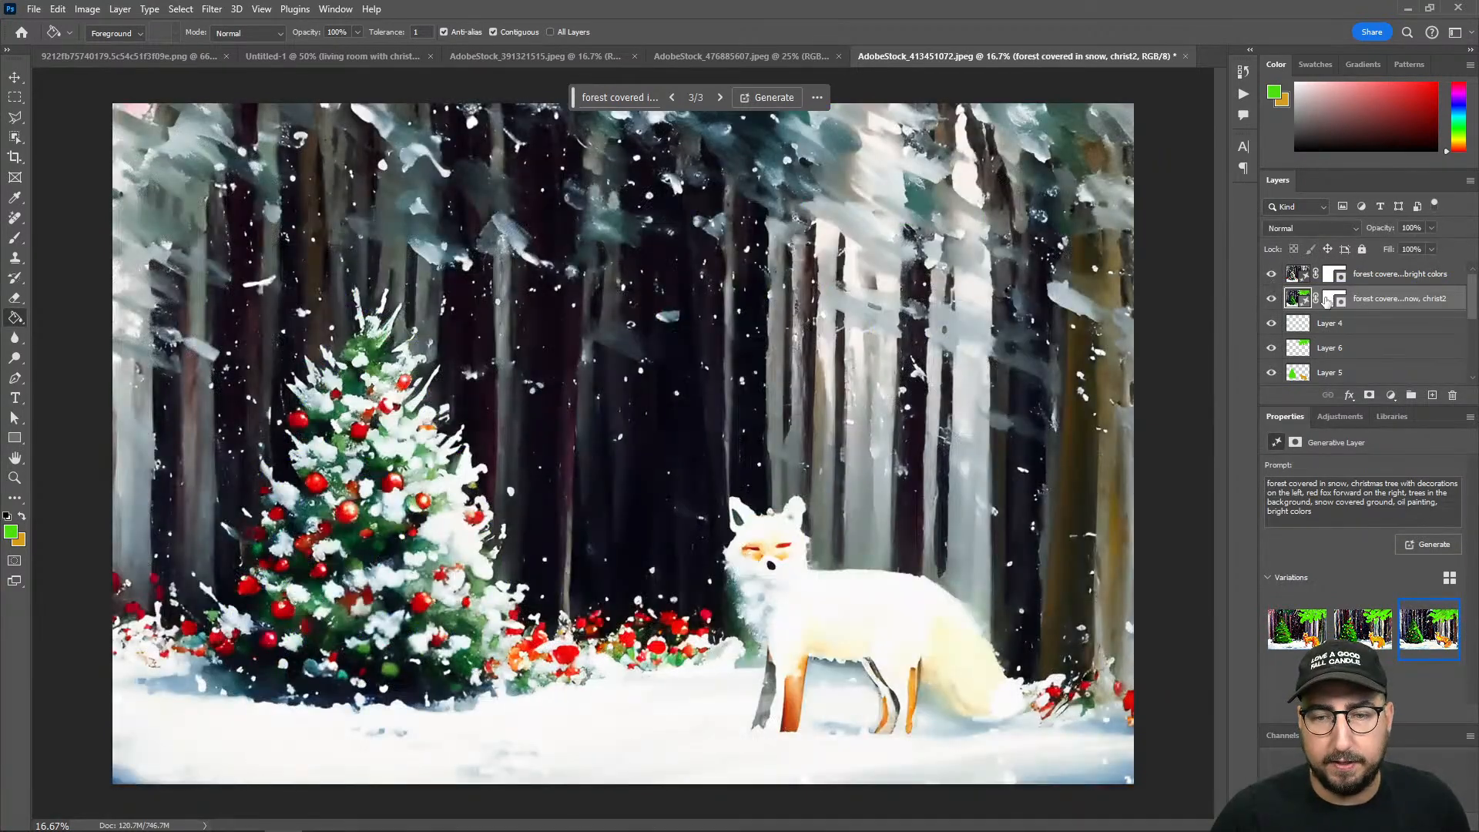
scroll(1369, 344, down, 2)
shift+click(1366, 327)
key(ctrl+g)
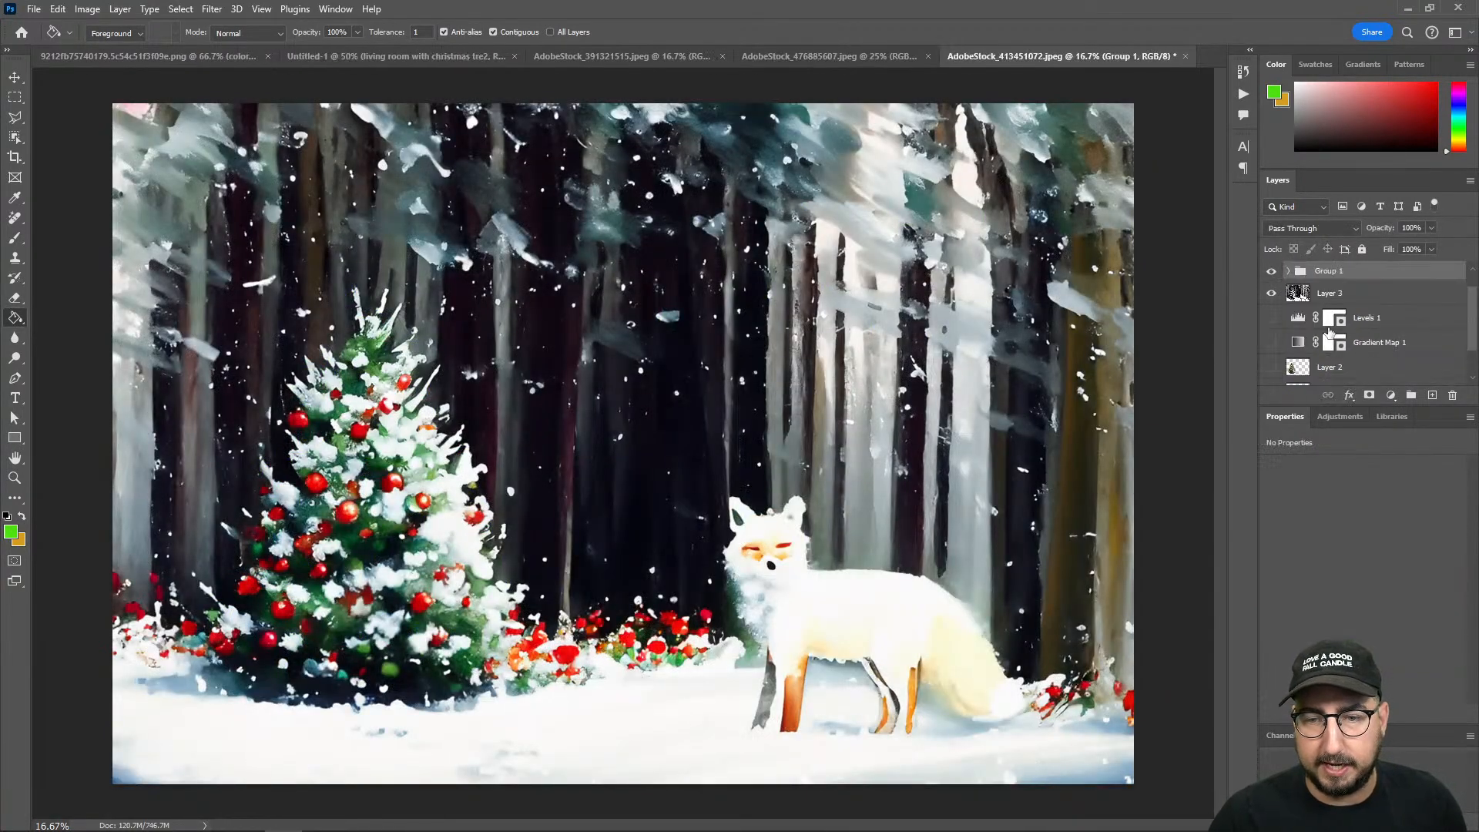
Step: Toggle the visibility of the bright colors layer and Group 1 to compare both generations with the black-and-white image, leaving only the group's version showing
click(1270, 273)
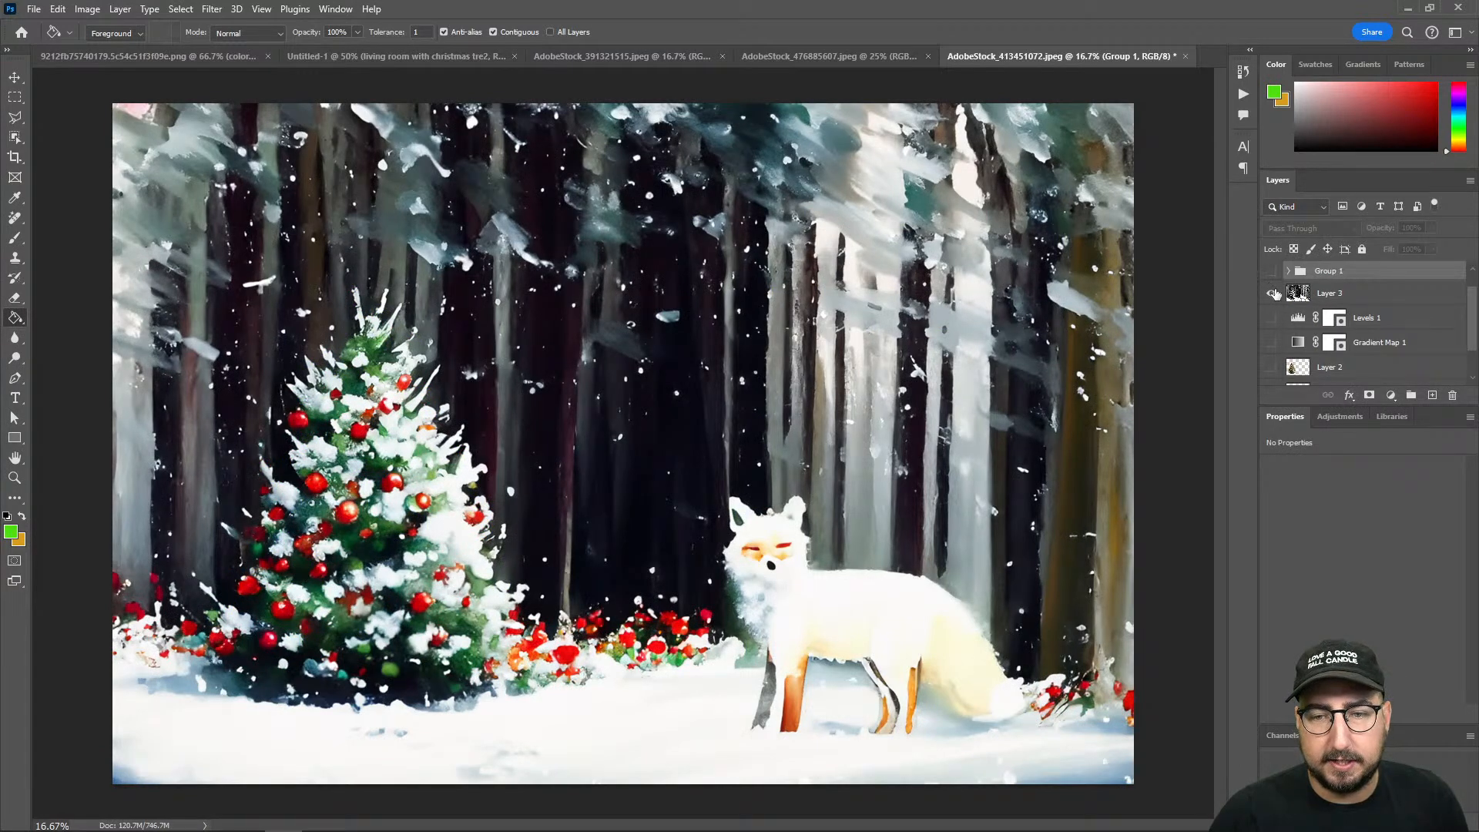
scroll(1272, 292, up, 1)
click(1271, 275)
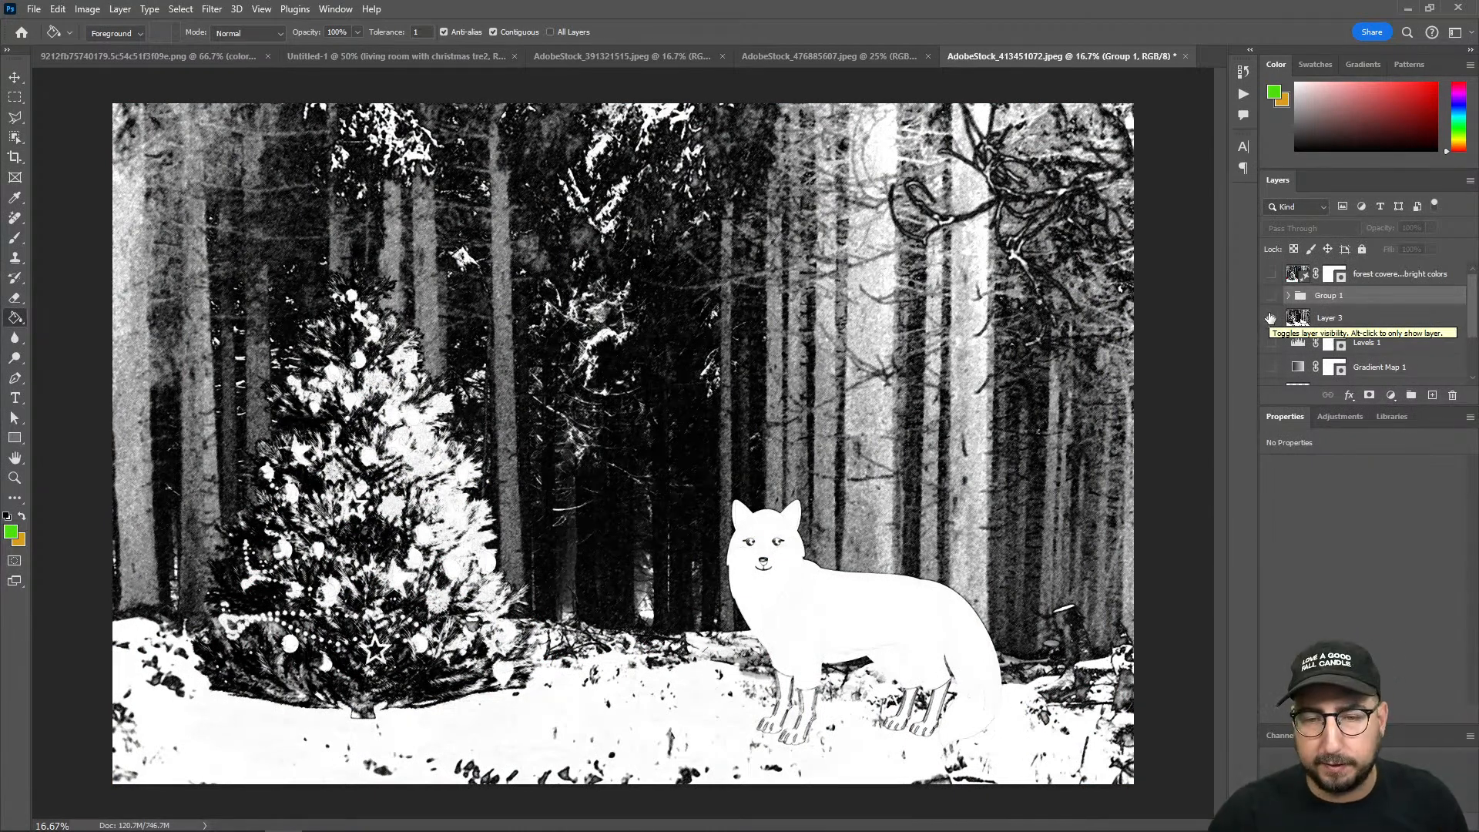
click(1271, 275)
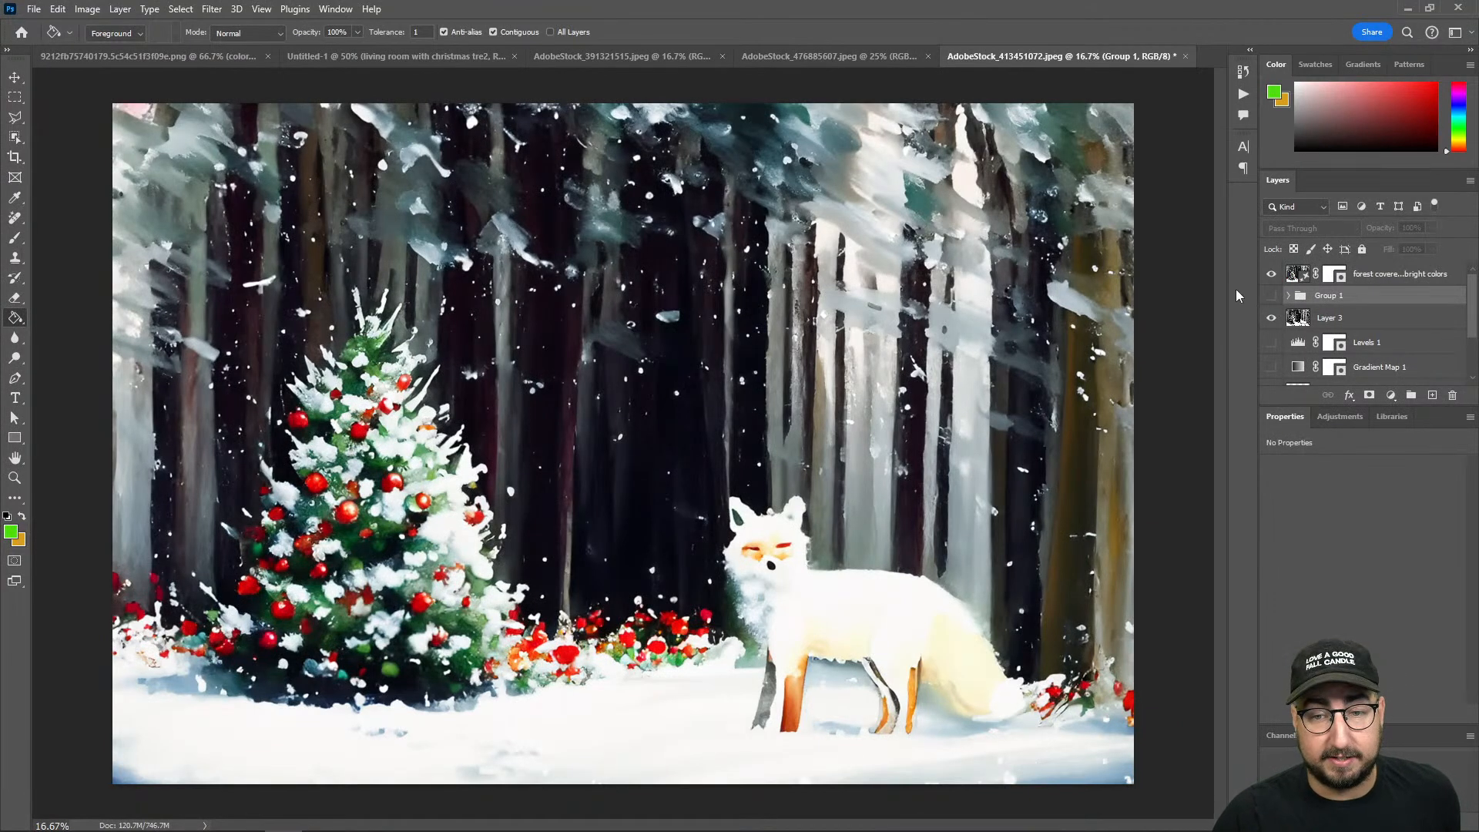
click(1272, 297)
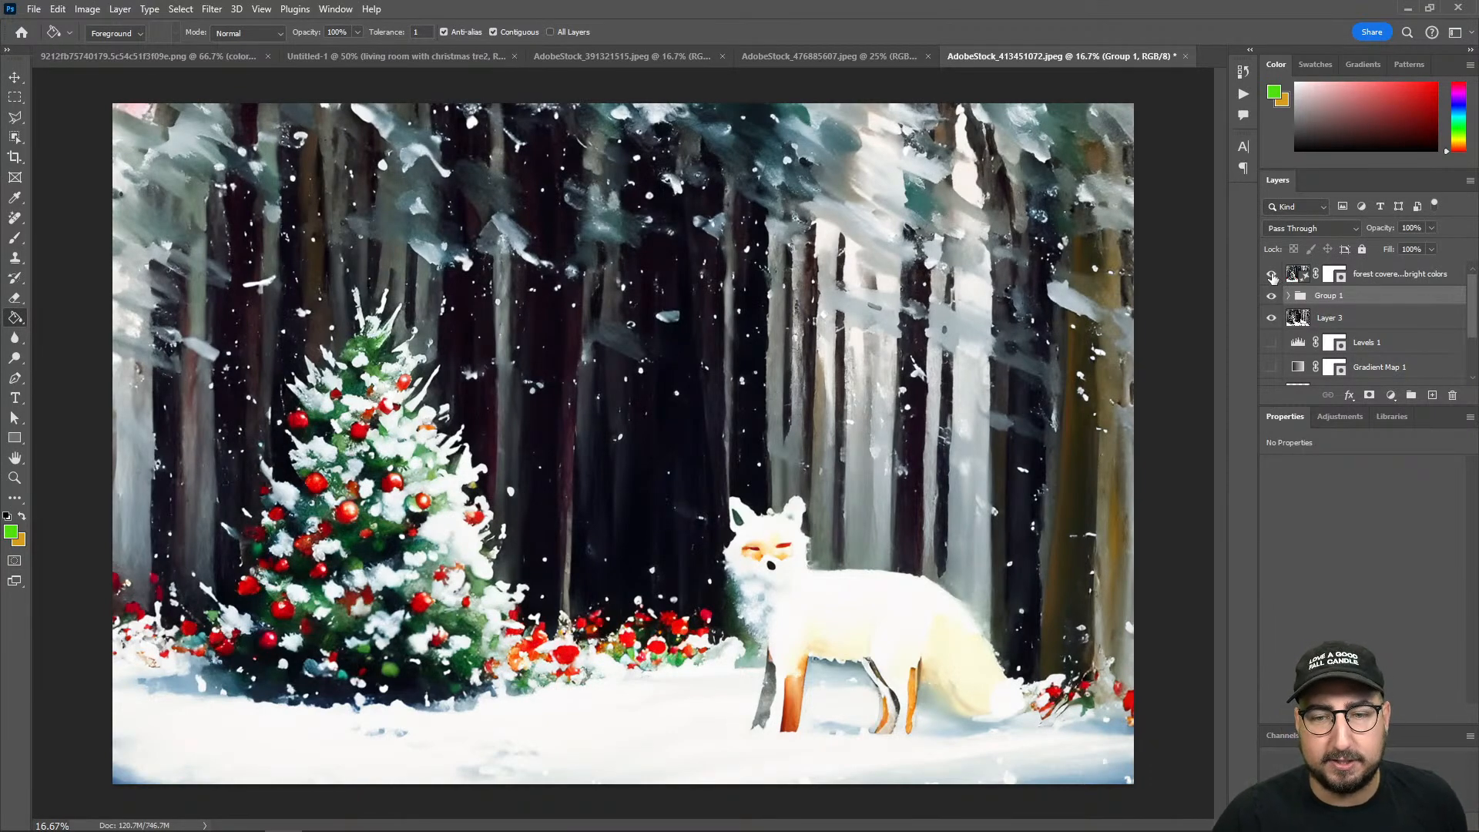
click(1272, 274)
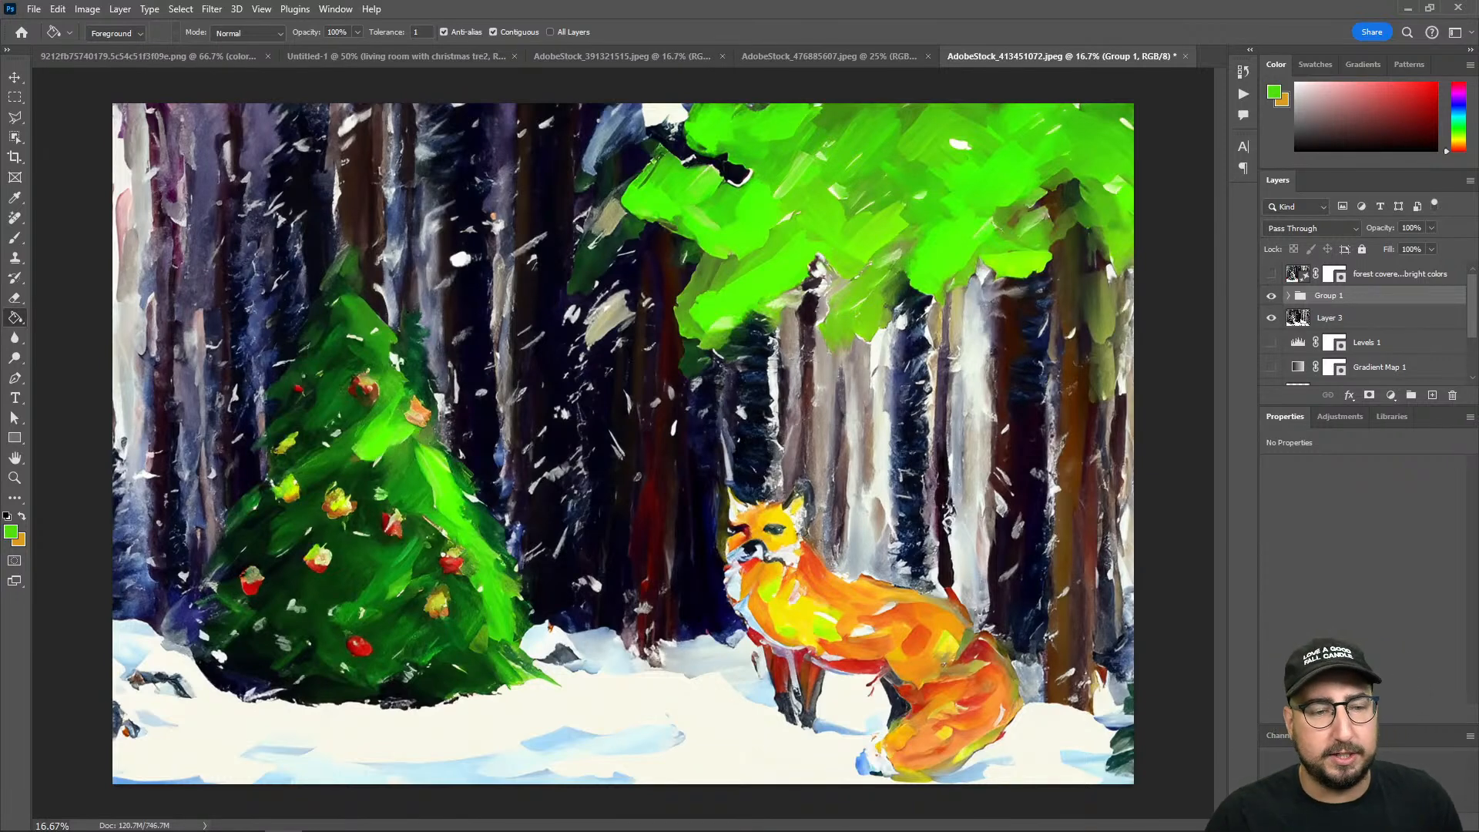
Step: Switch to Adobe Firefly in the browser, close the enlarged living room sketch and return to the Text to image start page
mouse_move(185, 823)
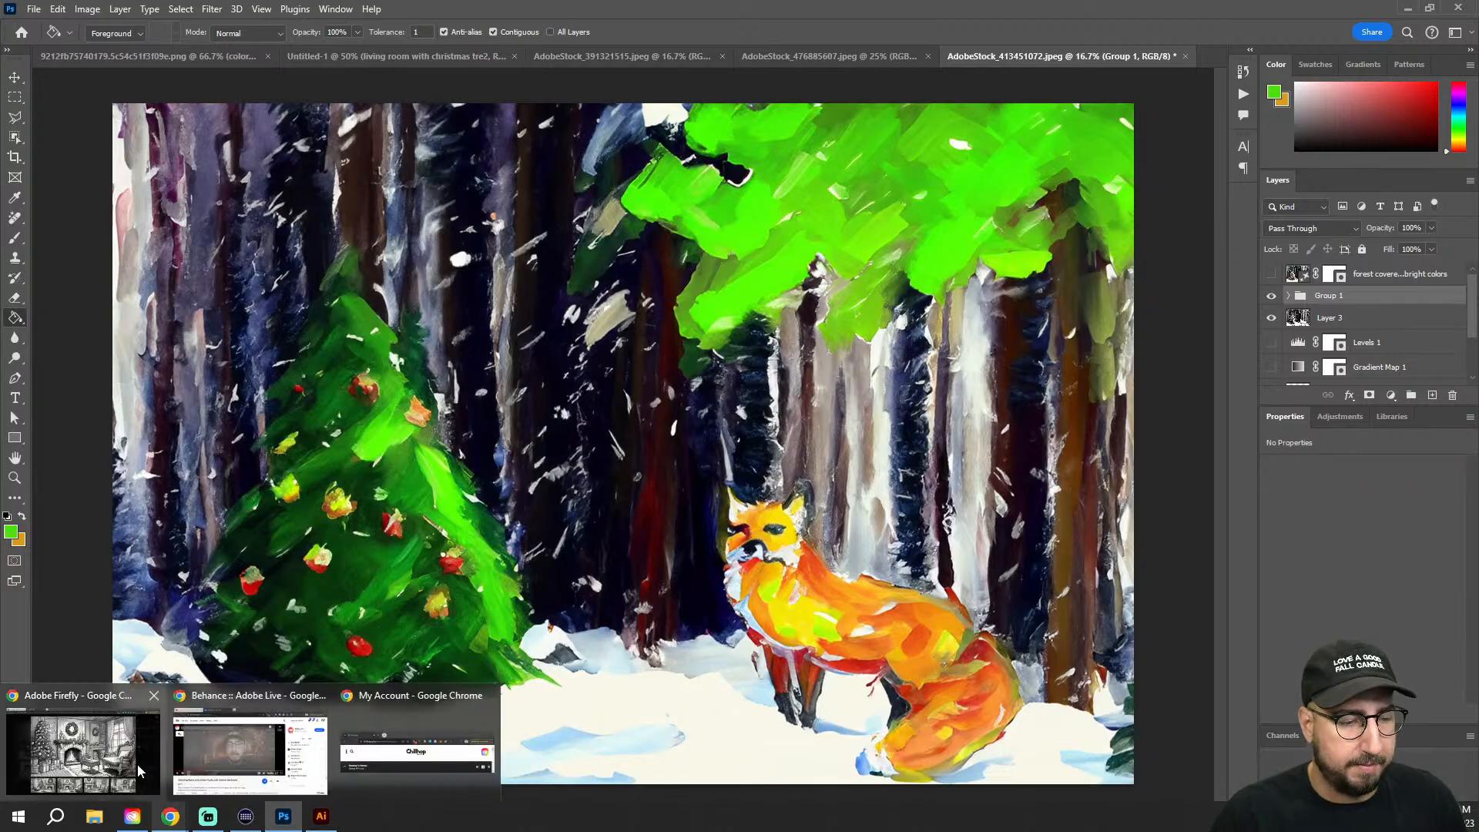
click(81, 744)
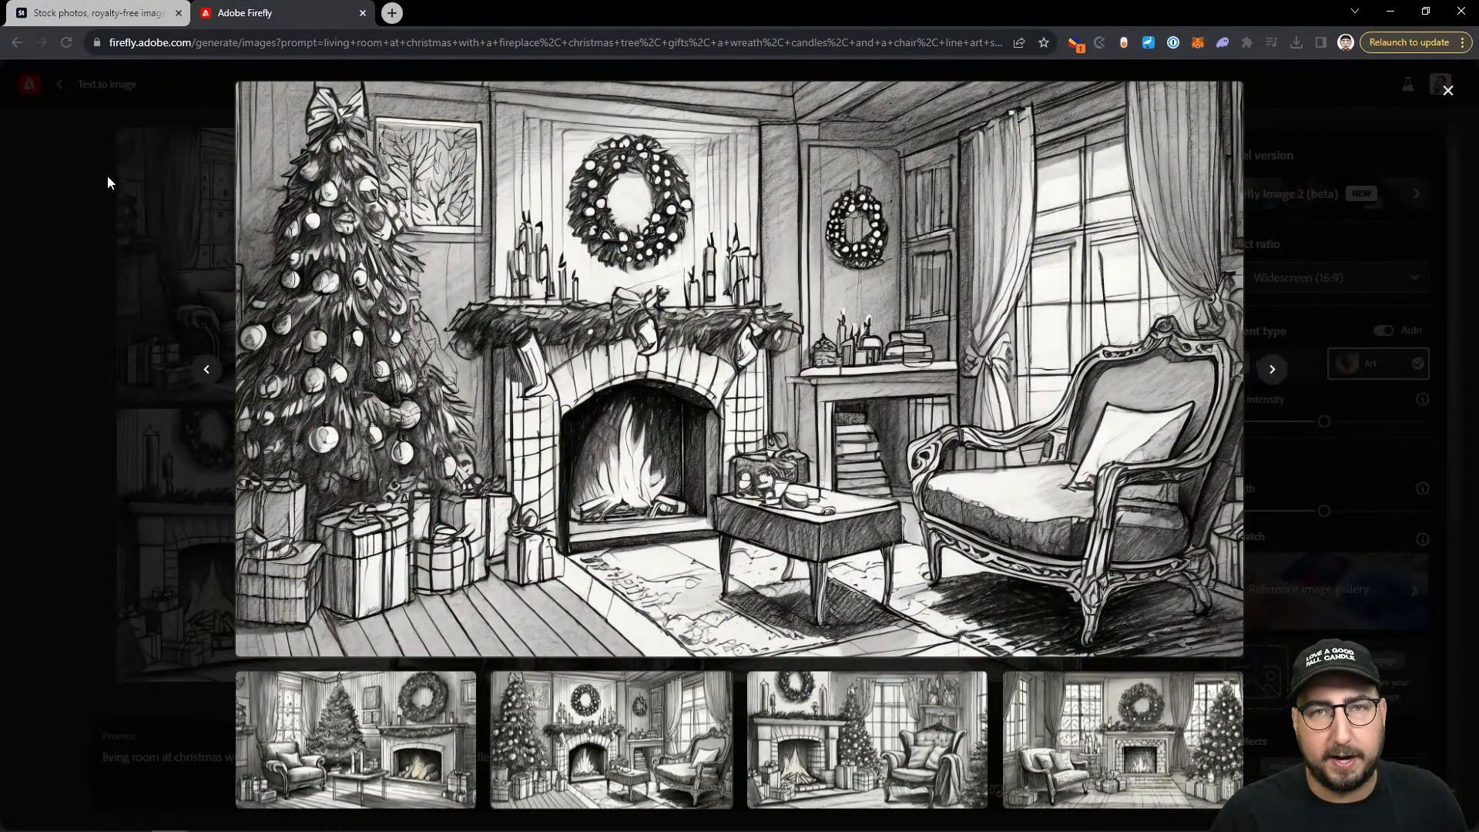
click(107, 174)
click(59, 84)
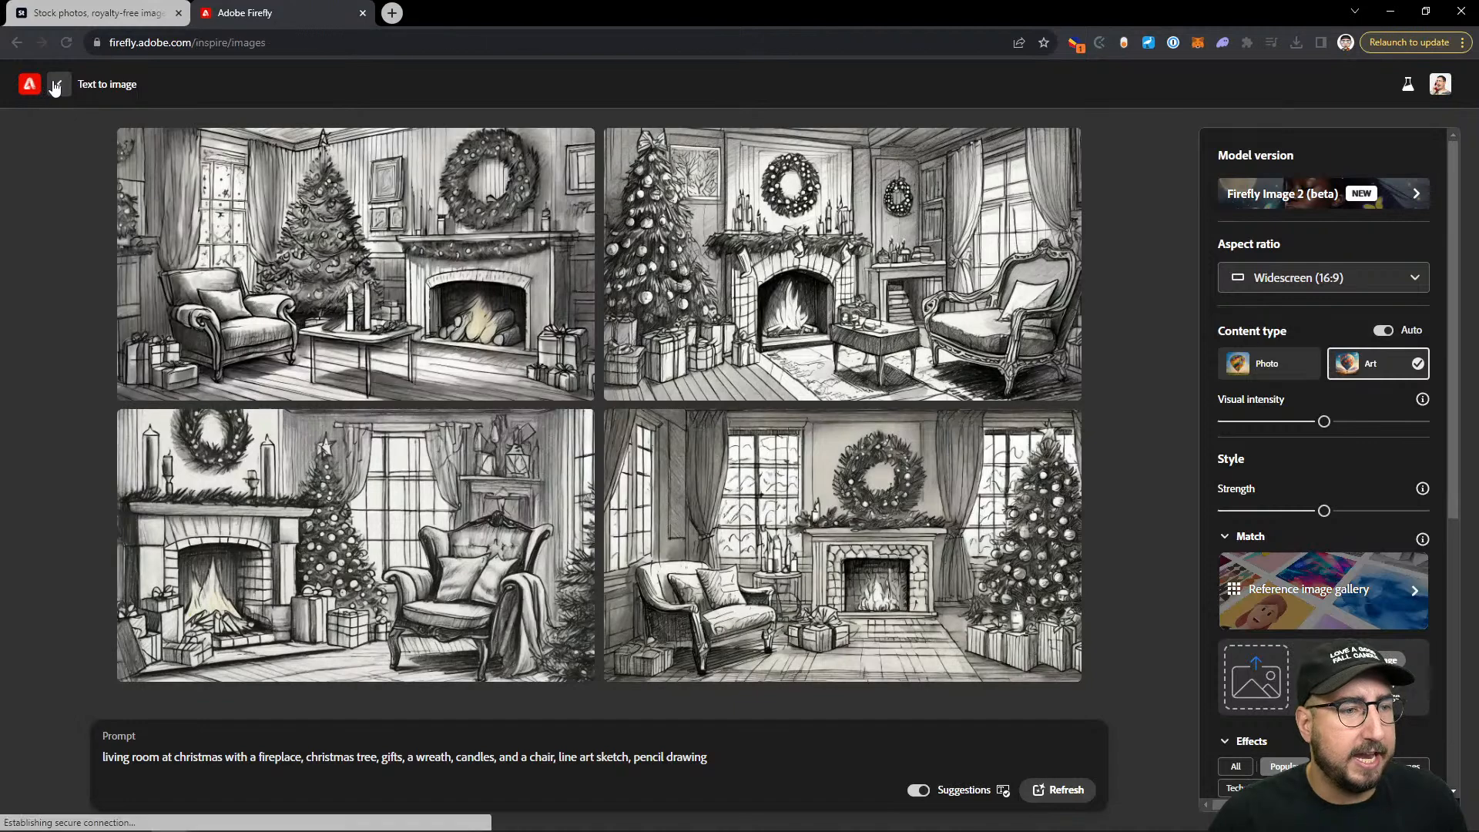
Step: Generate images from the prompt "pattern of cactus and tropical flowers"
click(245, 747)
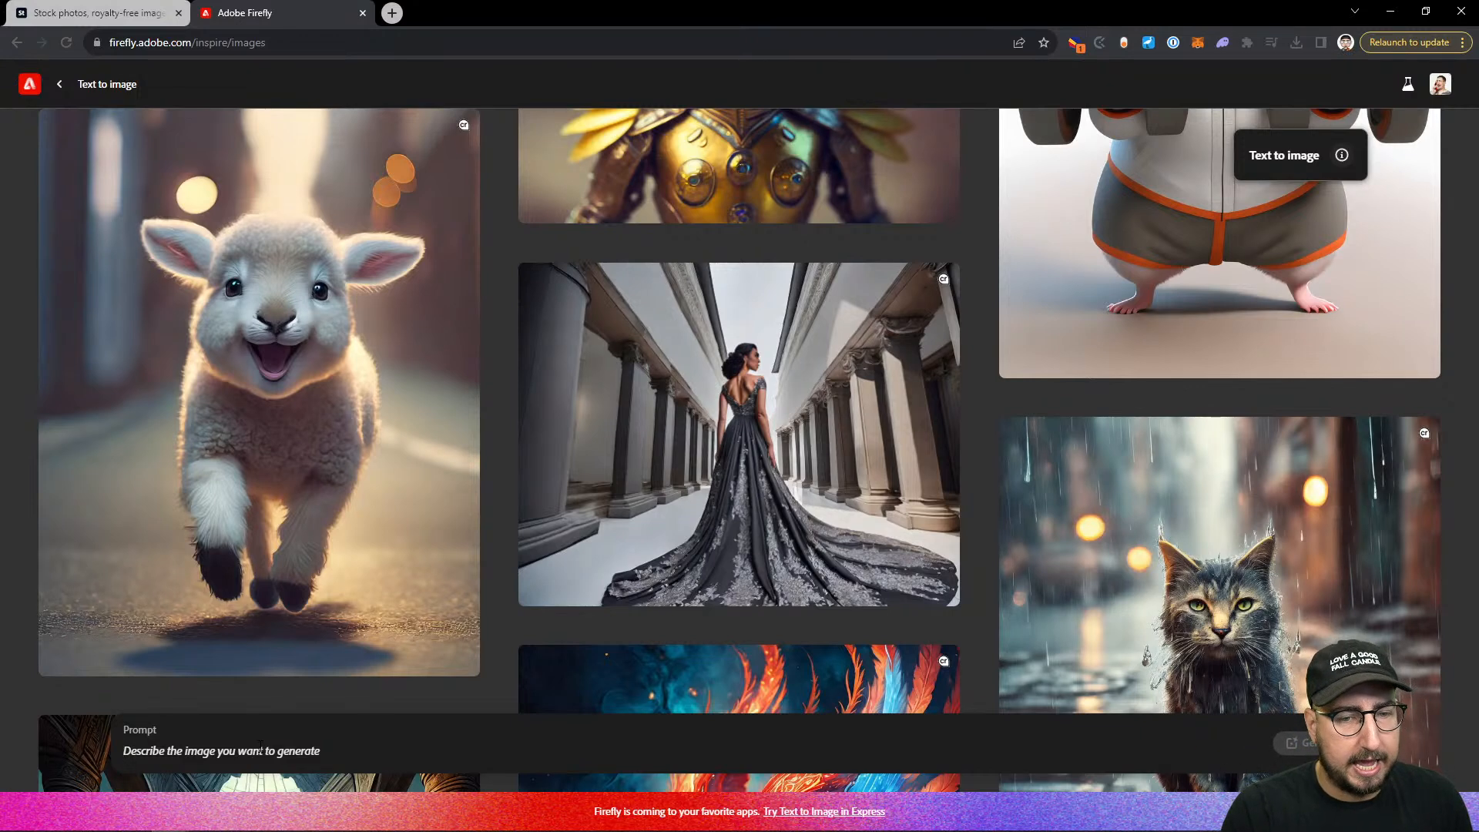
text(pattern of cactus and trap)
key(BackSpace)
key(BackSpace)
text(opical flowers)
key(Return)
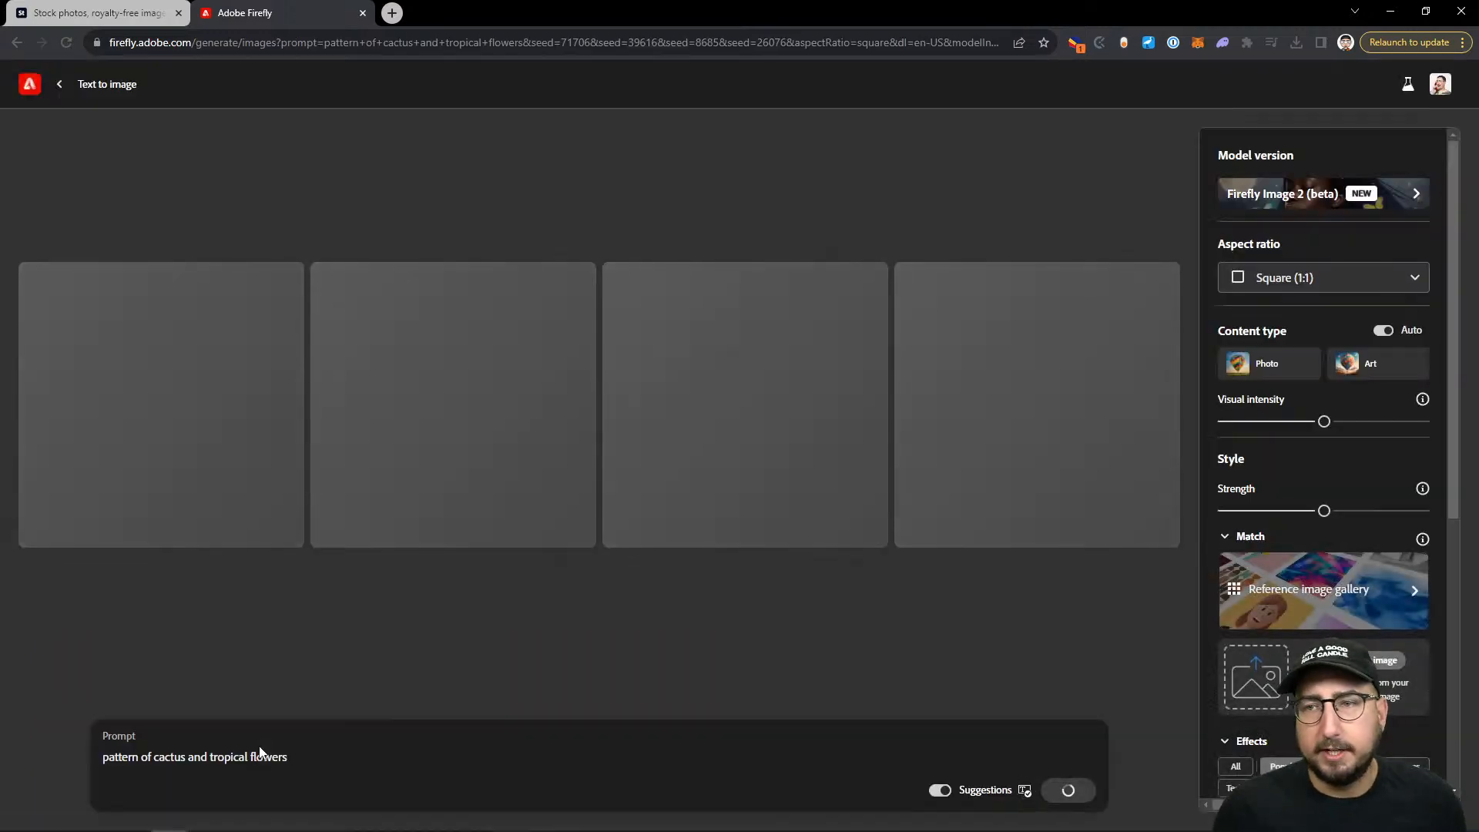
Step: Preview the first three generated cactus patterns at full size and look over the image generation settings
click(1263, 283)
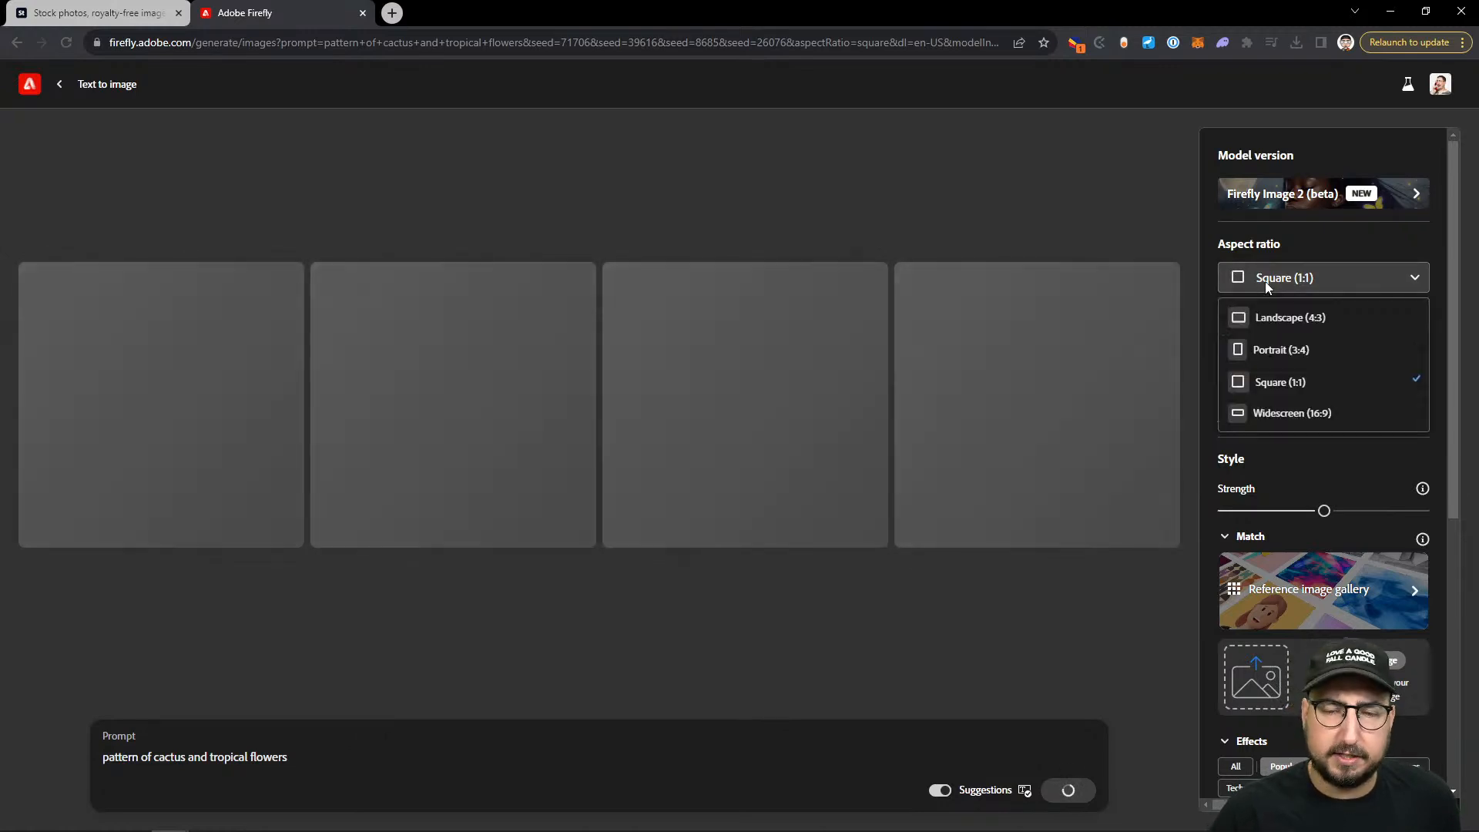
click(1264, 280)
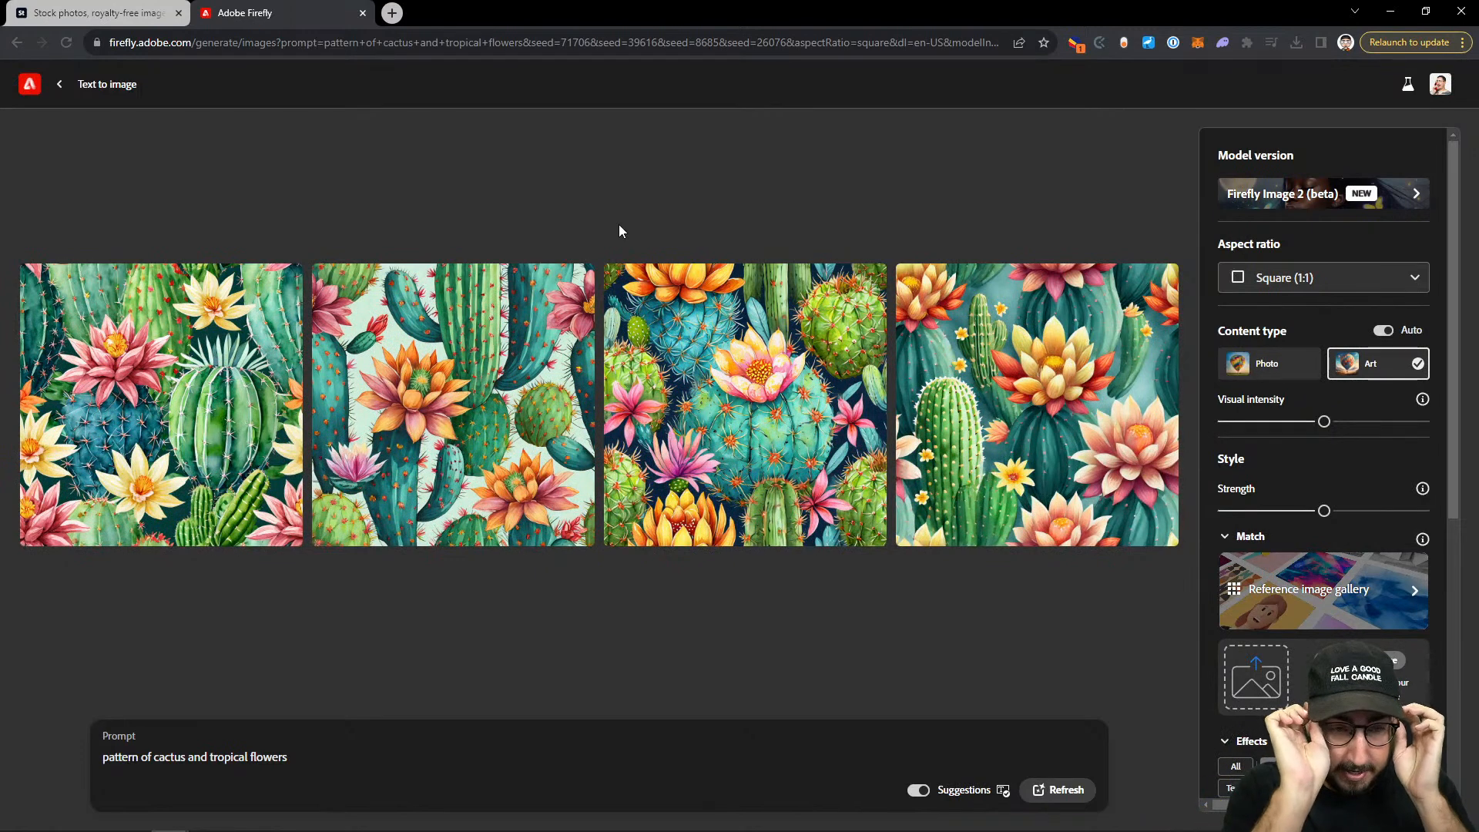
click(228, 384)
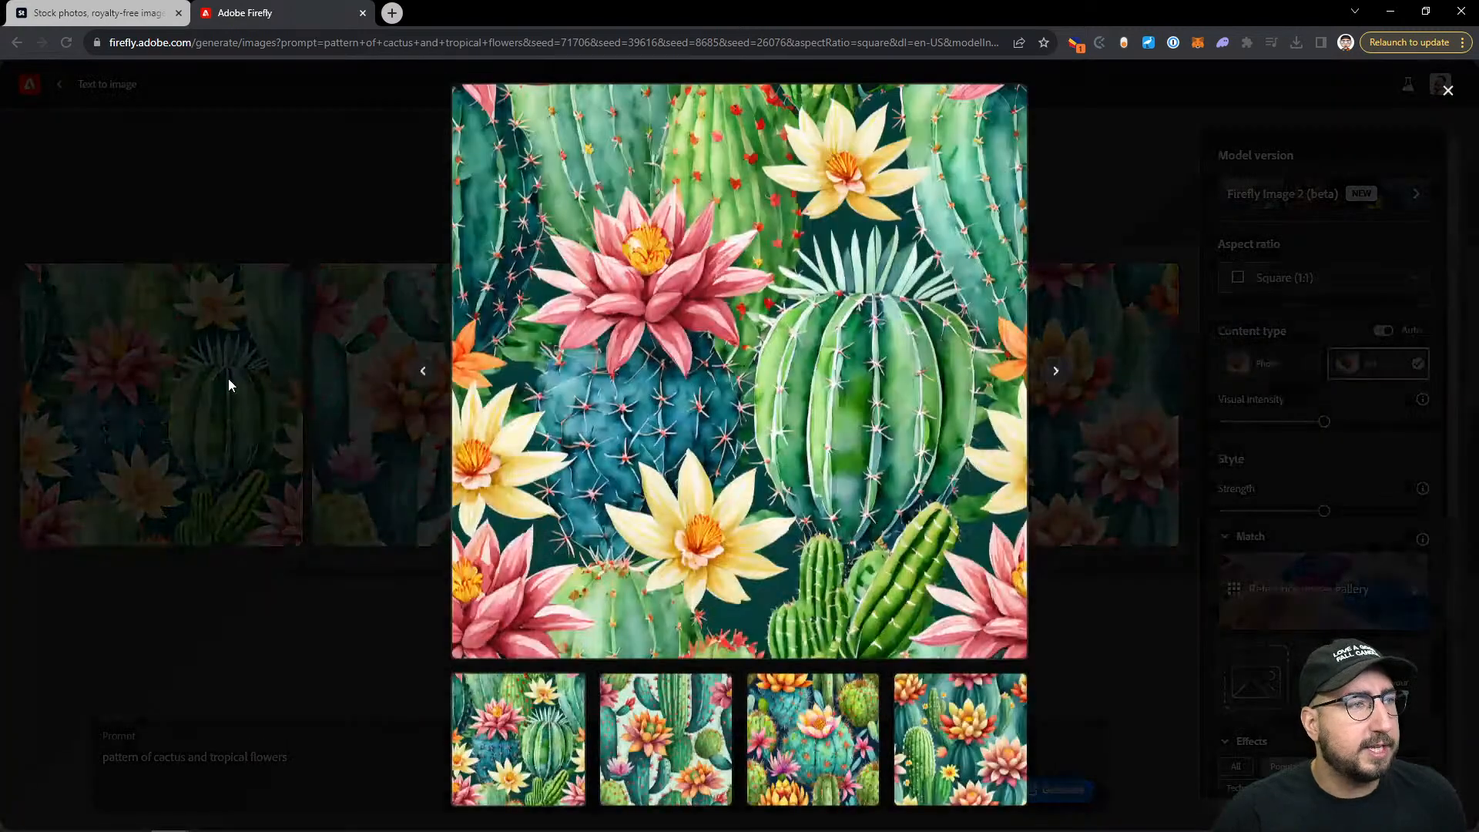
key(Right)
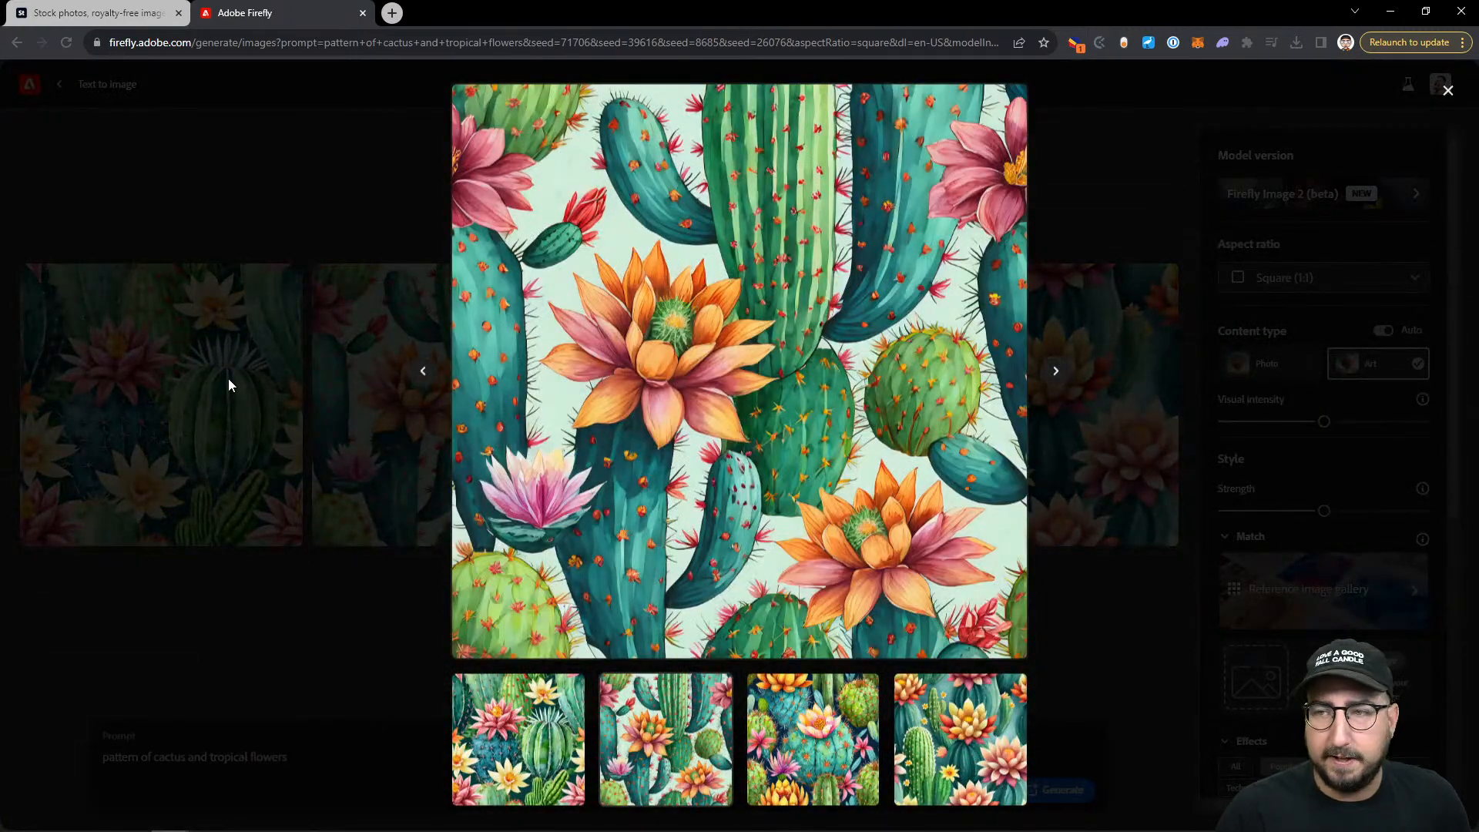
key(Right)
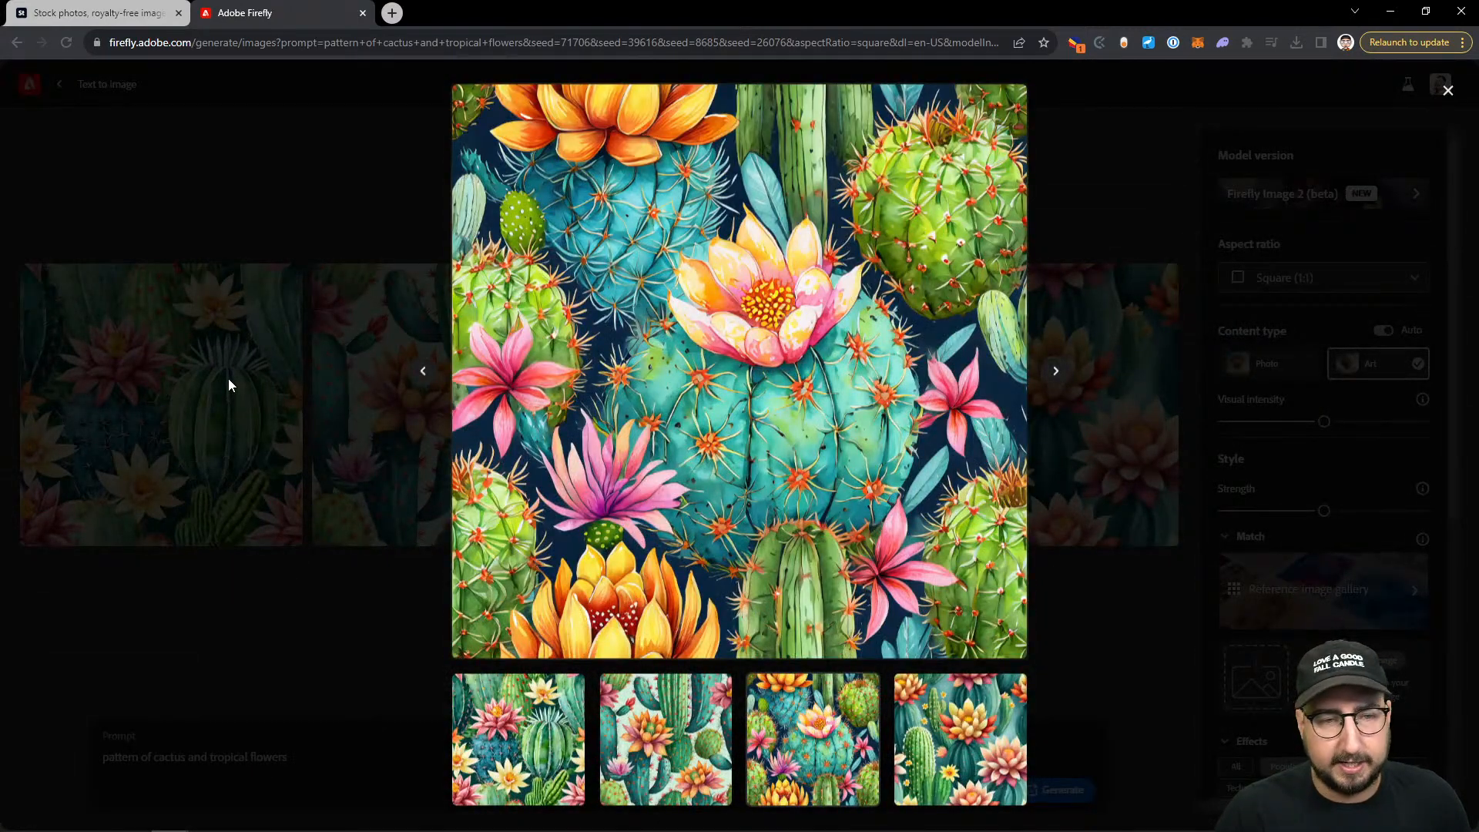
key(Escape)
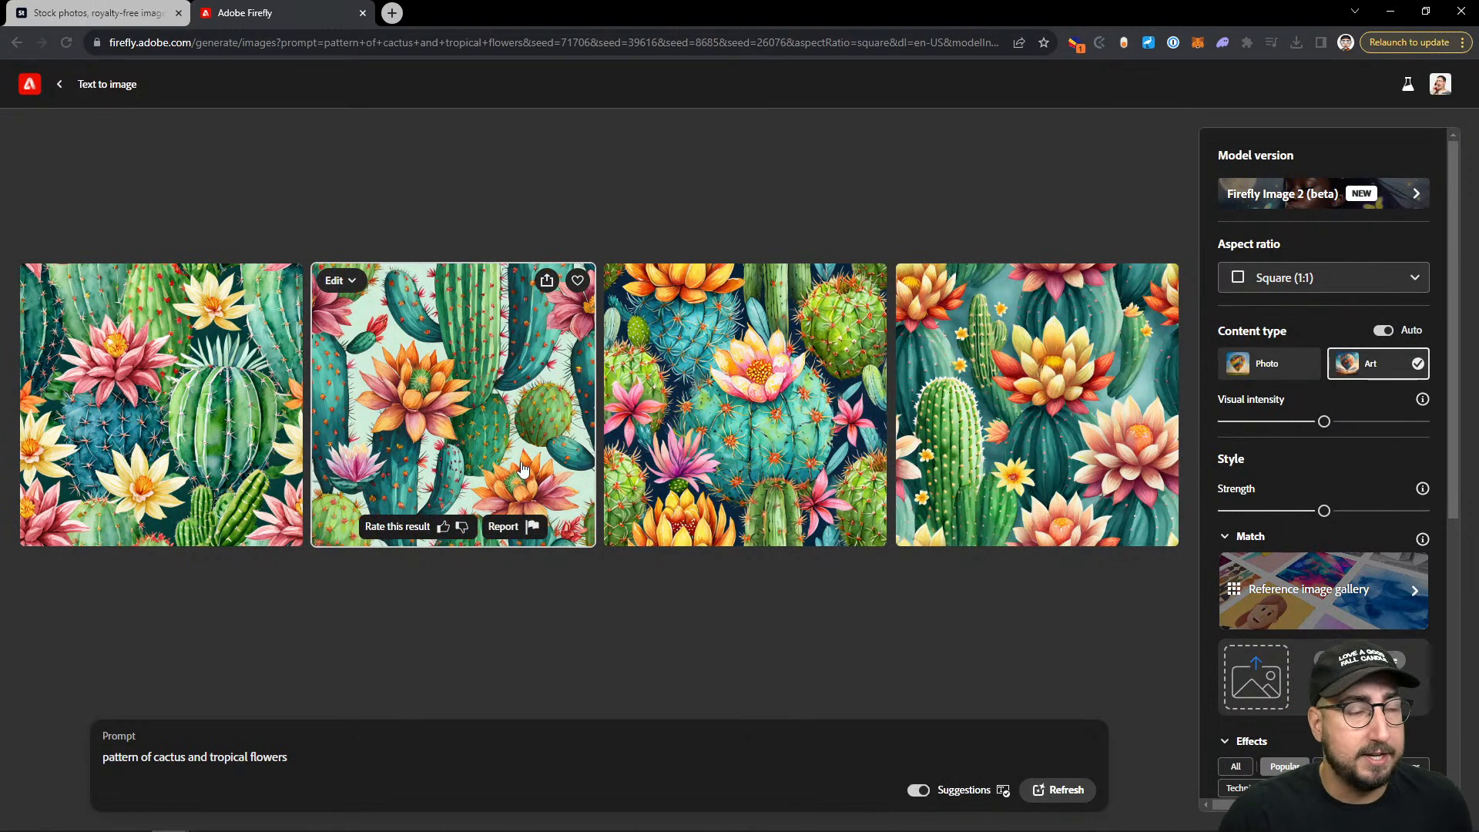
scroll(1324, 693, down, 1)
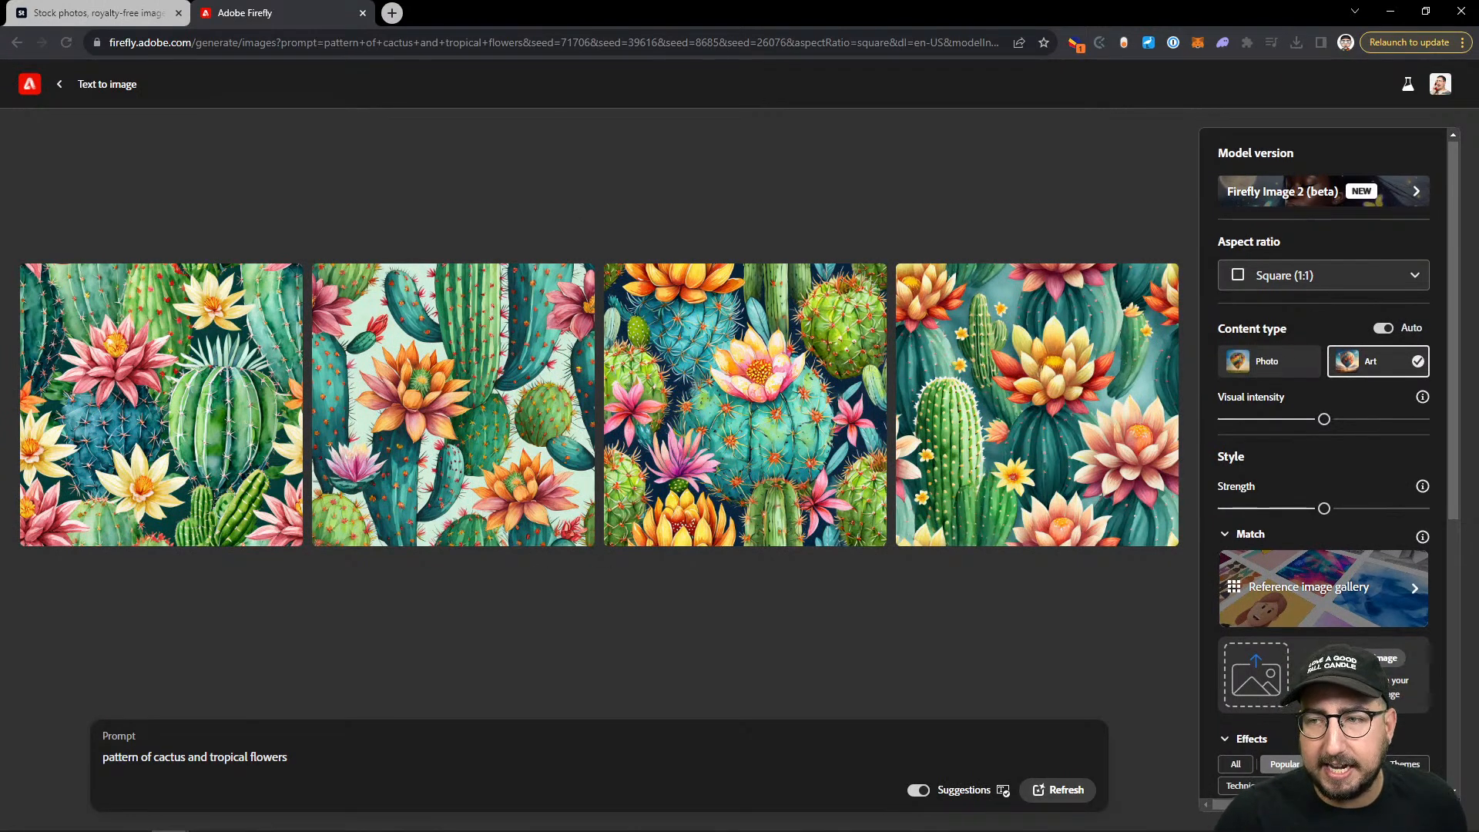
scroll(1313, 285, down, 5)
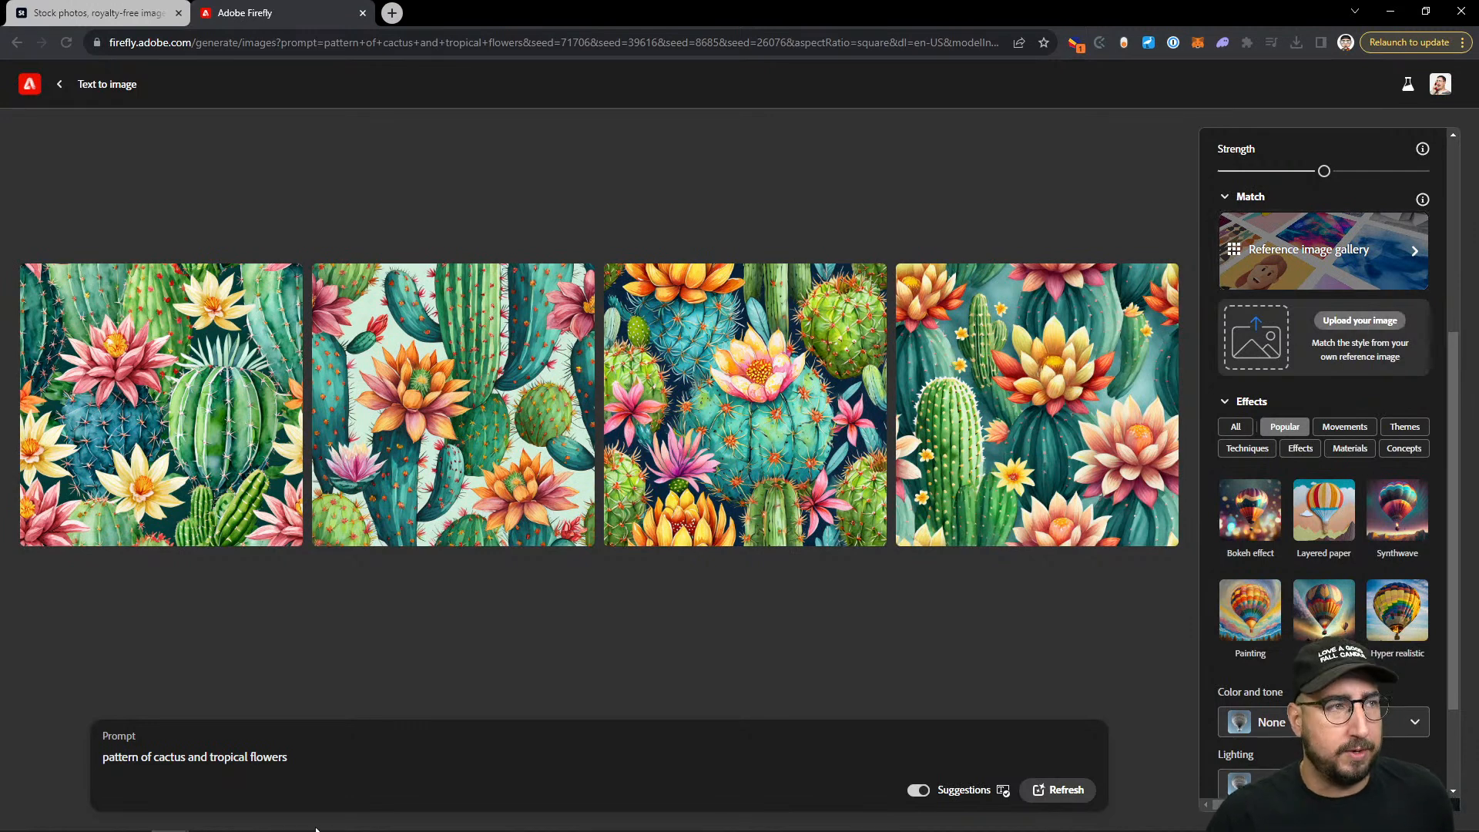
Step: Open behance.net/hochdotco in a new browser tab and open the Easter + Dada project
click(392, 13)
text(beh)
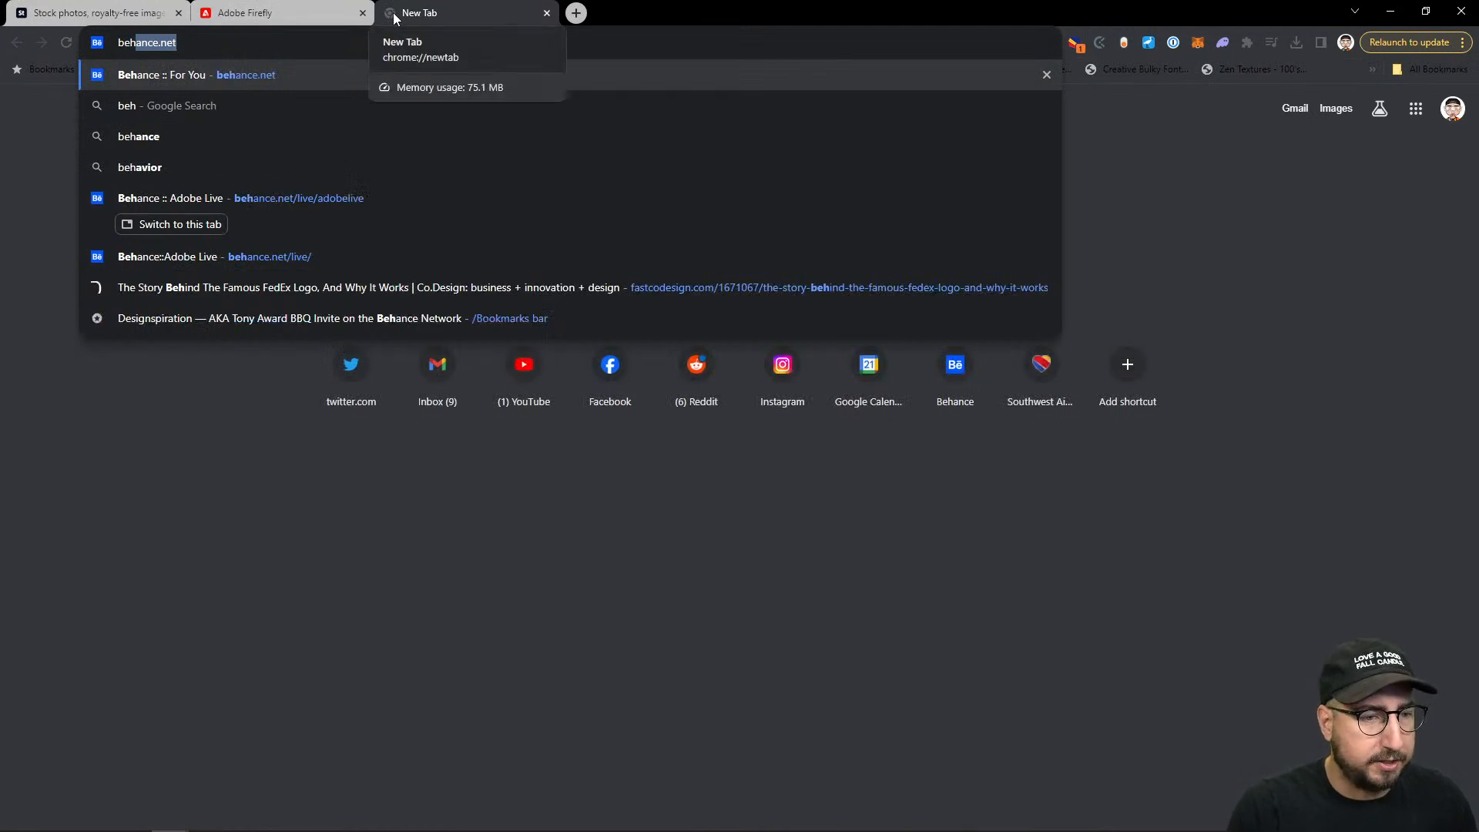
text(ance.net/hoch)
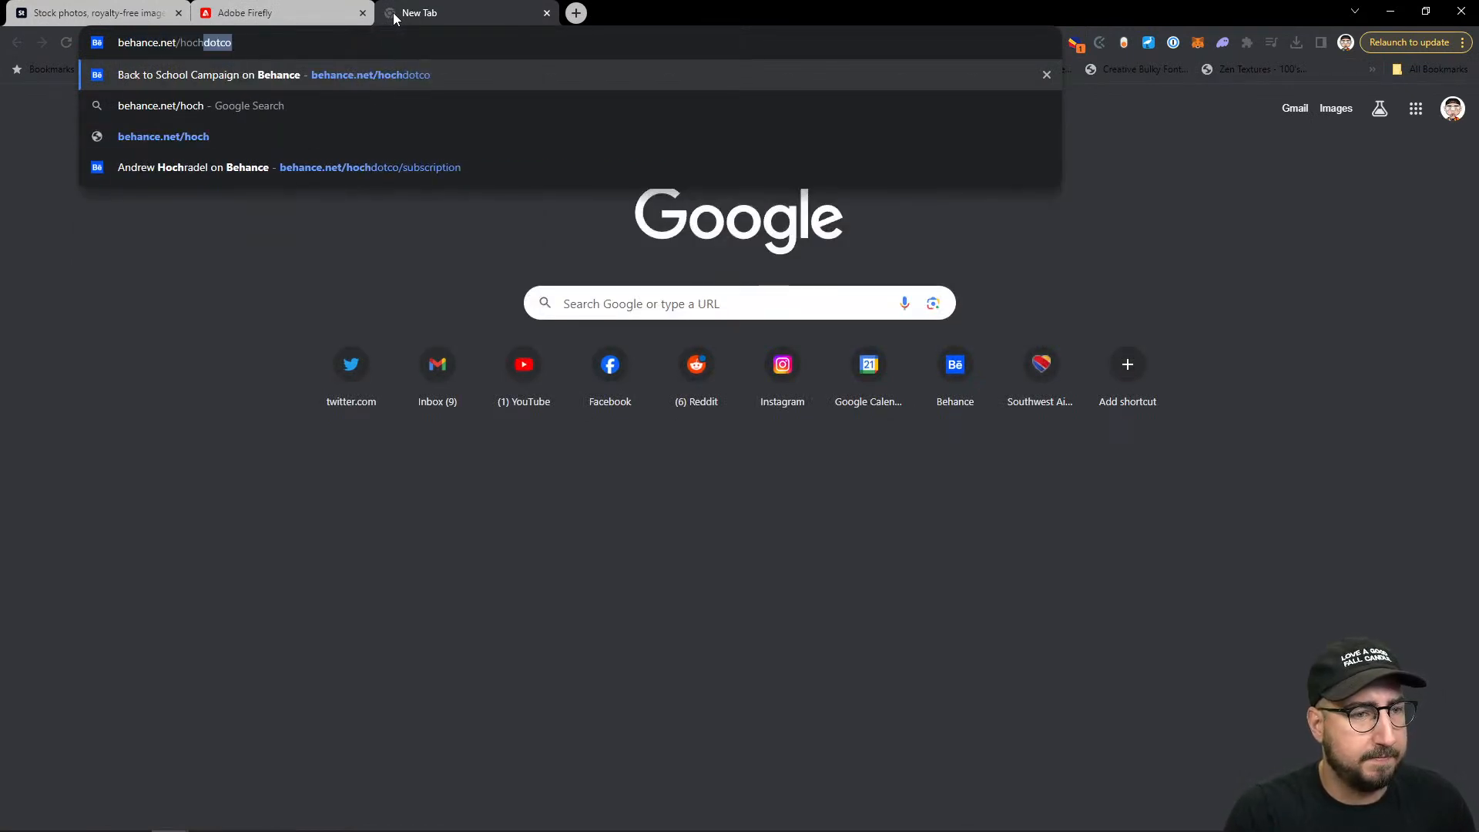
key(Return)
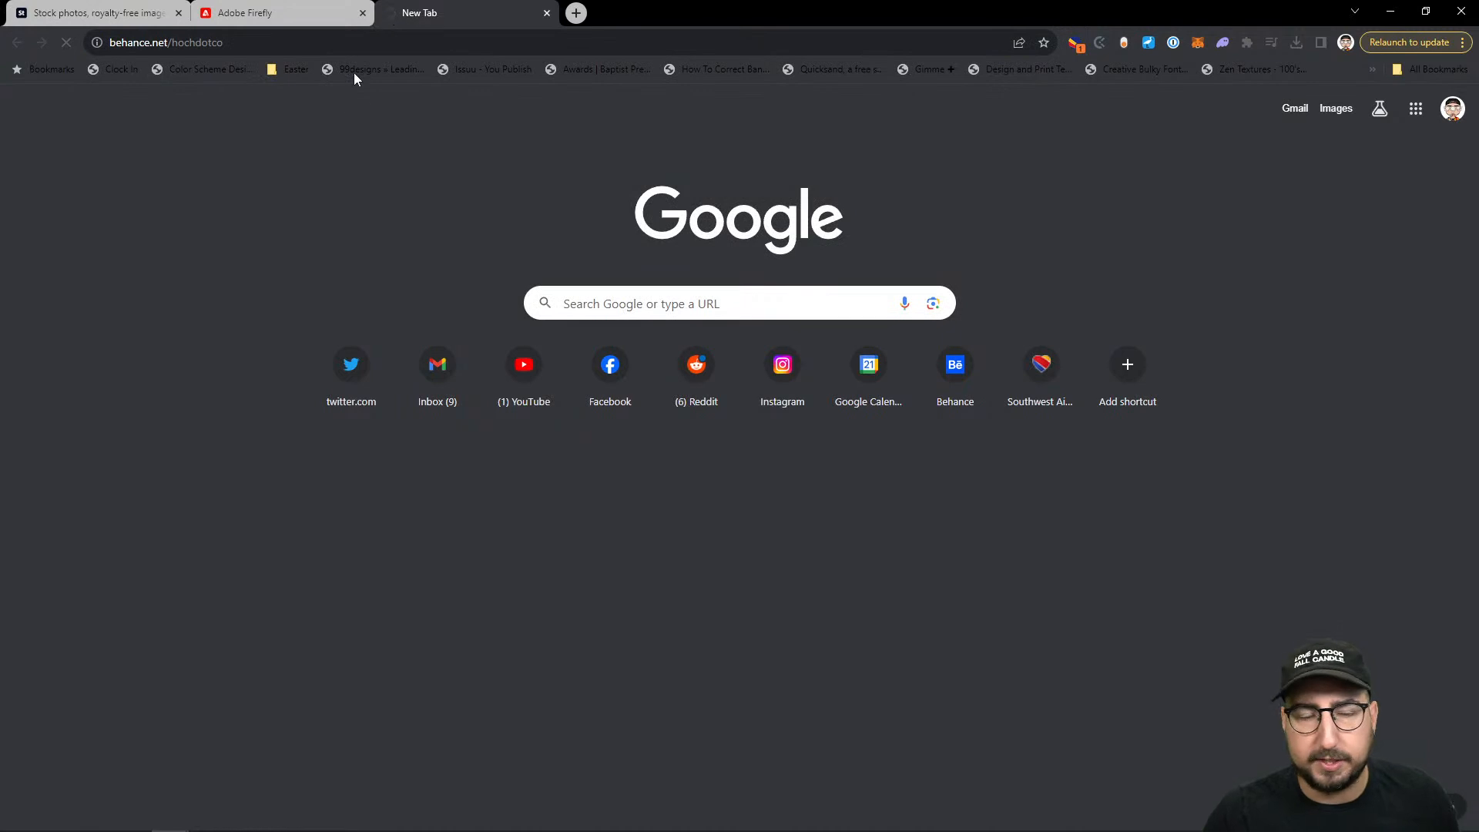
scroll(512, 367, down, 5)
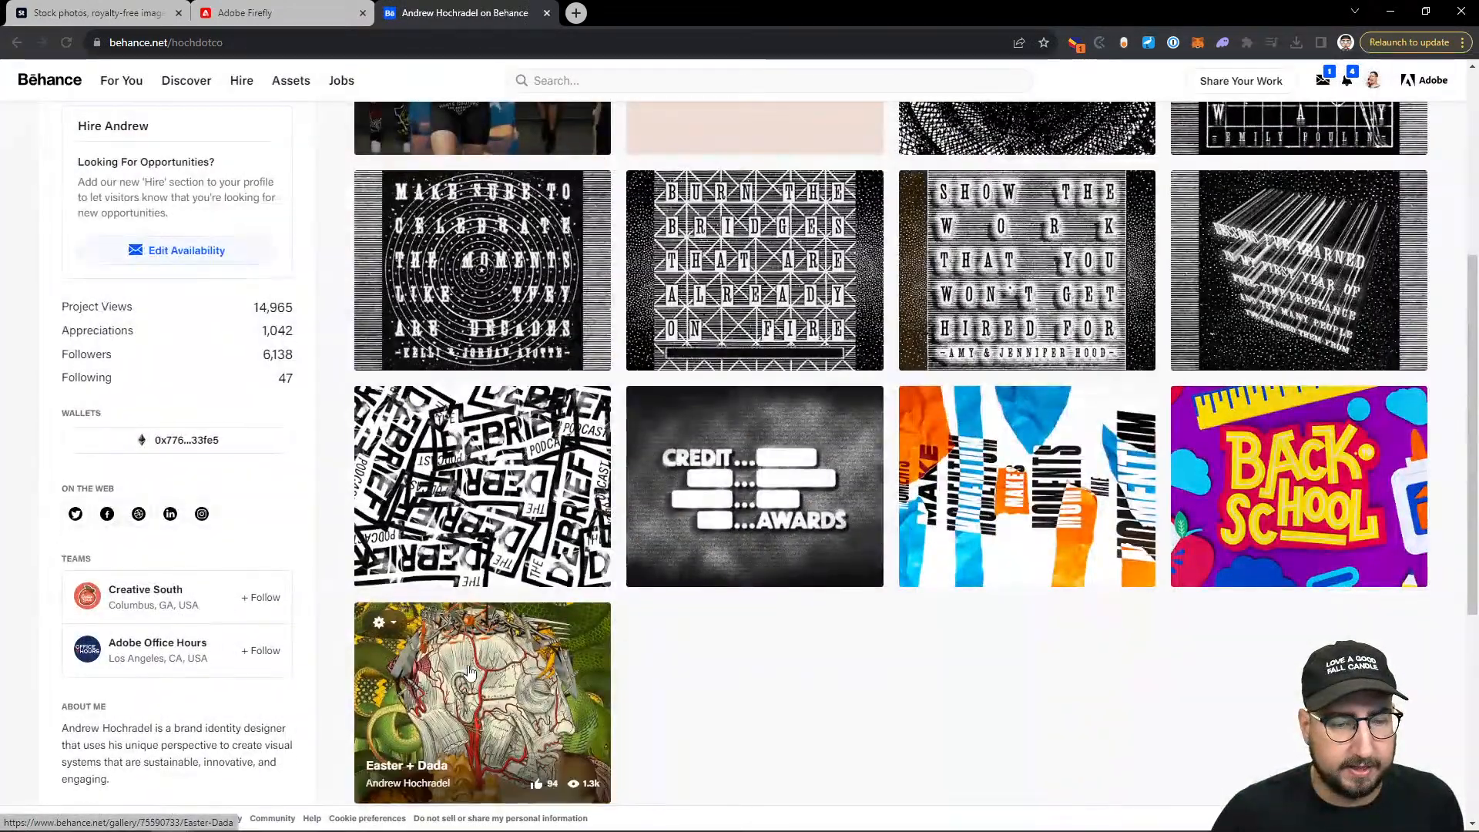
click(467, 664)
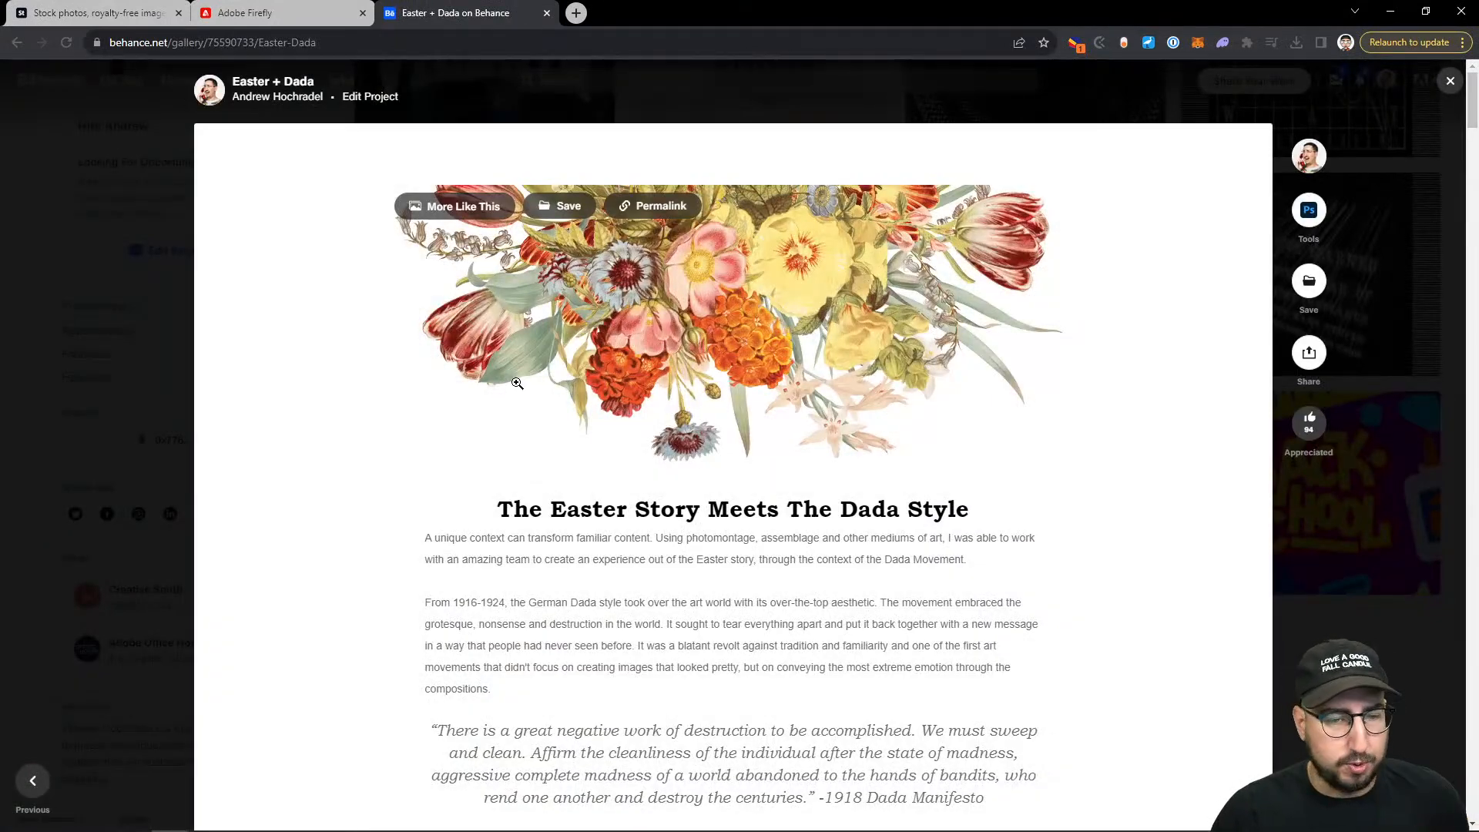
Step: Look through the Easter + Dada project for its vintage floral collage artwork
scroll(517, 383, down, 1)
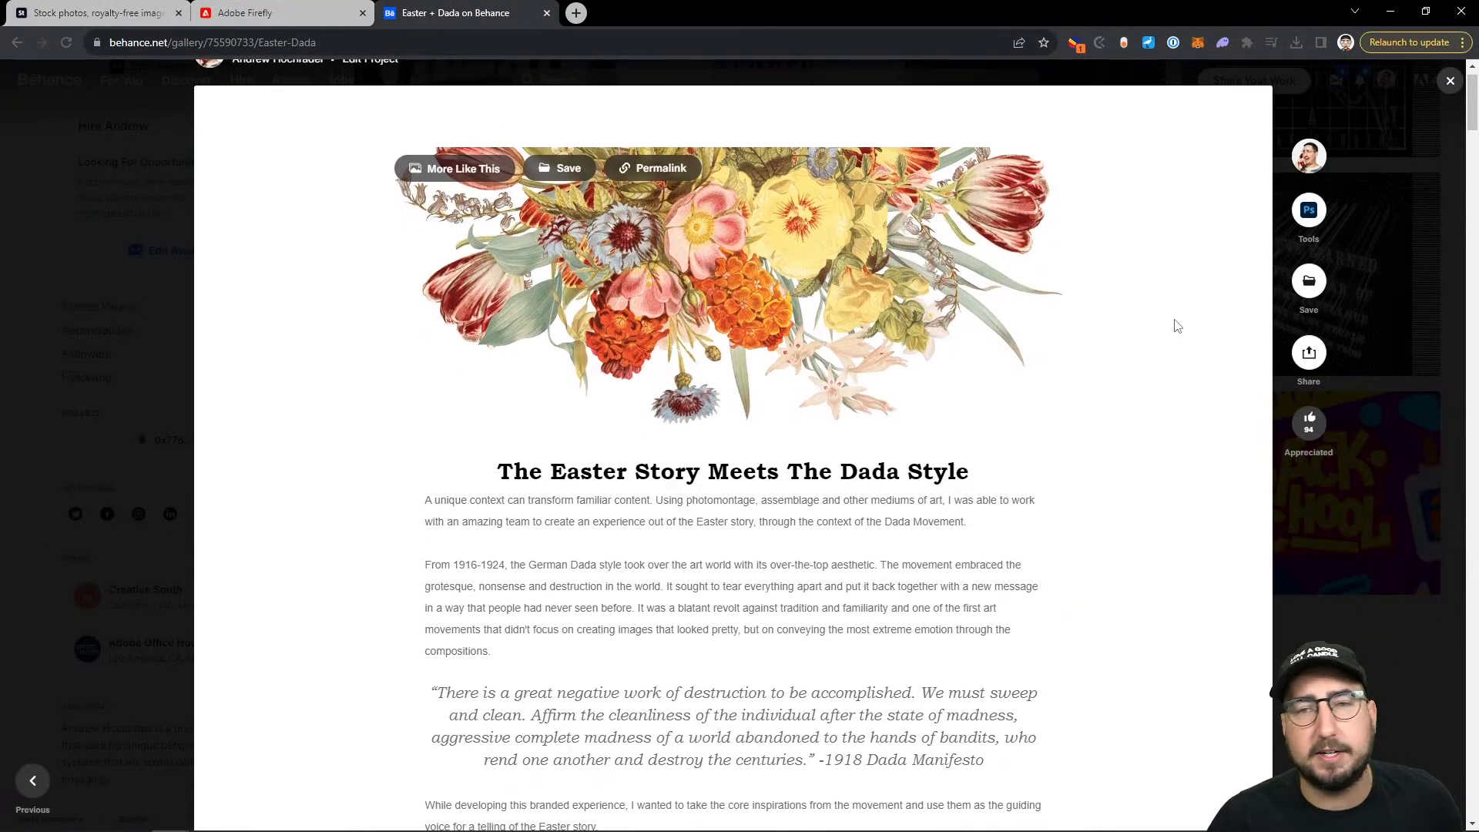
scroll(1177, 326, down, 1)
scroll(1177, 325, down, 10)
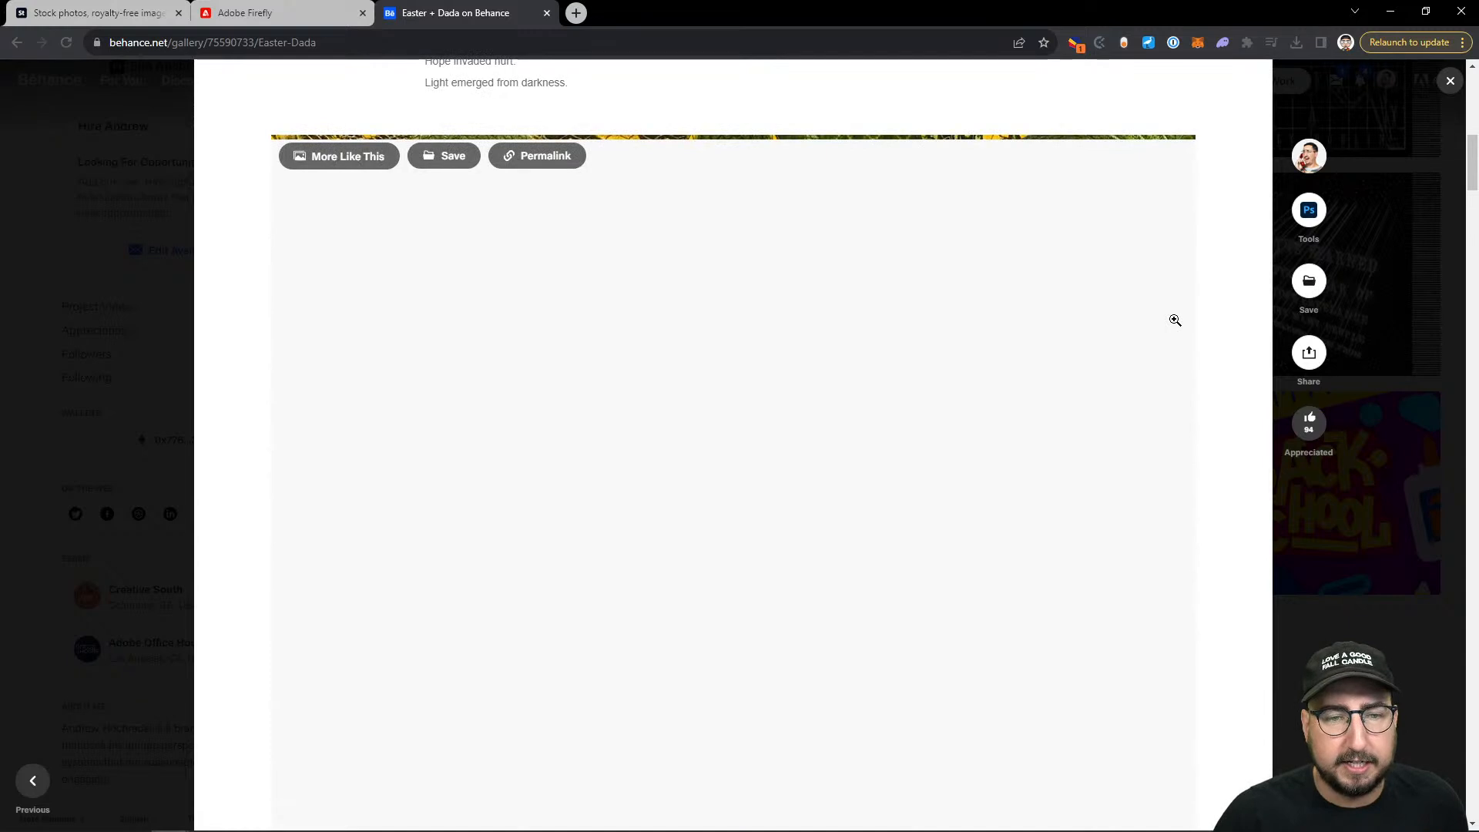
scroll(1175, 320, down, 12)
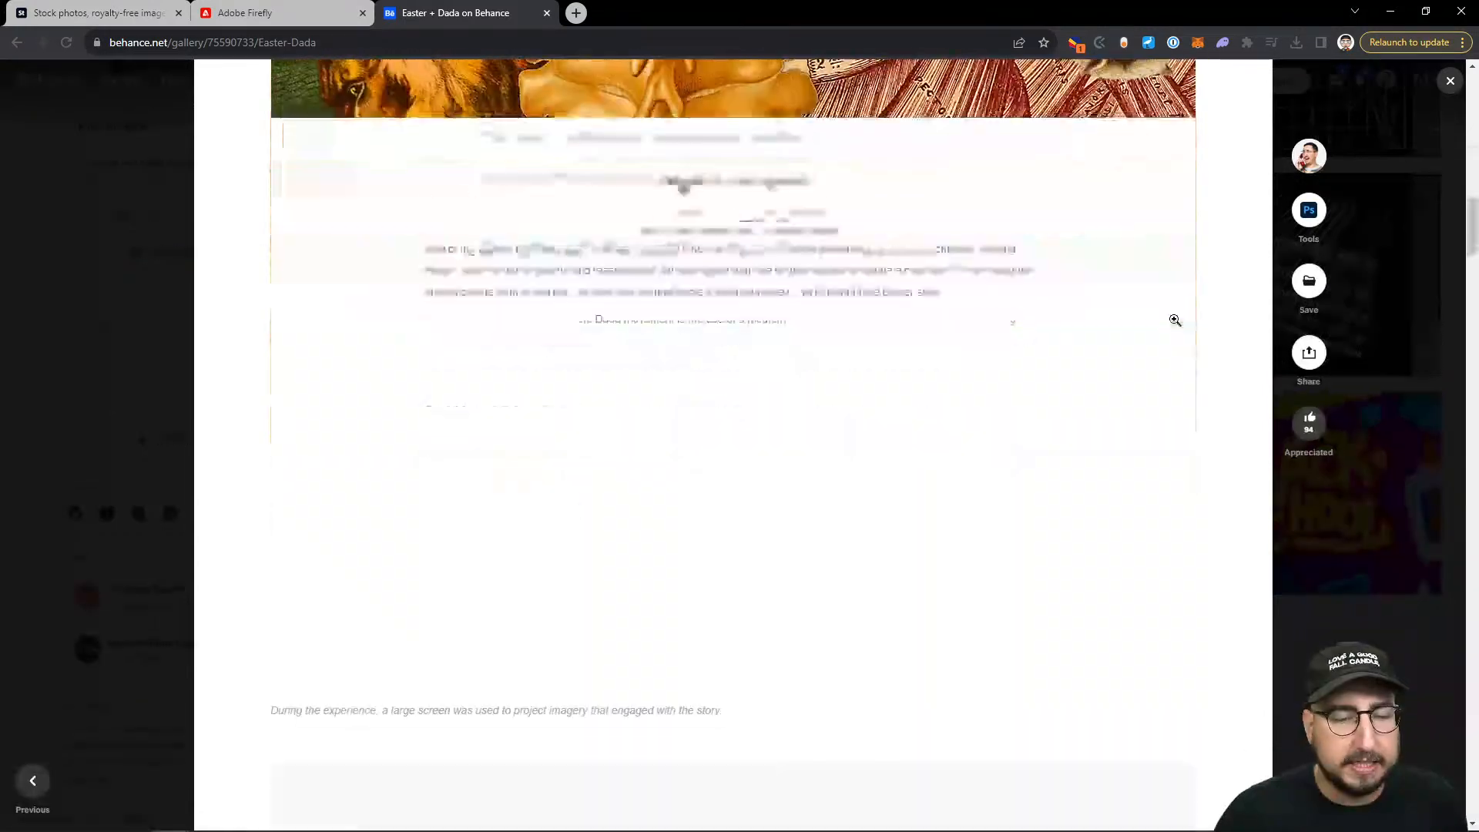
scroll(1174, 320, down, 9)
scroll(1174, 320, up, 1)
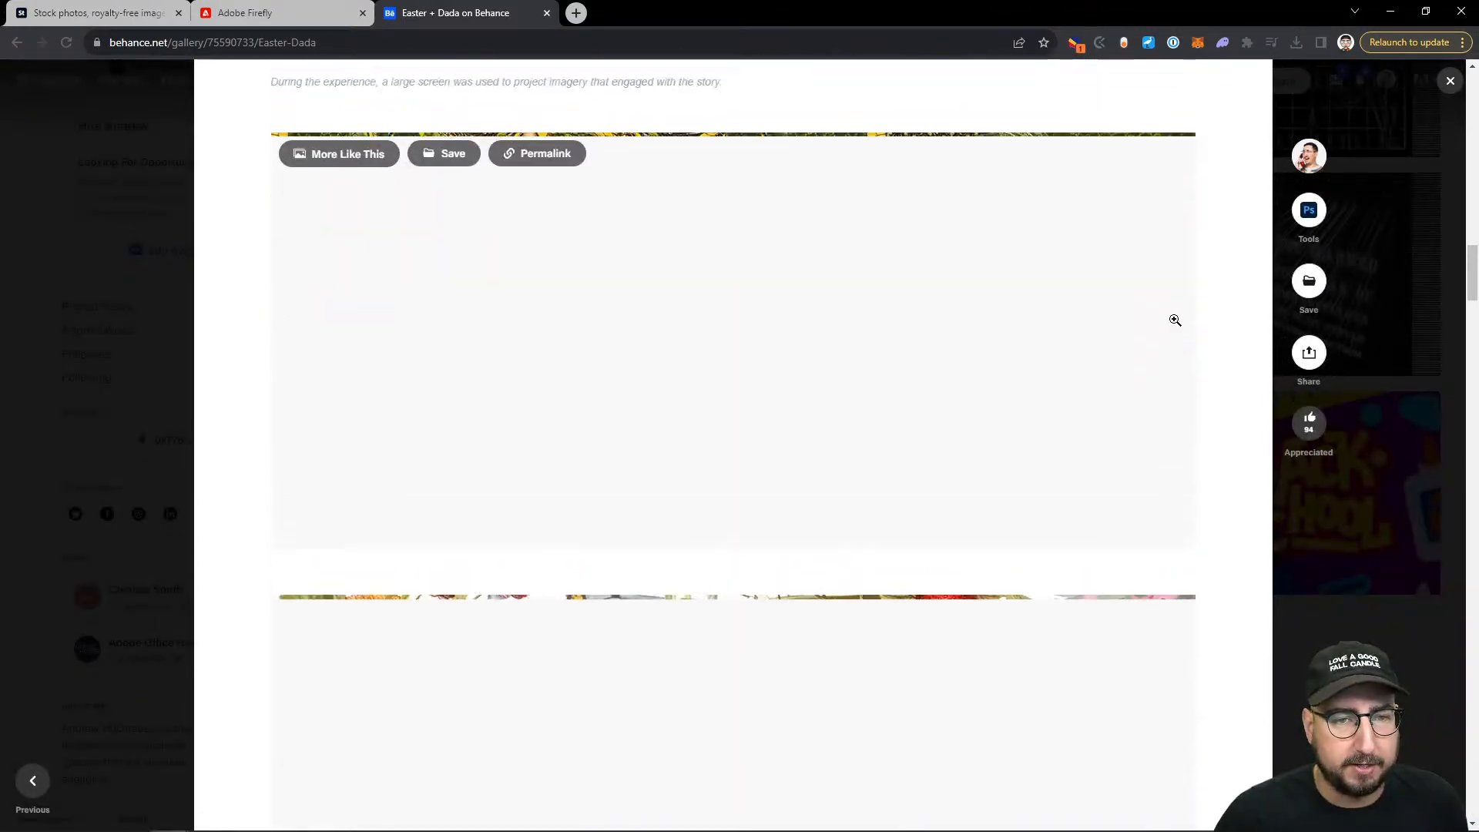
scroll(1174, 320, down, 4)
scroll(1173, 321, down, 1)
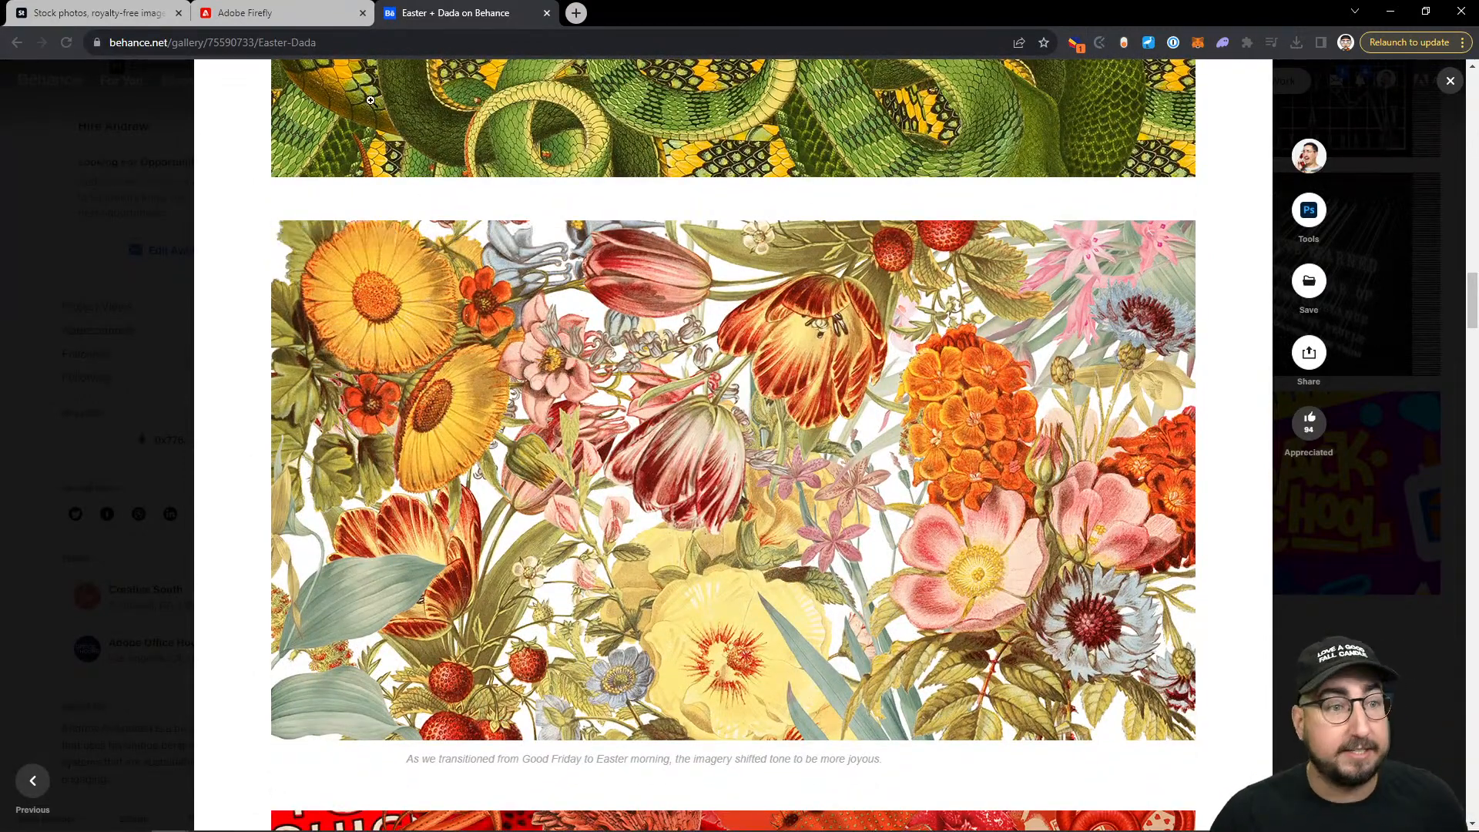
Step: Return to the Firefly cactus patterns and set the aspect ratio to Widescreen (16:9)
click(281, 19)
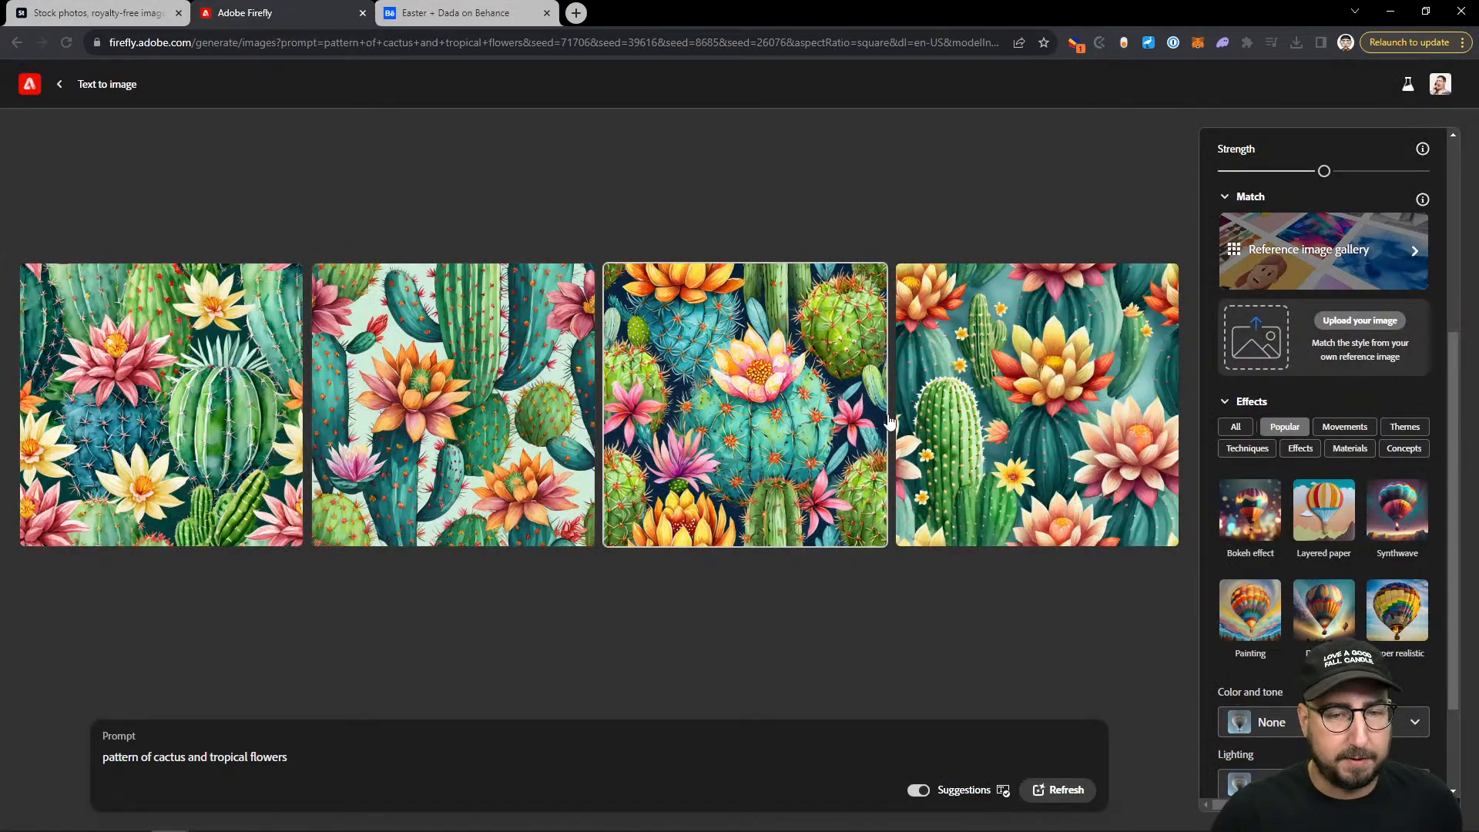
scroll(1286, 284, up, 4)
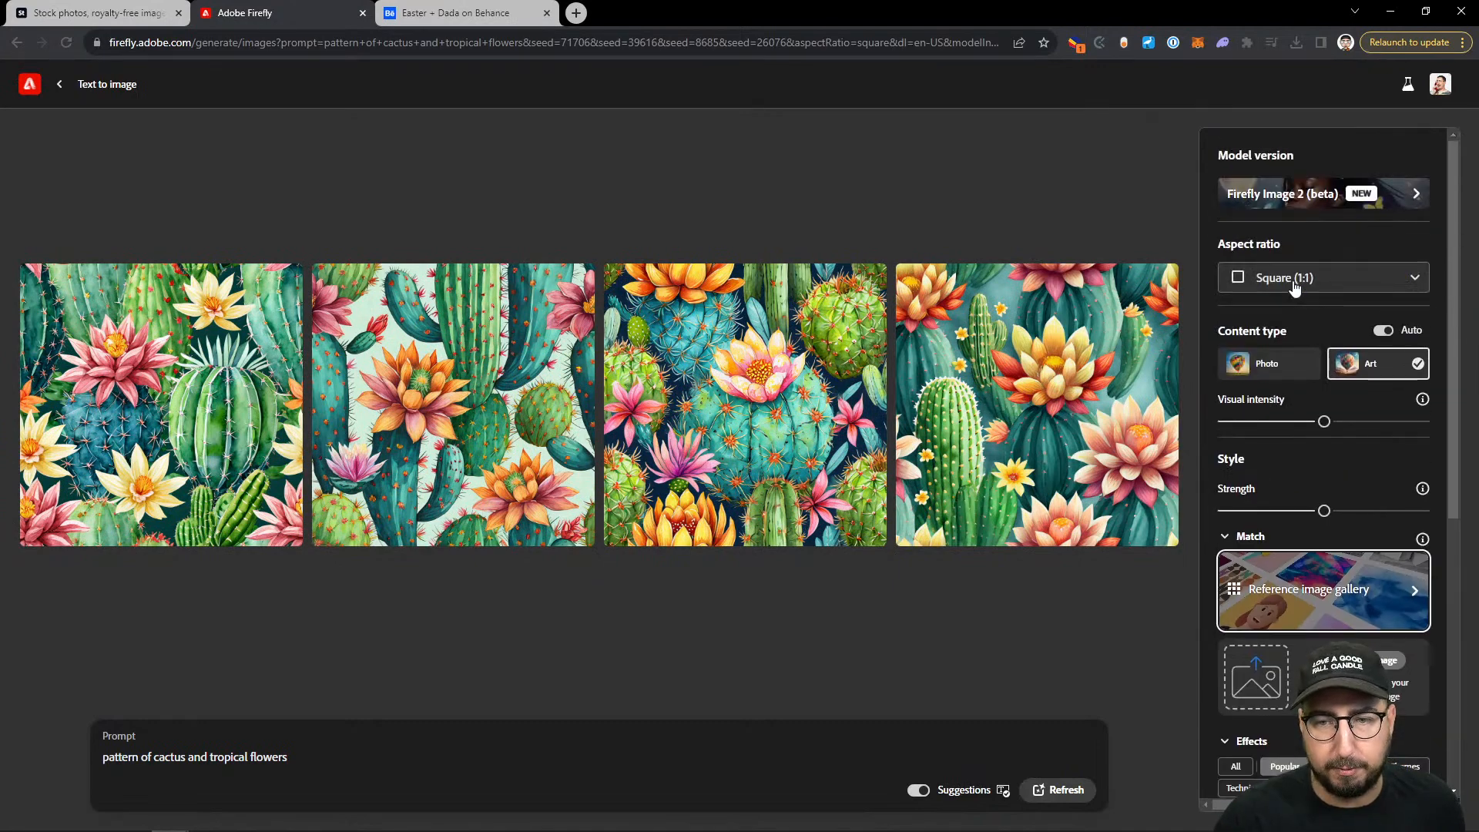
click(1286, 279)
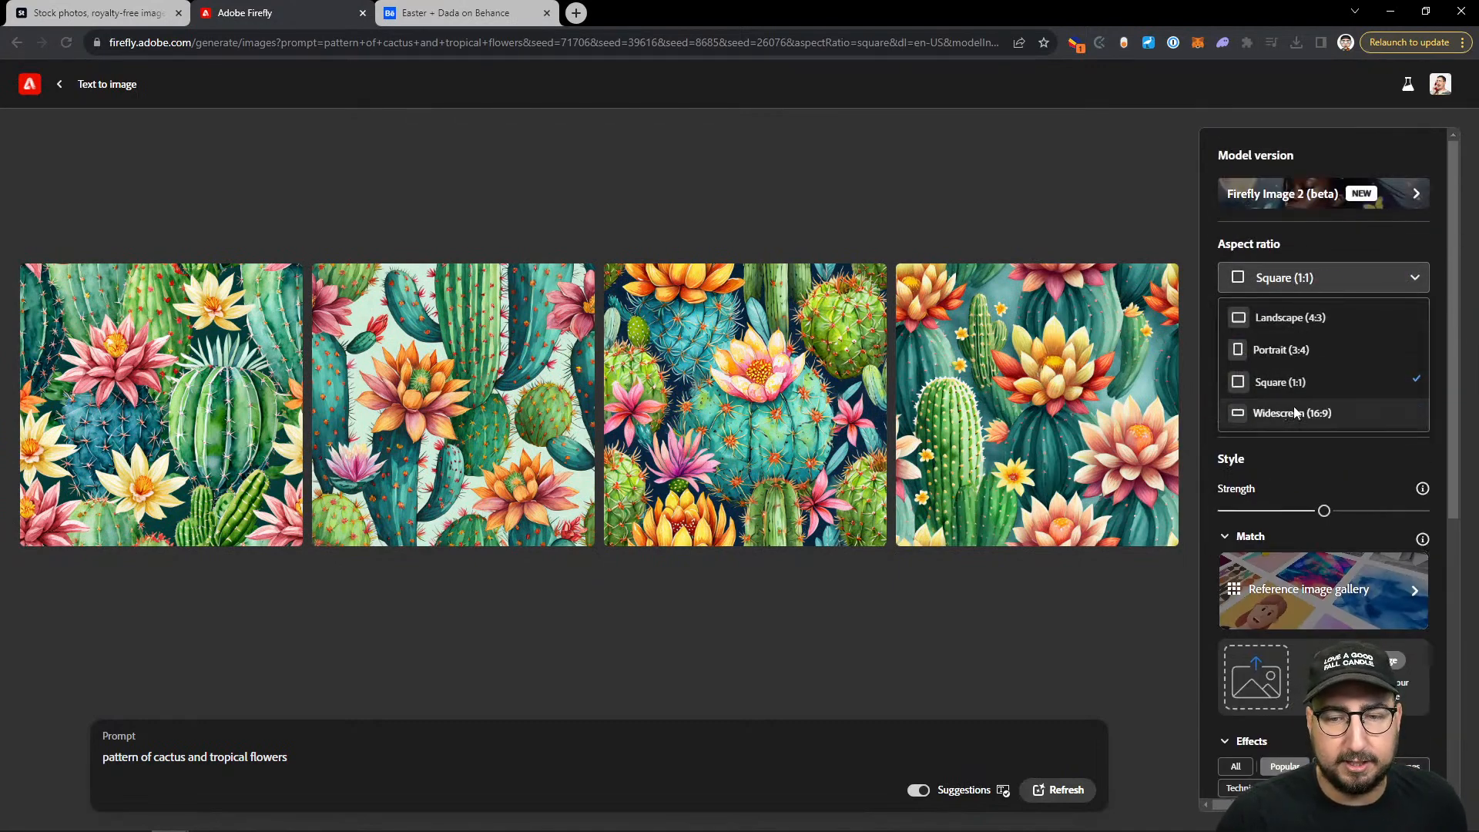
click(1293, 412)
Step: Upload 67938975590733.5c50e1765d16e.png from Downloads as the style reference image and accept the image upload notice
scroll(1294, 413, down, 2)
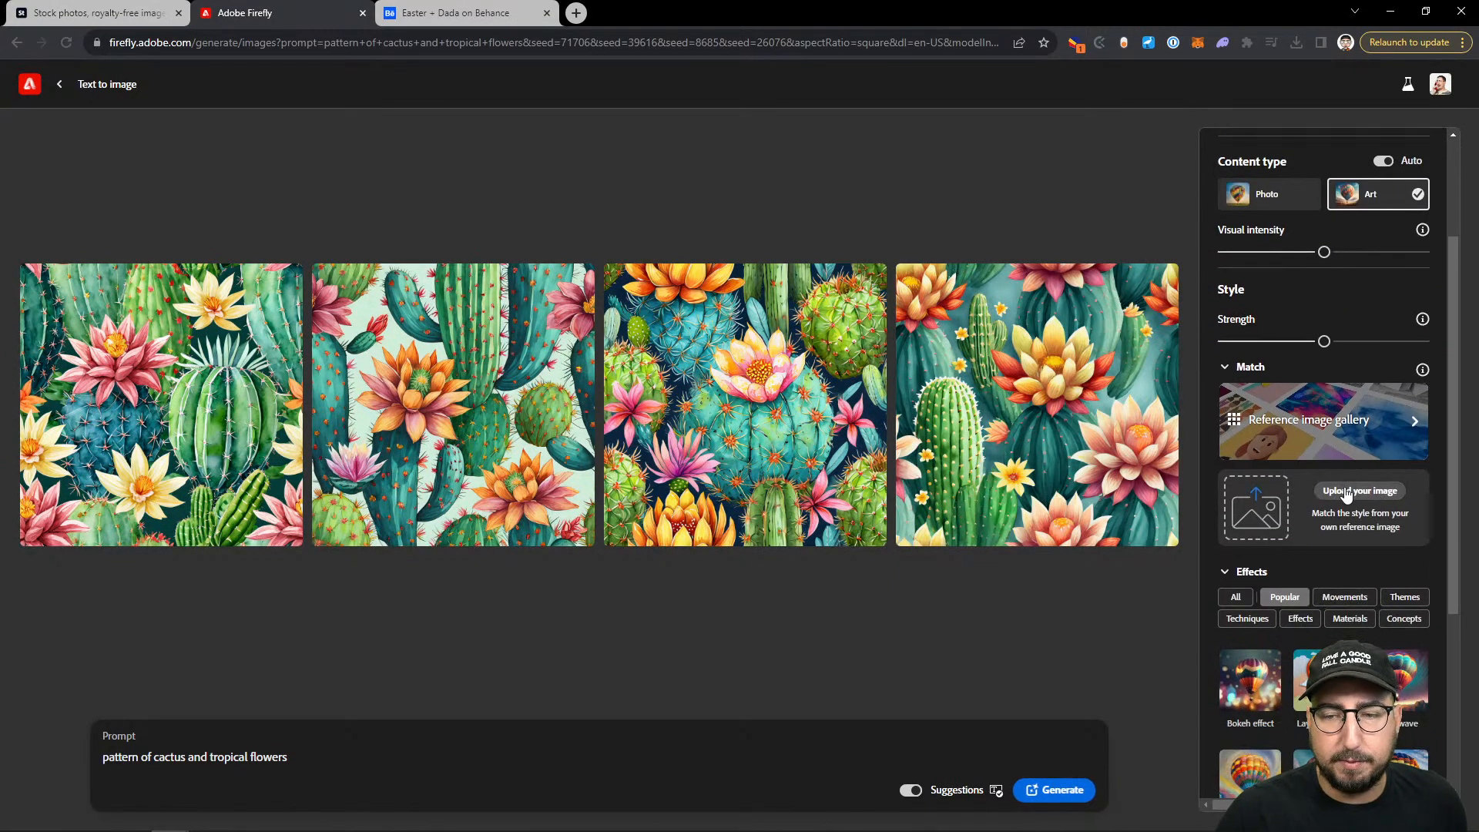
click(1345, 492)
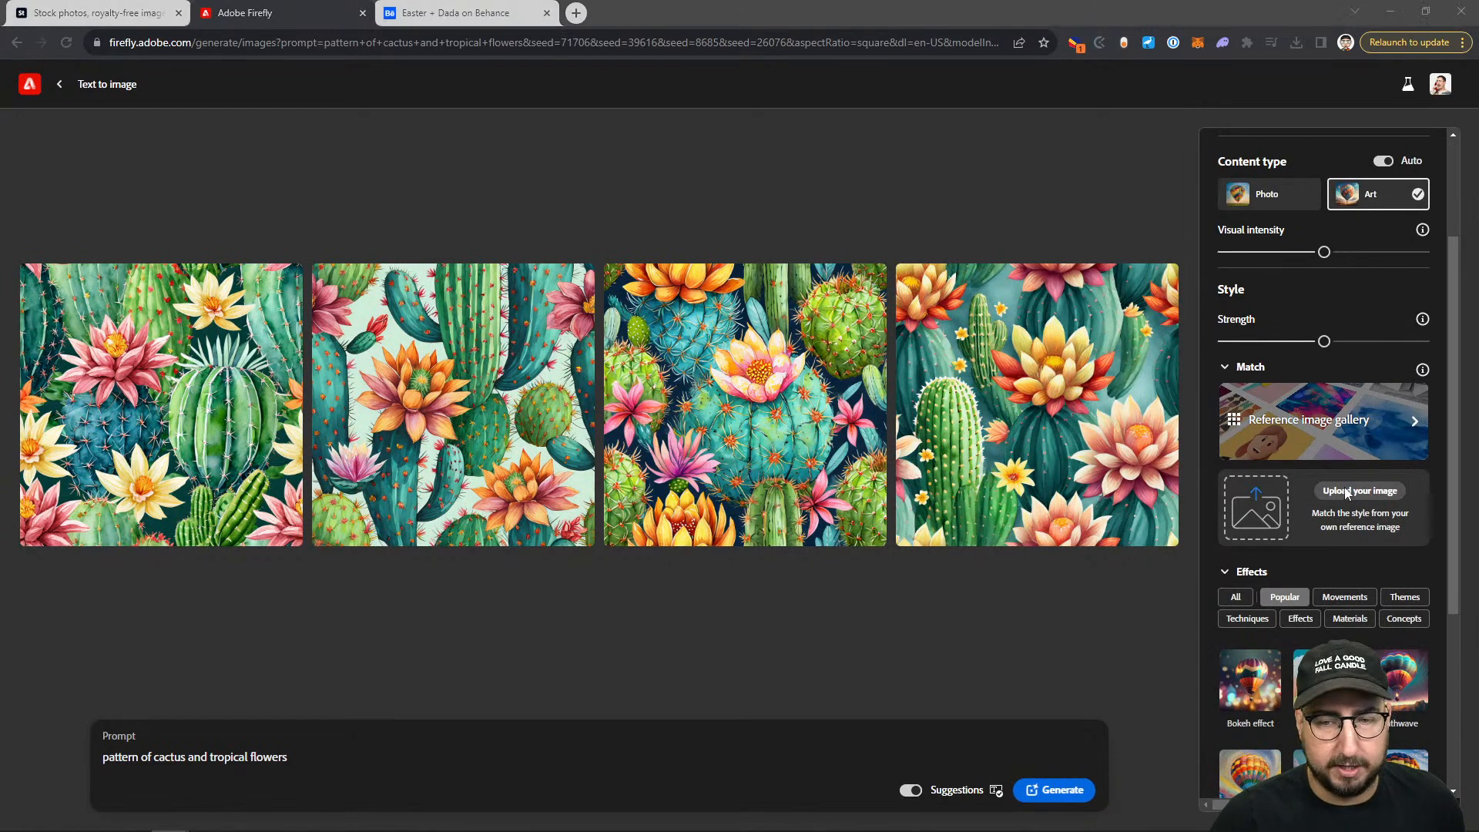
click(187, 157)
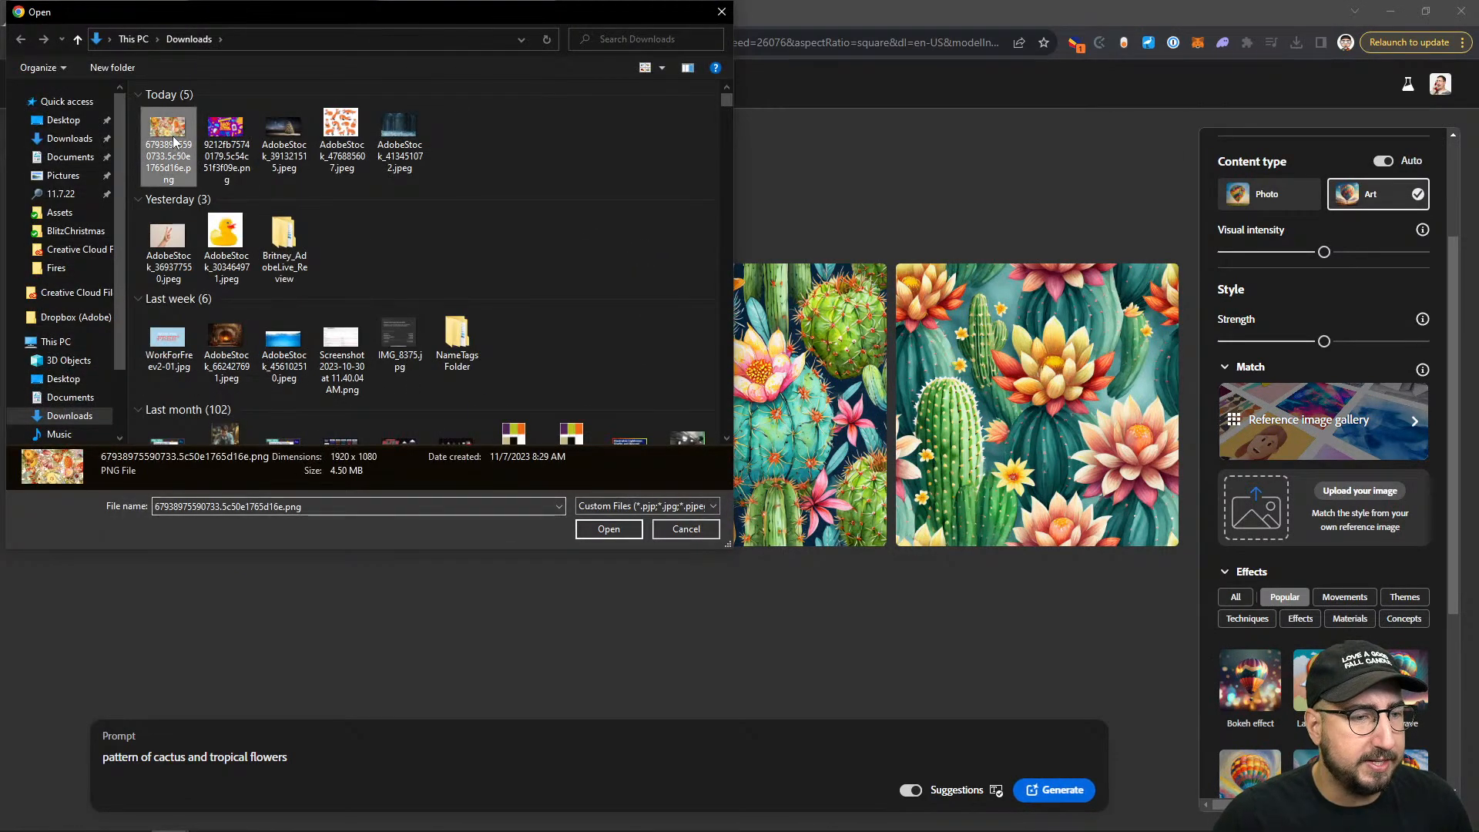
click(608, 528)
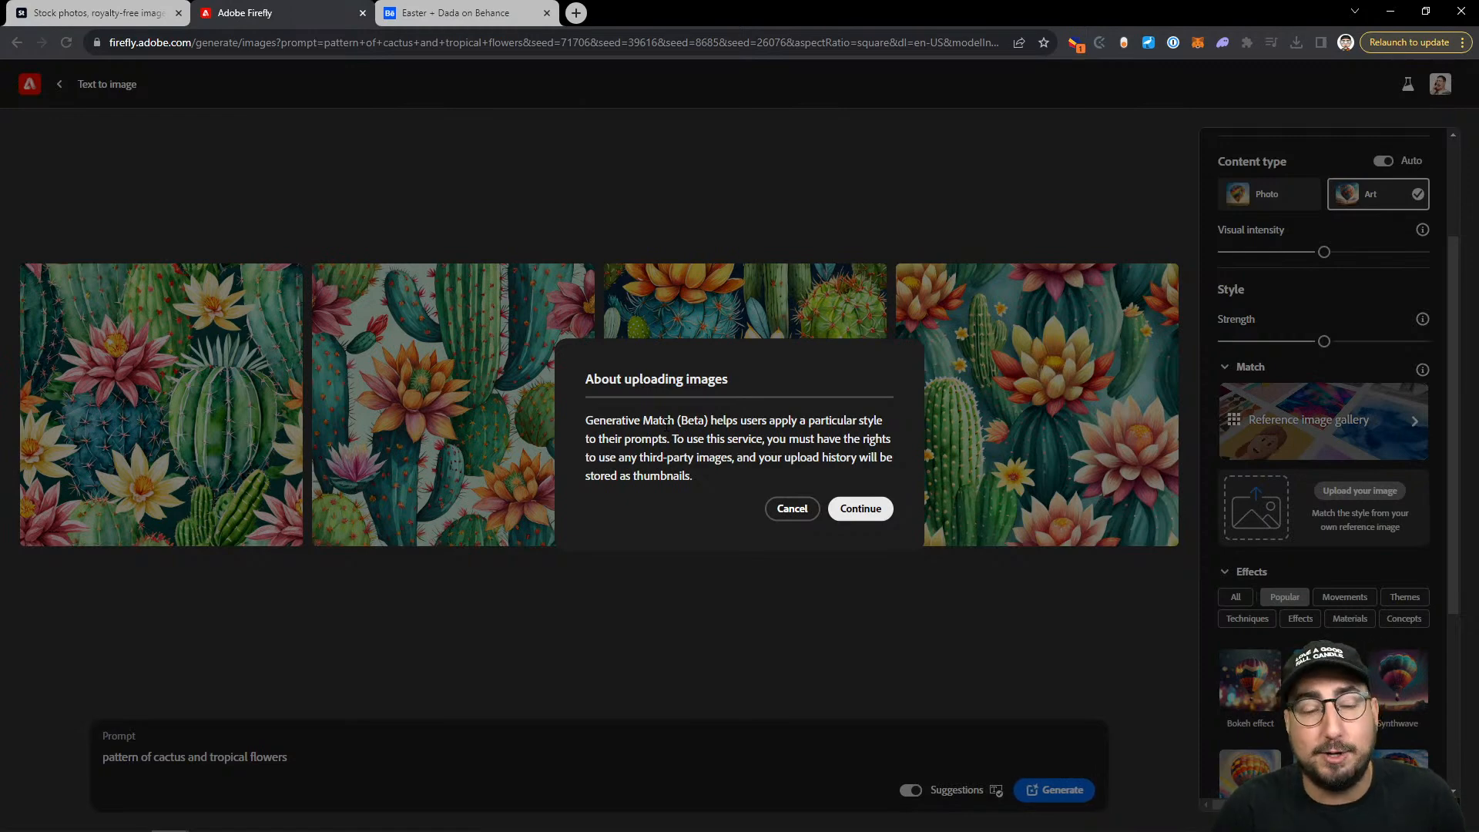
click(864, 506)
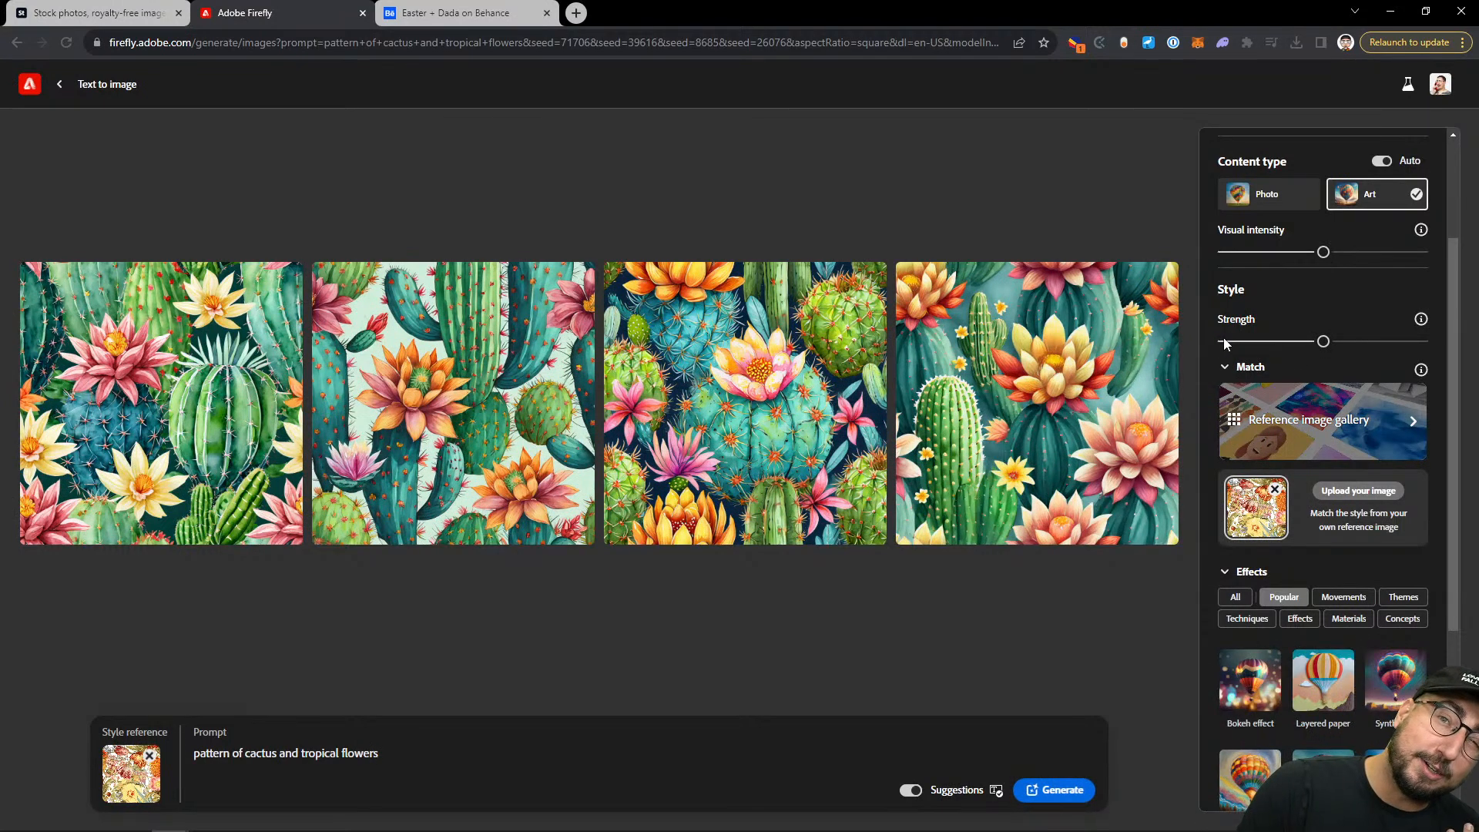
Step: Generate the cactus patterns with the style strength at maximum and preview the first result at full size
click(1399, 341)
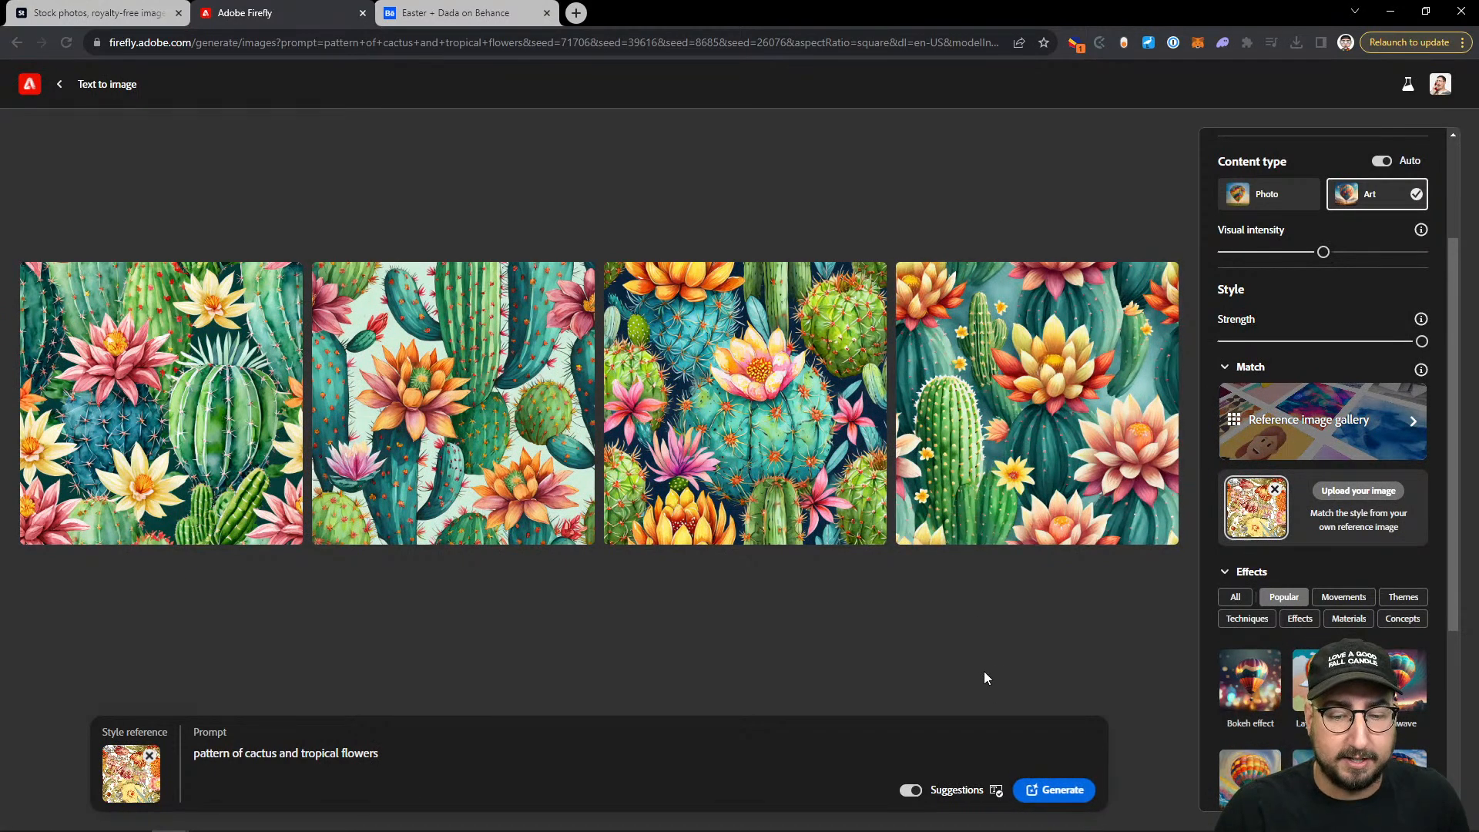
click(1076, 791)
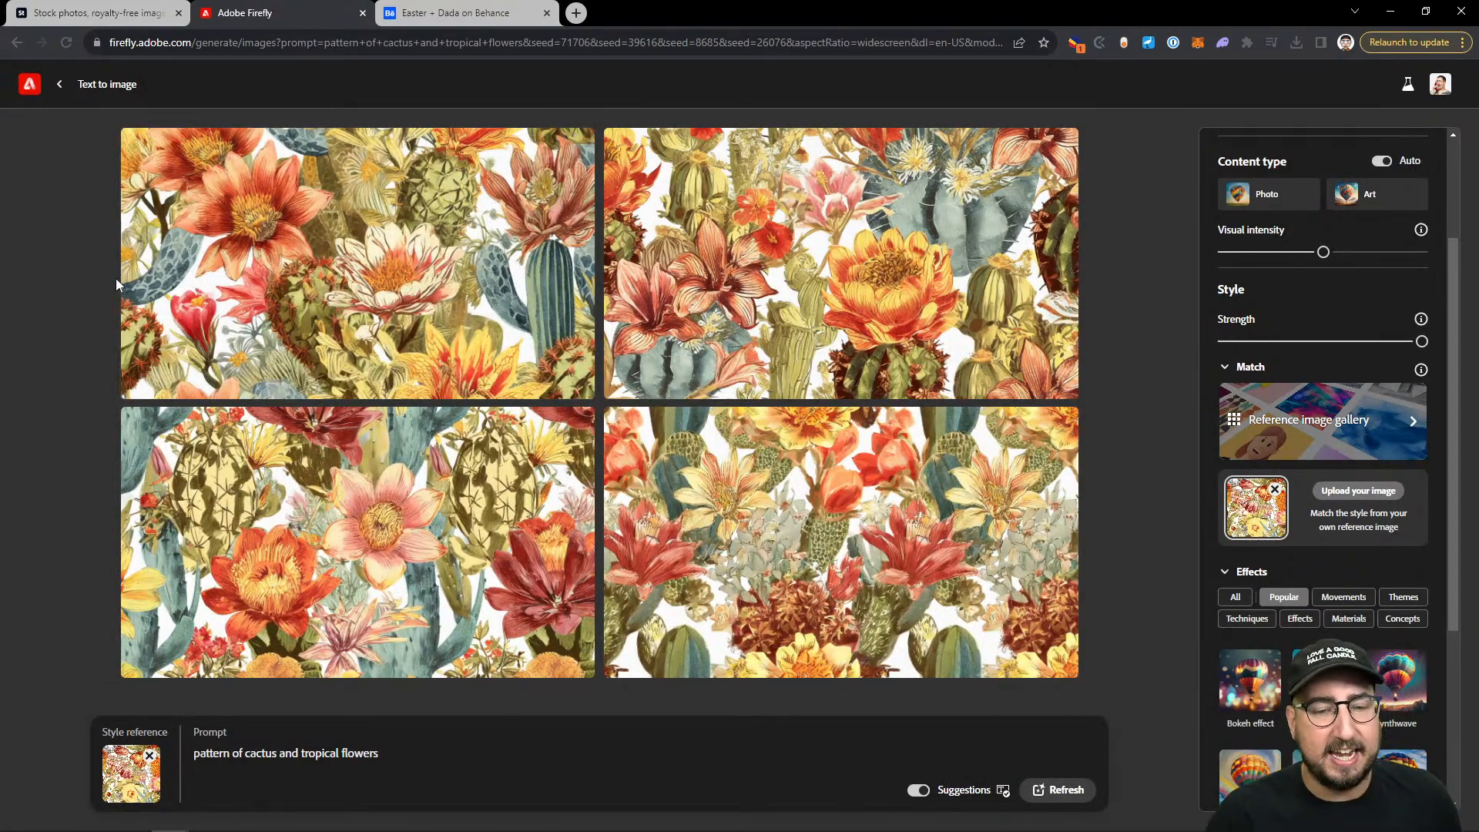
click(285, 248)
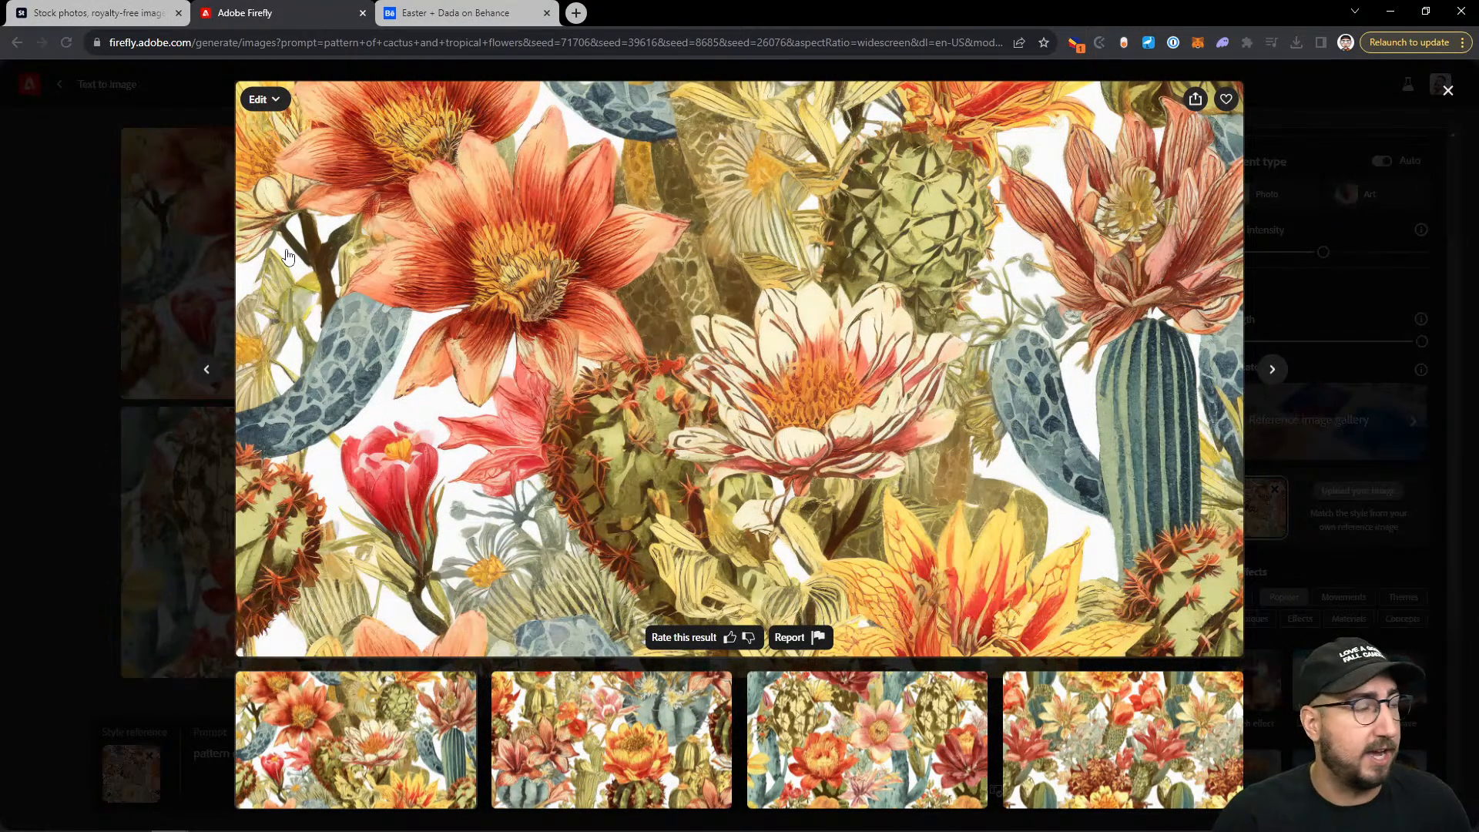
click(1248, 314)
Step: Lower the style strength to the minimum and generate the cactus patterns again
click(1232, 339)
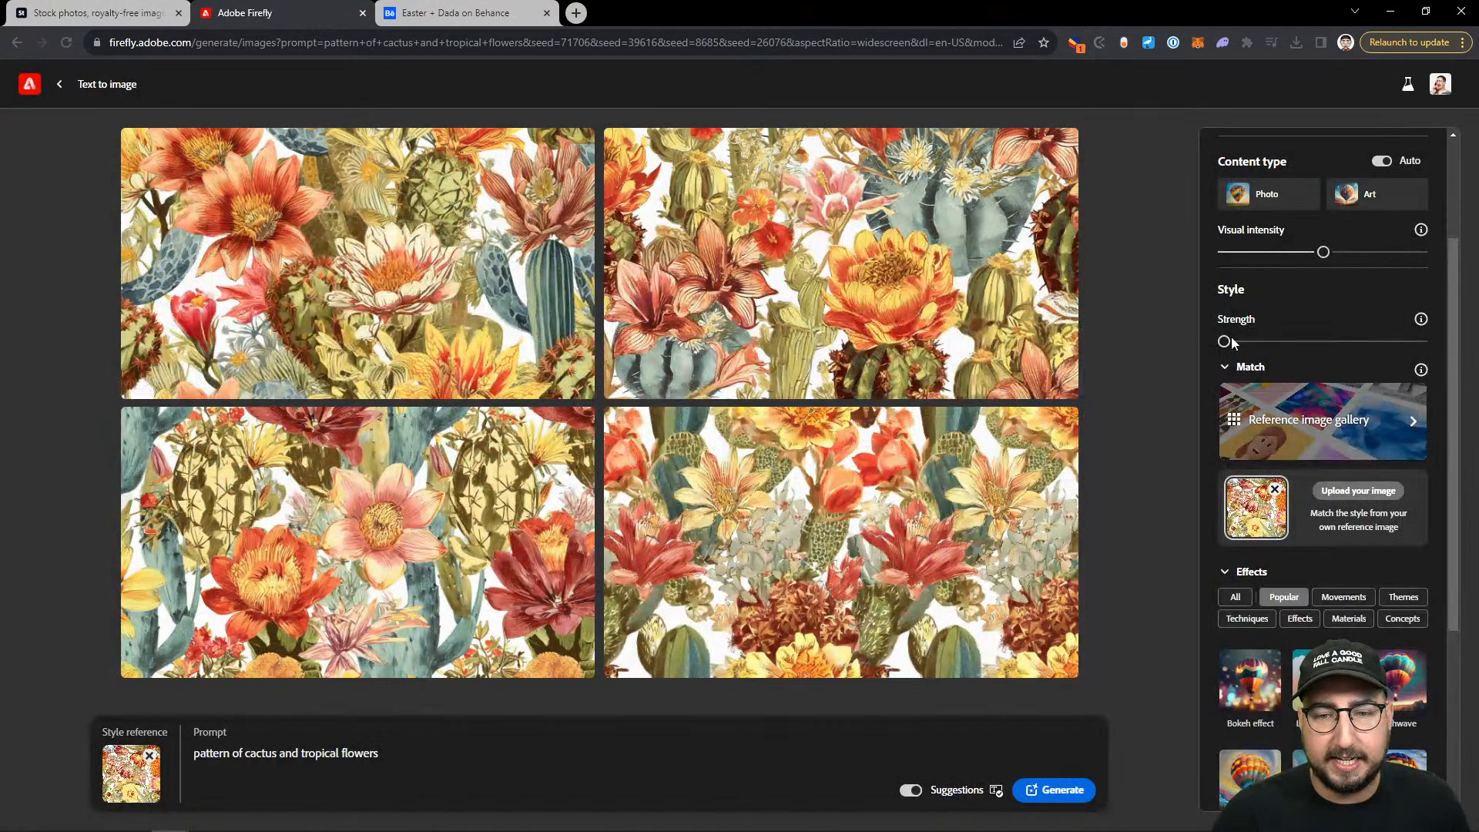
click(1056, 799)
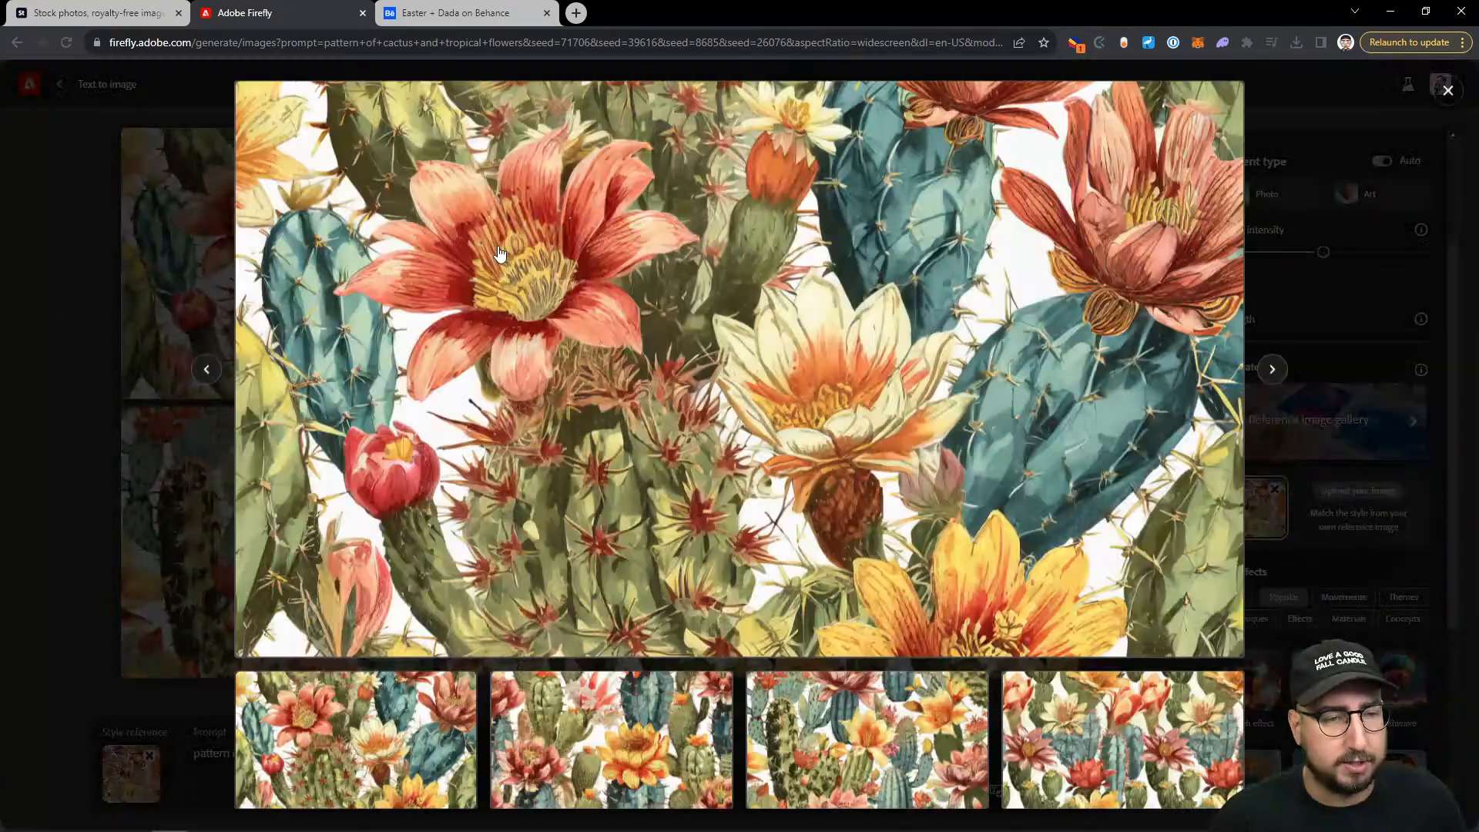
Step: Look through all four low-strength cactus patterns at full size and return to the results grid
click(500, 254)
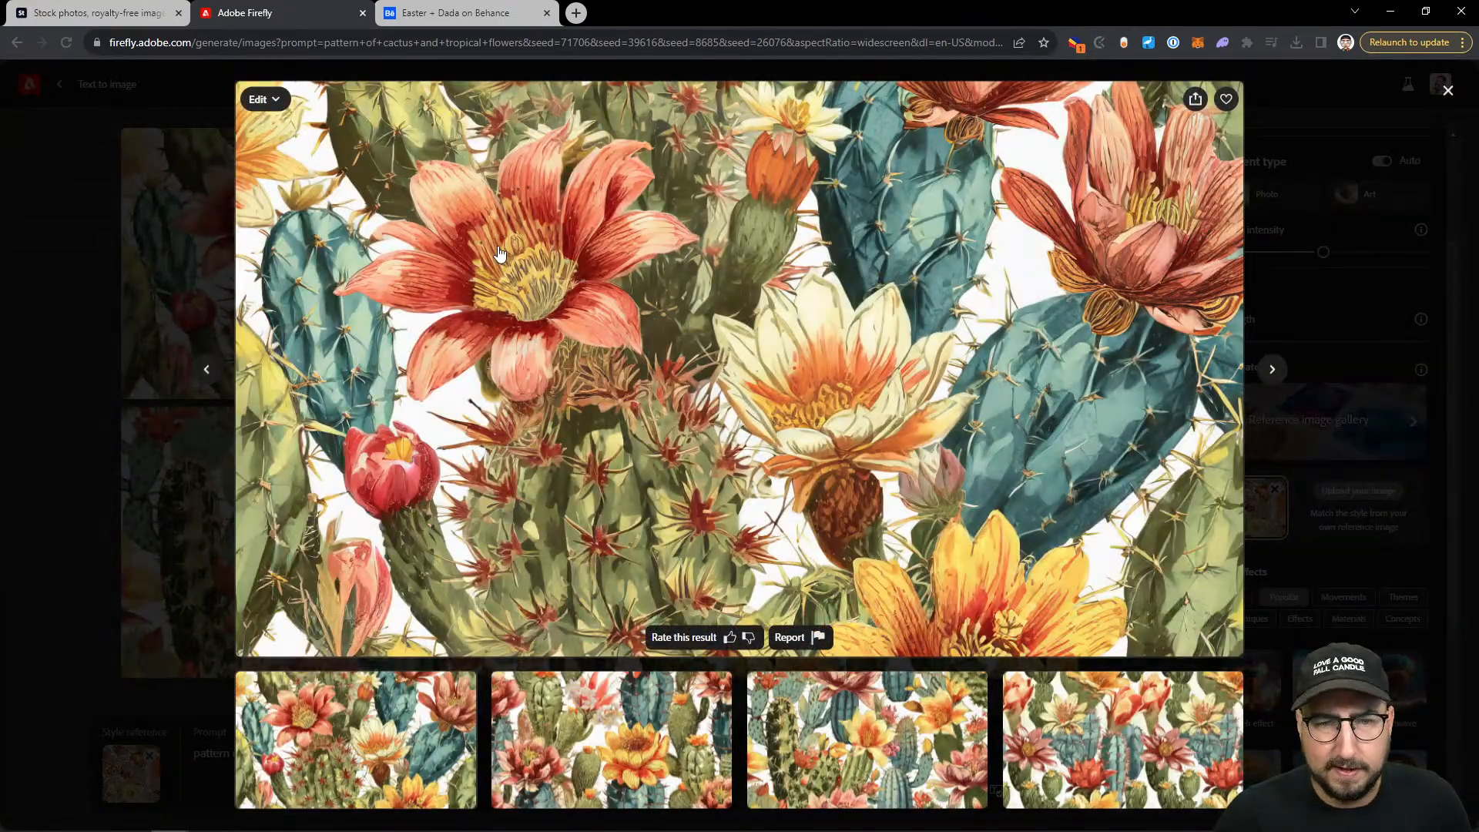
key(Right)
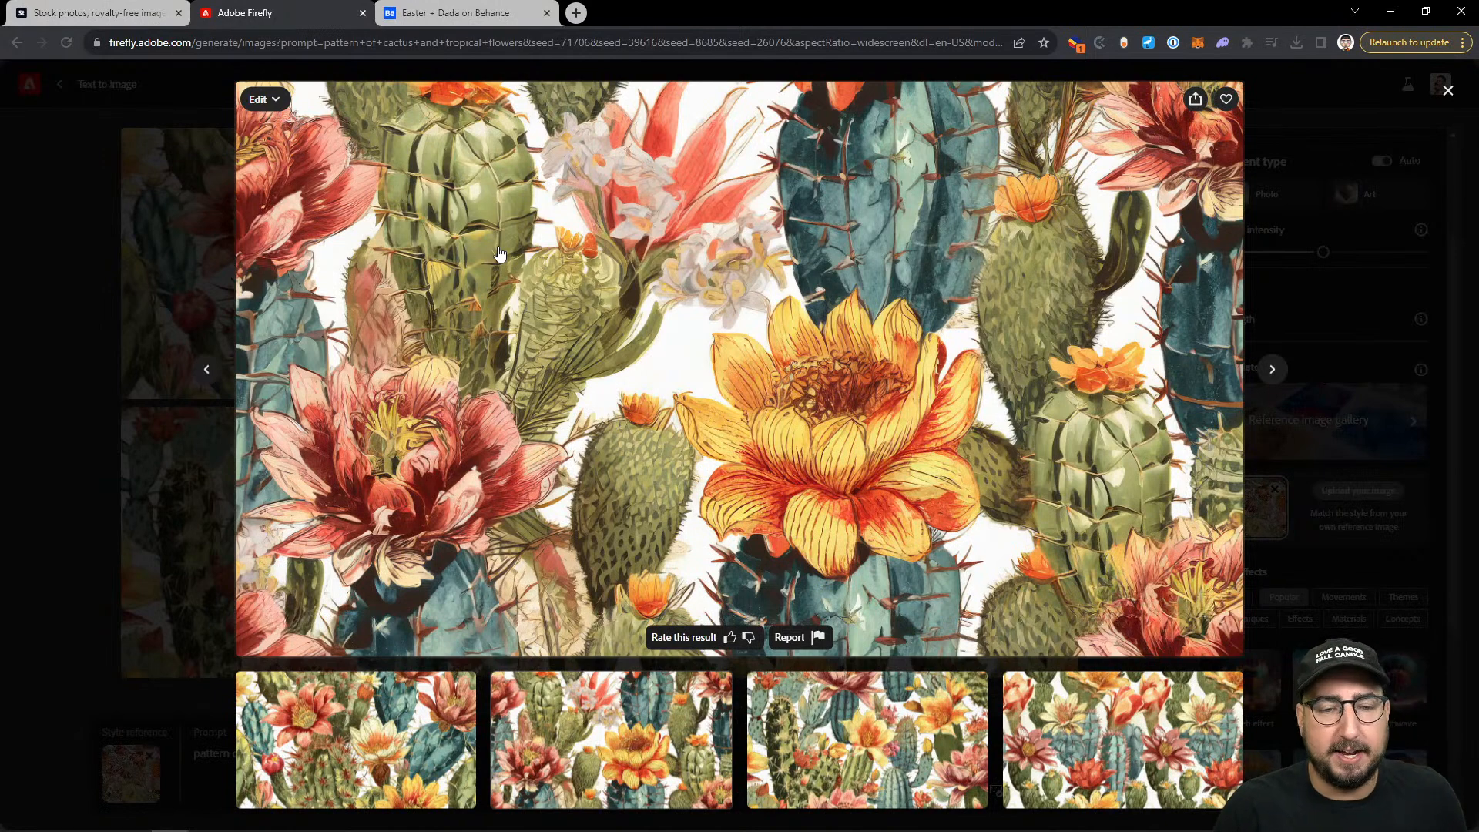
key(Right)
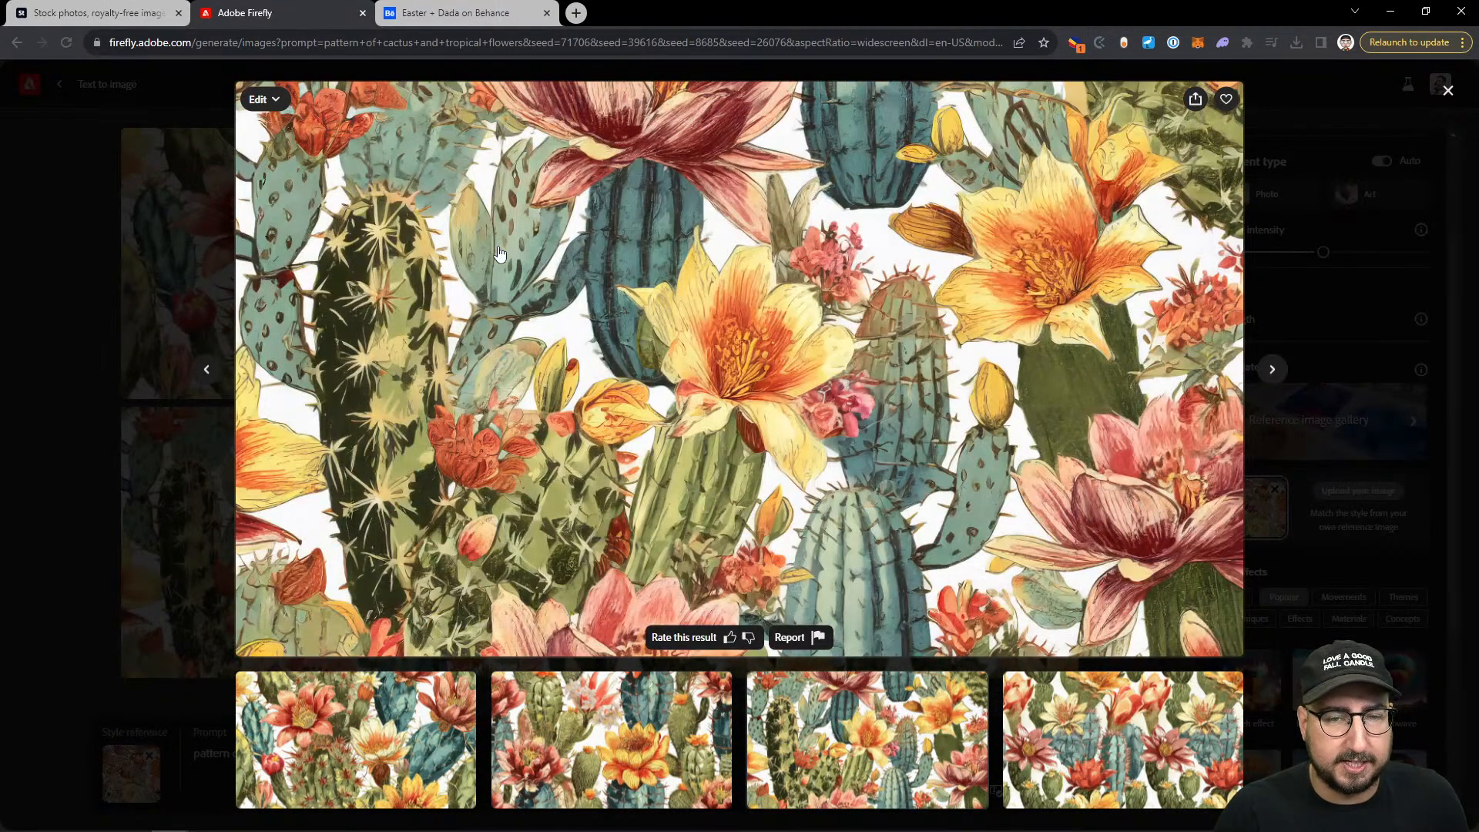
key(Right)
key(Right)
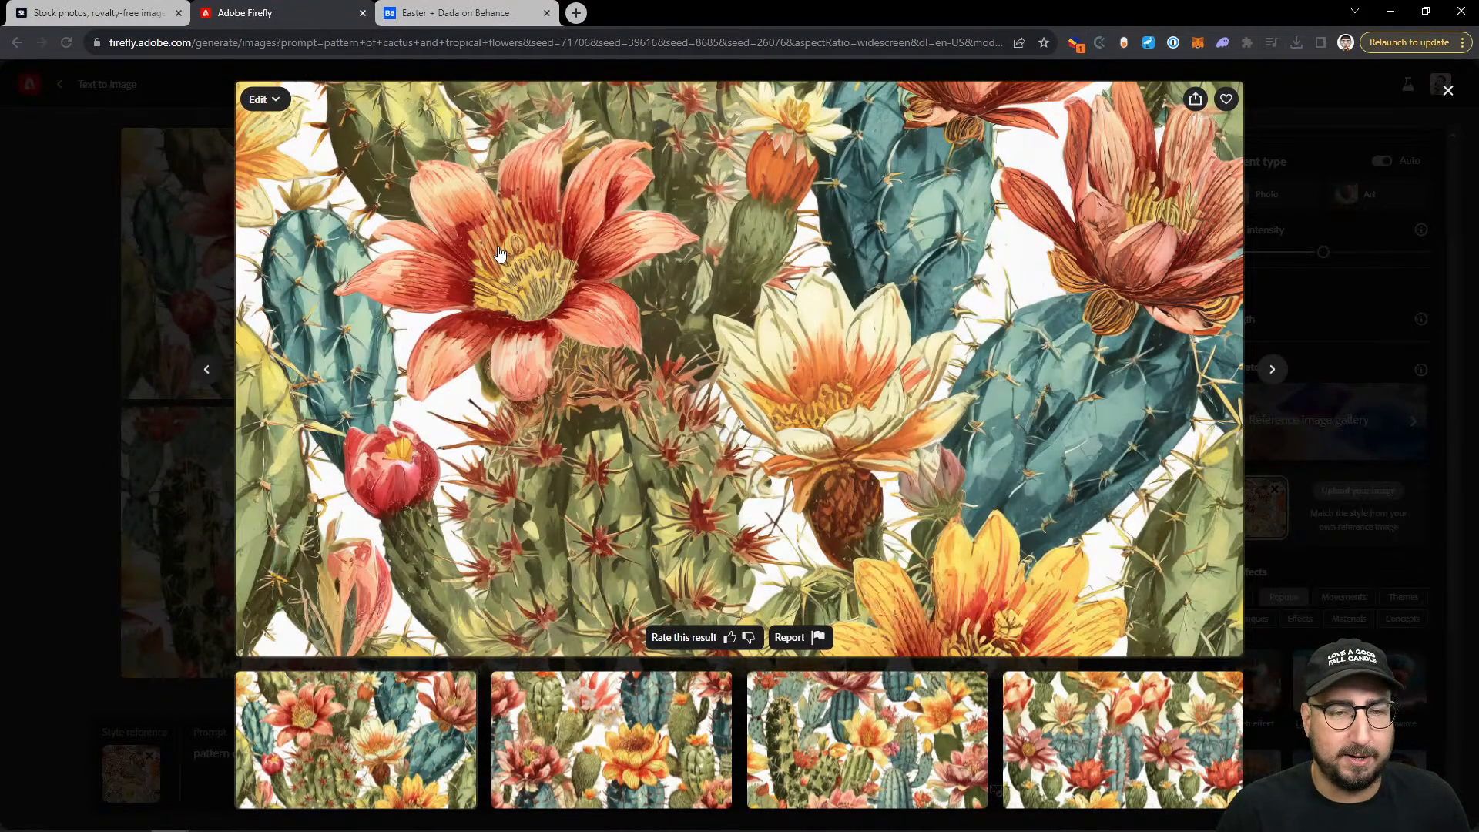
key(Escape)
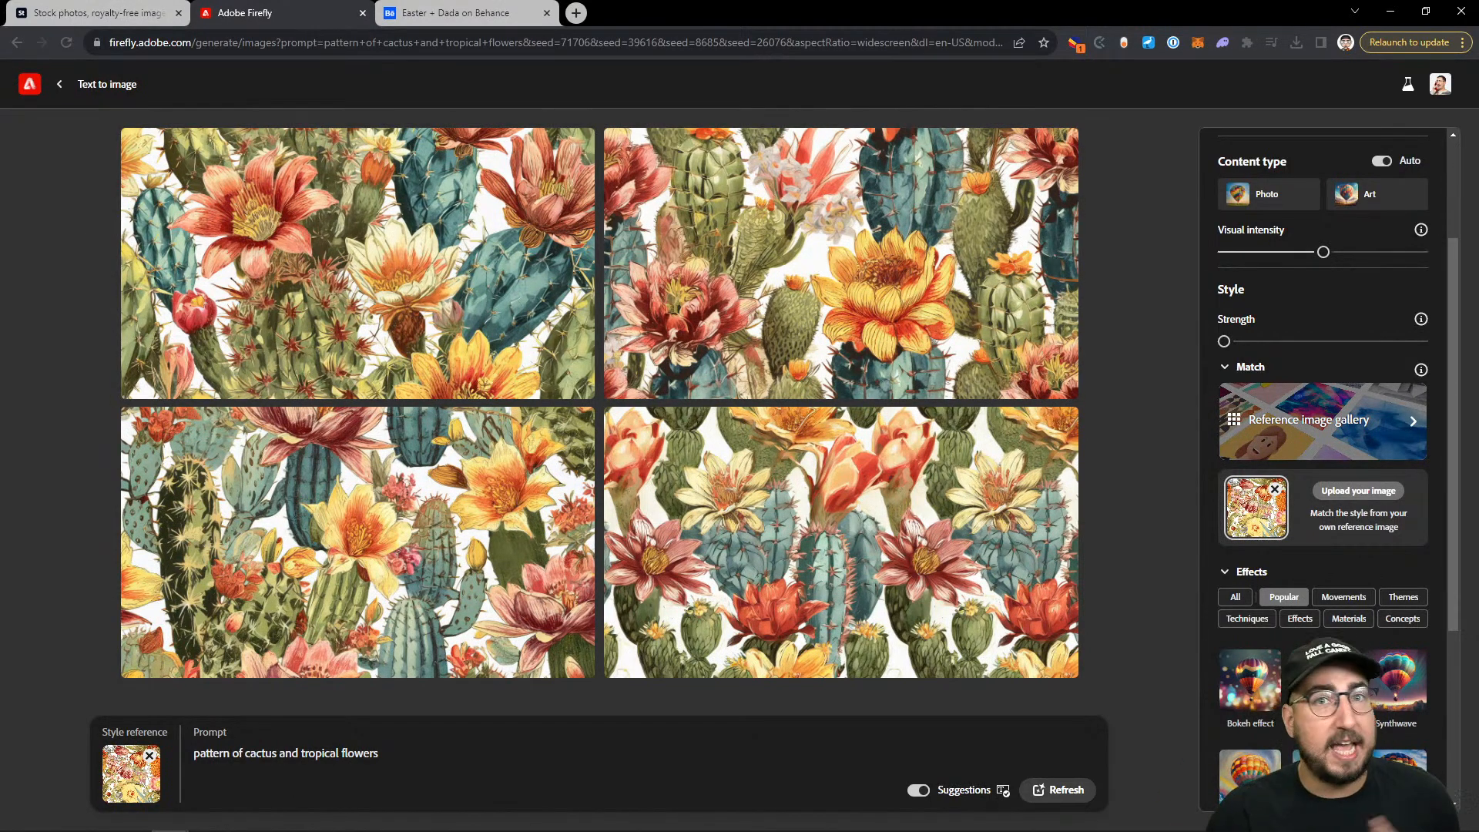
Step: Switch to Photoshop and create a new document 1920 pixels wide and 1080 pixels high
click(285, 818)
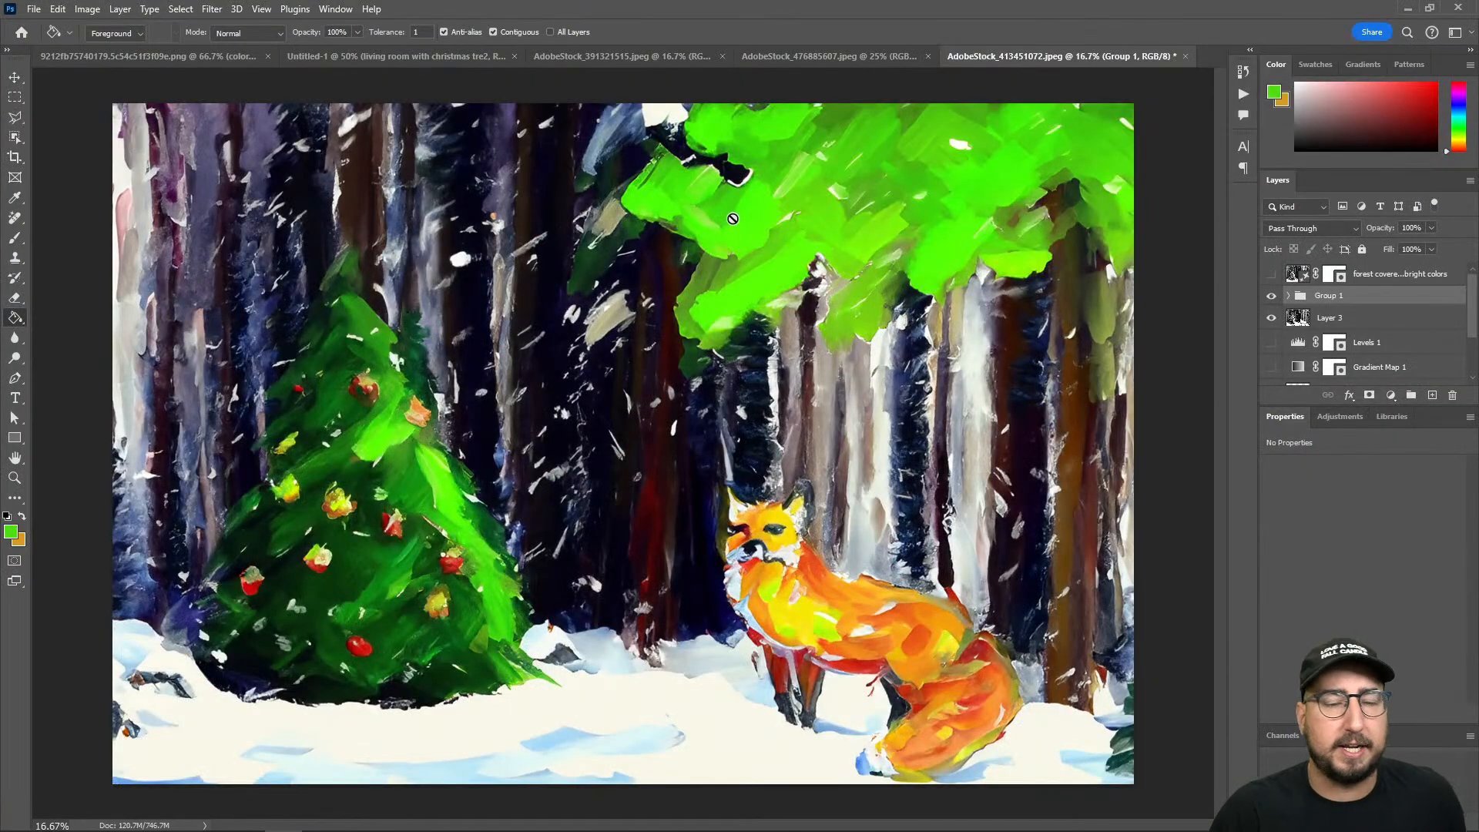
key(ctrl+n)
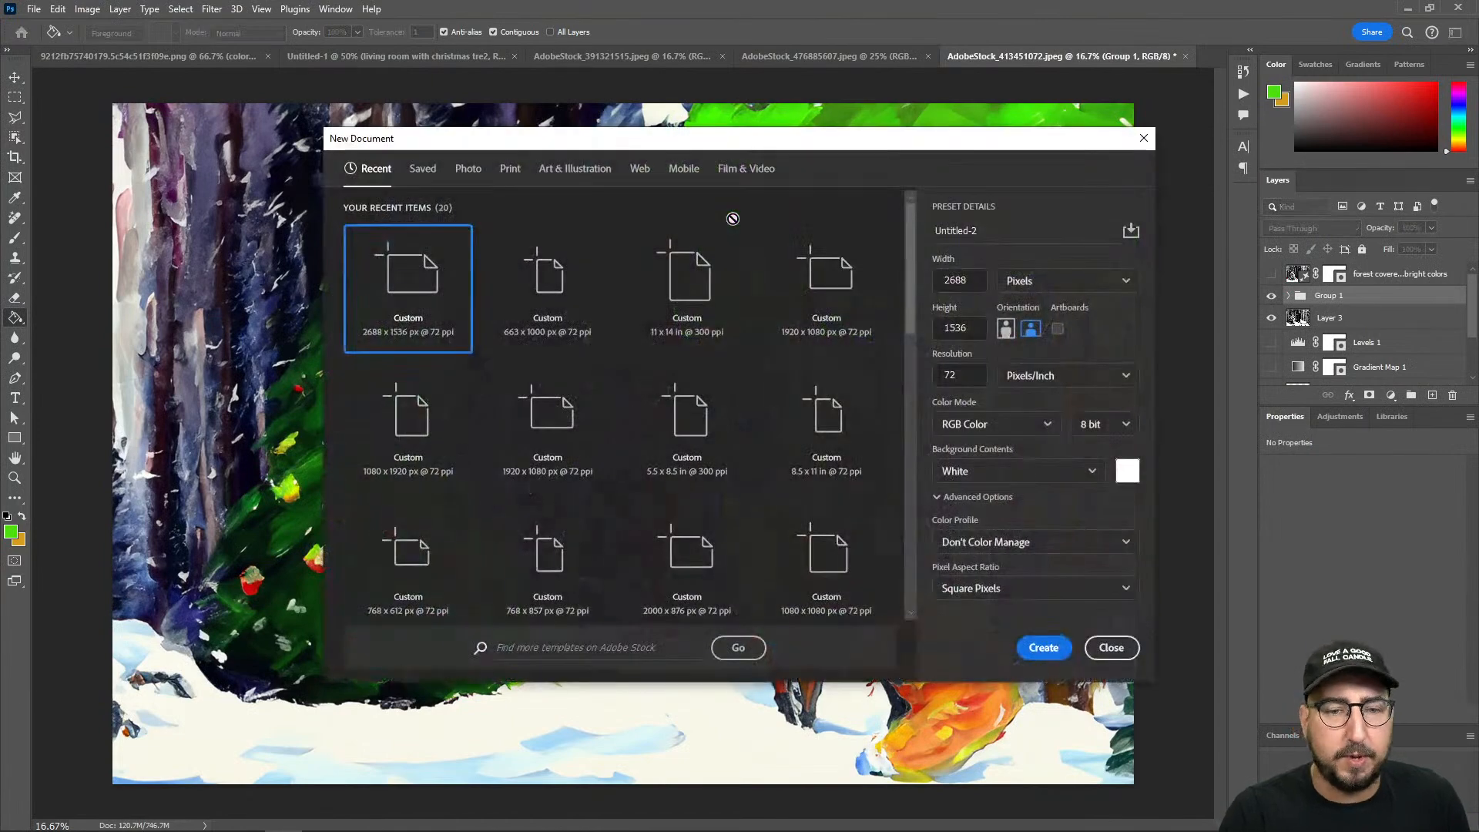
double_click(966, 281)
text(1920)
key(Tab)
text(1080)
key(Return)
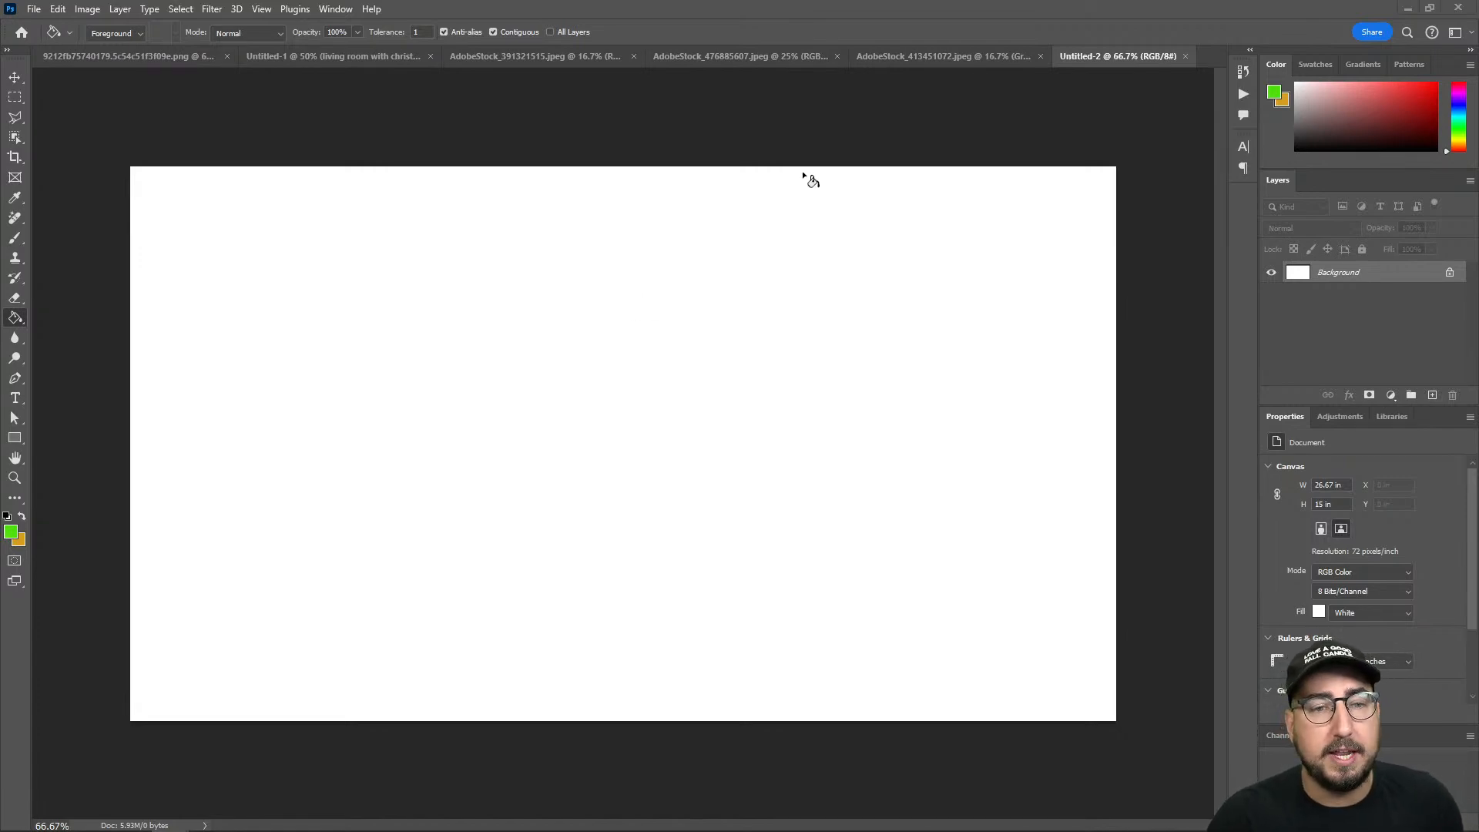
Step: In AdobeStock_413451072.jpeg, make the "forest covered in snow" generative layer above Group 1 visible
click(539, 57)
click(946, 58)
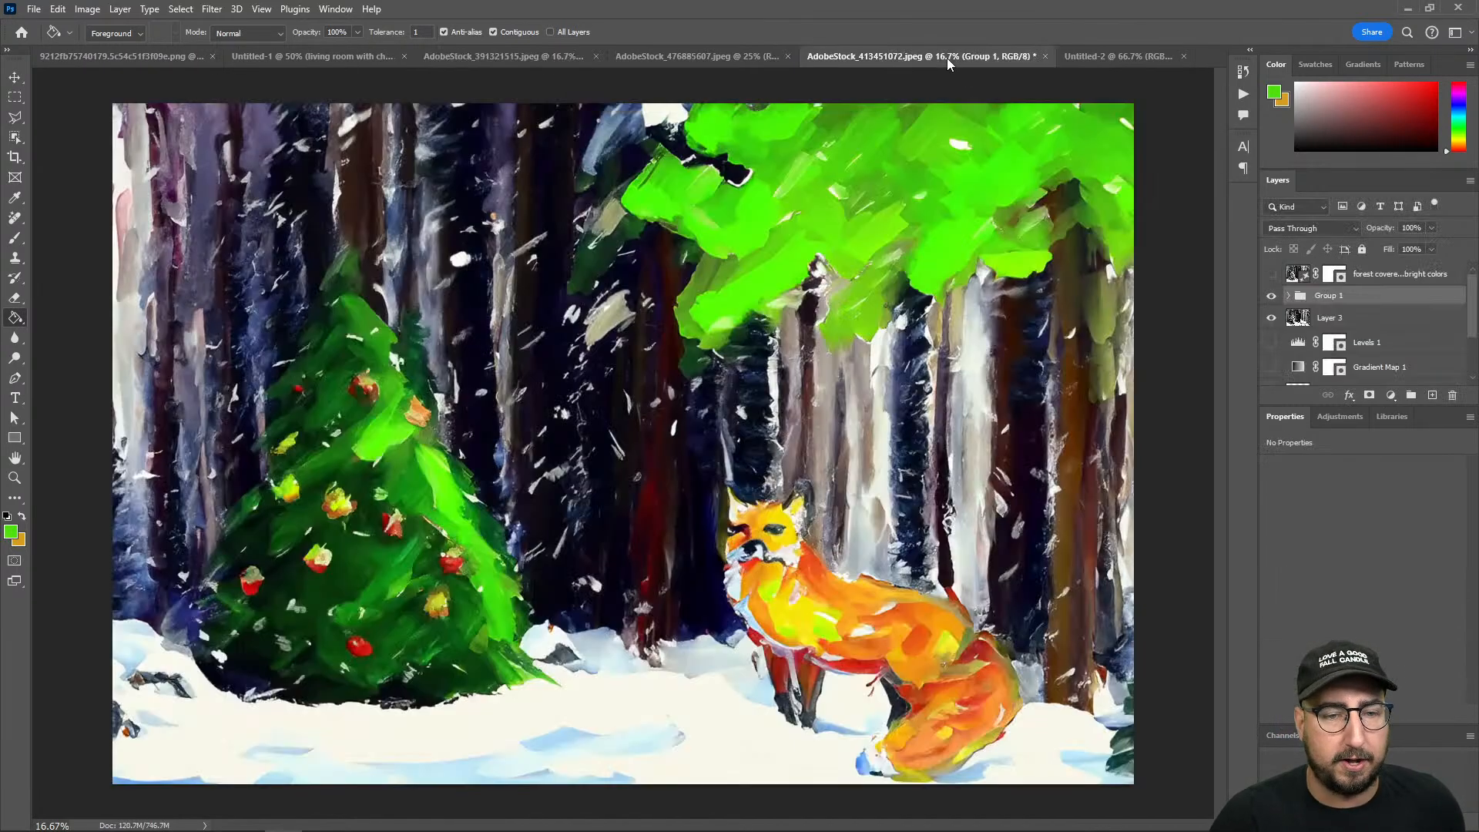
click(1283, 277)
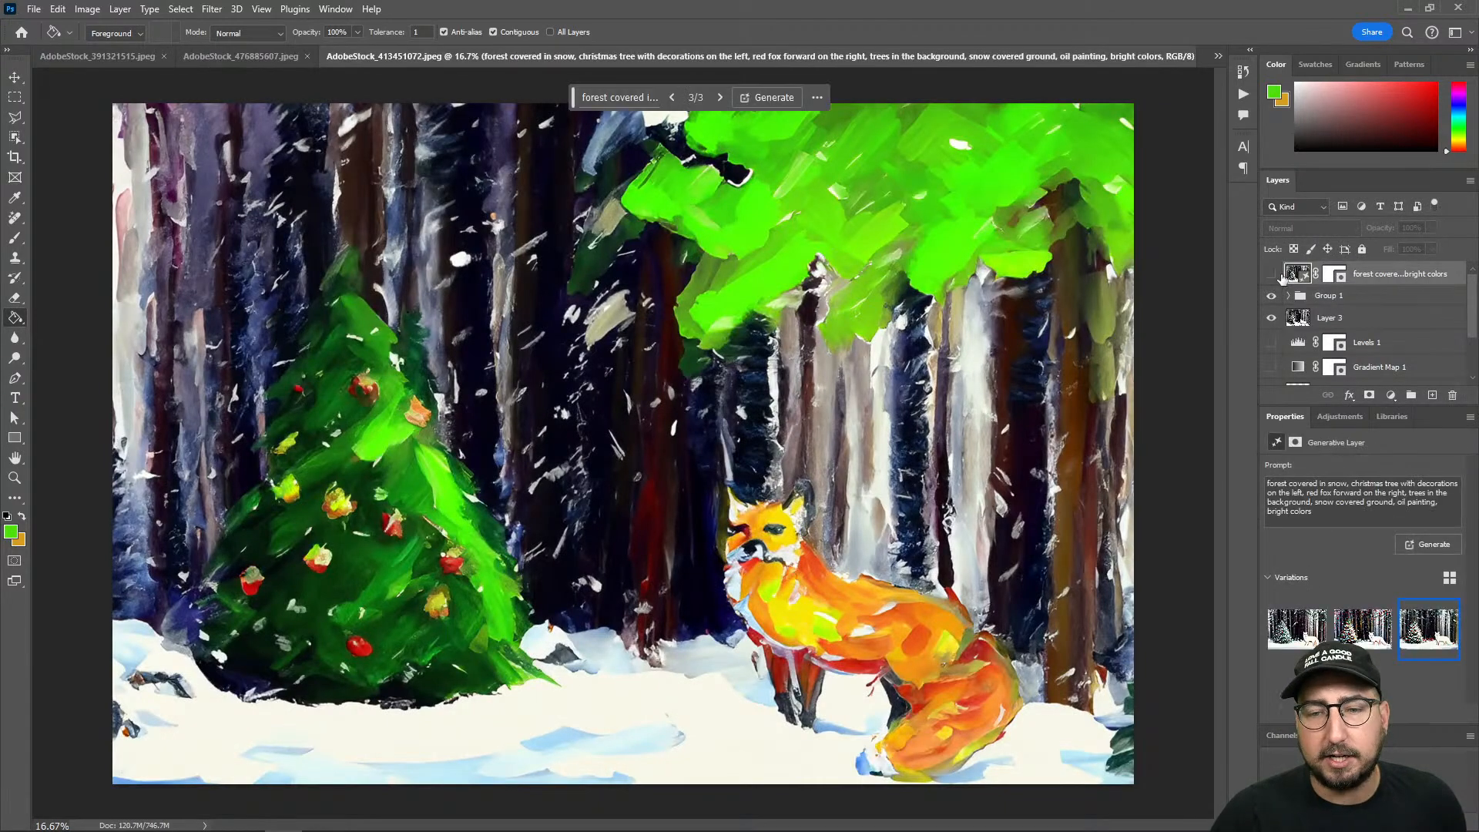
click(1271, 274)
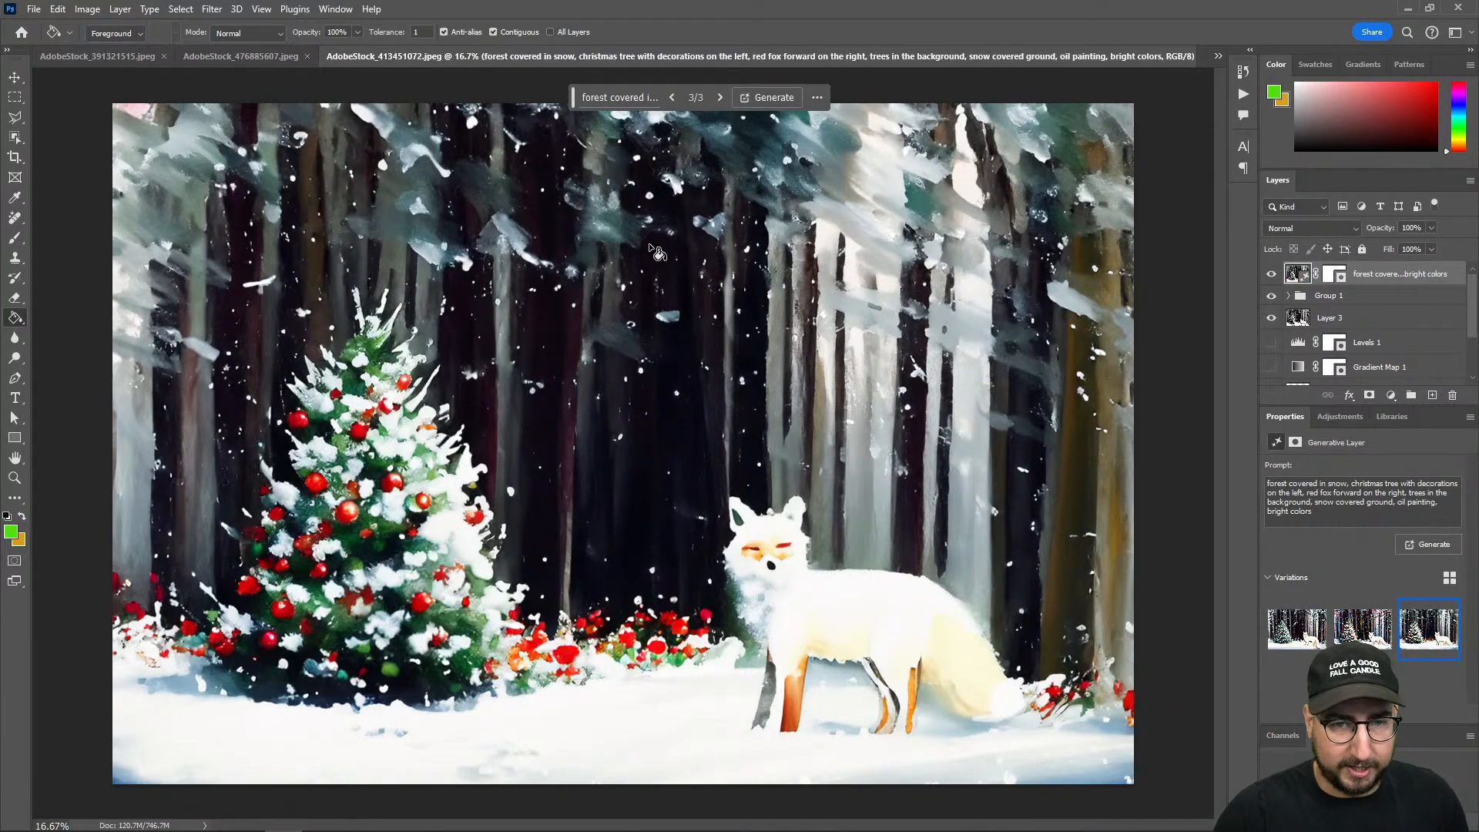
Step: Close the fox illustration document AdobeStock_476885607.jpeg and return to the blank Untitled-2 document
click(270, 62)
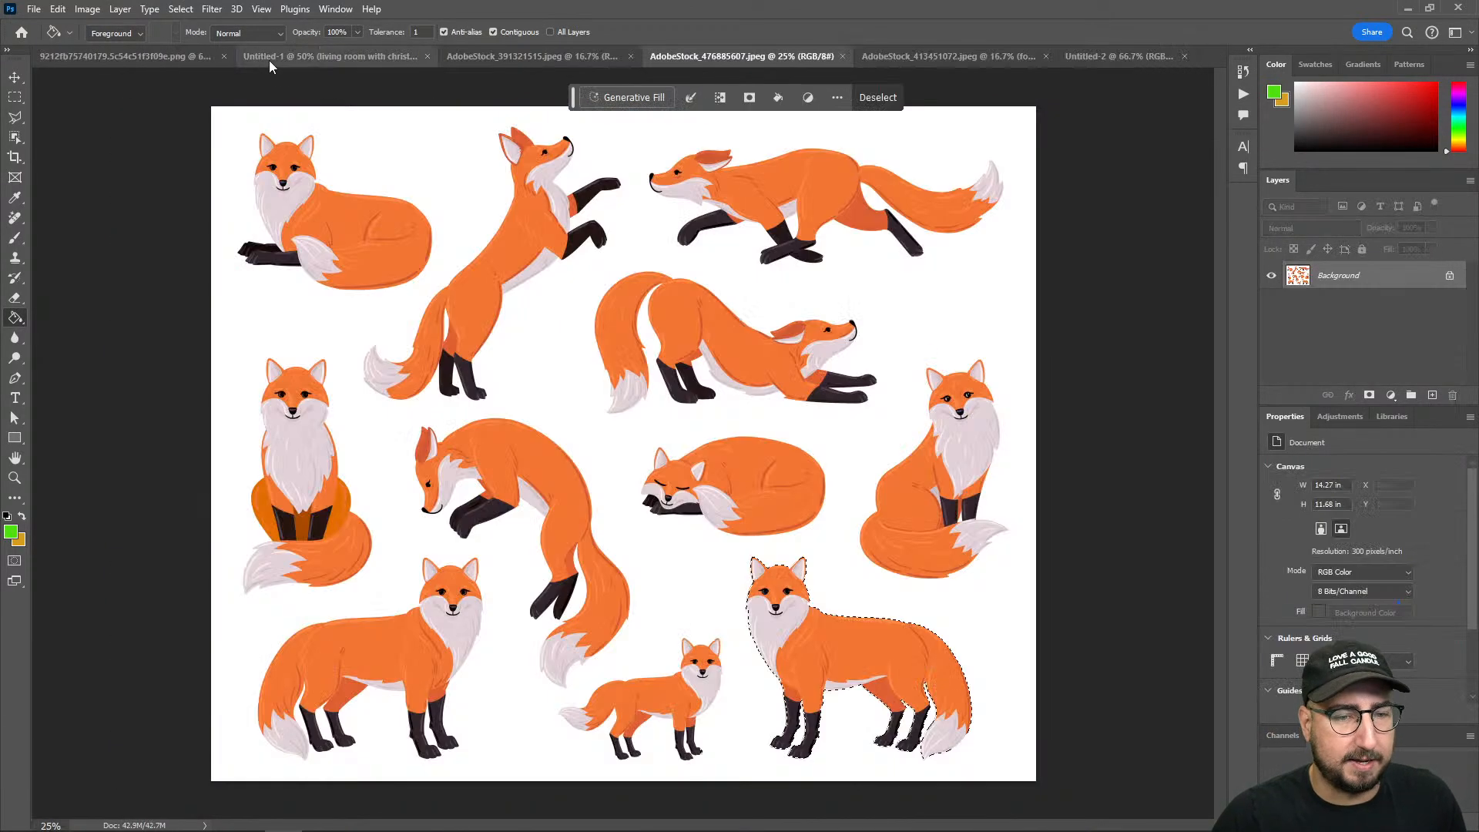
key(ctrl+w)
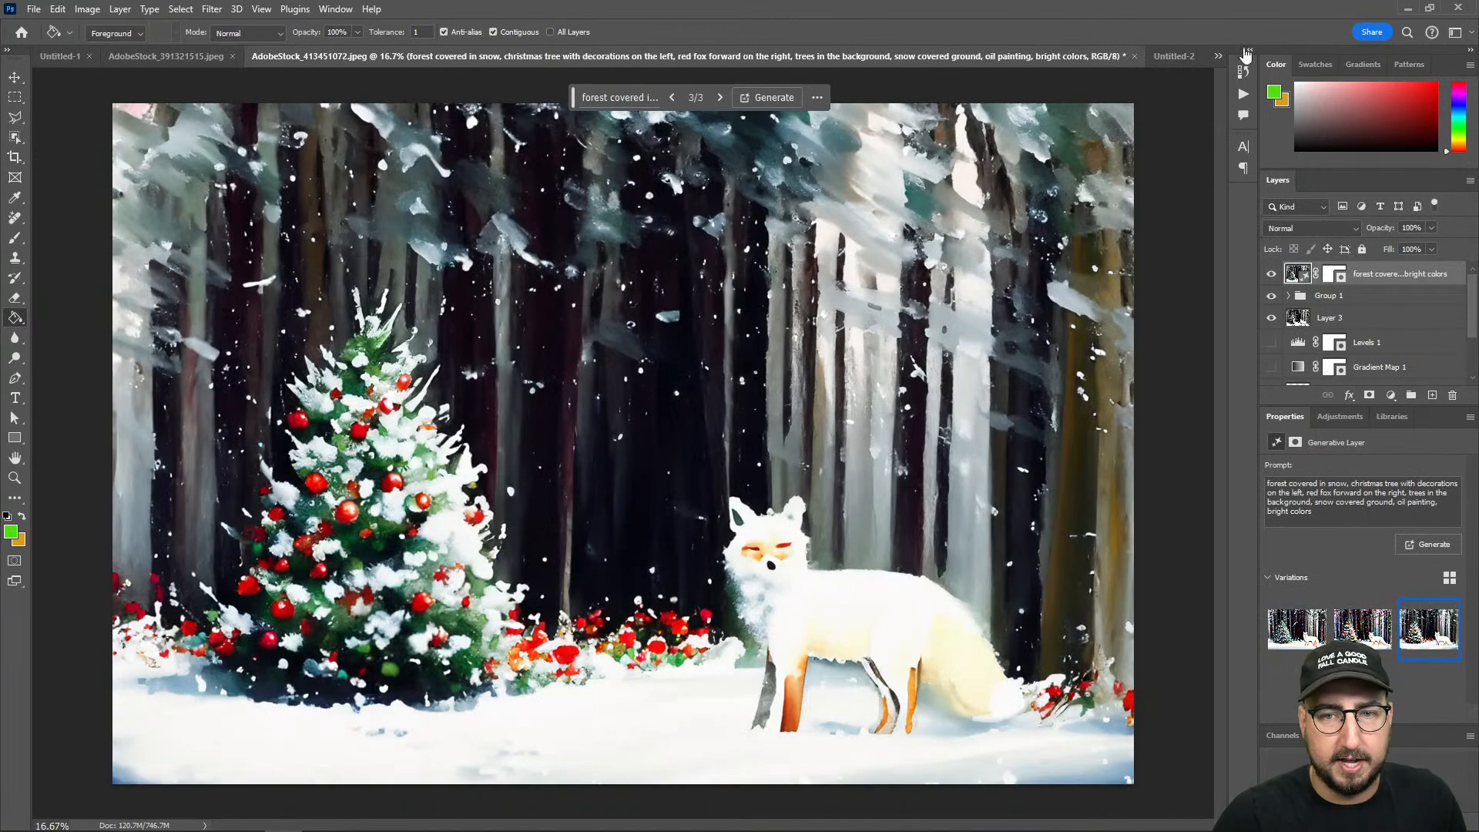
click(1182, 53)
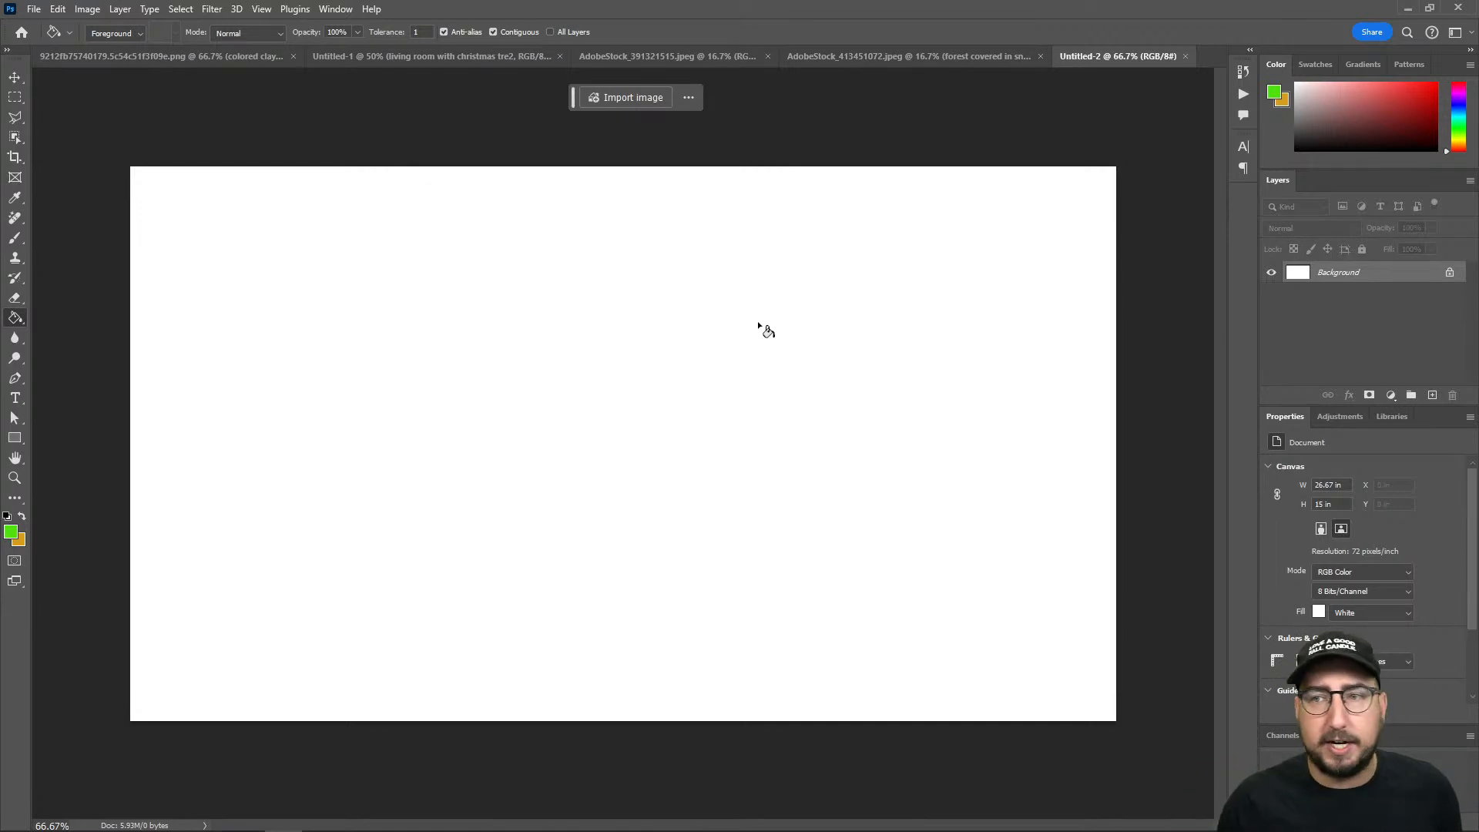
Step: Select the entire blank canvas with the Rectangular Marquee tool
key(m)
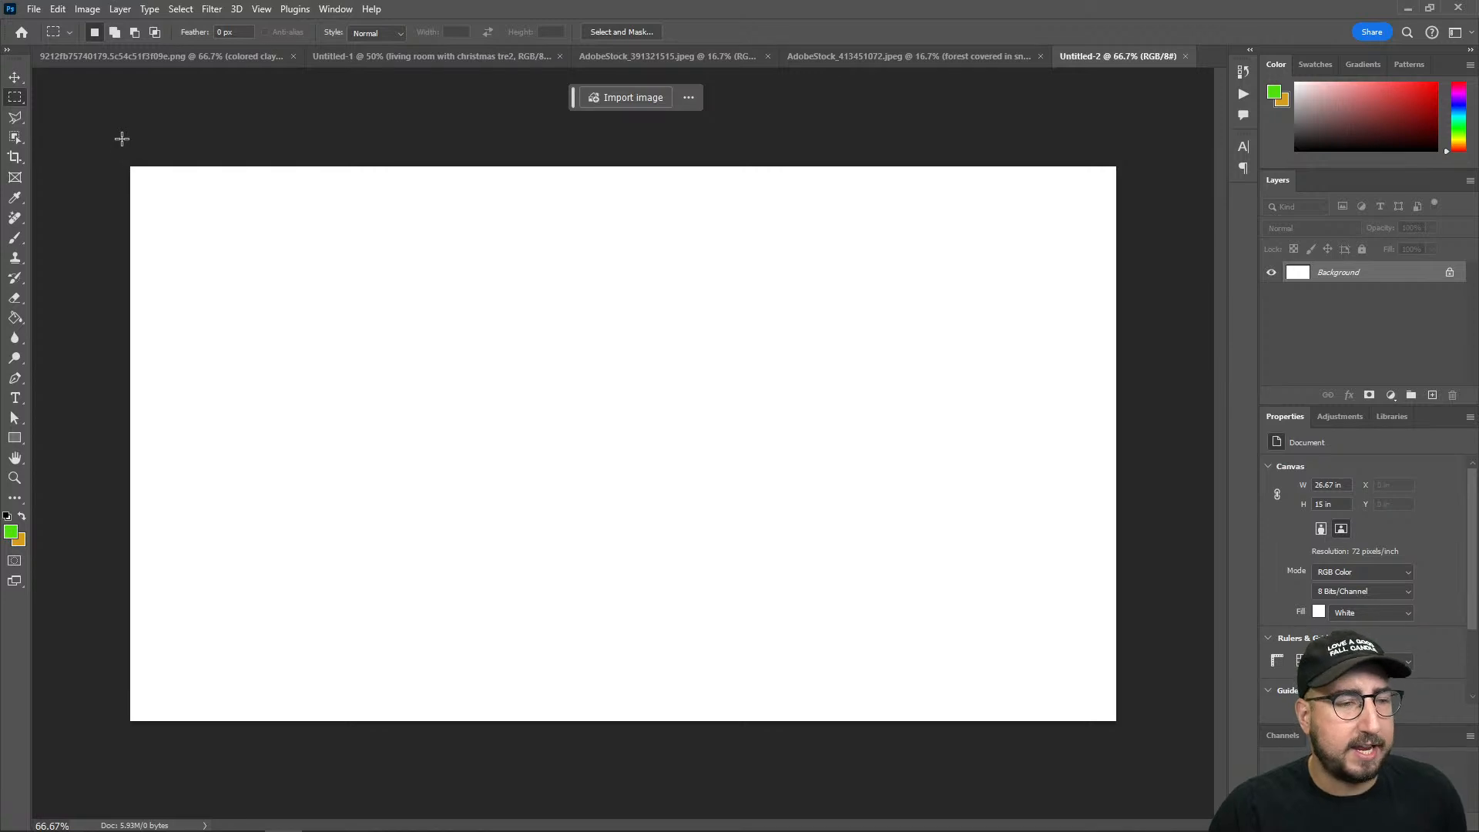
drag(119, 591, 1192, 764)
click(660, 623)
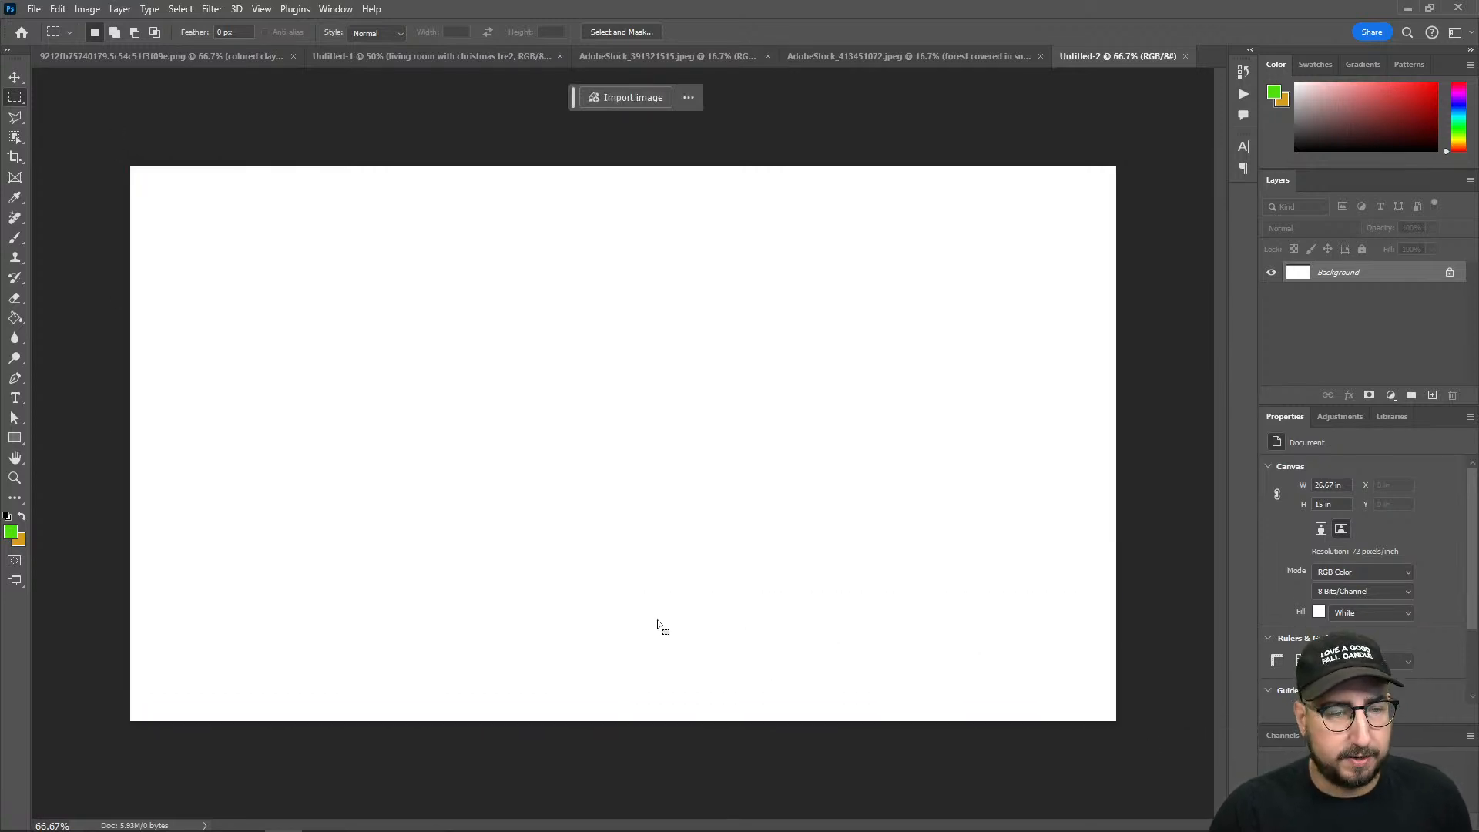
drag(127, 161, 1117, 722)
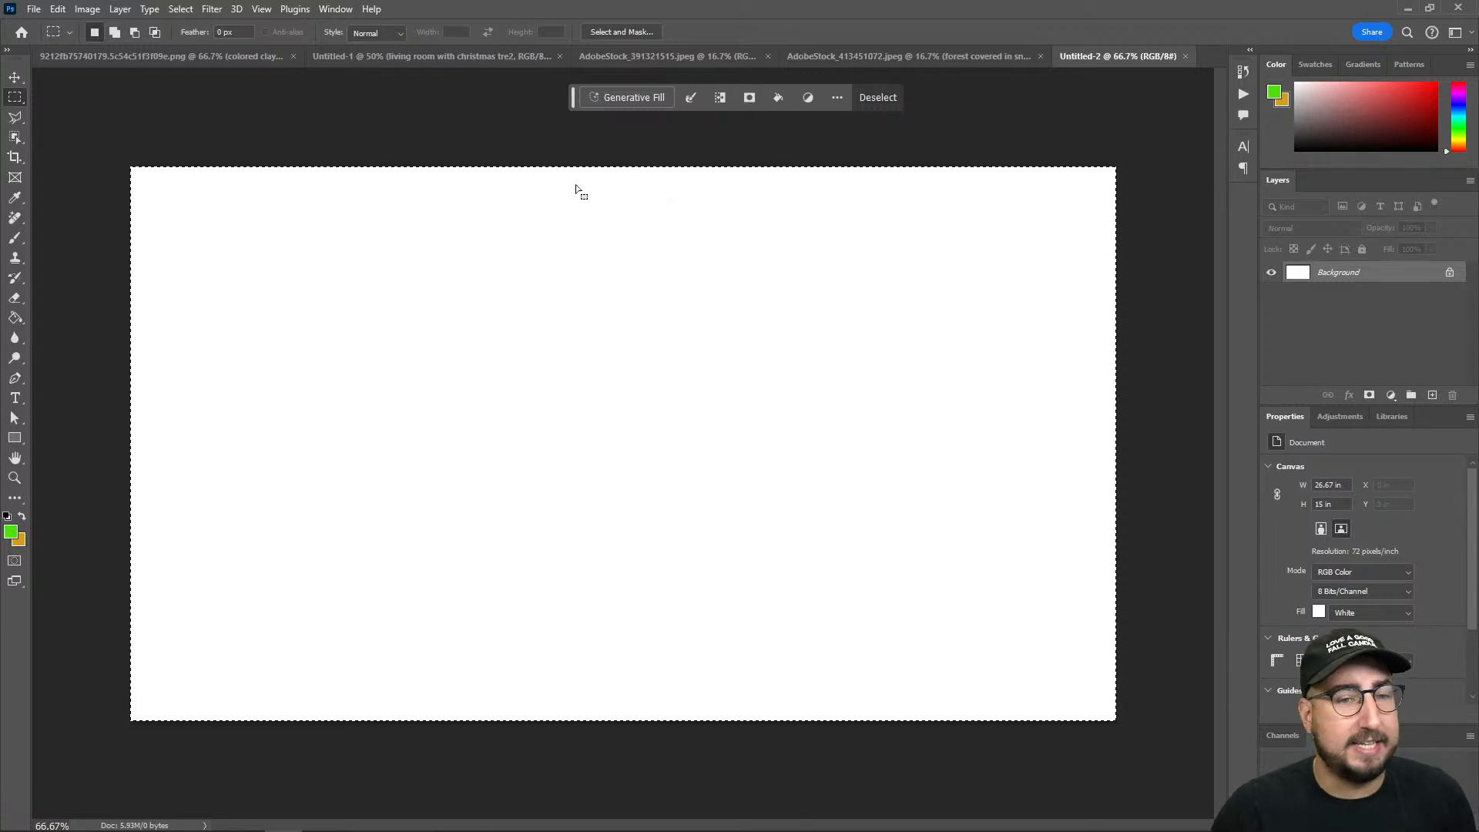
Step: Start a Generative Fill on the selected canvas with the prompt "snow covered desert, rock formations in the background"
click(641, 97)
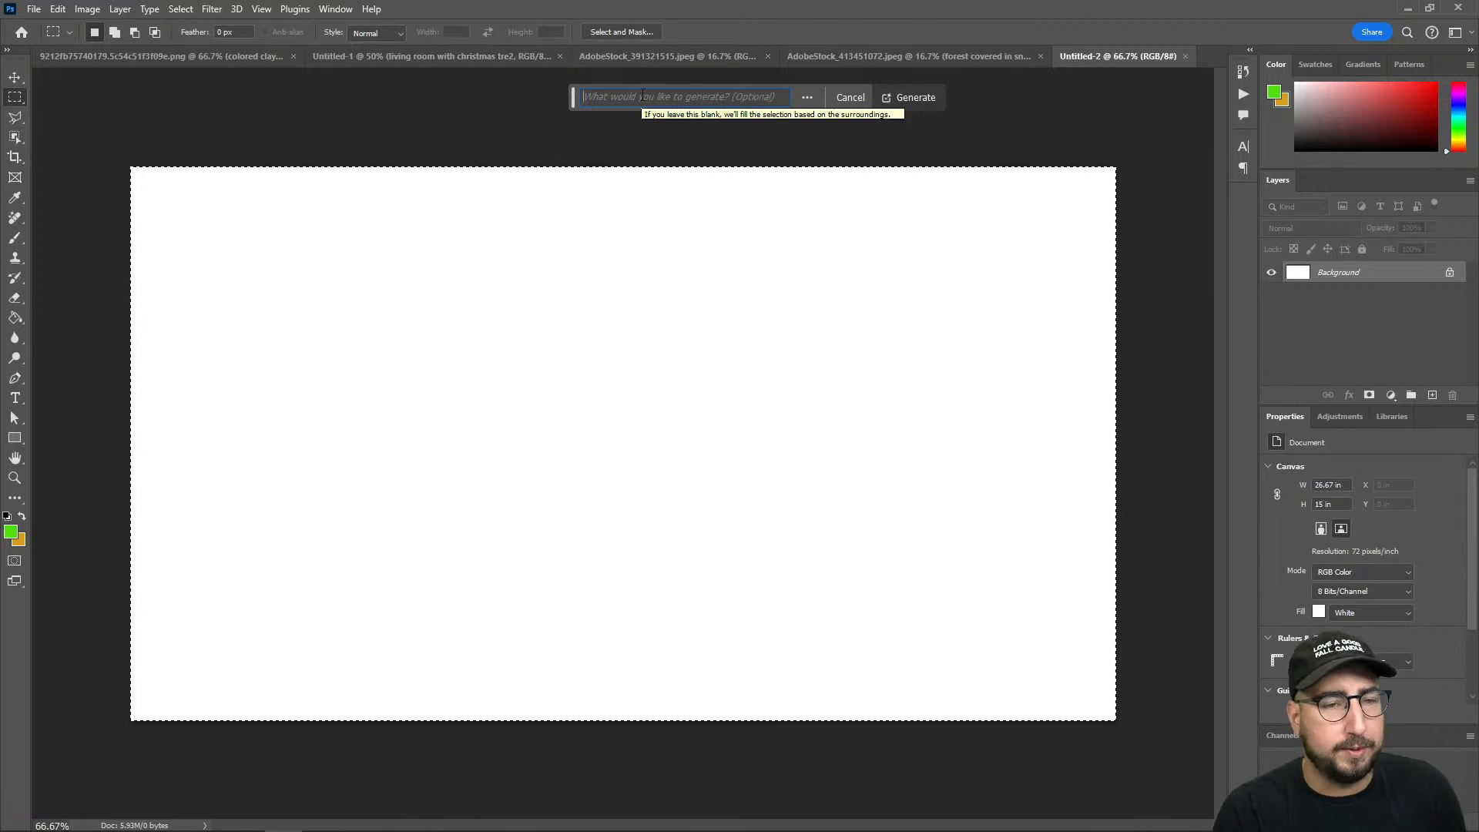
text(snow c)
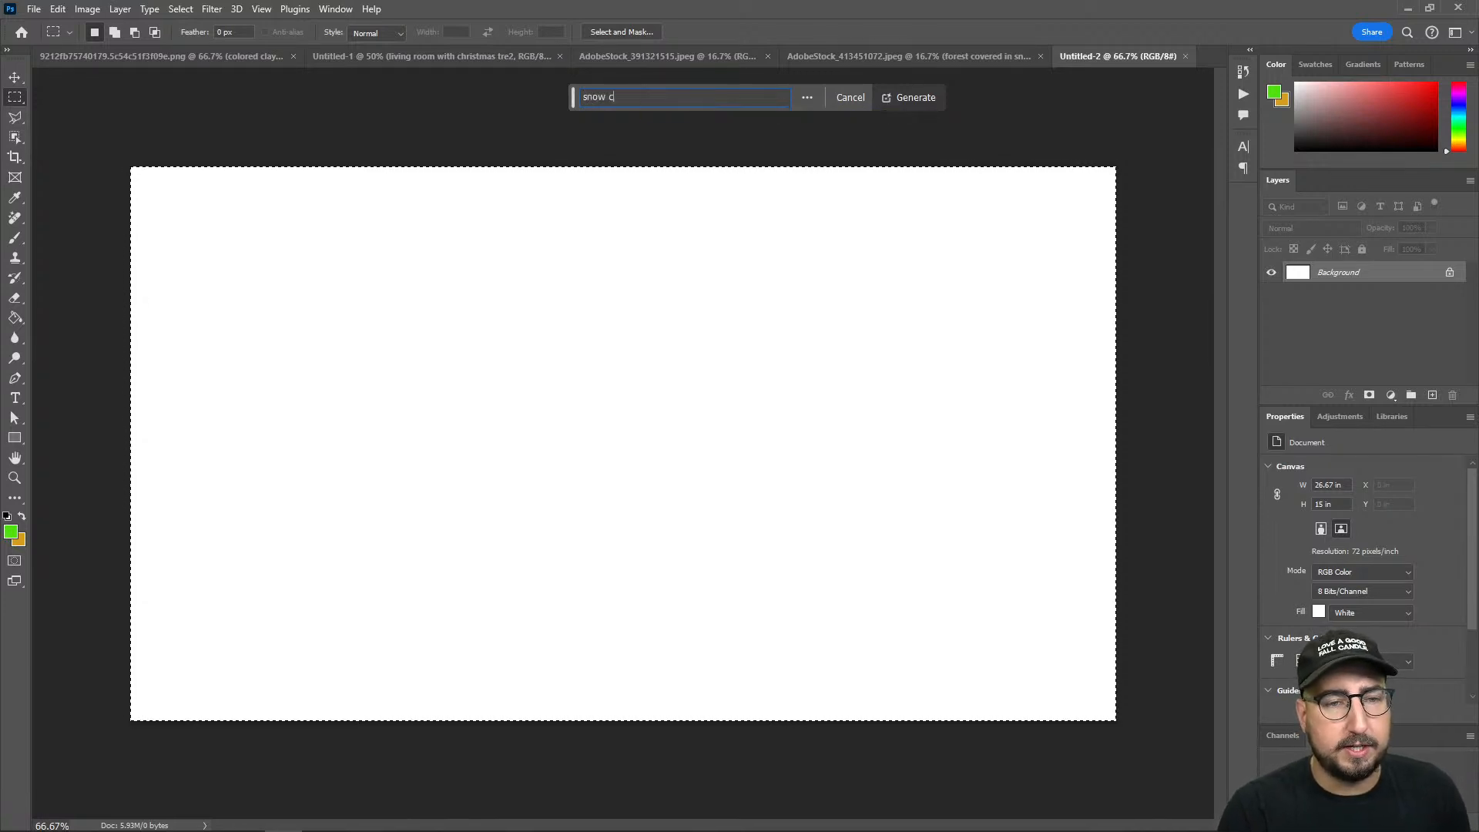
text(overed des)
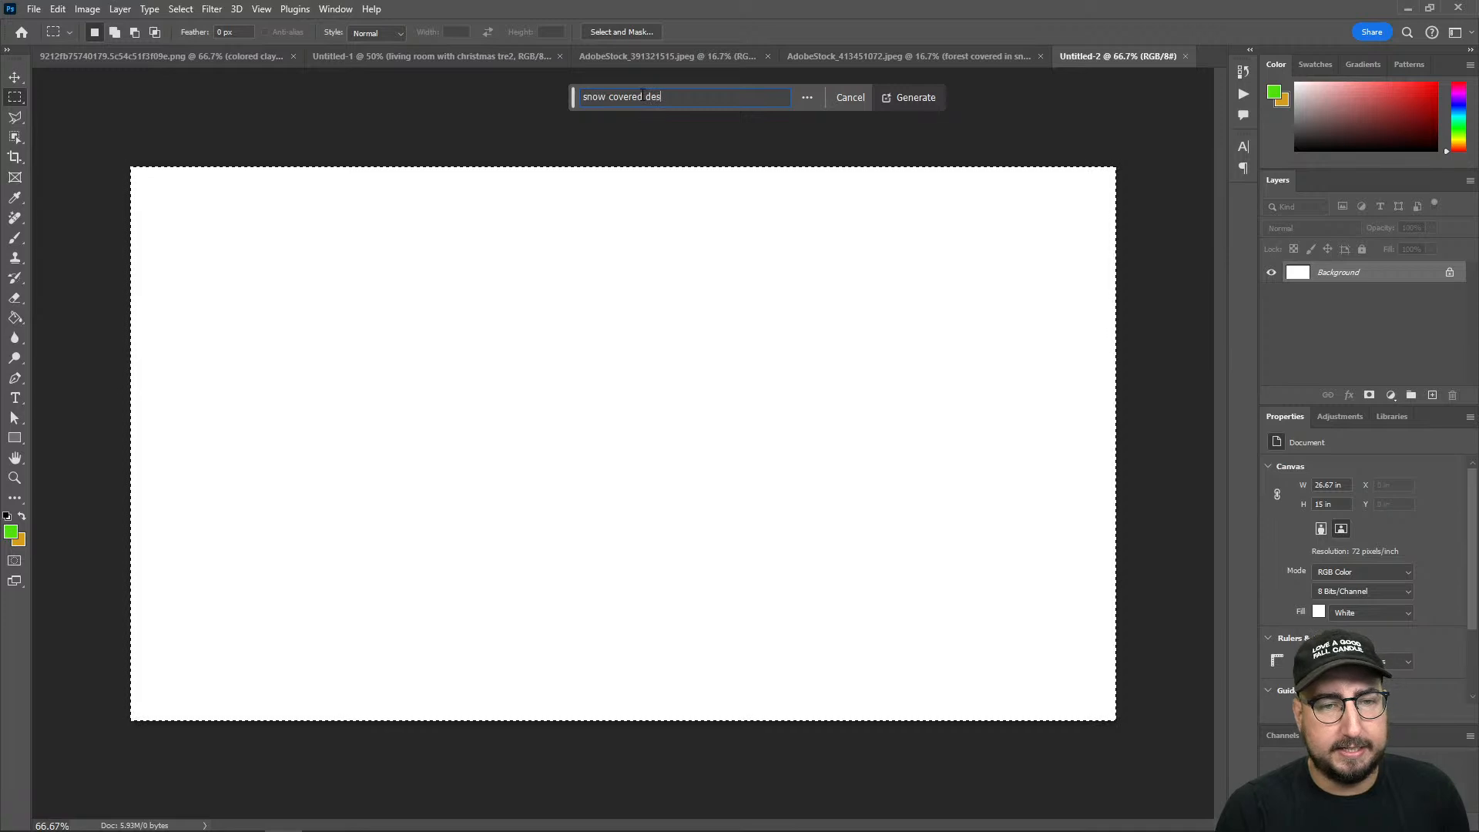
text(ert,)
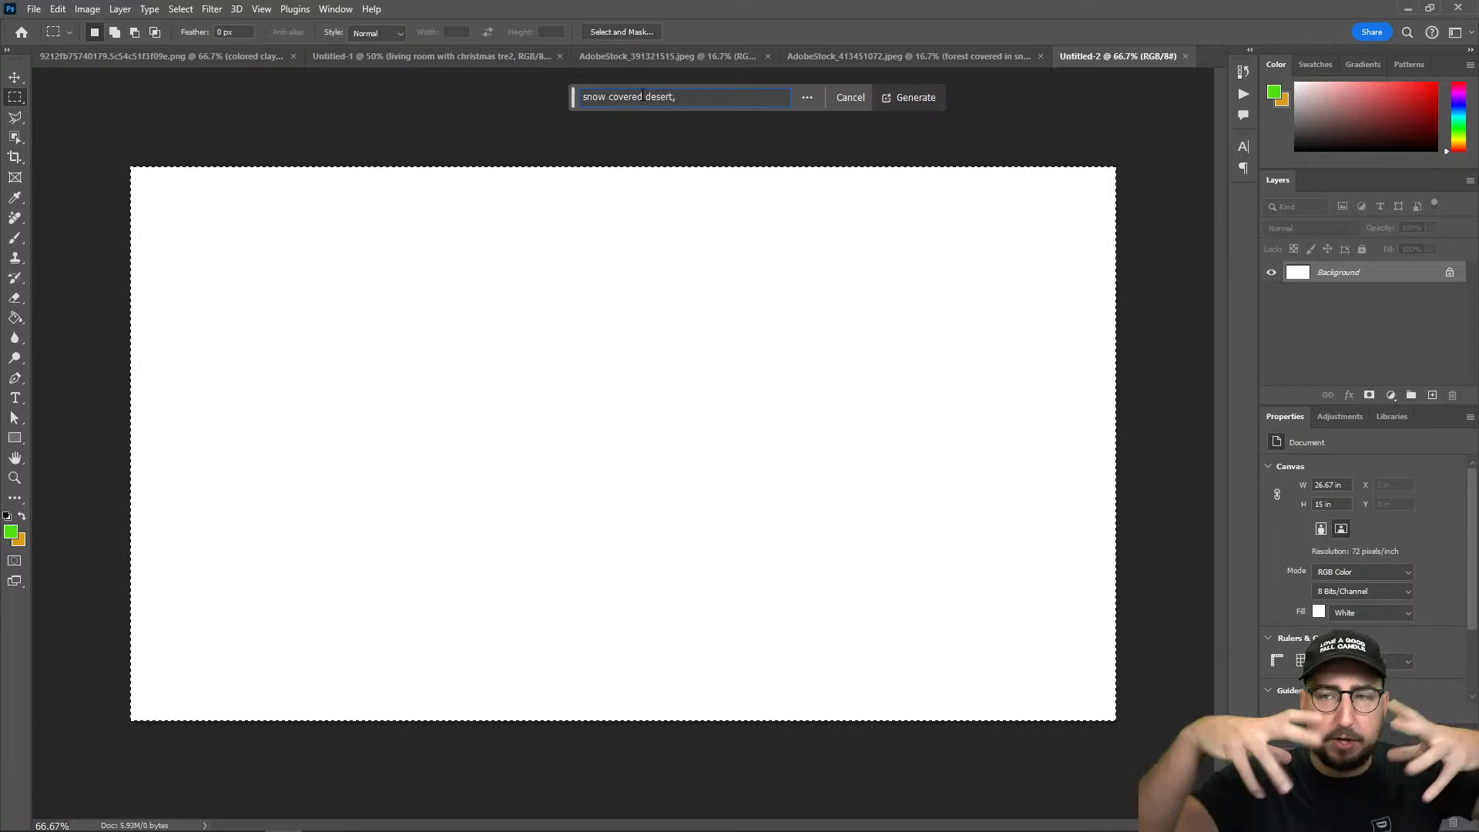
text(rock for)
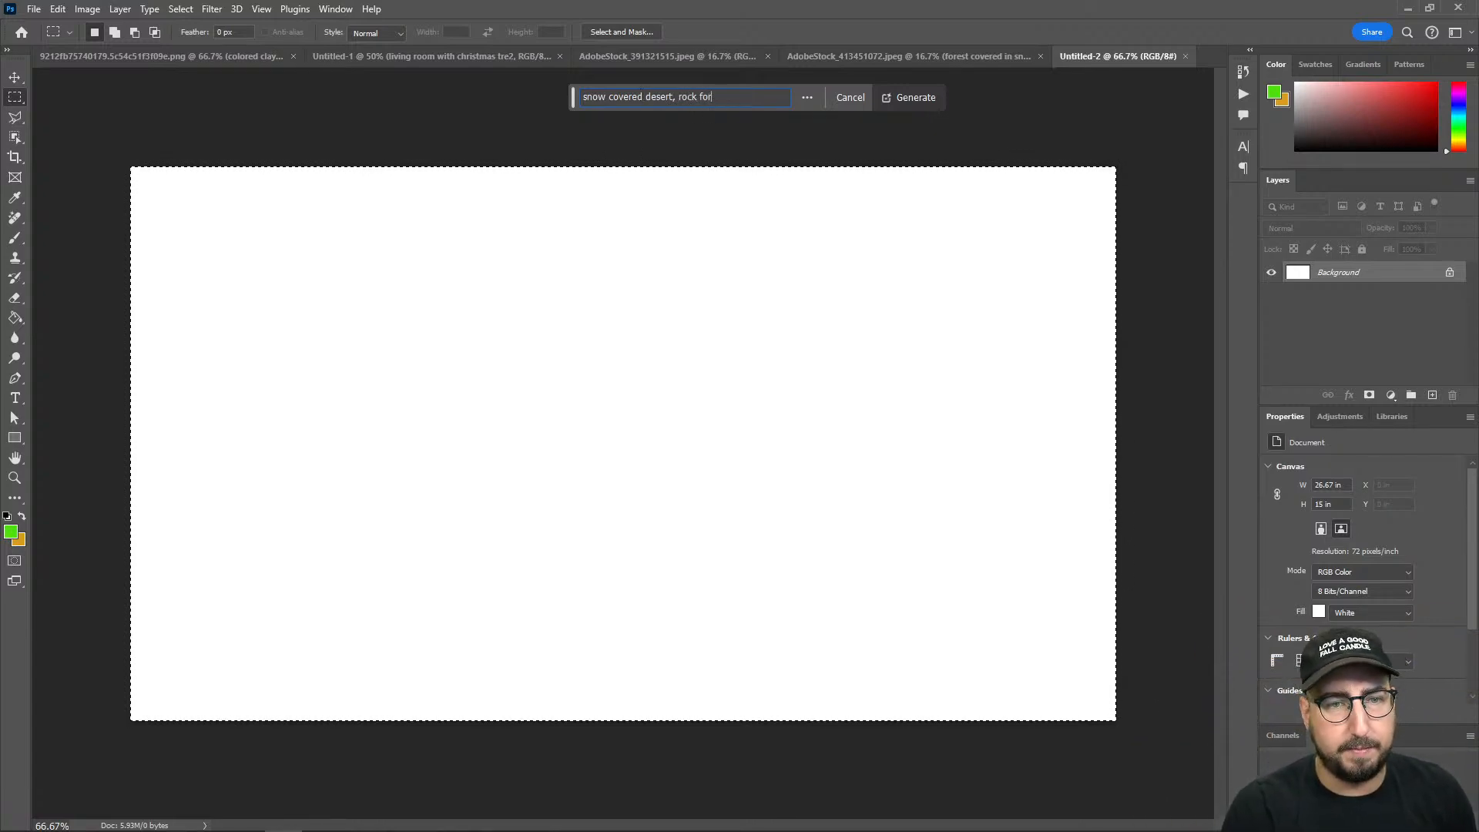
text(mations in the background)
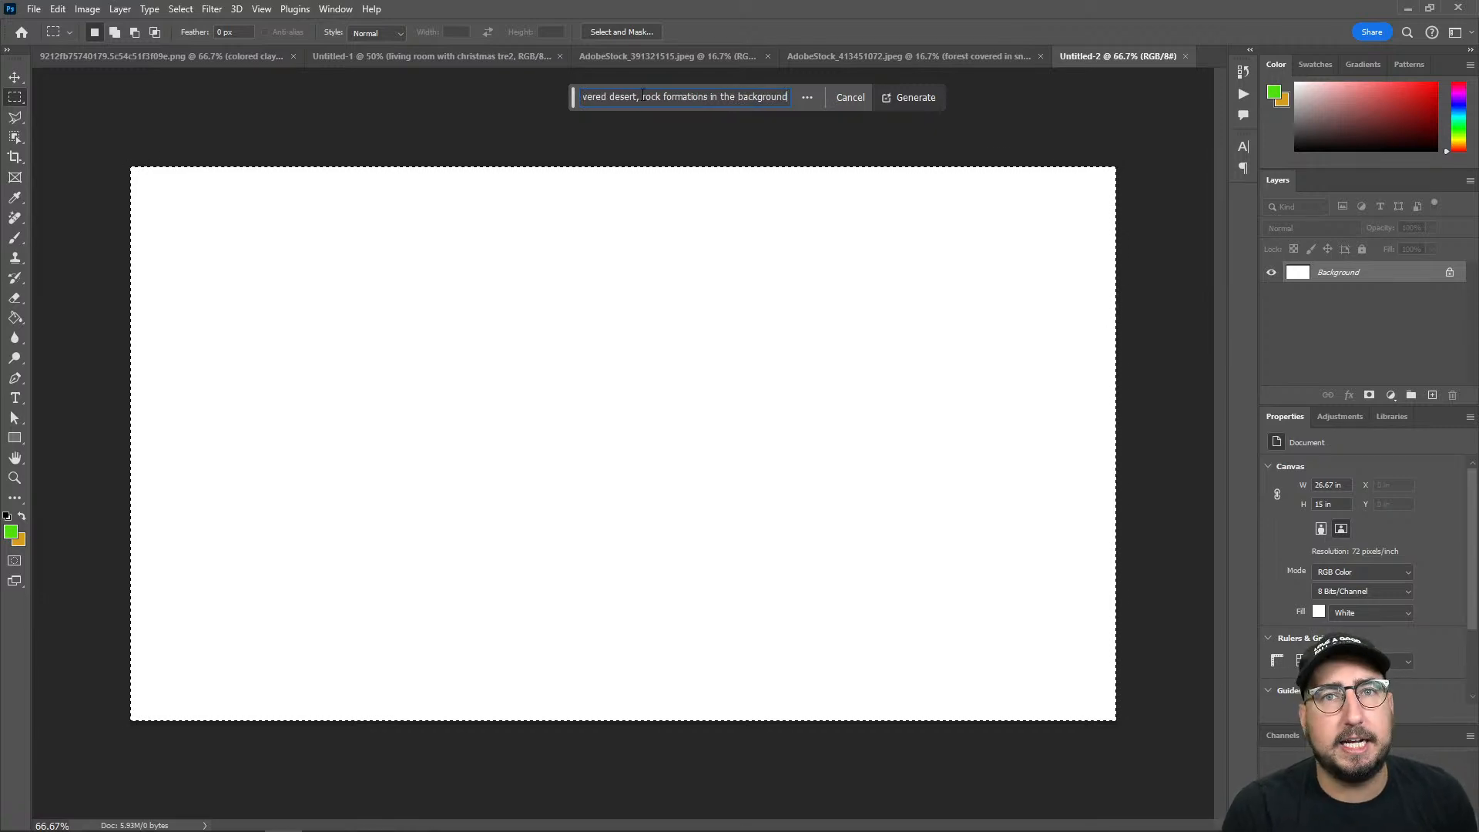
text(,)
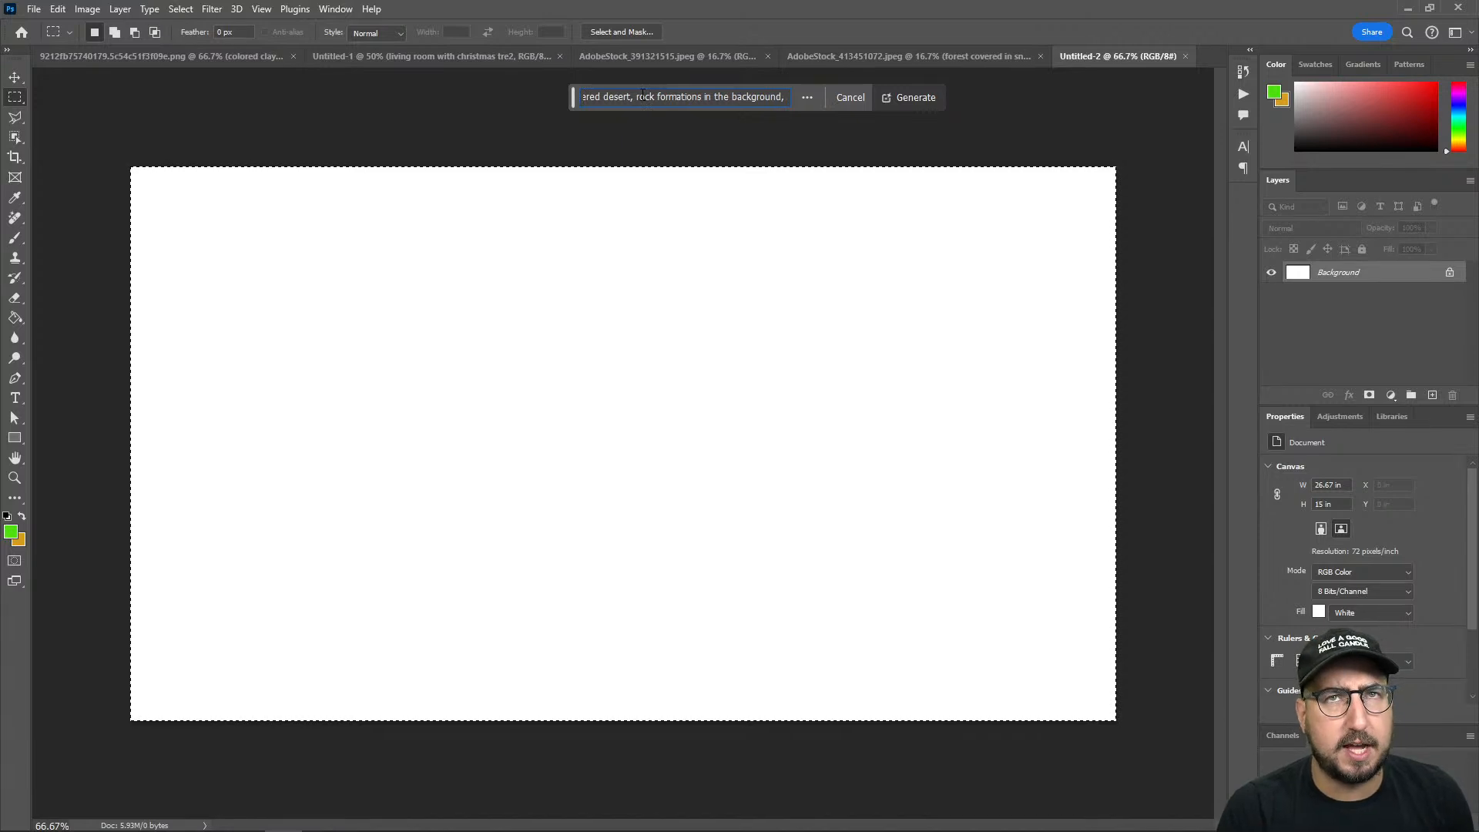
text( cactus)
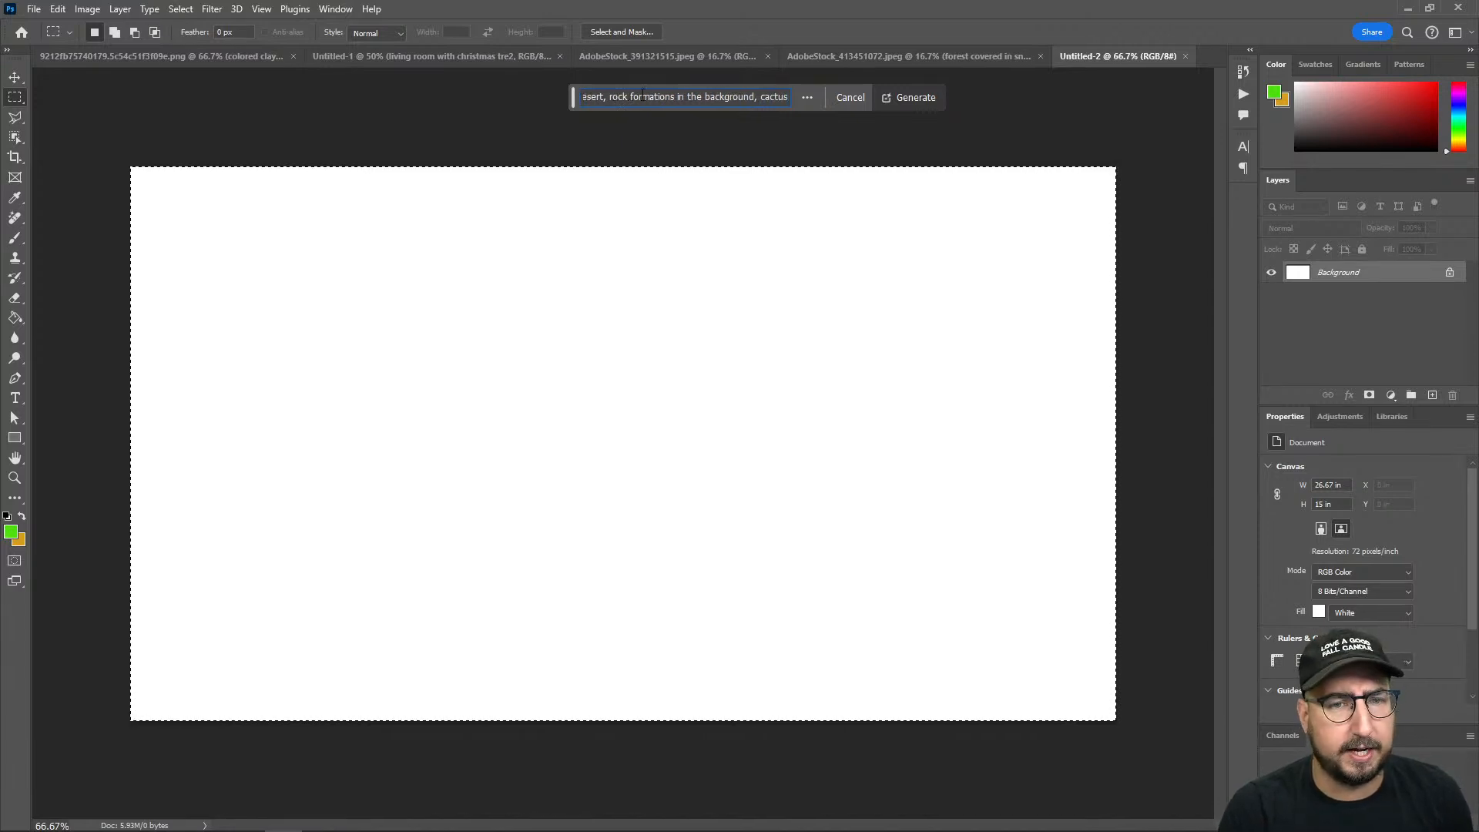
text( in the fore)
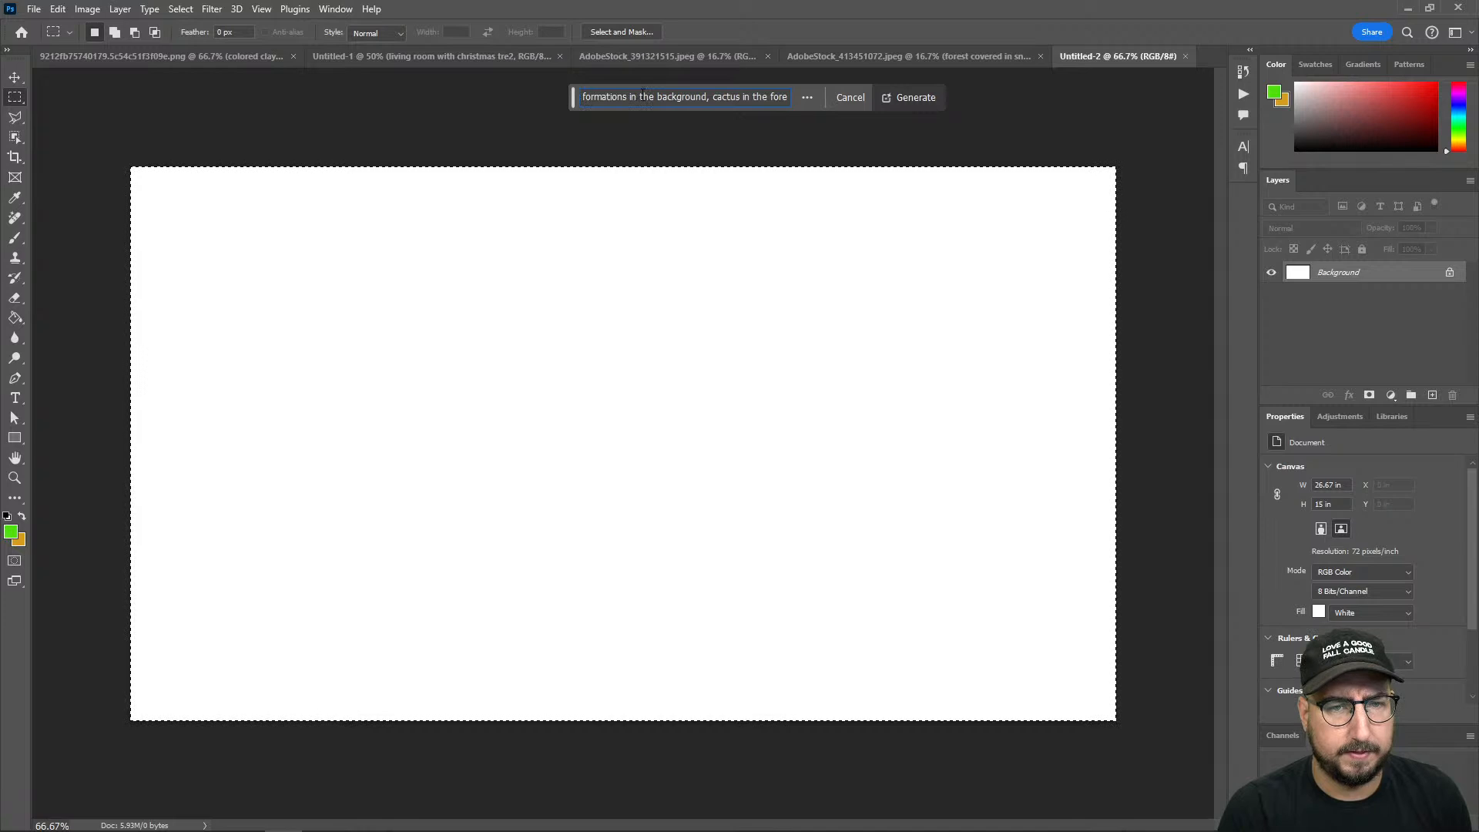
text(ground,)
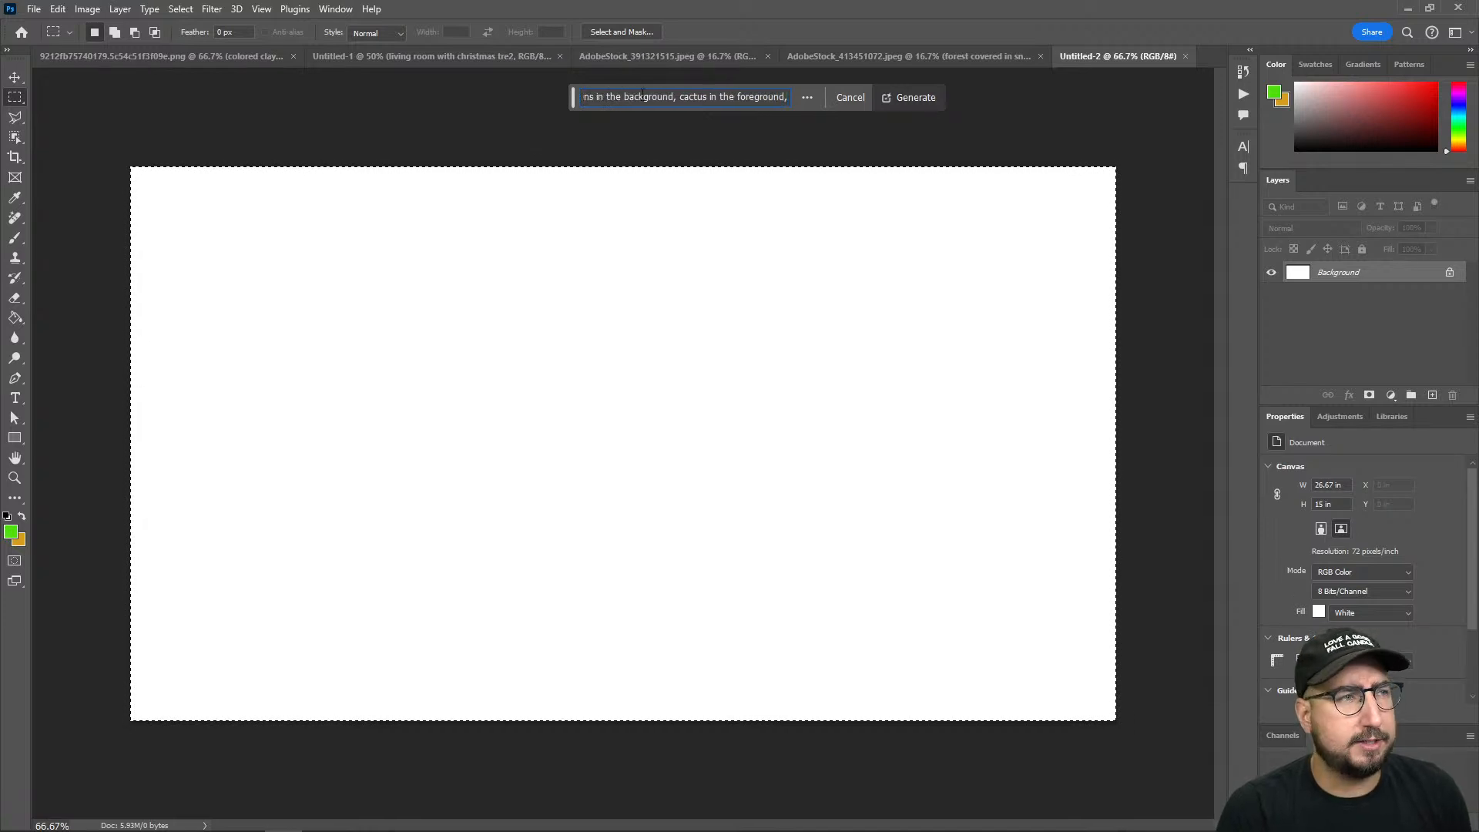
key(BackSpace)
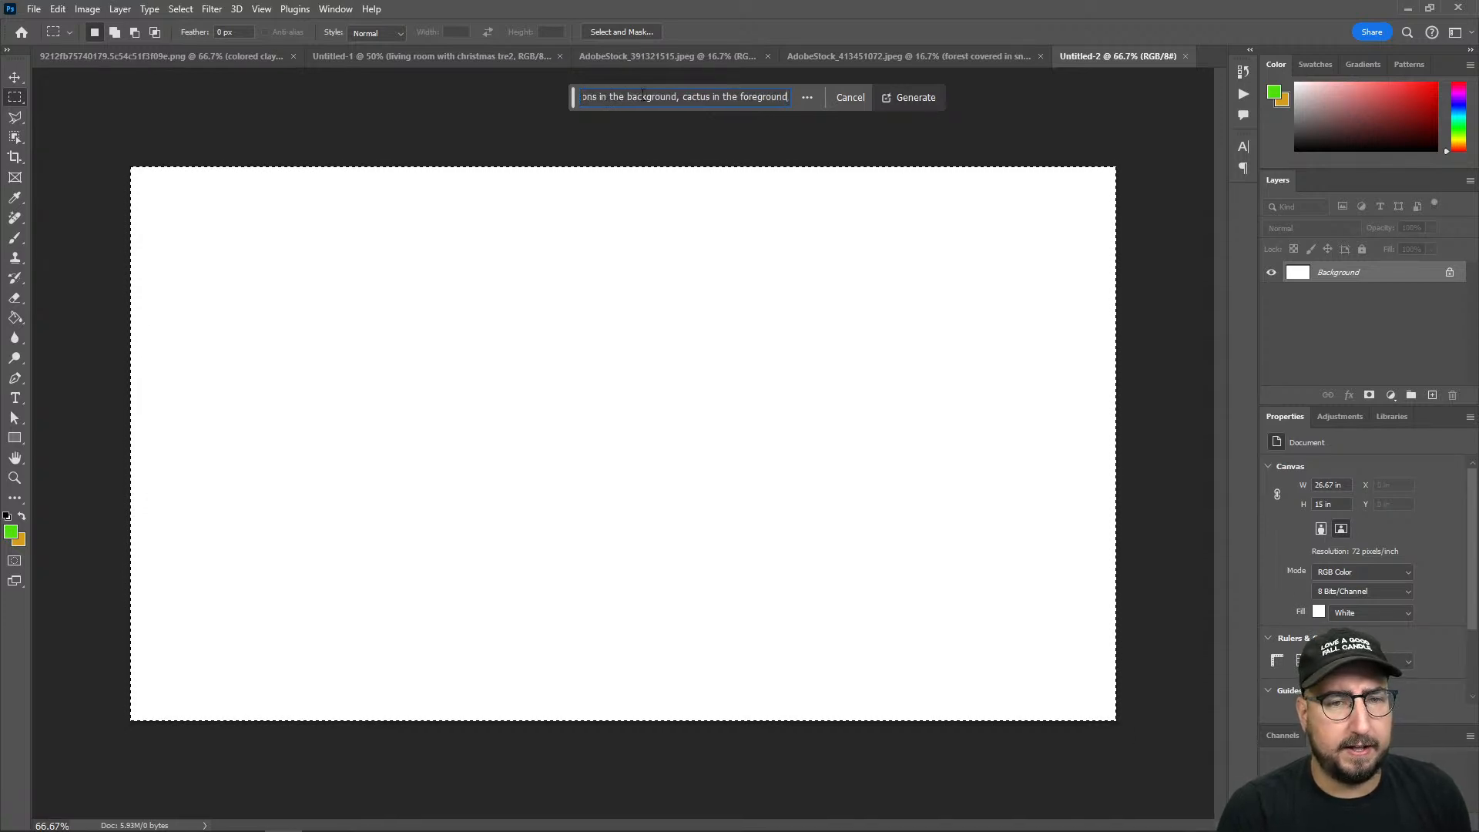
key(BackSpace)
key(BackSpace)
key(BackSpace)
key(BackSpace)
key(BackSpace)
key(BackSpace)
key(BackSpace)
key(BackSpace)
key(BackSpace)
key(BackSpace)
key(BackSpace)
key(BackSpace)
key(BackSpace)
key(BackSpace)
key(BackSpace)
key(BackSpace)
key(BackSpace)
key(BackSpace)
key(BackSpace)
key(BackSpace)
key(BackSpace)
key(BackSpace)
key(BackSpace)
key(BackSpace)
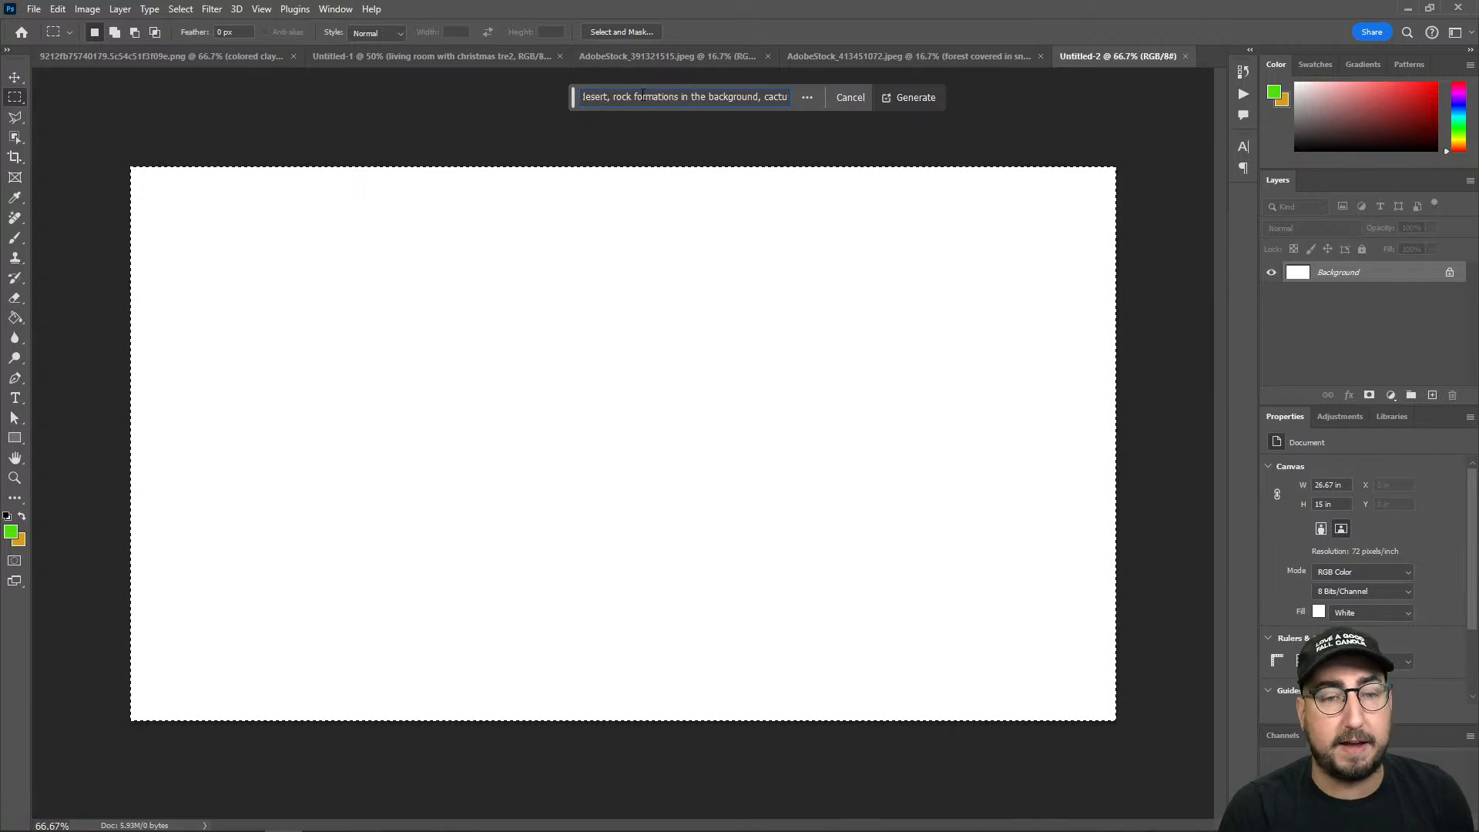
key(BackSpace)
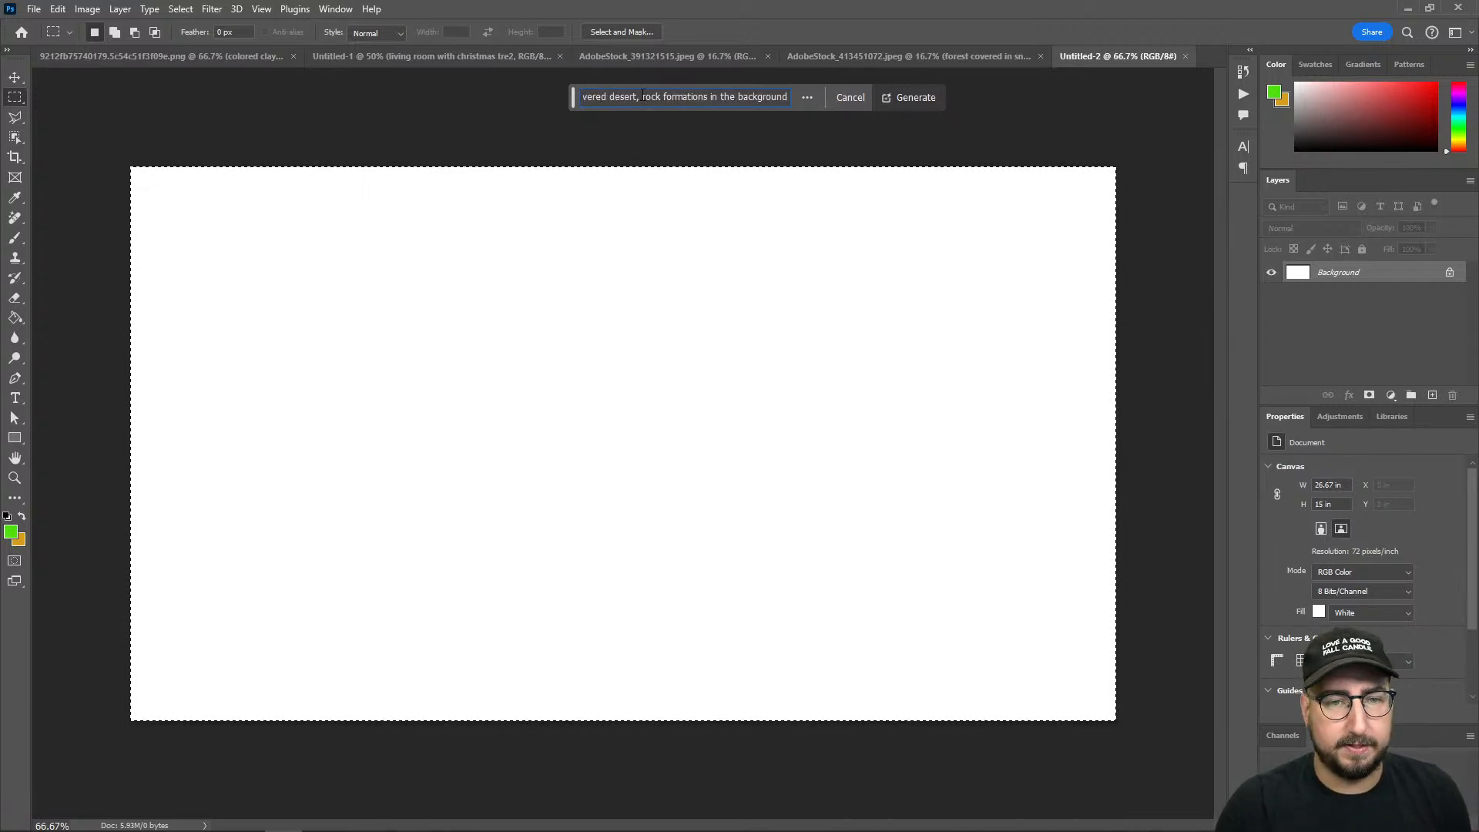
Step: Extend the prompt with ", pencil sketch, drawing" and generate the desert scene
text(, )
text(p)
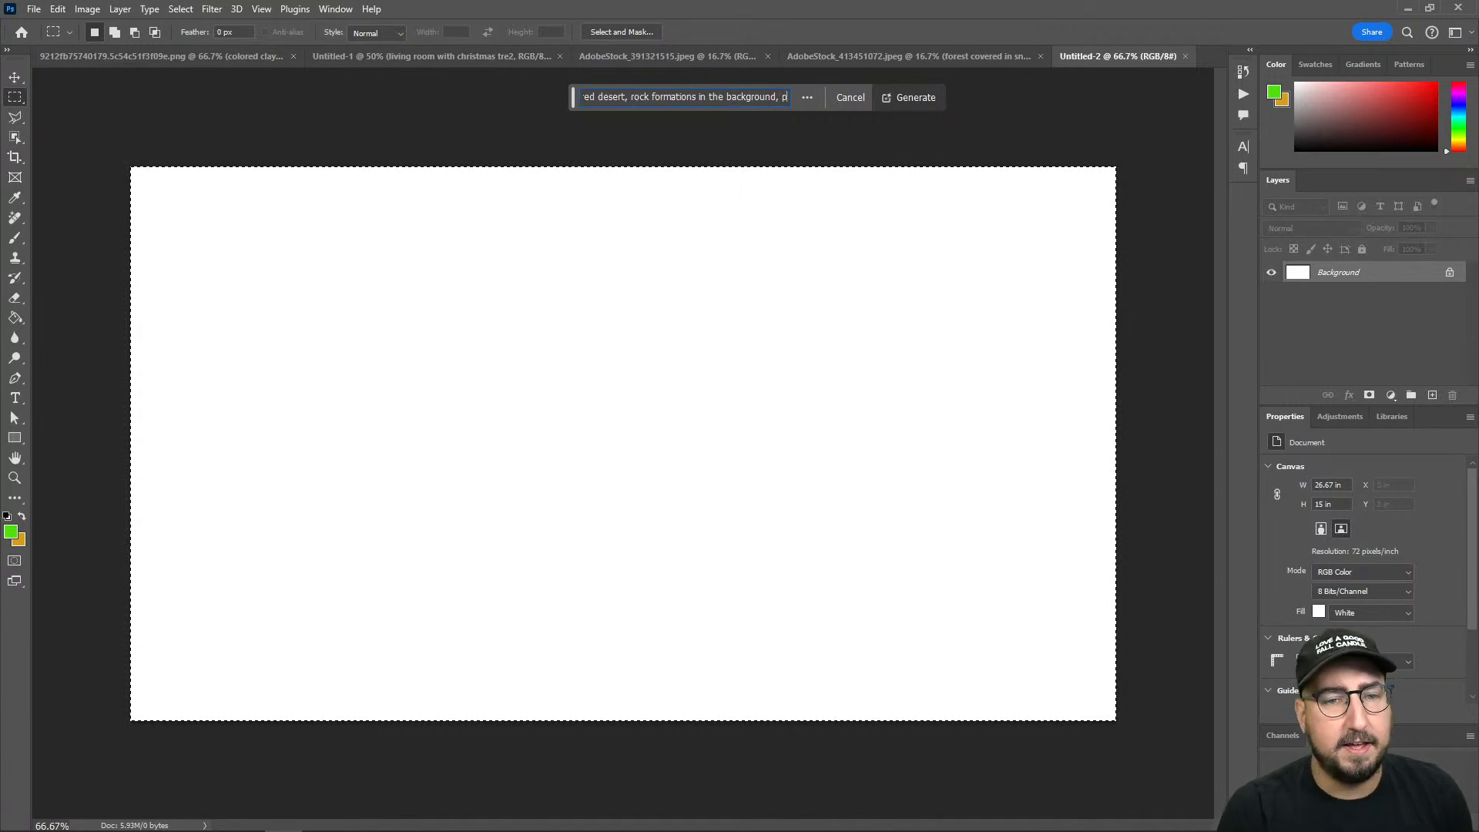
text(encil sketch)
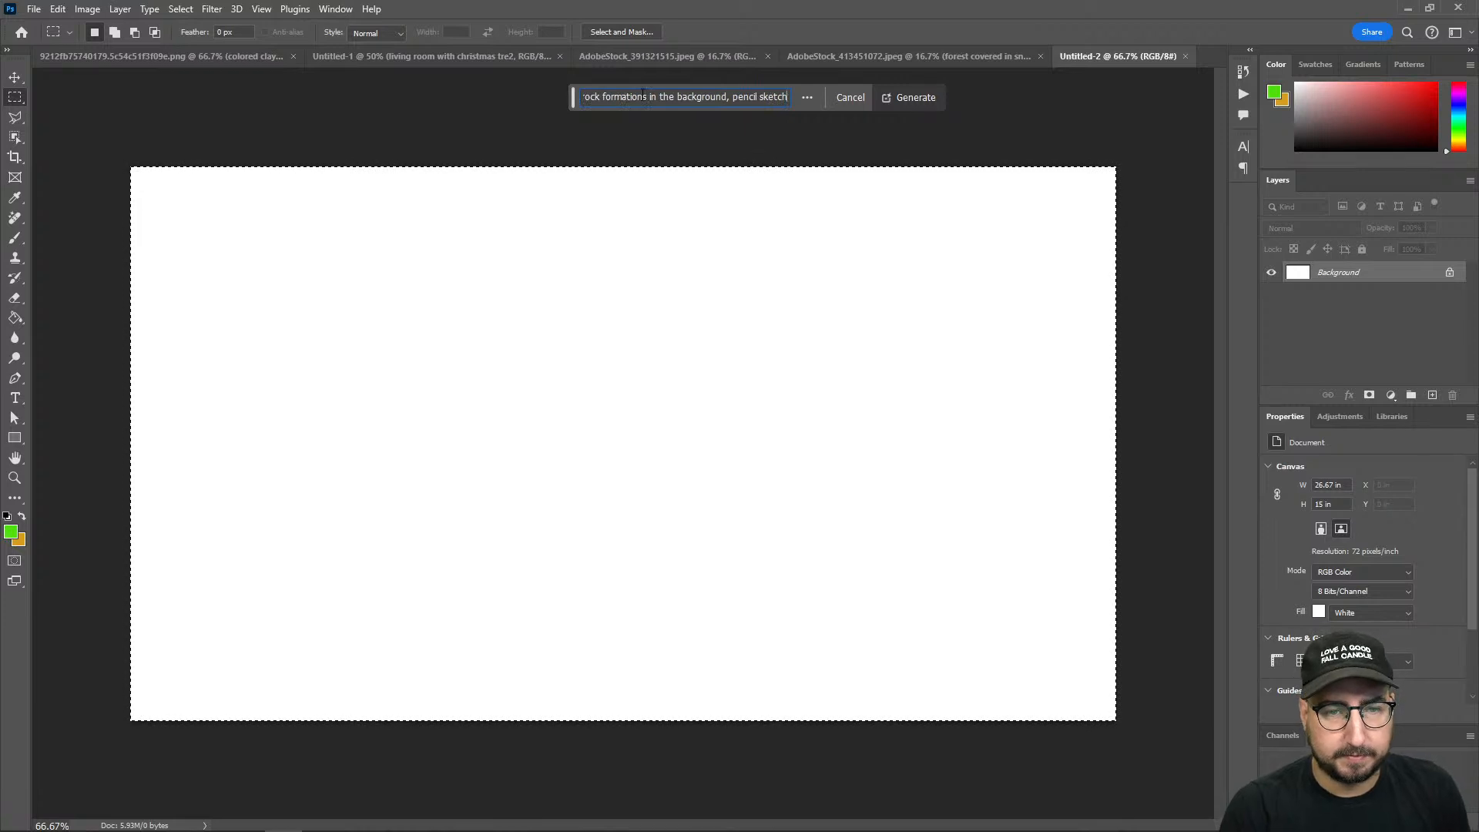
text(, drawing)
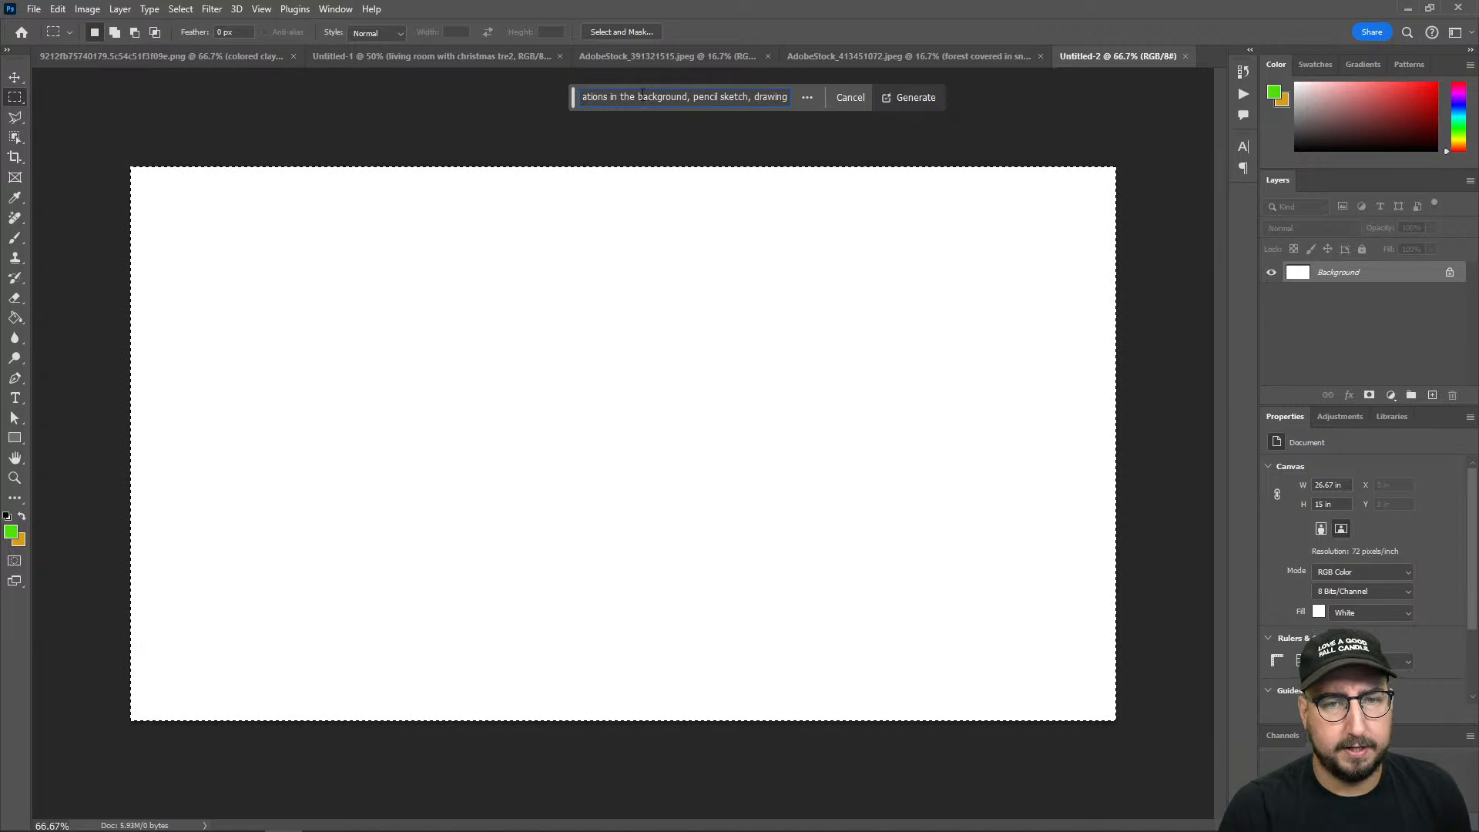
key(Return)
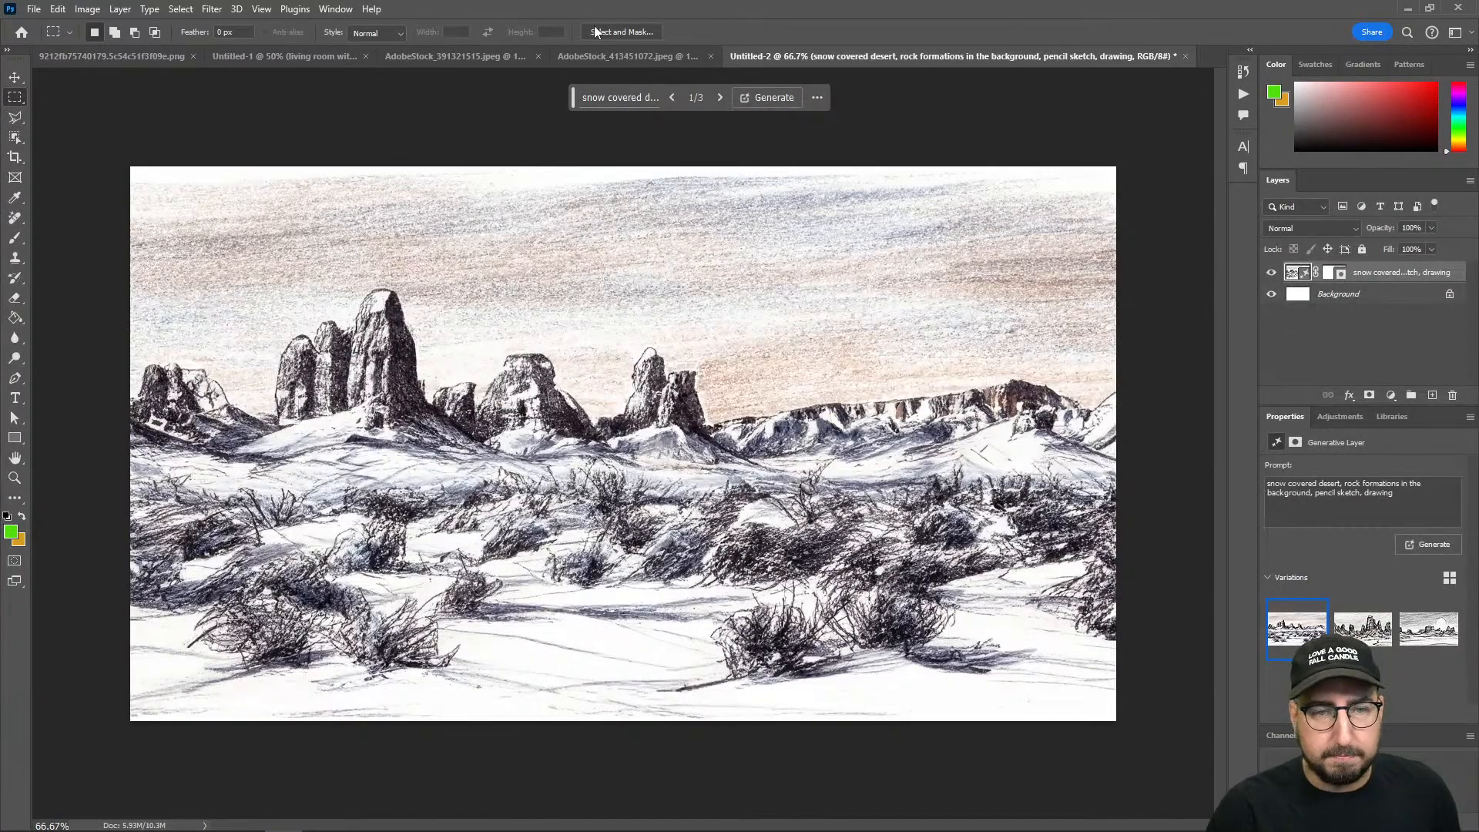
Step: Compare the three generated desert variations and keep the second one with the tall central rock towers
click(721, 98)
click(721, 98)
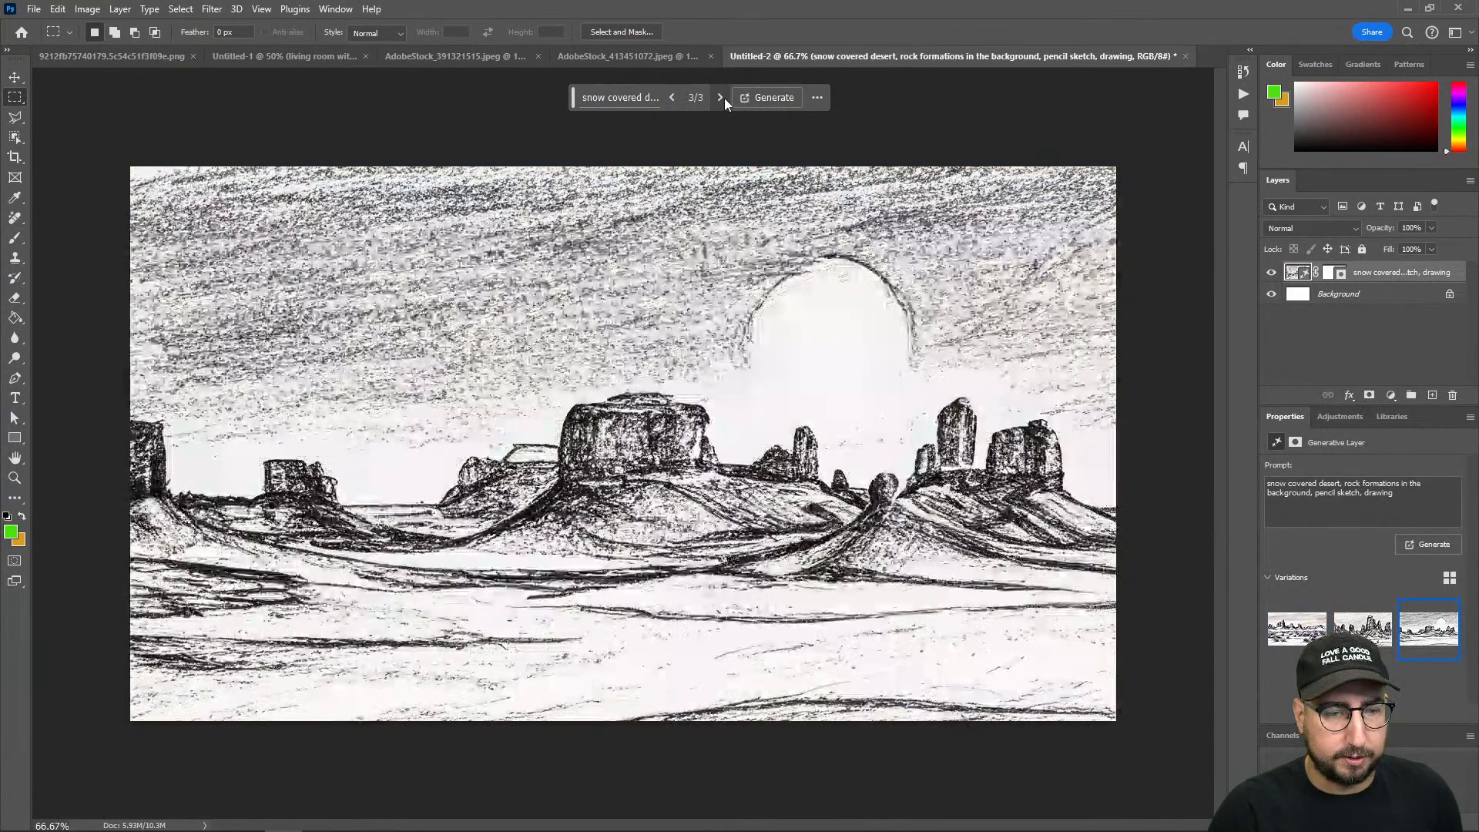
click(671, 98)
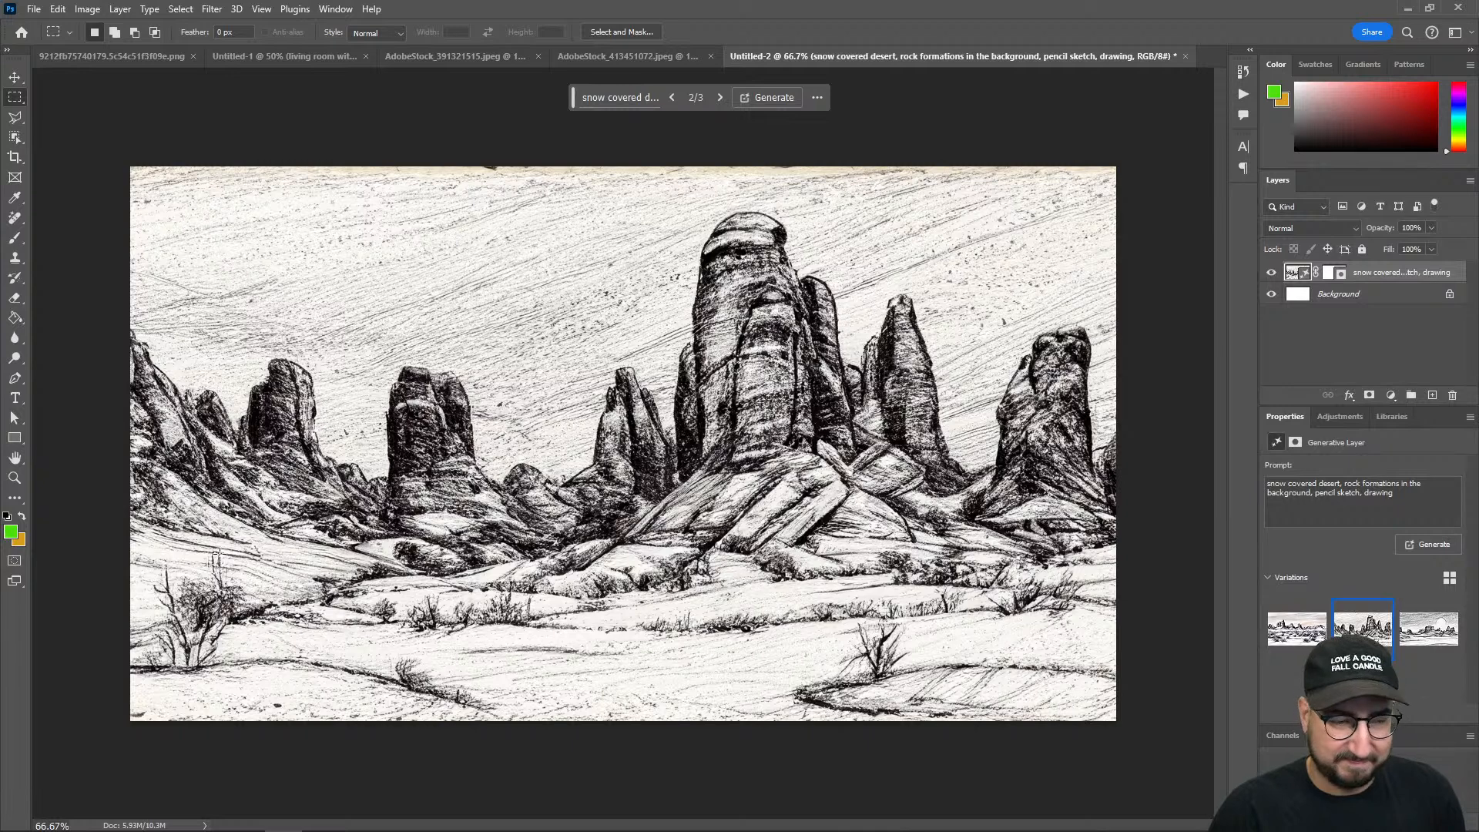
Step: Select a rectangle beside the bush in the scene's lower-left foreground and fill it generatively with "turkey, pencil sketch, drawing"
drag(201, 512, 405, 709)
drag(356, 664, 355, 651)
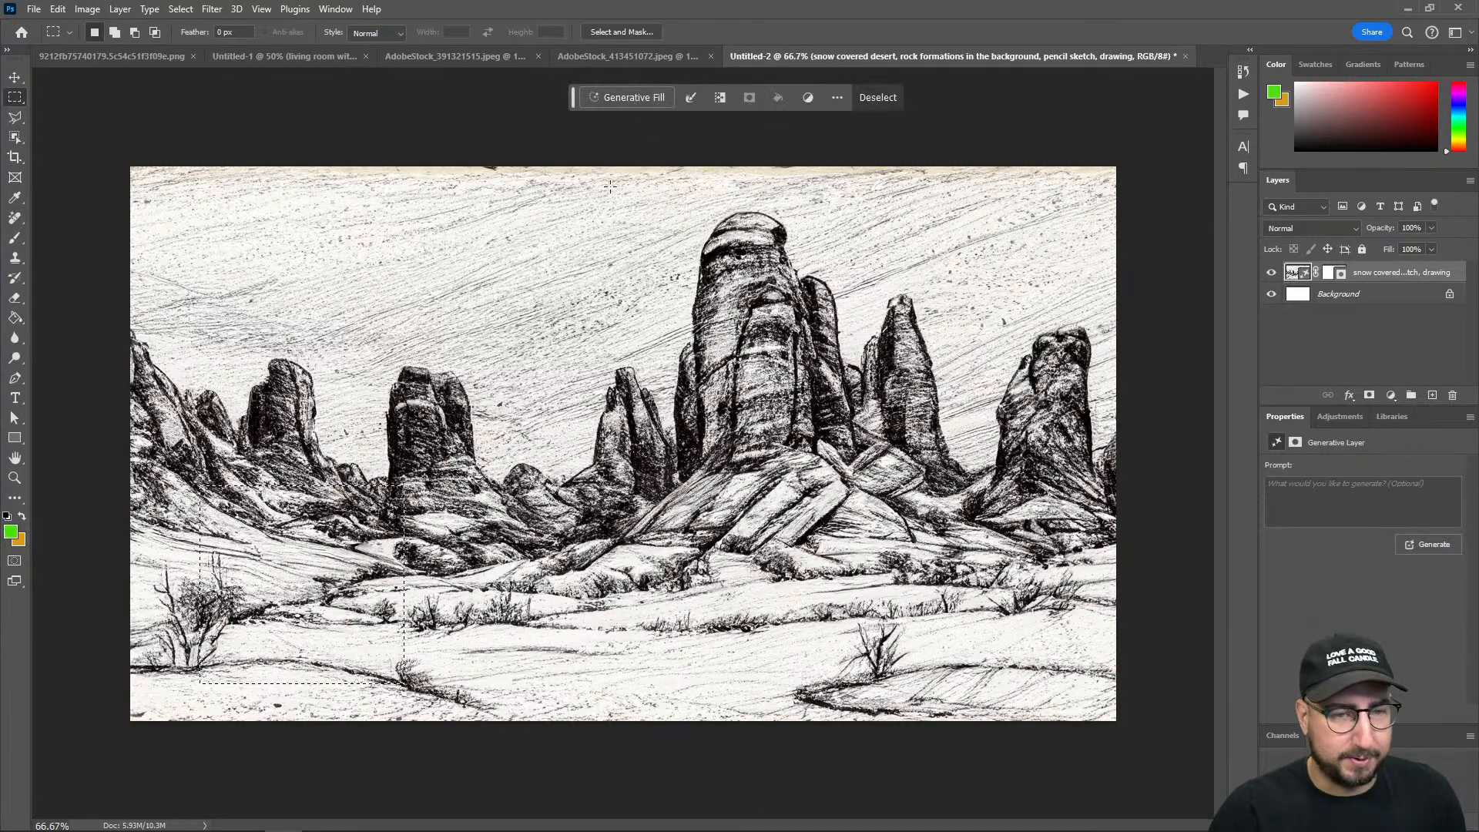
click(639, 97)
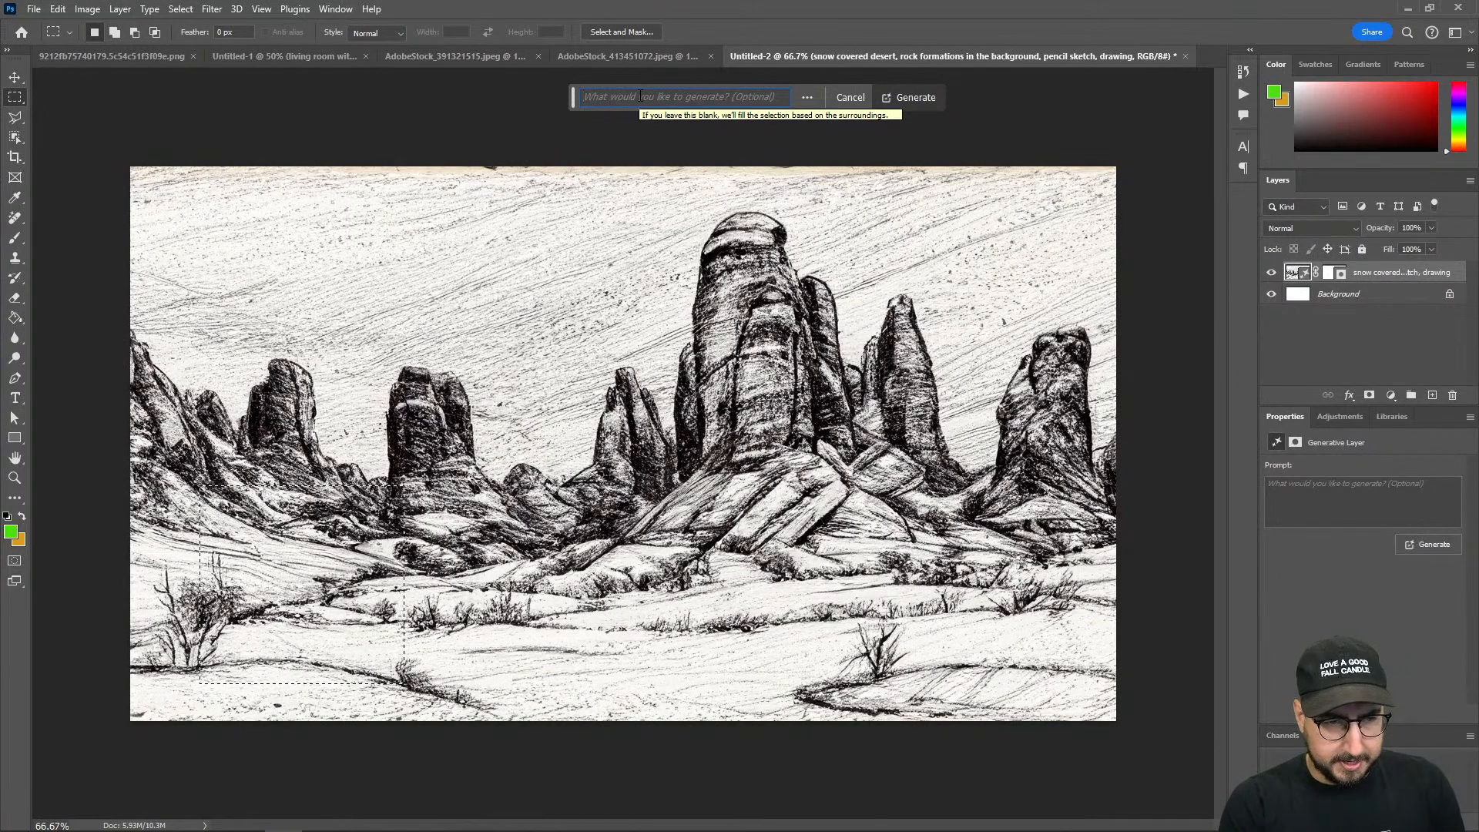
text(turkey, pencil sketch, drawing)
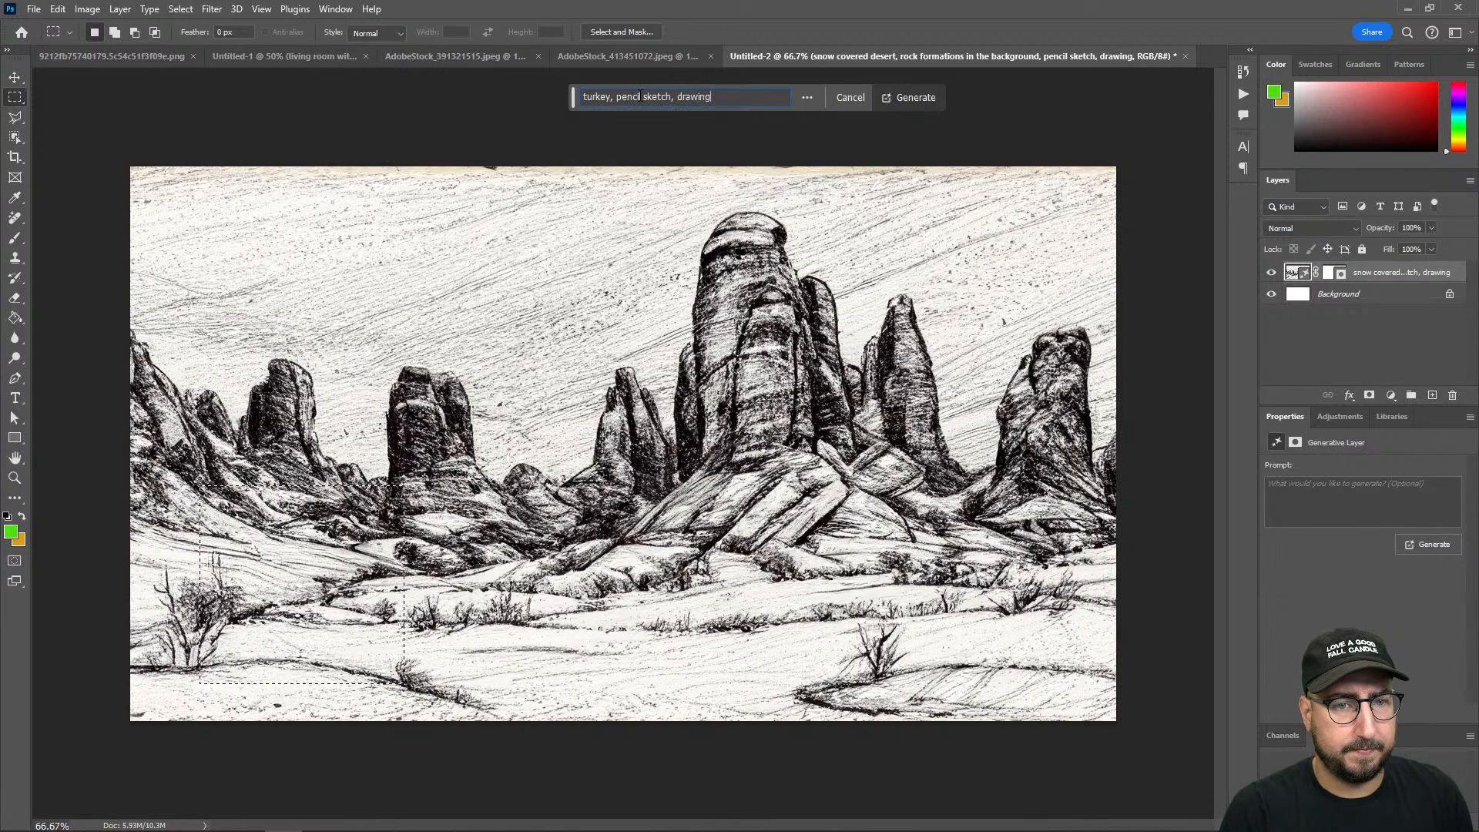
key(Return)
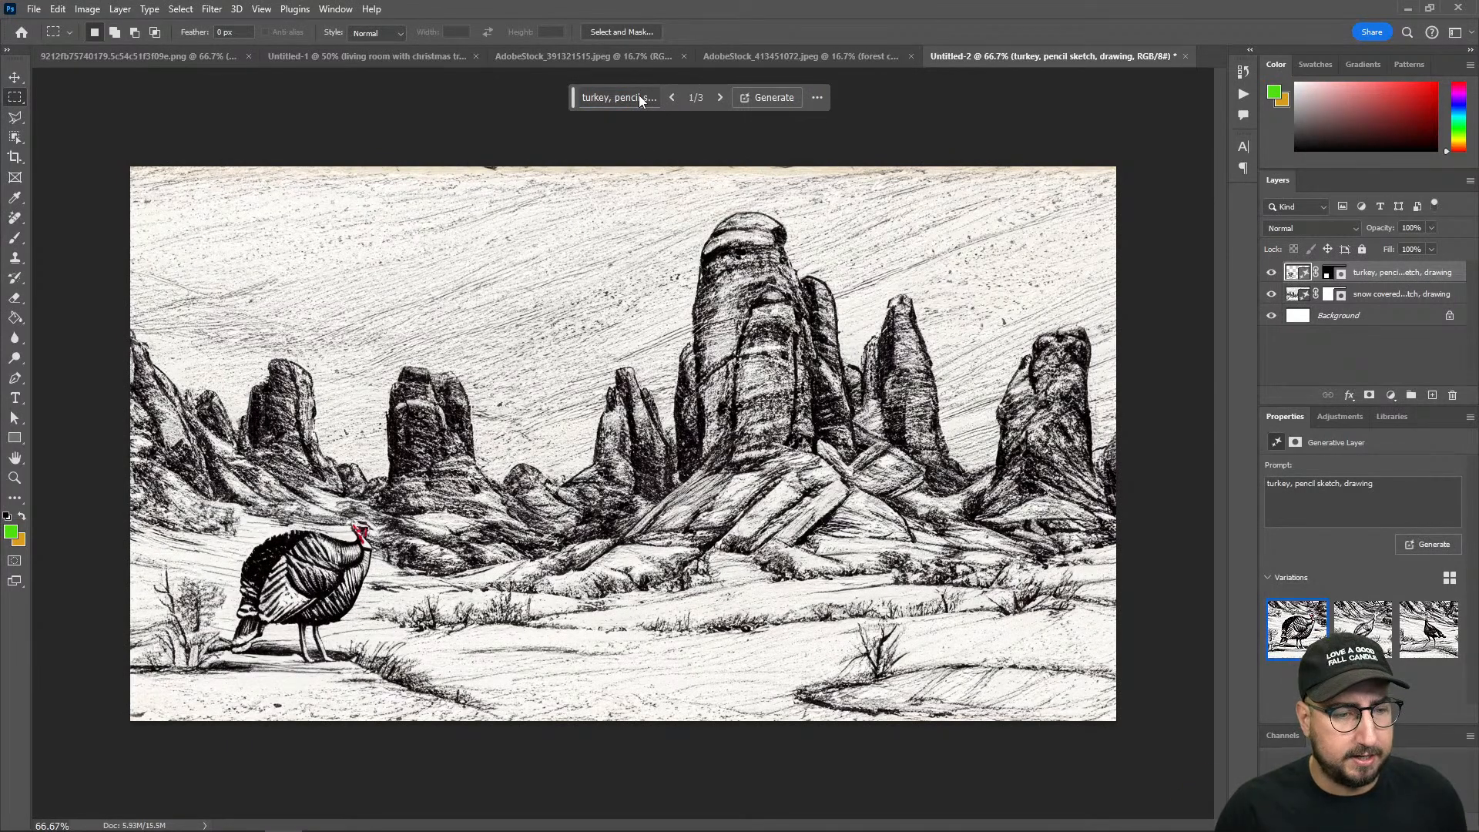
Step: Compare the turkey variations and keep the second one
click(1362, 628)
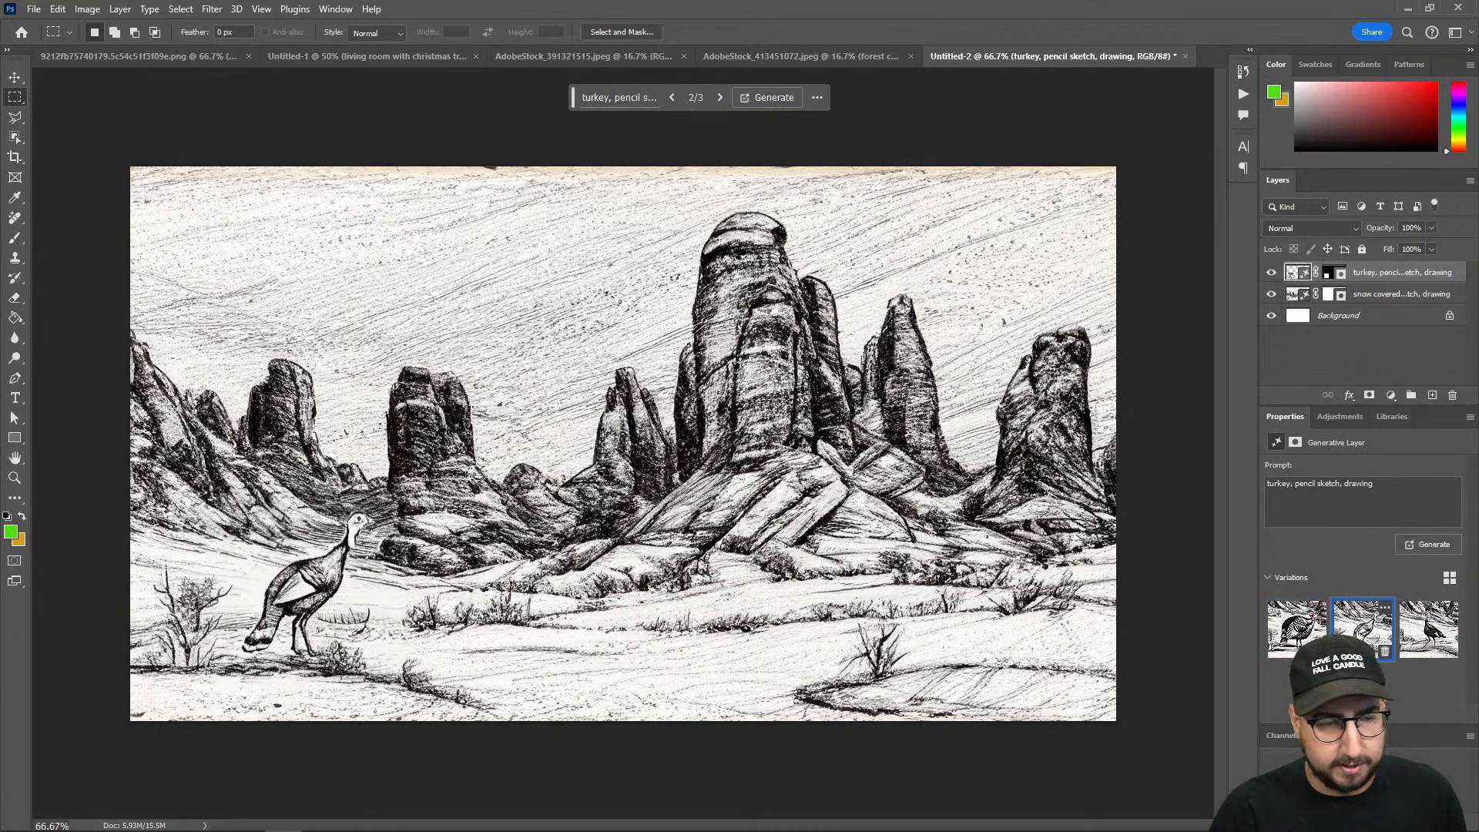
click(1429, 628)
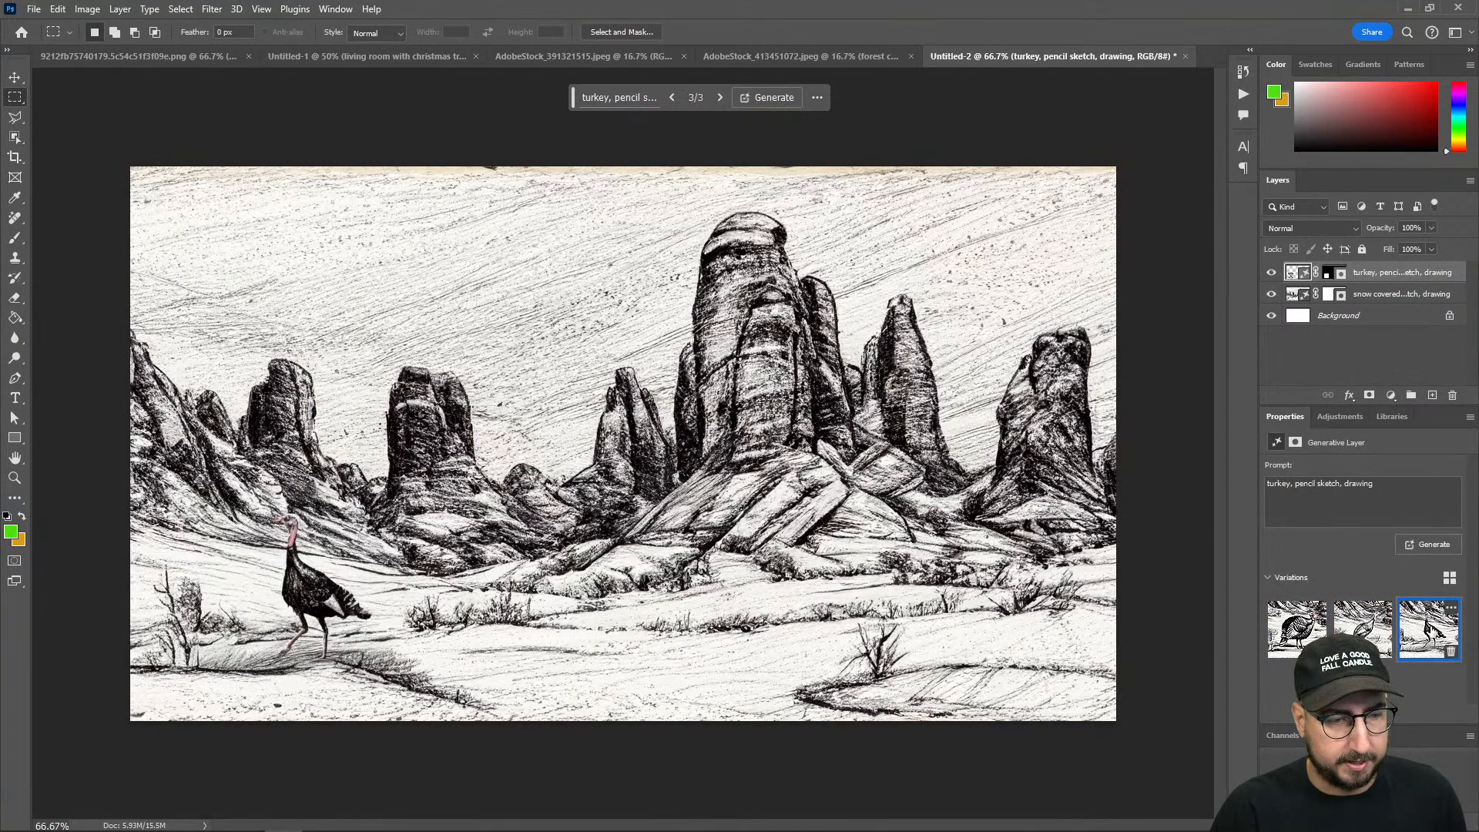
click(1363, 624)
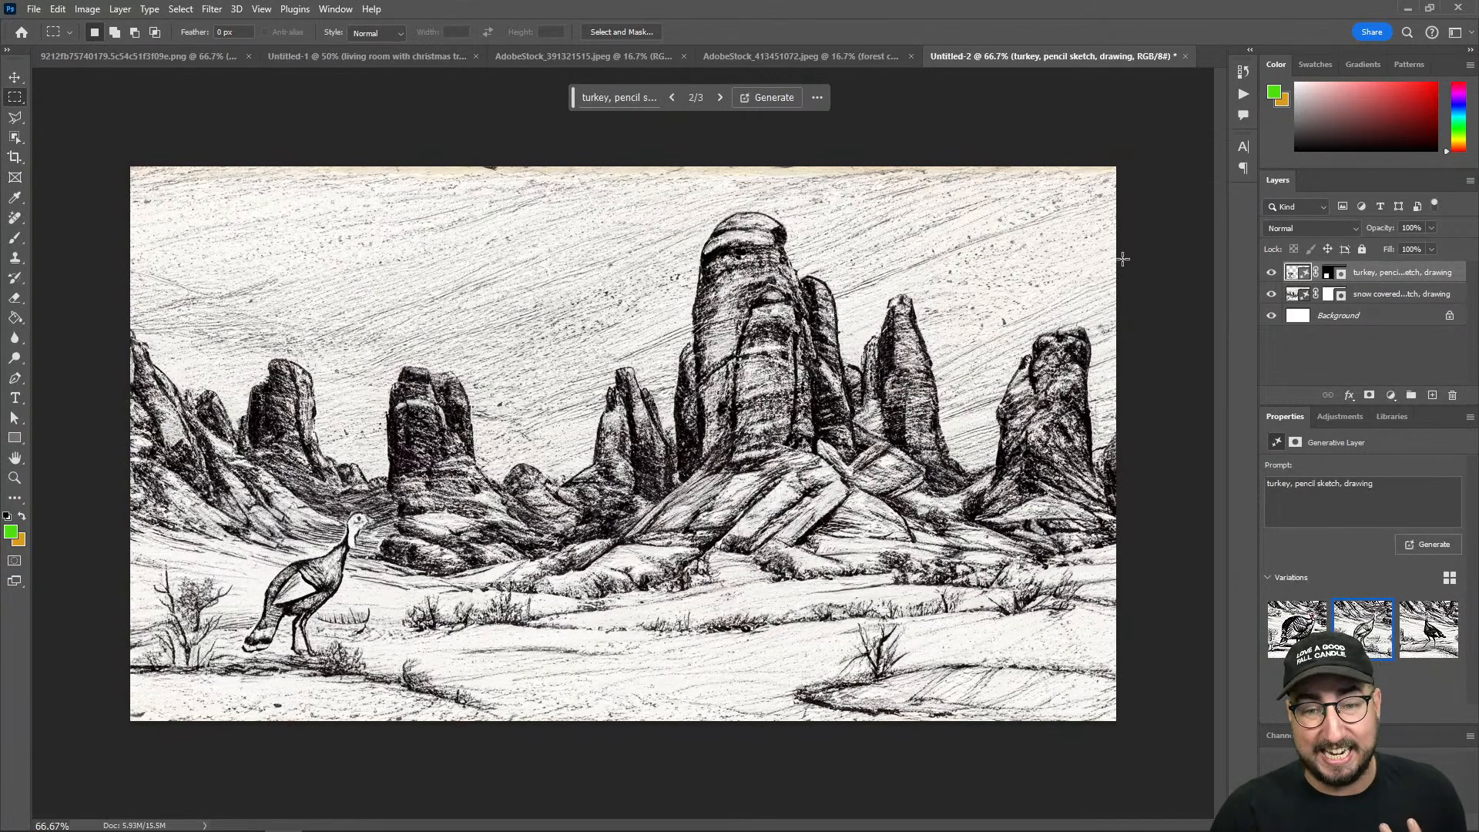
Step: Draw a tall freehand Lasso selection along the scene's right side, from the sky down to the bottom edge
key(l)
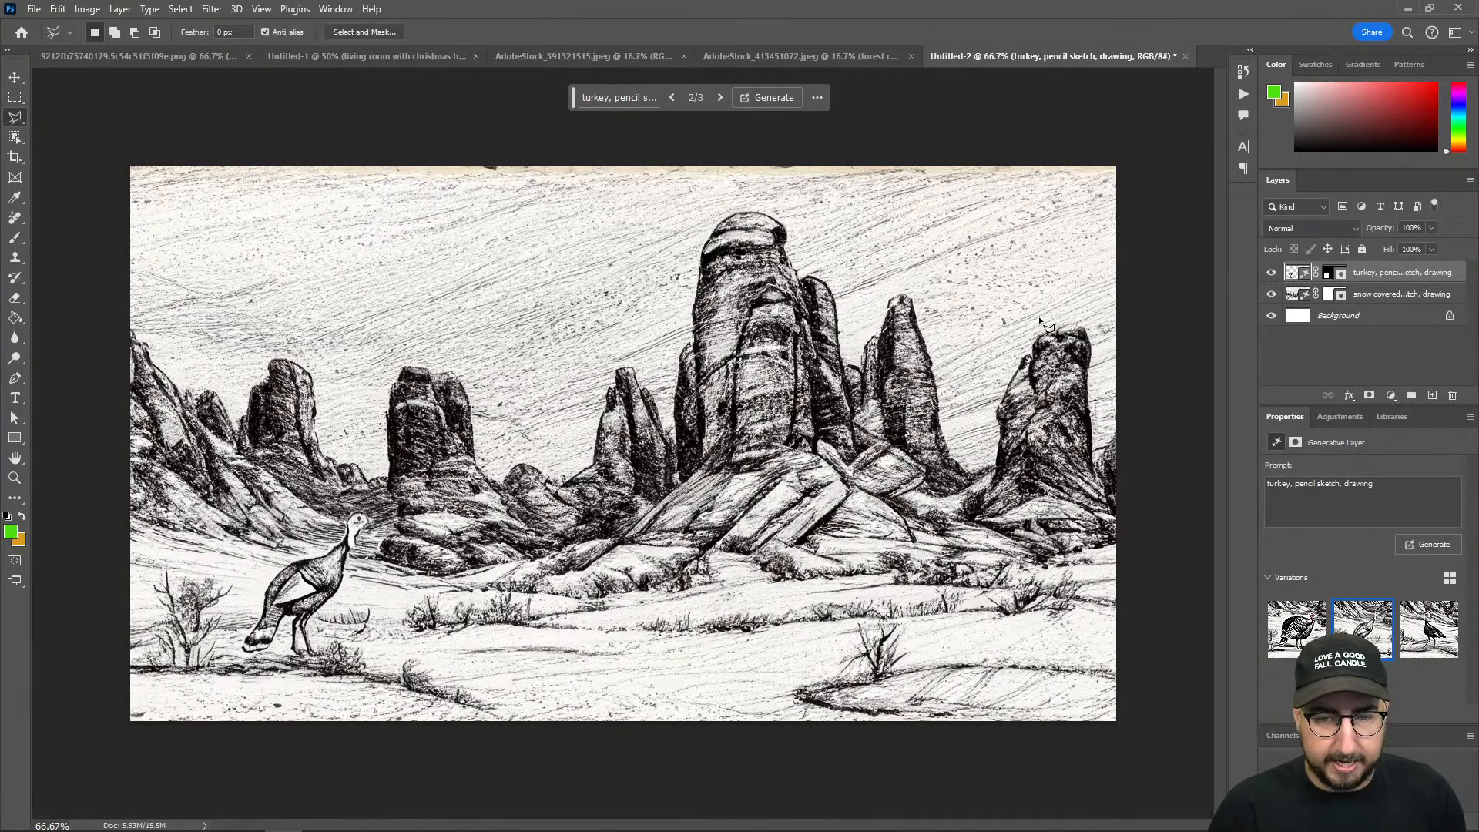
key(shift+l)
key(shift+l)
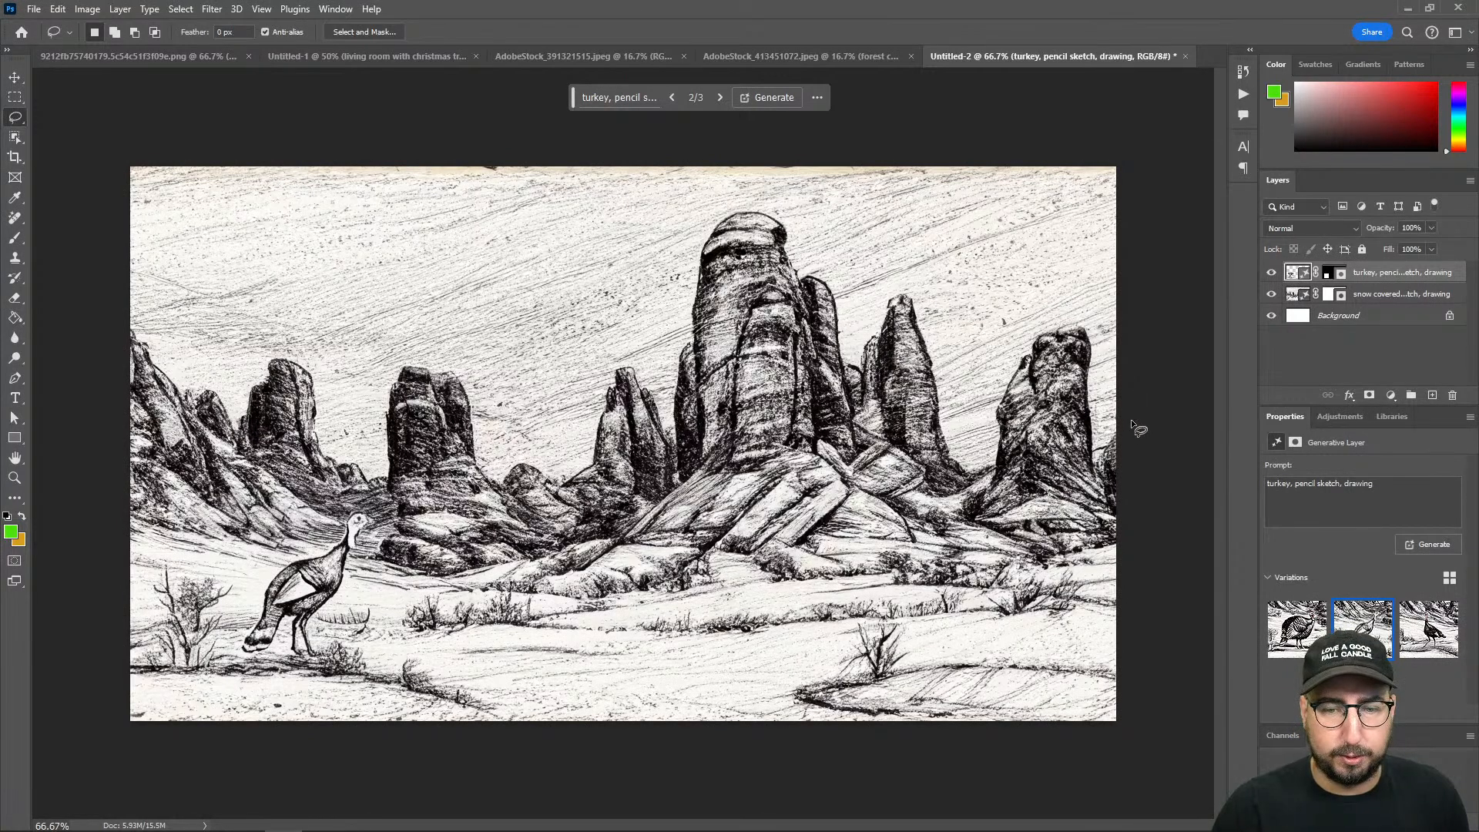
mouse_move(1126, 352)
mouse_down()
mouse_move(1083, 436)
mouse_move(1001, 200)
mouse_move(976, 224)
mouse_move(969, 278)
mouse_move(976, 427)
mouse_move(960, 441)
mouse_move(932, 401)
mouse_move(910, 497)
mouse_move(976, 589)
mouse_move(982, 771)
mouse_move(1020, 781)
mouse_move(1186, 774)
mouse_up()
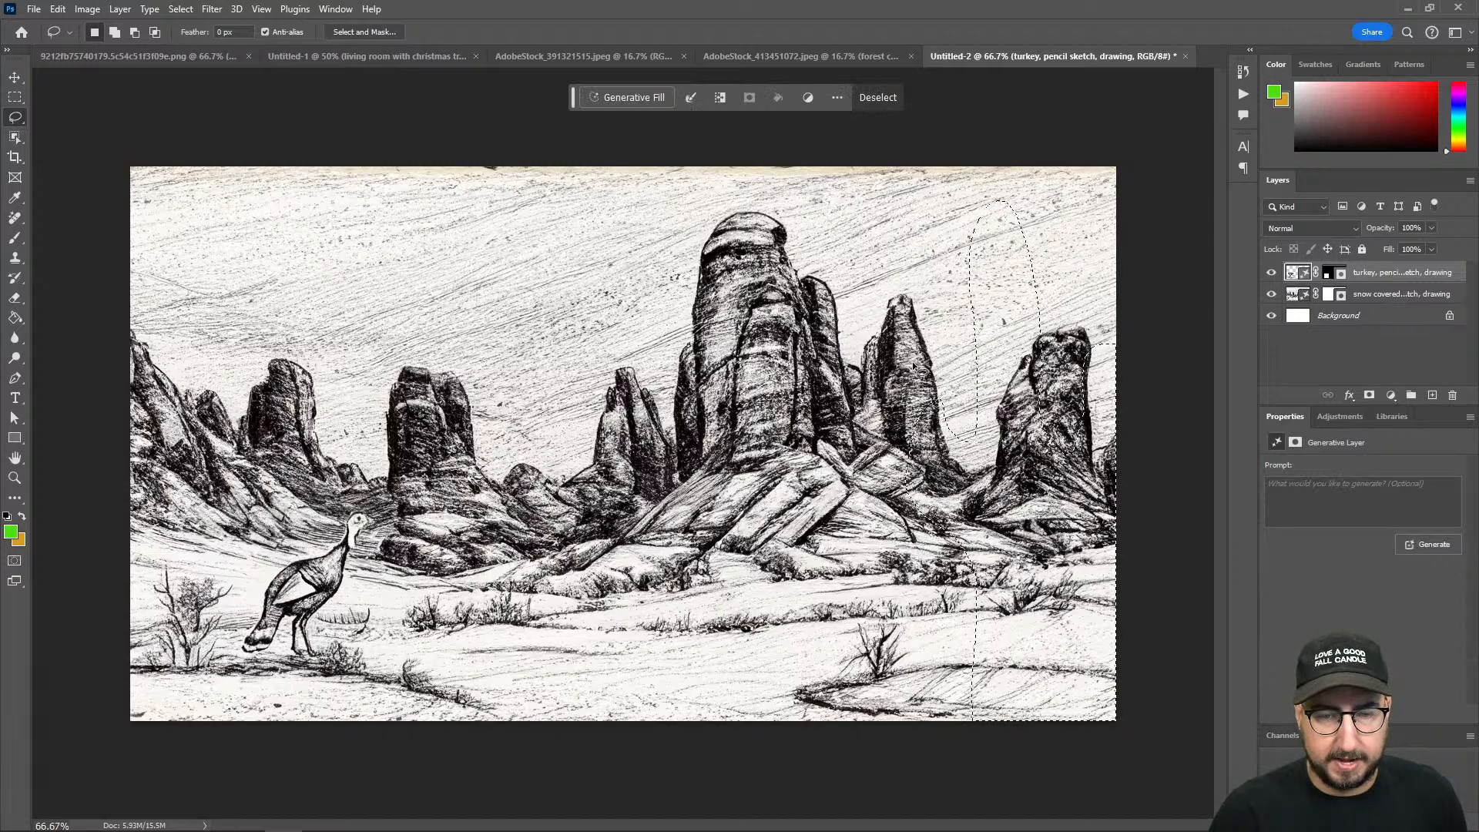
Step: Fill the lasso selection generatively with "cactus, pencil sketch, drawing" and display the second variation
click(667, 95)
text(cac)
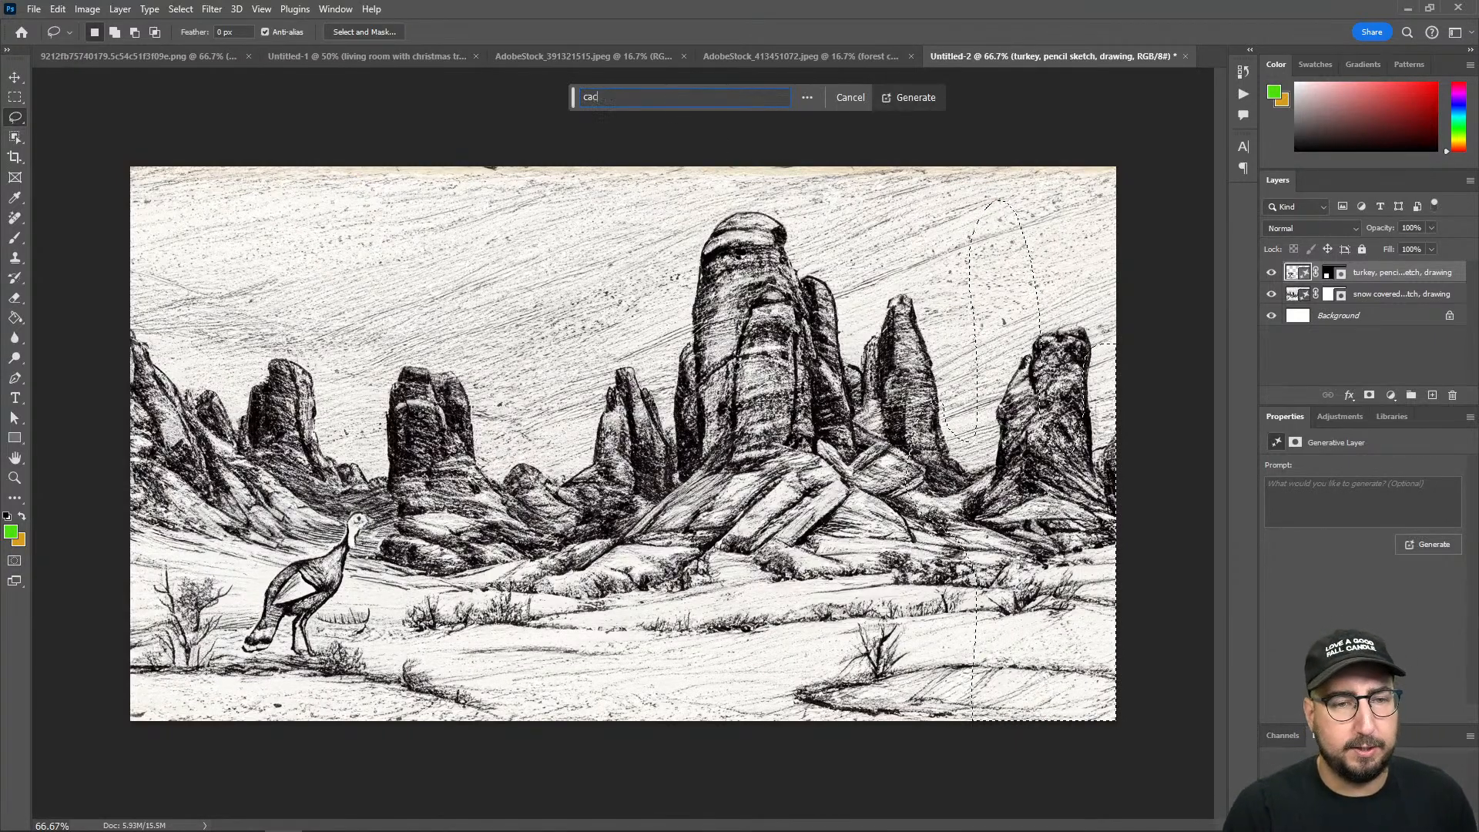
text(tus, pe)
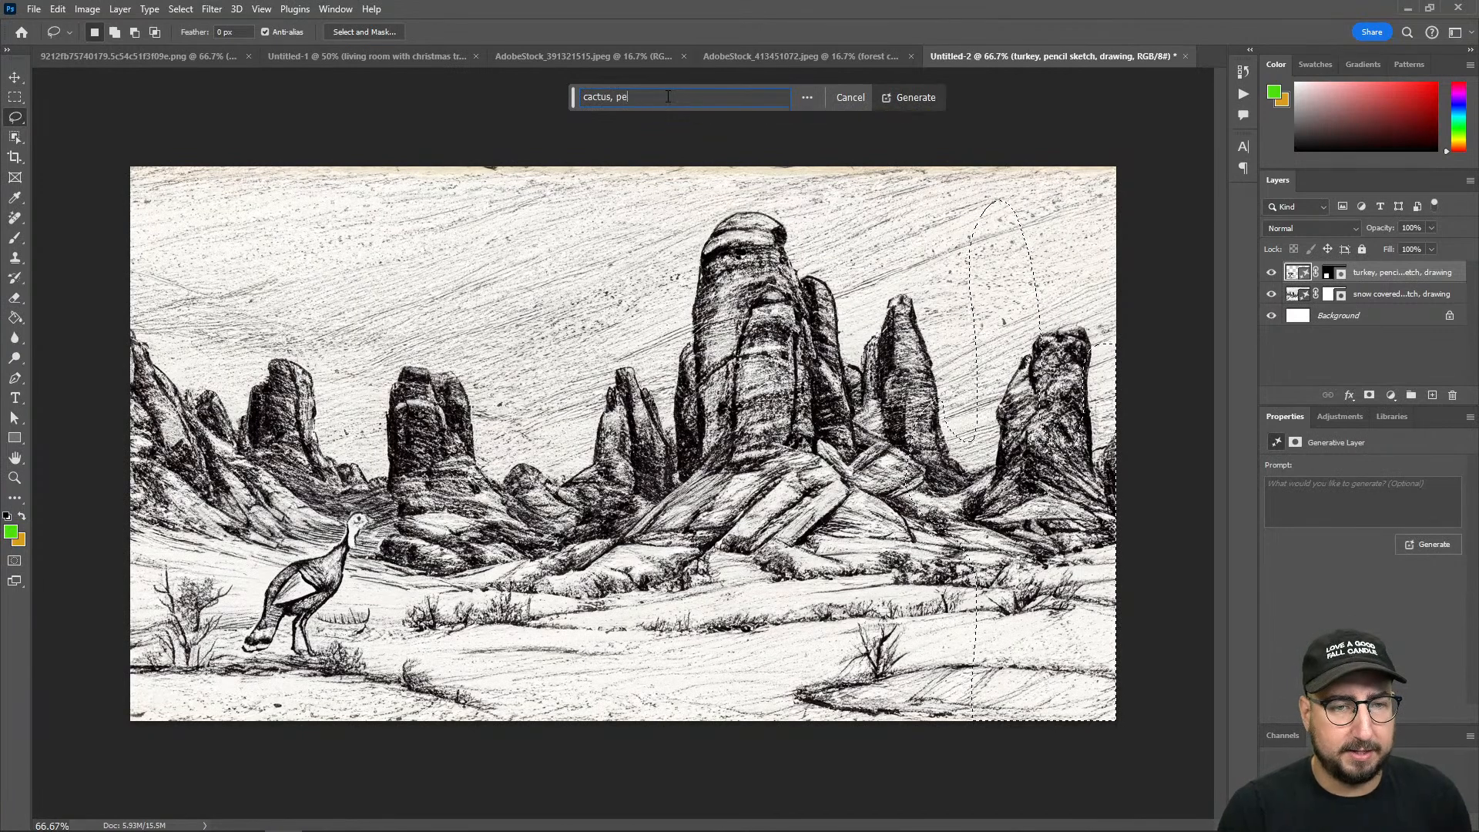
text(ncil drawing)
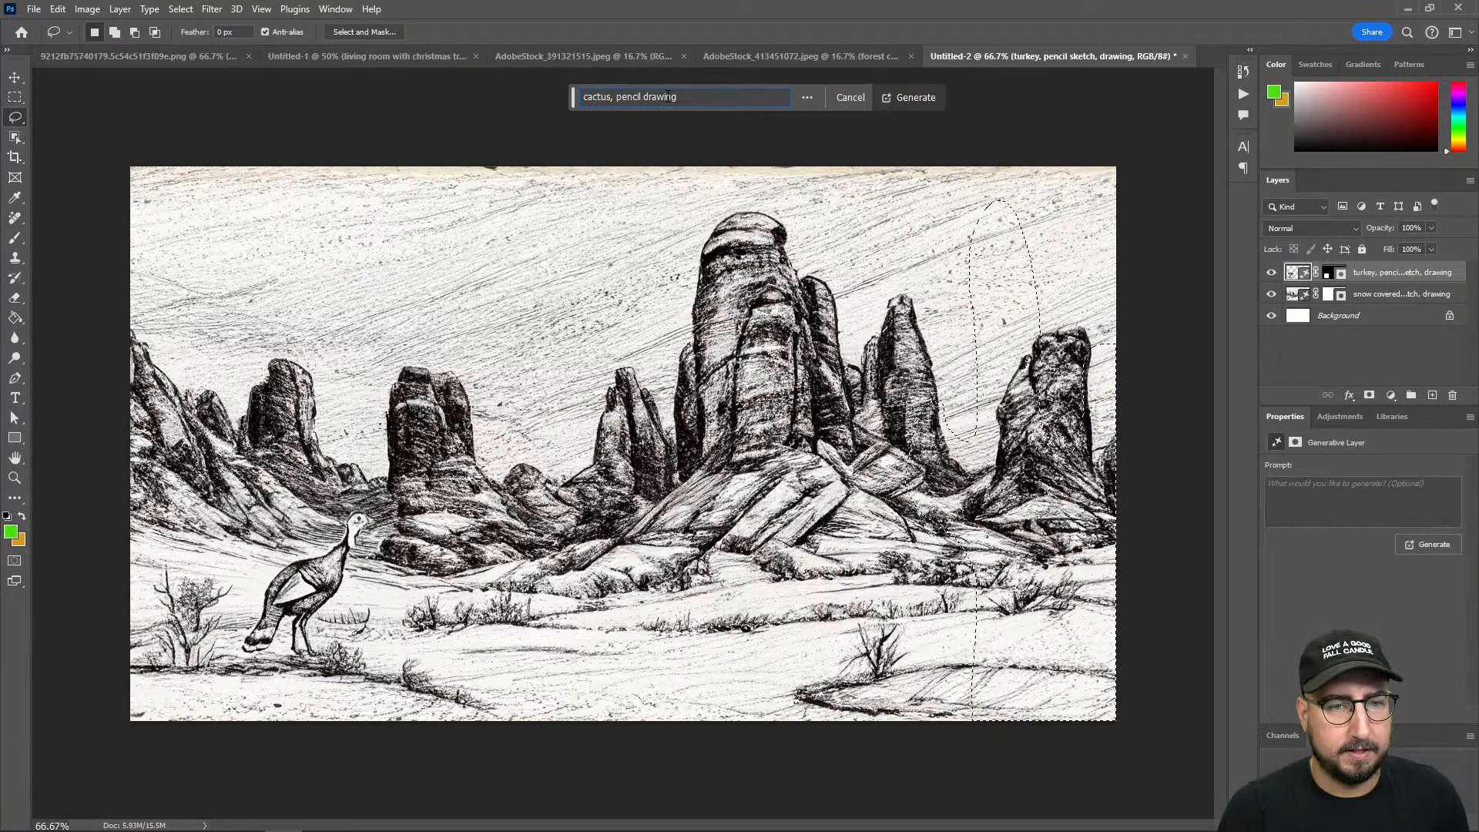
key(BackSpace)
key(BackSpace)
key(BackSpace)
key(BackSpace)
key(BackSpace)
key(BackSpace)
key(BackSpace)
text(sketch, drawing)
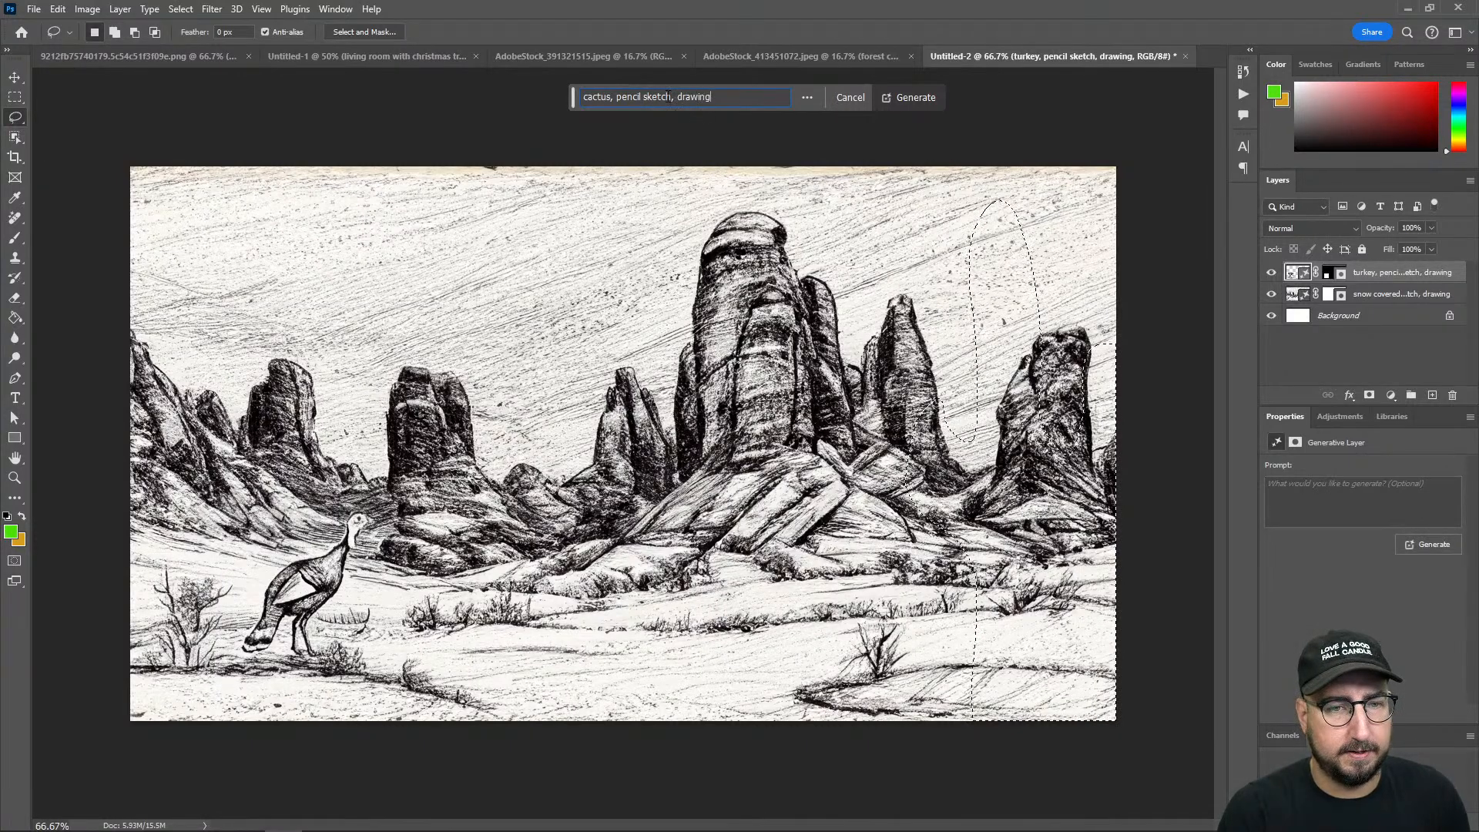
key(Return)
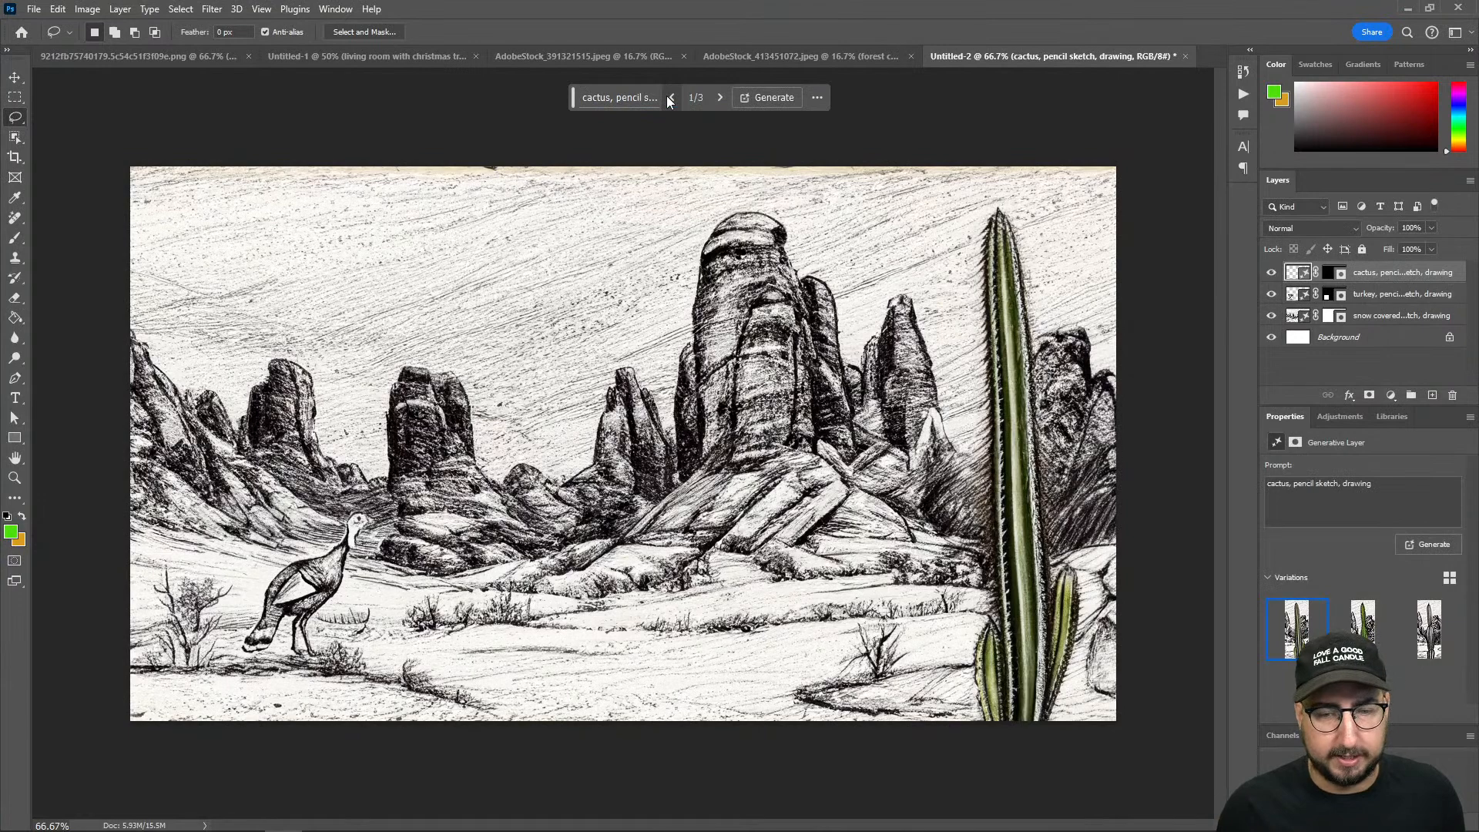
click(1363, 630)
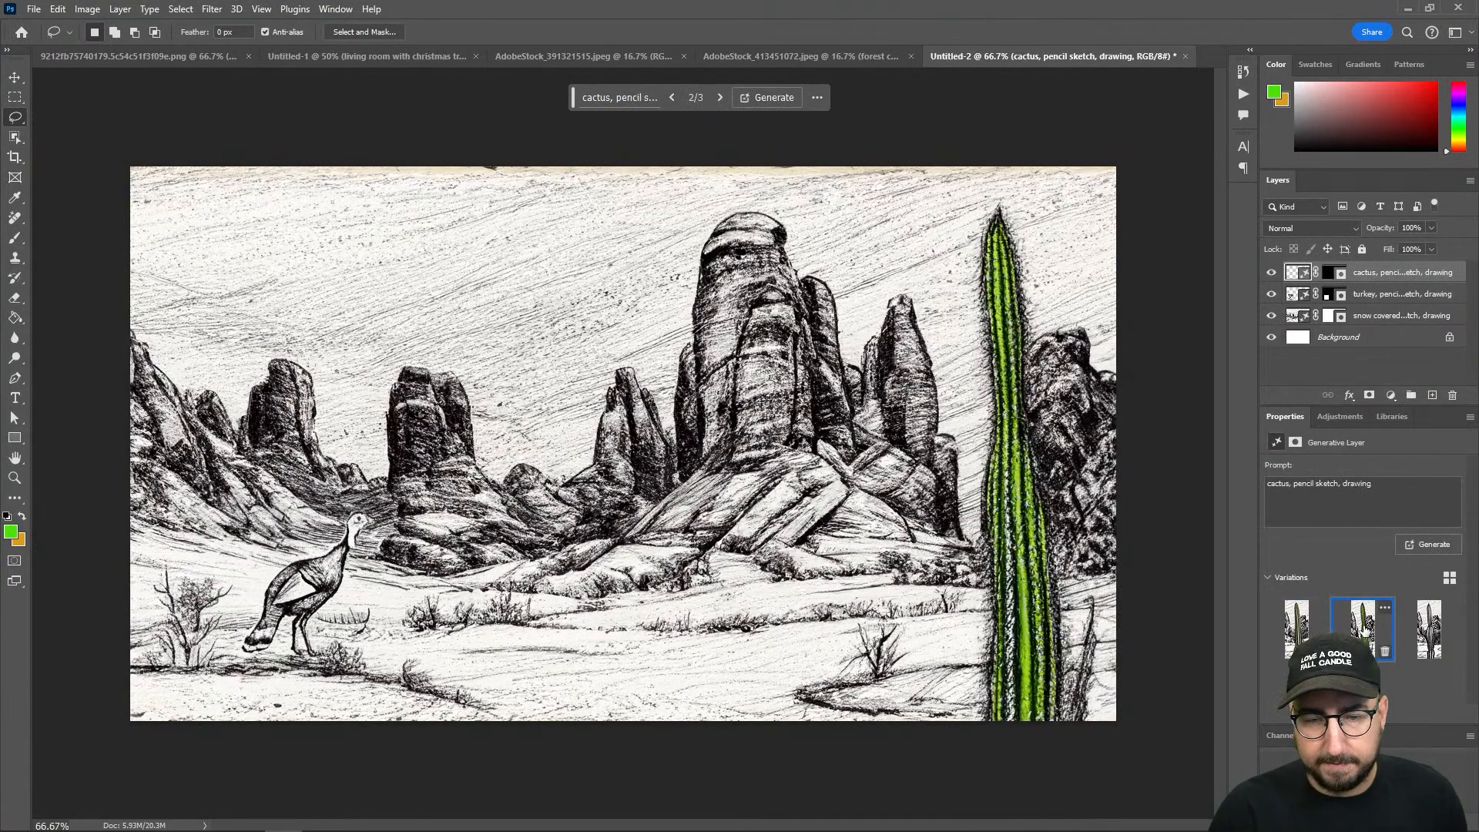
Step: Compare the third cactus variation with the second one and keep the second
click(1408, 632)
click(1364, 630)
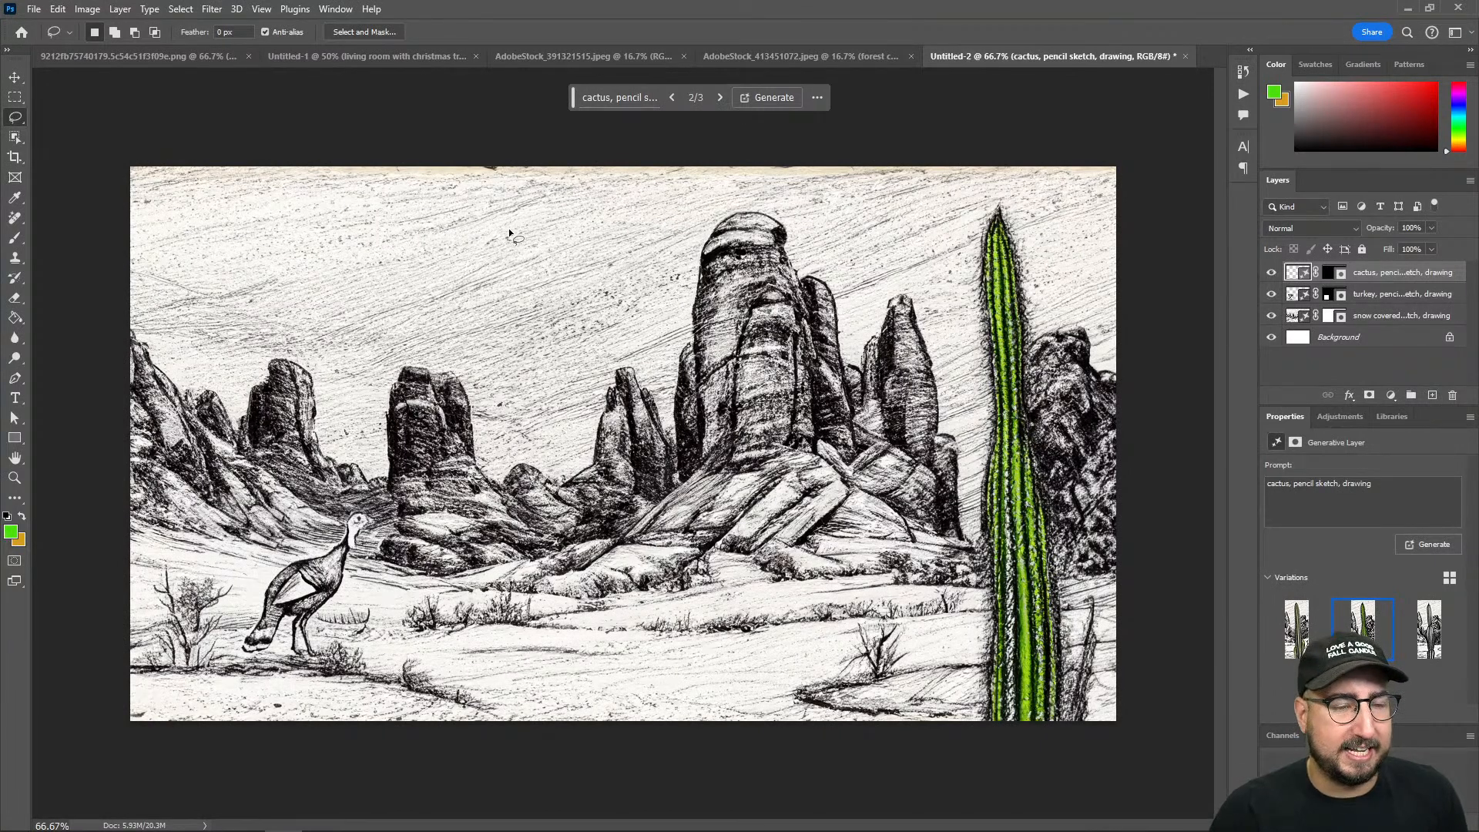
Step: Draw a wide freehand Lasso selection in the open sky, from the upper-left corner area to just before the tallest rock
drag(544, 231, 487, 233)
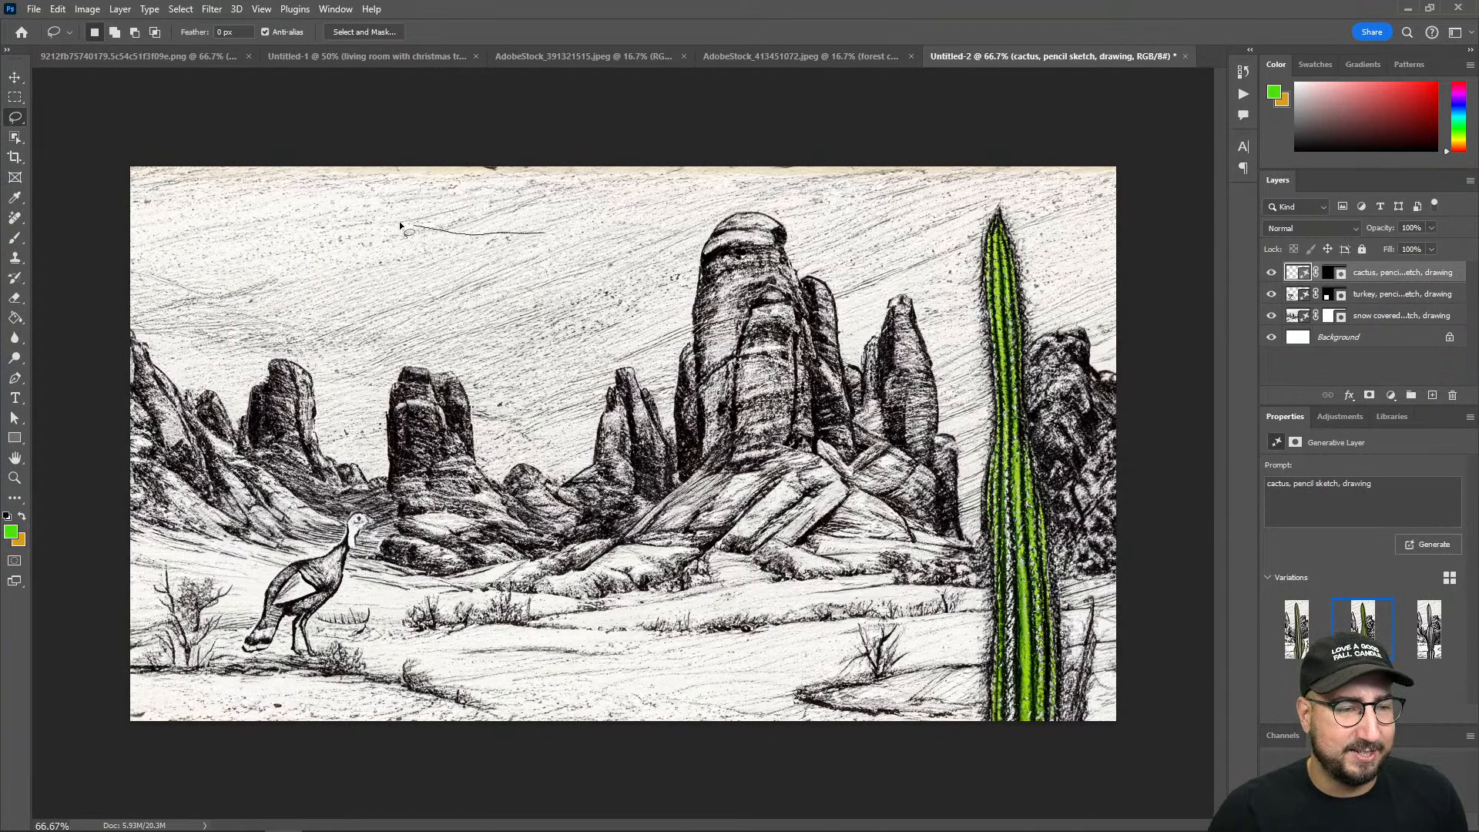
mouse_move(215, 200)
mouse_down()
mouse_move(163, 257)
mouse_move(179, 290)
mouse_move(236, 316)
mouse_move(508, 337)
mouse_move(578, 326)
mouse_move(627, 294)
mouse_up()
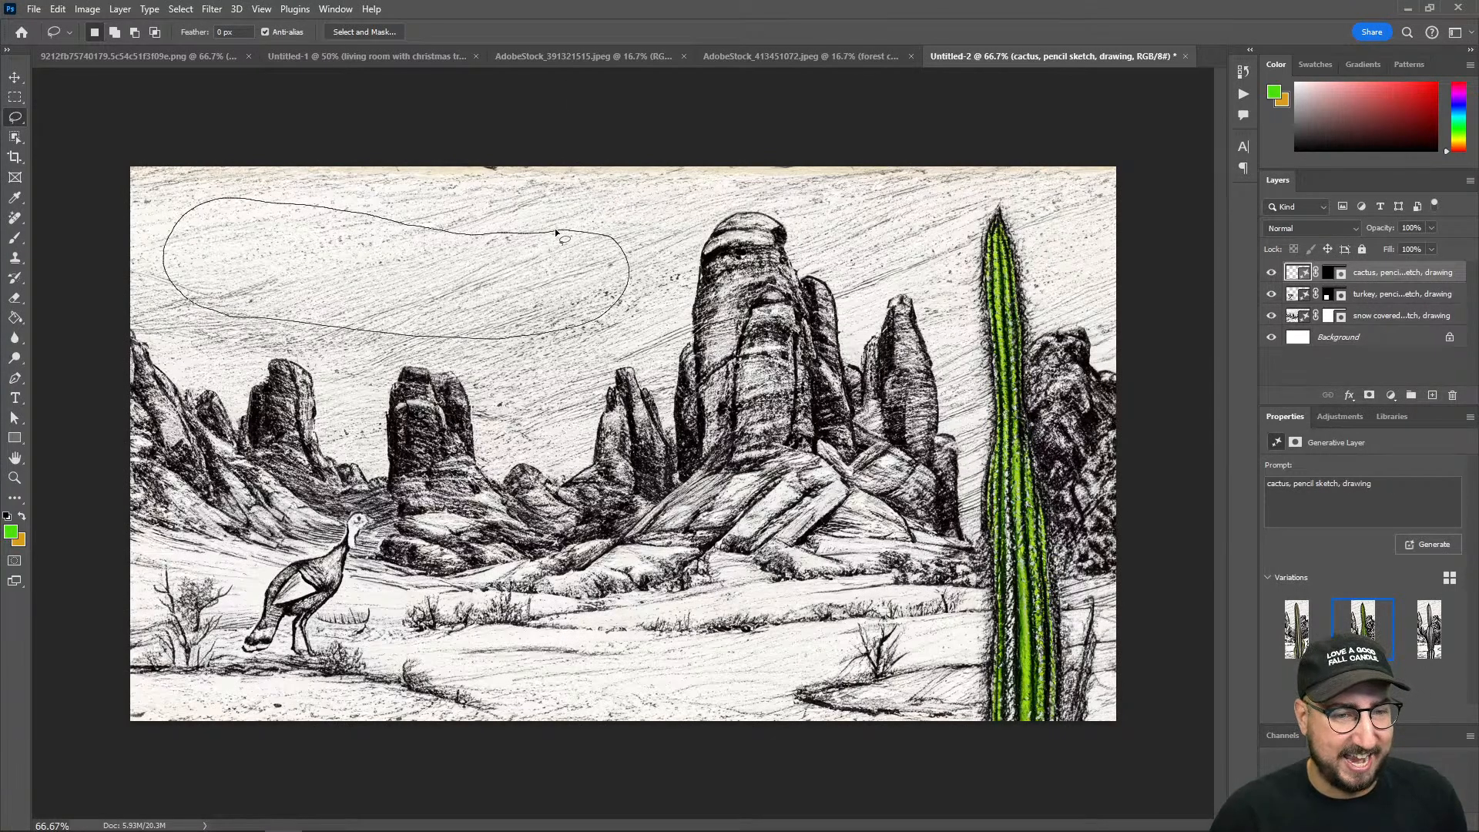
drag(559, 231, 548, 231)
Step: Fill the sky selection generatively with "sillouette of a sleigh with reindeer, santa, pencil sketch, drawing"
click(626, 95)
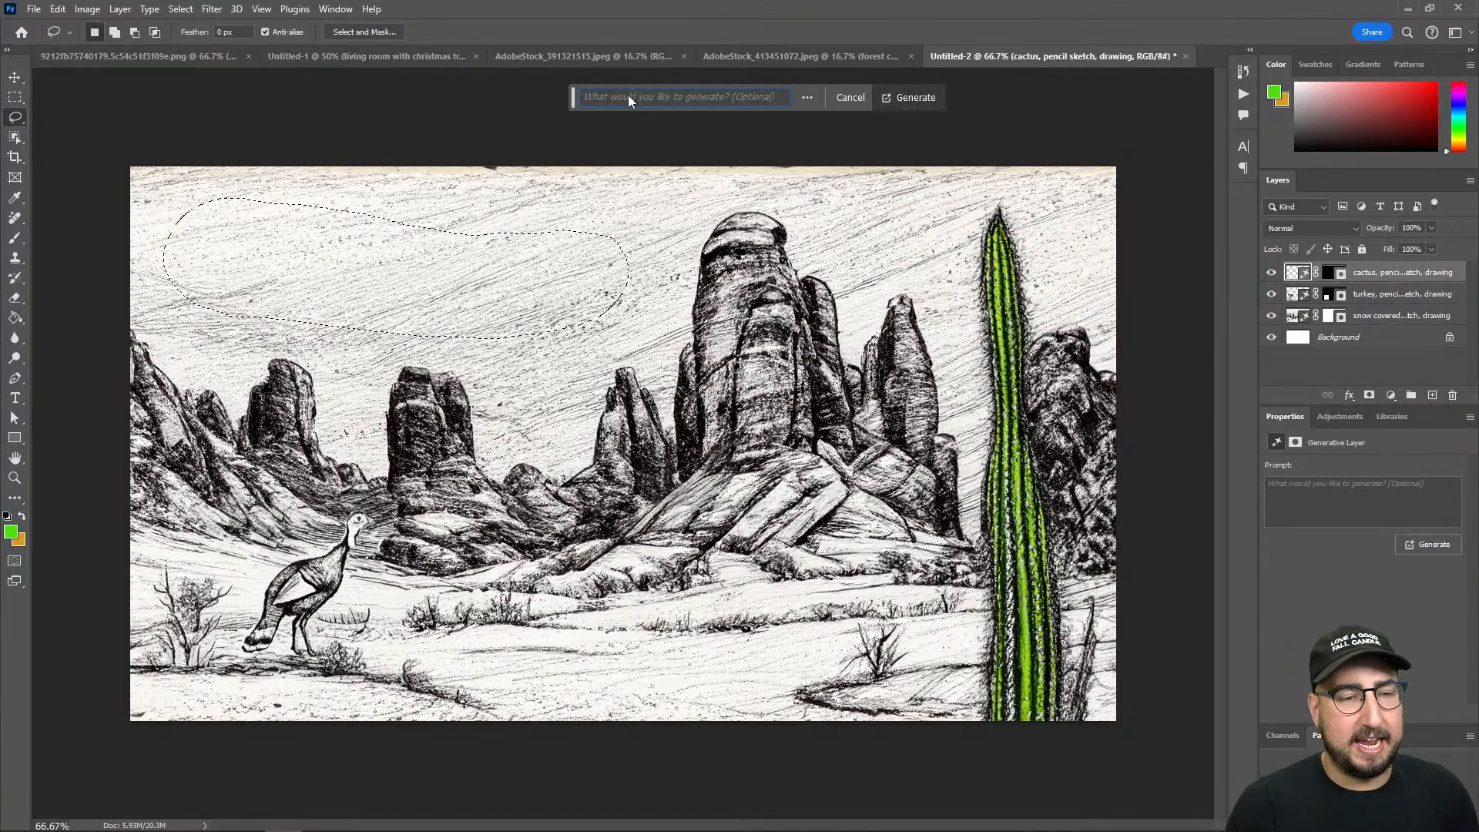
text(sillouette of a )
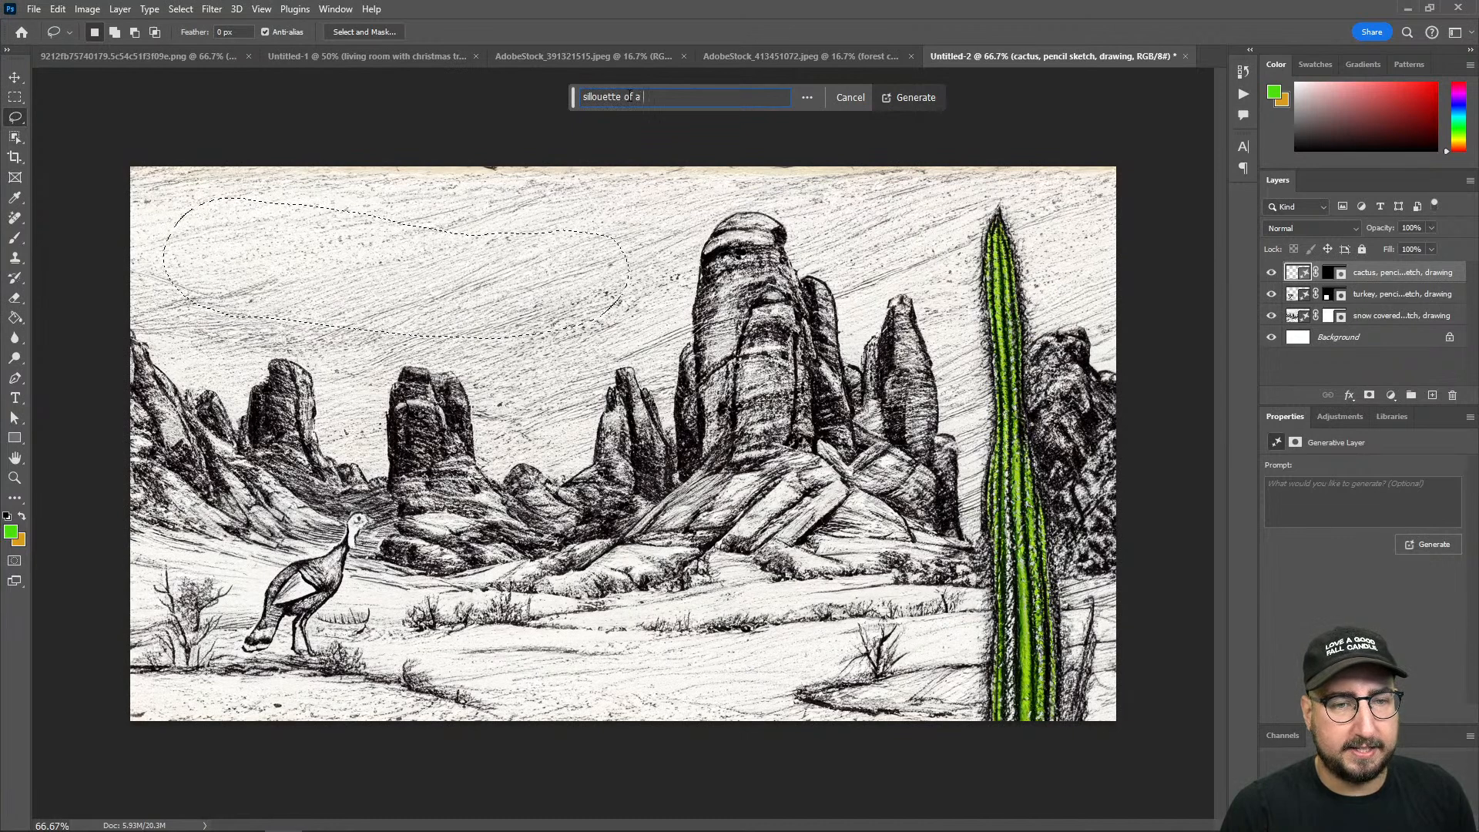
text(sleigh)
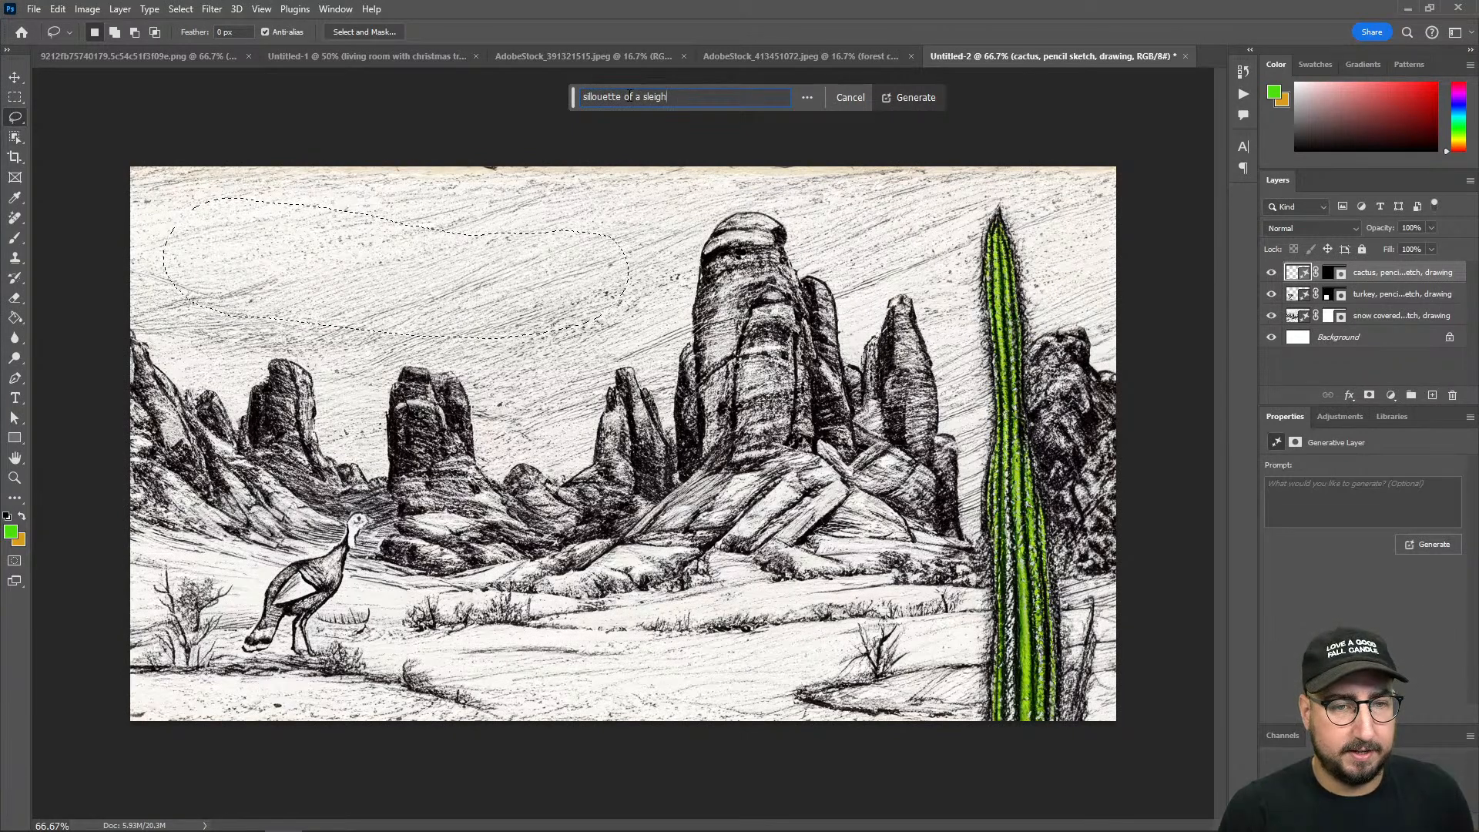
text( with reindeer)
key(BackSpace)
text(, santa)
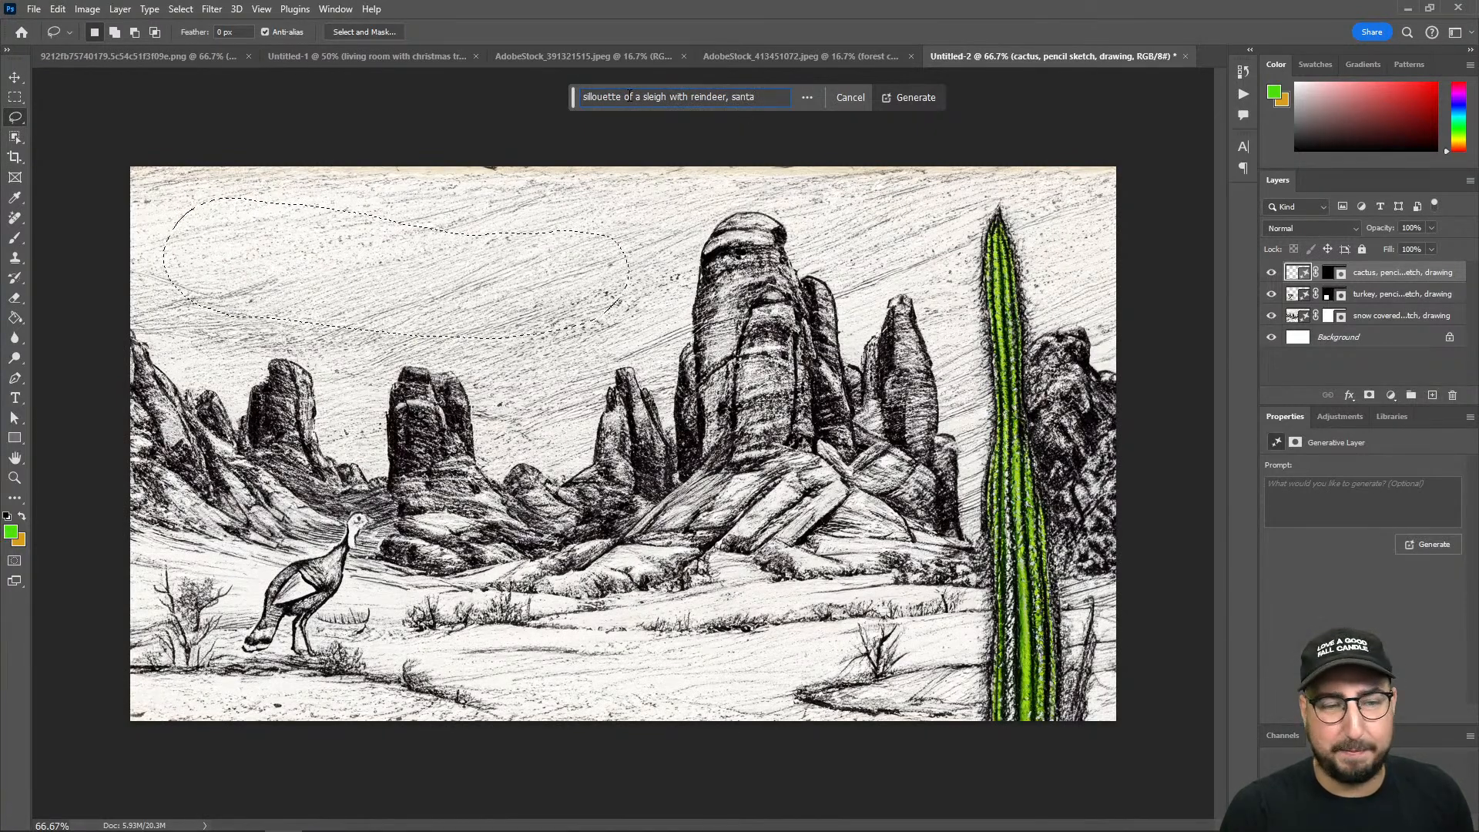
text(sket)
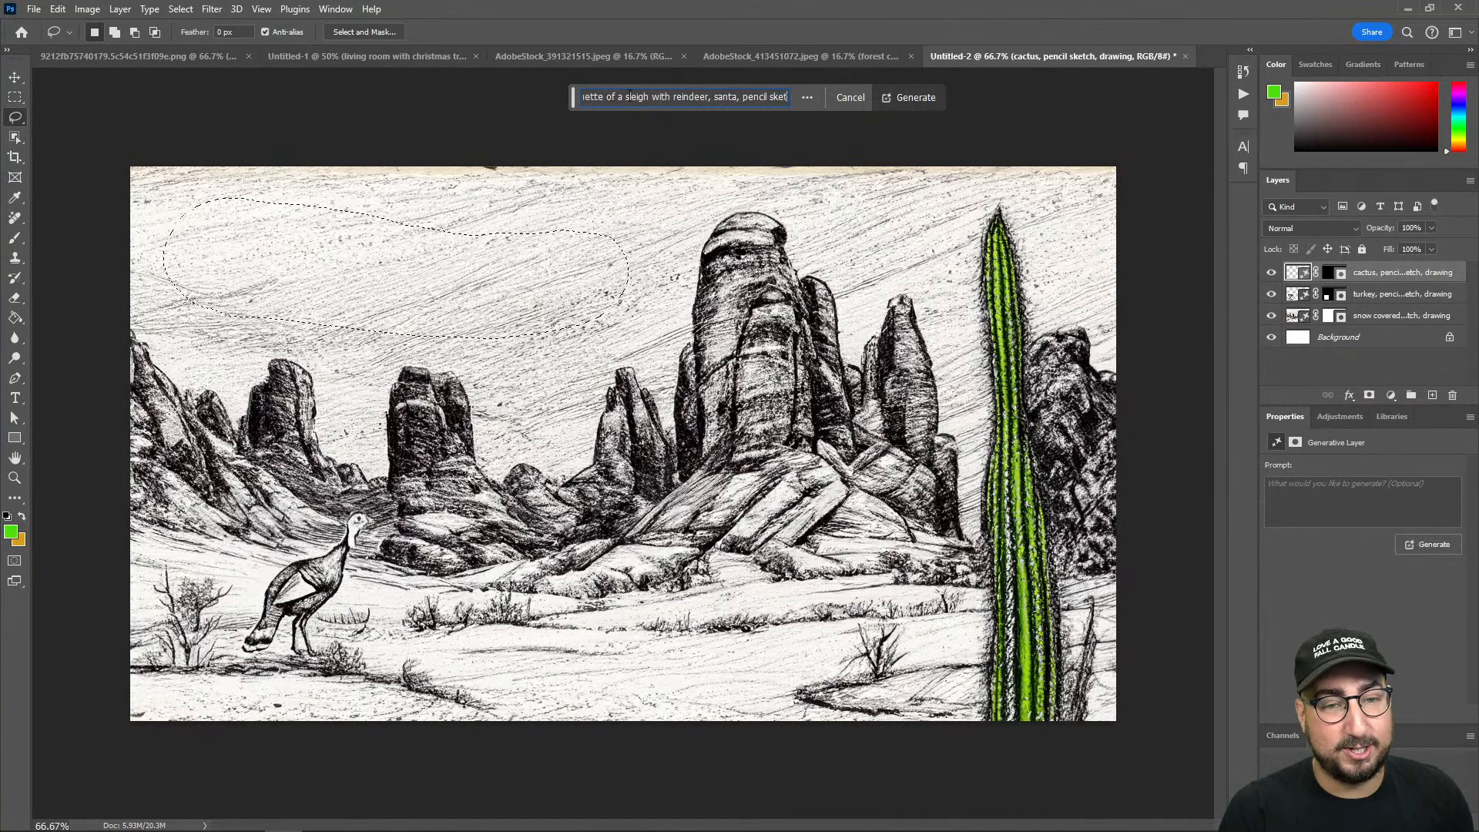
text(ch, drawing)
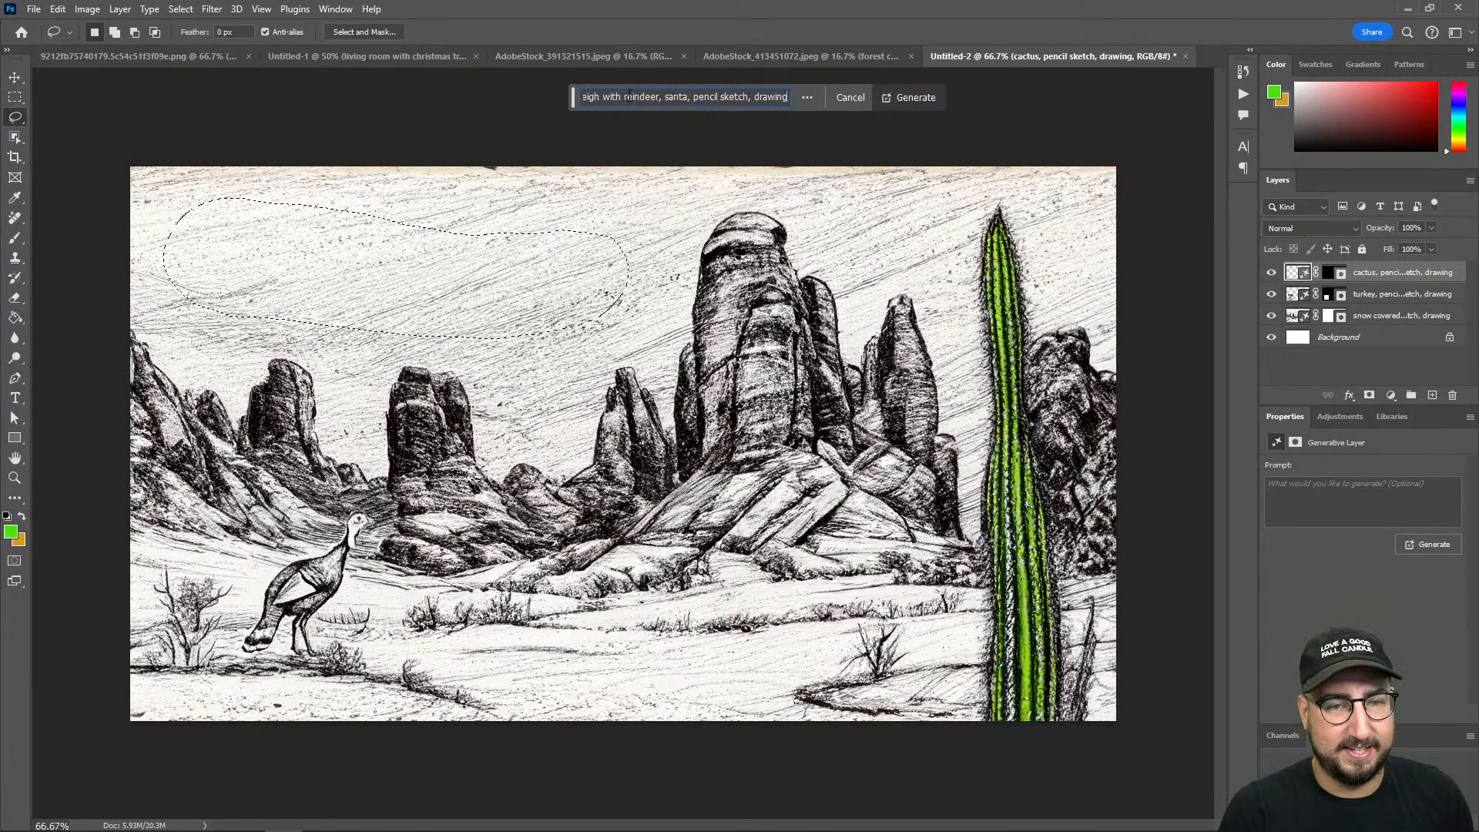
key(Return)
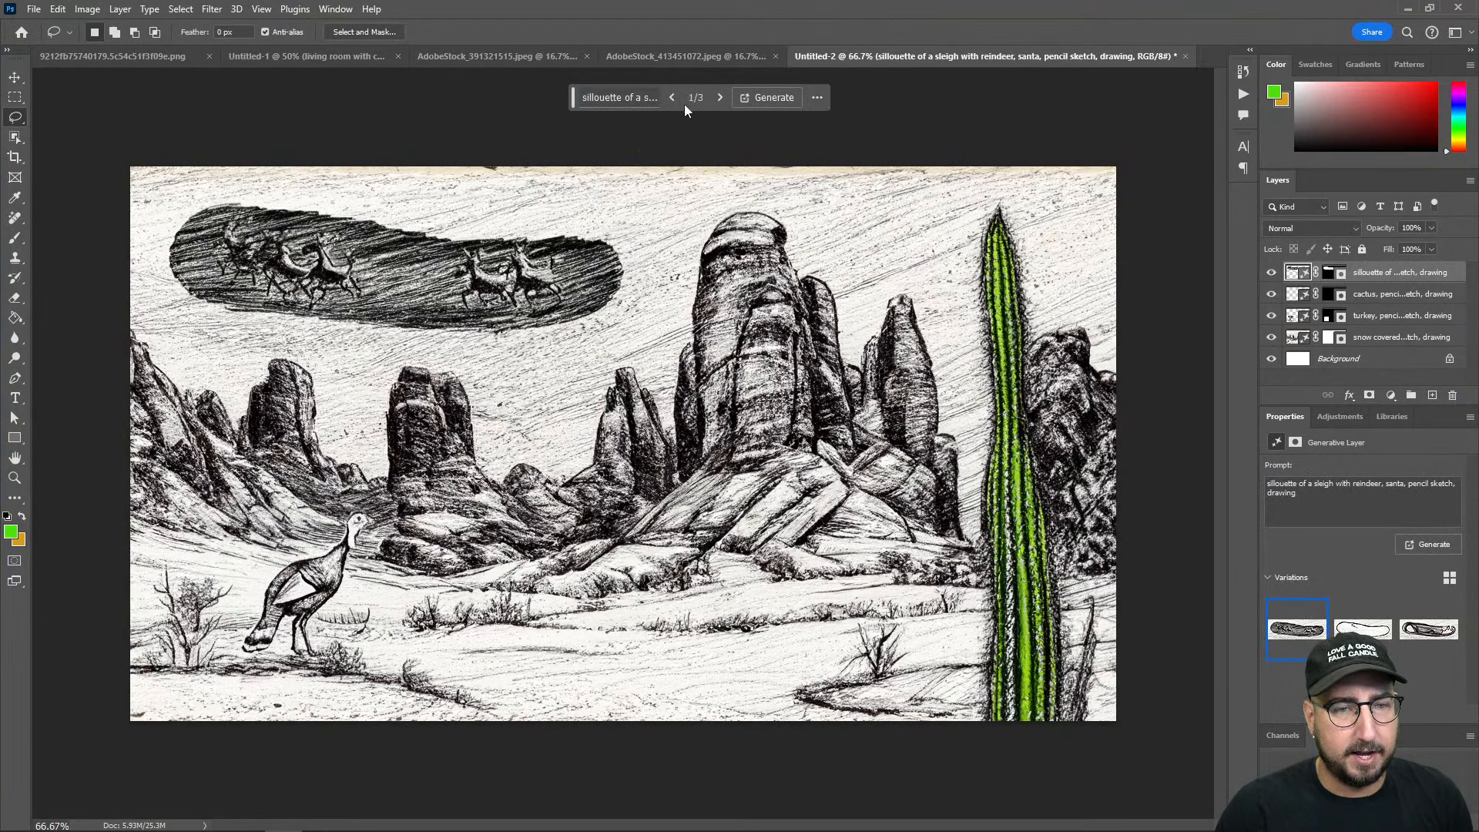
Step: Review the three sleigh variations and delete the generated sleigh layer
click(718, 94)
click(718, 94)
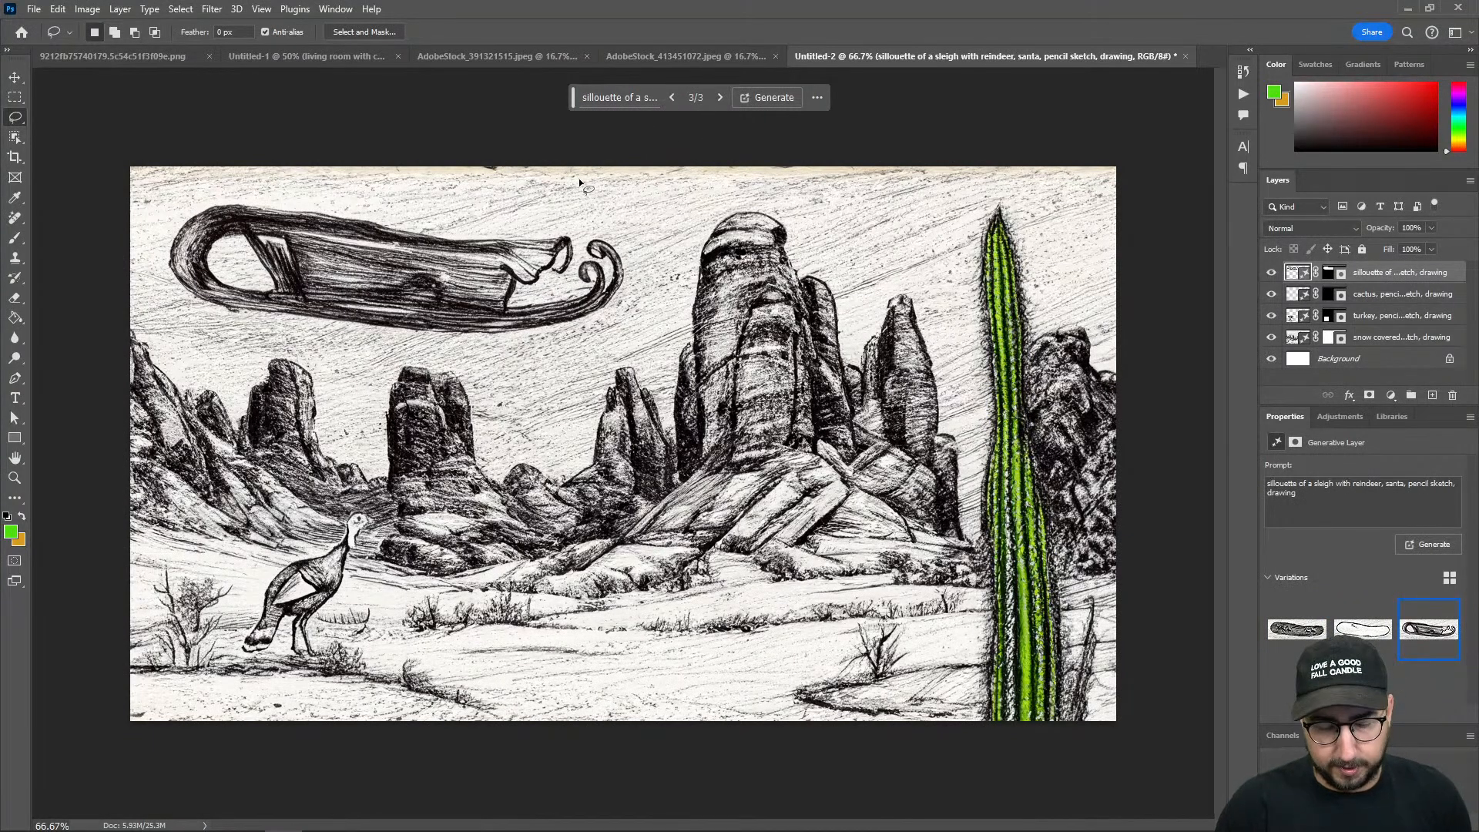
key(Delete)
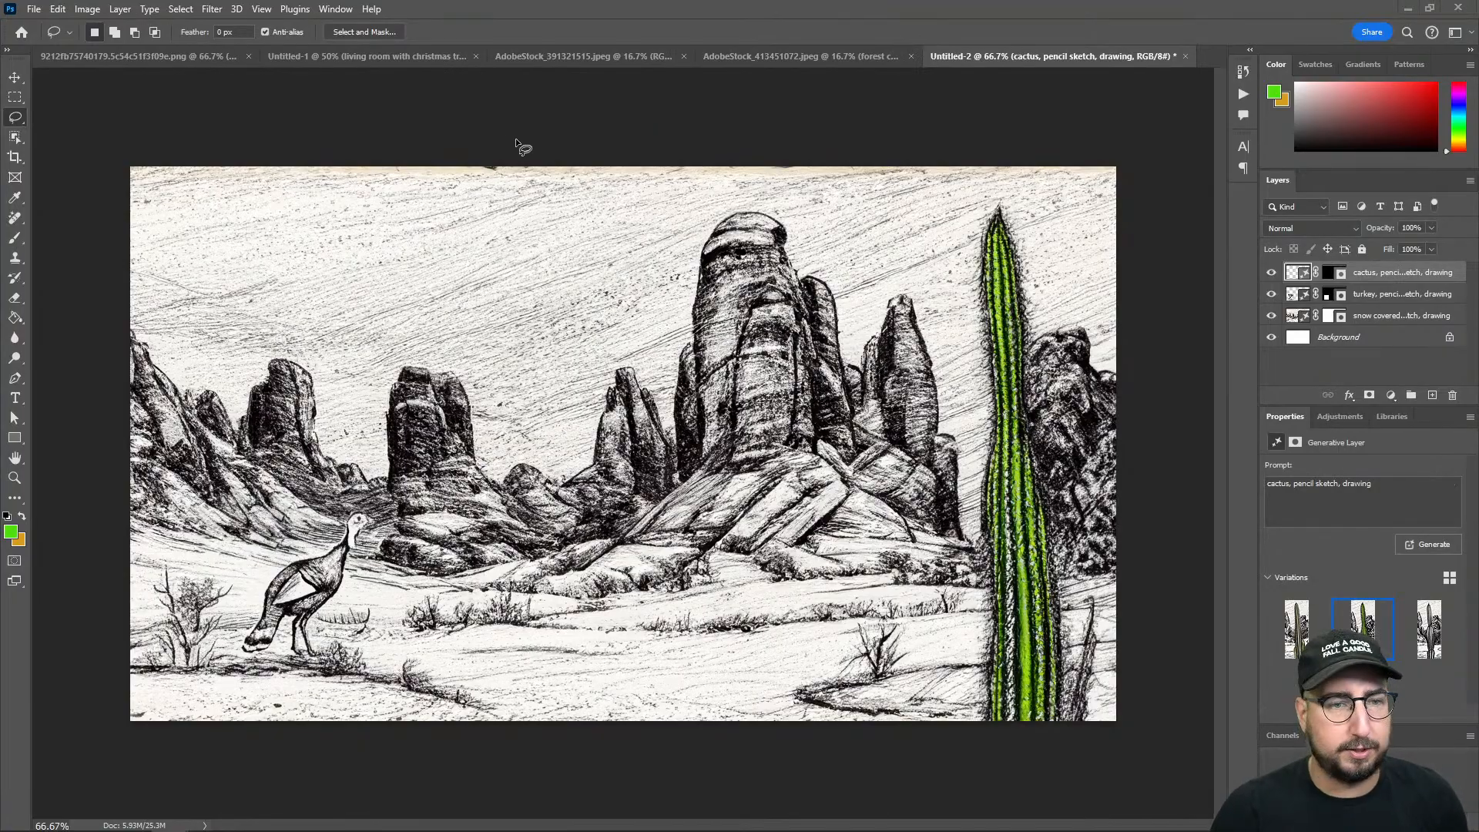
Step: Switch to the browser and load the Adobe Stock Free collection in place of the Behance page
key(alt+Tab)
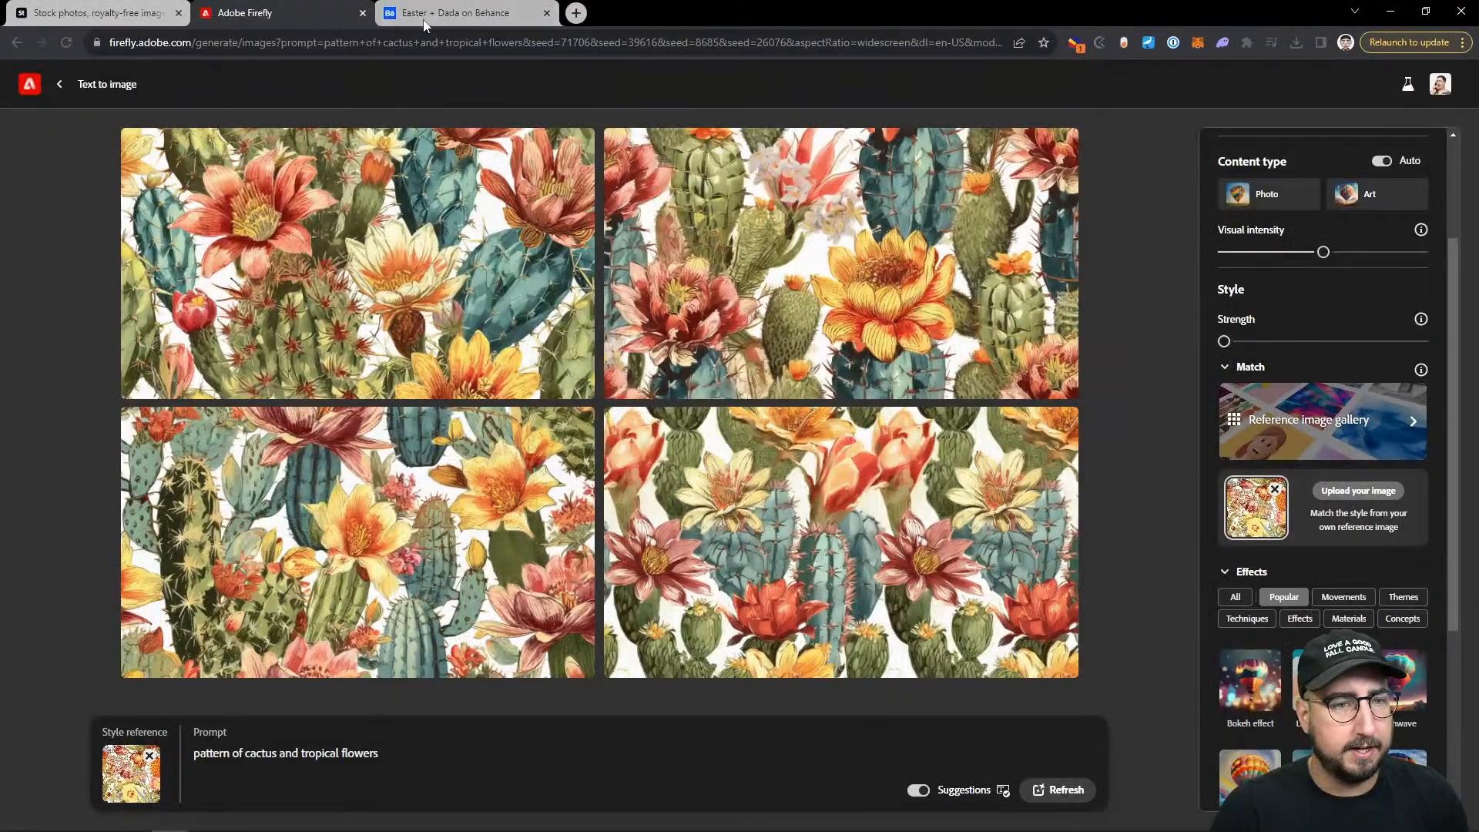
click(424, 16)
click(404, 43)
text(stock.adobe.com)
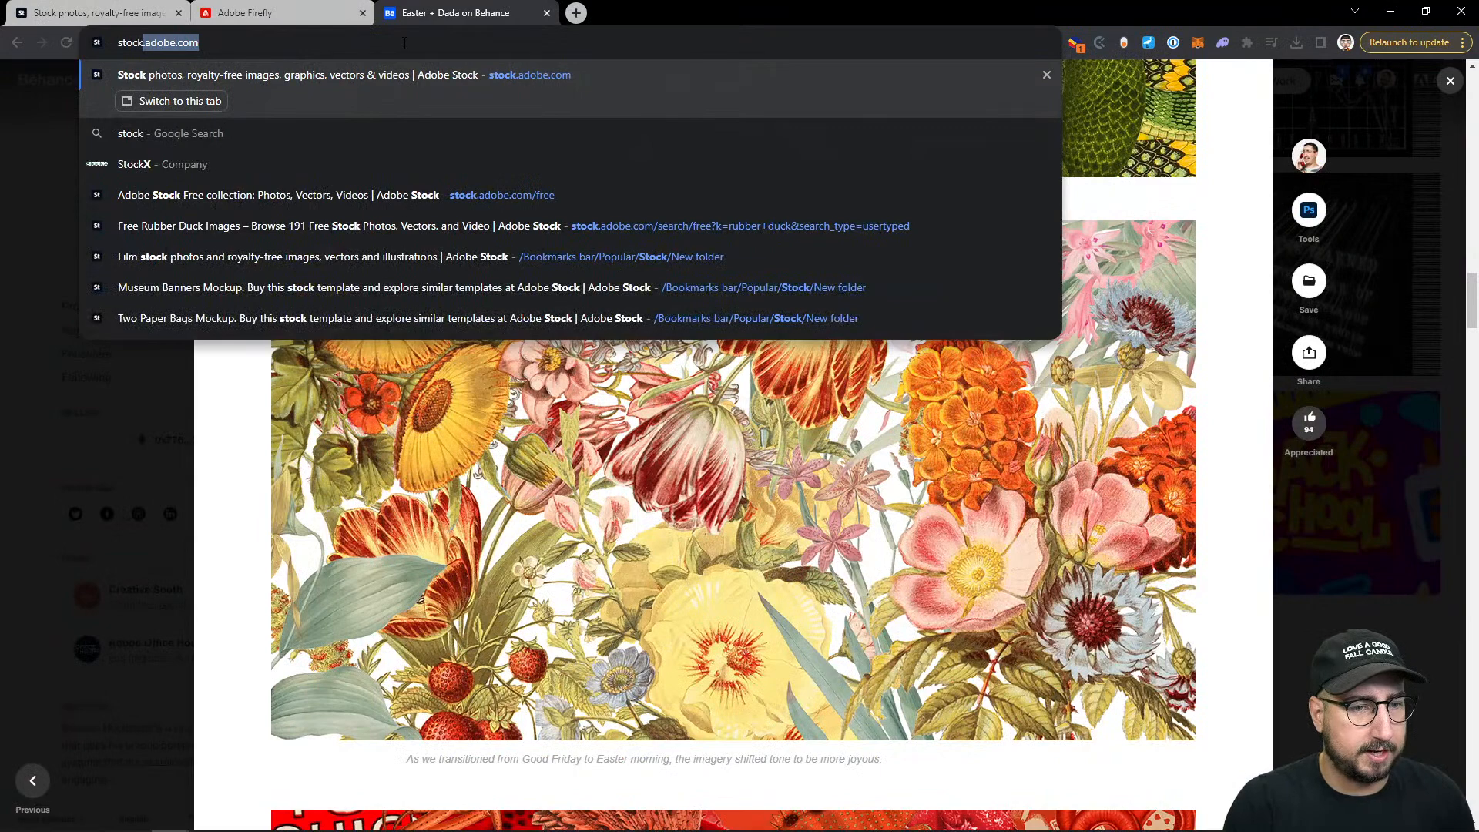
click(446, 204)
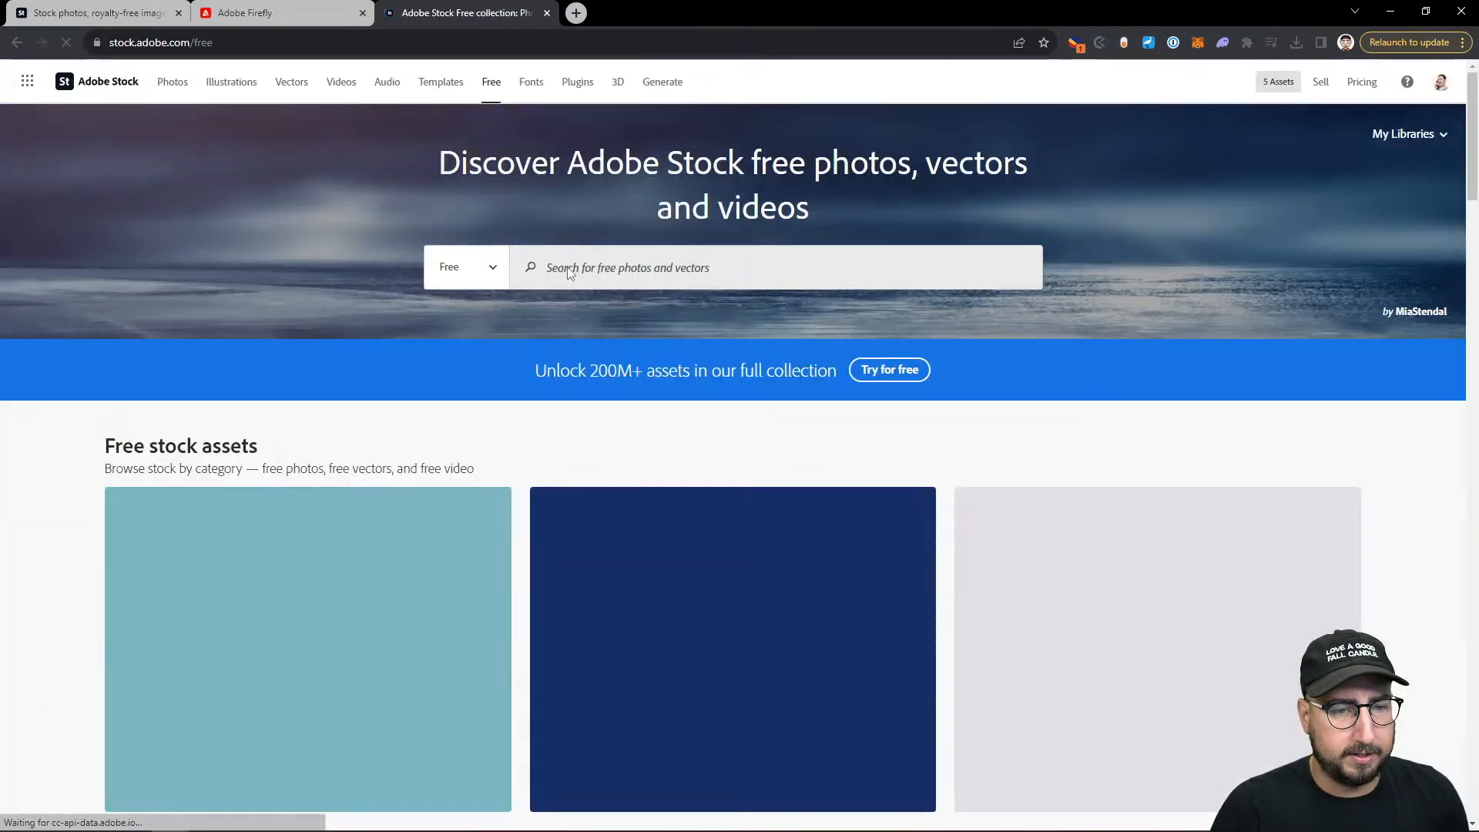
Step: Search the free stock assets for "santa in a sleigh"
click(567, 266)
text(santa in a)
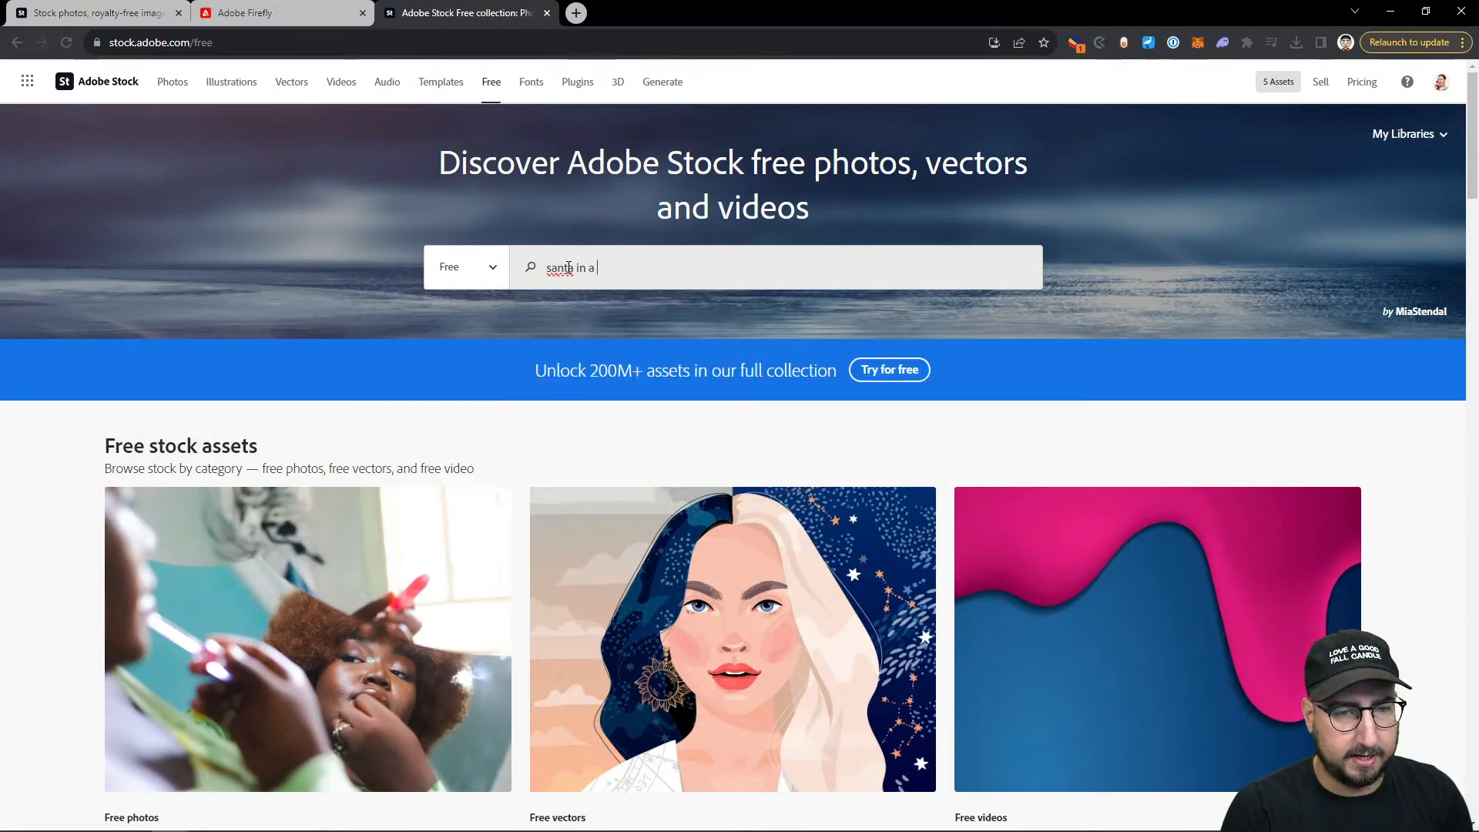
text( sleigh)
key(Return)
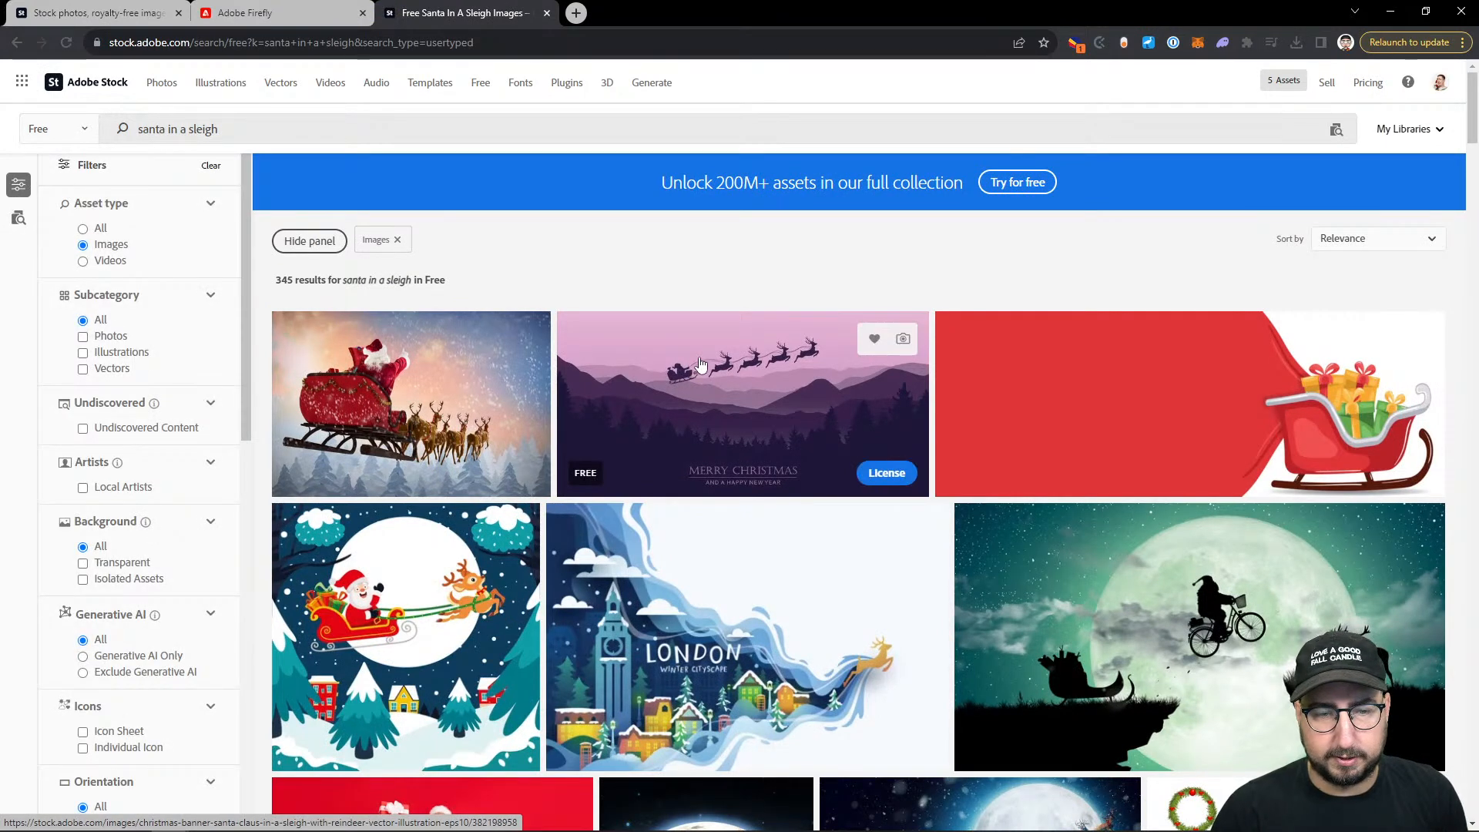
Step: License the purple Merry Christmas banner with the flying sleigh silhouette and download it as a JPEG
click(885, 473)
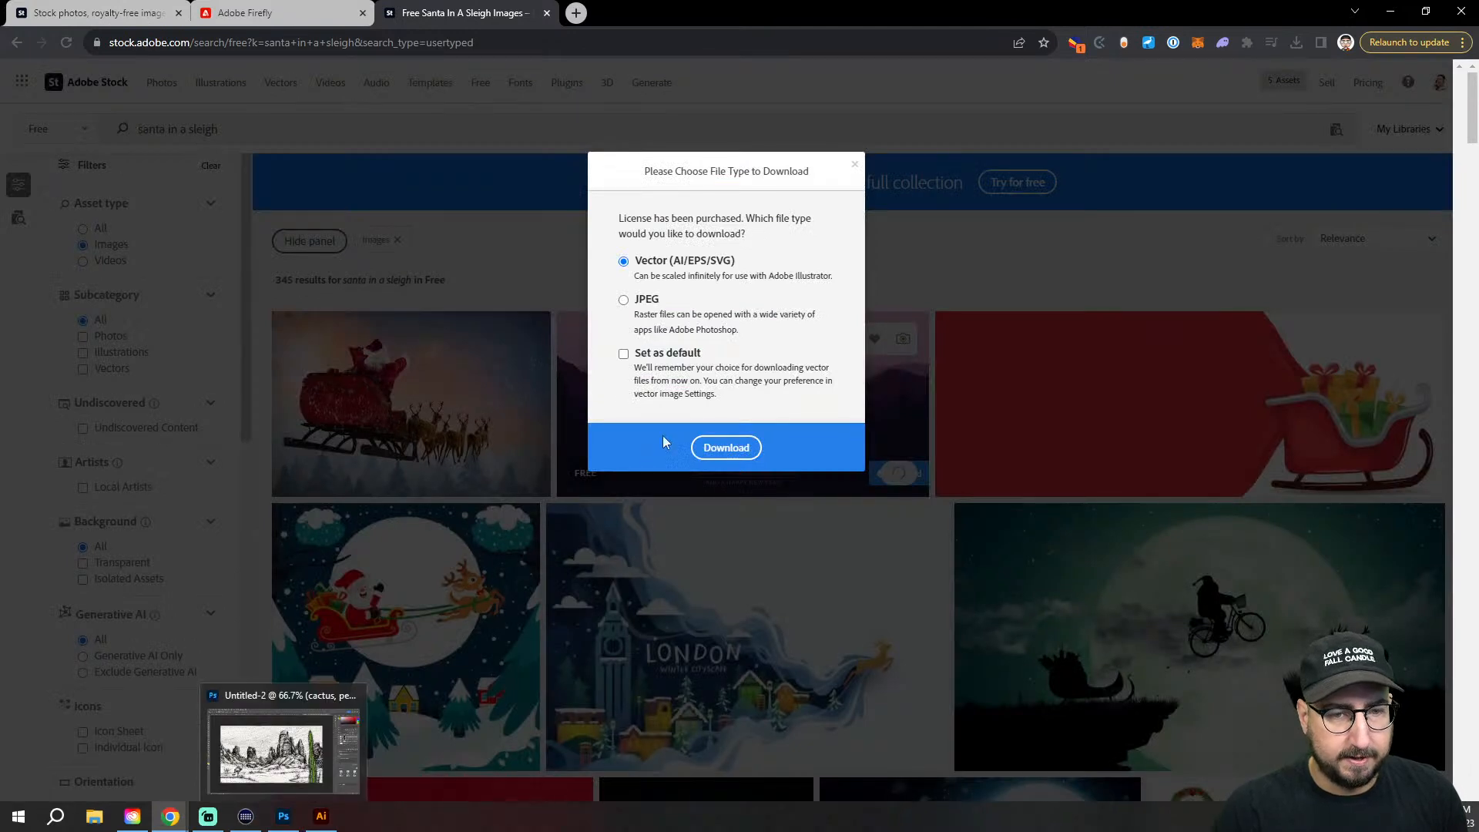
click(647, 300)
click(724, 448)
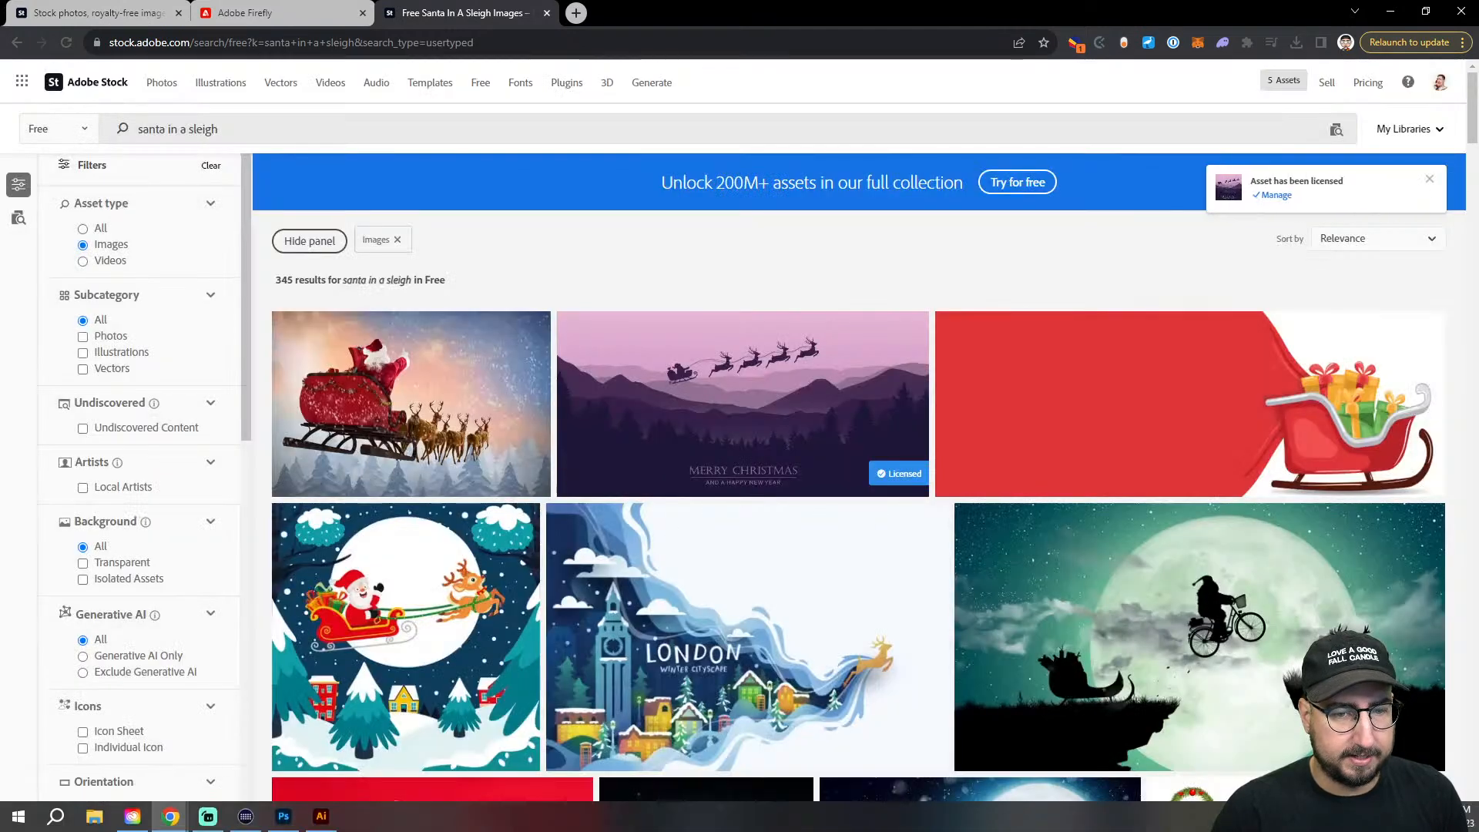
Step: Switch back to Photoshop and open AdobeStock_382198958.jpeg from the Downloads folder
click(283, 816)
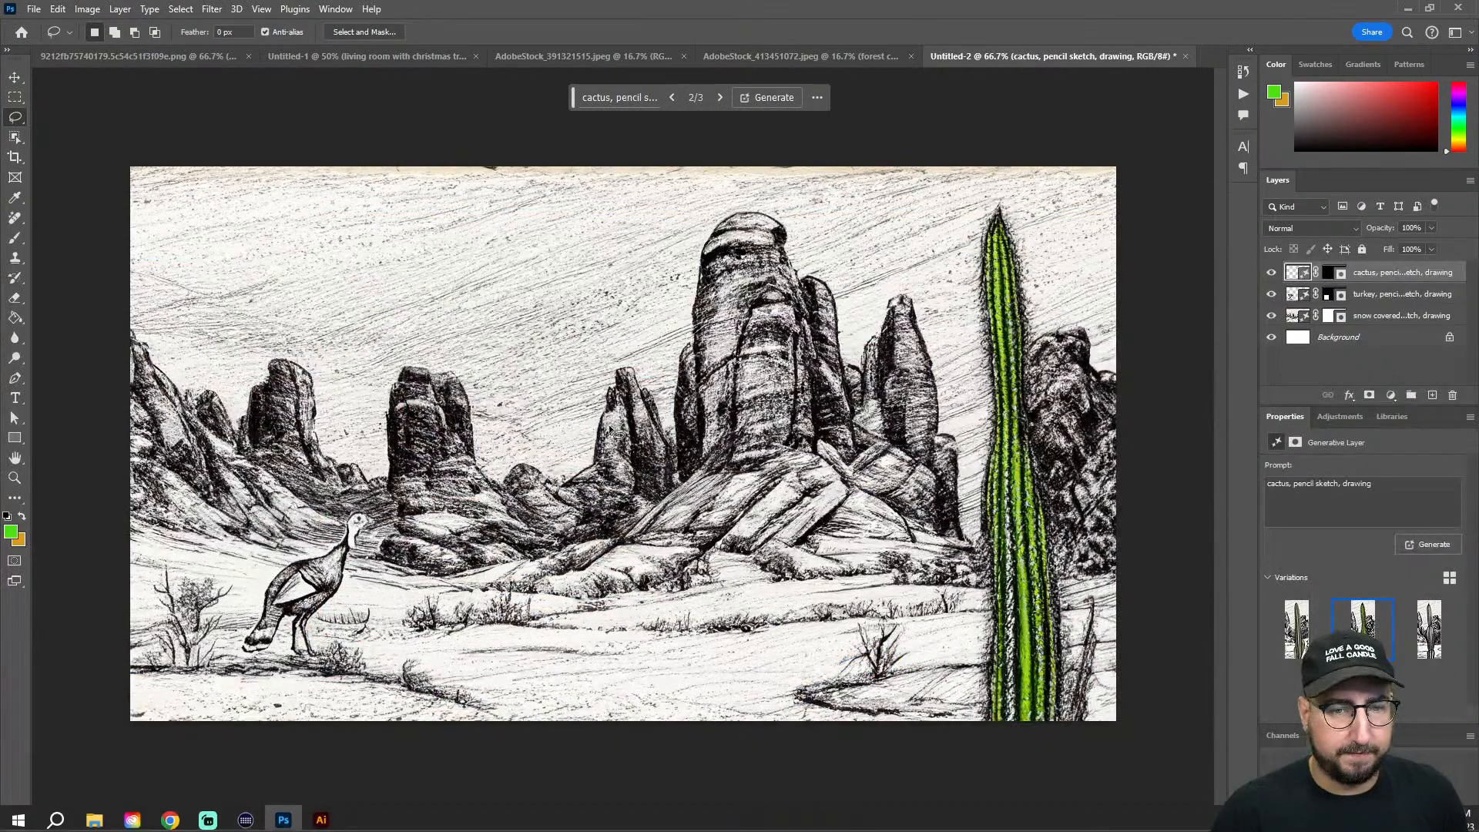
key(ctrl+o)
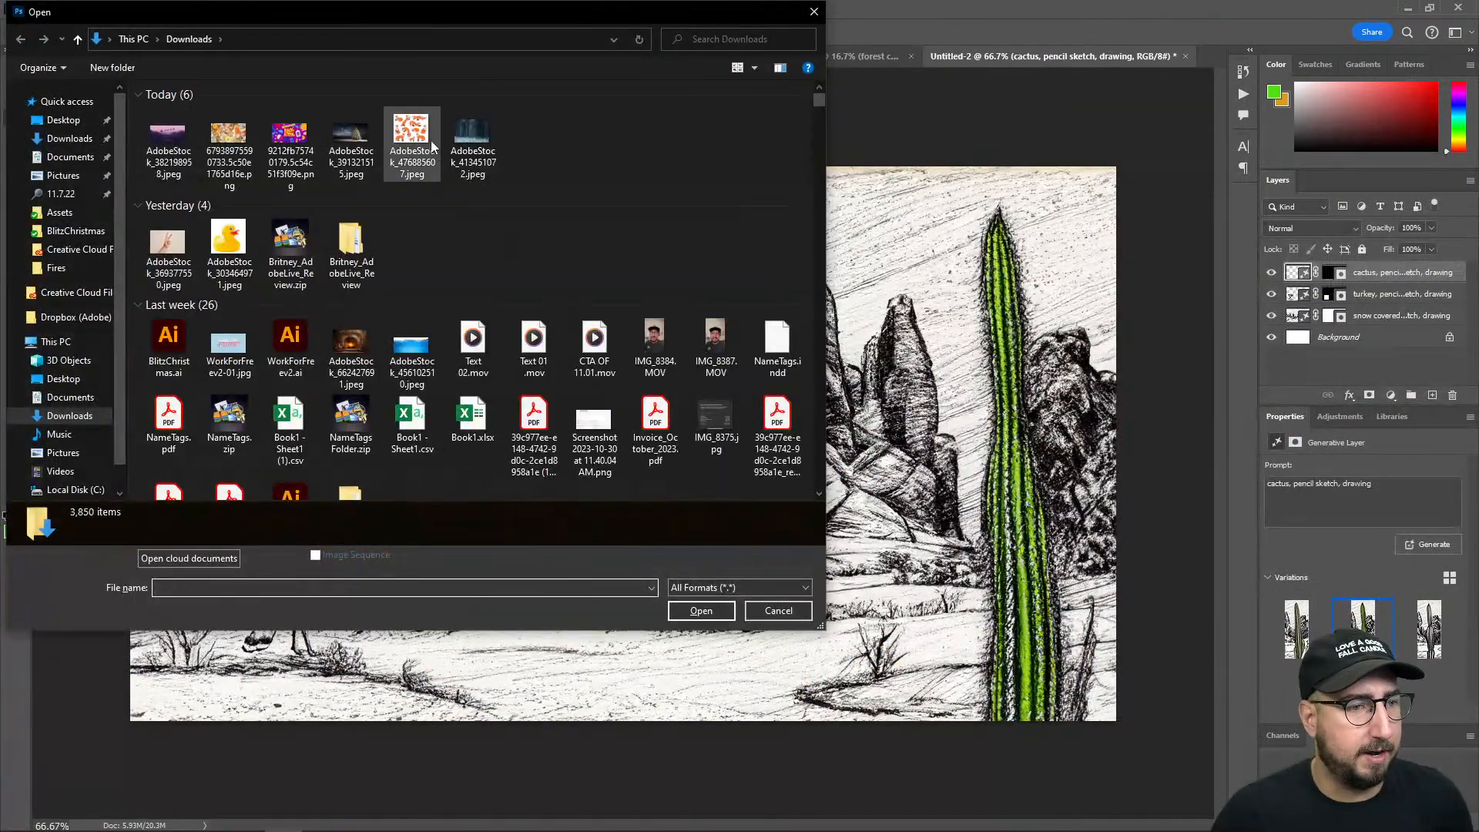
click(185, 150)
click(713, 616)
Step: Select Santa's sleigh and the four reindeer with the Object Selection tool's Lasso mode and copy them
key(w)
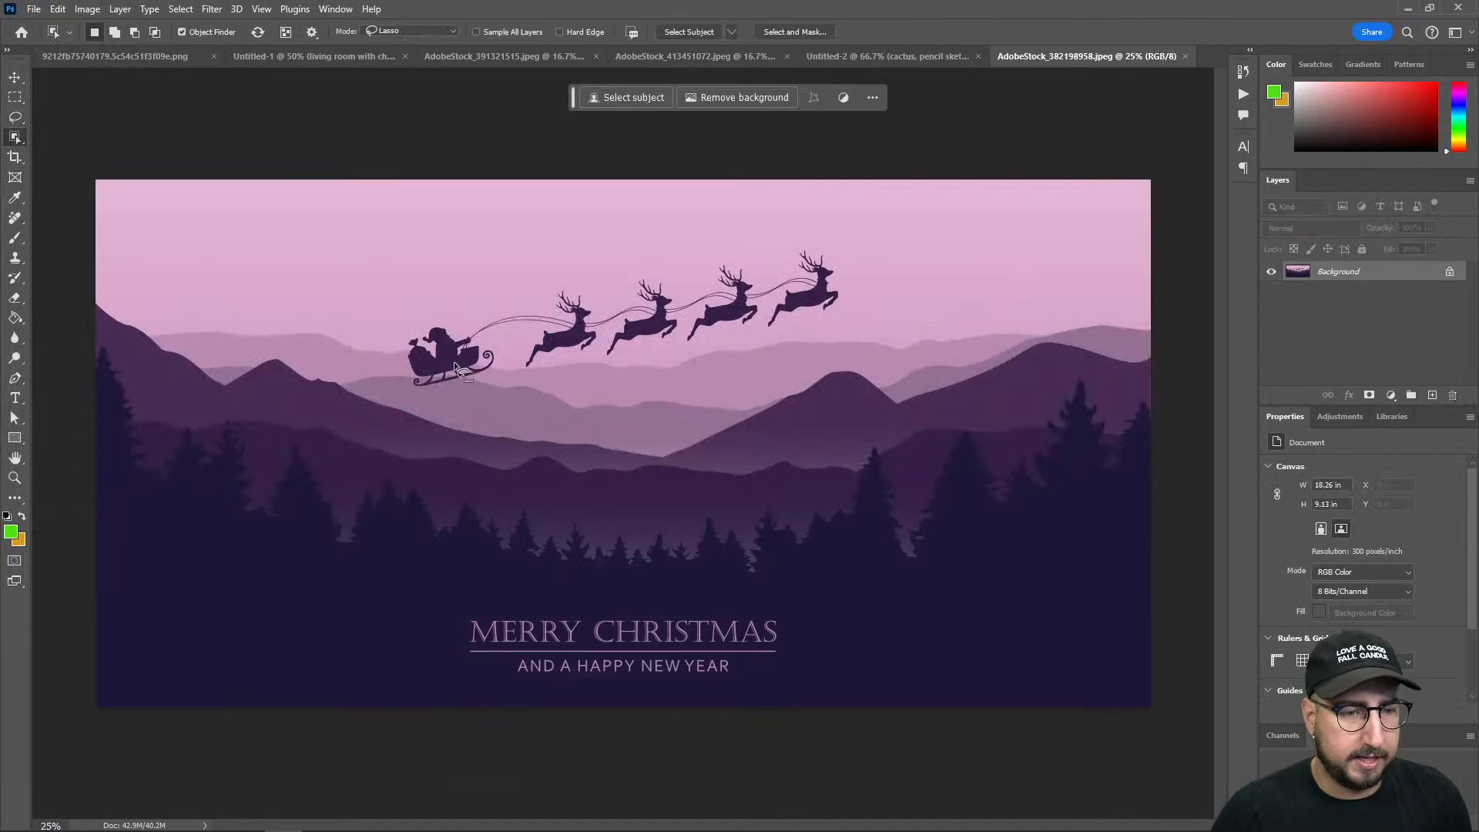
drag(569, 377, 850, 317)
drag(829, 248, 455, 317)
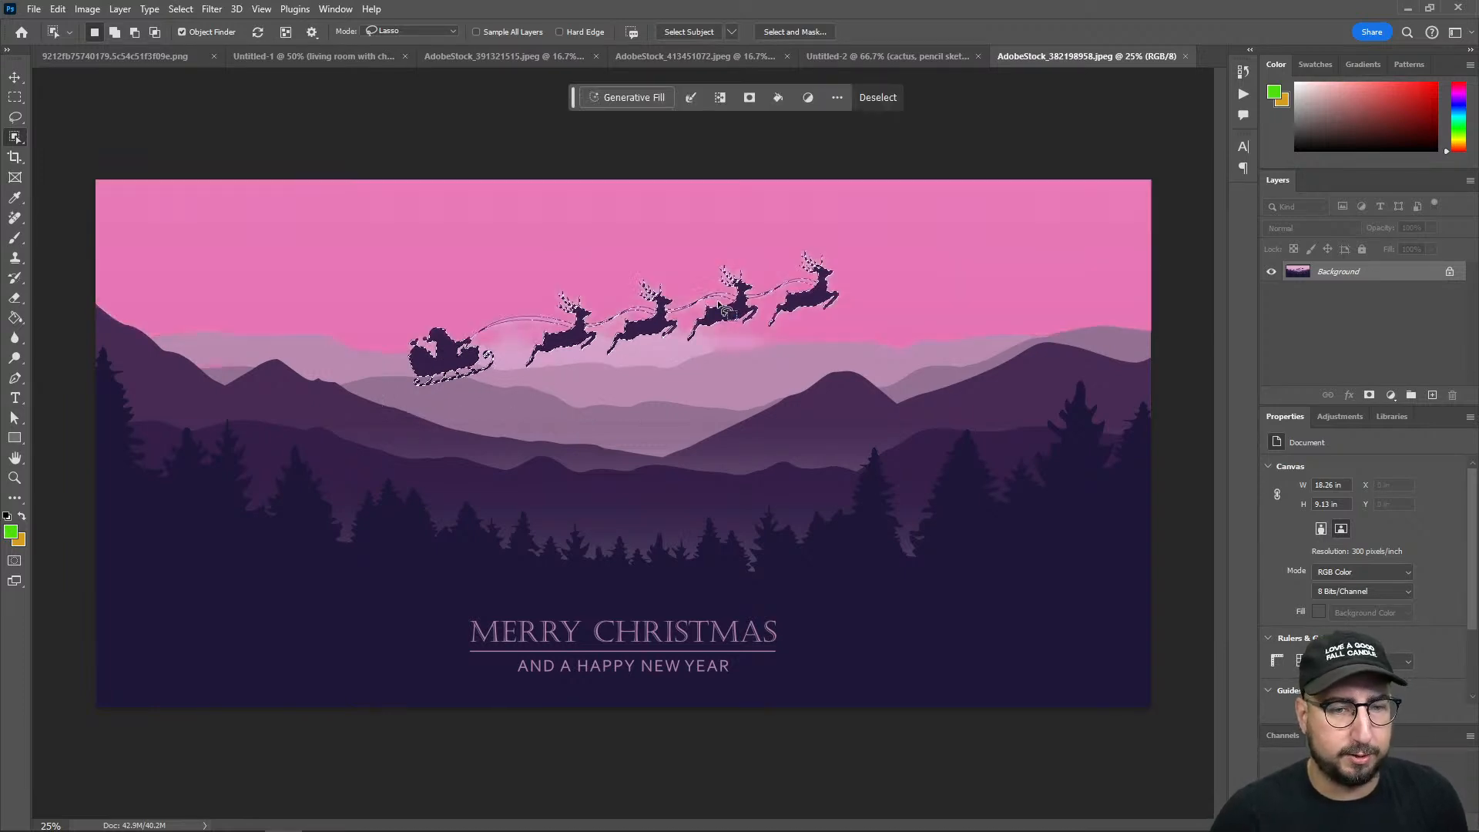
key(ctrl+c)
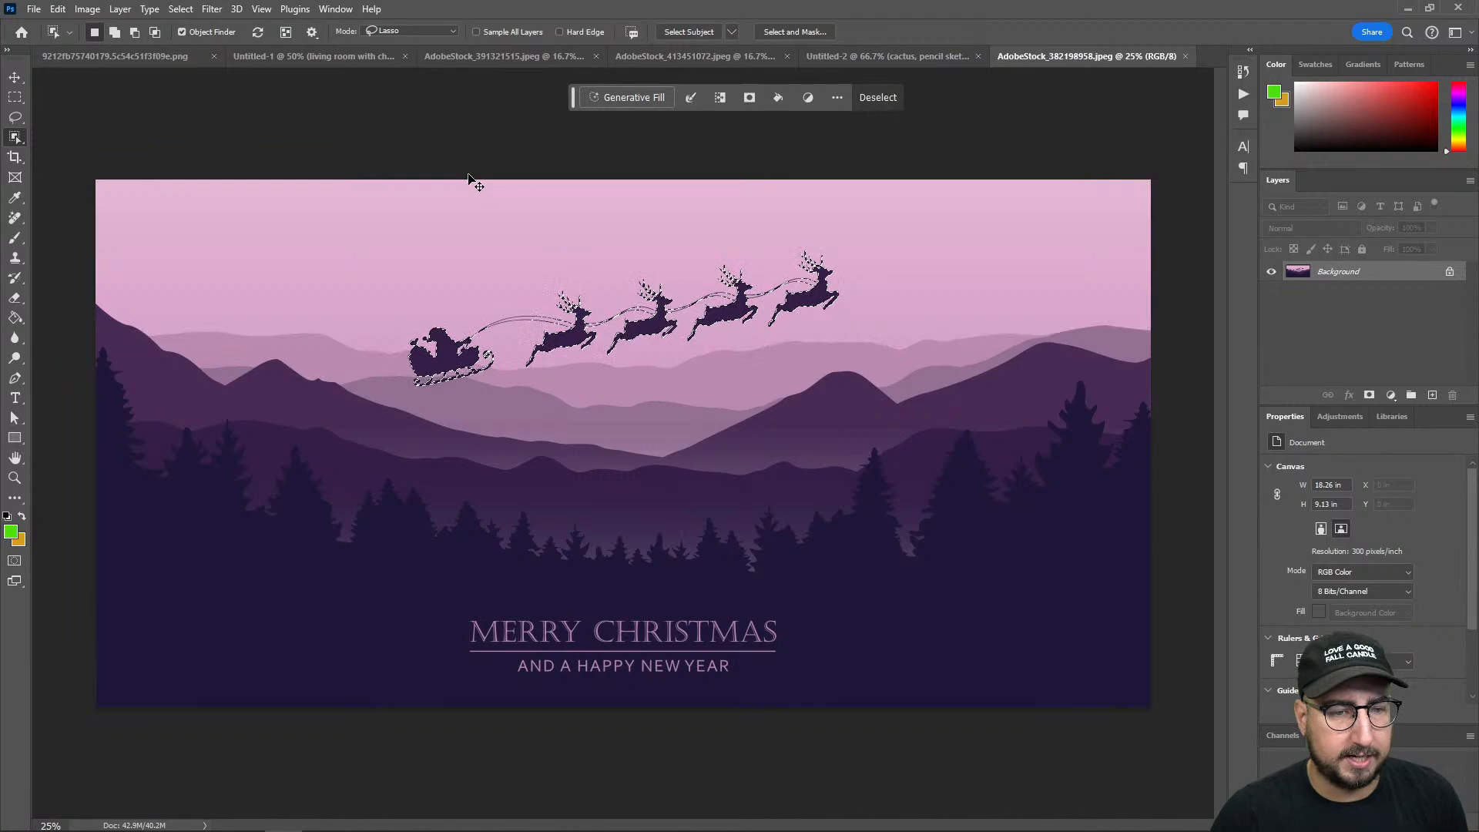
Step: Paste the sleigh and reindeer into Untitled-2, scale them to about 42%, and place them in the upper-left sky
click(881, 56)
key(ctrl+v)
key(ctrl+t)
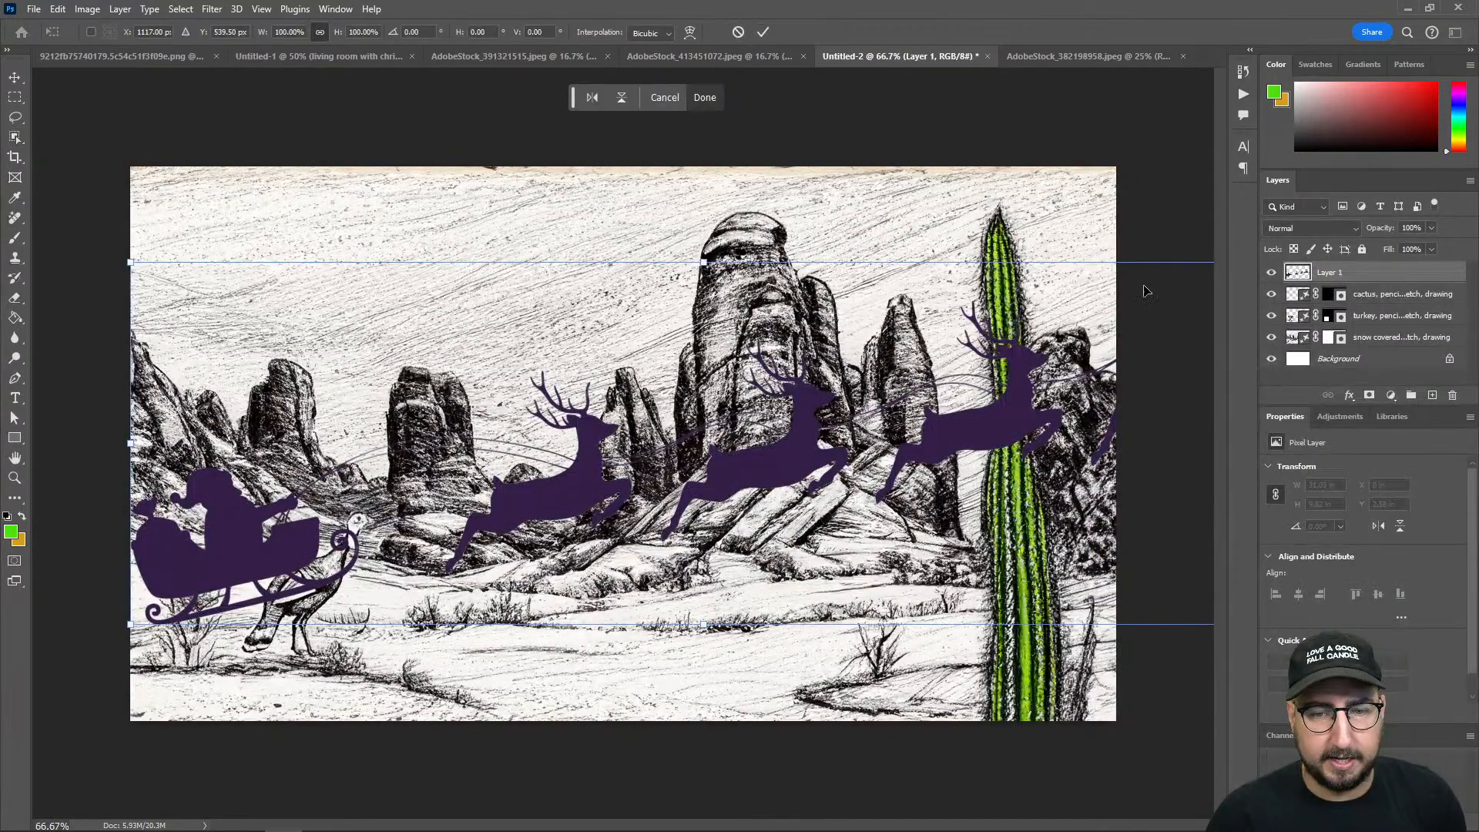
drag(1142, 256, 1132, 377)
drag(822, 426, 528, 256)
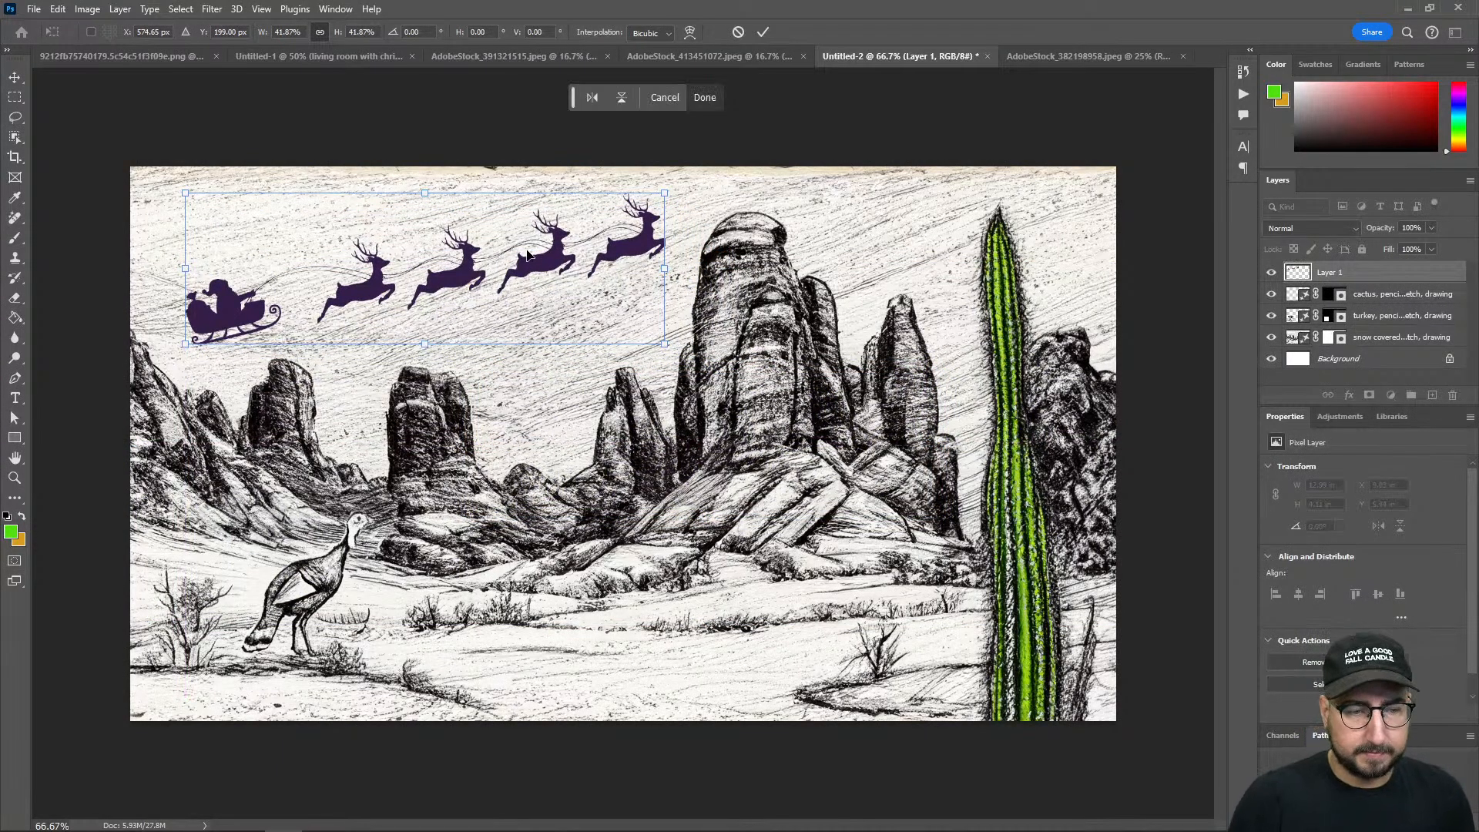
key(Return)
Step: Add a new empty layer above the sleigh, reset the colors to default black and white, and enter Quick Mask mode
key(w)
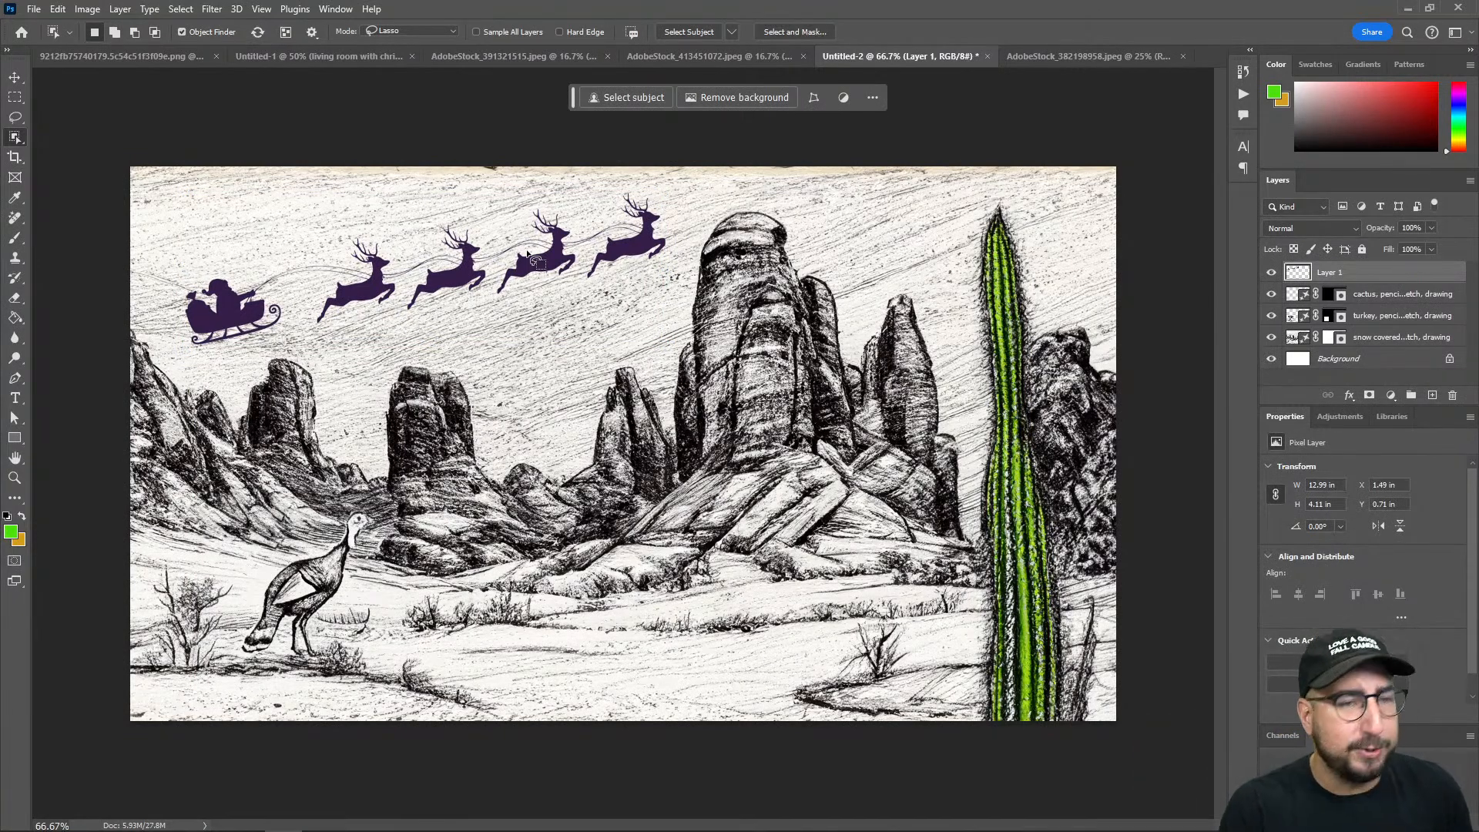
key(ctrl+shift+n)
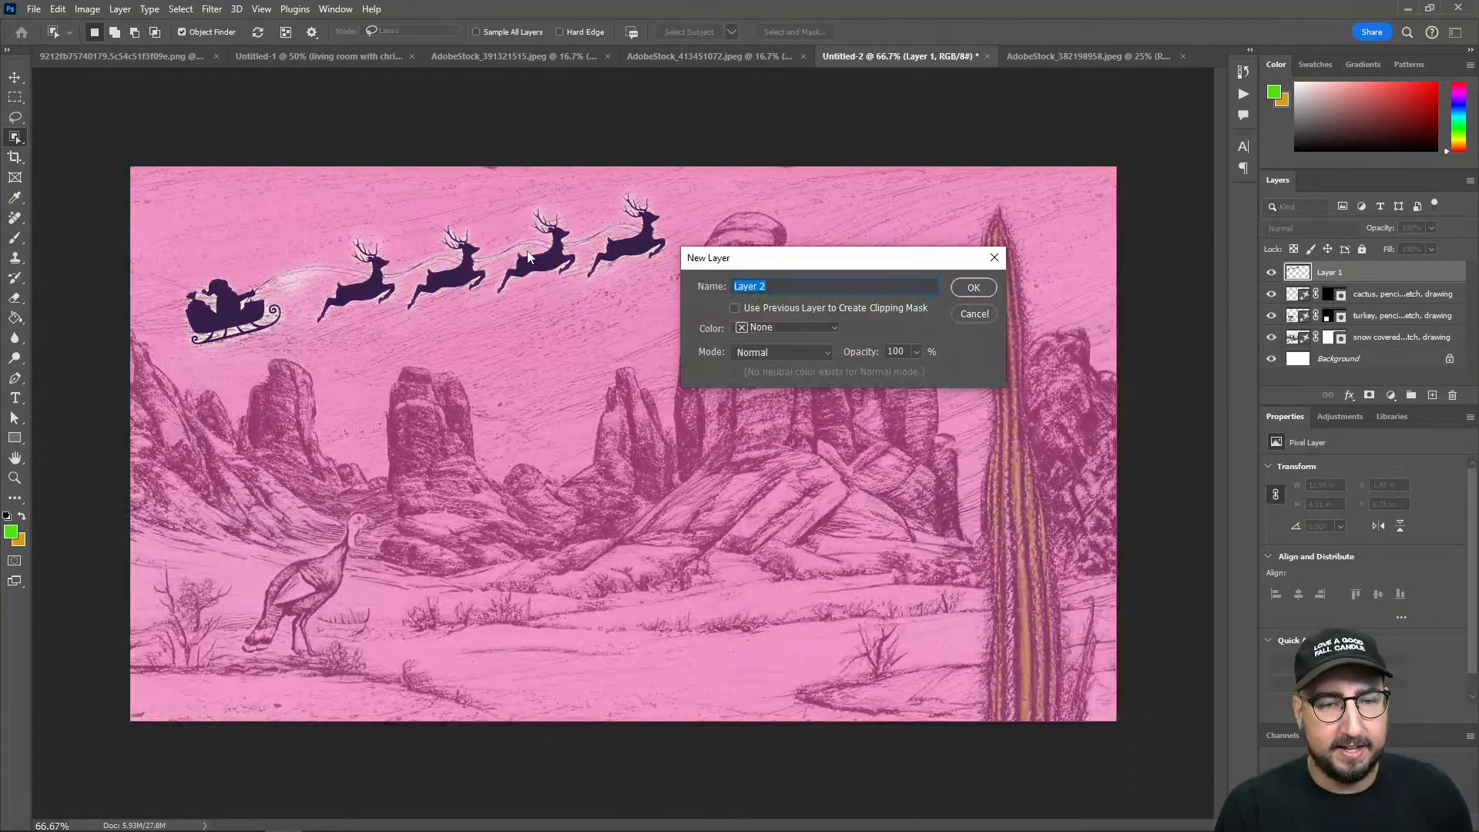
key(Return)
key(d)
key(q)
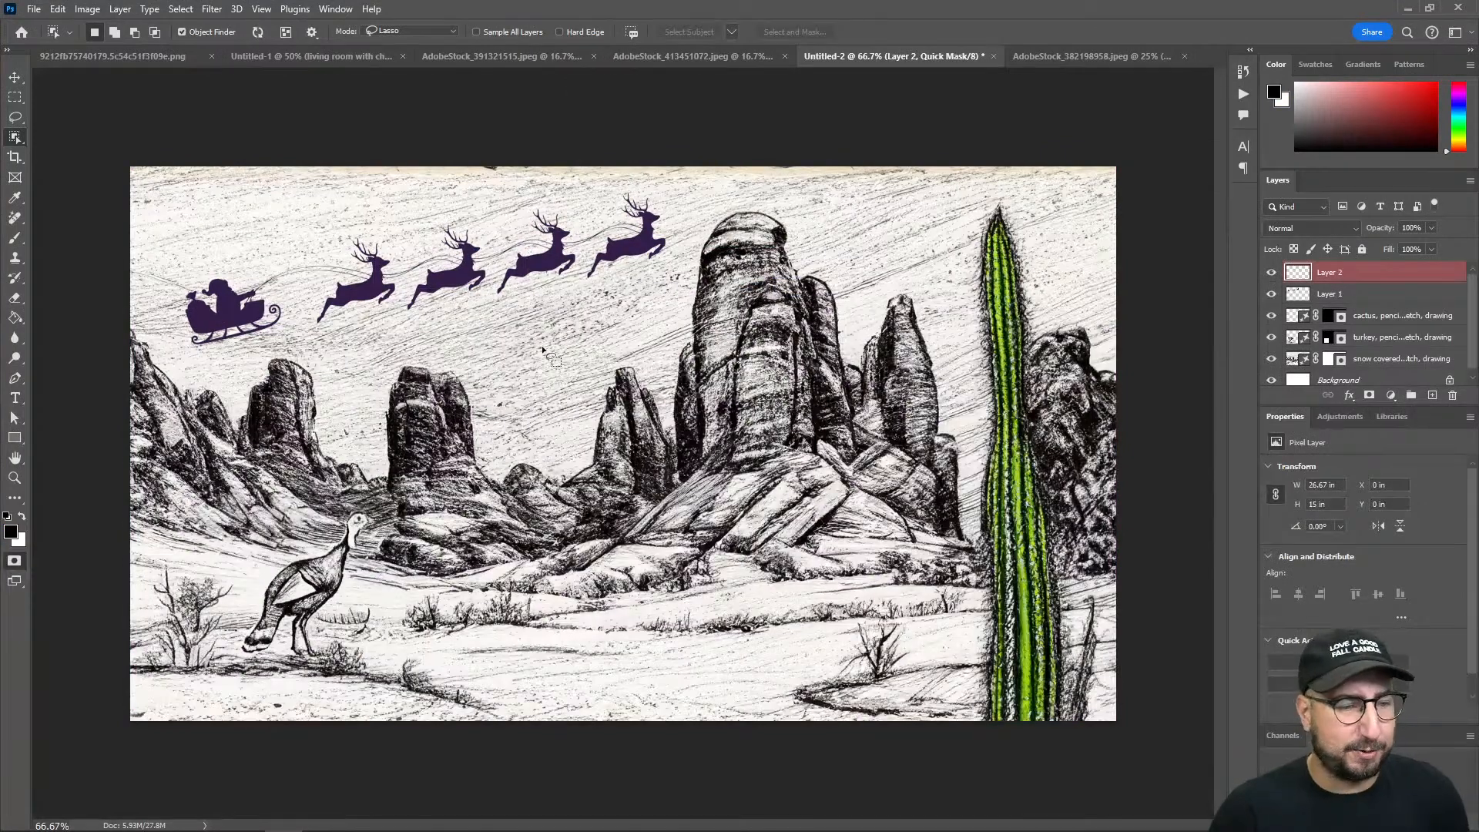
Step: Fill the whole Quick Mask with black using the Paint Bucket and fade the fill to 50% opacity
key(g)
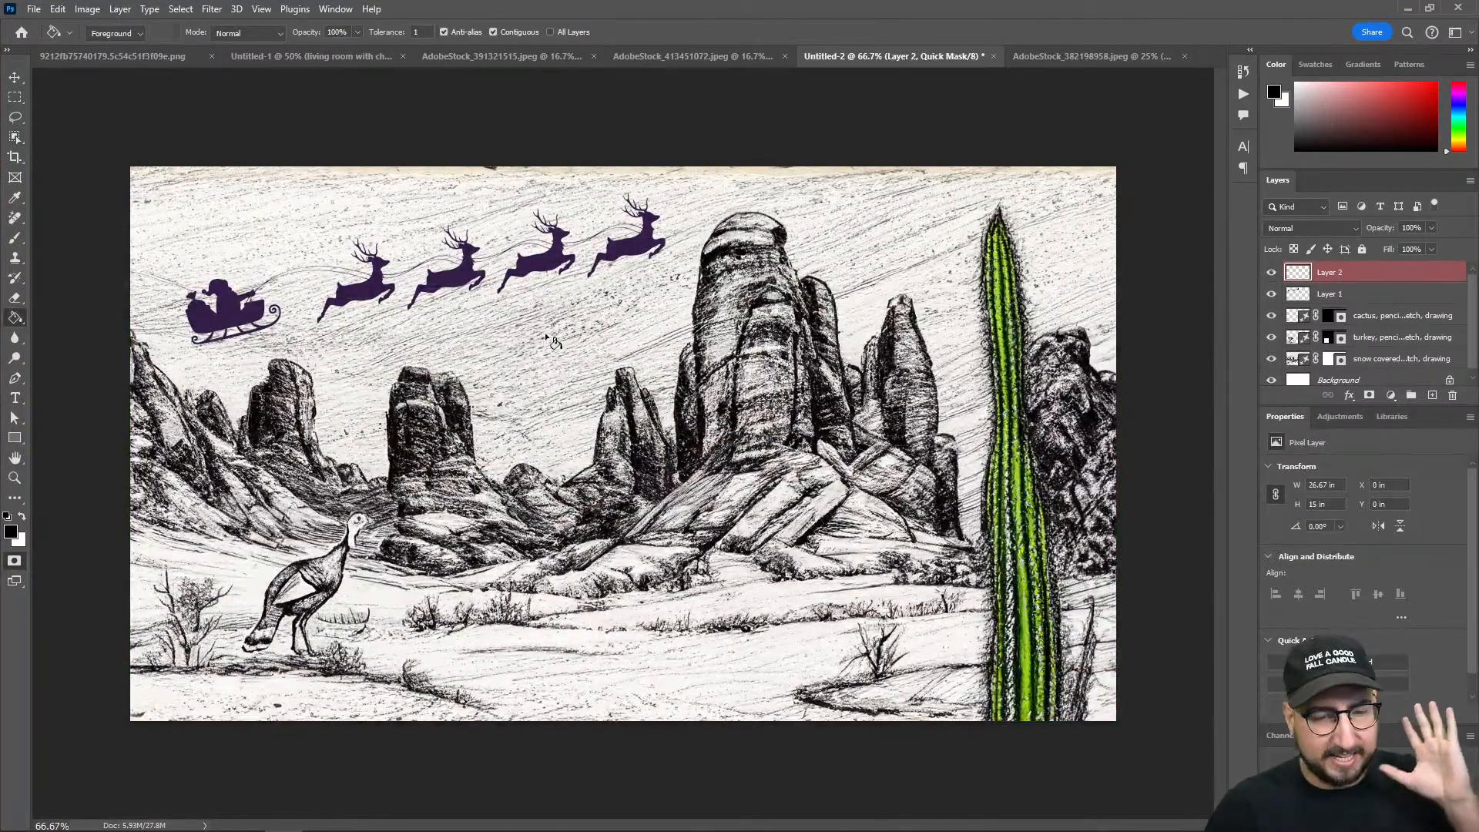
click(549, 339)
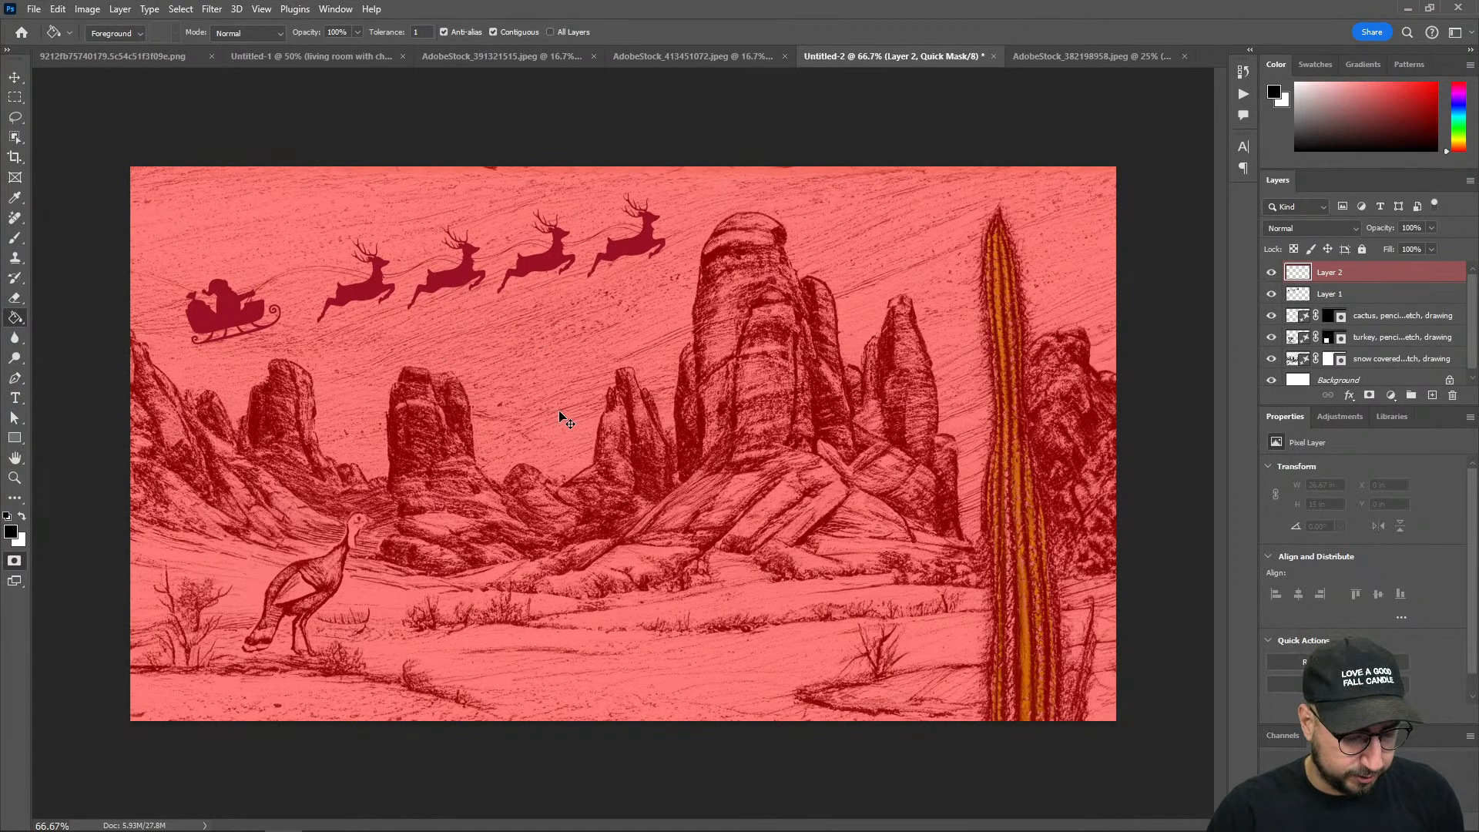
key(ctrl+shift+f)
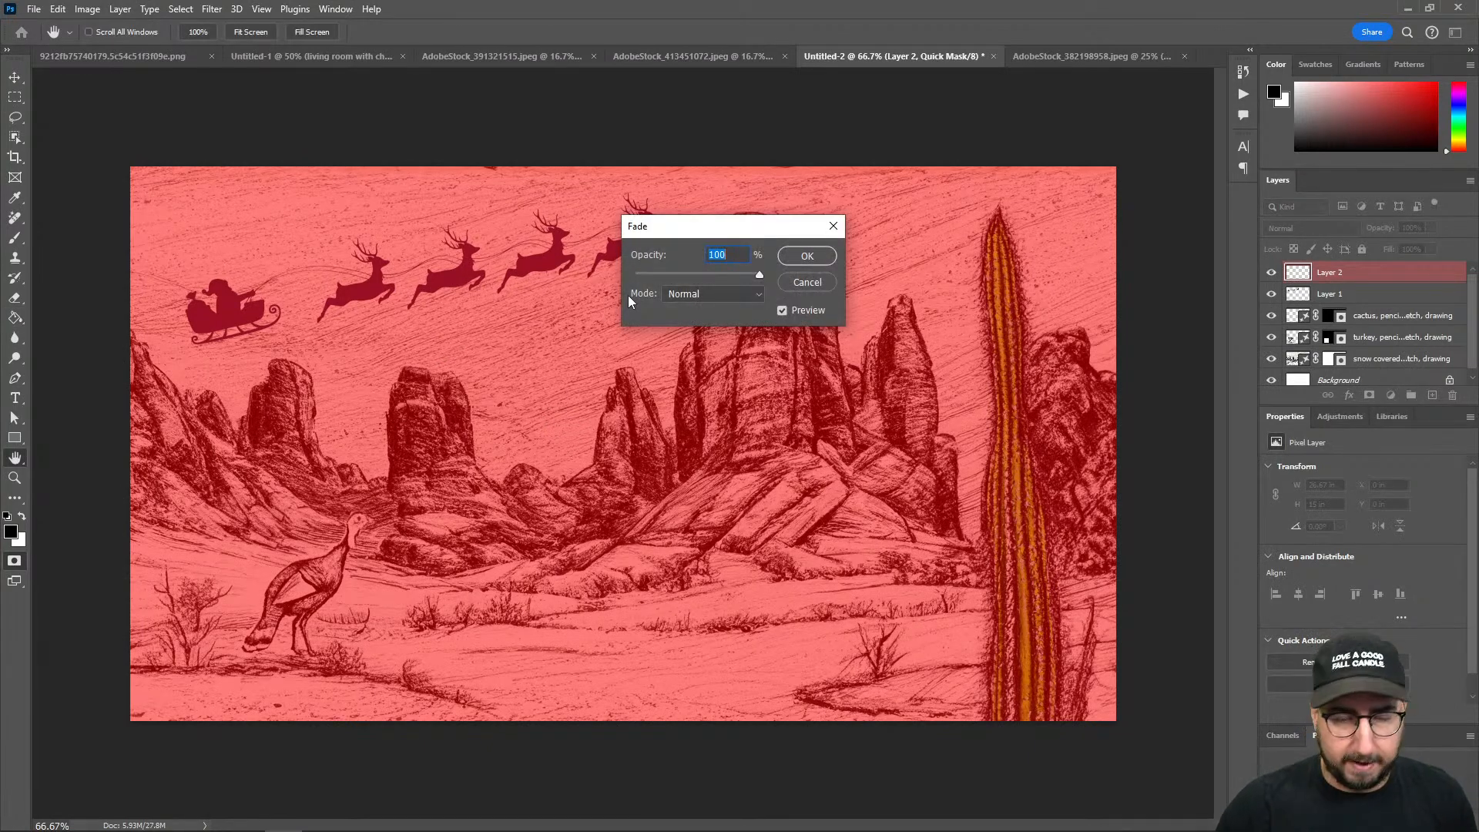
text(50)
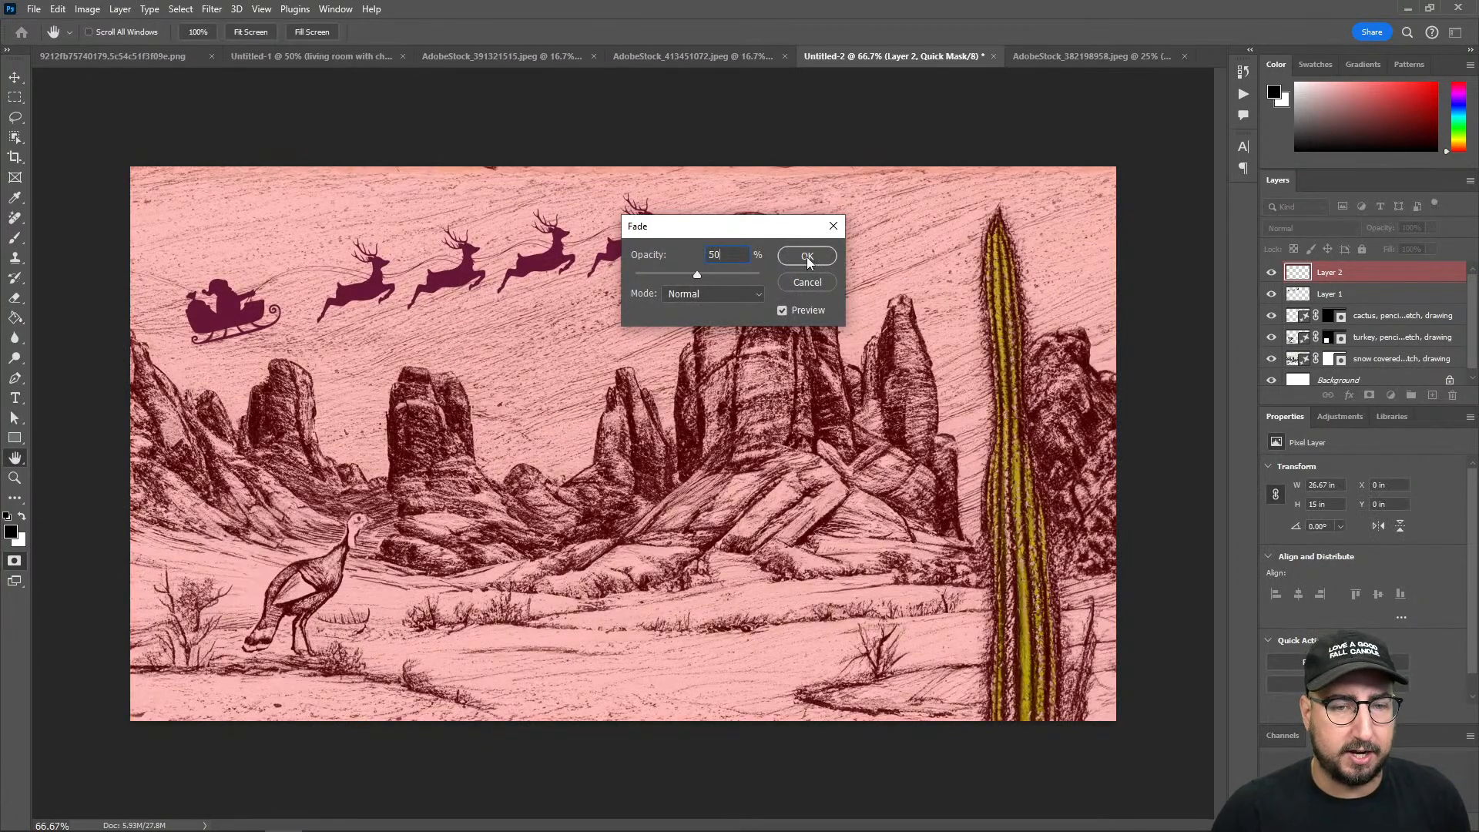
click(806, 257)
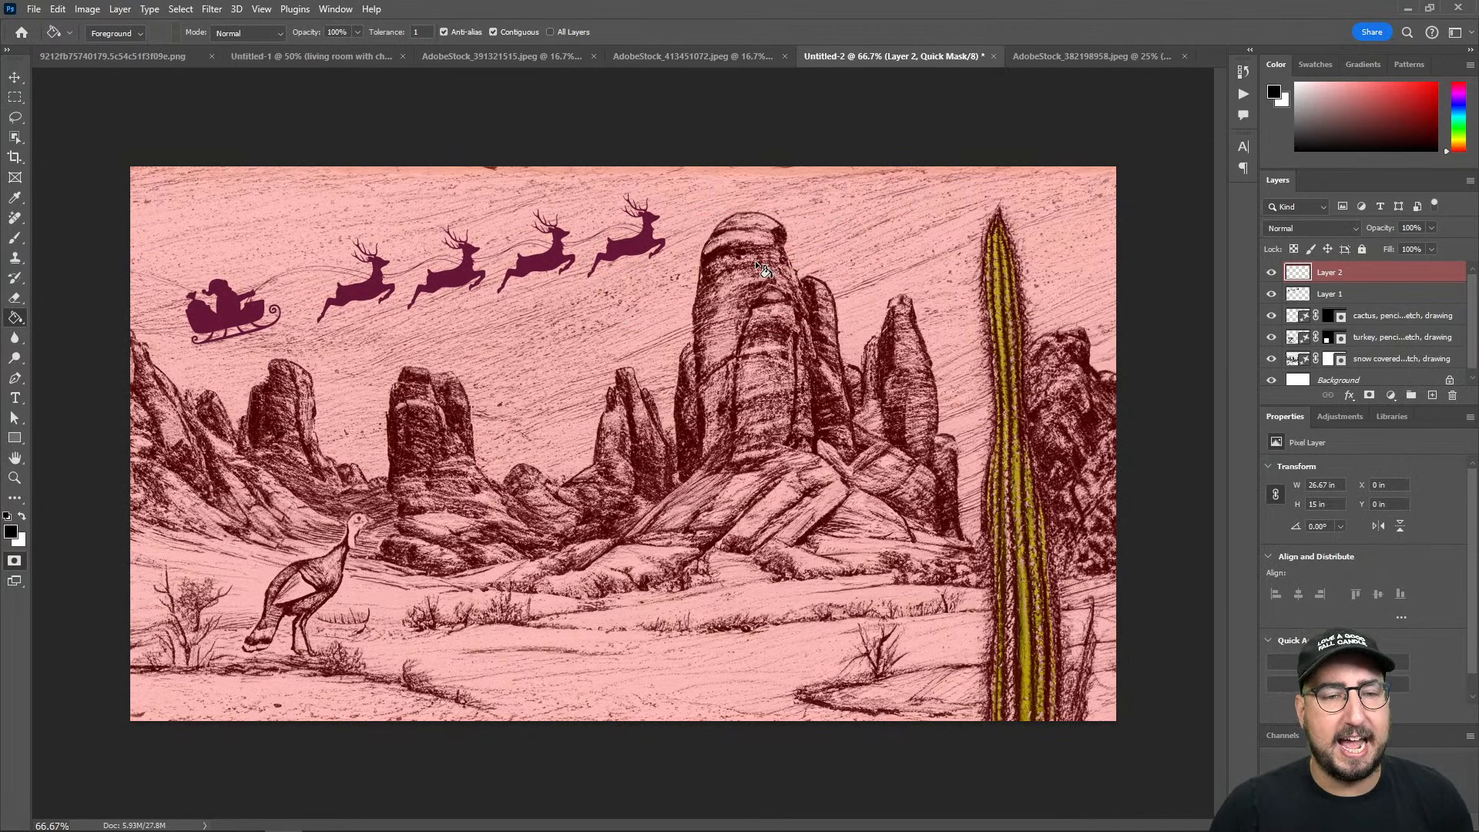
Step: Leave Quick Mask mode and begin the Generative Fill prompt with "desert with red rock formations in the background, blue sky at night,"
key(q)
click(635, 96)
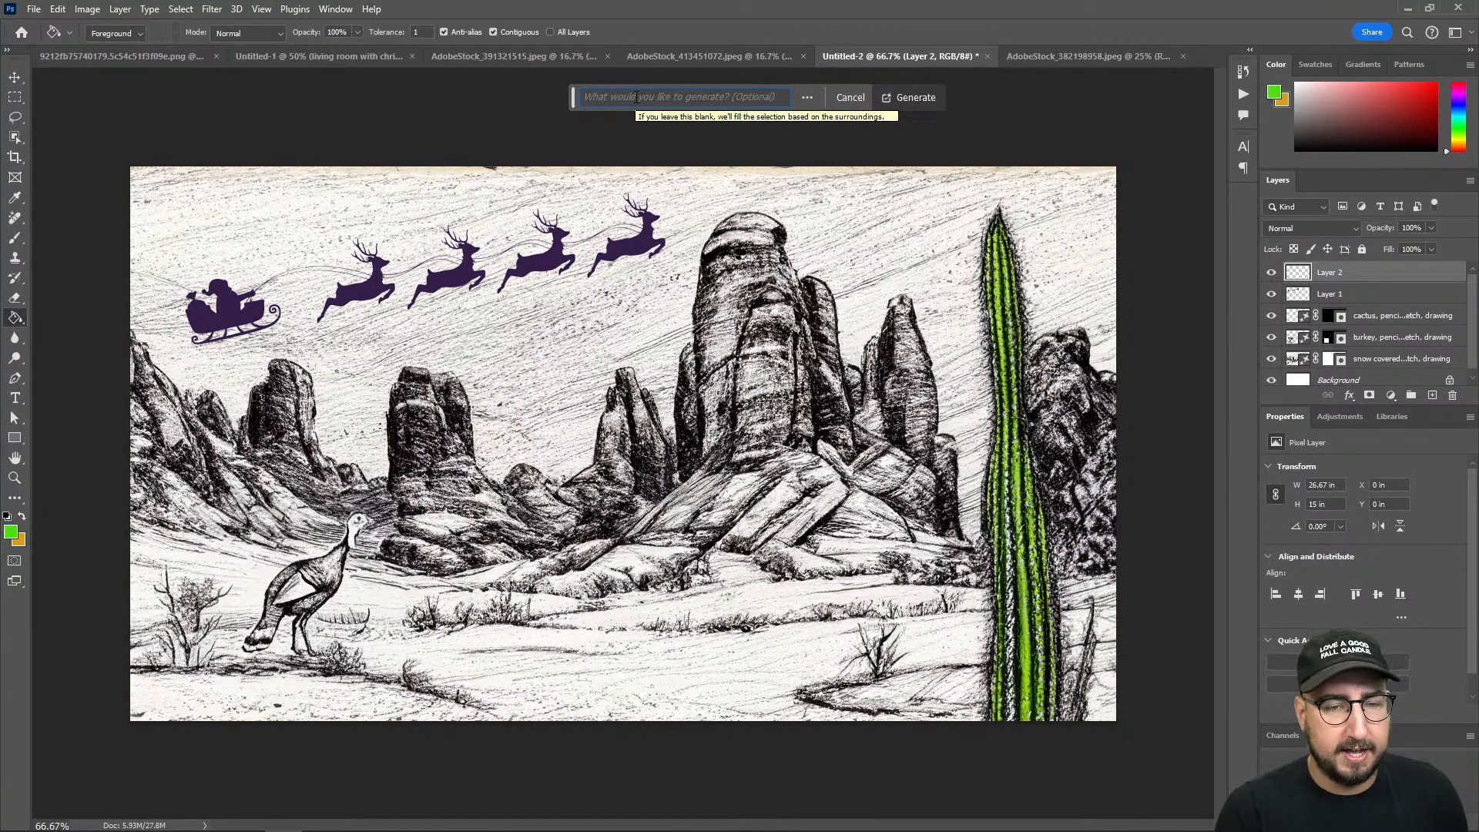
text(ded)
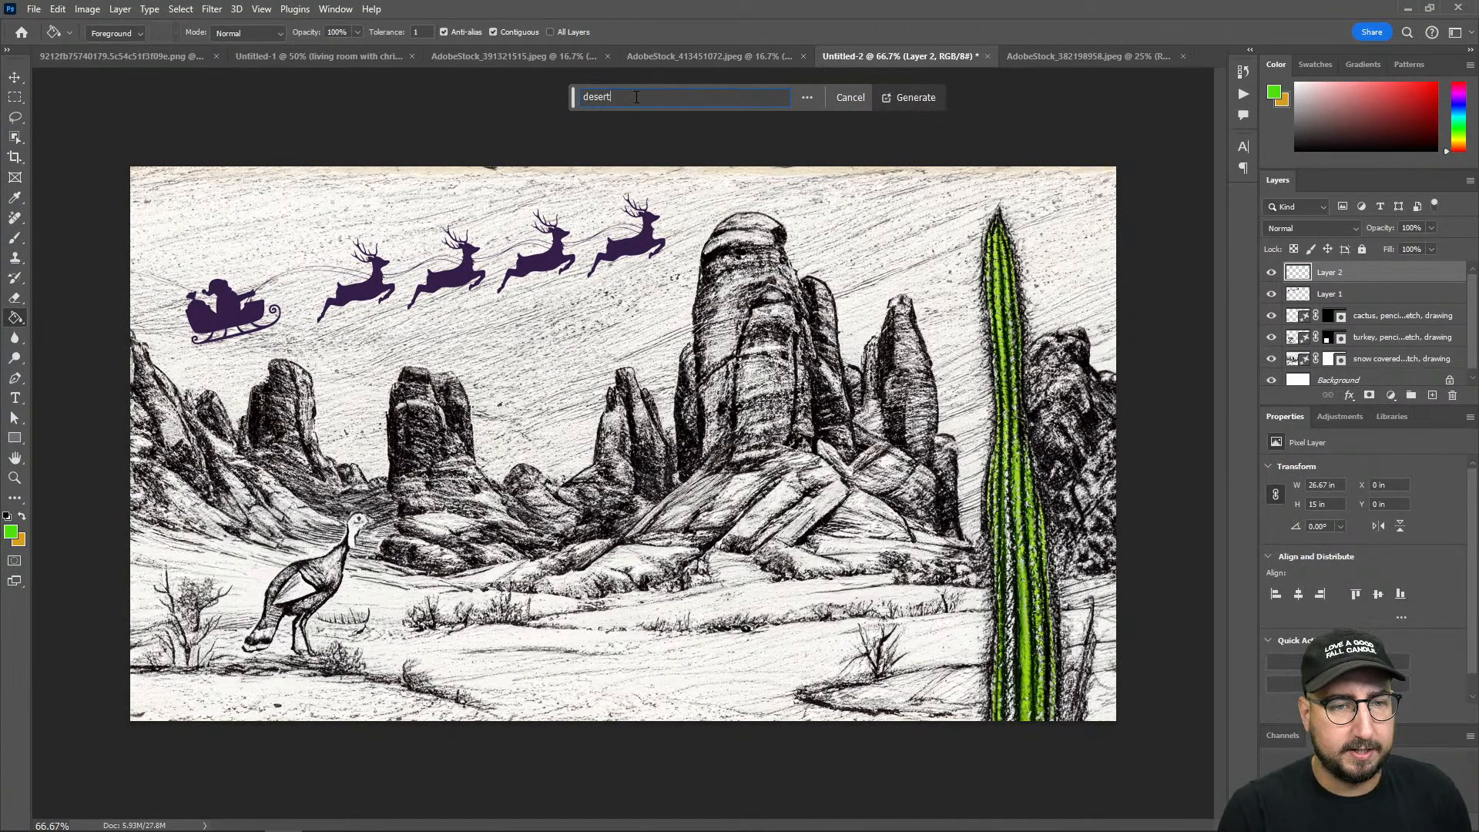
text(ert i)
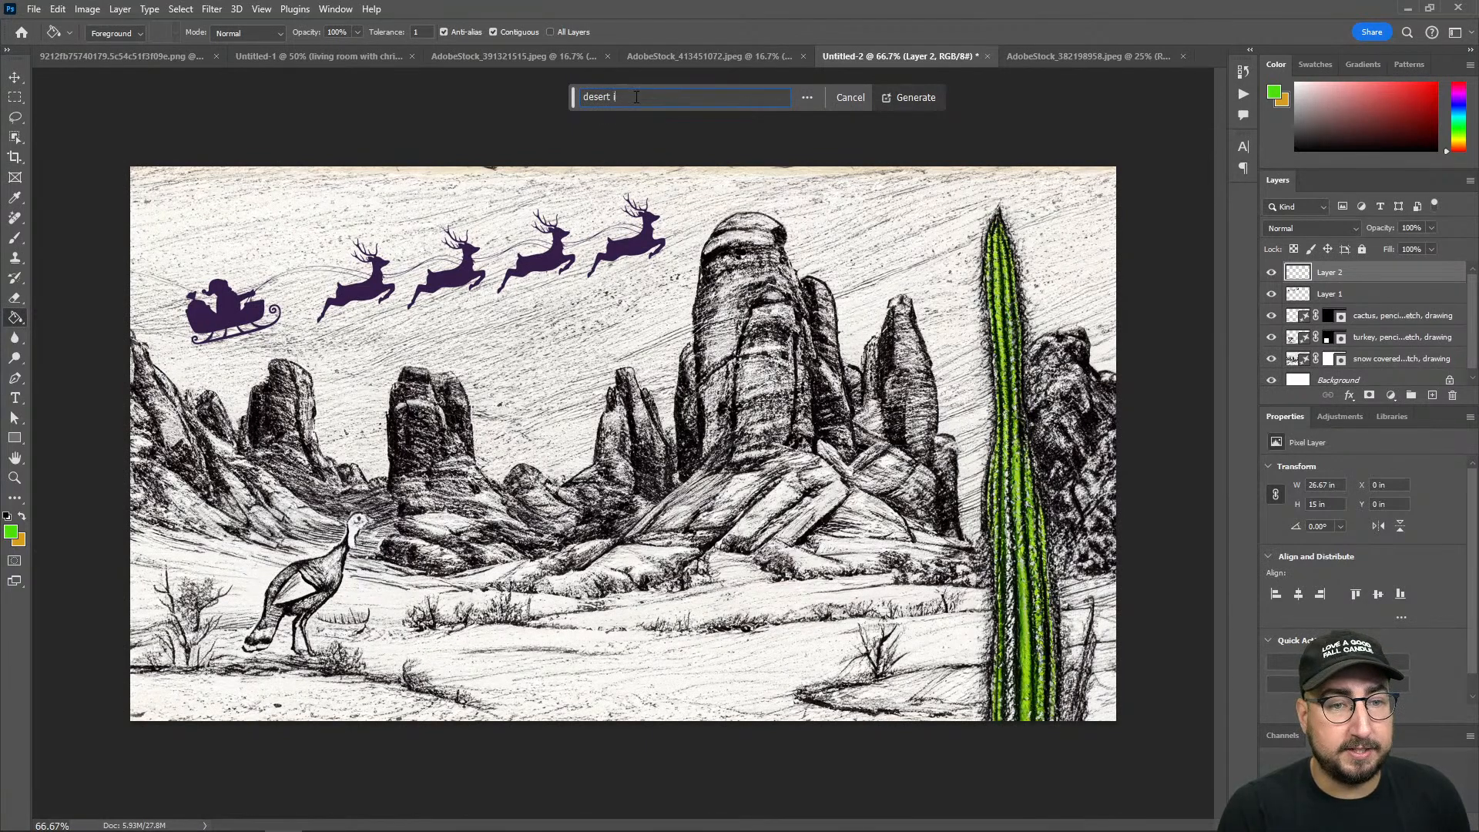
text(wth rith red rock)
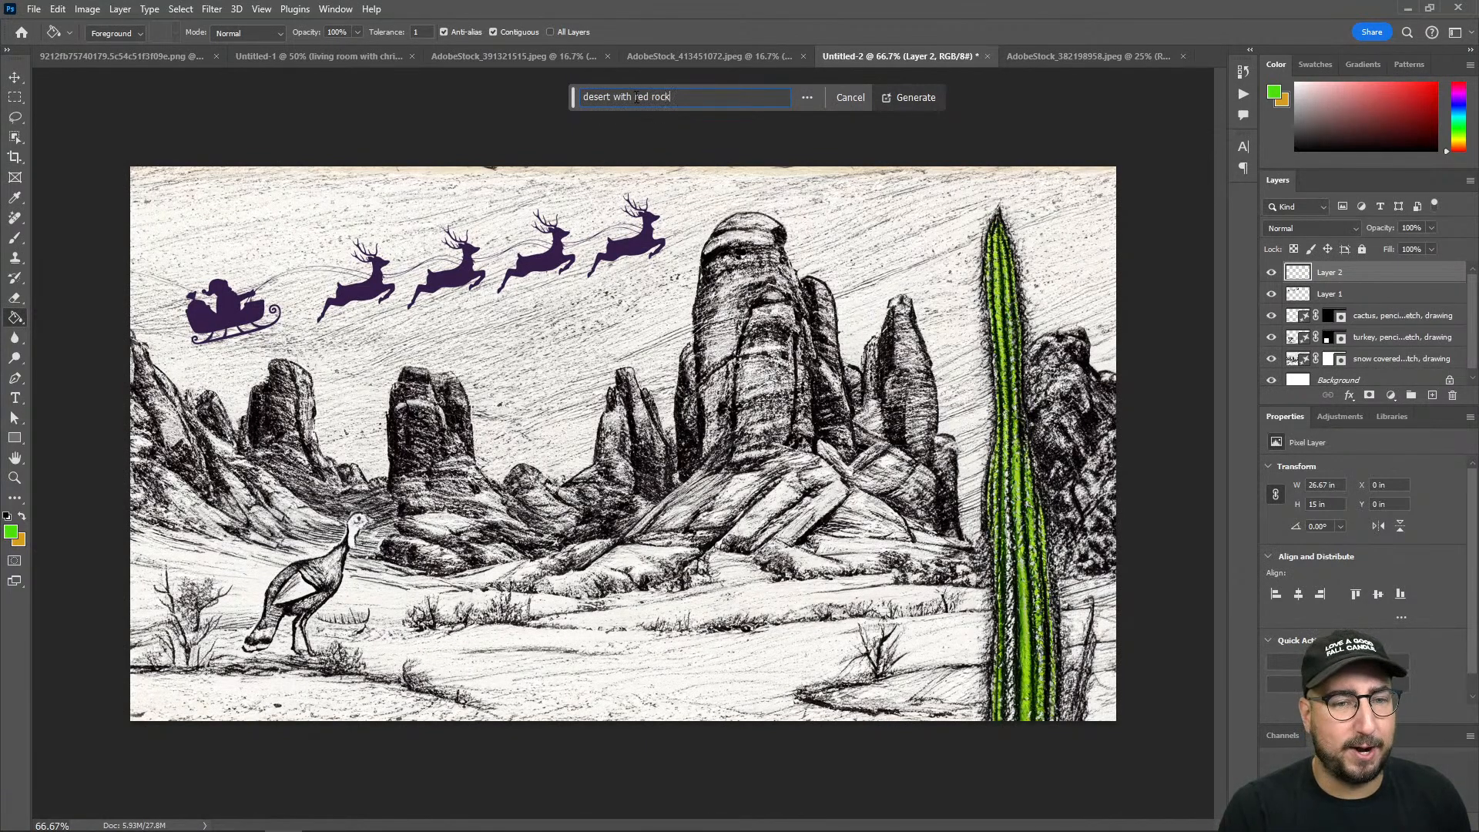
text(ormations in the background)
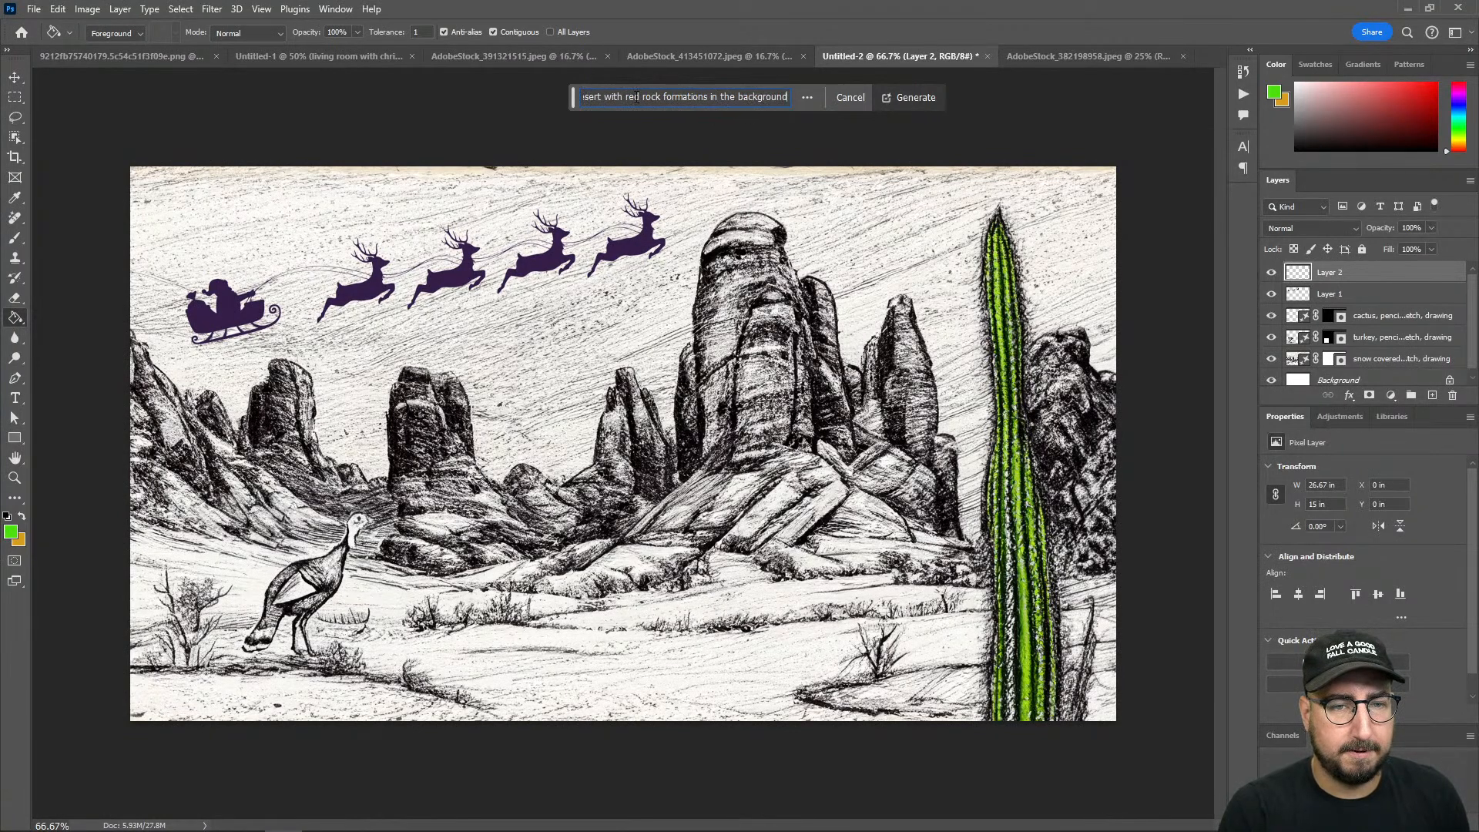
text(, blue sky)
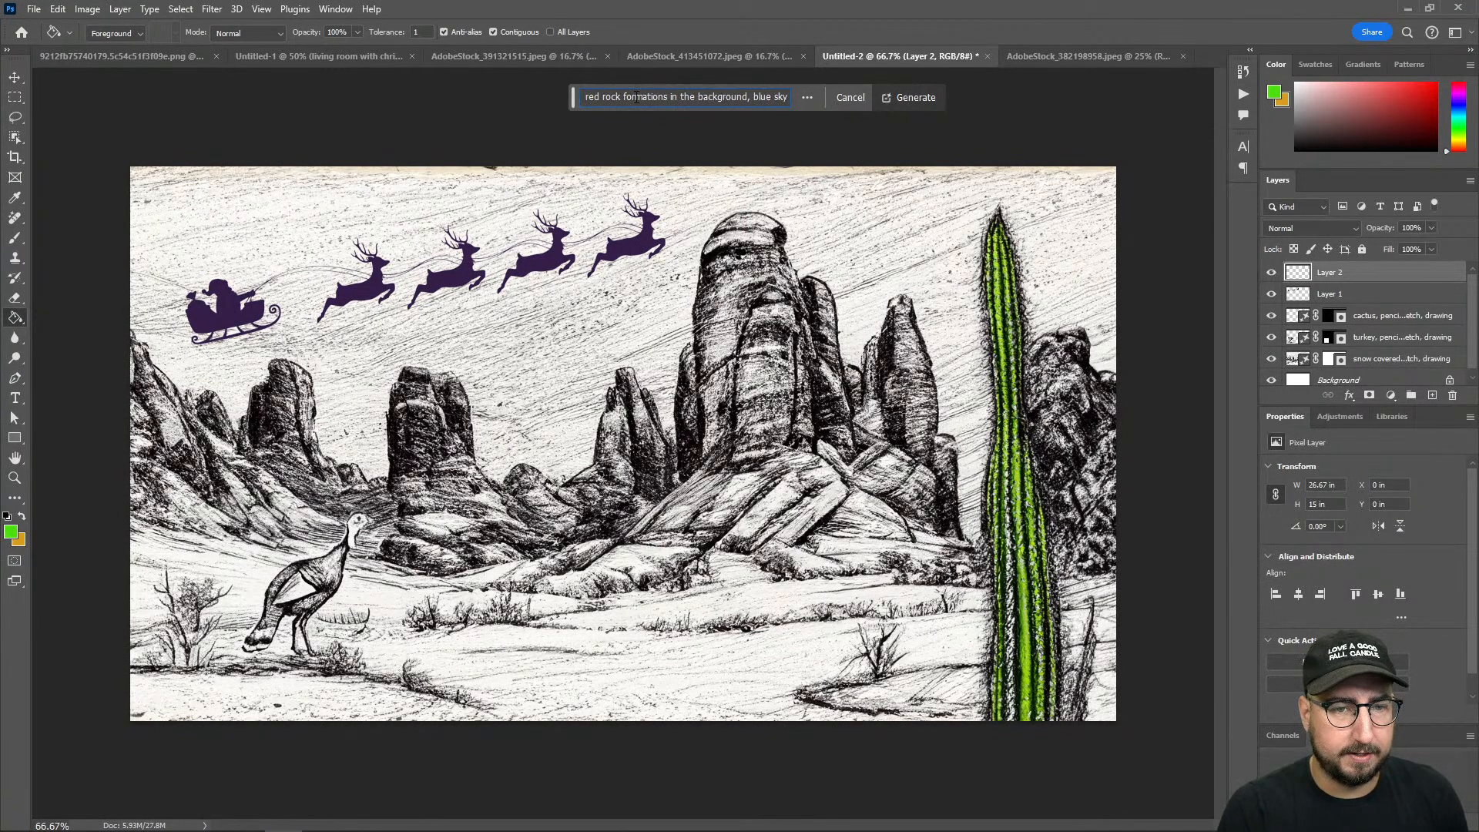
text( at night,)
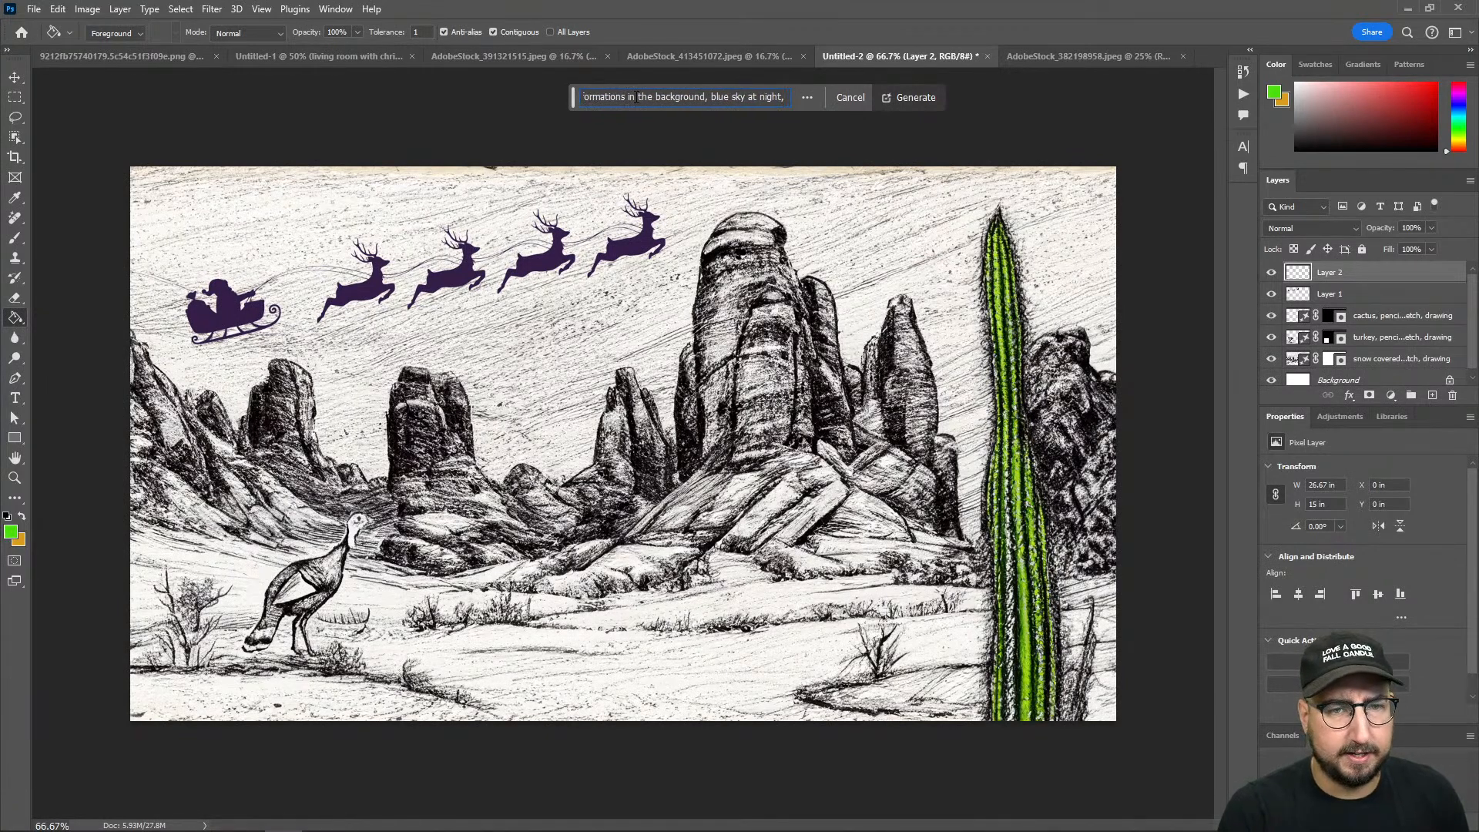
Step: Complete the prompt with "turkey on the right, cacus in the foreground, santa in a sleigh with reindeer in the top right sky" and generate
text( turkey)
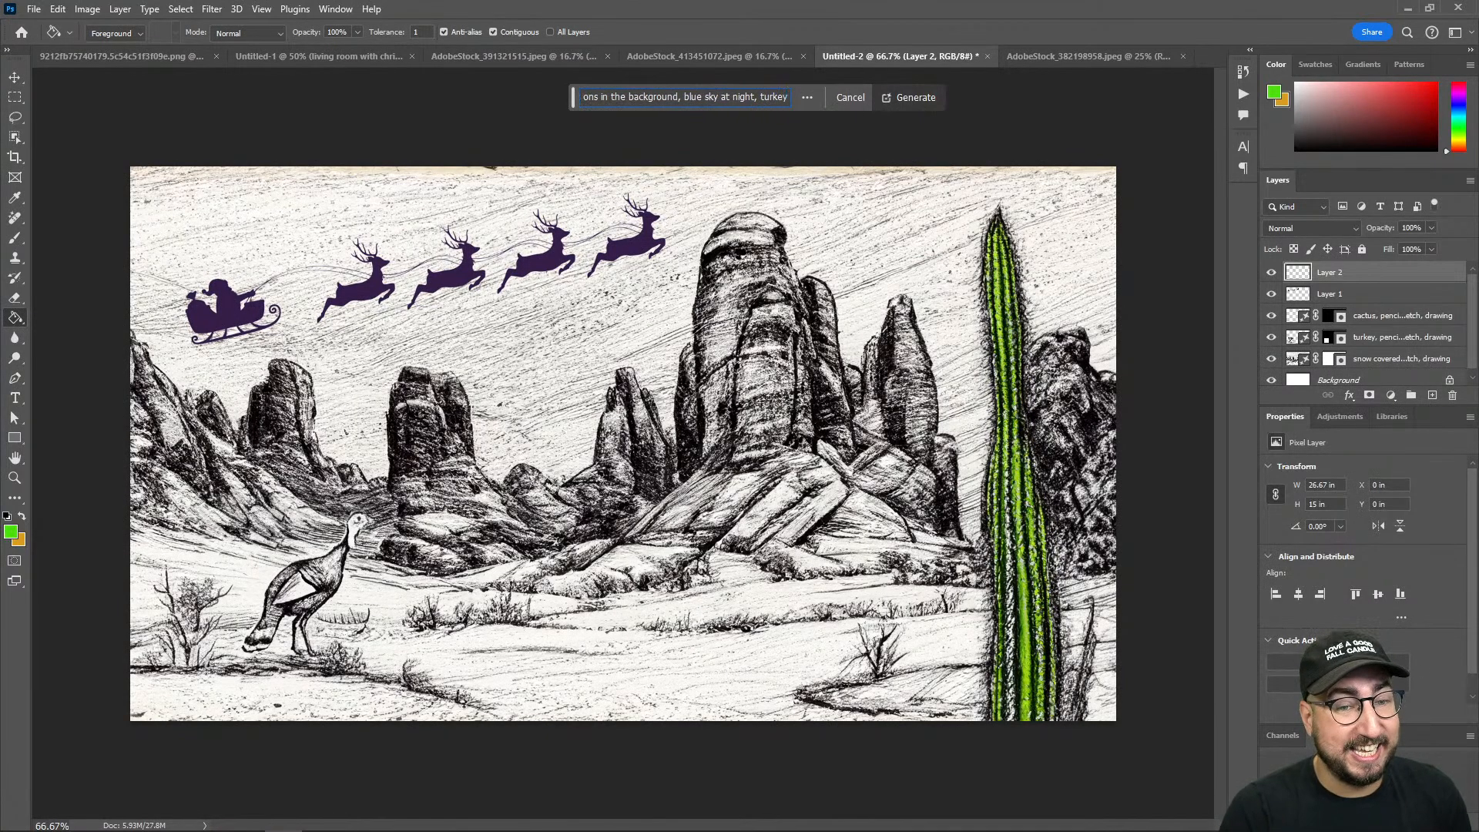
text( on the right, cacus in)
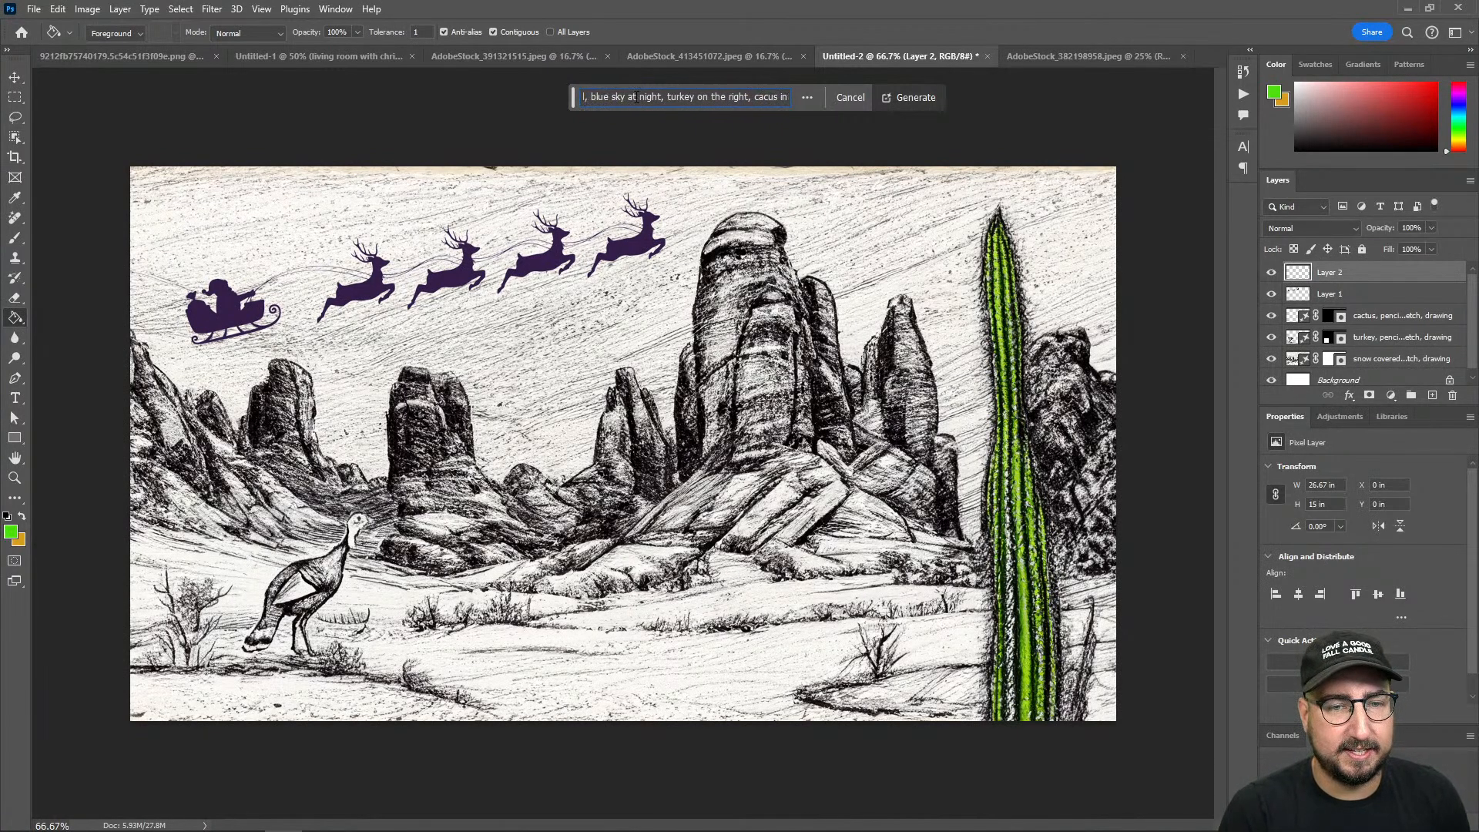
text(, santa)
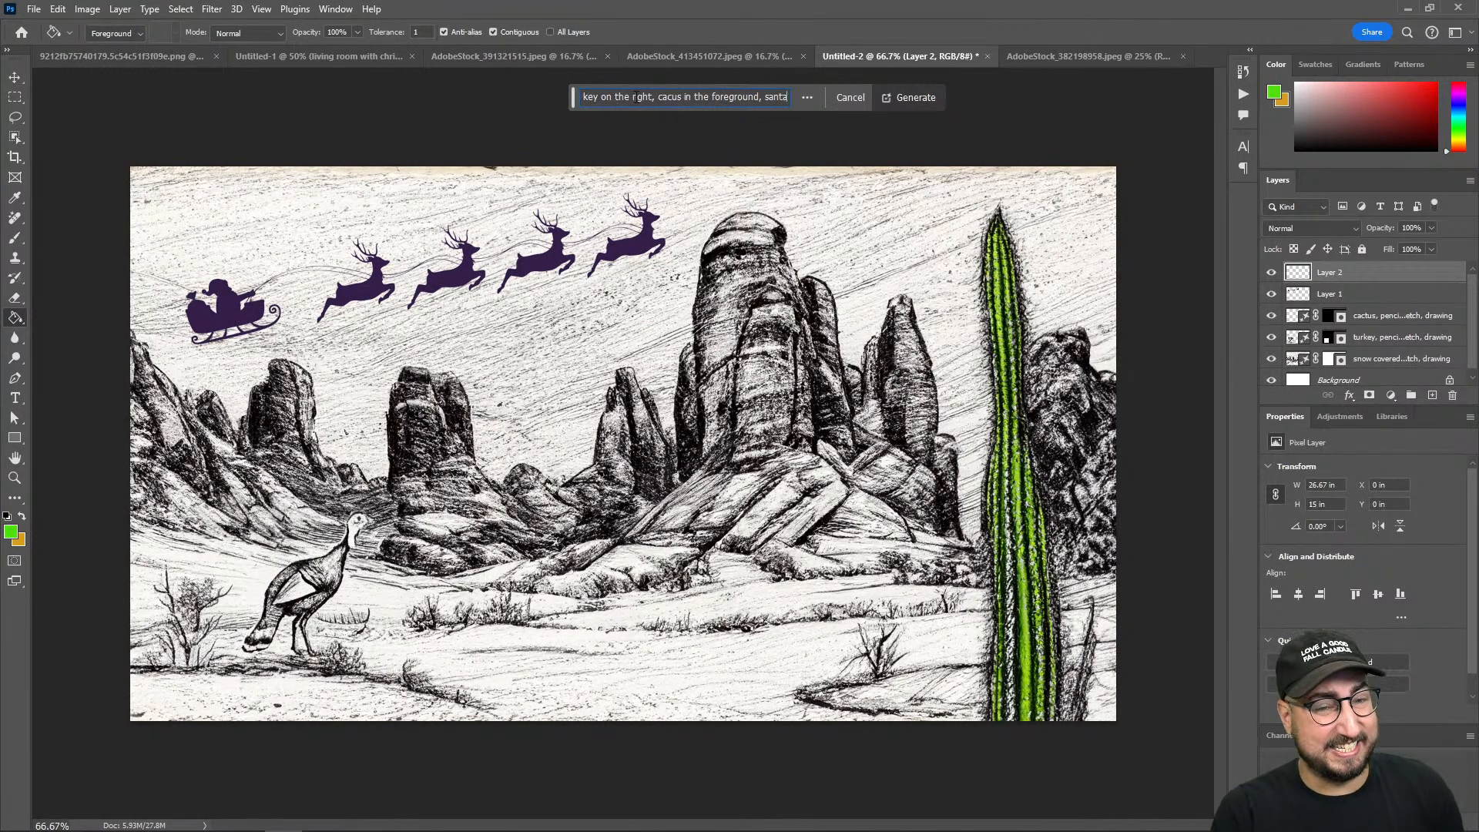
text( in a sleigh)
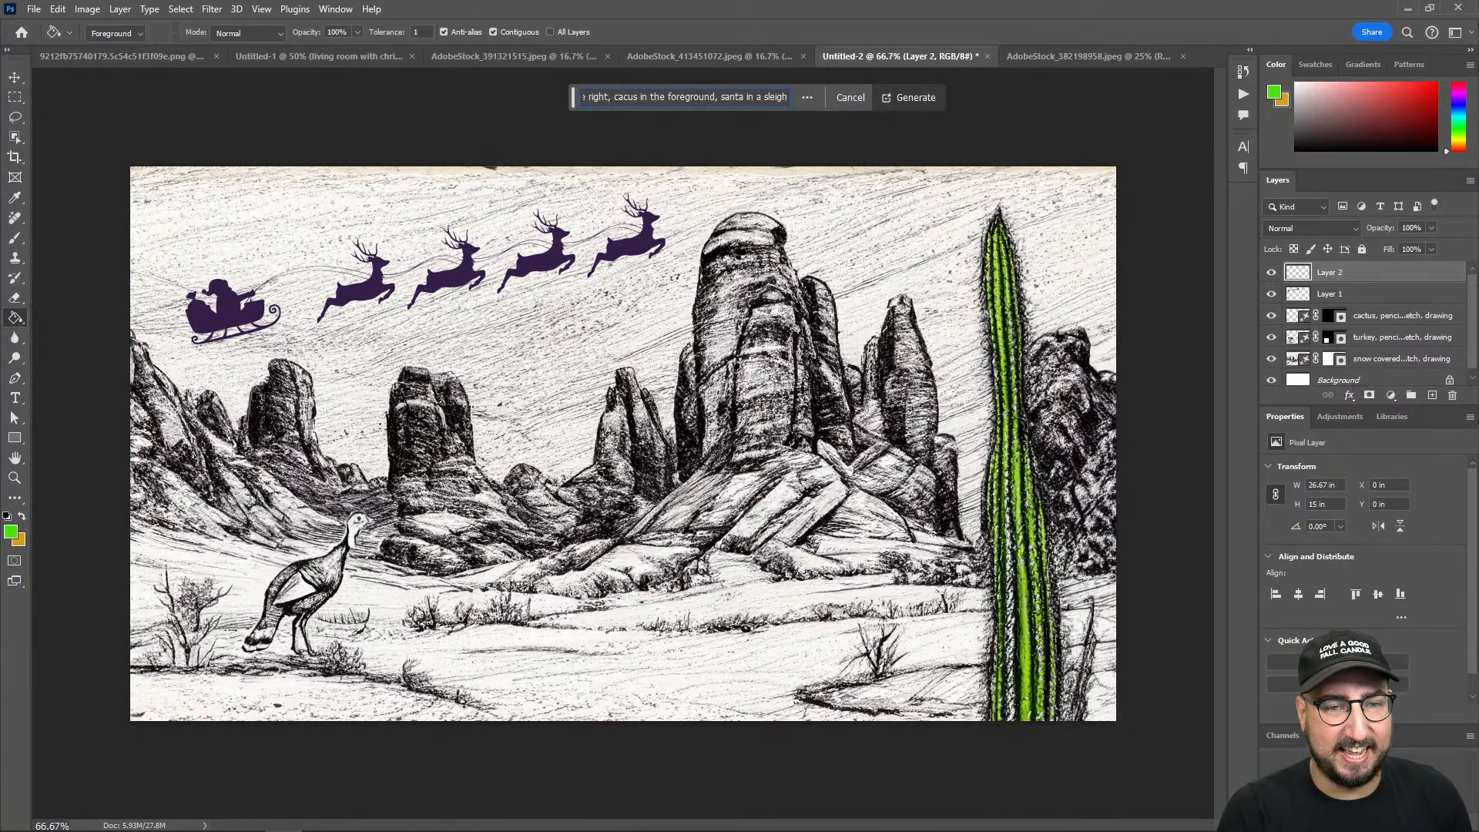
text( with reindeer)
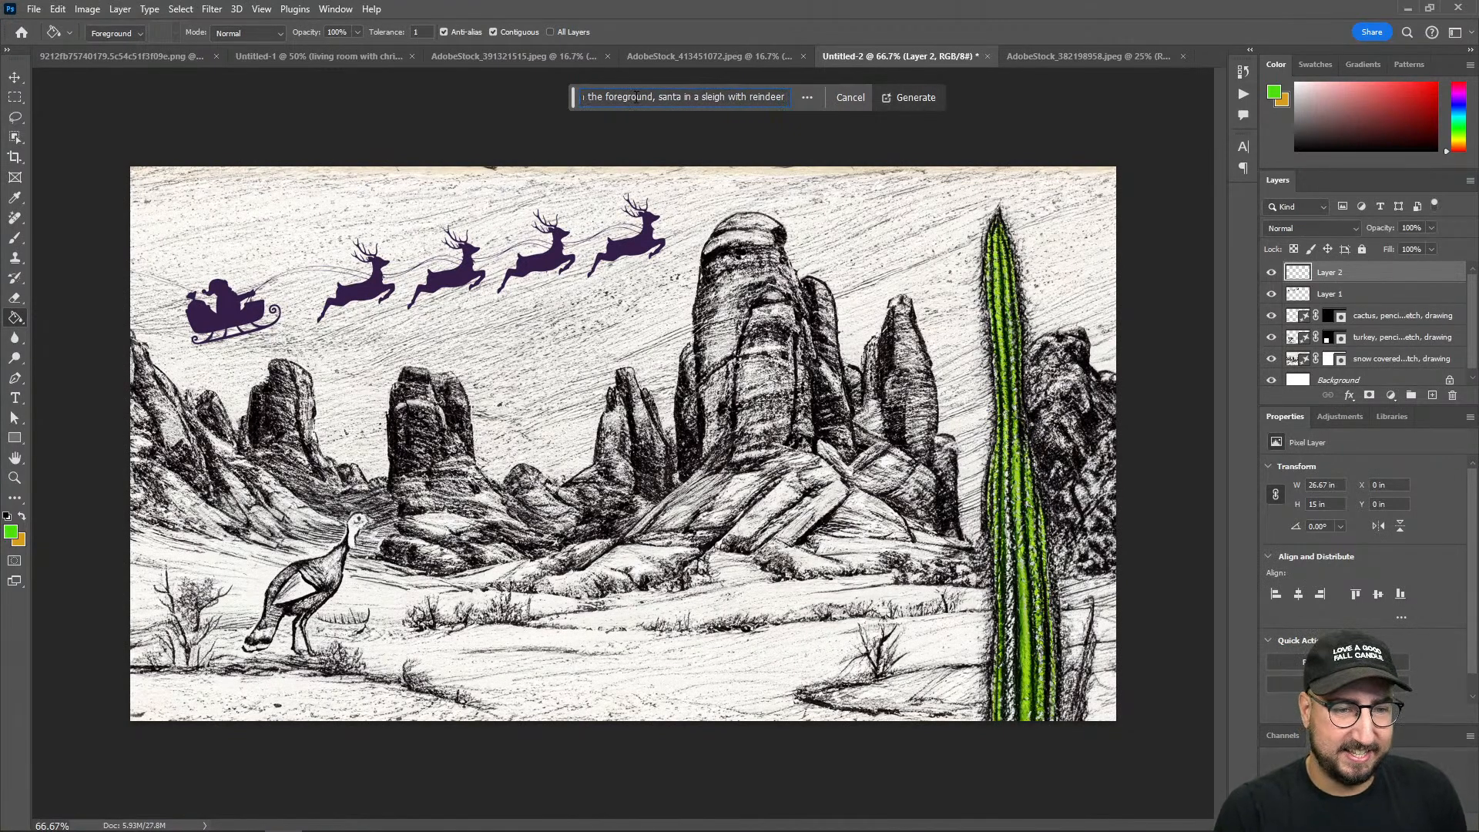
text( in)
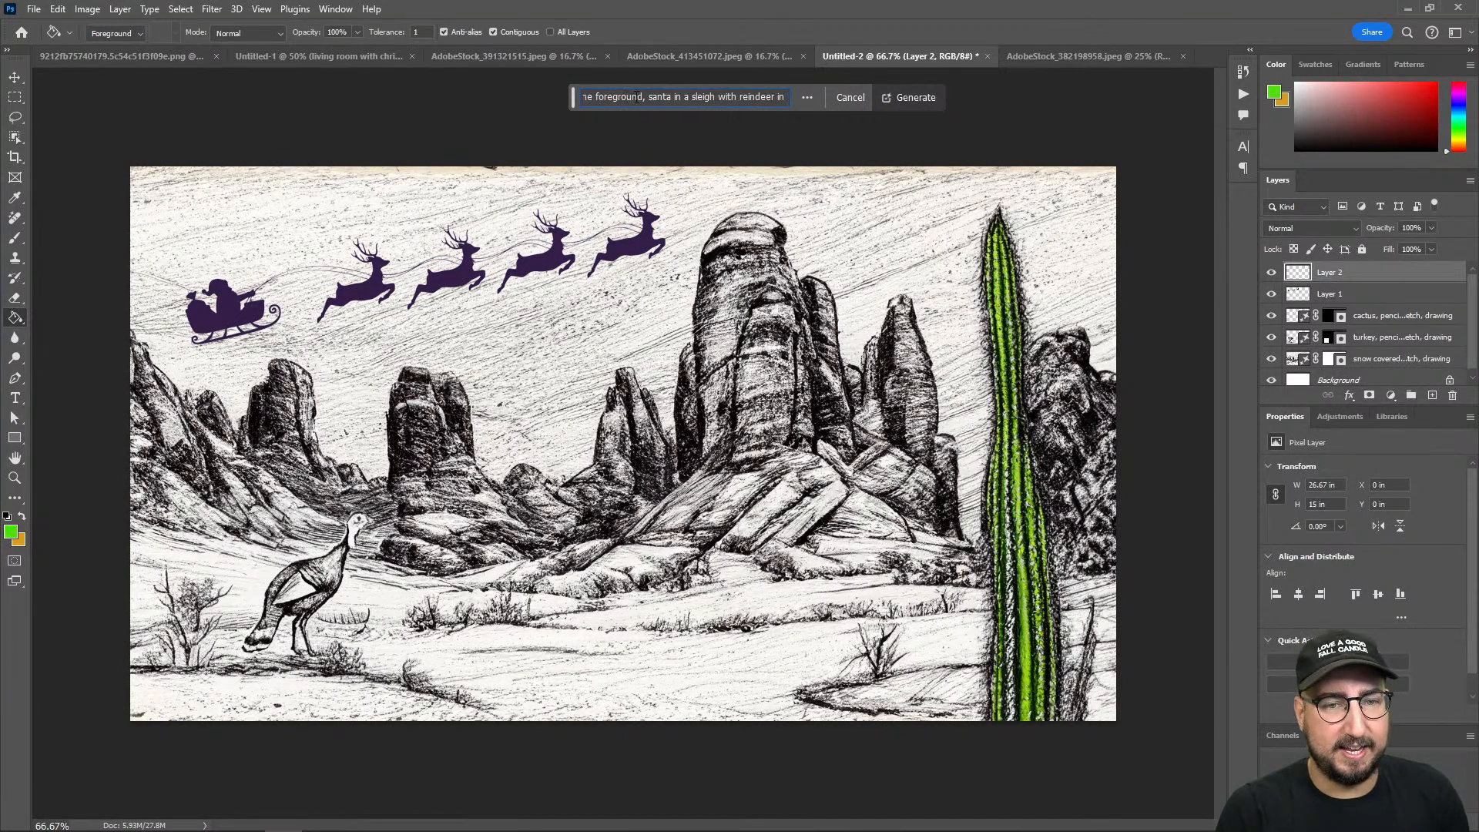
text( the top right sky.)
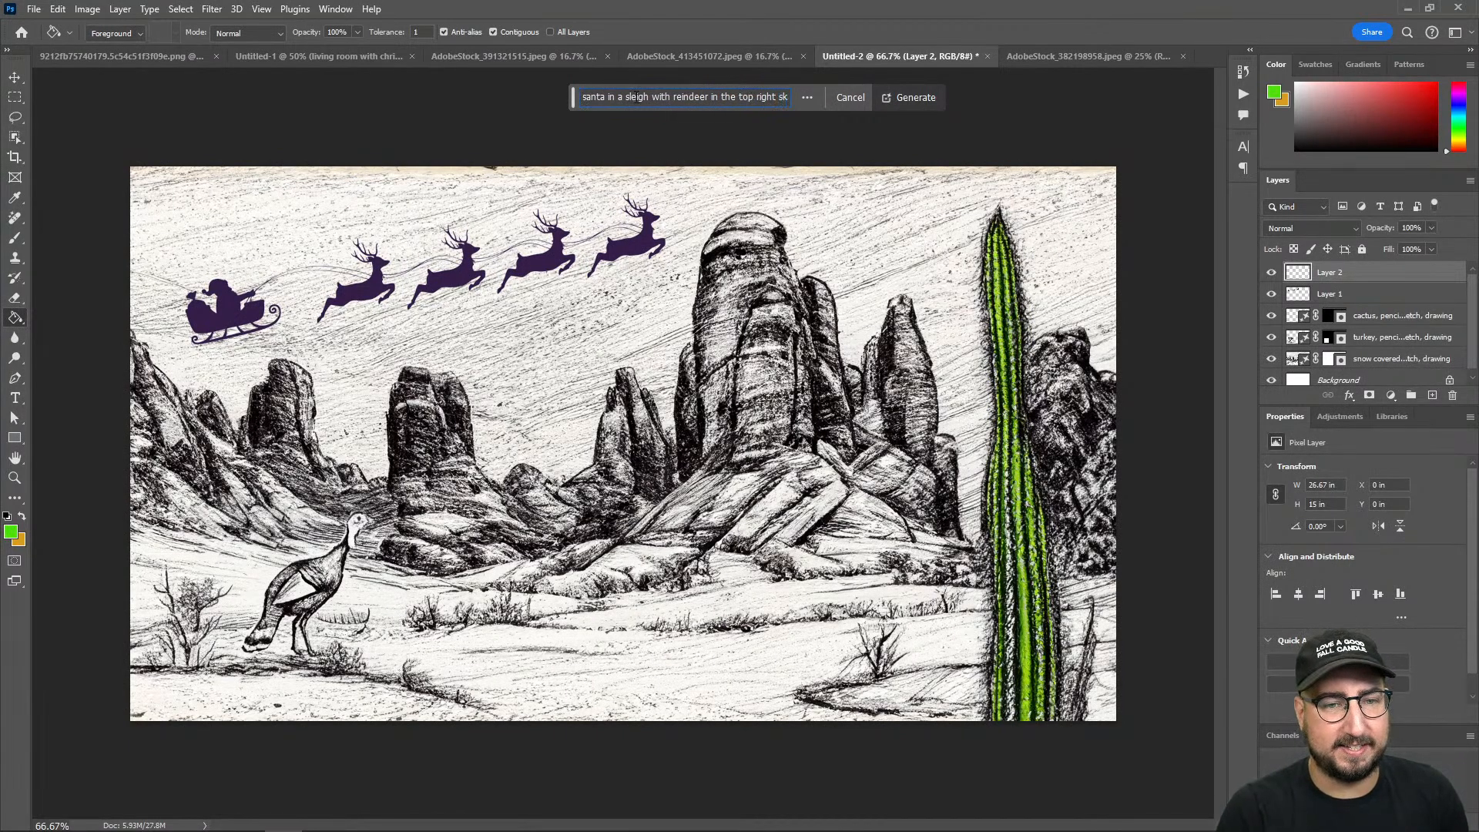
key(ctrl+a)
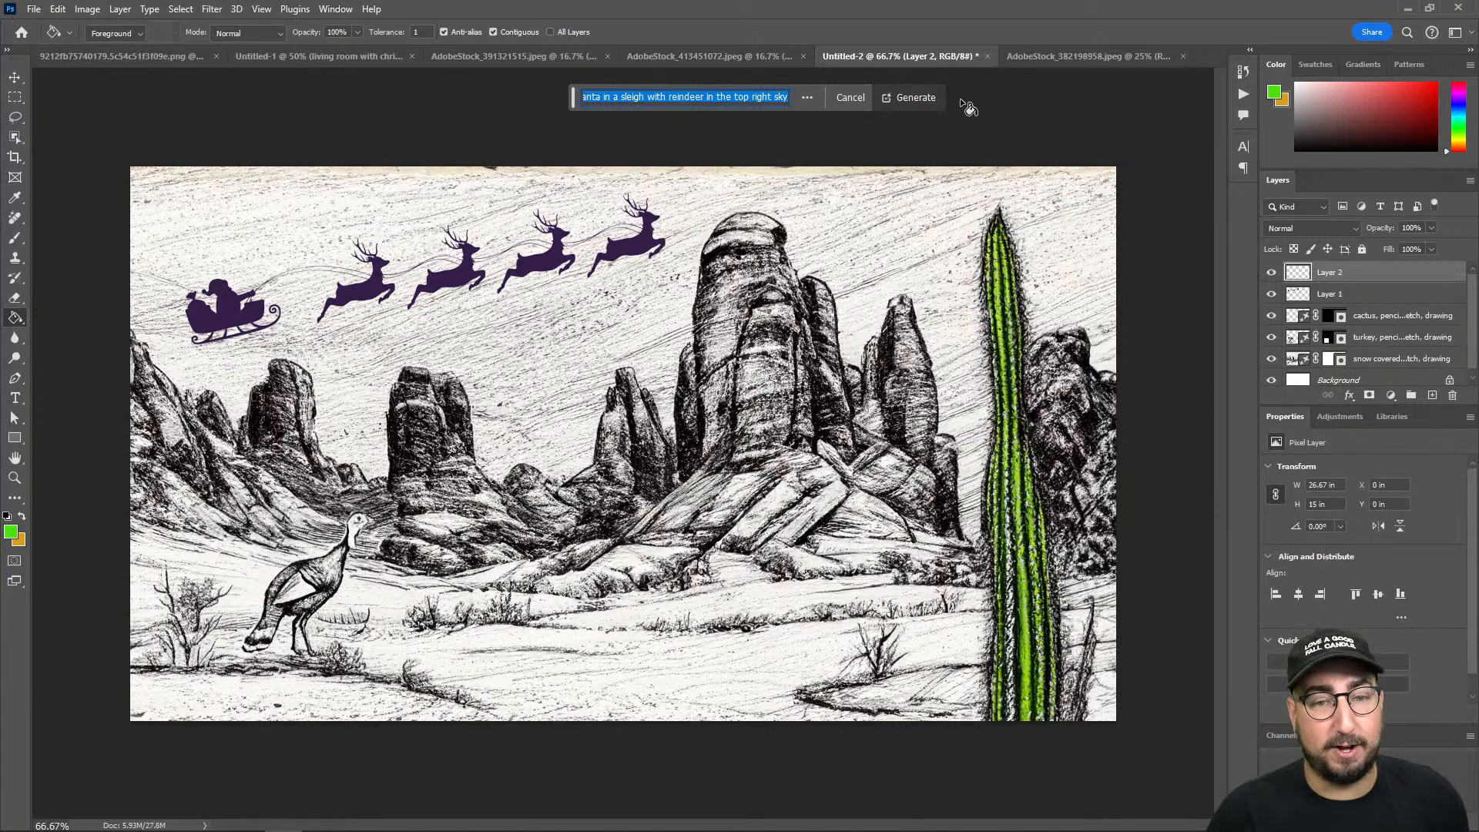
click(894, 95)
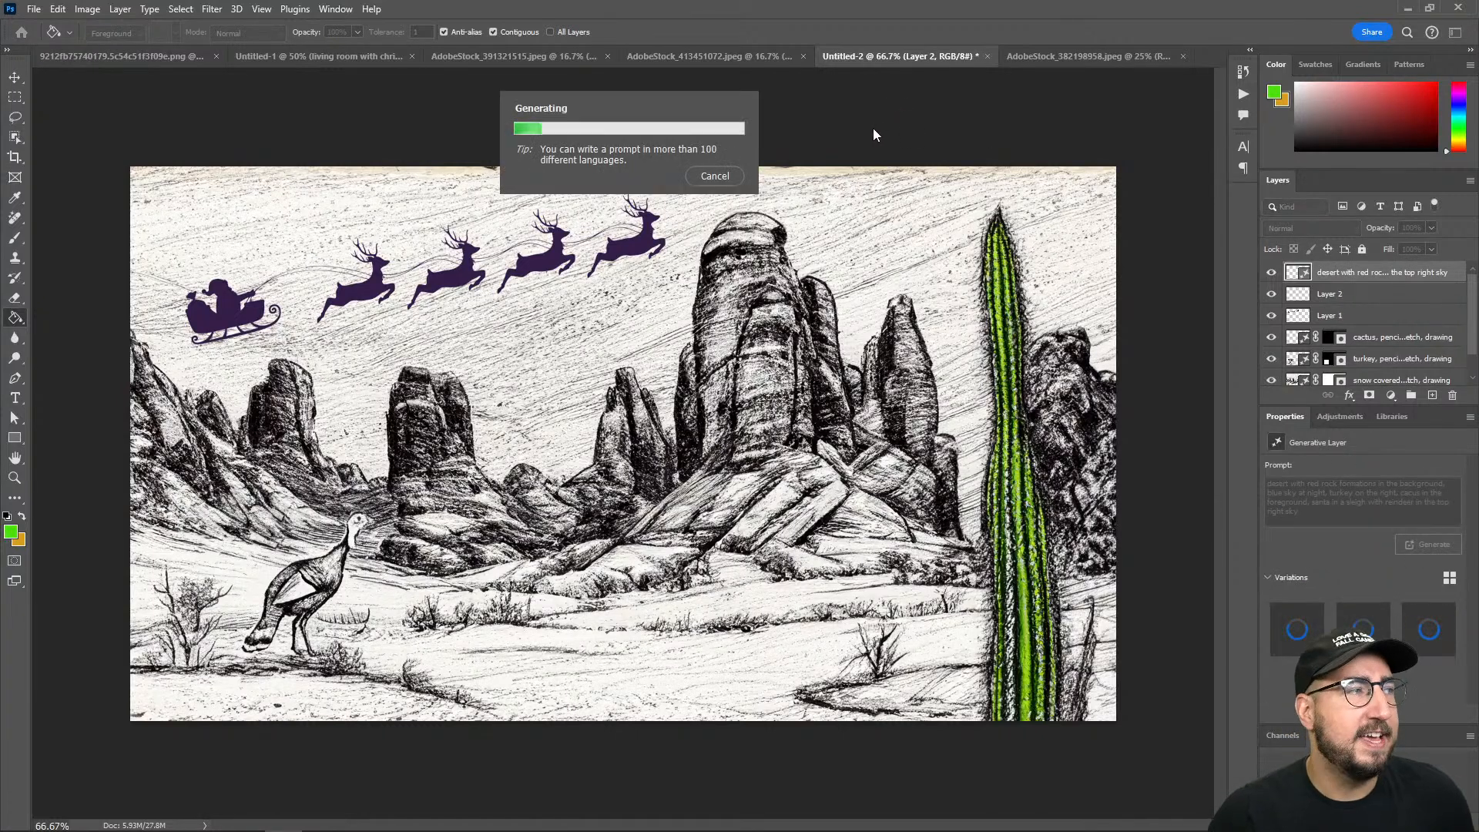
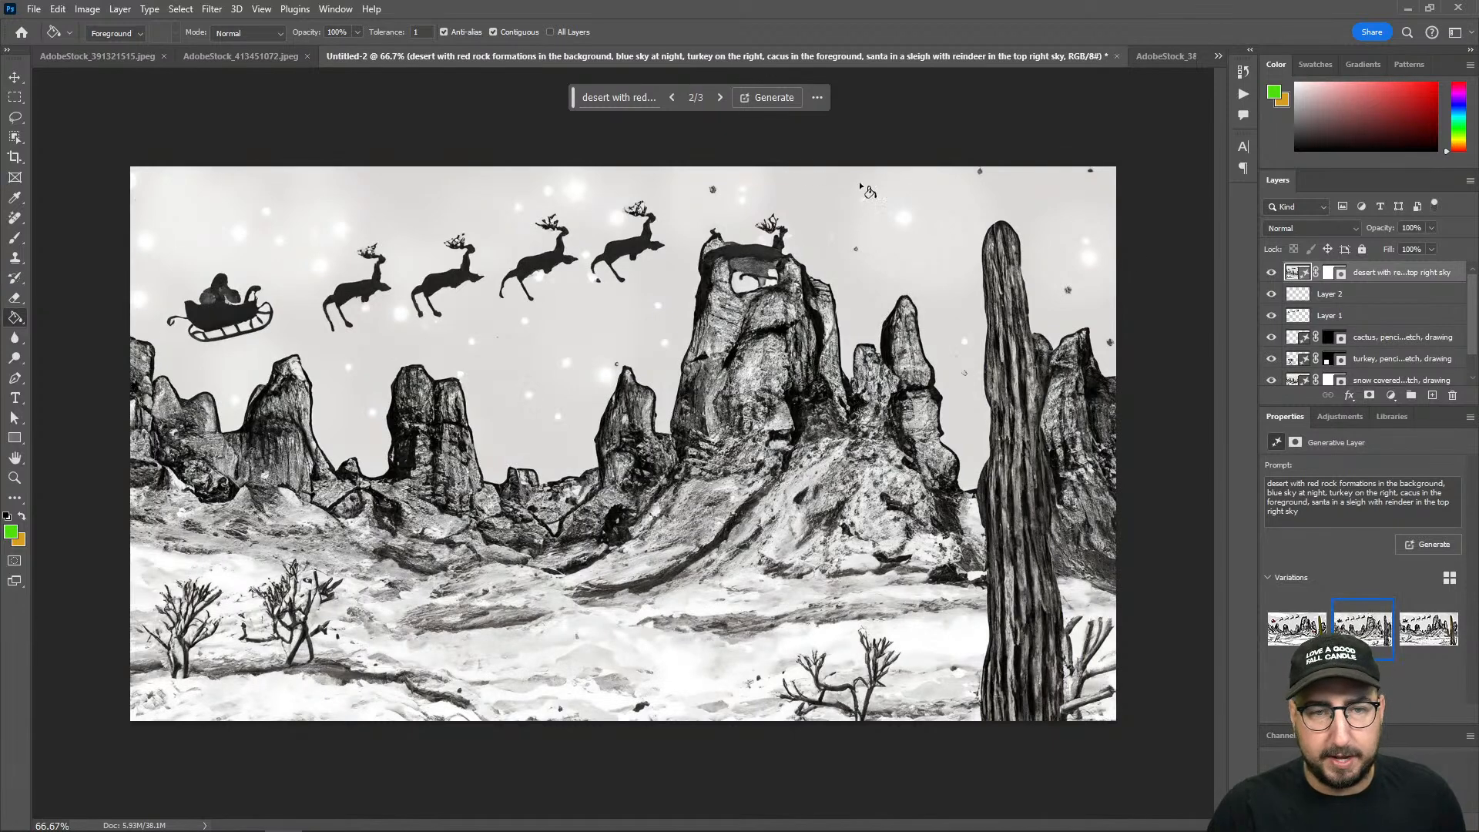
Step: Compare the second and third generated variations of the desert scene, then hide the generated layer to reveal the original sketch
click(718, 97)
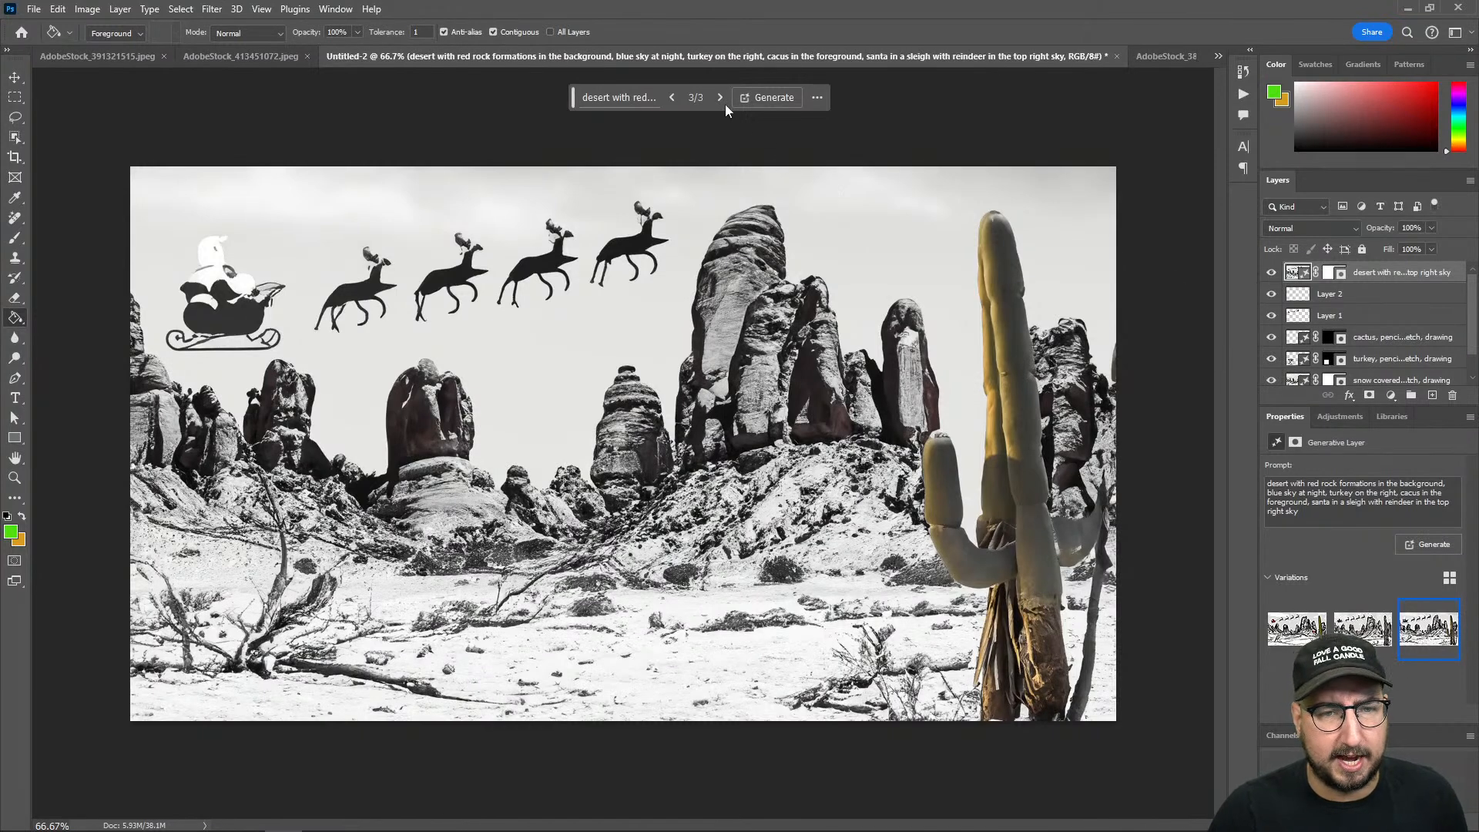
click(674, 96)
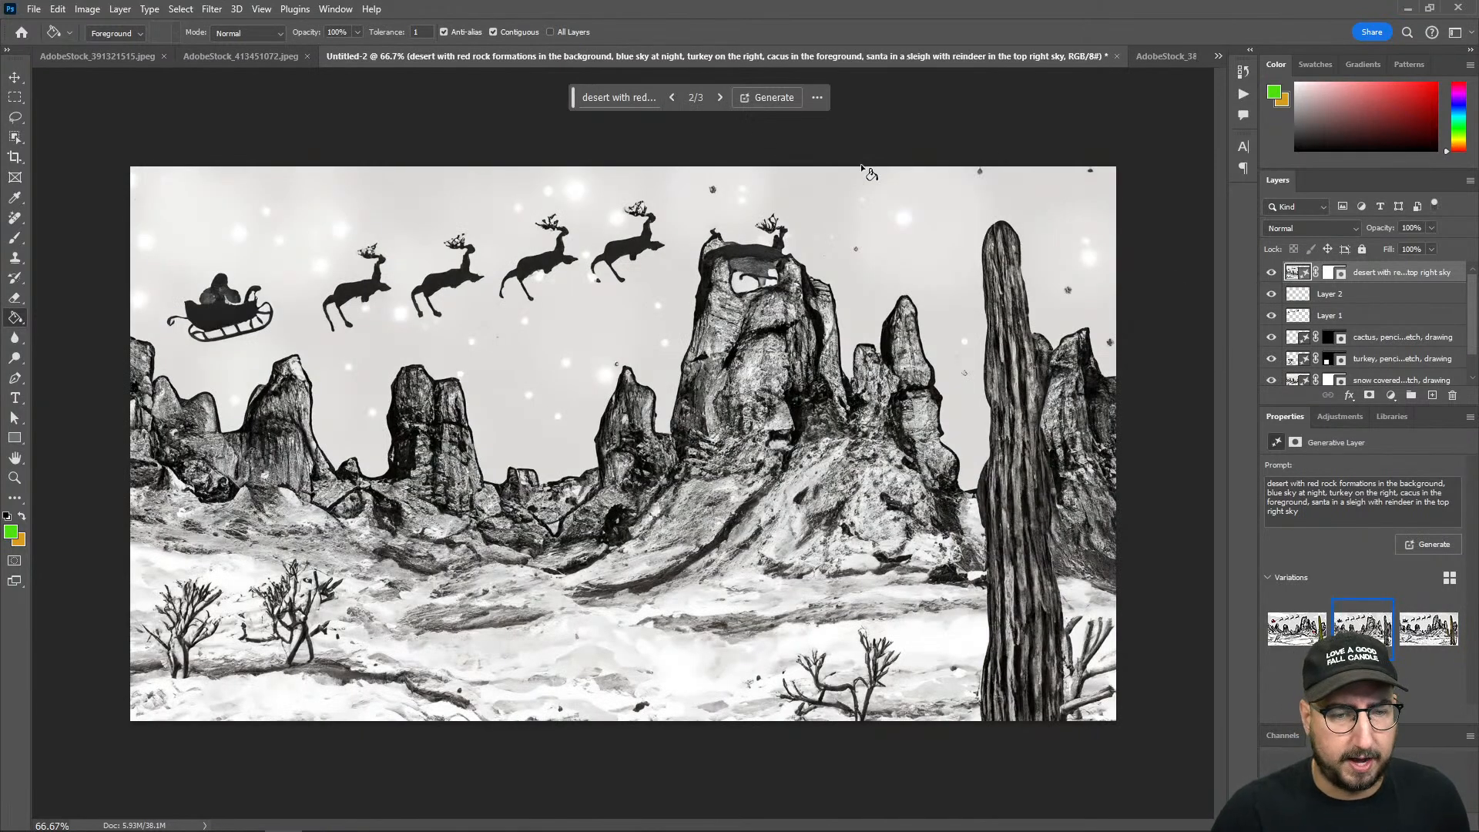
click(1271, 273)
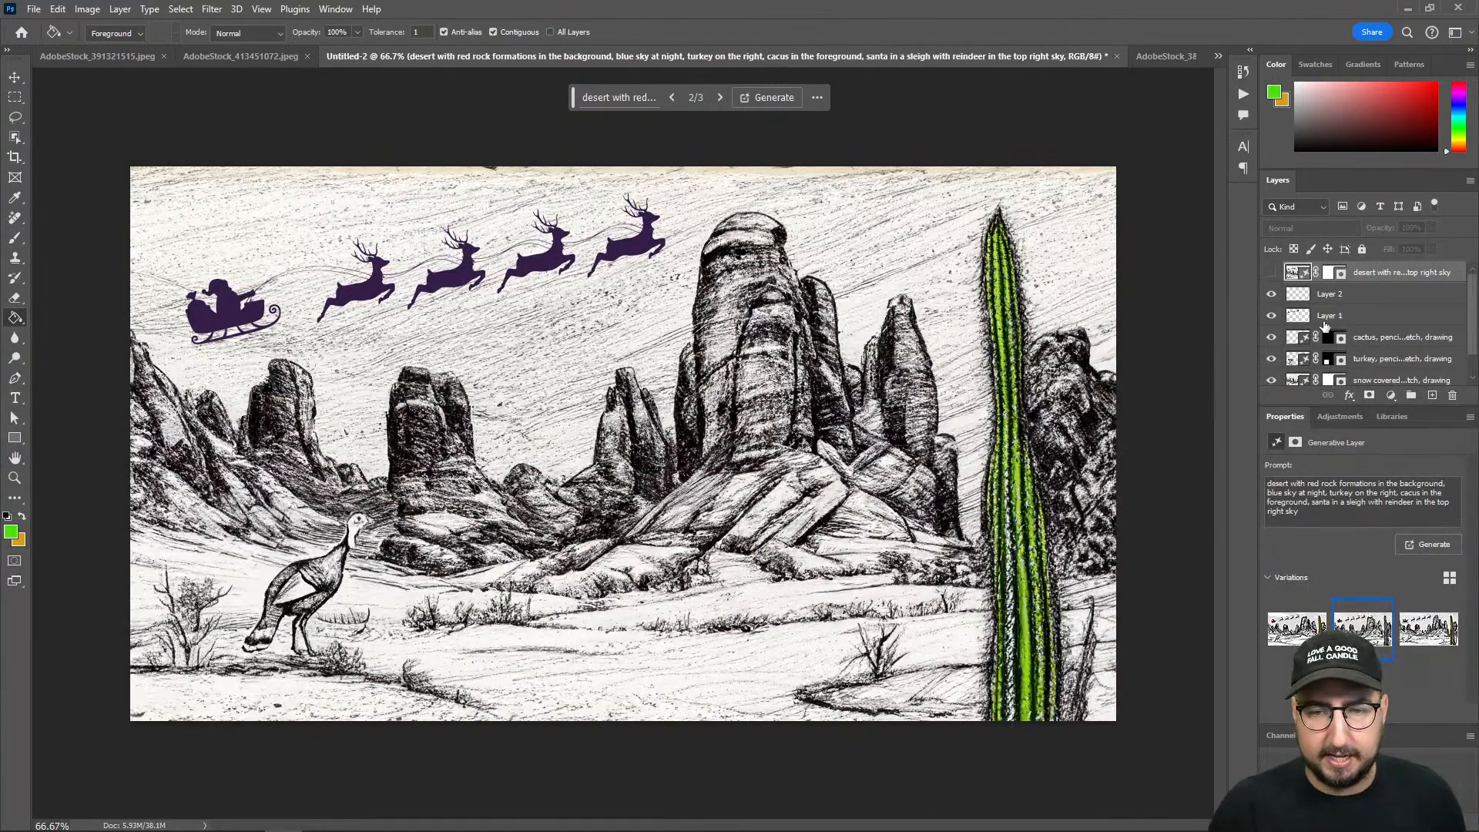
Step: Add a new empty layer directly above the sleigh and reindeer layer
click(1347, 322)
key(ctrl+shift+n)
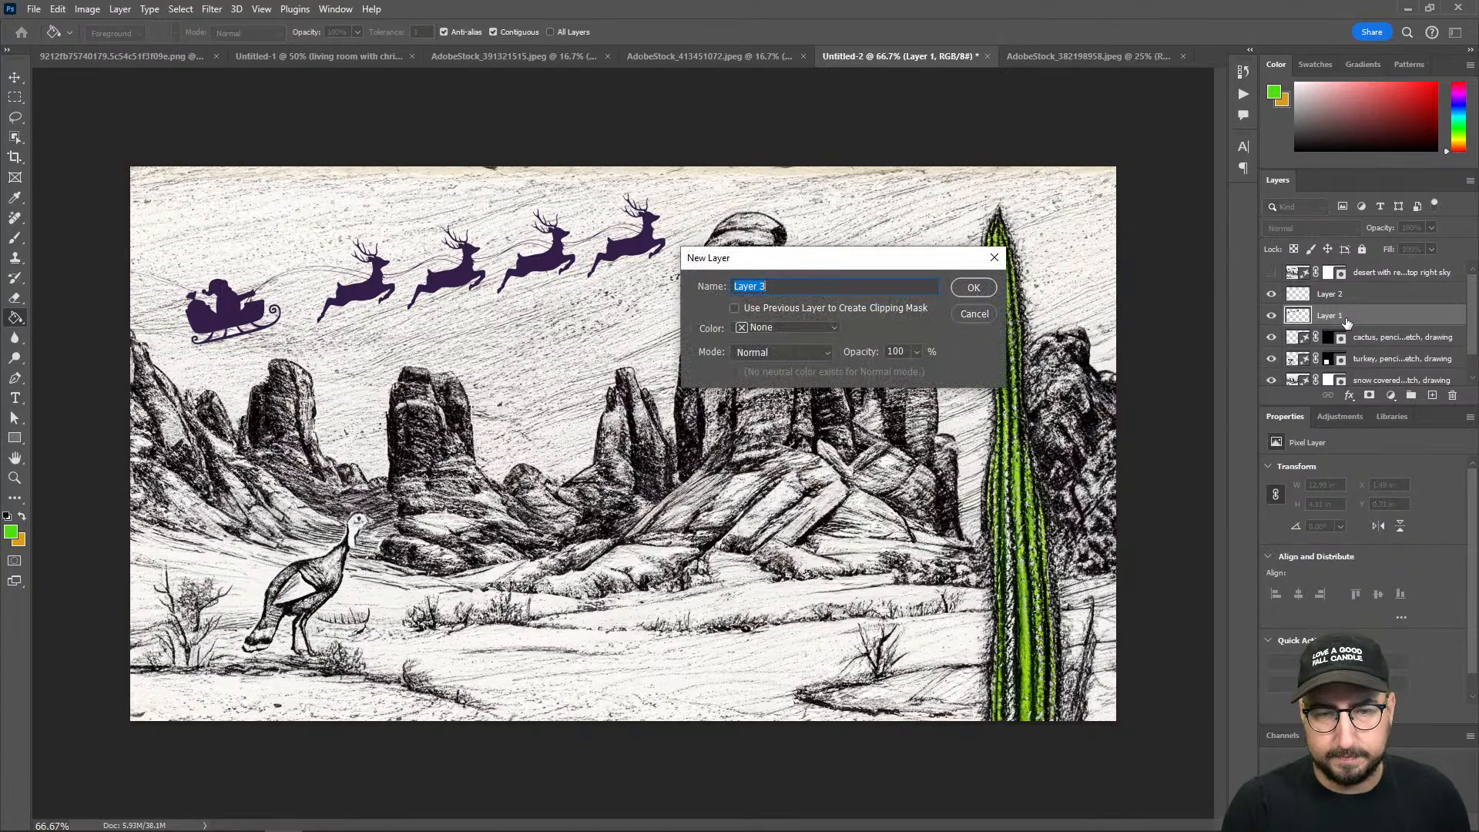
key(Return)
Step: Set the new layer's blend mode to Multiply and paint all the rock formations golden orange with a 100-pixel brush
key(b)
key(x)
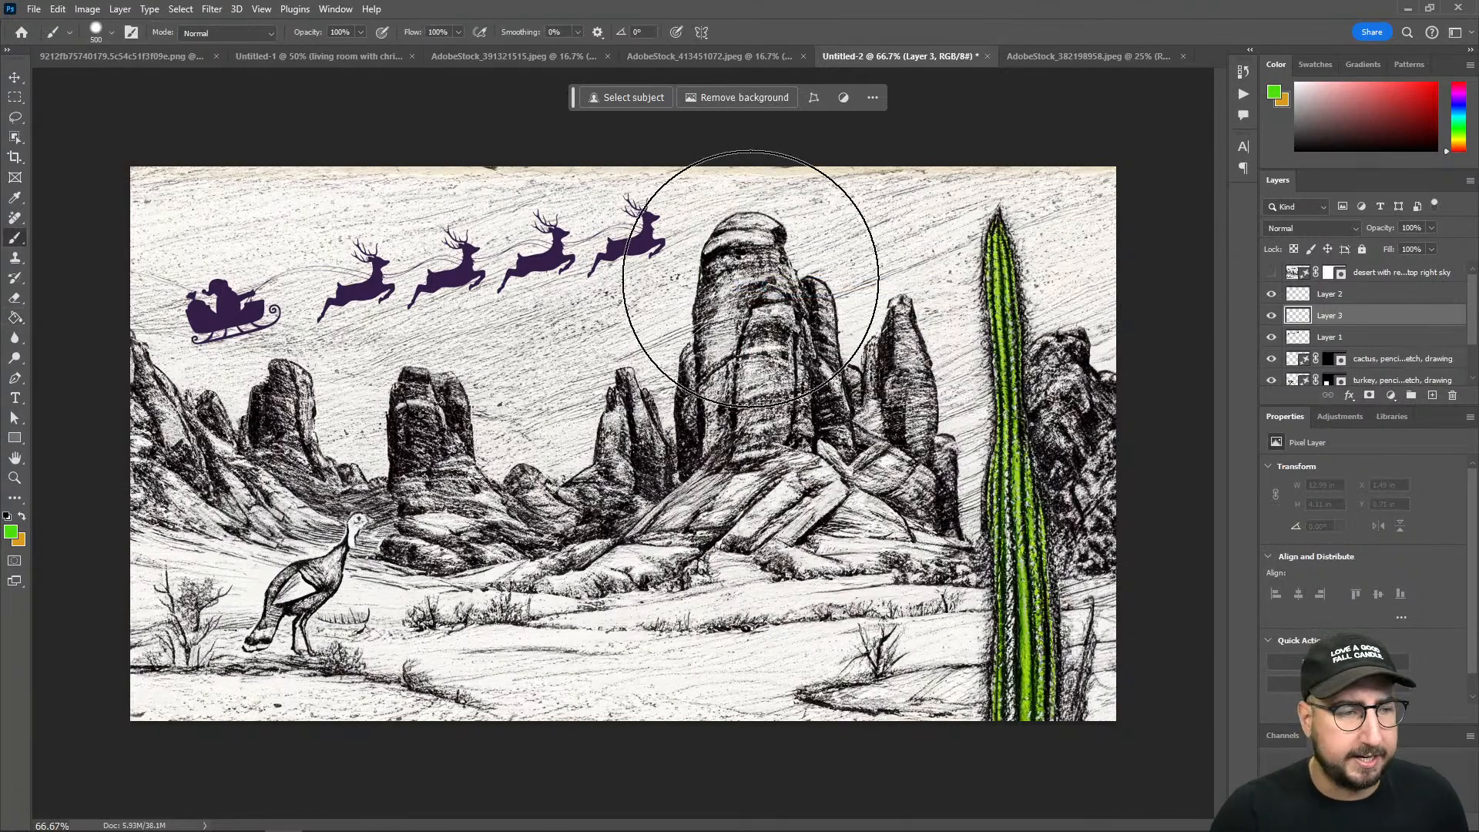
key(bracketleft)
key(bracketleft)
key(bracketleft)
key(bracketleft)
key(bracketleft)
key(bracketleft)
key(bracketleft)
key(bracketleft)
key(bracketleft)
key(bracketleft)
key(bracketleft)
key(bracketleft)
key(bracketleft)
key(bracketleft)
key(bracketleft)
key(bracketleft)
key(bracketleft)
key(bracketleft)
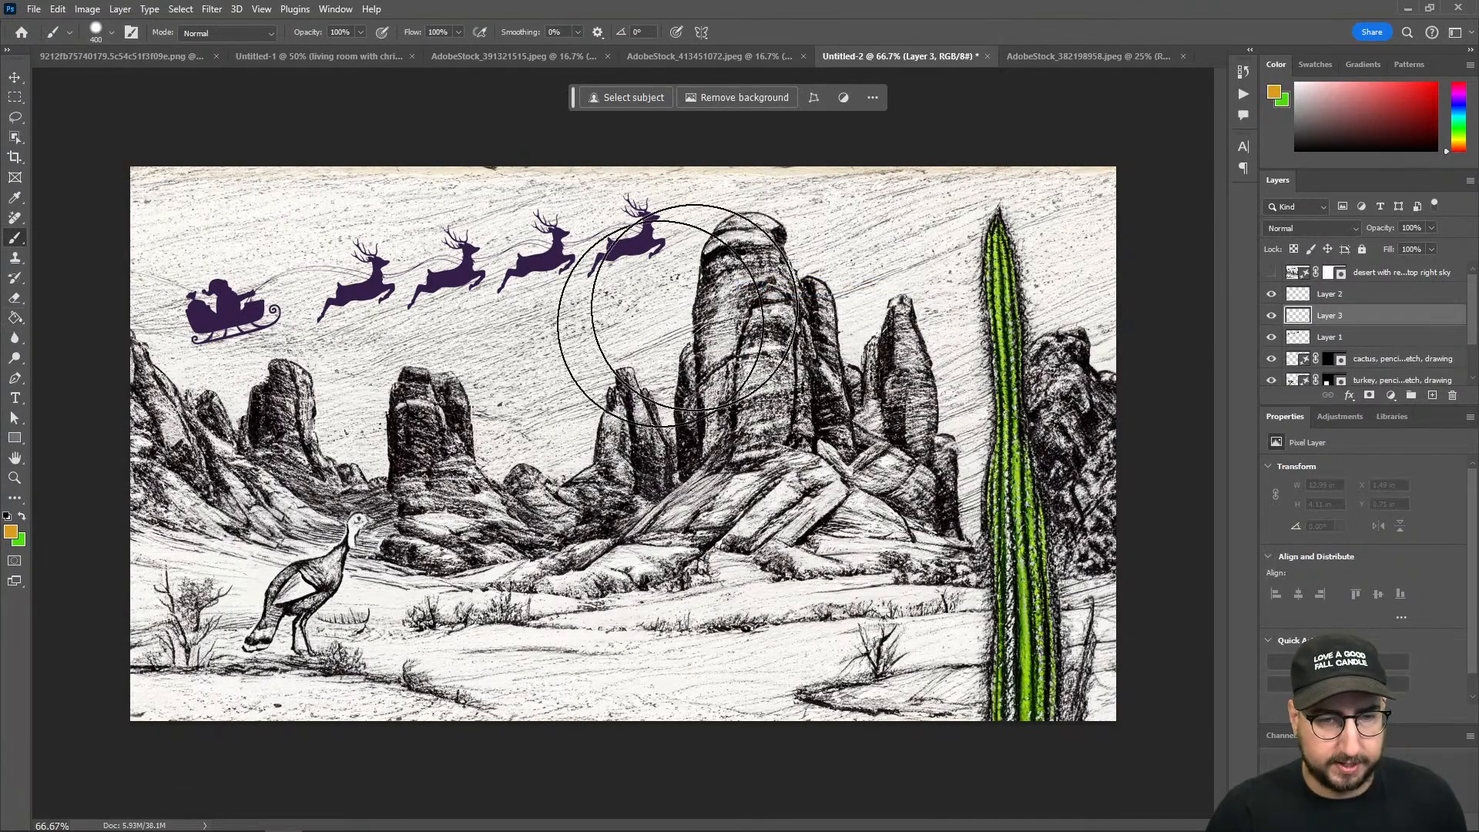
click(1280, 295)
mouse_move(738, 259)
mouse_down()
mouse_move(735, 235)
mouse_move(720, 393)
mouse_move(744, 285)
mouse_move(811, 320)
mouse_move(801, 454)
mouse_move(886, 408)
mouse_move(908, 373)
mouse_move(870, 533)
mouse_move(640, 566)
mouse_move(778, 497)
mouse_move(840, 508)
mouse_move(432, 508)
mouse_move(416, 396)
mouse_move(495, 528)
mouse_move(441, 532)
mouse_move(354, 493)
mouse_move(238, 386)
mouse_move(183, 392)
mouse_move(183, 516)
mouse_move(146, 482)
mouse_move(194, 486)
mouse_up()
mouse_move(1036, 339)
mouse_down()
mouse_move(1069, 544)
mouse_move(1093, 472)
mouse_move(1073, 378)
mouse_move(1127, 427)
mouse_up()
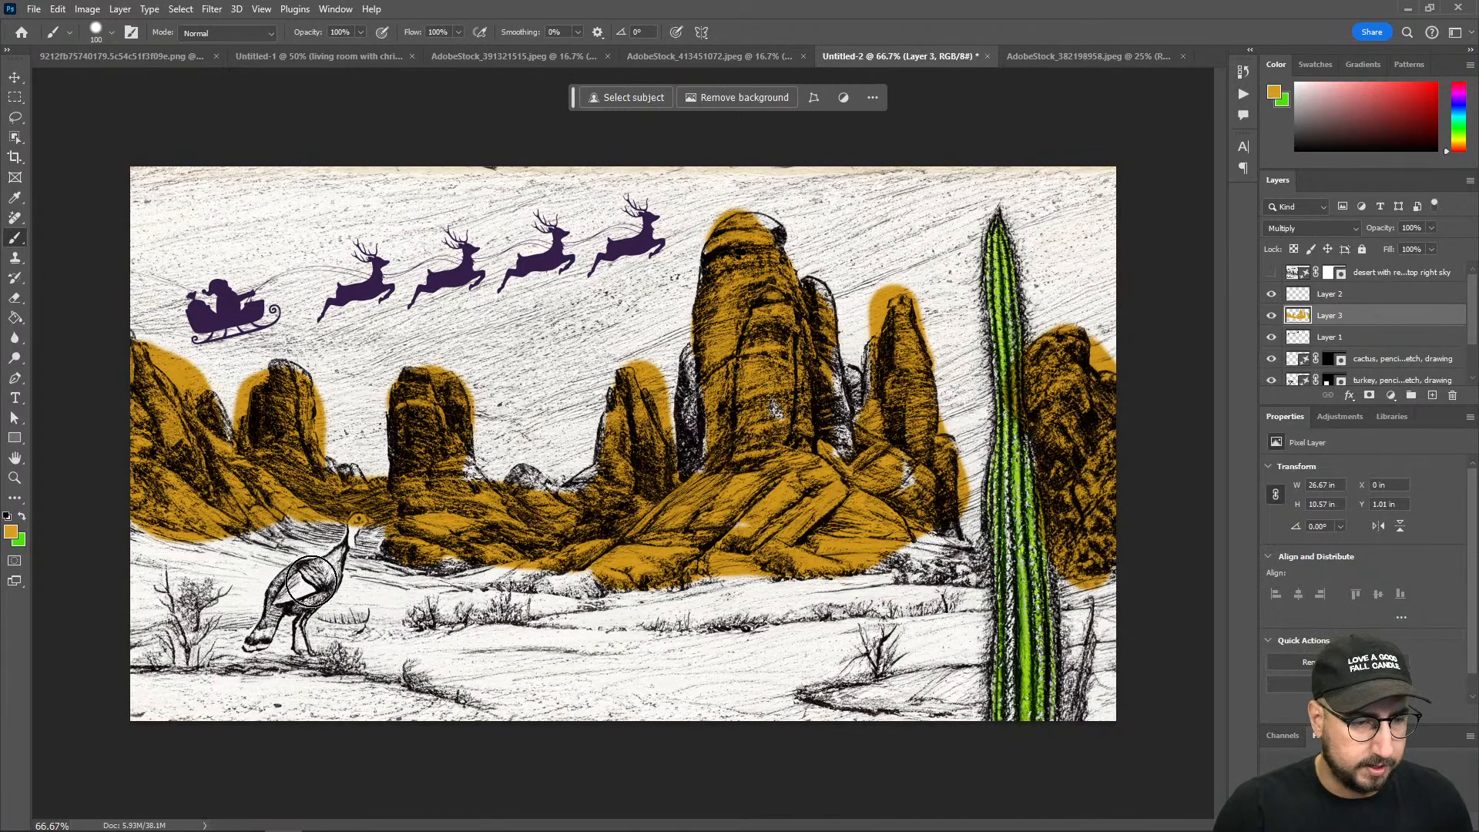
Step: Erase the orange paint from the turkey's head using a smaller eraser
key(z)
click(360, 531)
click(360, 531)
key(e)
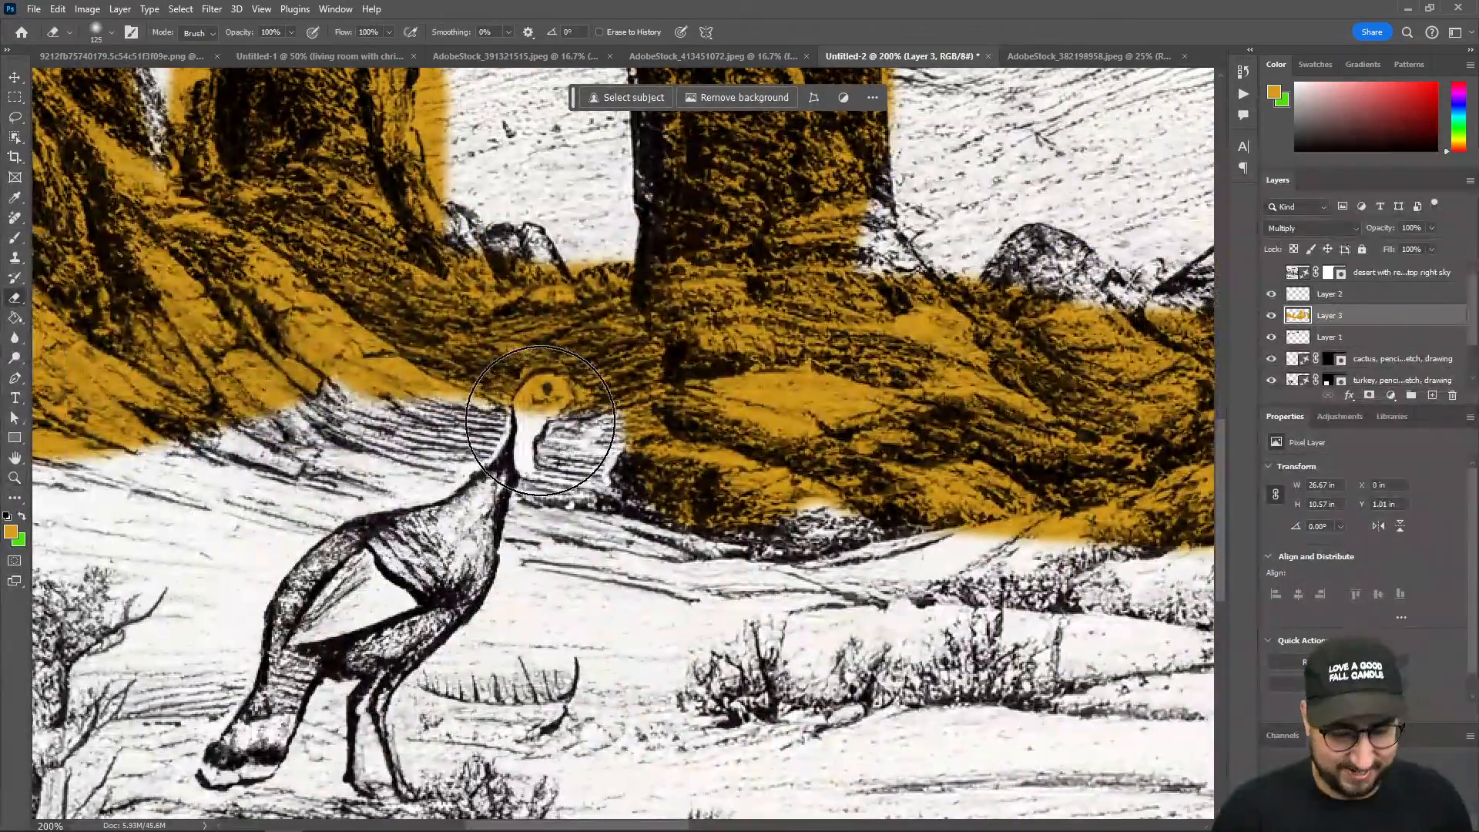
key(bracketleft)
key(bracketleft)
key(bracketleft)
key(bracketleft)
key(bracketleft)
mouse_move(536, 418)
mouse_down()
mouse_move(545, 395)
mouse_move(556, 402)
mouse_up()
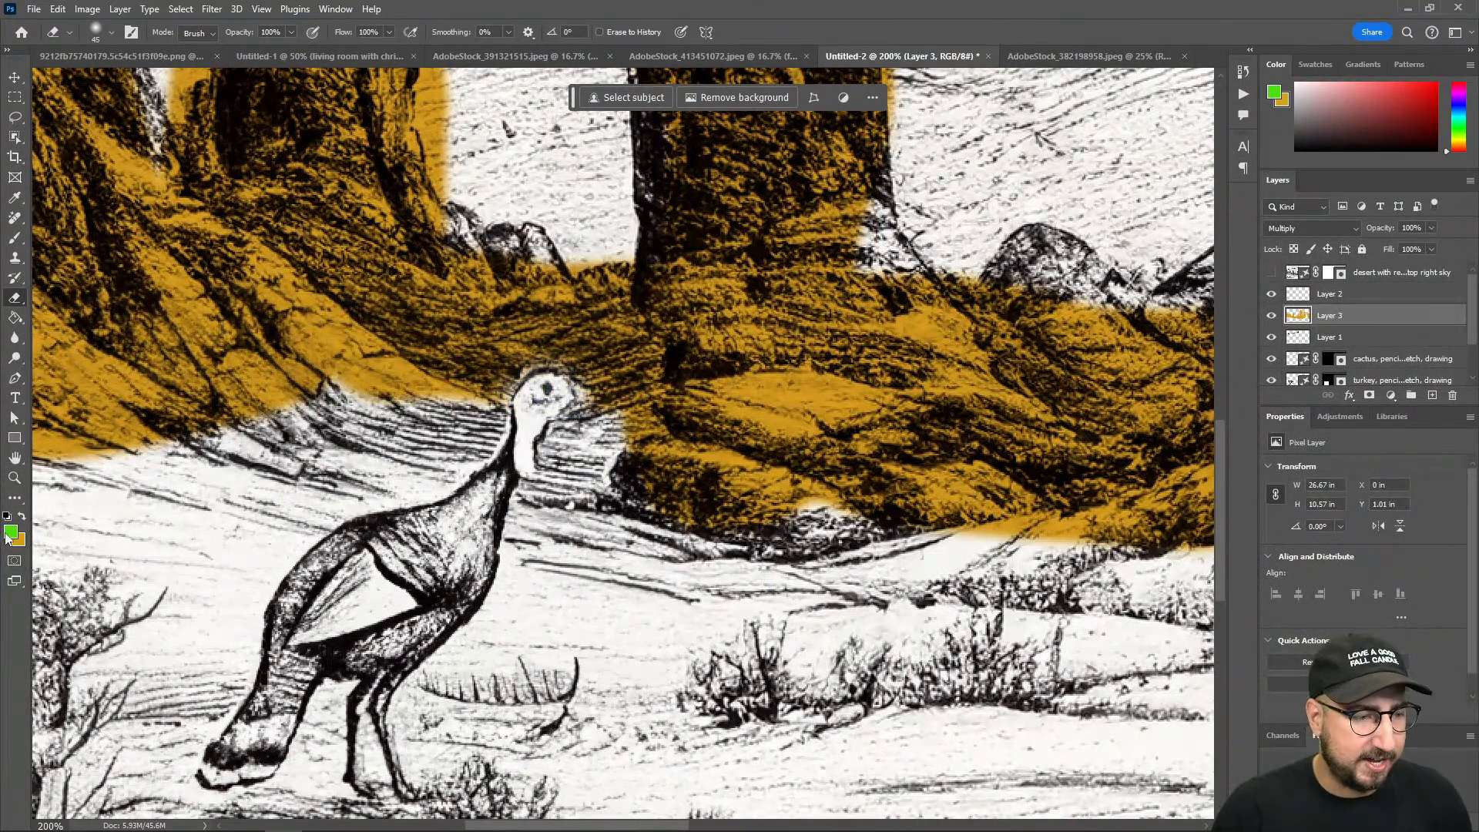
Step: Set the foreground color to red #e00e0e and paint the turkey's head and wattle with a small brush
click(9, 533)
click(425, 215)
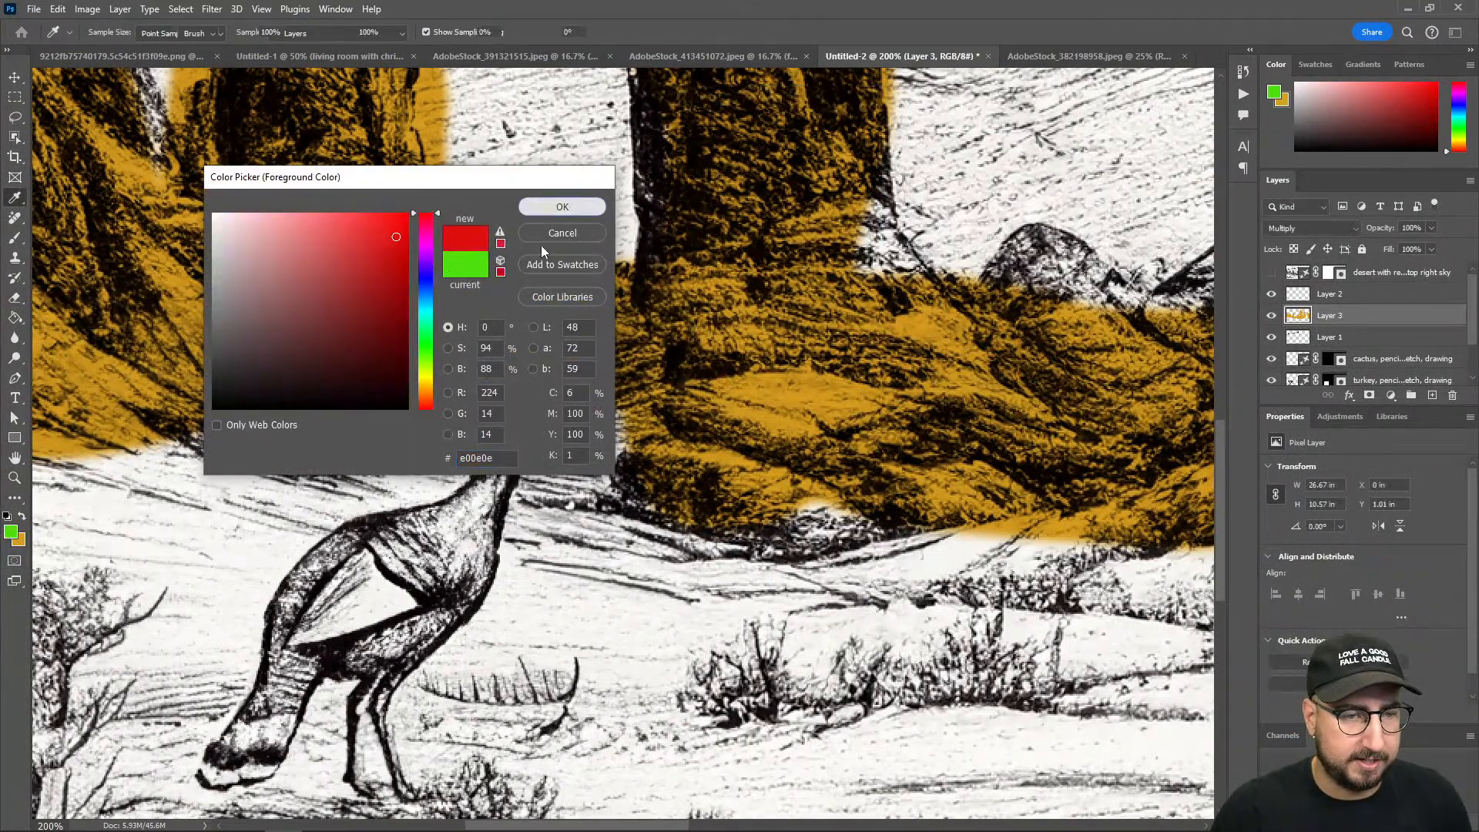
click(545, 210)
key(b)
mouse_move(554, 394)
mouse_down()
mouse_move(530, 415)
mouse_move(530, 473)
mouse_up()
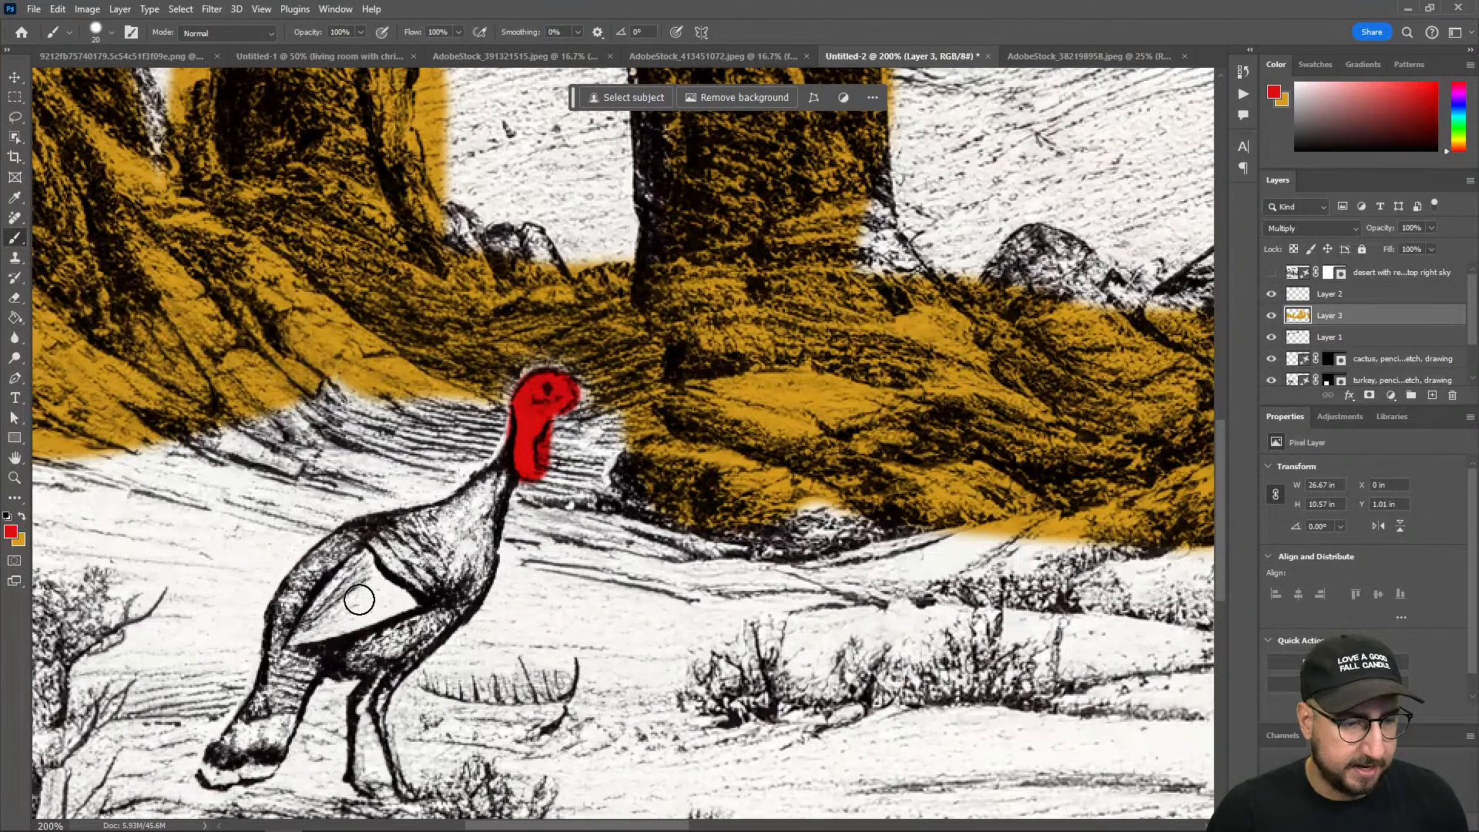
Step: Paint the end of the turkey's tail feathers red
drag(327, 622, 392, 530)
drag(288, 645, 354, 640)
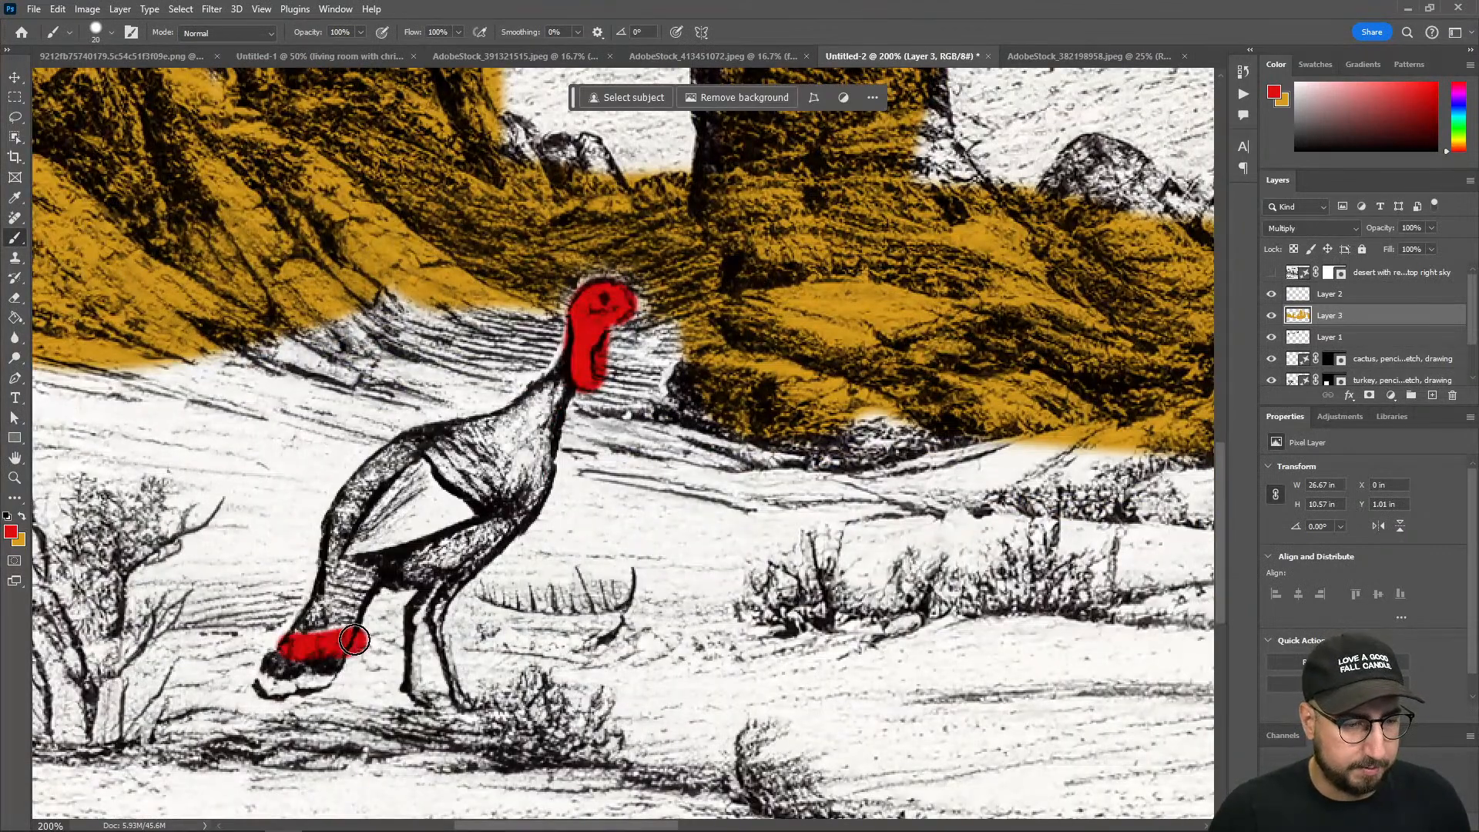
drag(266, 676, 312, 681)
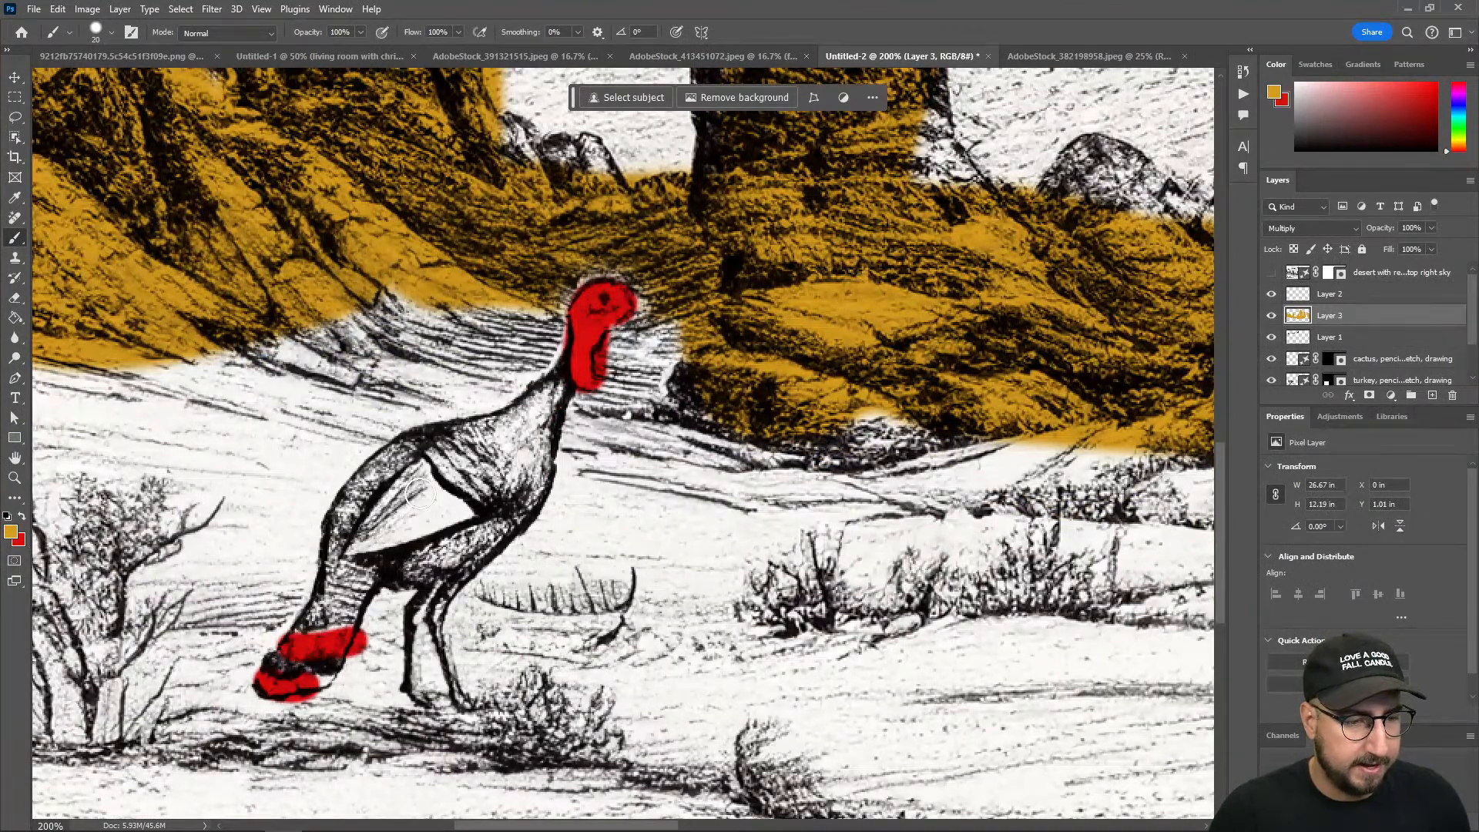
Step: Set the foreground color to dark brown and paint the turkey's body, wing and upper tail
click(10, 531)
click(403, 339)
click(548, 210)
mouse_move(556, 389)
mouse_down()
mouse_move(484, 446)
mouse_move(425, 449)
mouse_move(357, 488)
mouse_move(308, 610)
mouse_move(366, 546)
mouse_move(344, 623)
mouse_move(427, 464)
mouse_move(386, 508)
mouse_move(520, 433)
mouse_move(523, 452)
mouse_move(388, 561)
mouse_move(450, 558)
mouse_move(507, 519)
mouse_move(550, 442)
mouse_move(532, 438)
mouse_move(417, 519)
mouse_move(517, 449)
mouse_up()
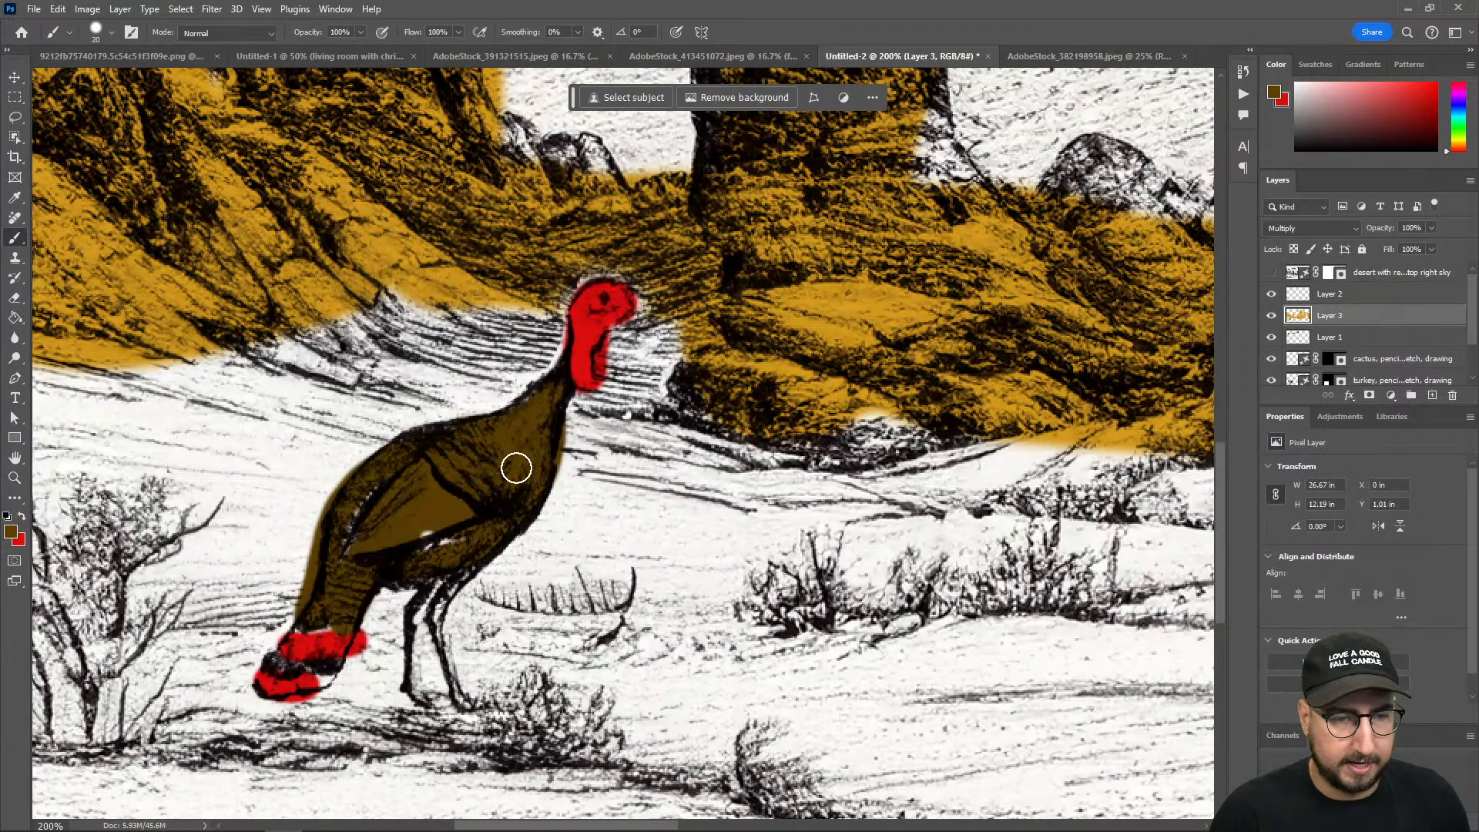
Step: Set the foreground color to dark navy blue #03113d for the sky
key(z)
alt+click(809, 481)
mouse_move(847, 493)
mouse_down()
mouse_move(454, 543)
mouse_move(393, 676)
mouse_move(347, 710)
mouse_up()
drag(594, 627, 771, 645)
alt+click(684, 468)
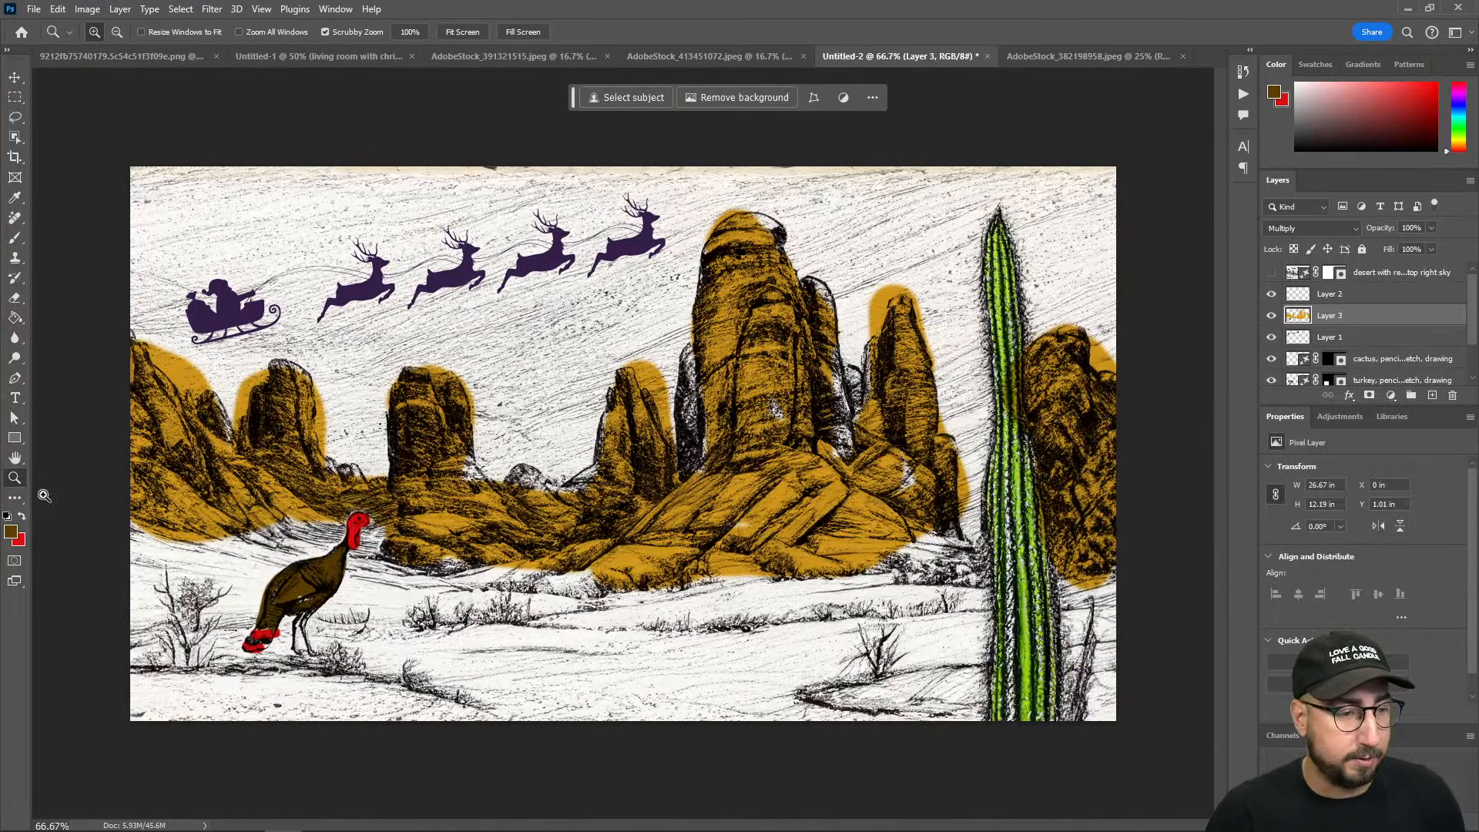
click(12, 534)
click(425, 289)
click(424, 315)
click(419, 251)
click(397, 362)
click(427, 263)
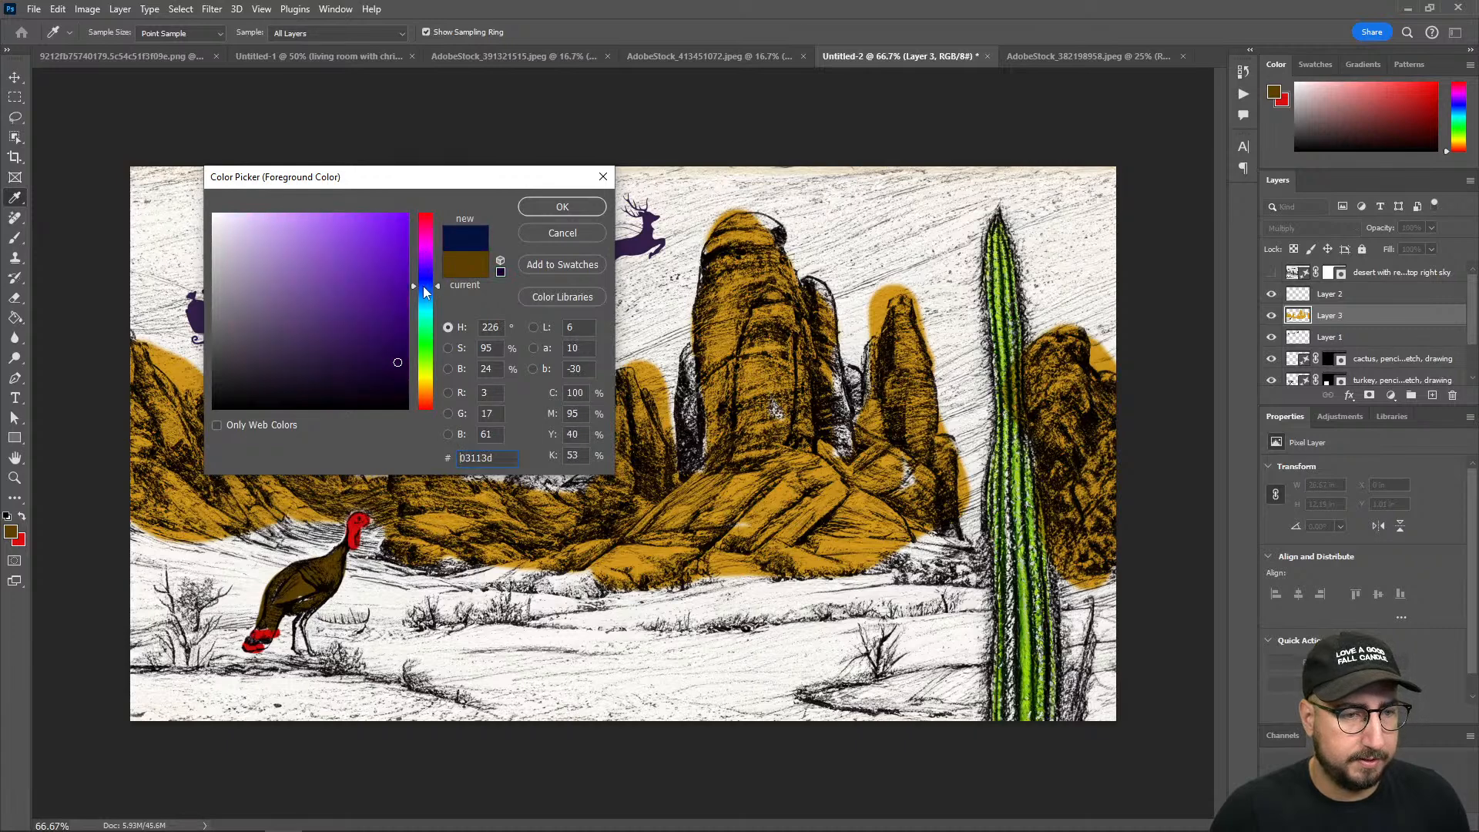
click(563, 207)
Step: Try to paint the sky behind the sleigh dark navy with an enlarged brush, and undo the stroke
key(b)
key(bracketright)
key(bracketright)
key(bracketright)
key(bracketright)
key(bracketright)
key(bracketright)
key(bracketright)
key(bracketright)
drag(236, 217, 107, 188)
key(ctrl+z)
Step: Set the foreground color to light blue #bbe6ff and paint the sky around the sleigh, reindeer and rock formations
click(10, 531)
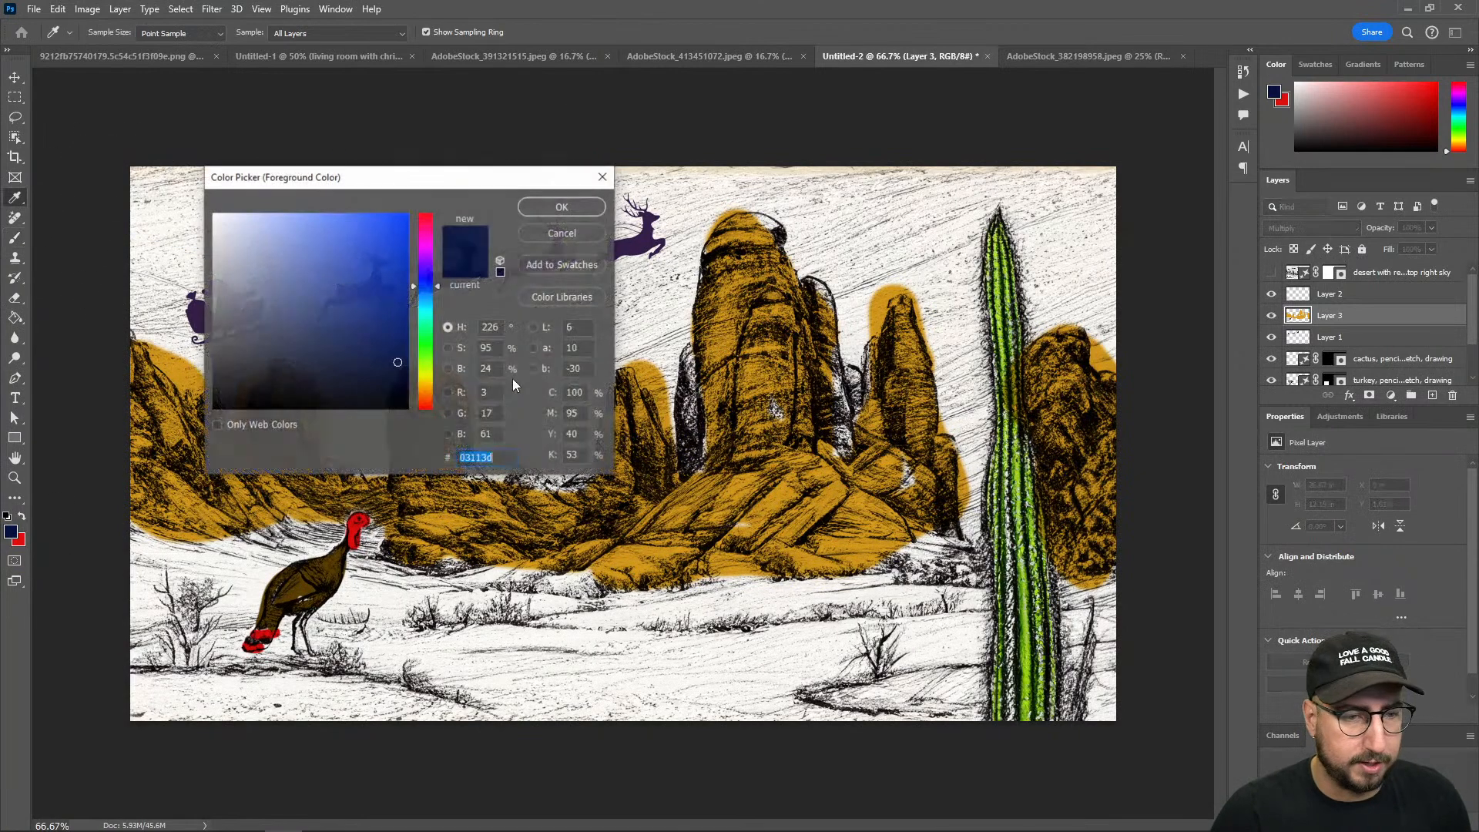
click(425, 299)
click(265, 209)
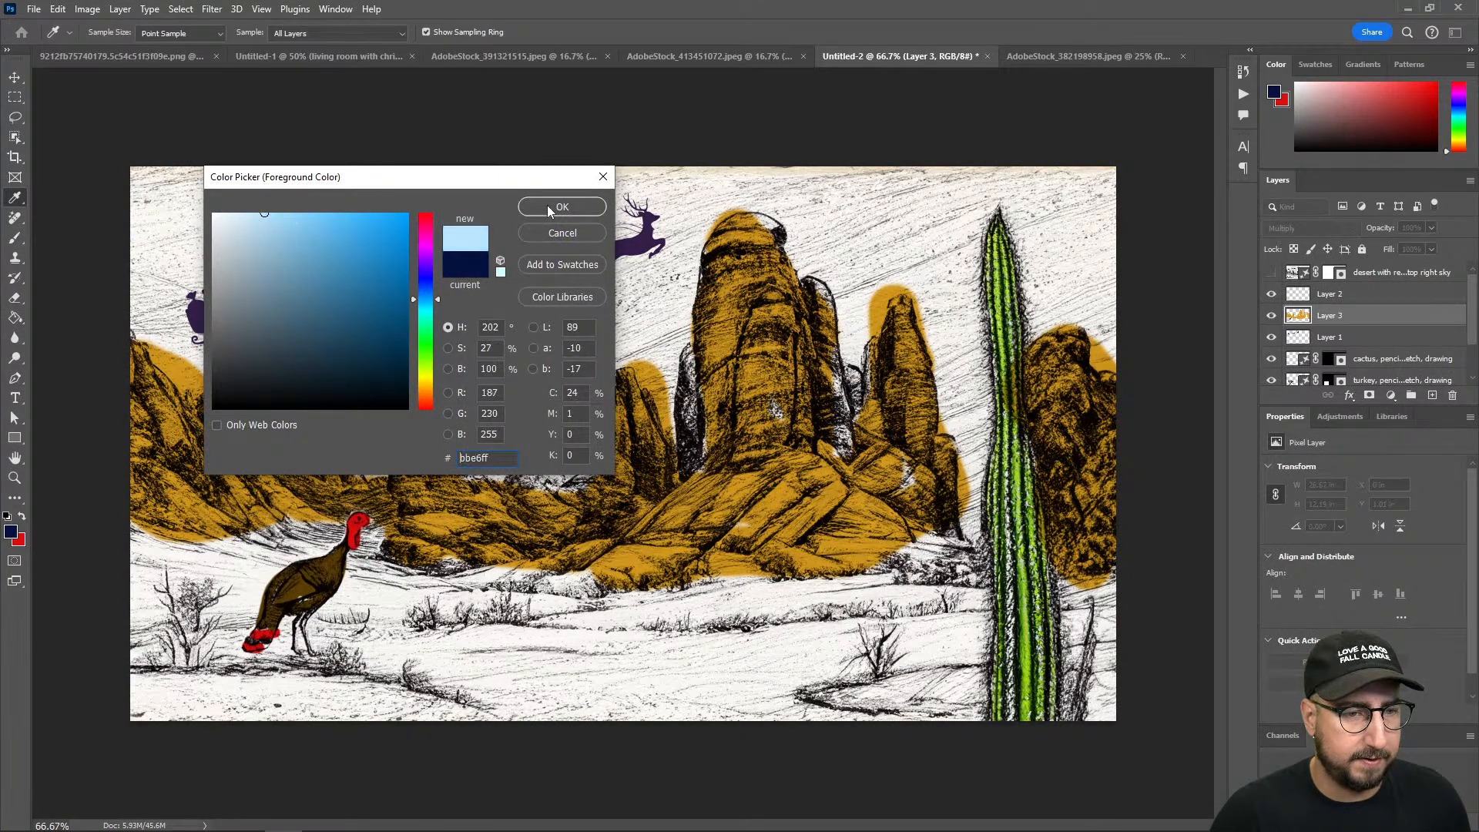
click(547, 205)
mouse_move(172, 182)
mouse_down()
mouse_move(828, 154)
mouse_move(1075, 159)
mouse_move(877, 160)
mouse_move(816, 221)
mouse_move(822, 251)
mouse_move(921, 251)
mouse_move(937, 305)
mouse_move(1050, 230)
mouse_move(1108, 285)
mouse_move(741, 253)
mouse_move(702, 267)
mouse_move(616, 247)
mouse_move(578, 263)
mouse_move(502, 218)
mouse_move(261, 231)
mouse_move(176, 279)
mouse_move(291, 293)
mouse_move(378, 340)
mouse_move(382, 313)
mouse_move(554, 331)
mouse_move(541, 369)
mouse_move(558, 317)
mouse_move(522, 386)
mouse_move(539, 407)
mouse_move(614, 243)
mouse_move(648, 265)
mouse_move(640, 310)
mouse_move(644, 250)
mouse_move(650, 311)
mouse_up()
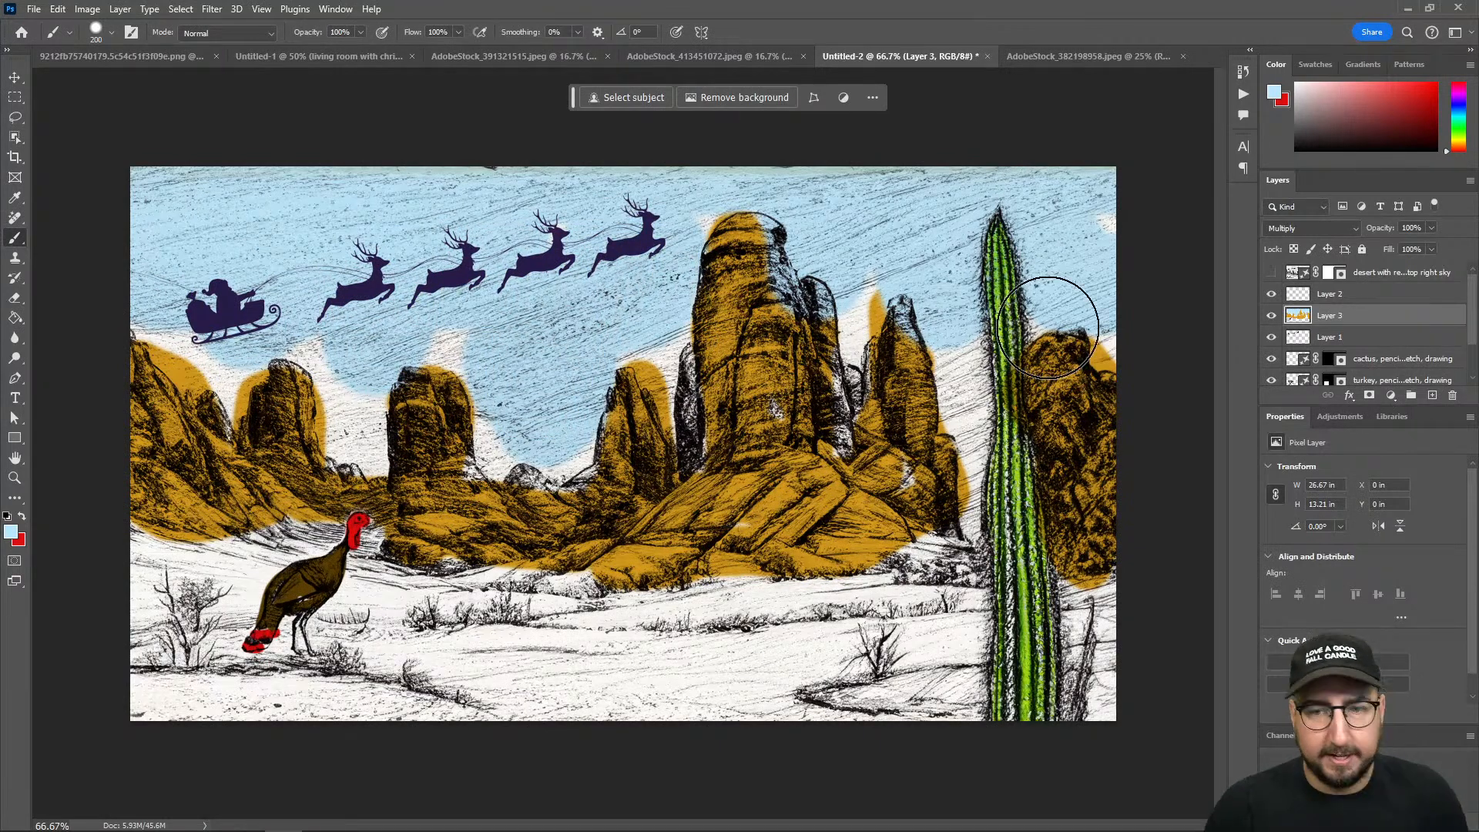
Step: On Layer 2, create a selection from a black-filled Quick Mask faded to 50% opacity, using default colors
click(1378, 295)
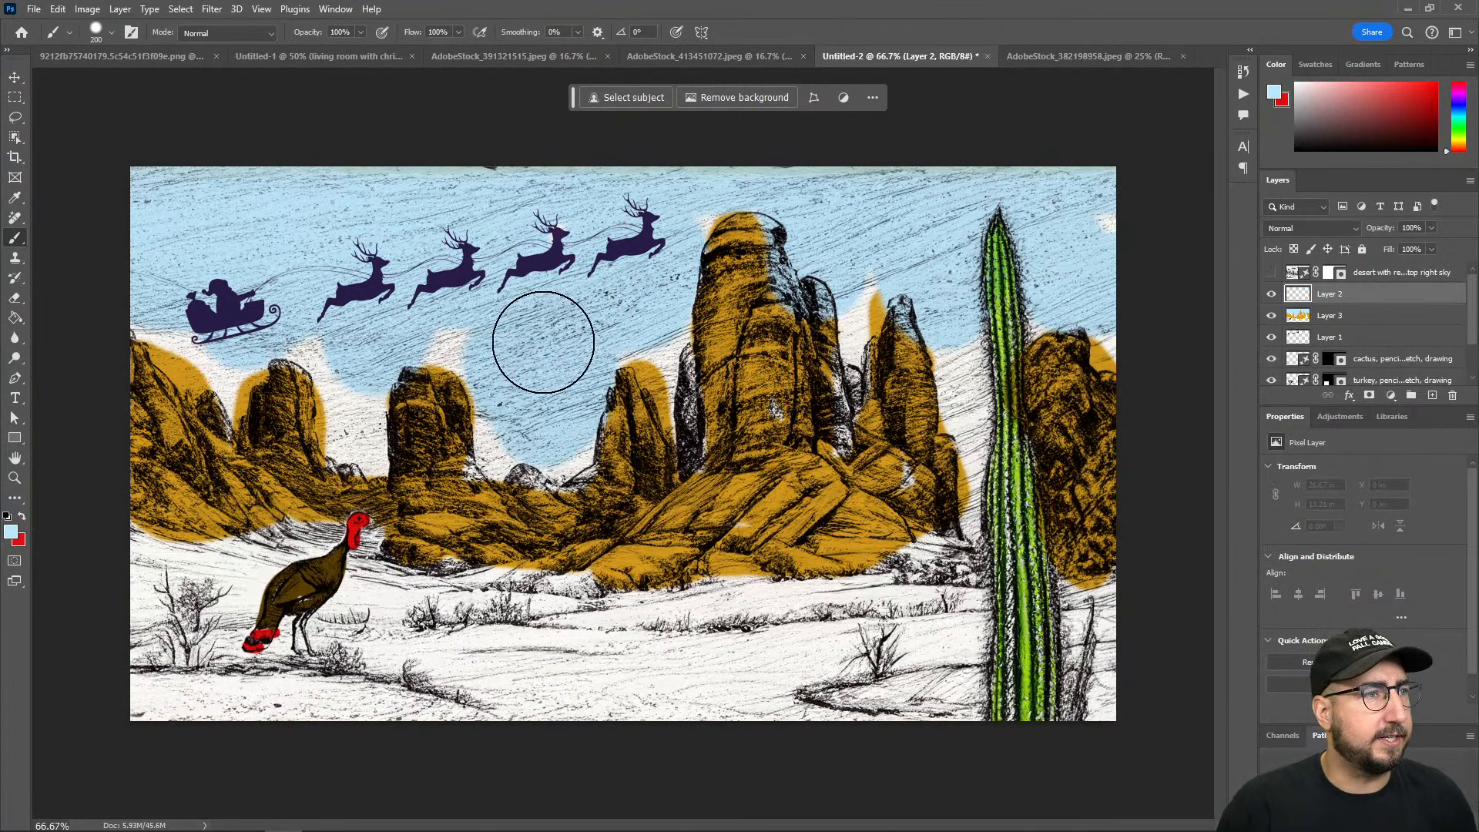
key(d)
key(q)
key(g)
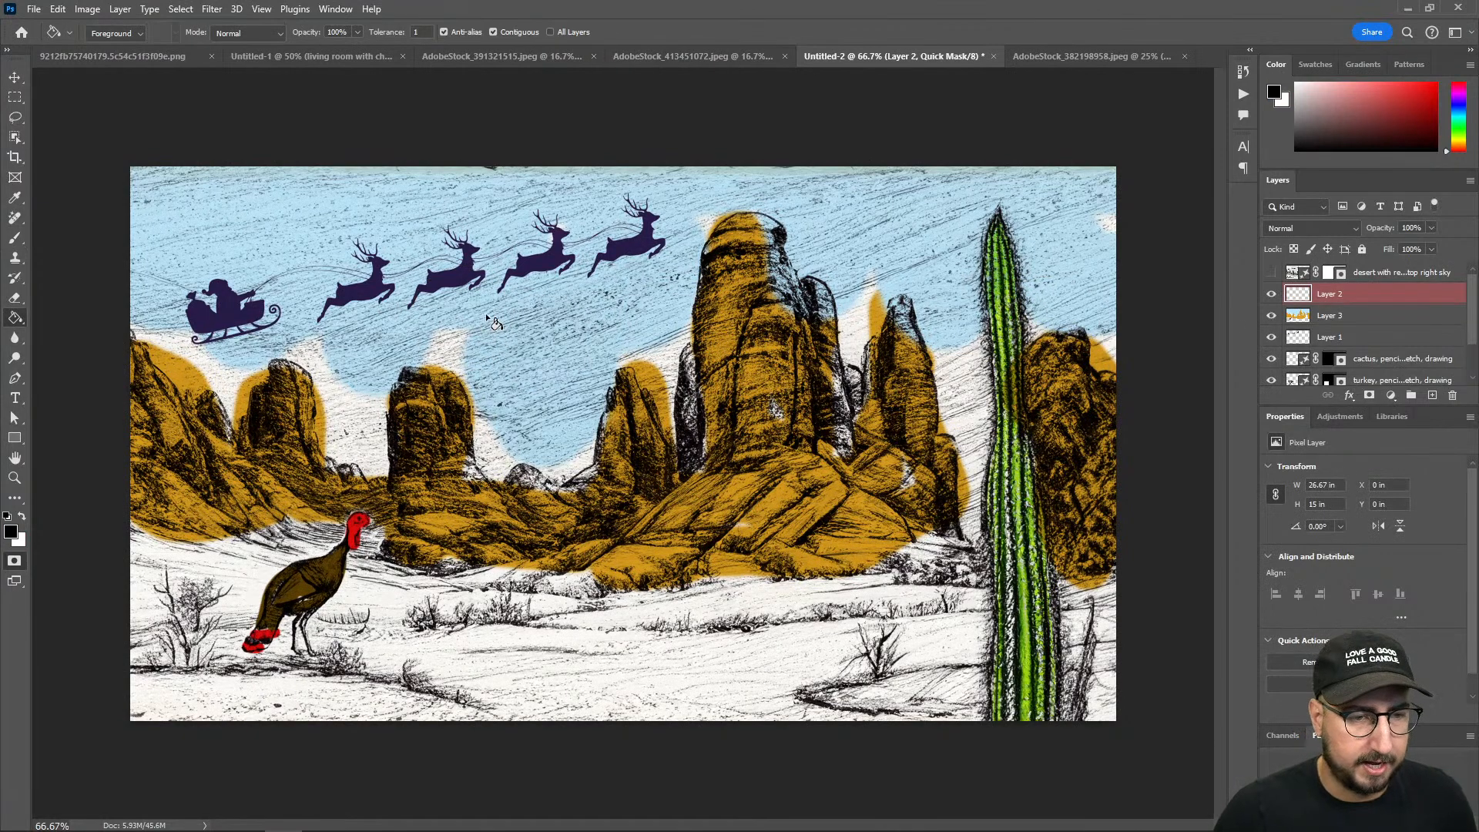
click(485, 315)
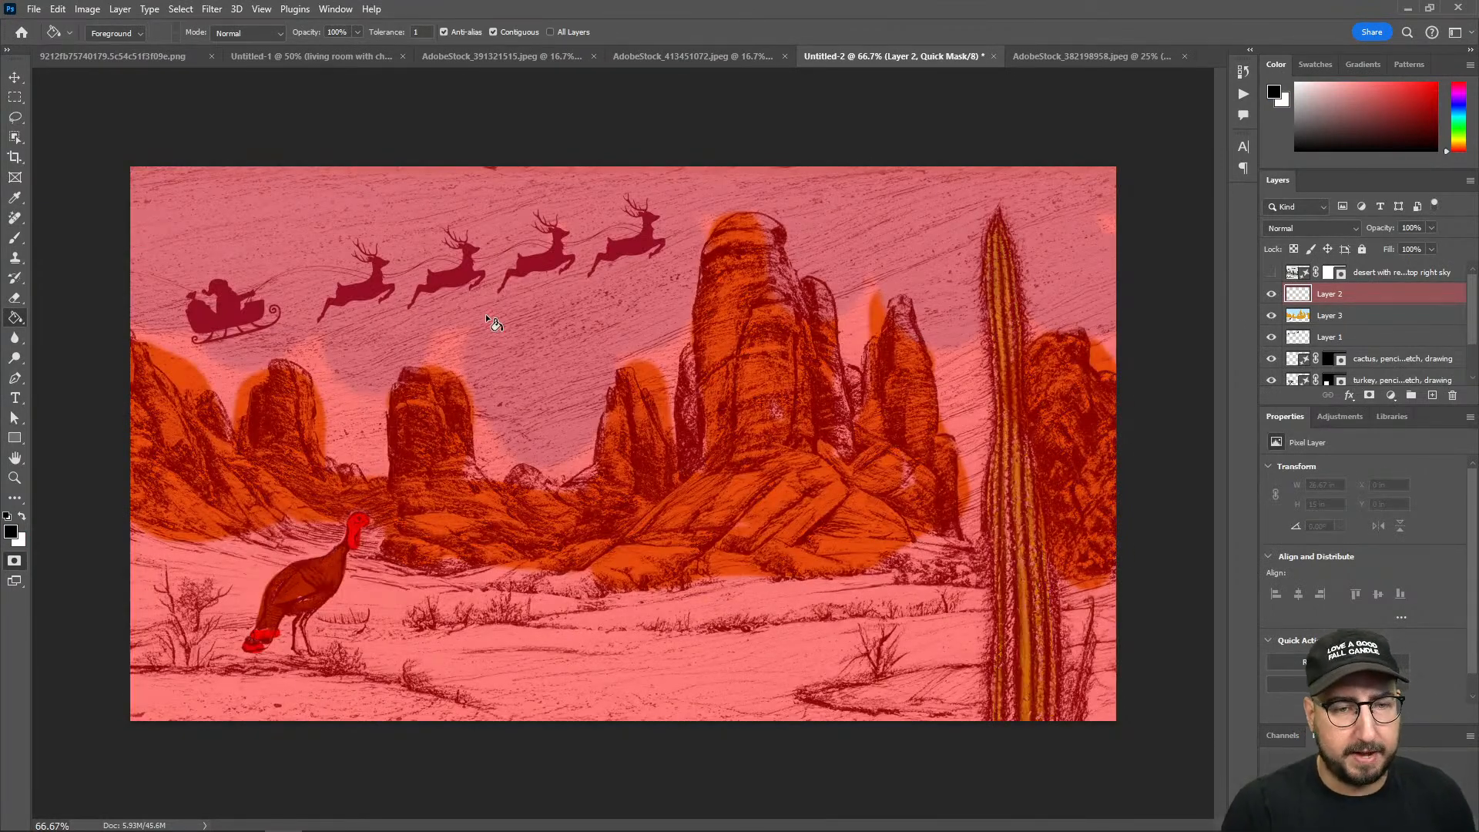
key(ctrl+shift+f)
text(0)
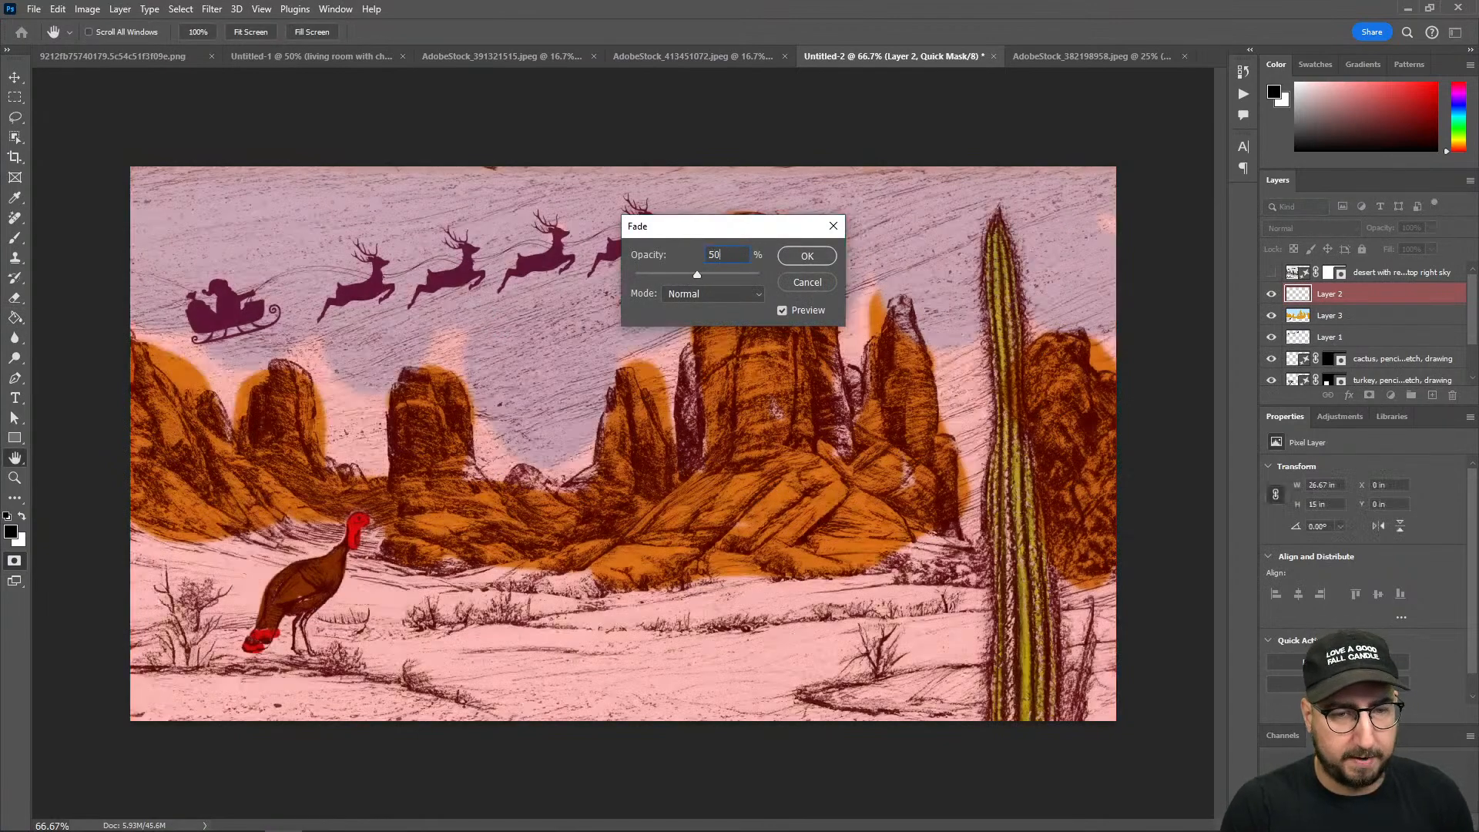
key(Return)
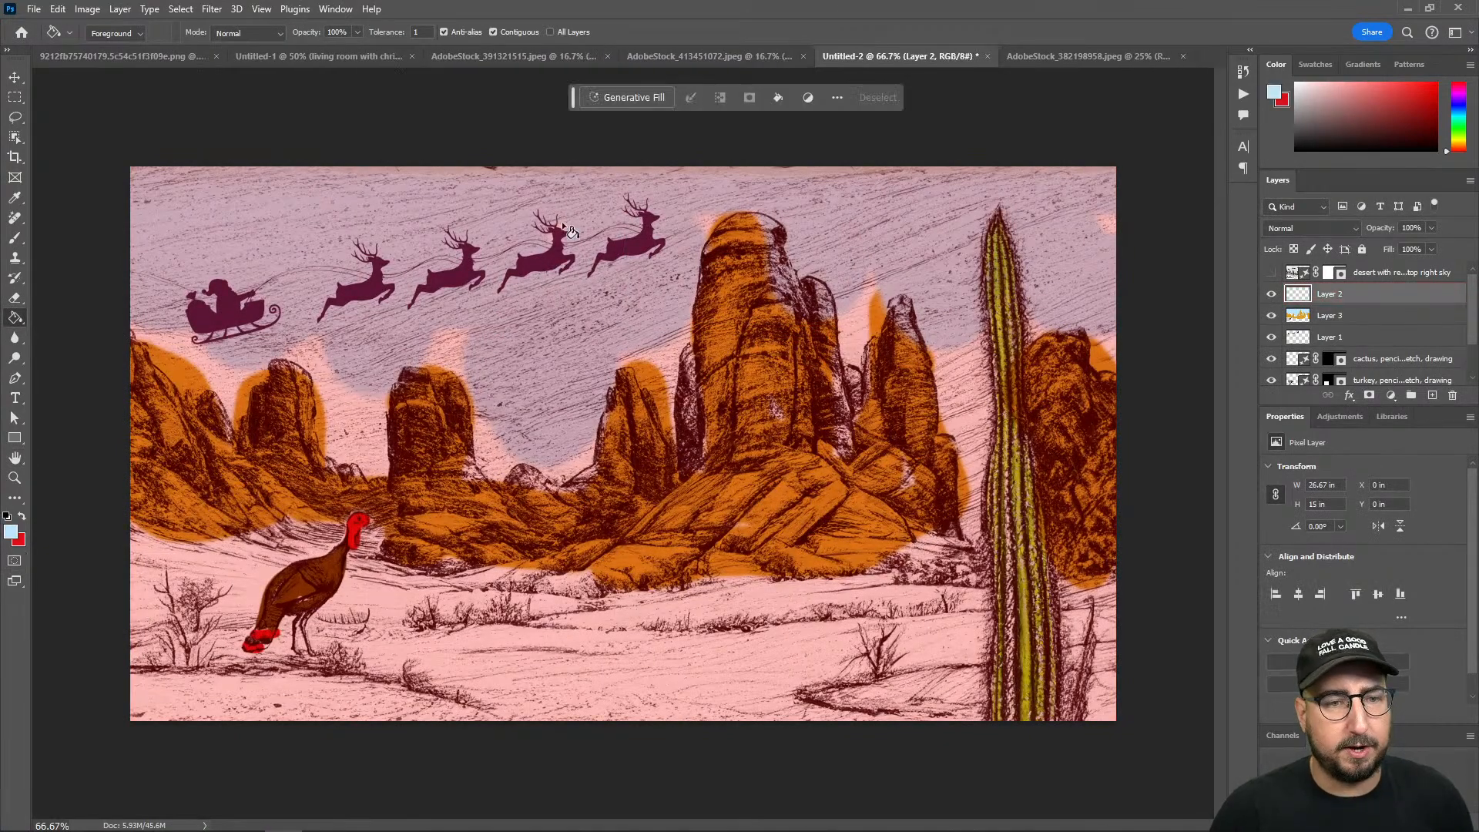
key(q)
Step: Run Generative Fill with the desert, turkey, cactus and Santa's sleigh prompt, ending it with "watercolor painting"
click(624, 97)
text(Santa in a sleigh with reindeer in the top right sky)
text(,)
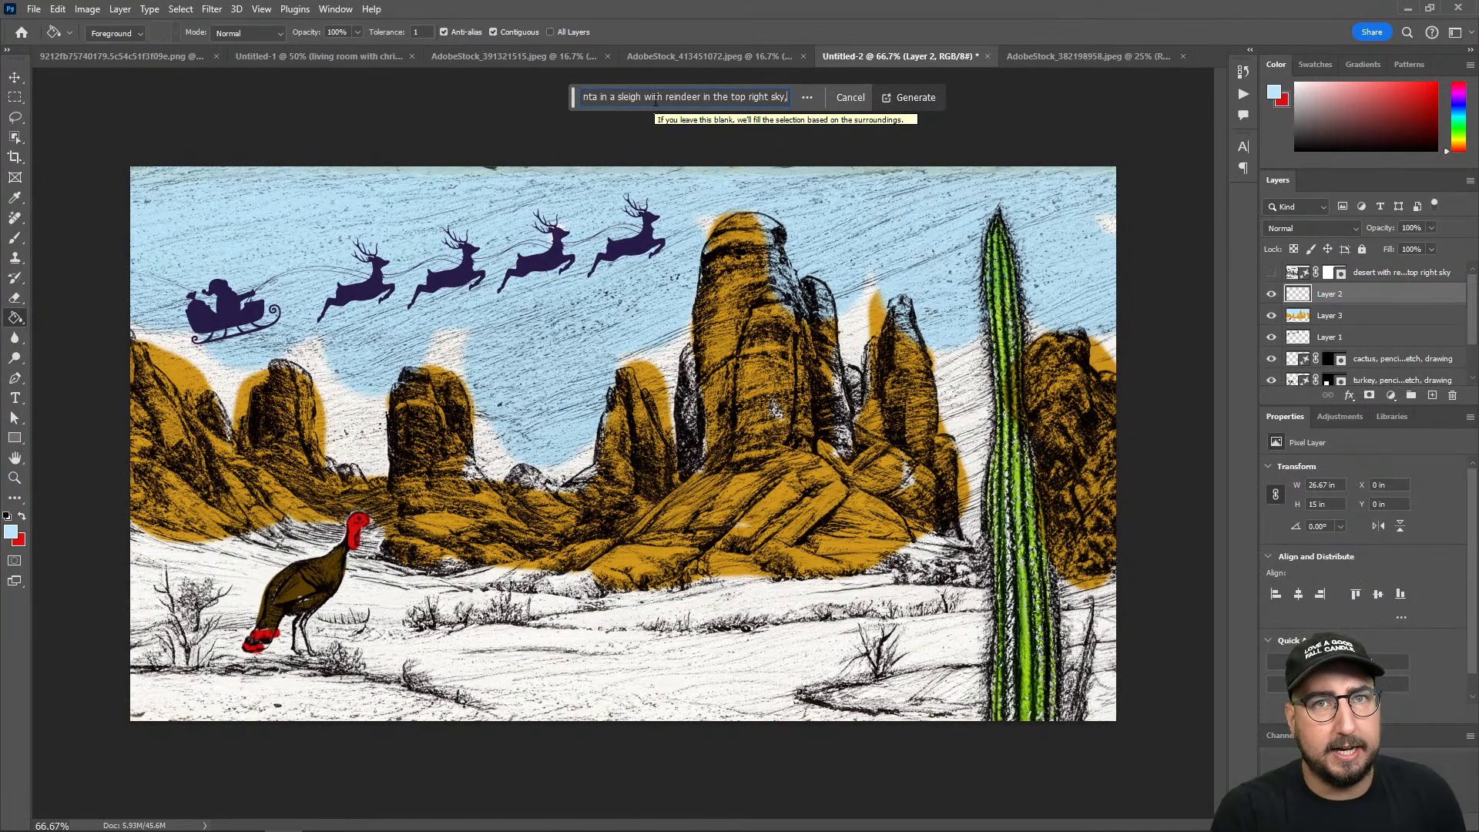
text( wate)
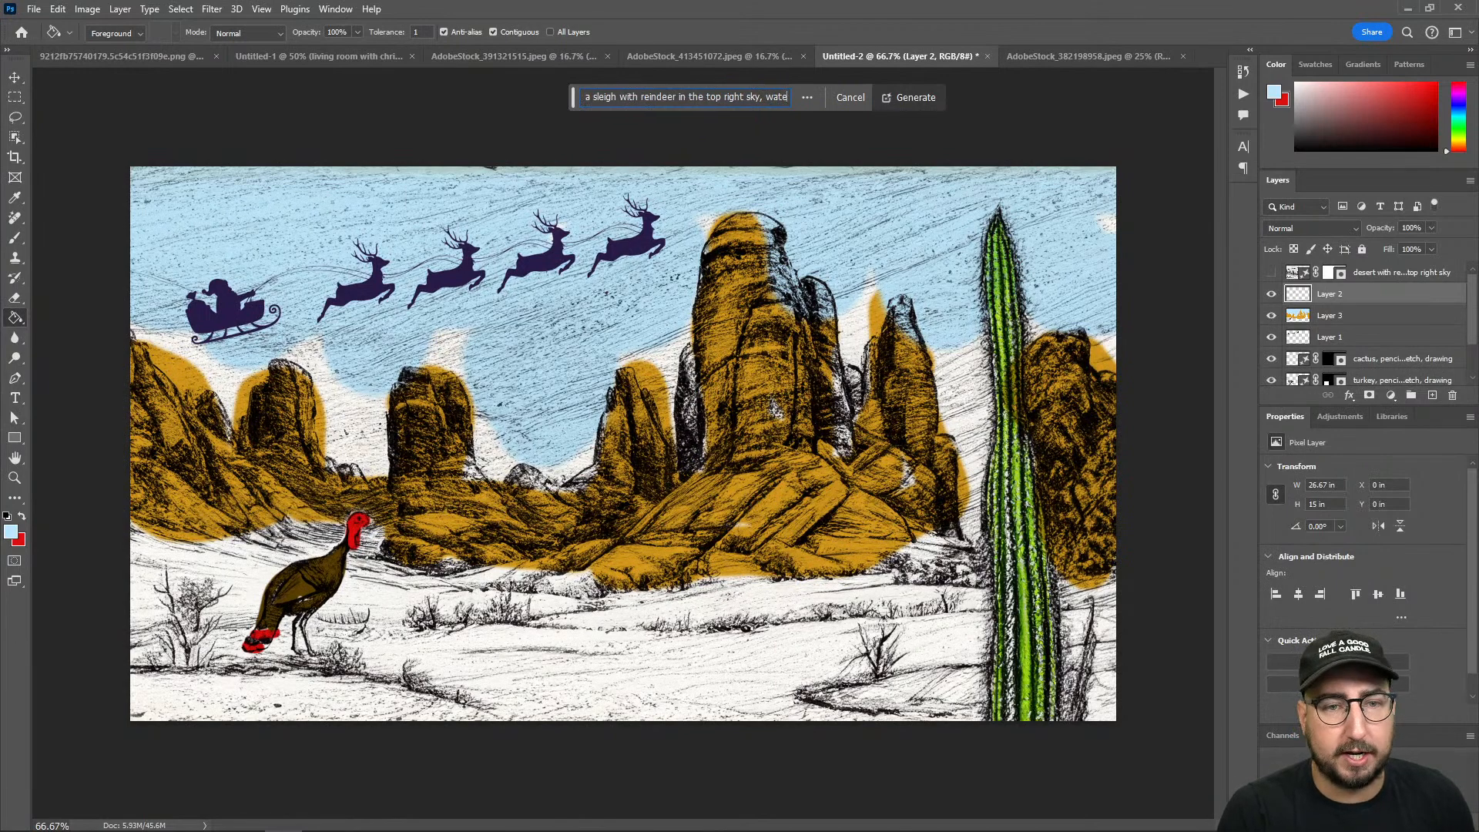
text(rcolor painting)
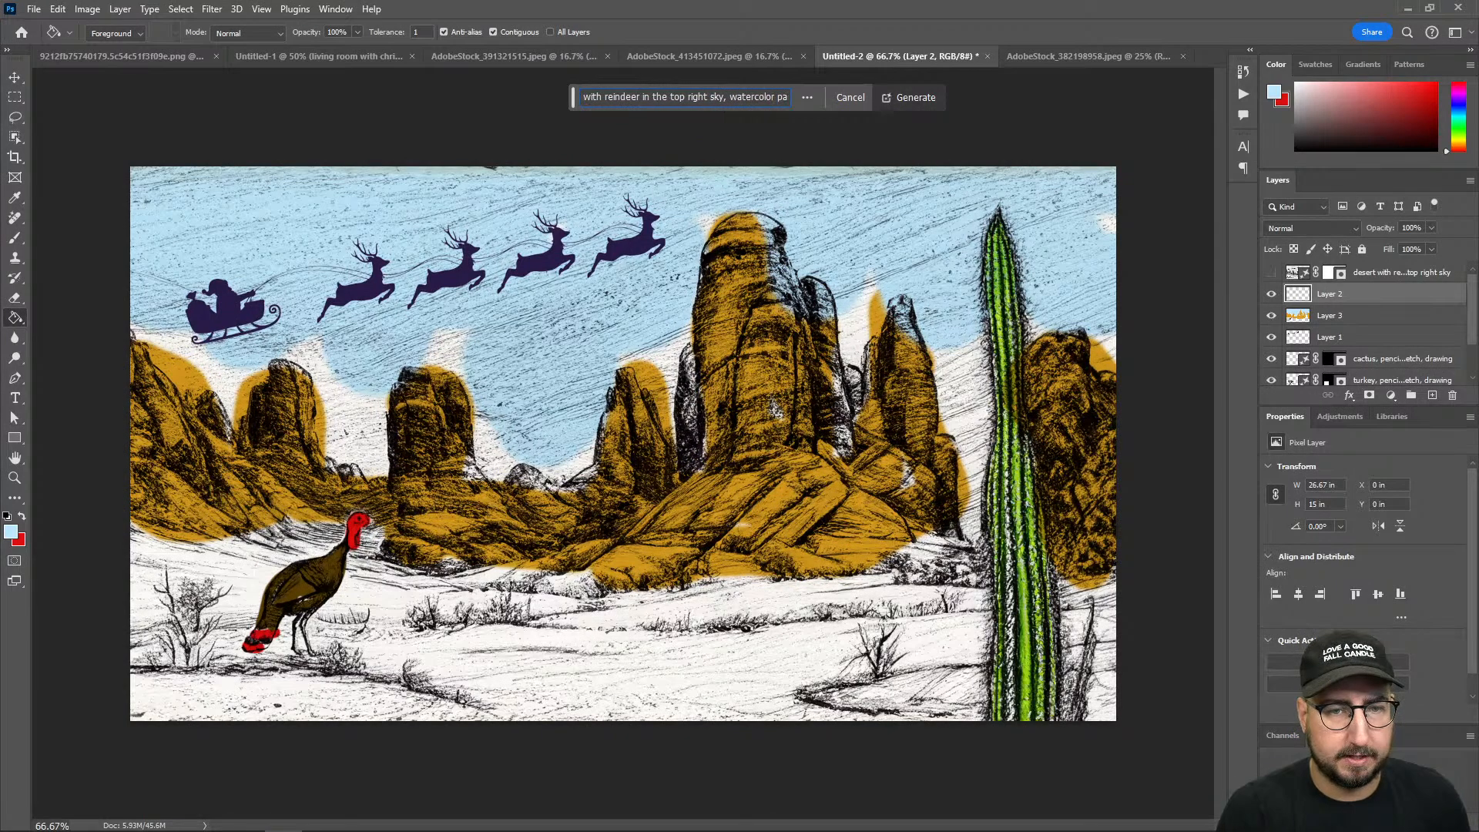
click(910, 98)
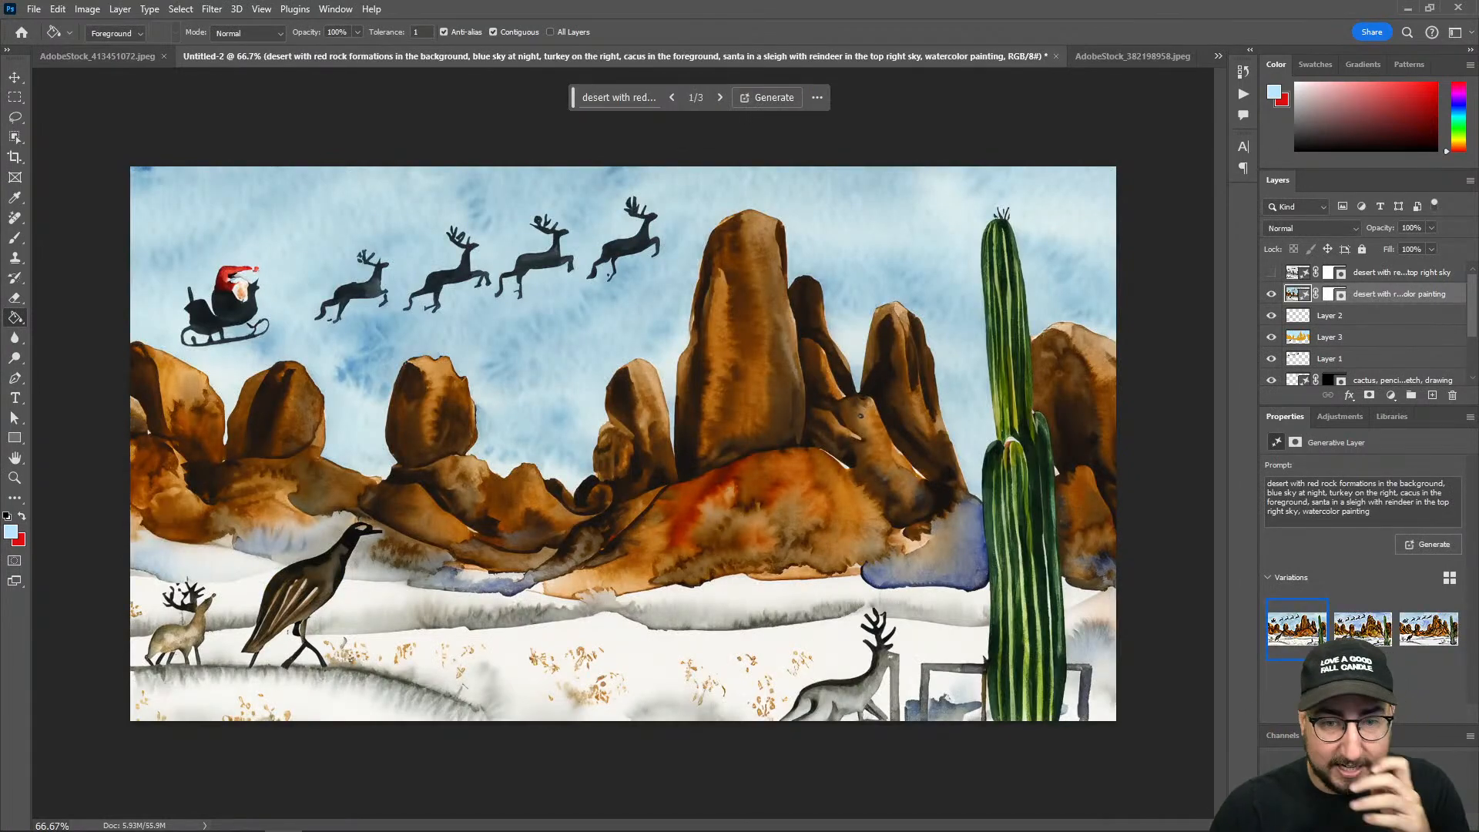
Step: Choose the third watercolor variation and compare it with the earlier black-and-white generated layer and the hand-colored sketch
click(720, 97)
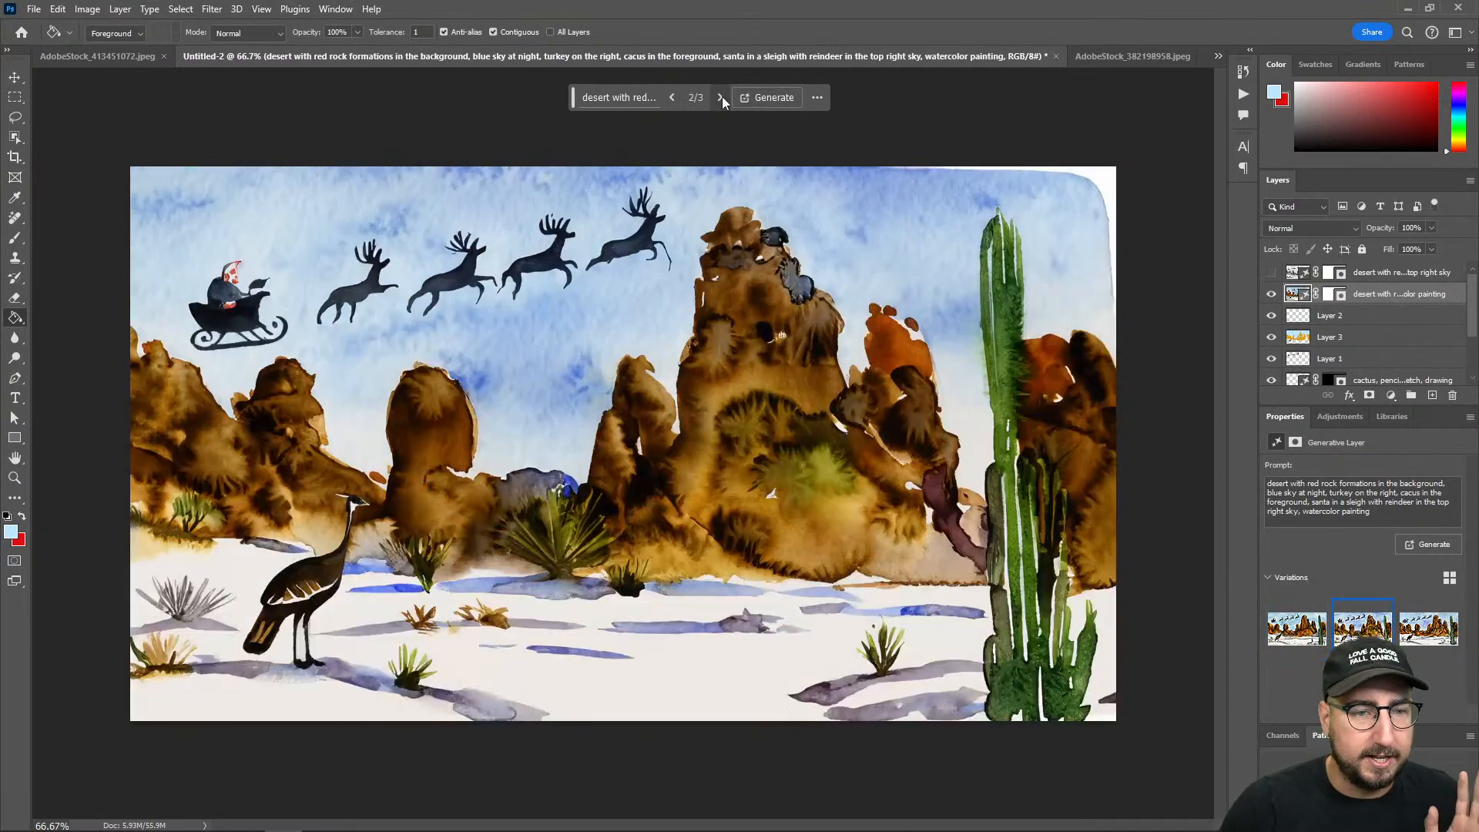
click(721, 98)
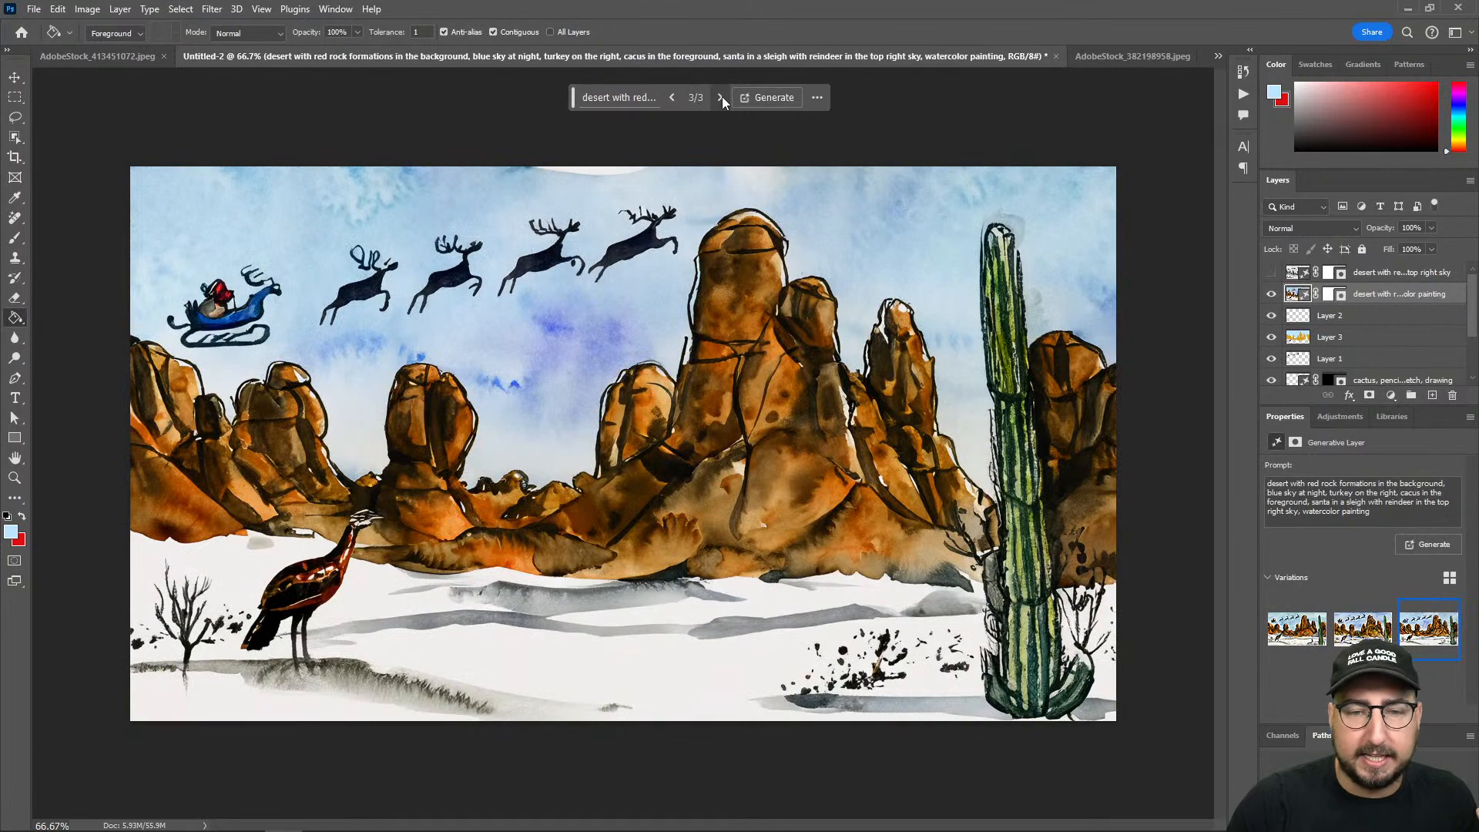
click(1273, 273)
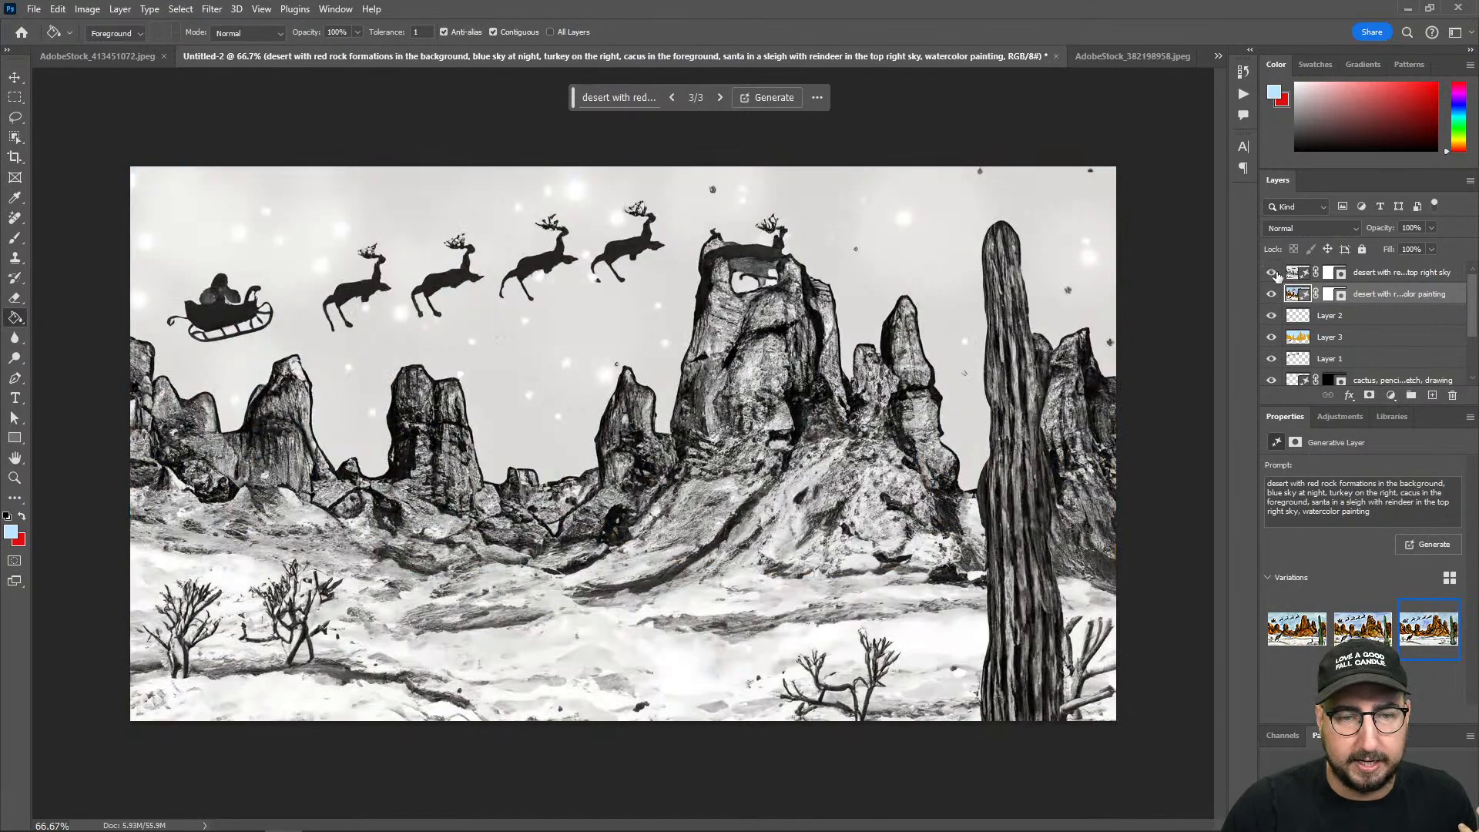
click(1271, 273)
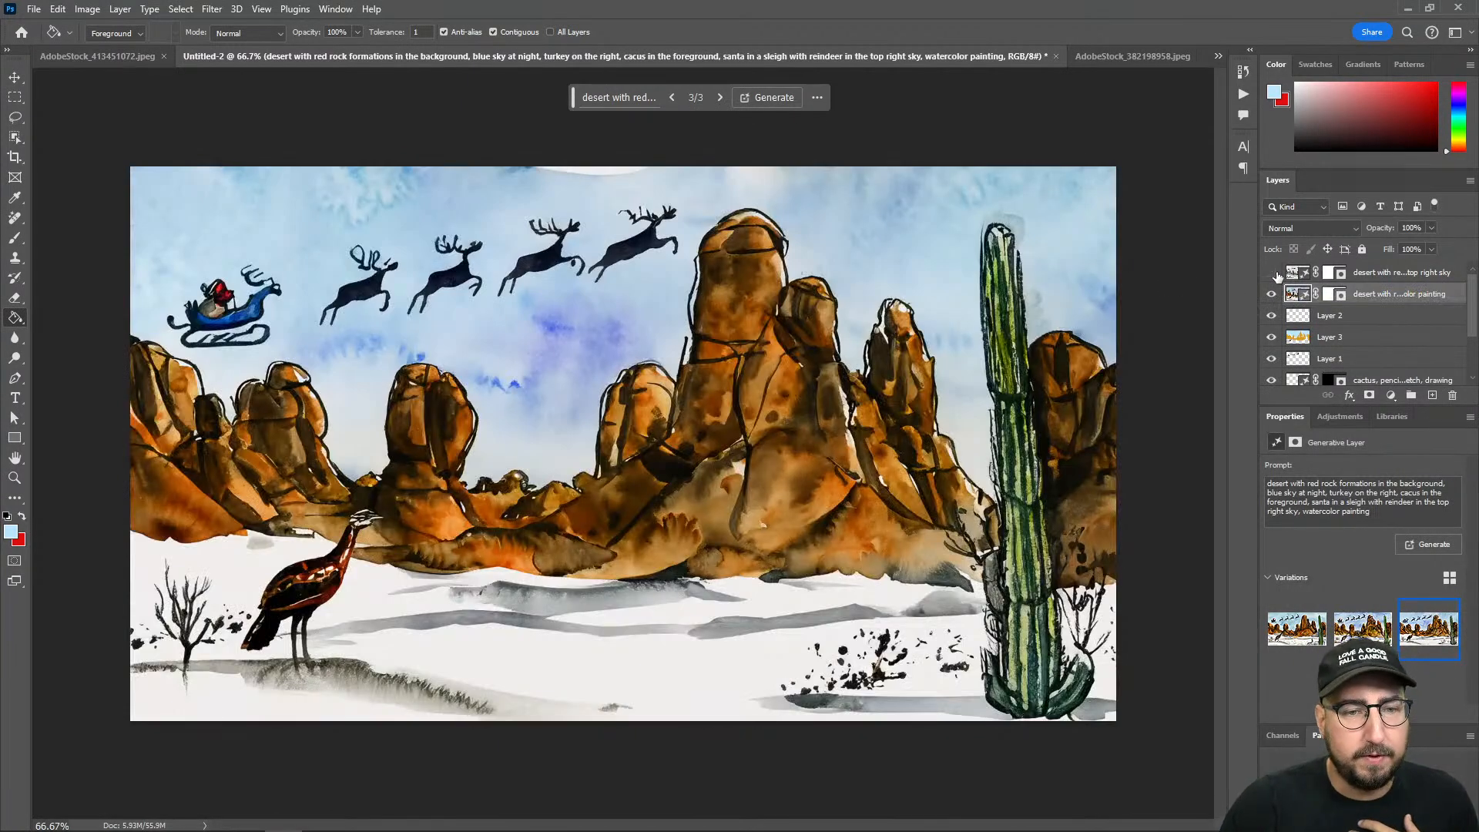
click(1272, 294)
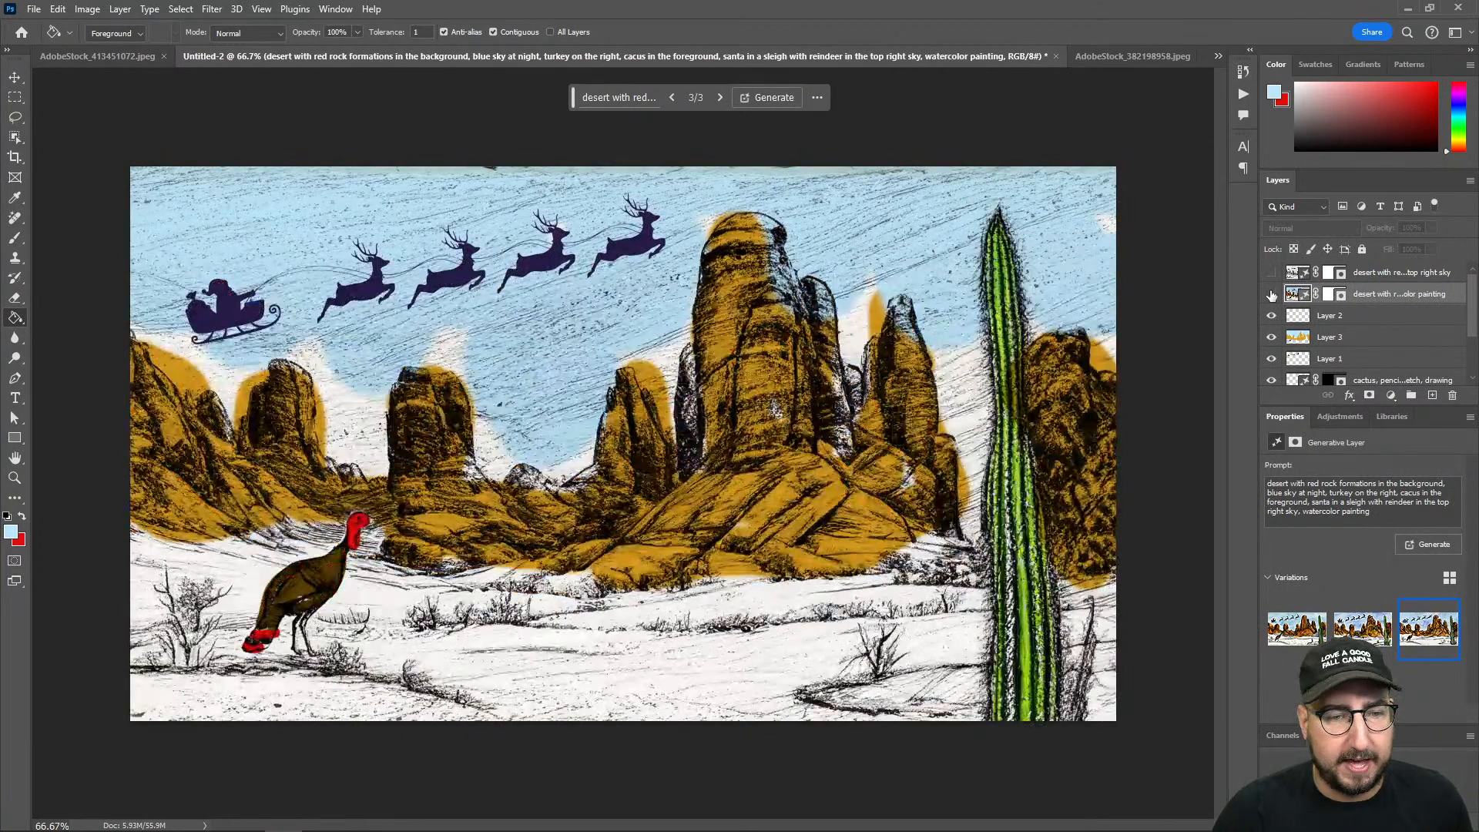
click(1272, 294)
click(1272, 272)
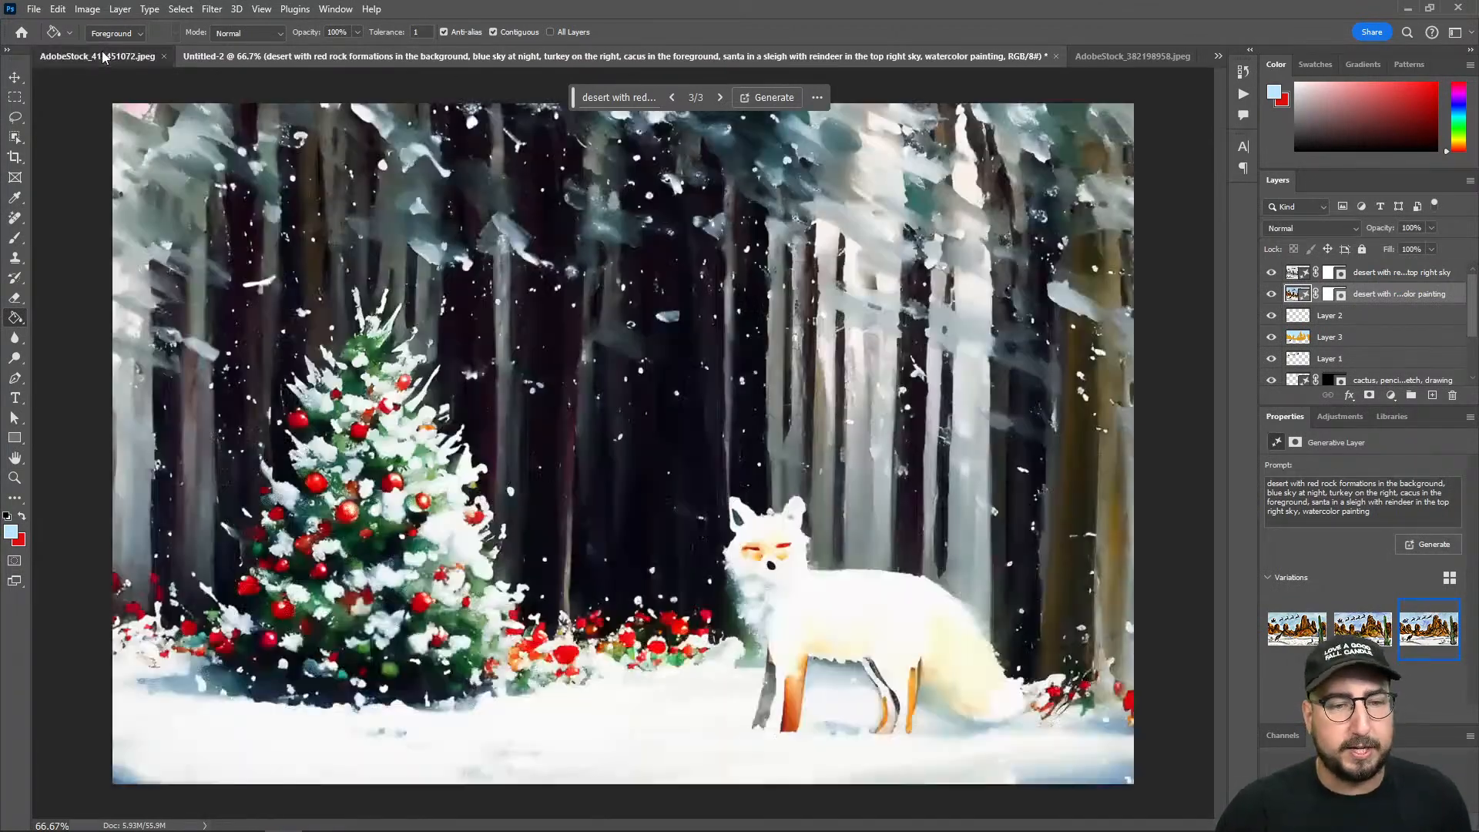
Step: Switch to the snowy forest document with the fox and compare its generated layer, Group 1 and Layer 3 by toggling visibility
click(100, 56)
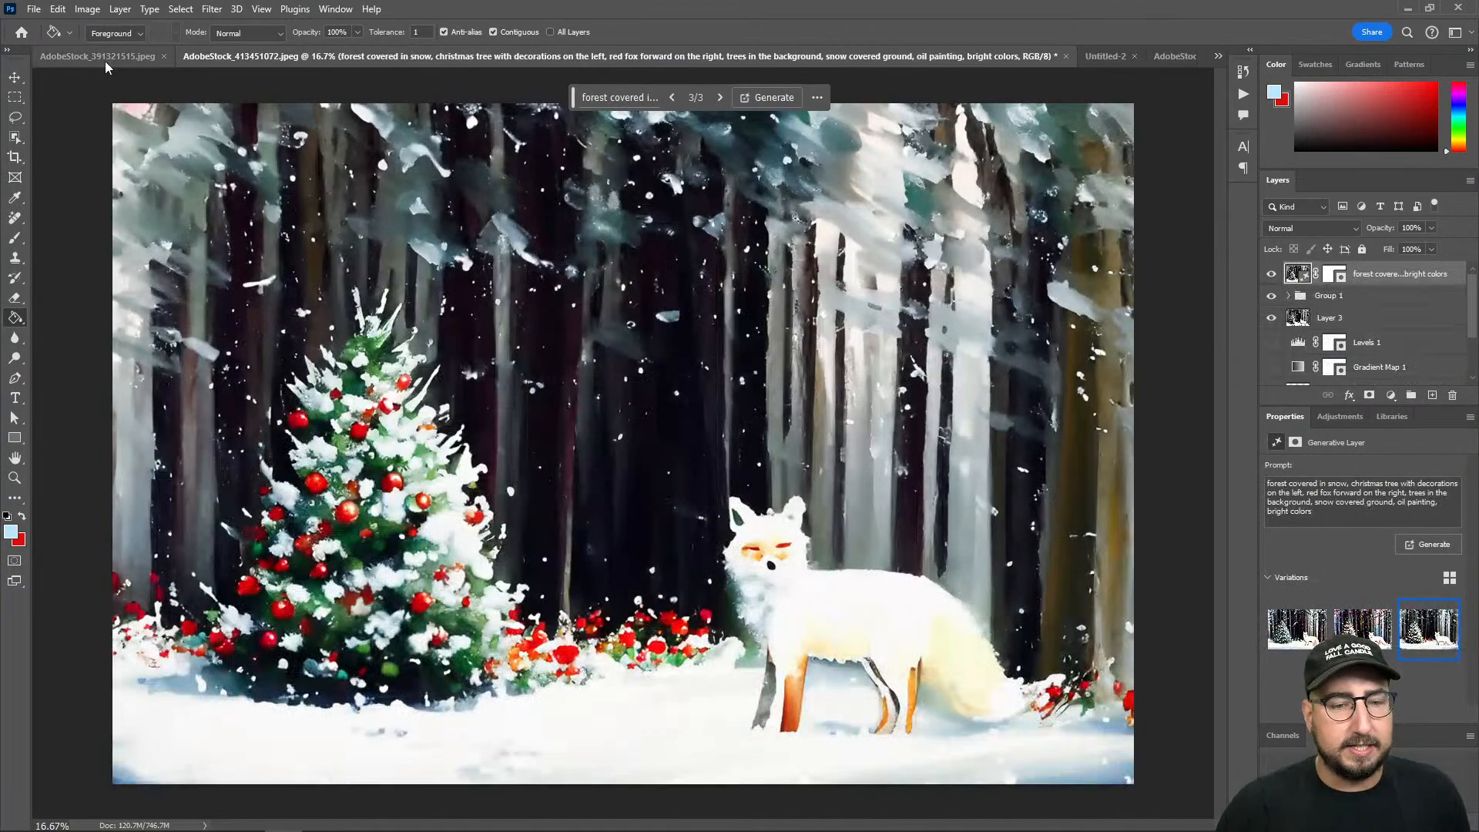
click(1272, 297)
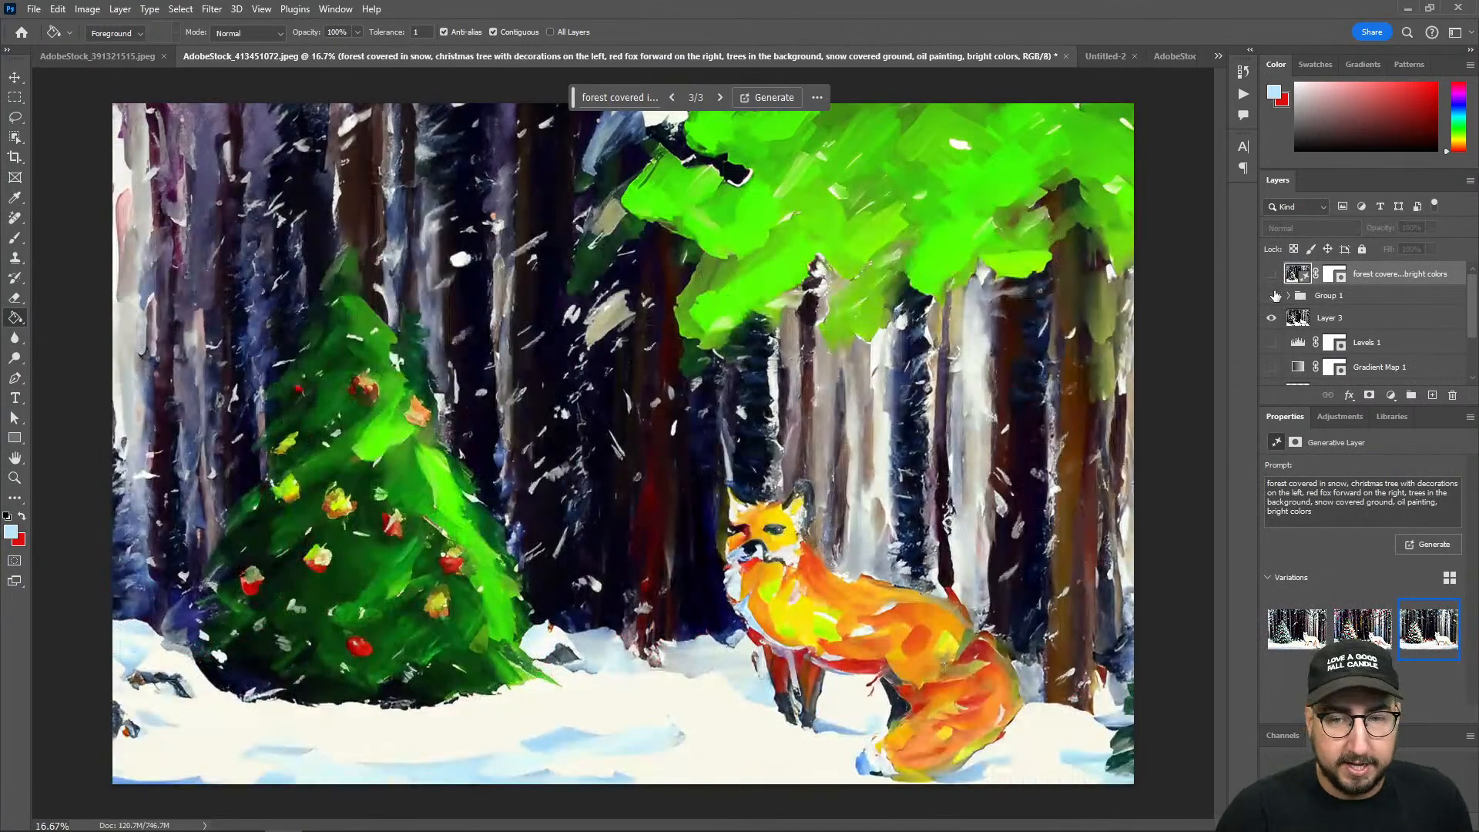
click(1272, 319)
click(1272, 320)
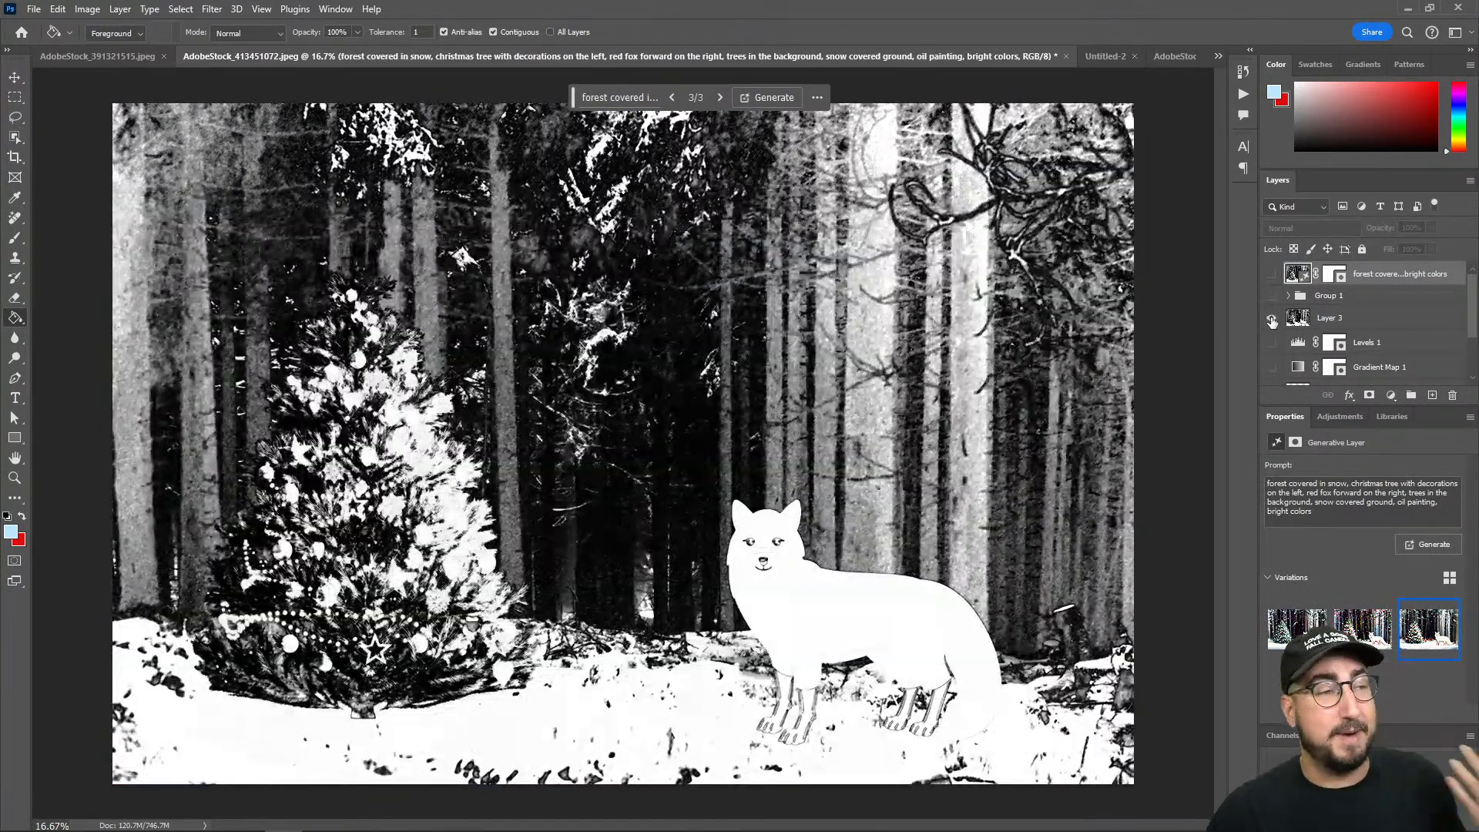
click(1272, 296)
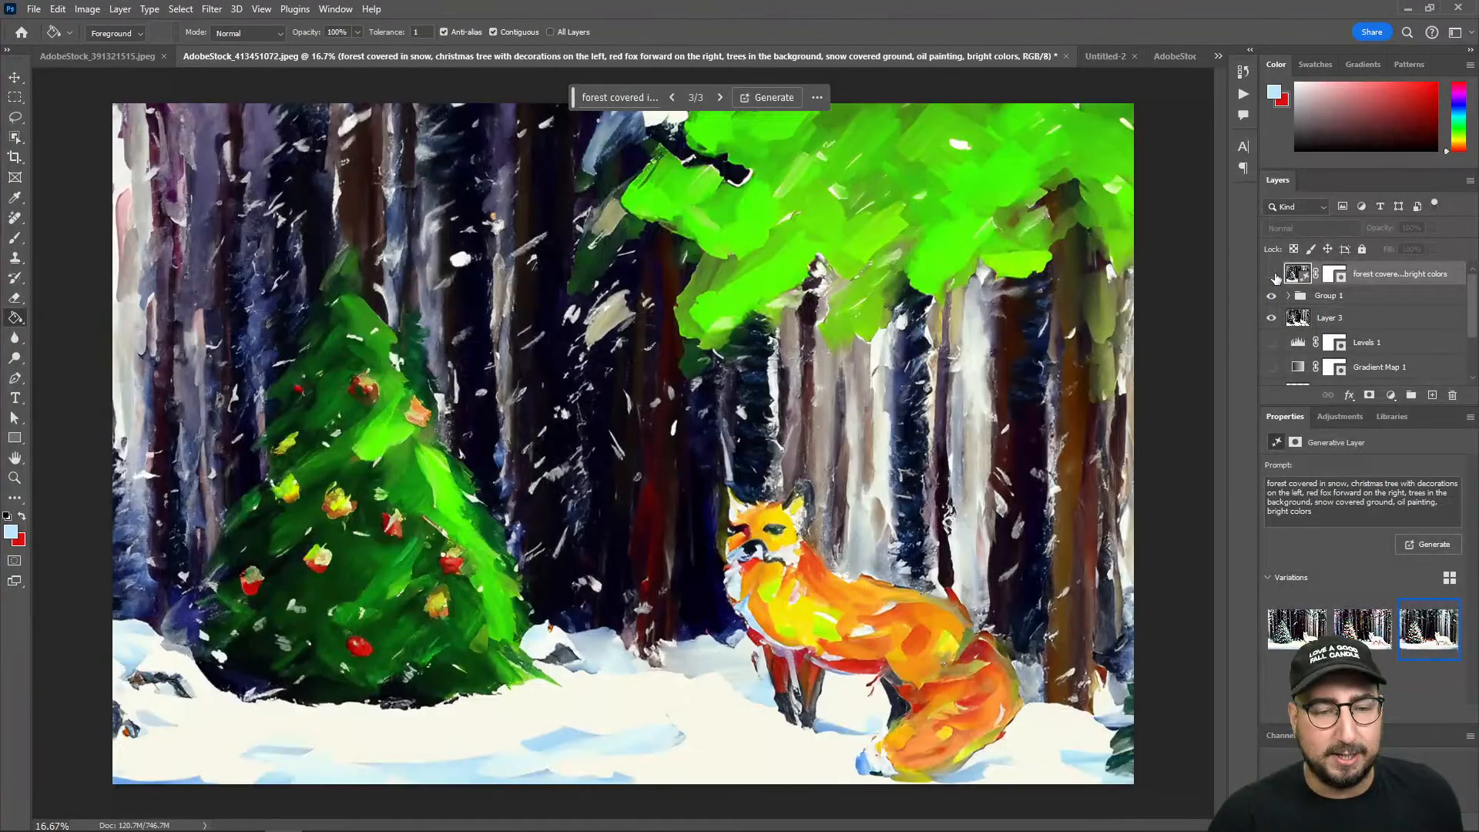
click(1271, 275)
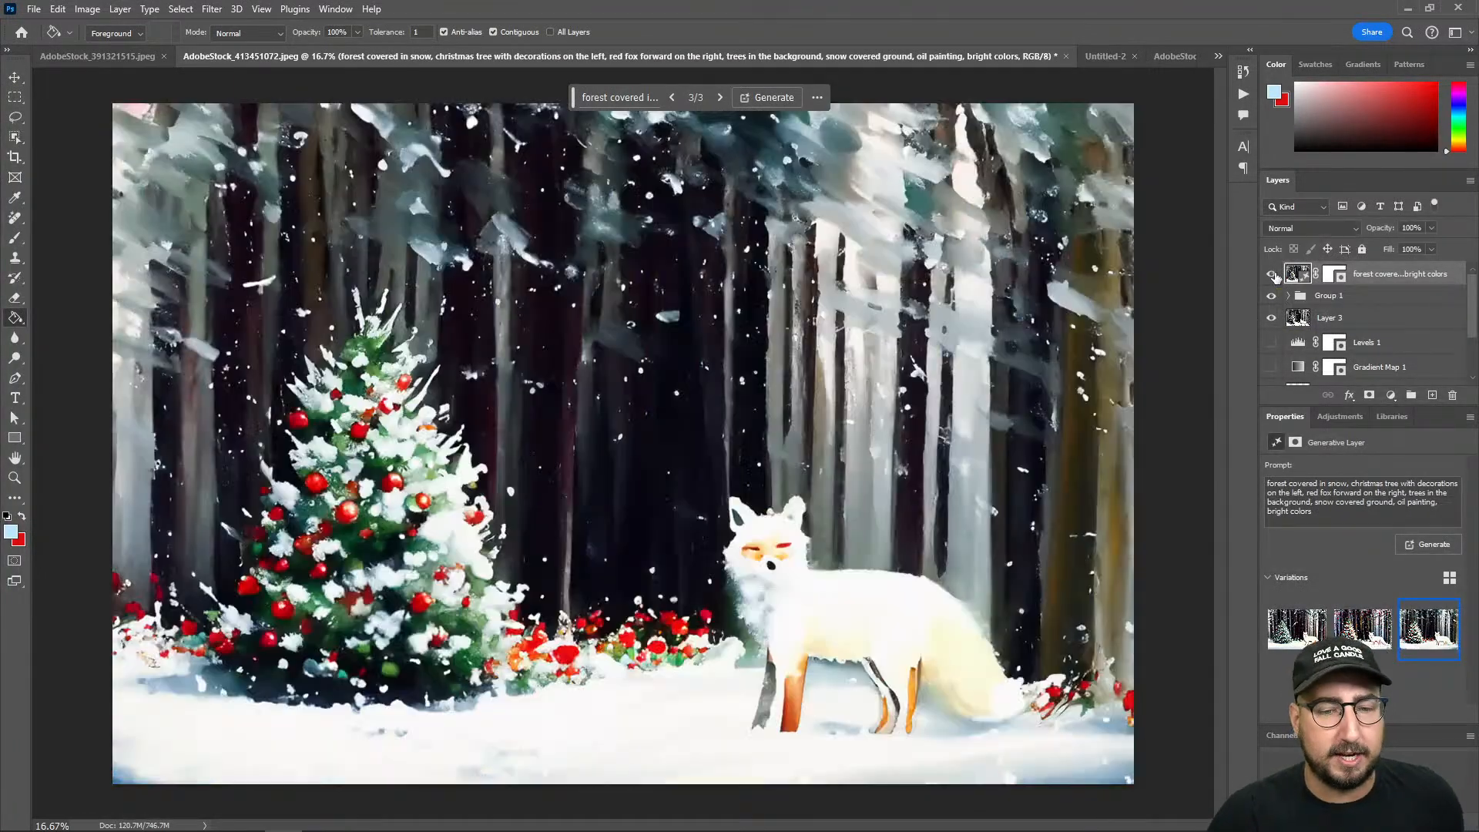
Step: Switch to the Untitled-1 living room document and compare its colored generated layer with the pencil sketch and the hand-painted color layer
click(96, 58)
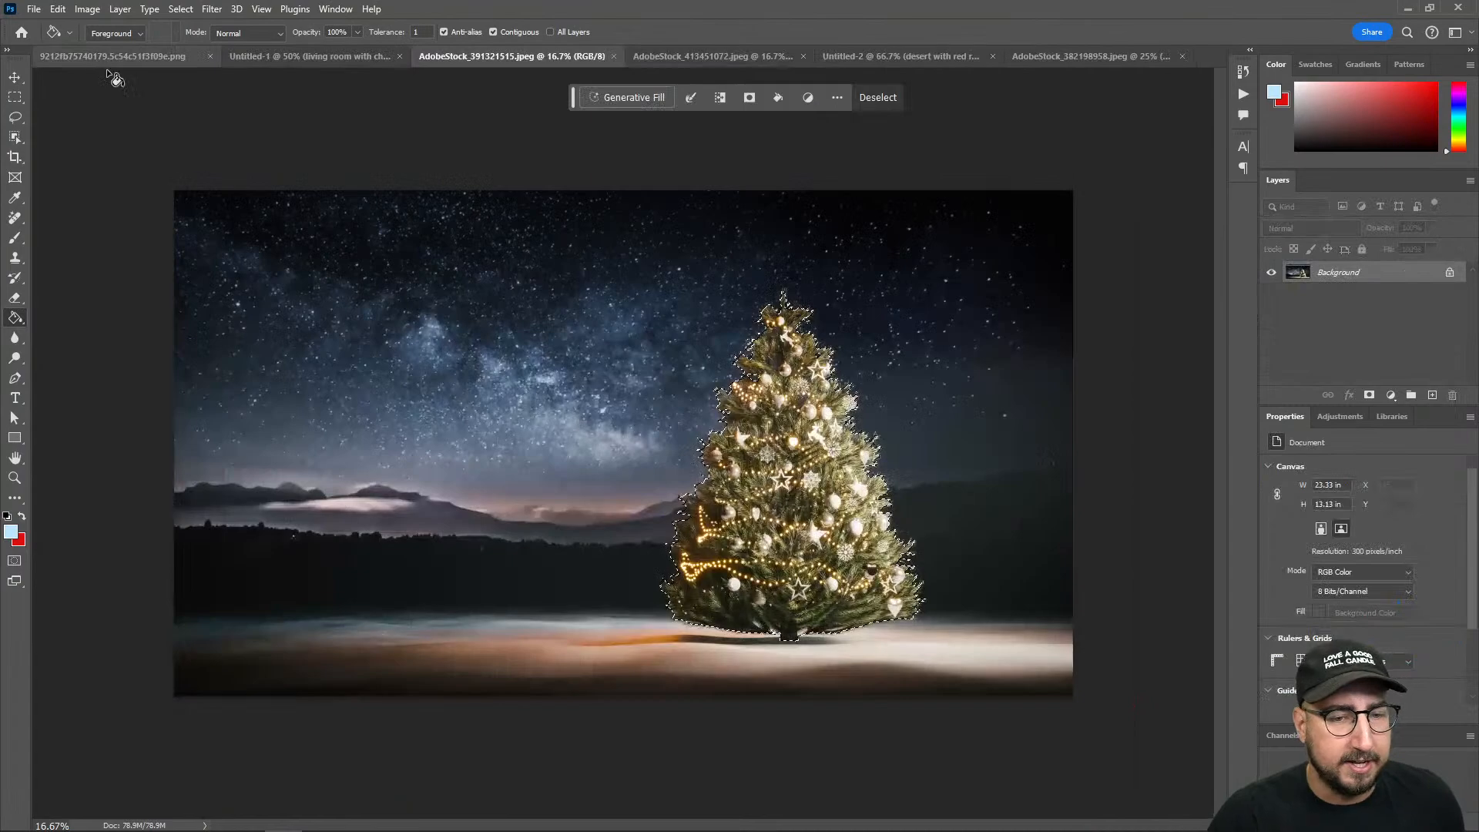
click(265, 57)
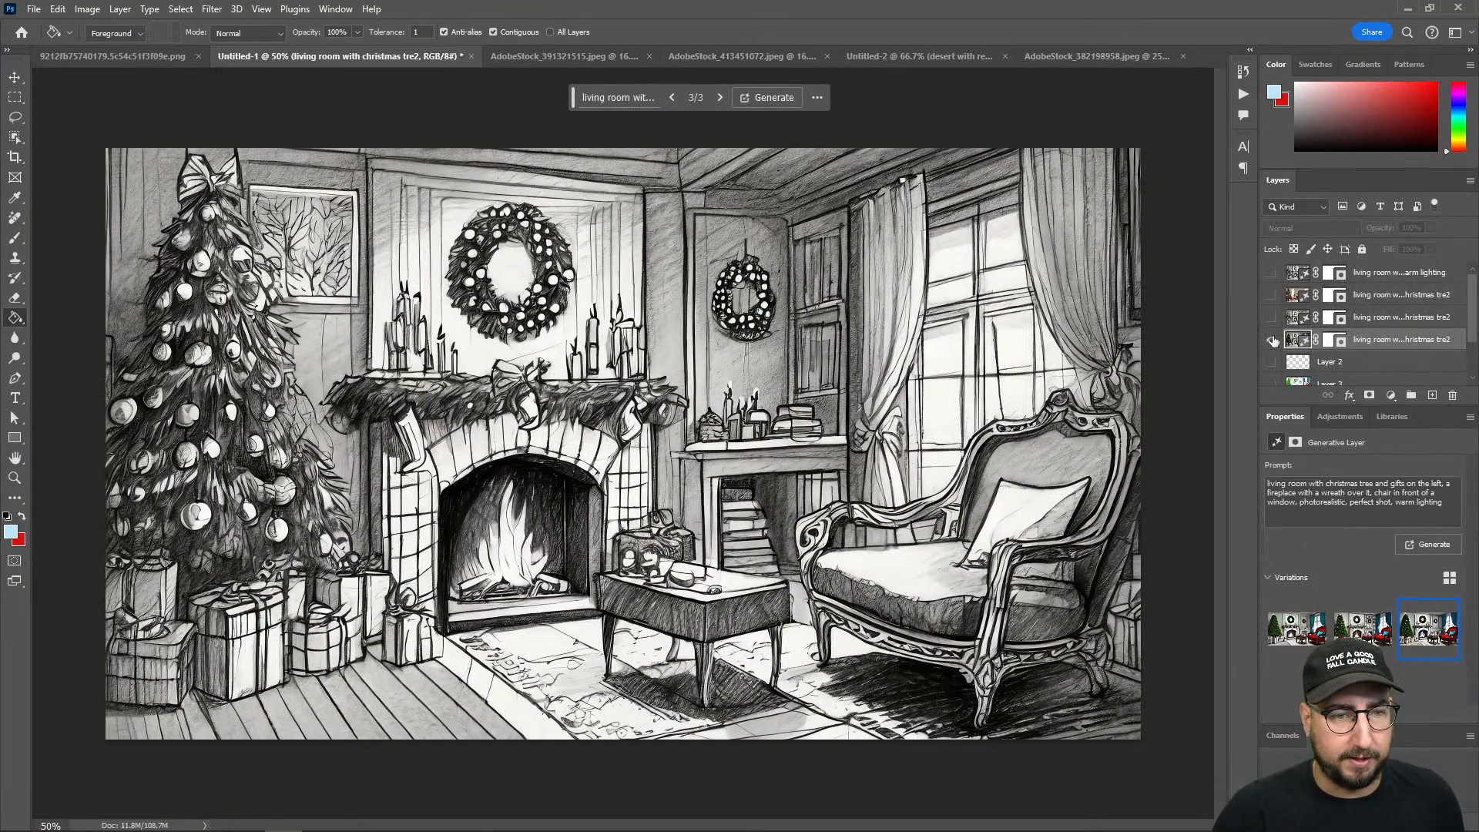
click(1272, 340)
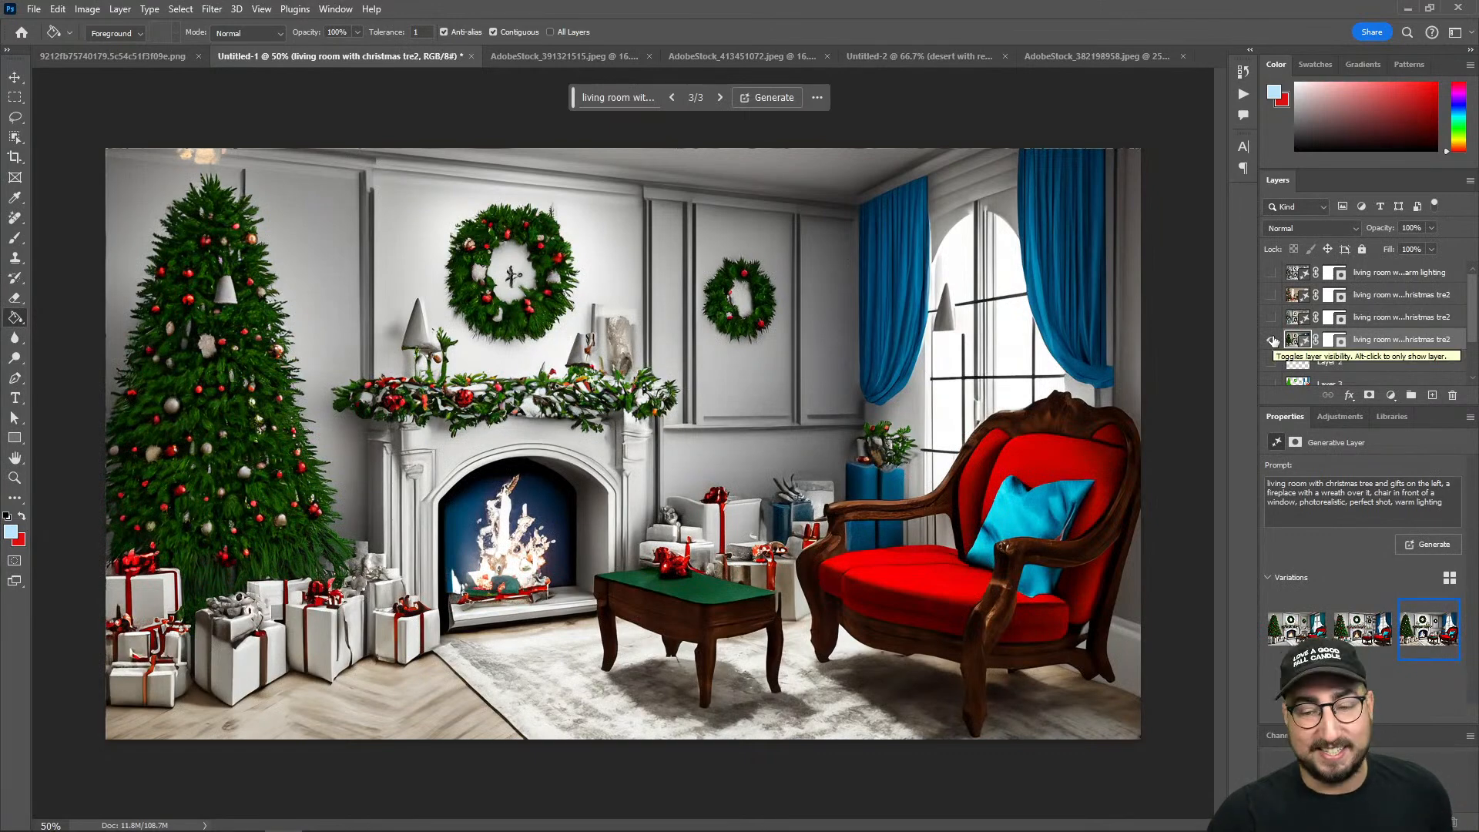
click(1272, 340)
click(1273, 384)
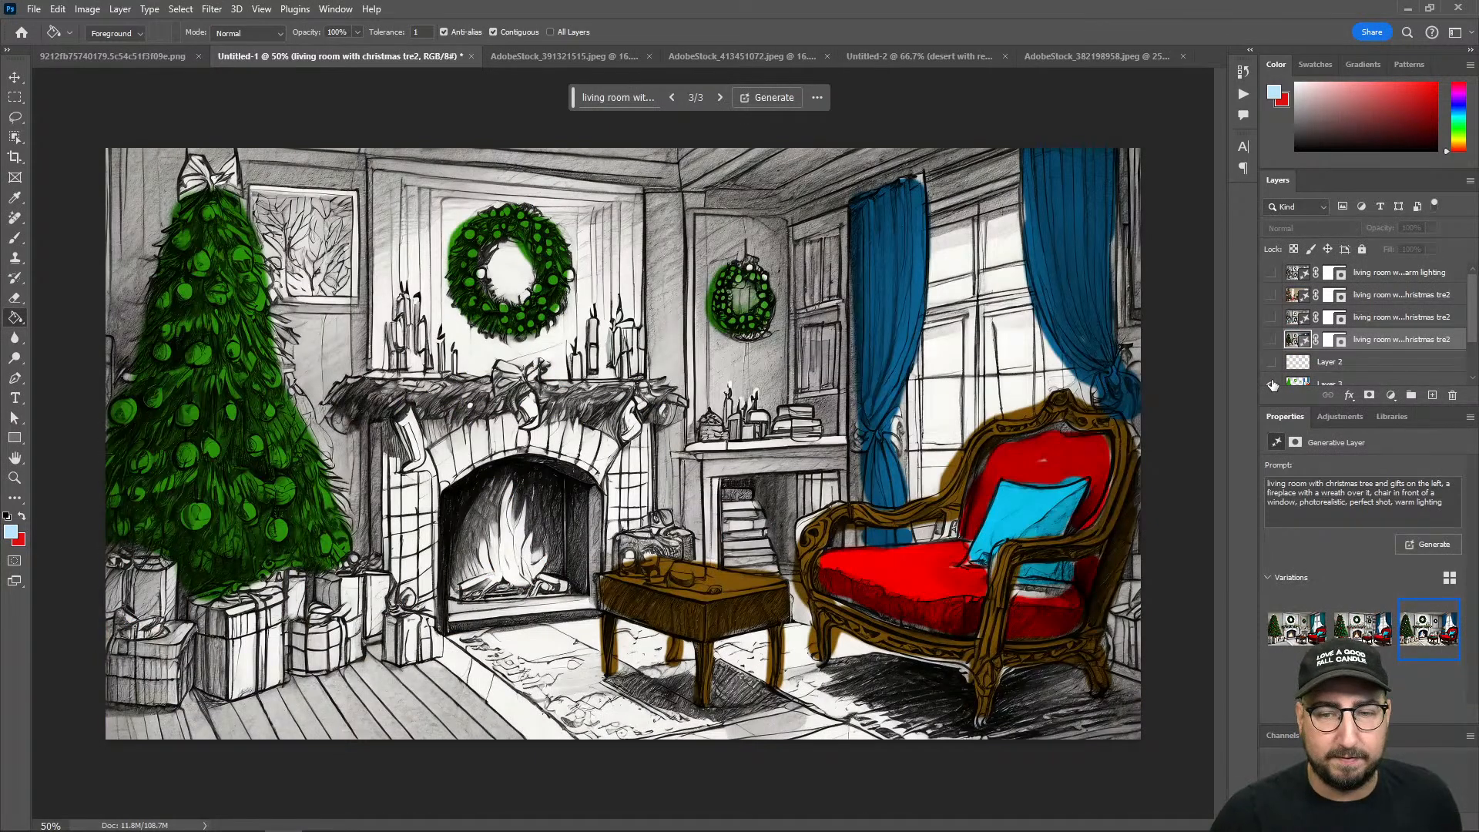
click(1272, 384)
Step: Preview the three upper generated living room layers one at a time, and show the red armchair version again
click(1270, 274)
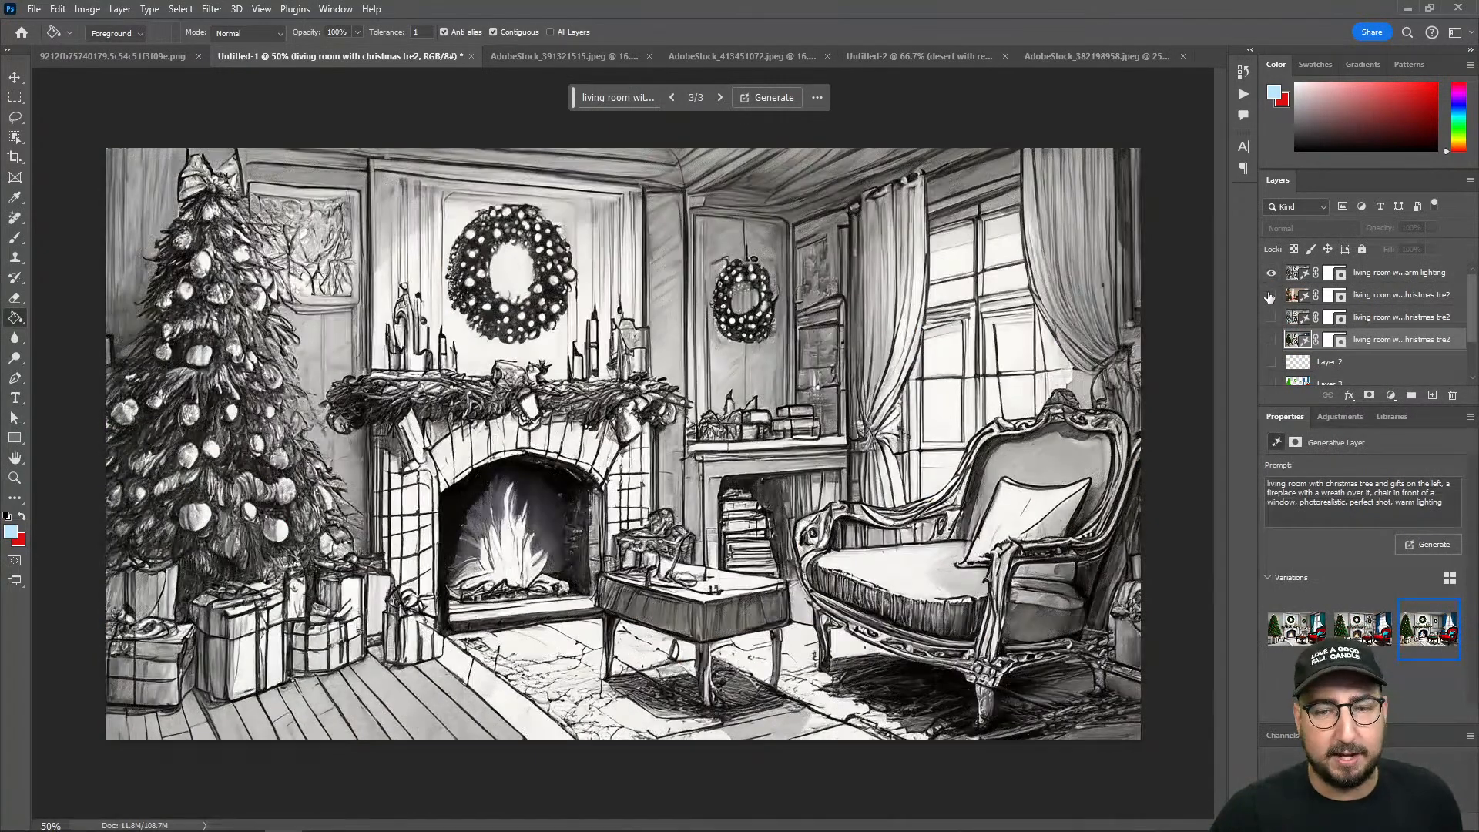
click(1269, 275)
click(1271, 295)
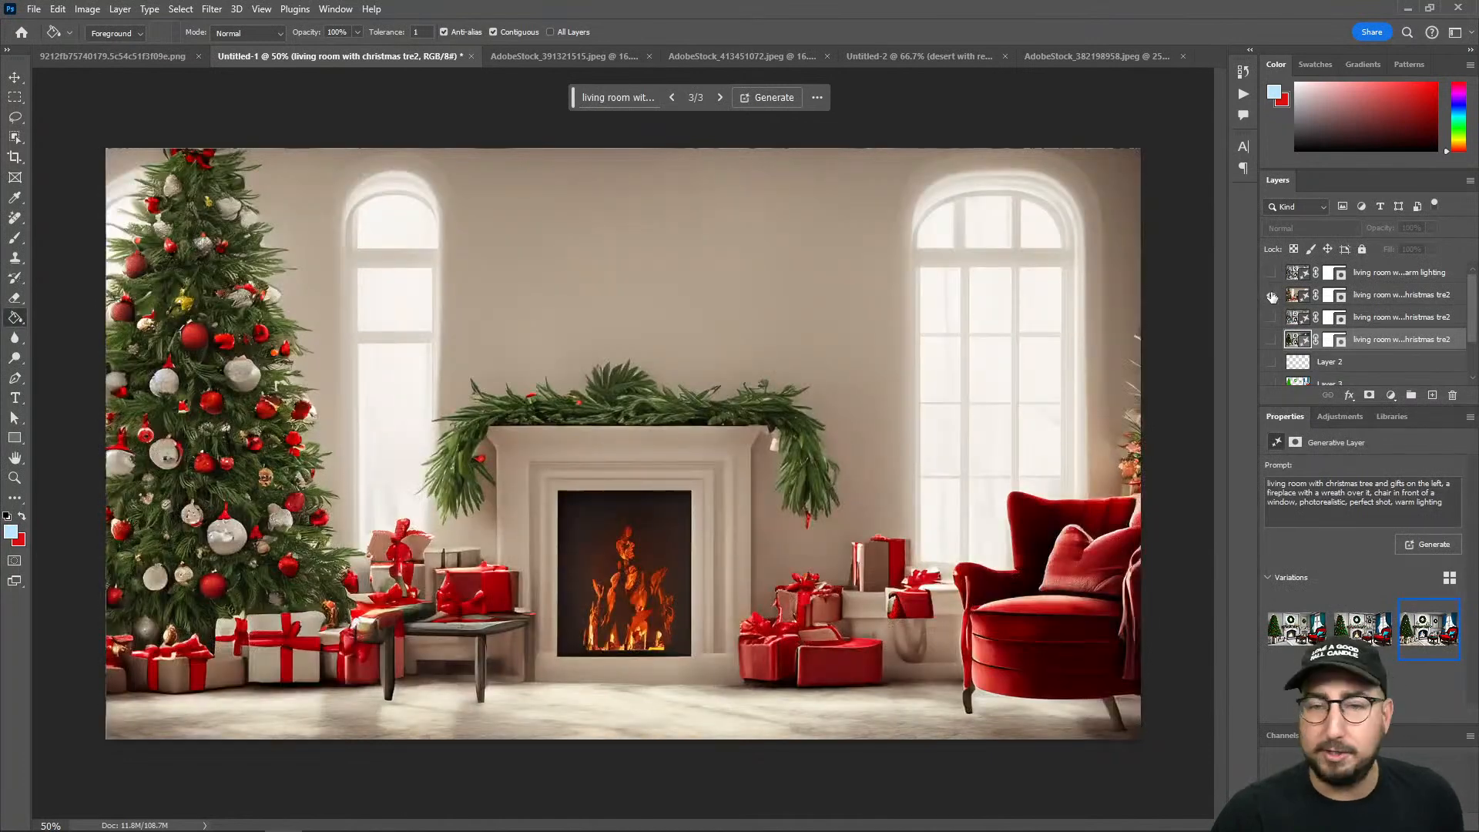
click(1272, 296)
click(1271, 319)
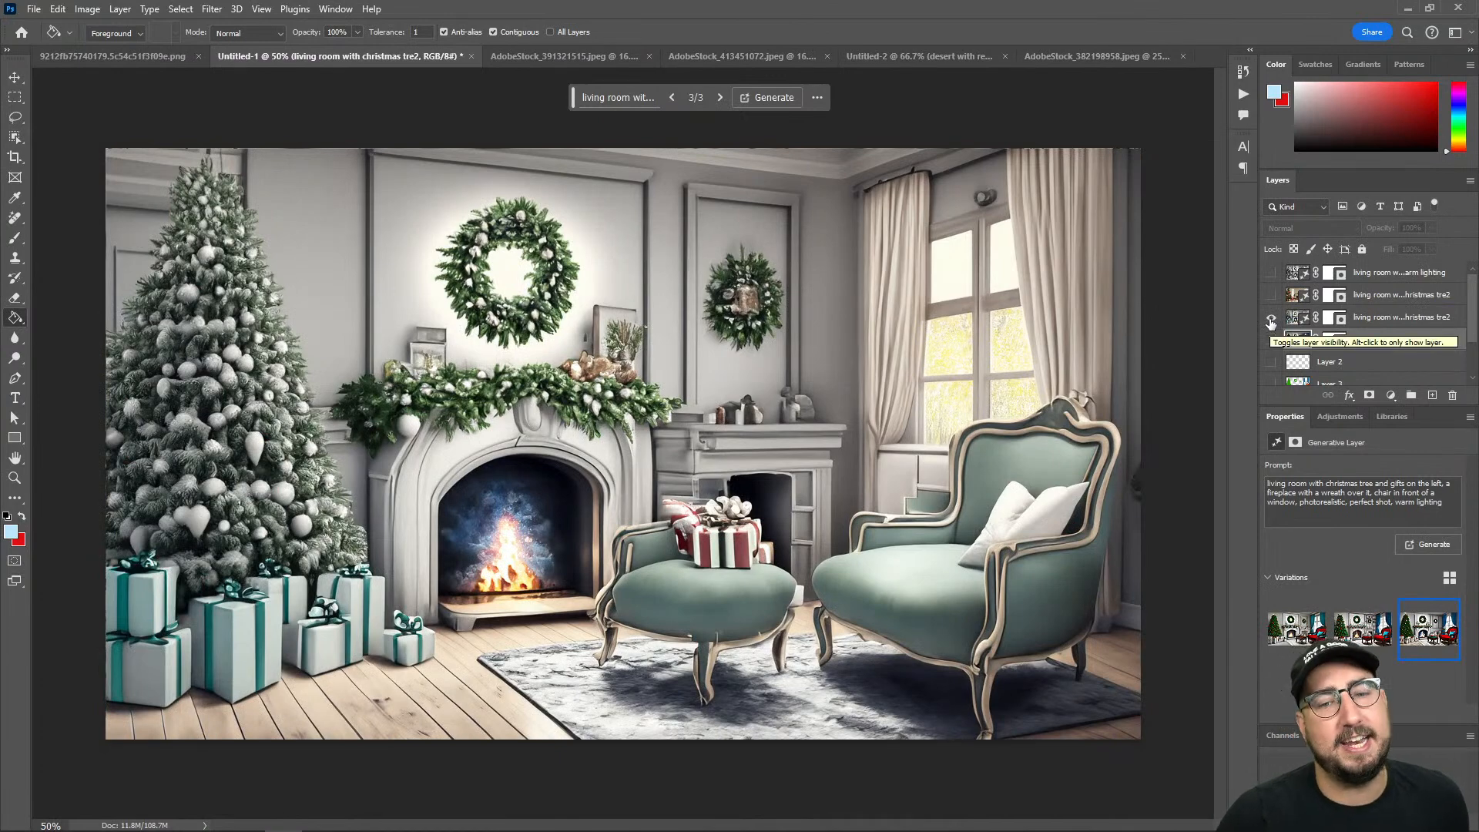
click(1271, 318)
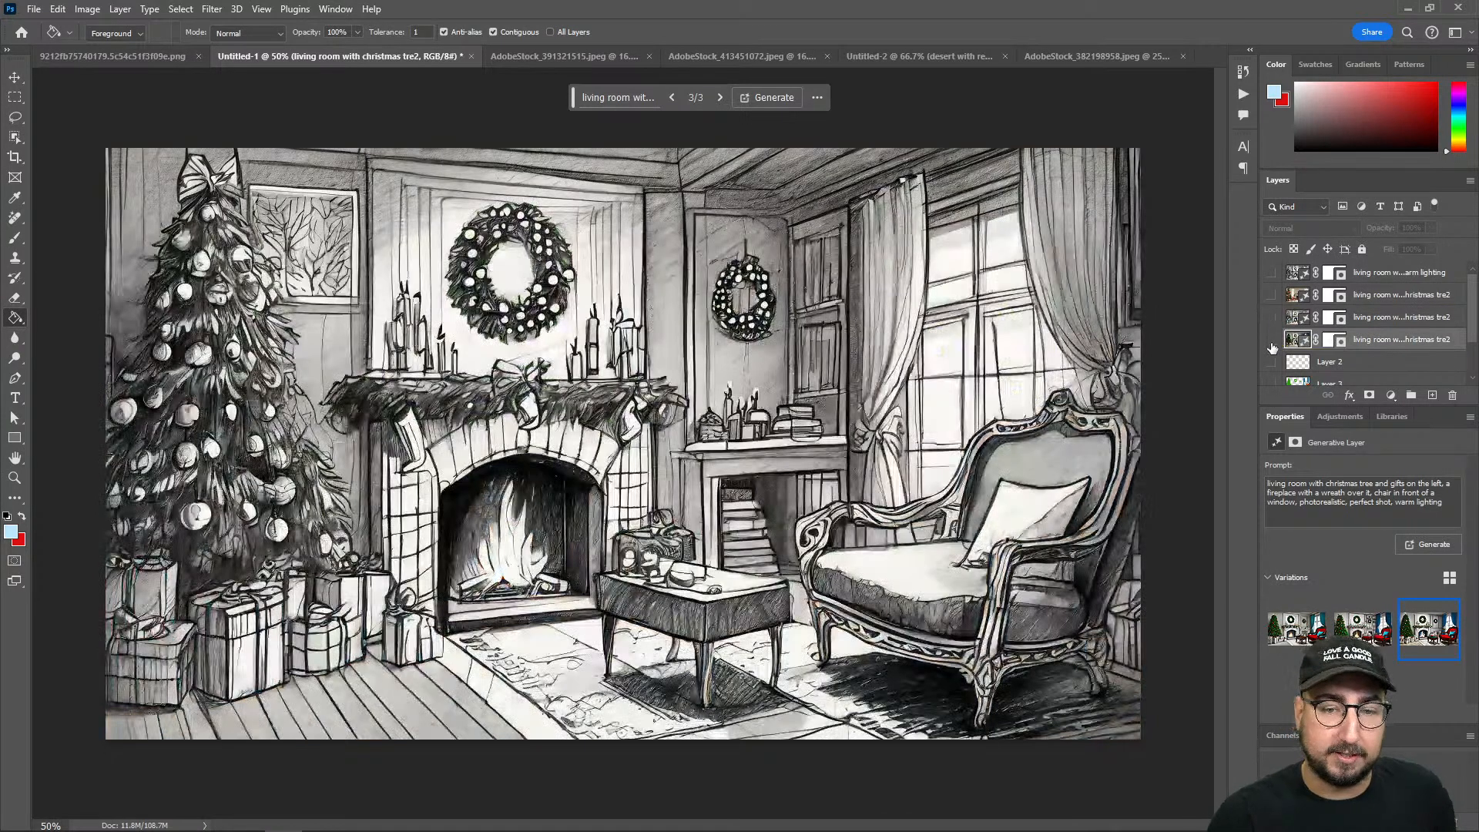
click(1271, 340)
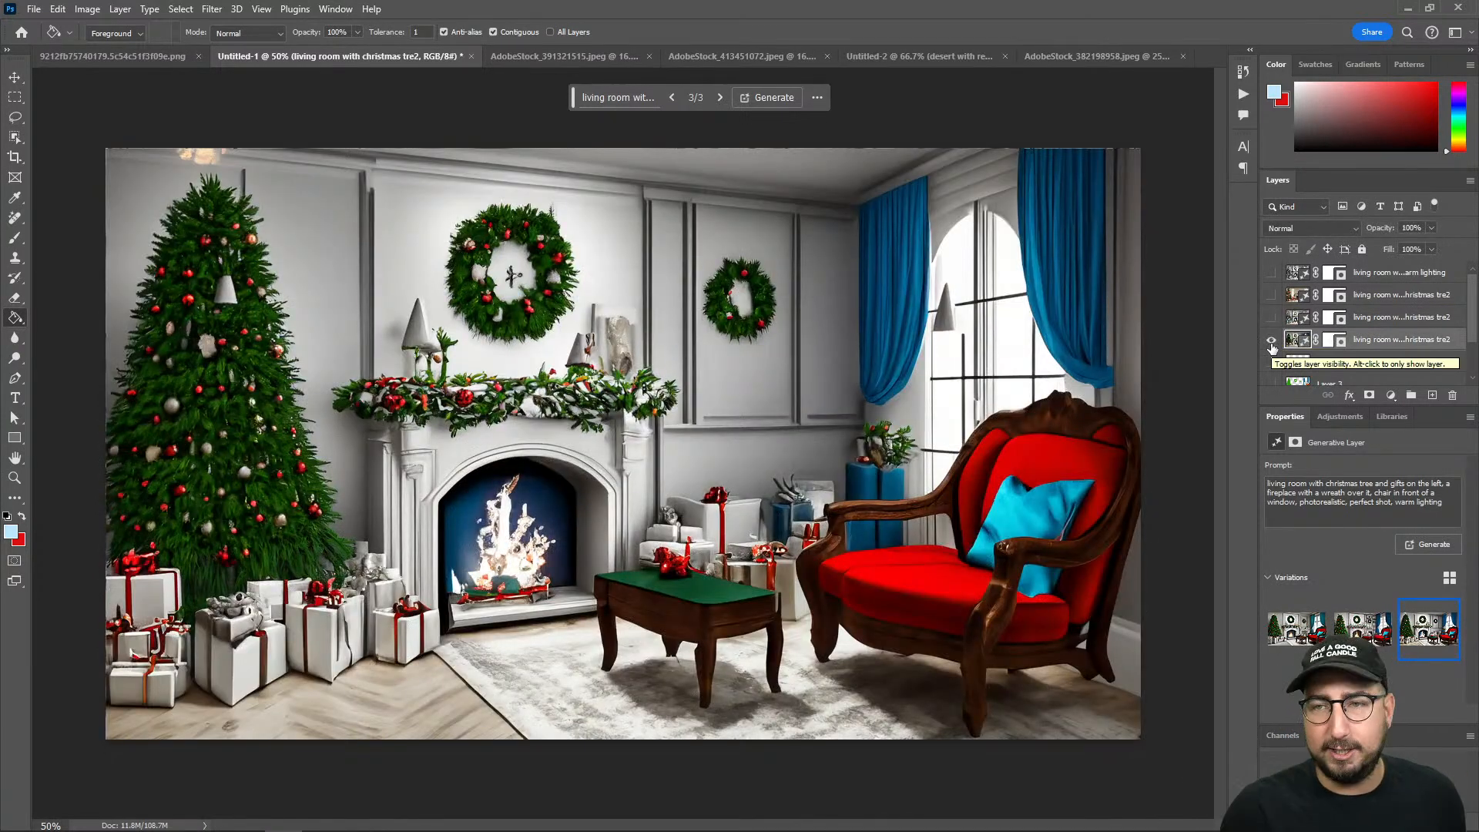